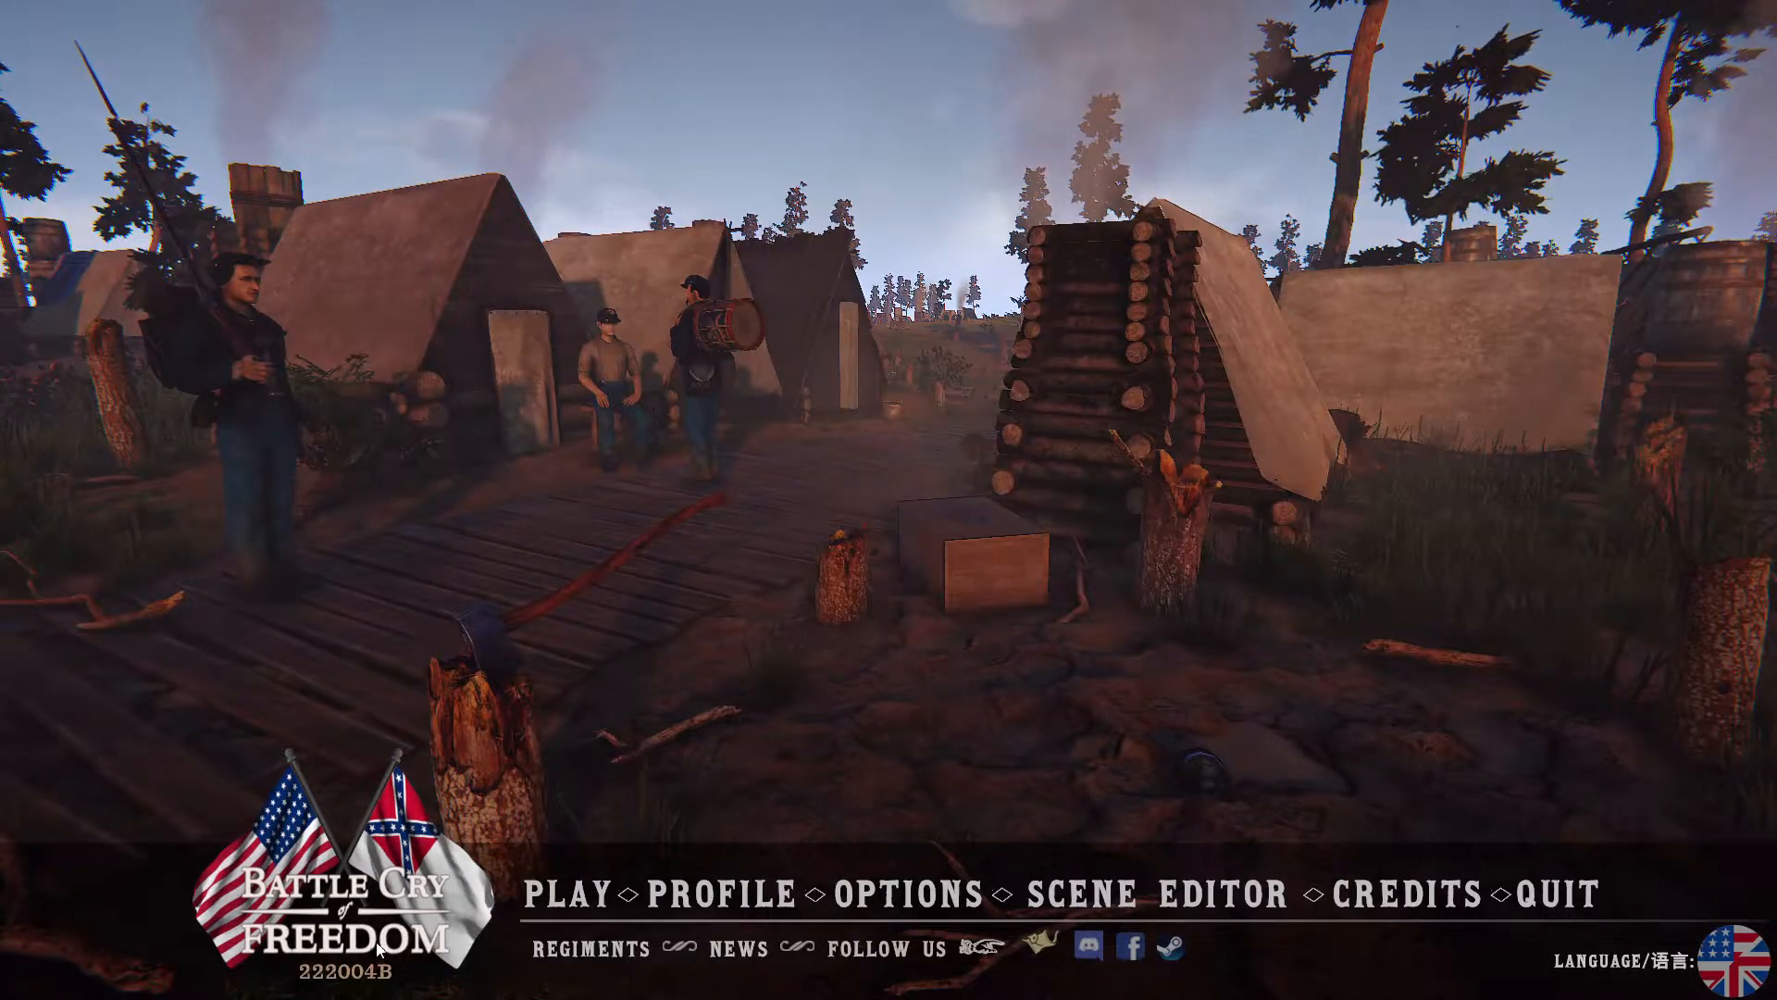
Open the scene editor and start the Default scene
click(1189, 898)
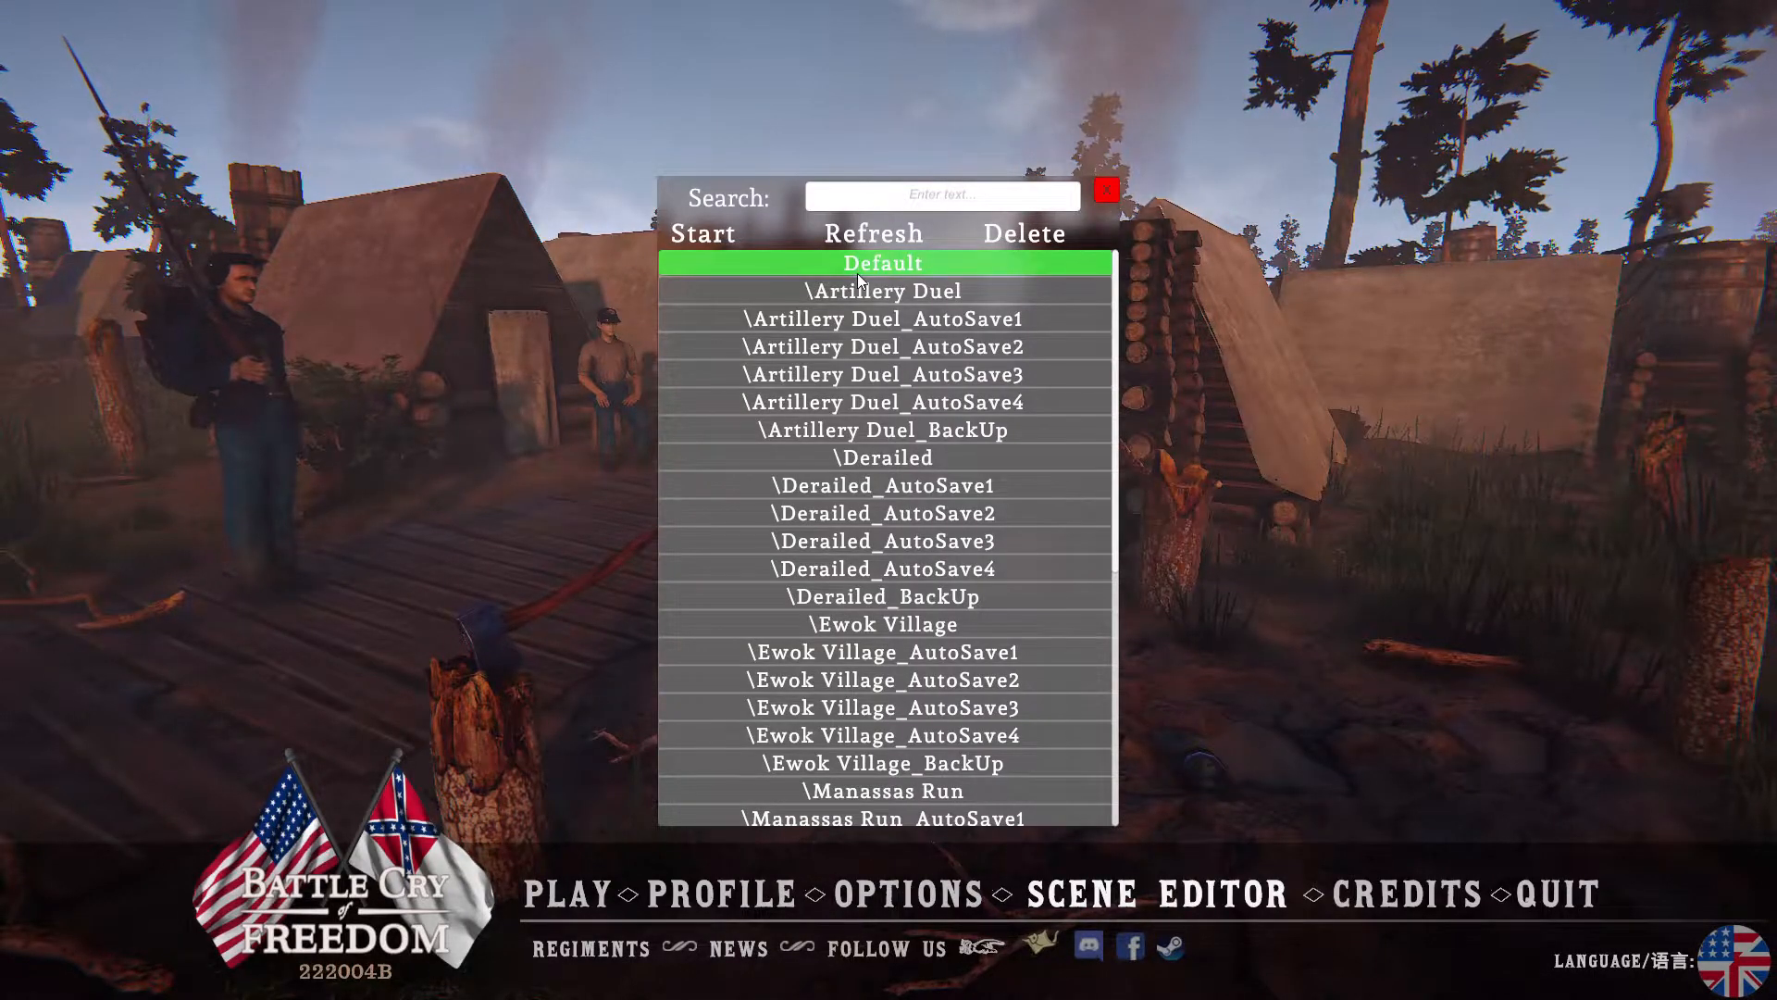
click(699, 233)
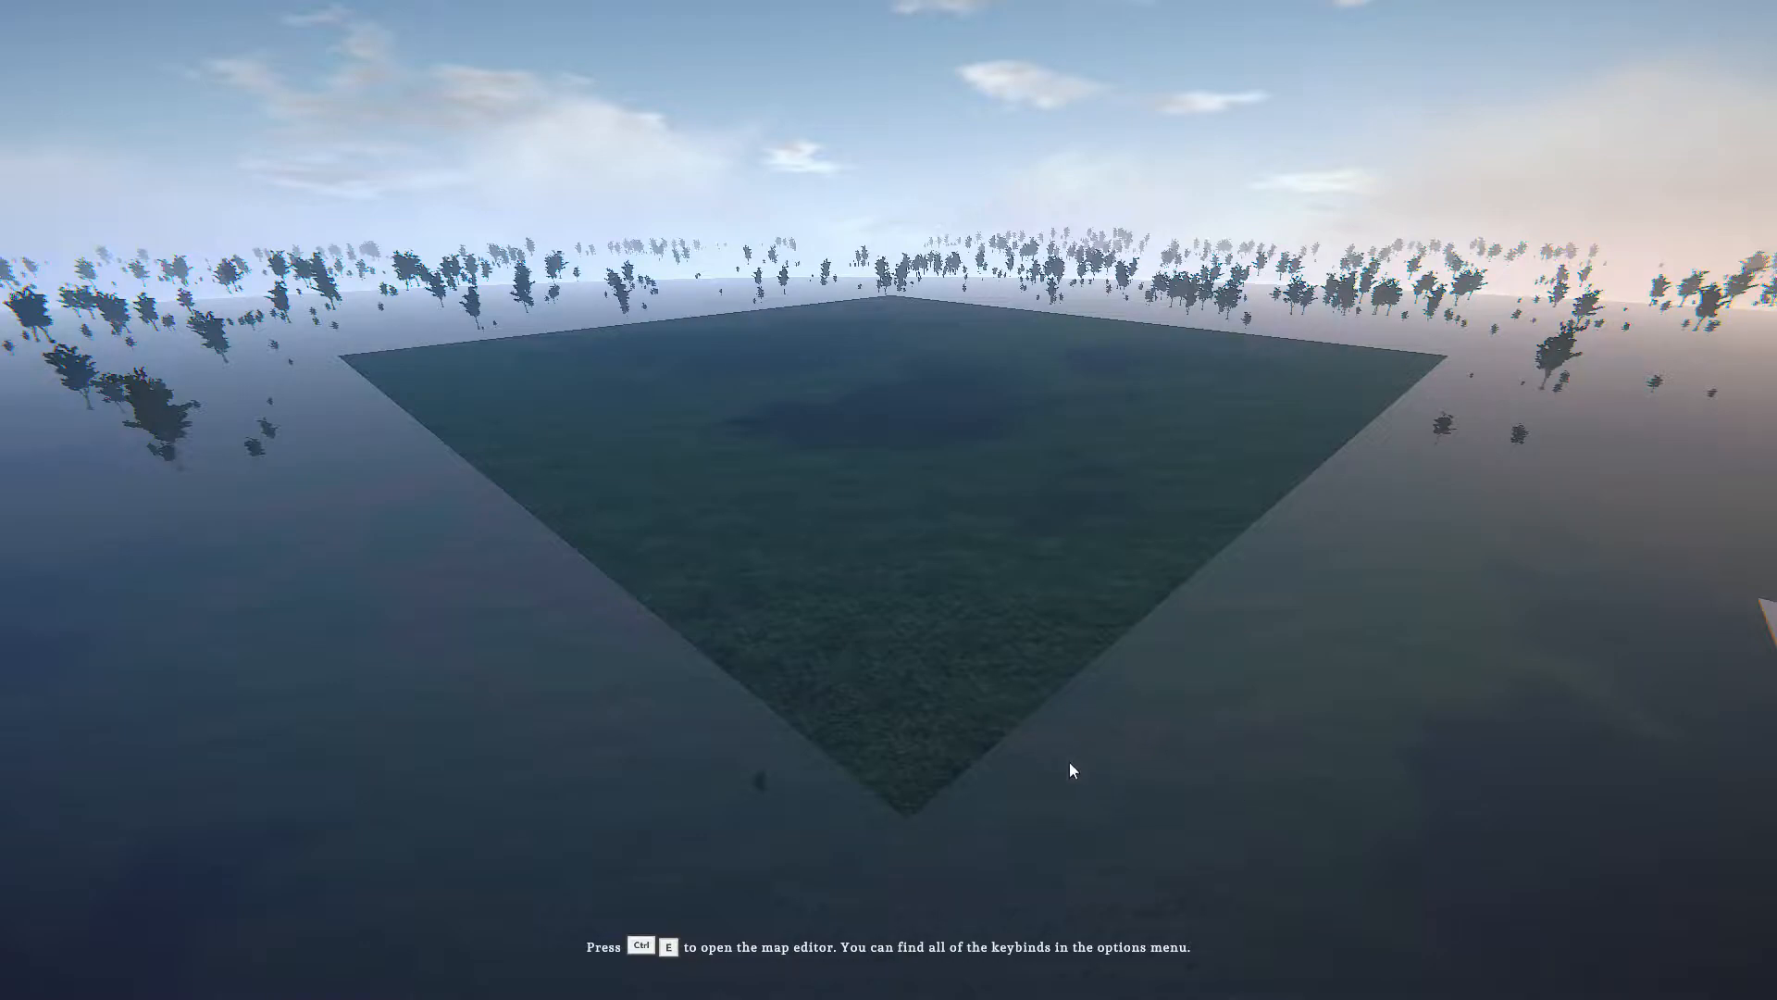
Fly around the default scene to examine its terrain and the borders of the playable area
middle_drag(1079, 764, 1074, 763)
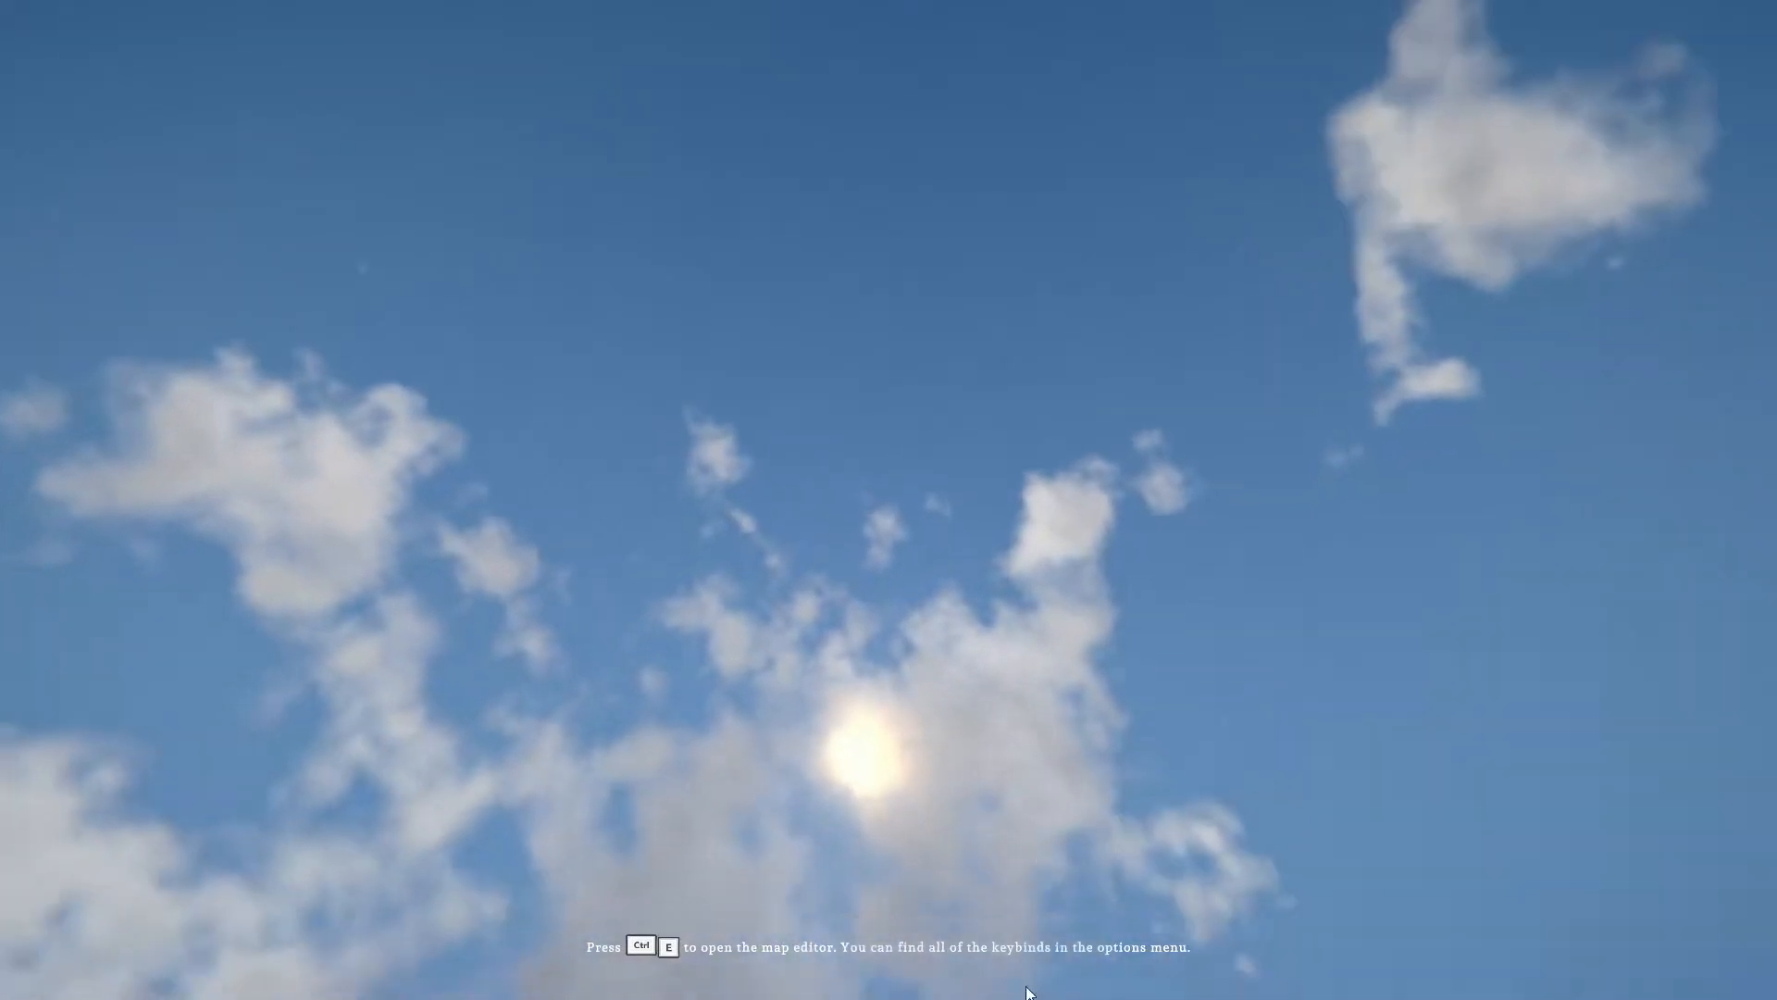
middle_drag(1028, 992, 1155, 583)
key(w)
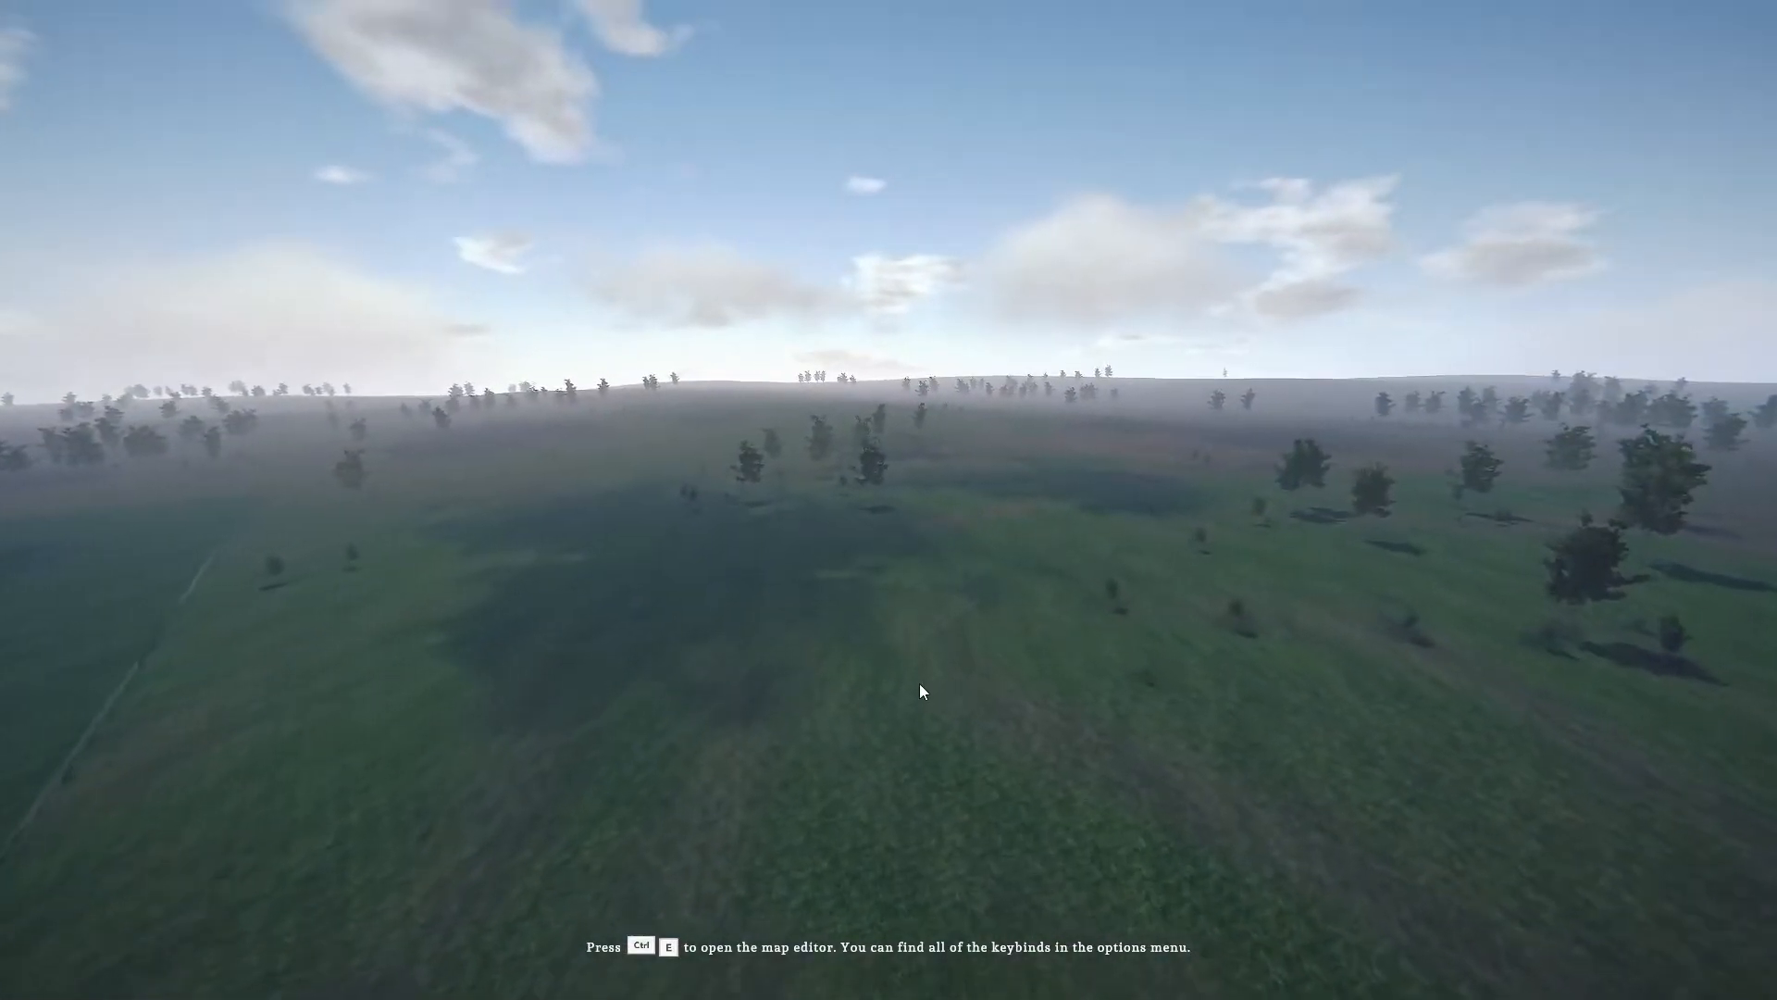
middle_drag(891, 653, 1, 538)
middle_drag(1194, 587, 31, 579)
middle_drag(213, 603, 131, 998)
scroll(164, 690, down, 5)
scroll(270, 908, down, 5)
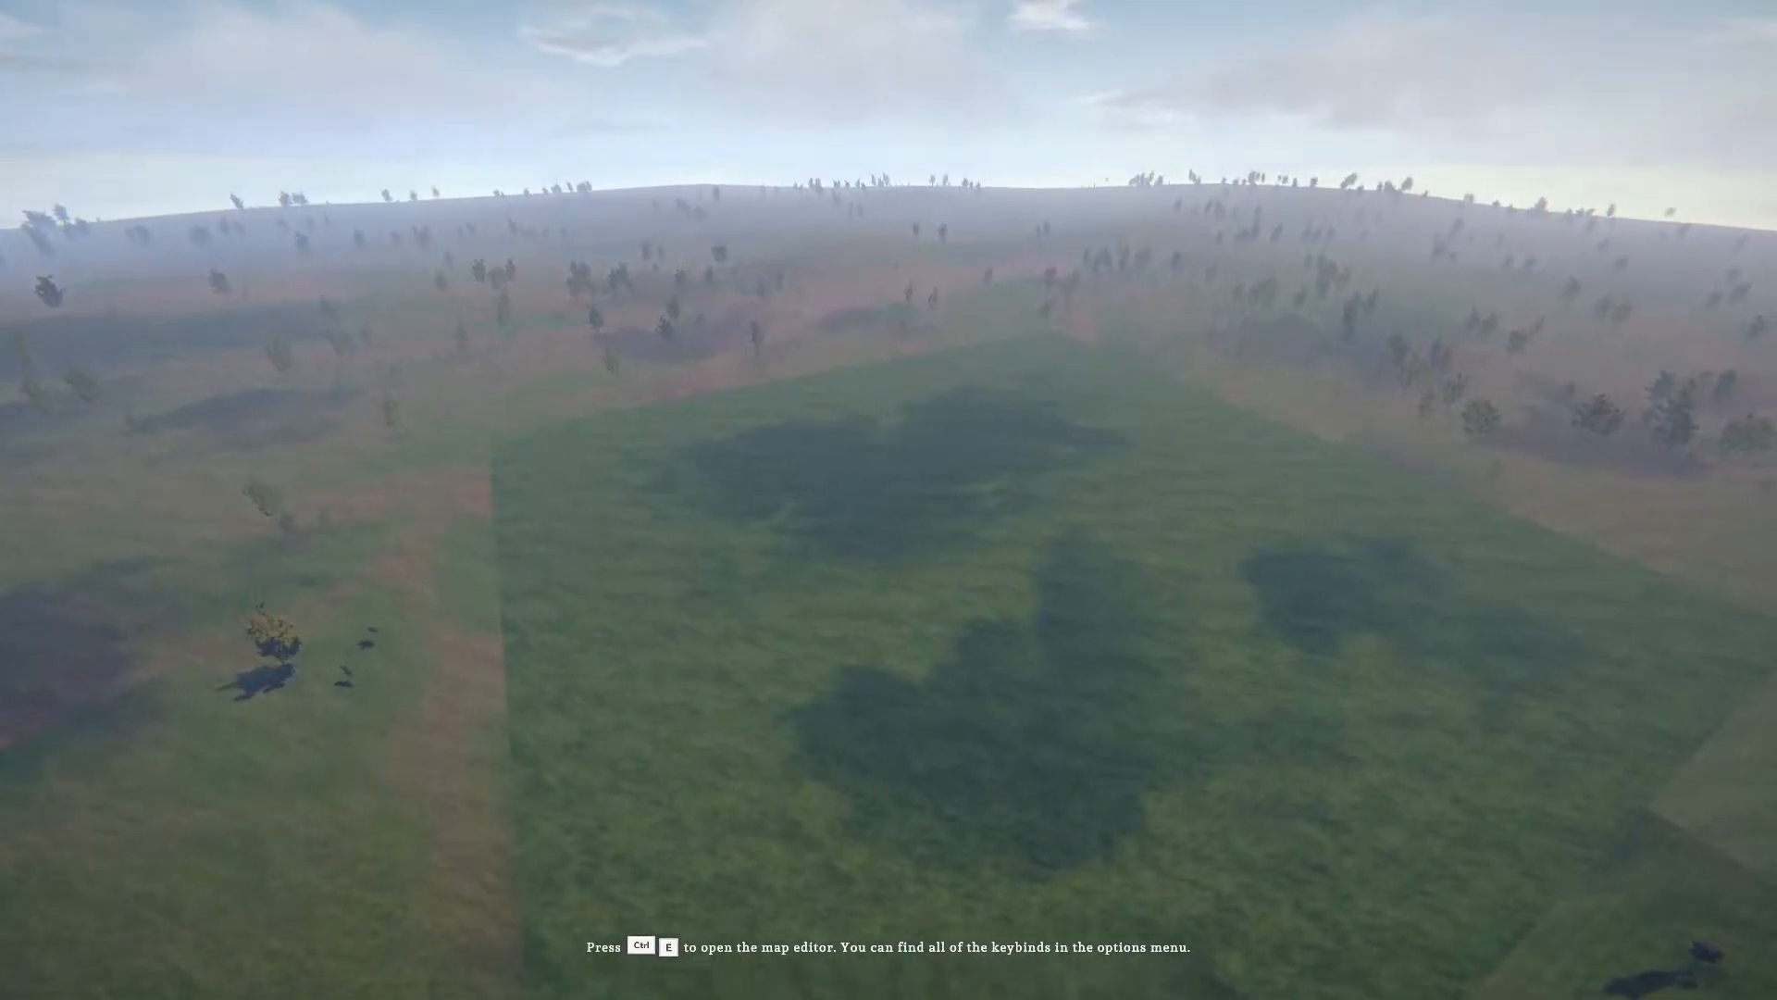
middle_drag(91, 853, 1081, 993)
middle_drag(424, 924, 507, 883)
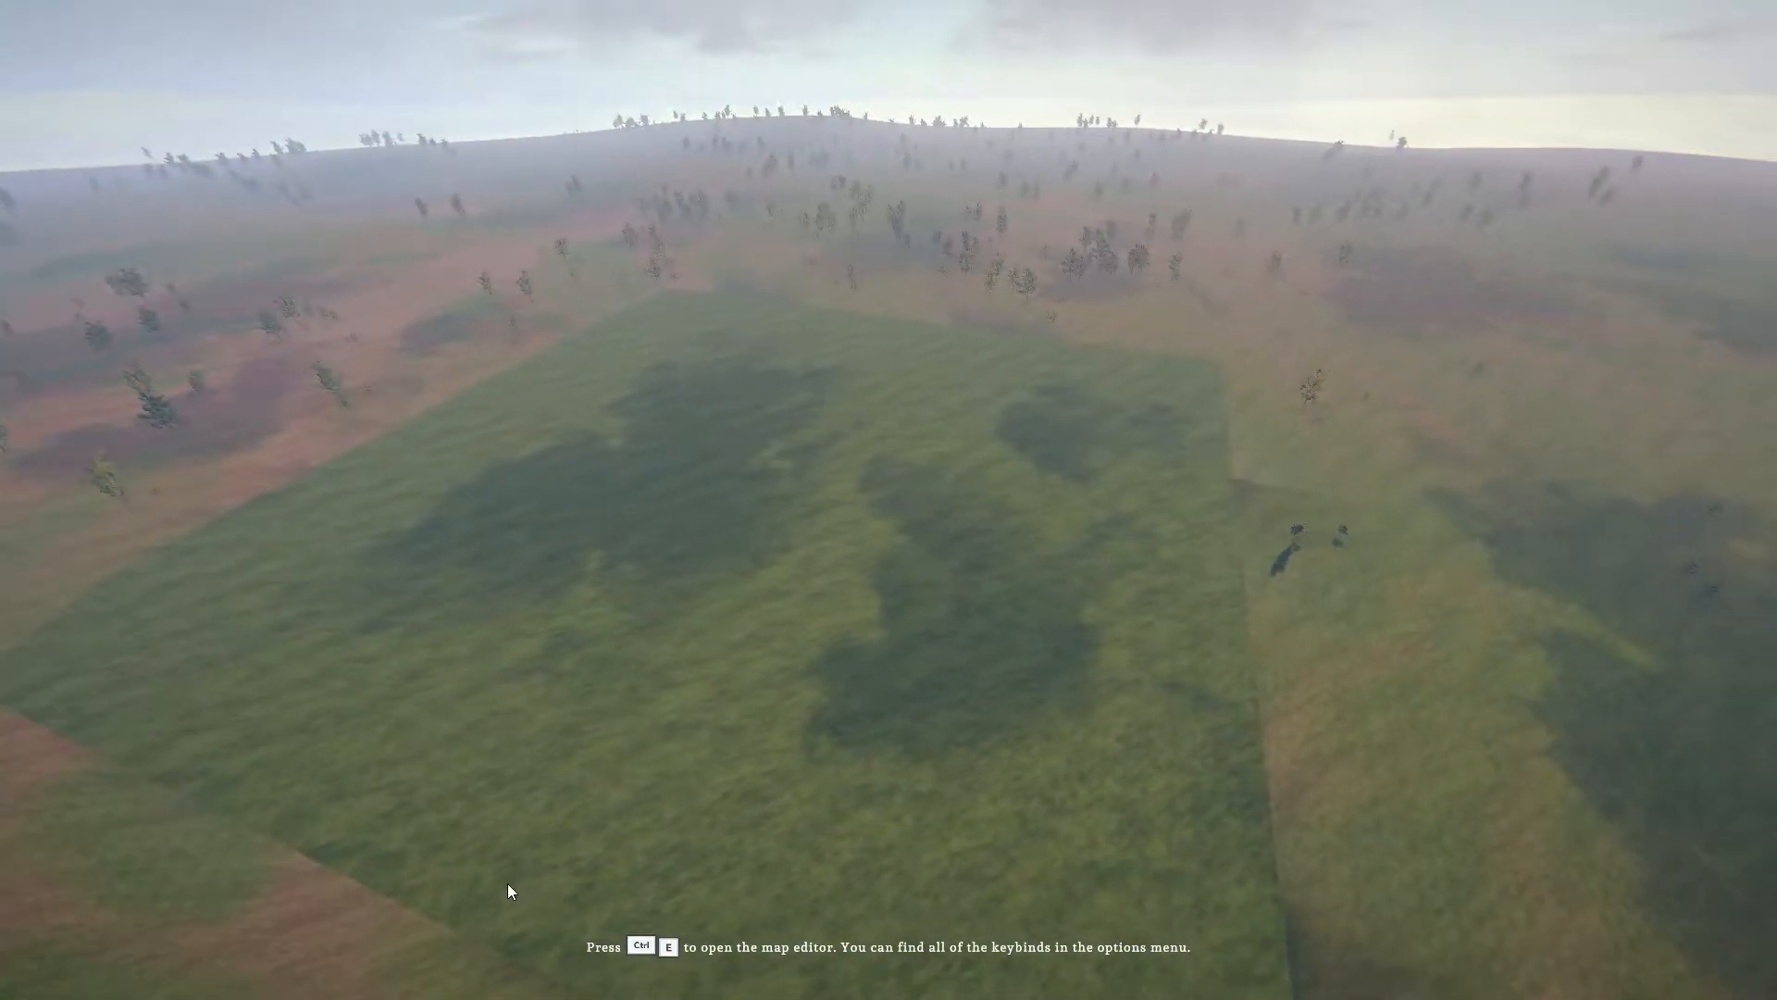
Open the map editor, name the new map Artillery Duel, enter the author's name and confirm
key(ctrl+e)
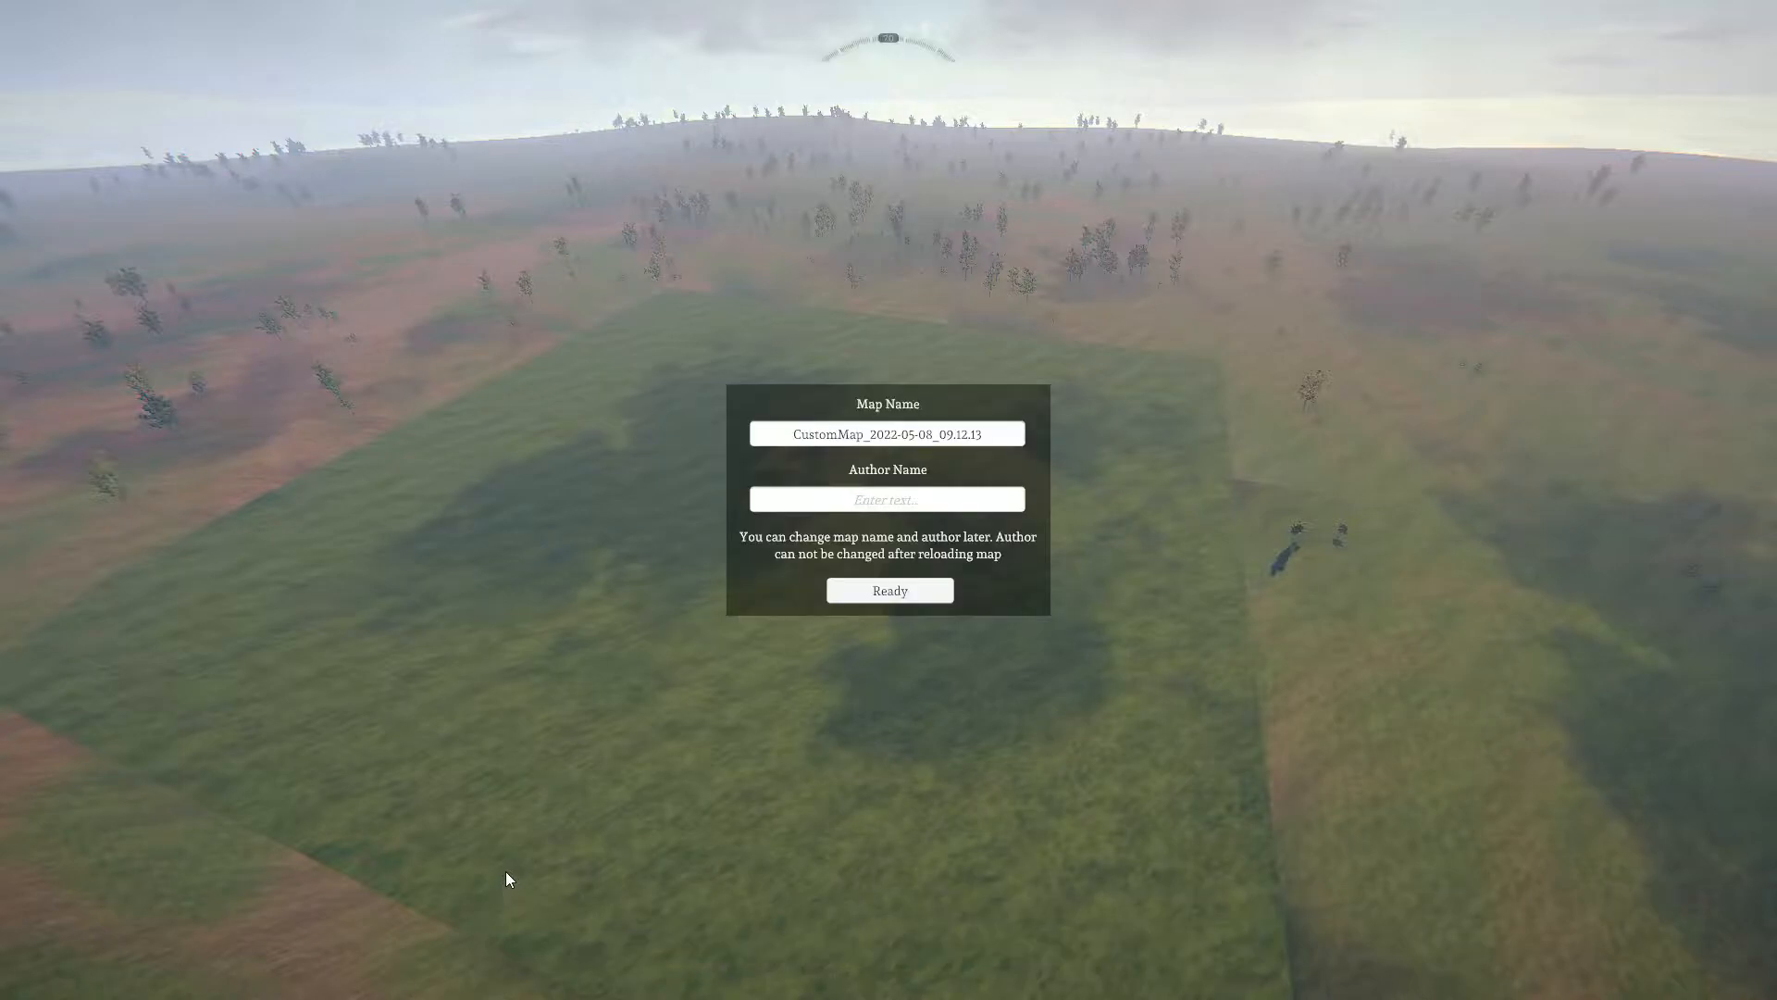
click(991, 430)
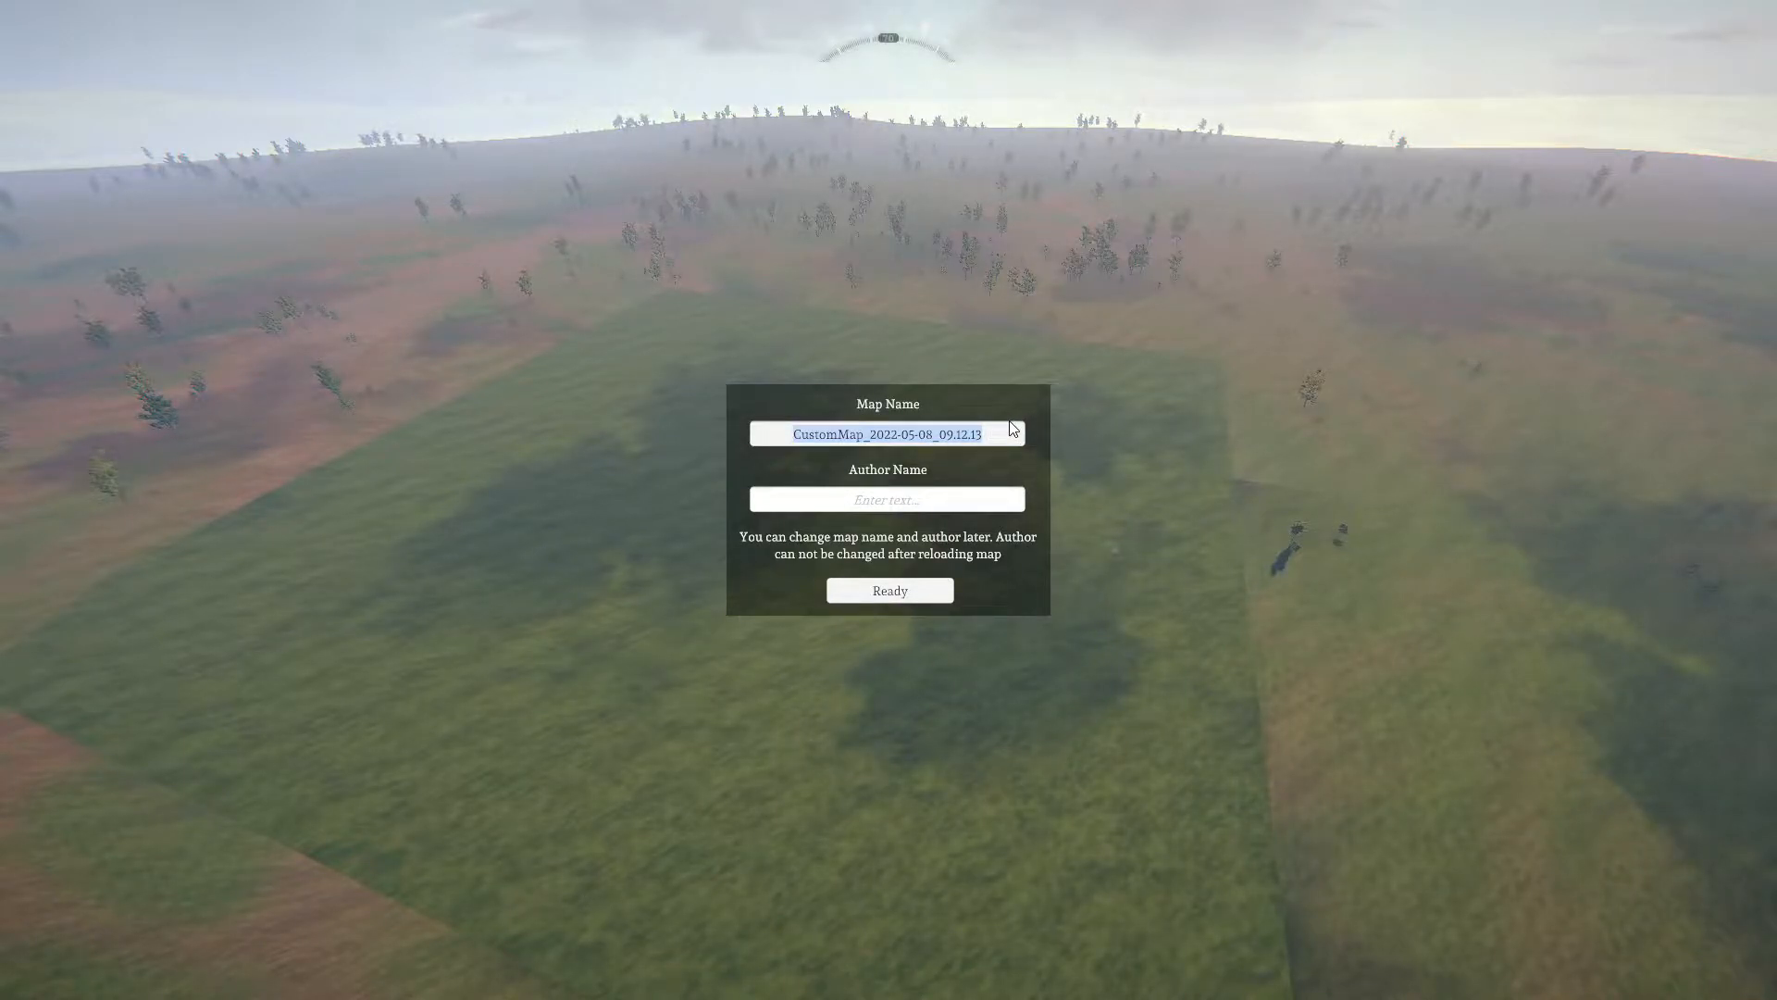
text(Art)
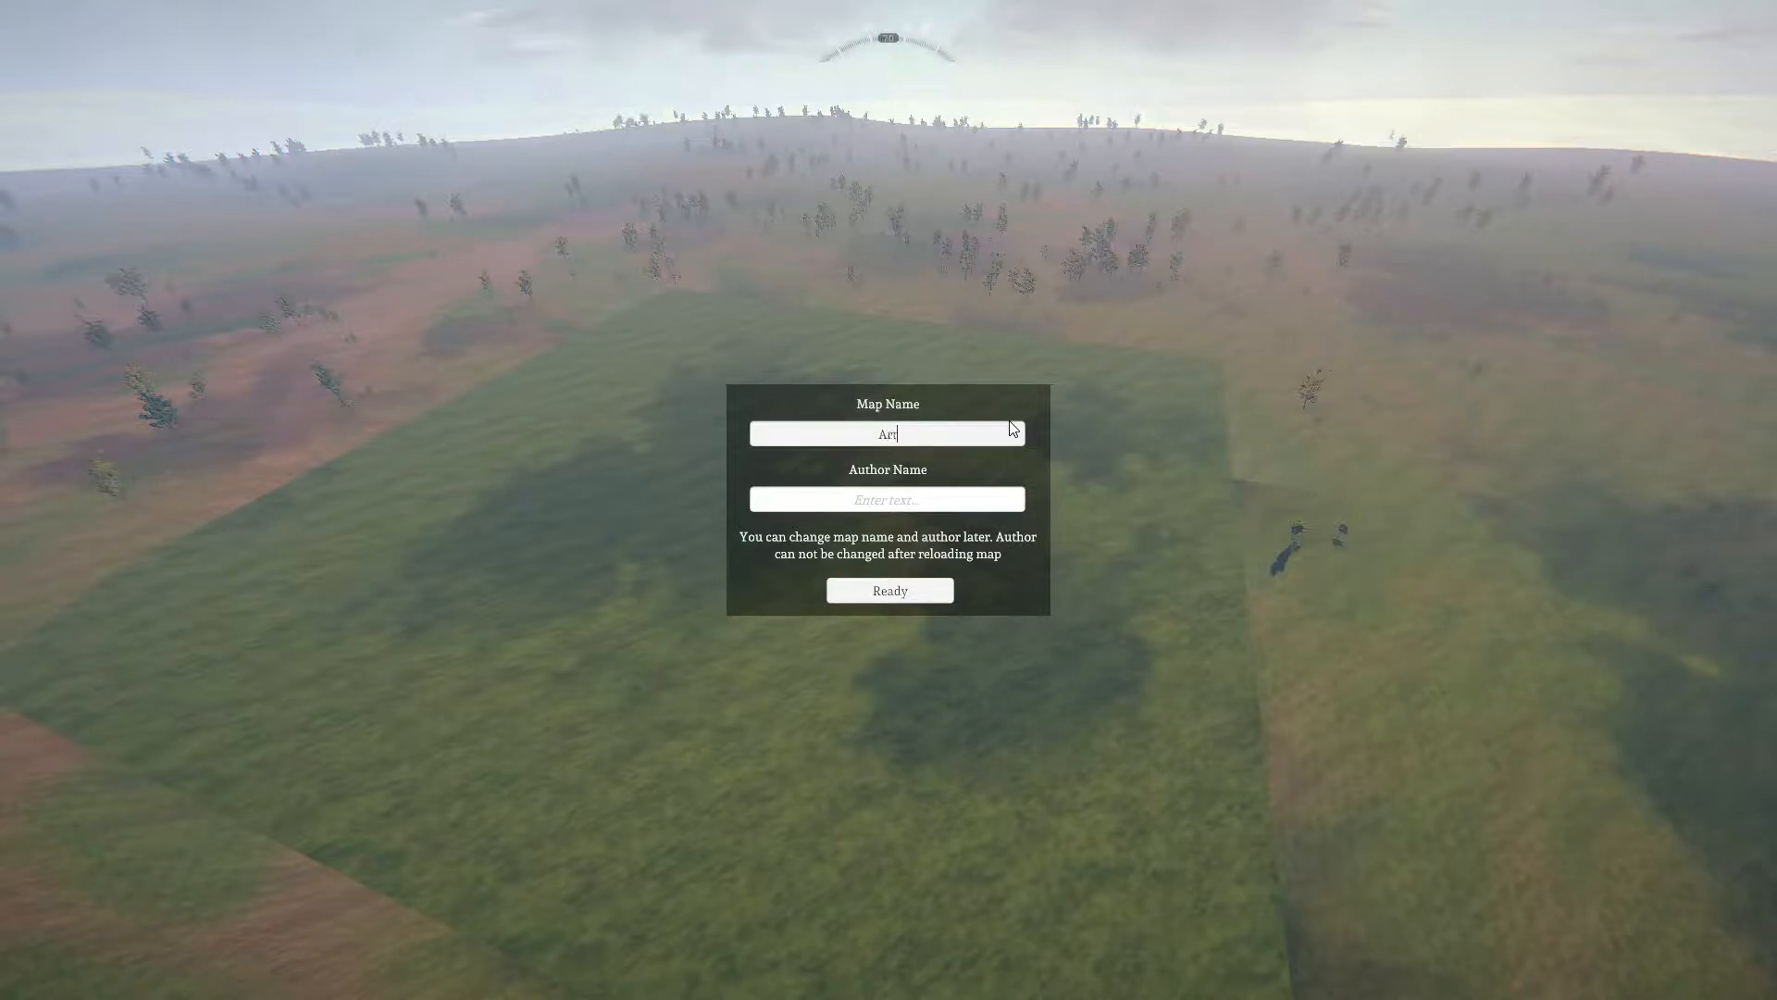
text(illery Duel)
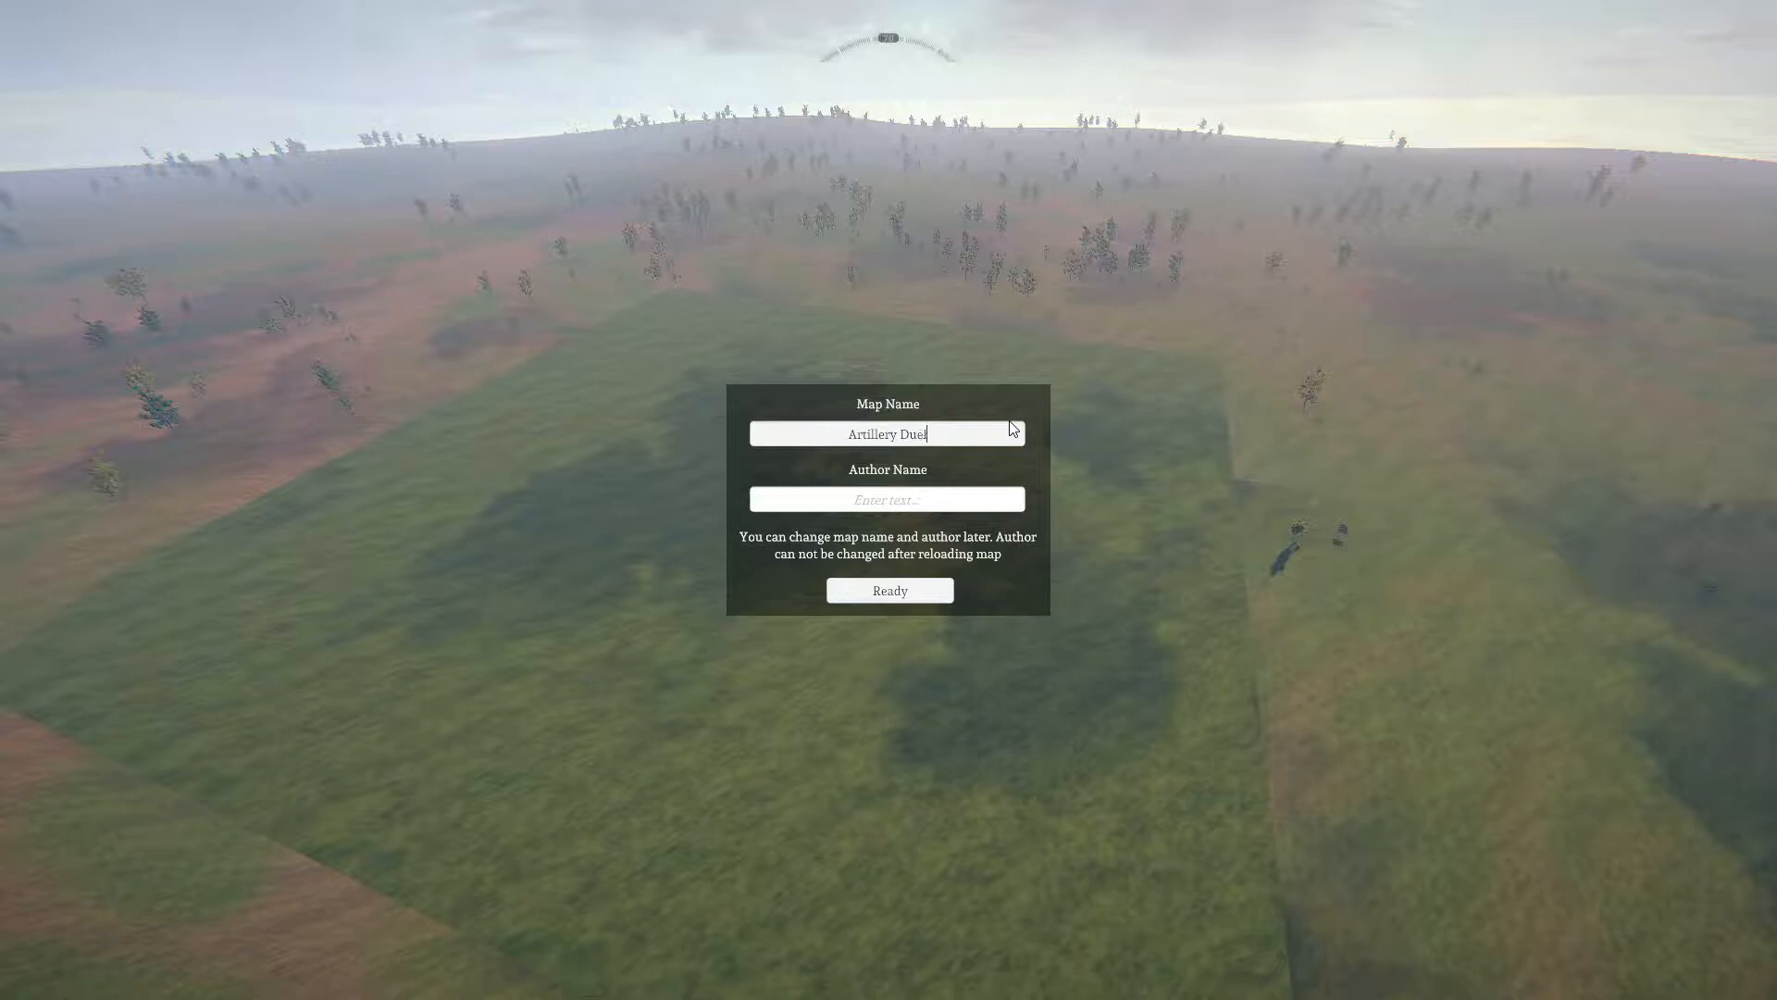
click(886, 501)
text(Darkwood)
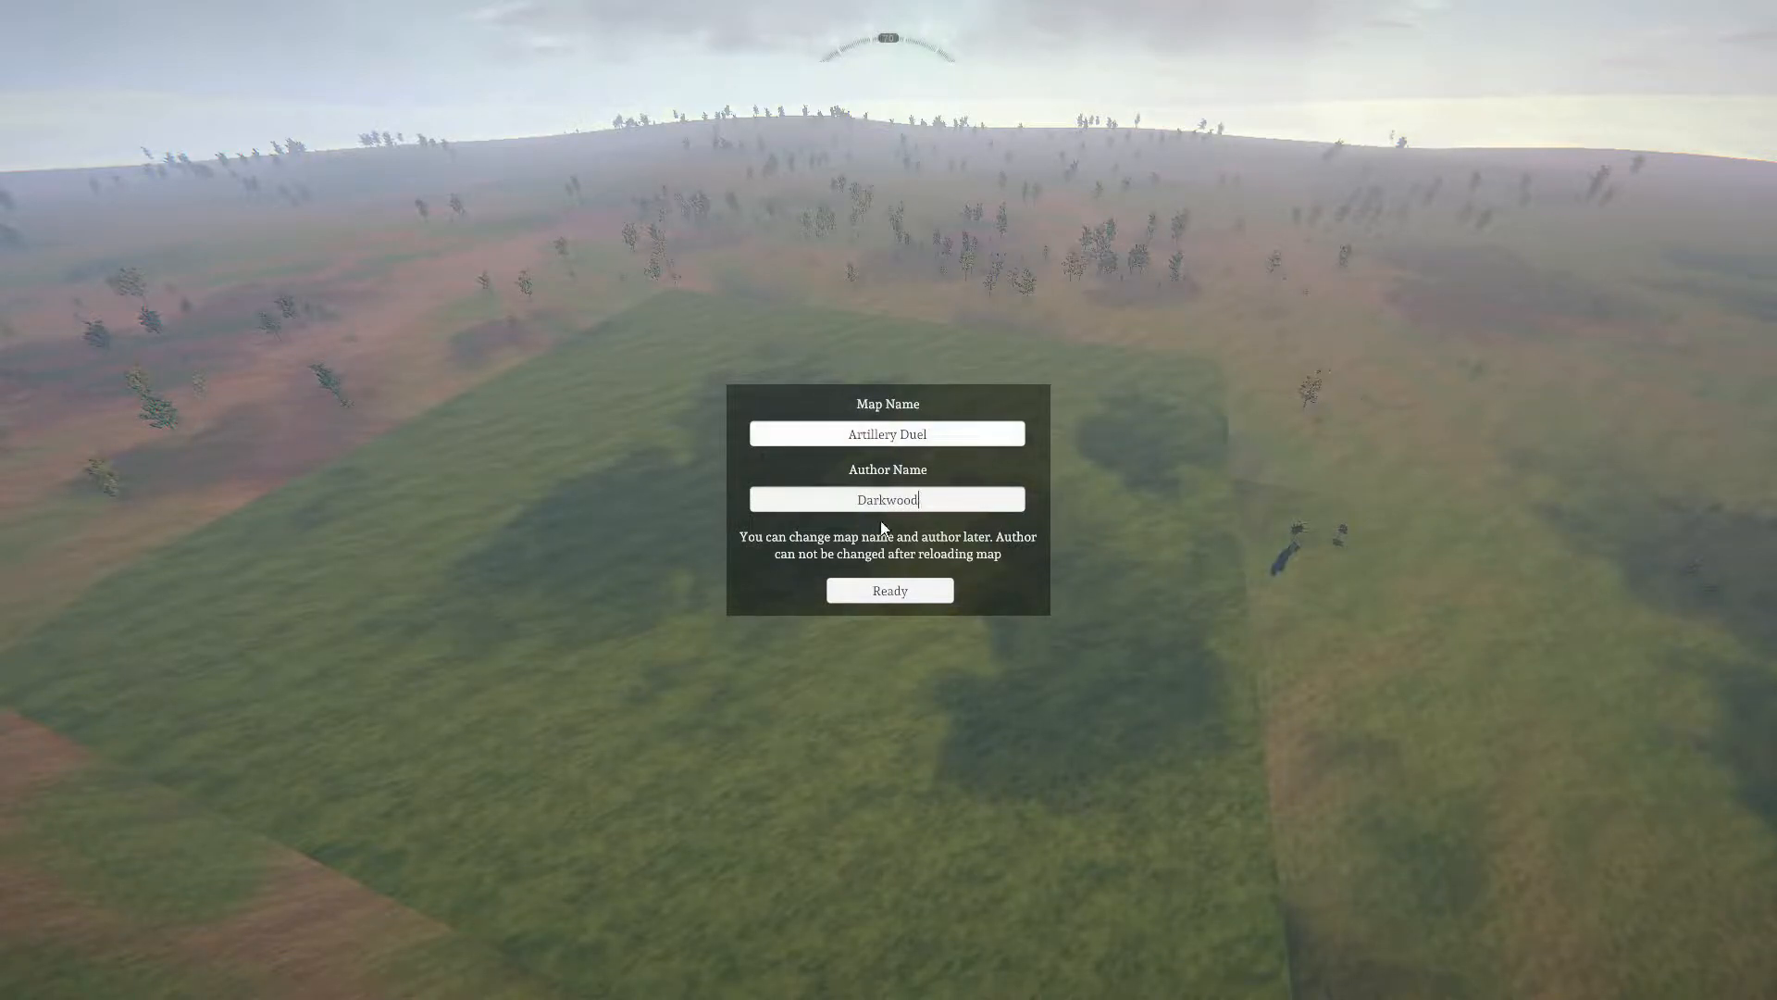
click(892, 588)
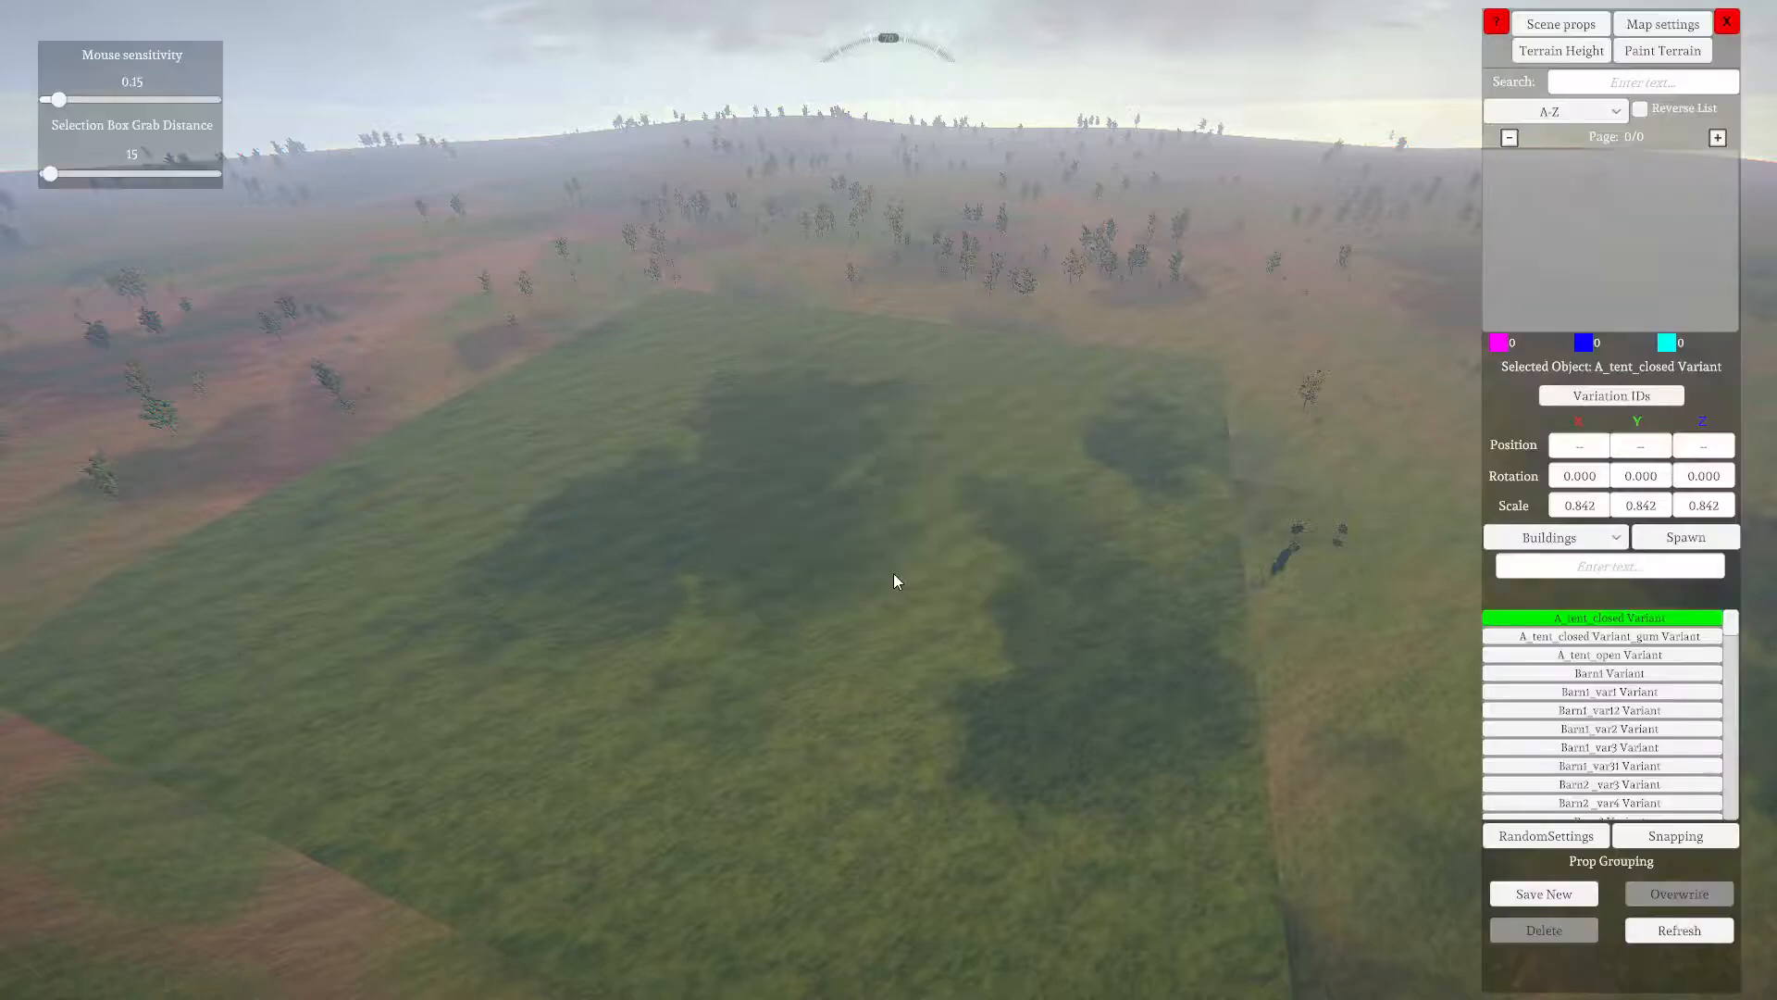
Set the map size to 800 x 800 in the terrain painting settings
right_drag(1085, 752, 901, 798)
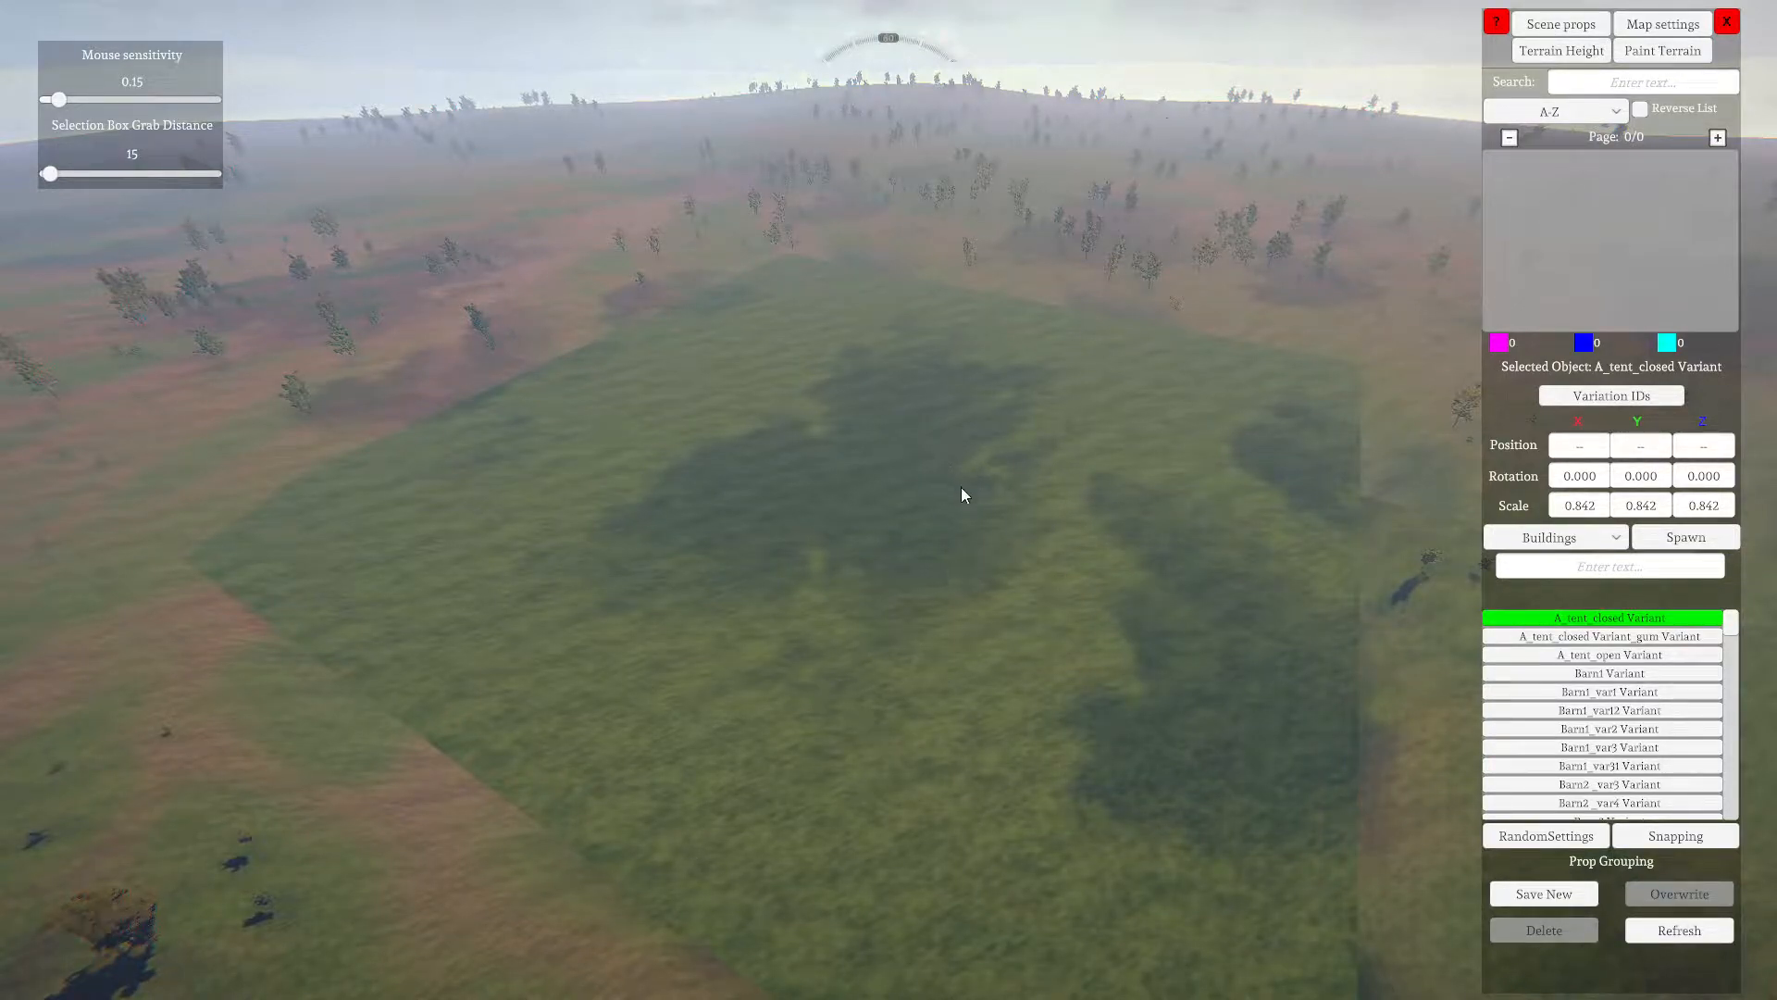
right_drag(985, 436, 1055, 577)
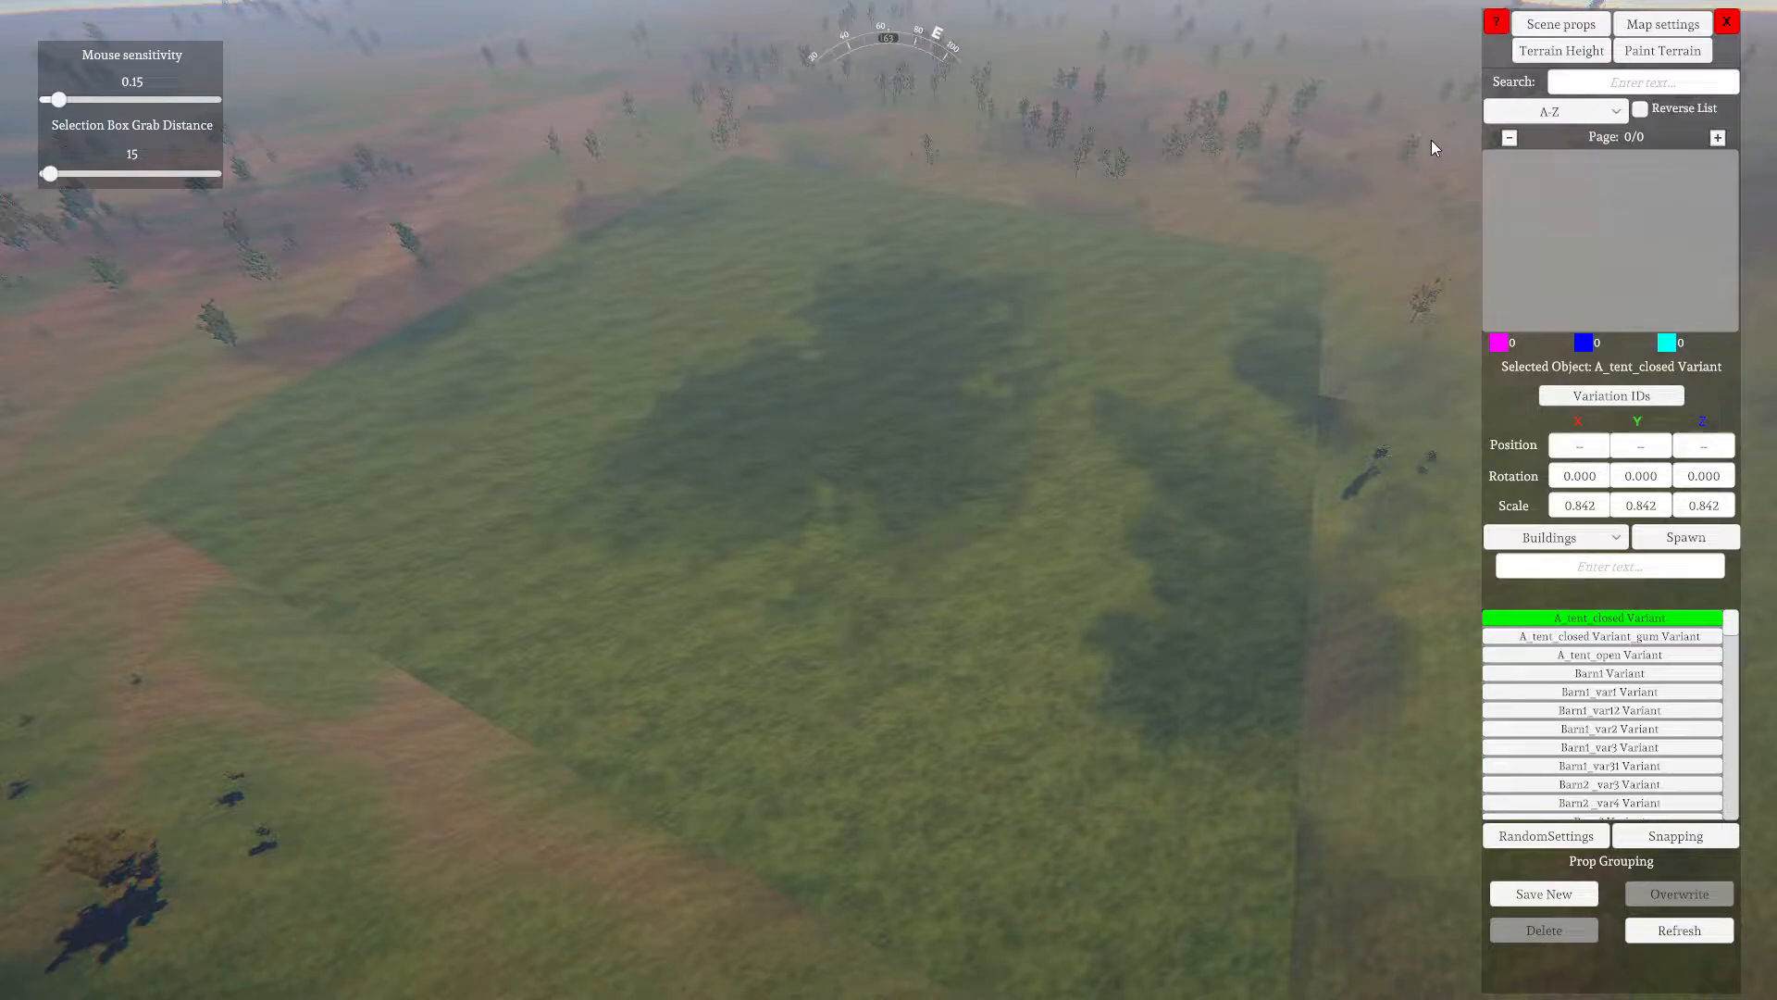
right_drag(1234, 592, 1186, 448)
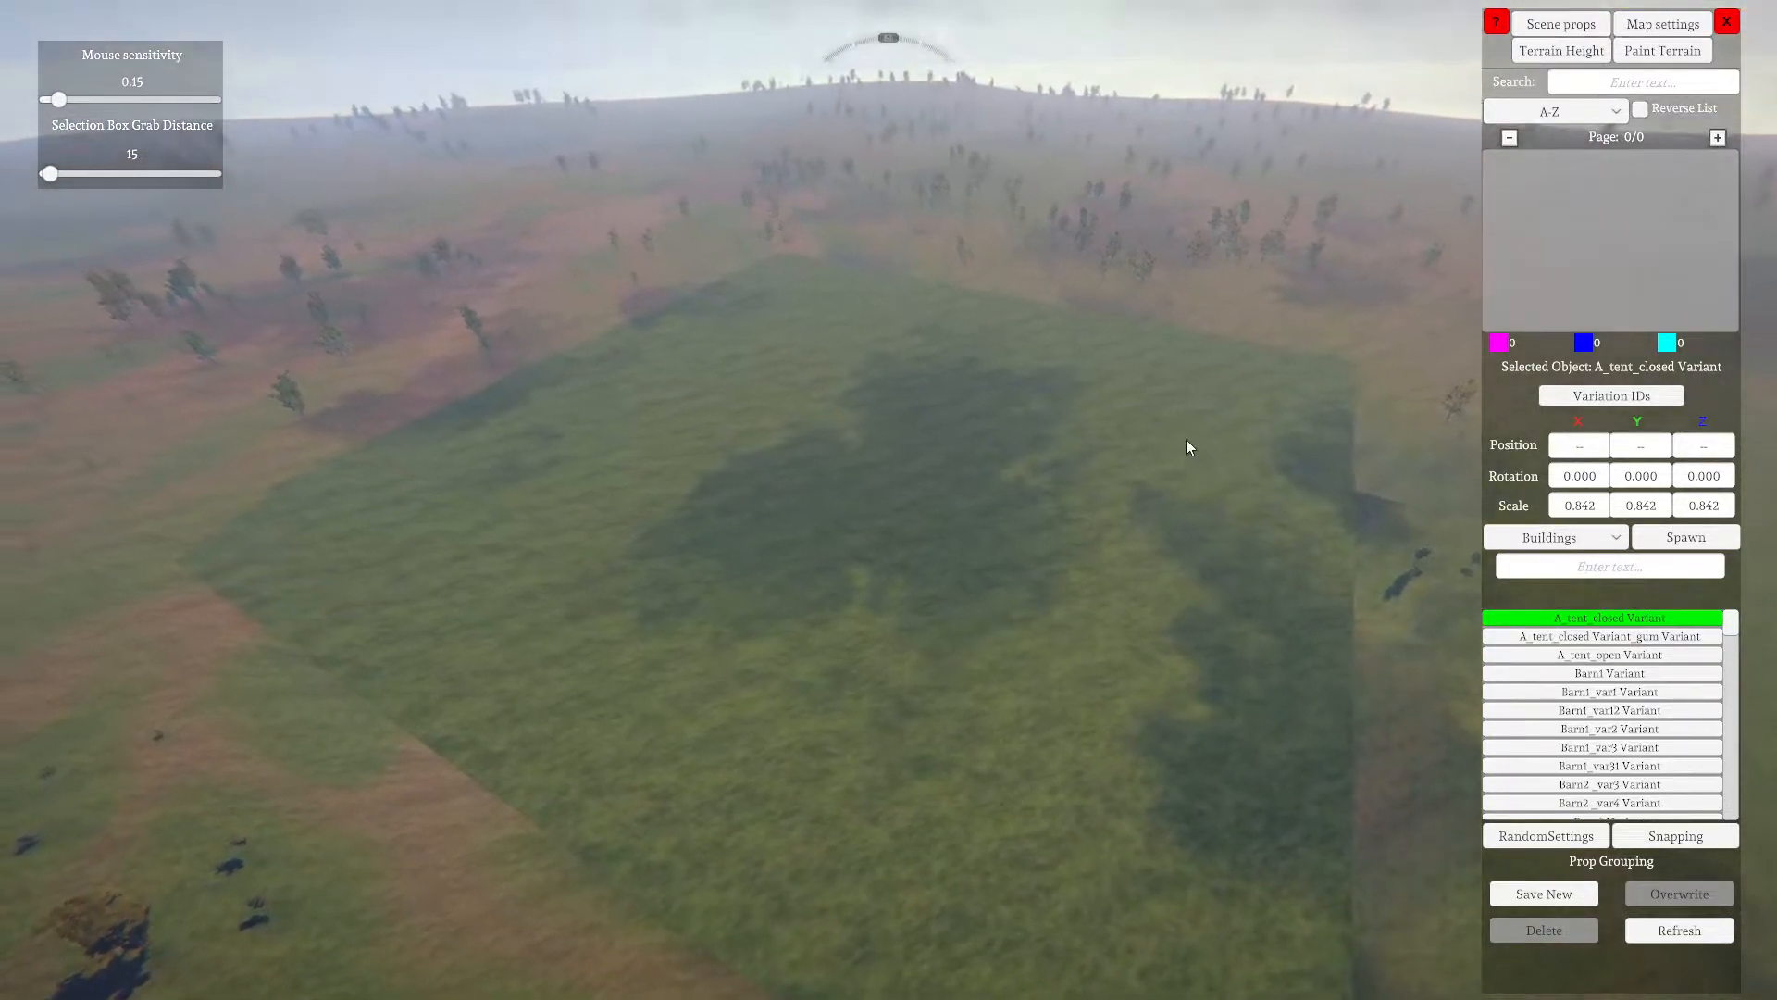
click(1679, 59)
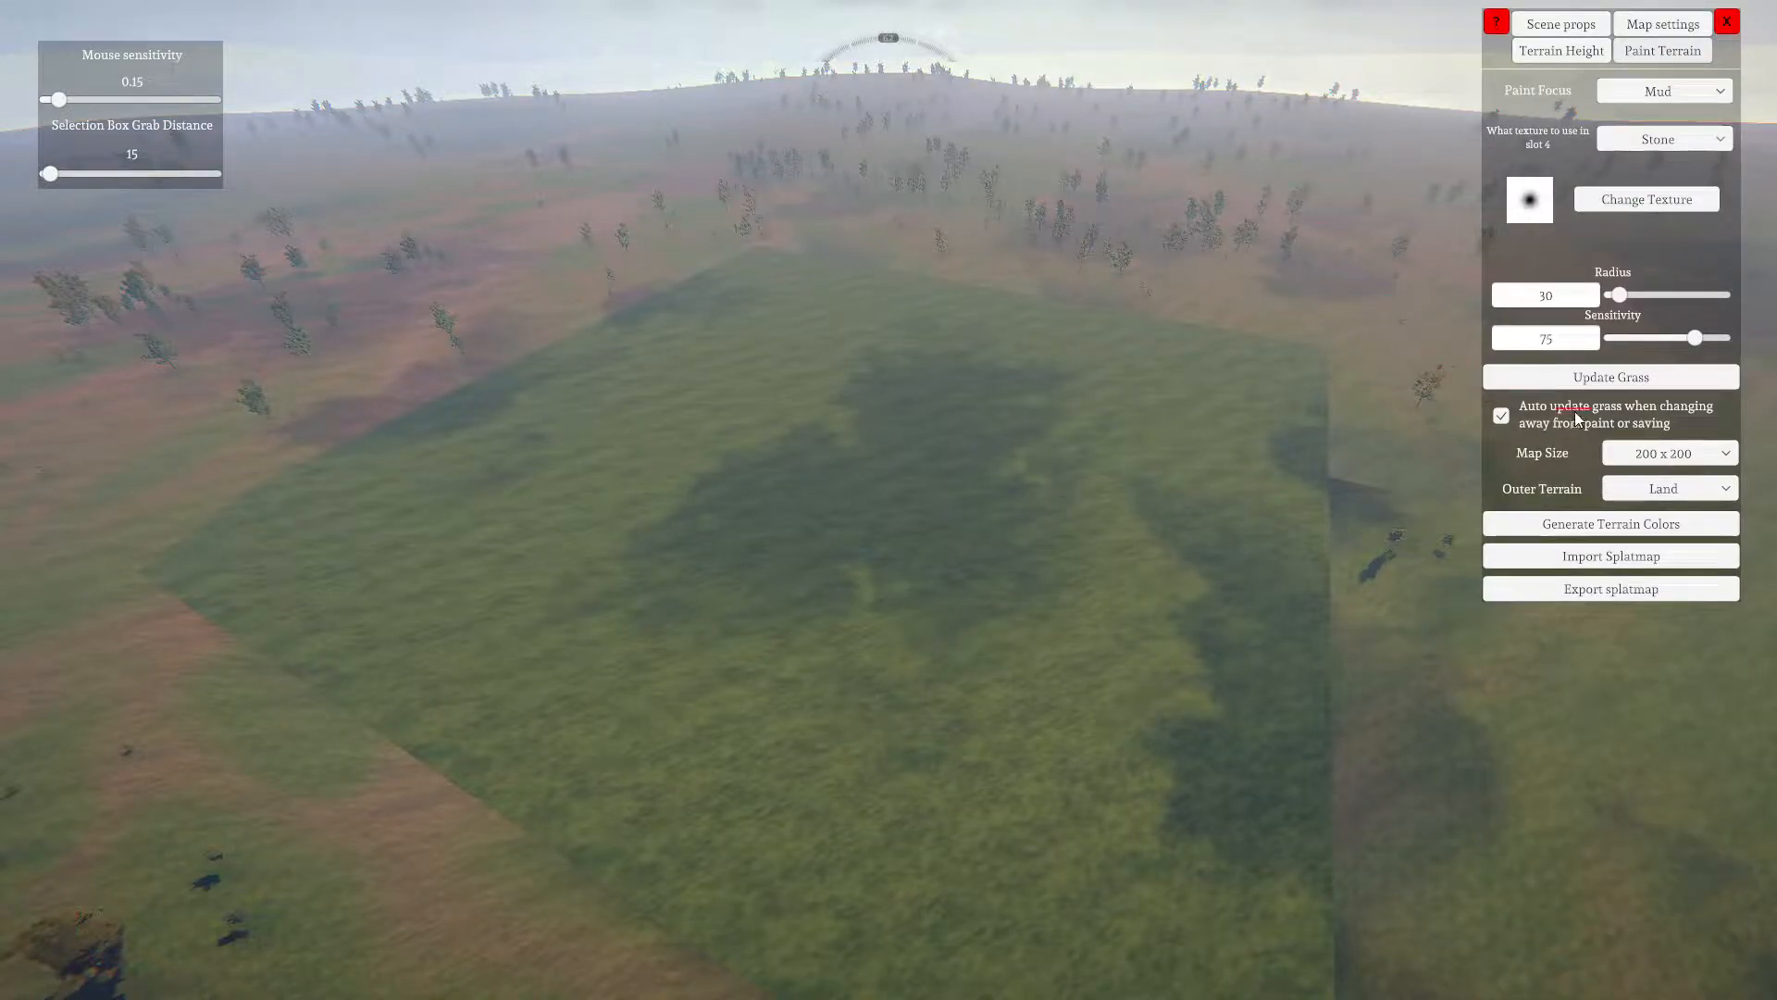
click(1726, 453)
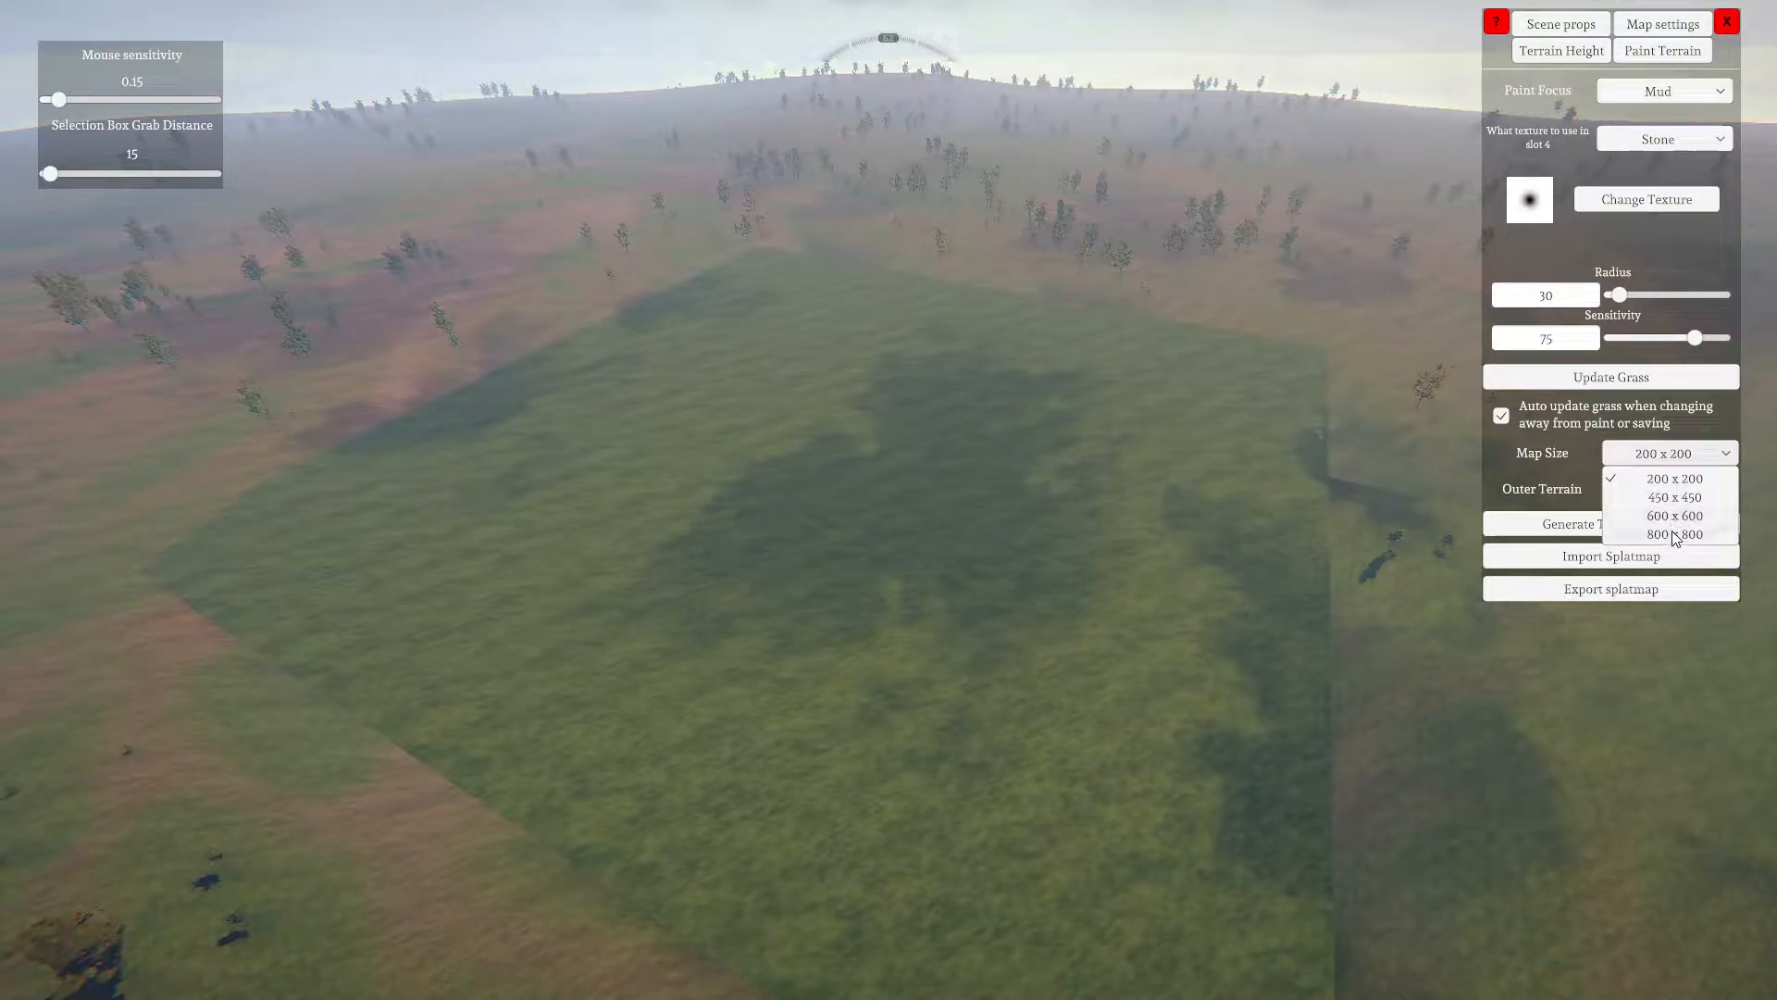
click(1672, 537)
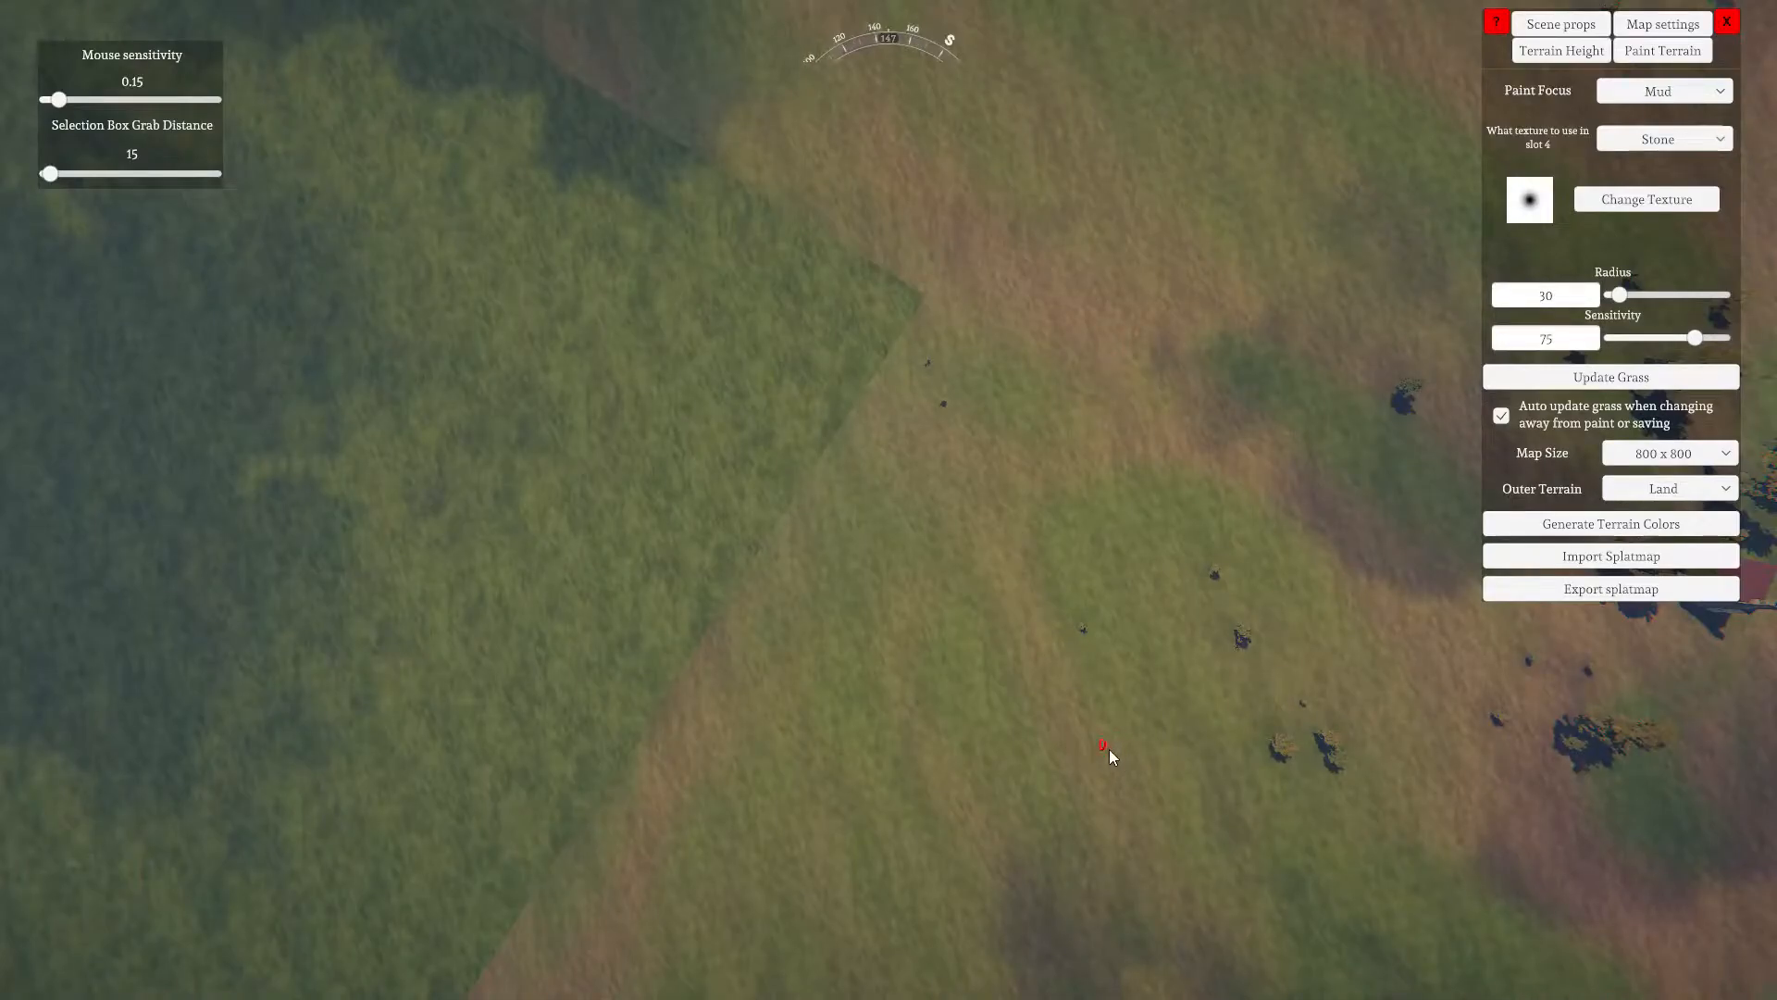
Set the map size to 600 x 600 after looking over the playable area
right_drag(1109, 747, 218, 236)
right_drag(889, 676, 305, 308)
right_drag(929, 727, 604, 496)
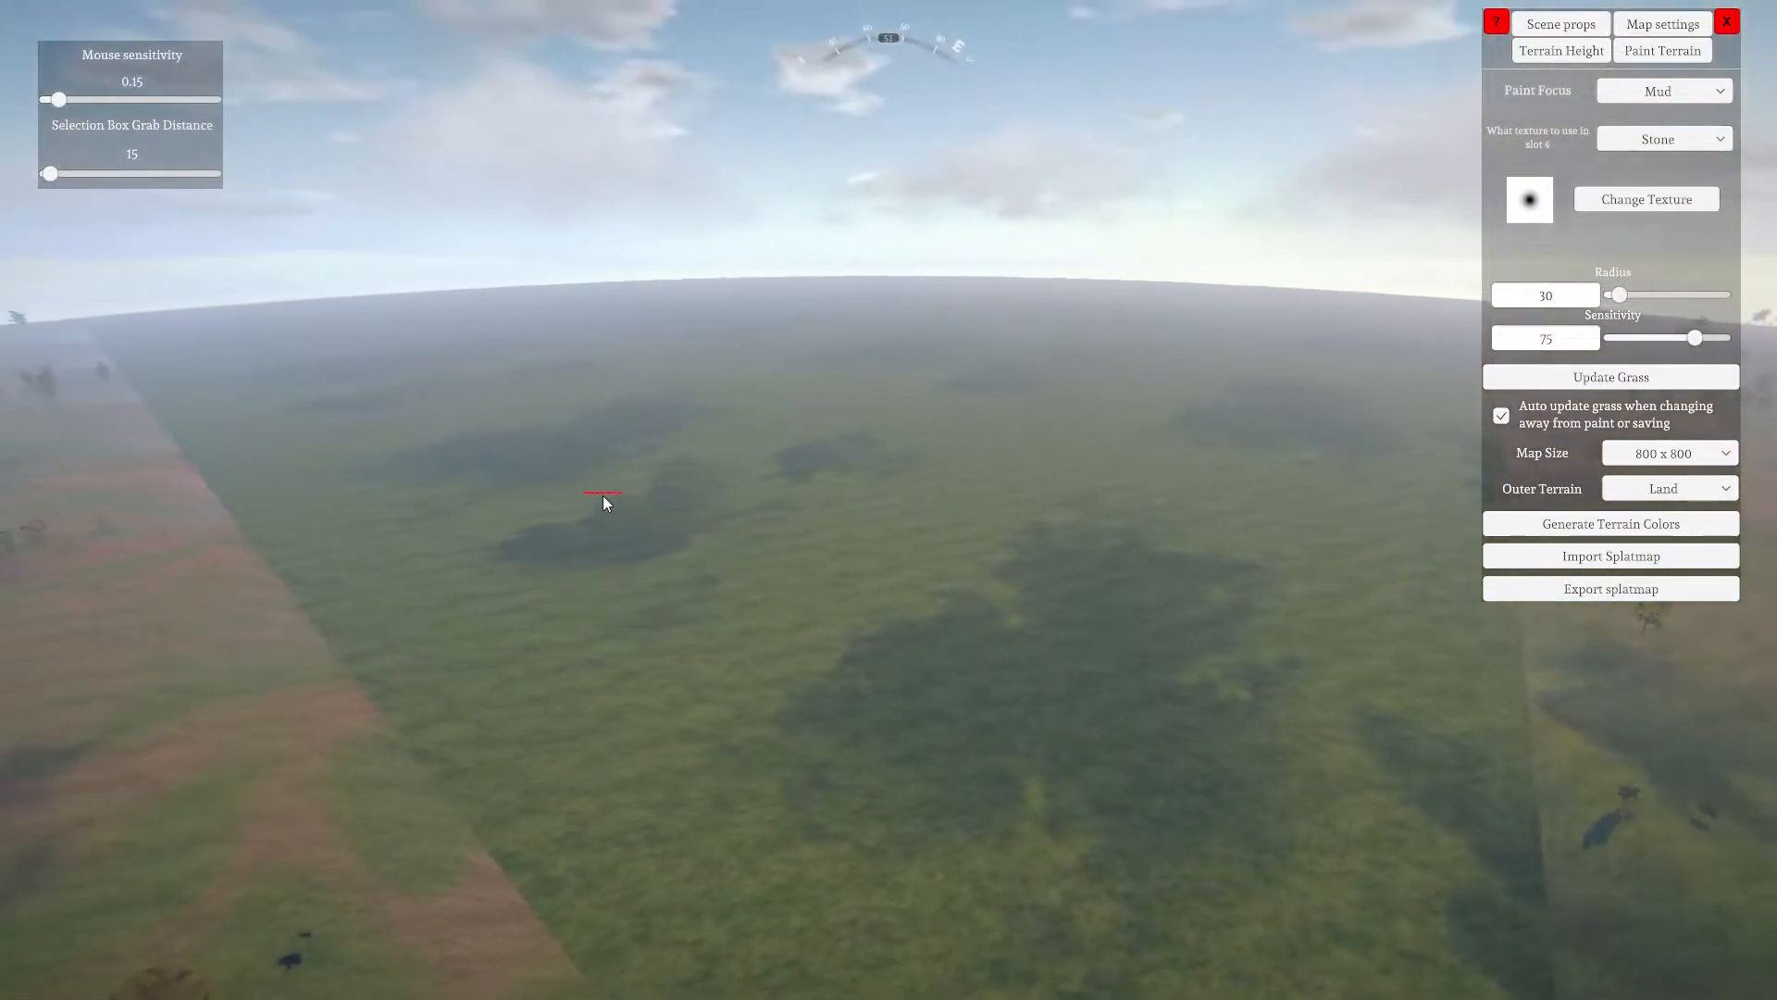
mouse_move(879, 731)
right_down()
mouse_move(766, 683)
mouse_move(852, 722)
right_up()
key(space)
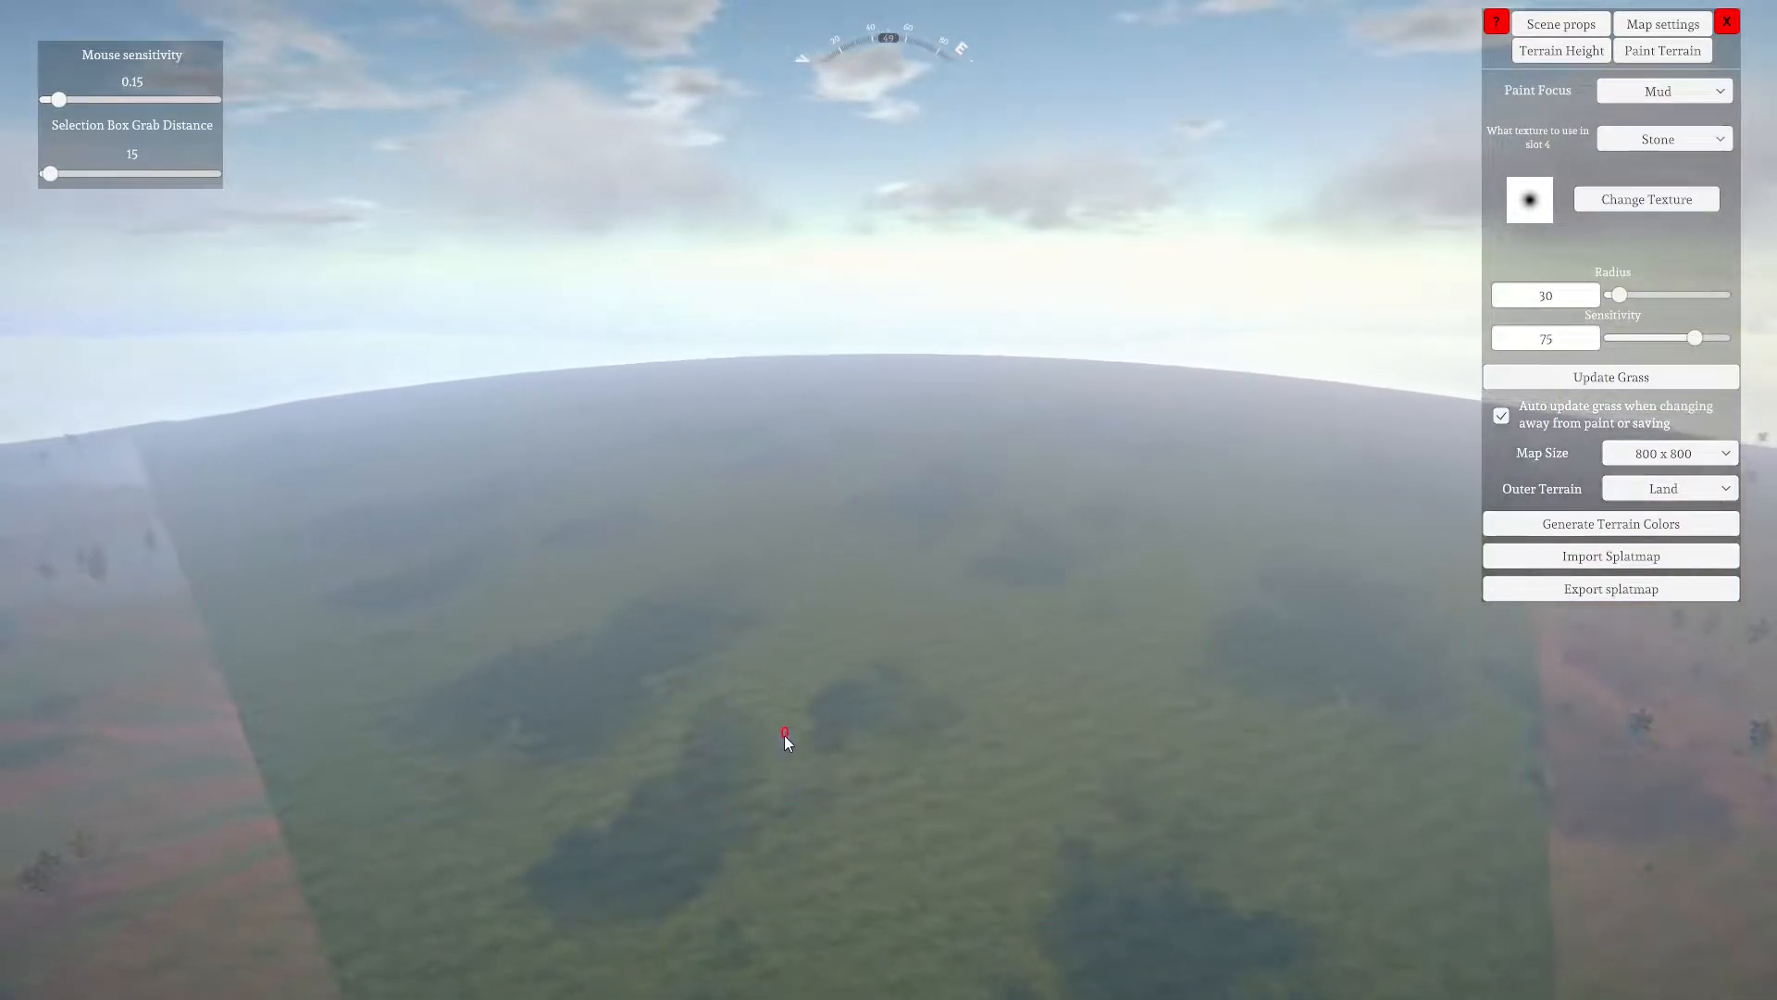
right_drag(757, 707, 865, 909)
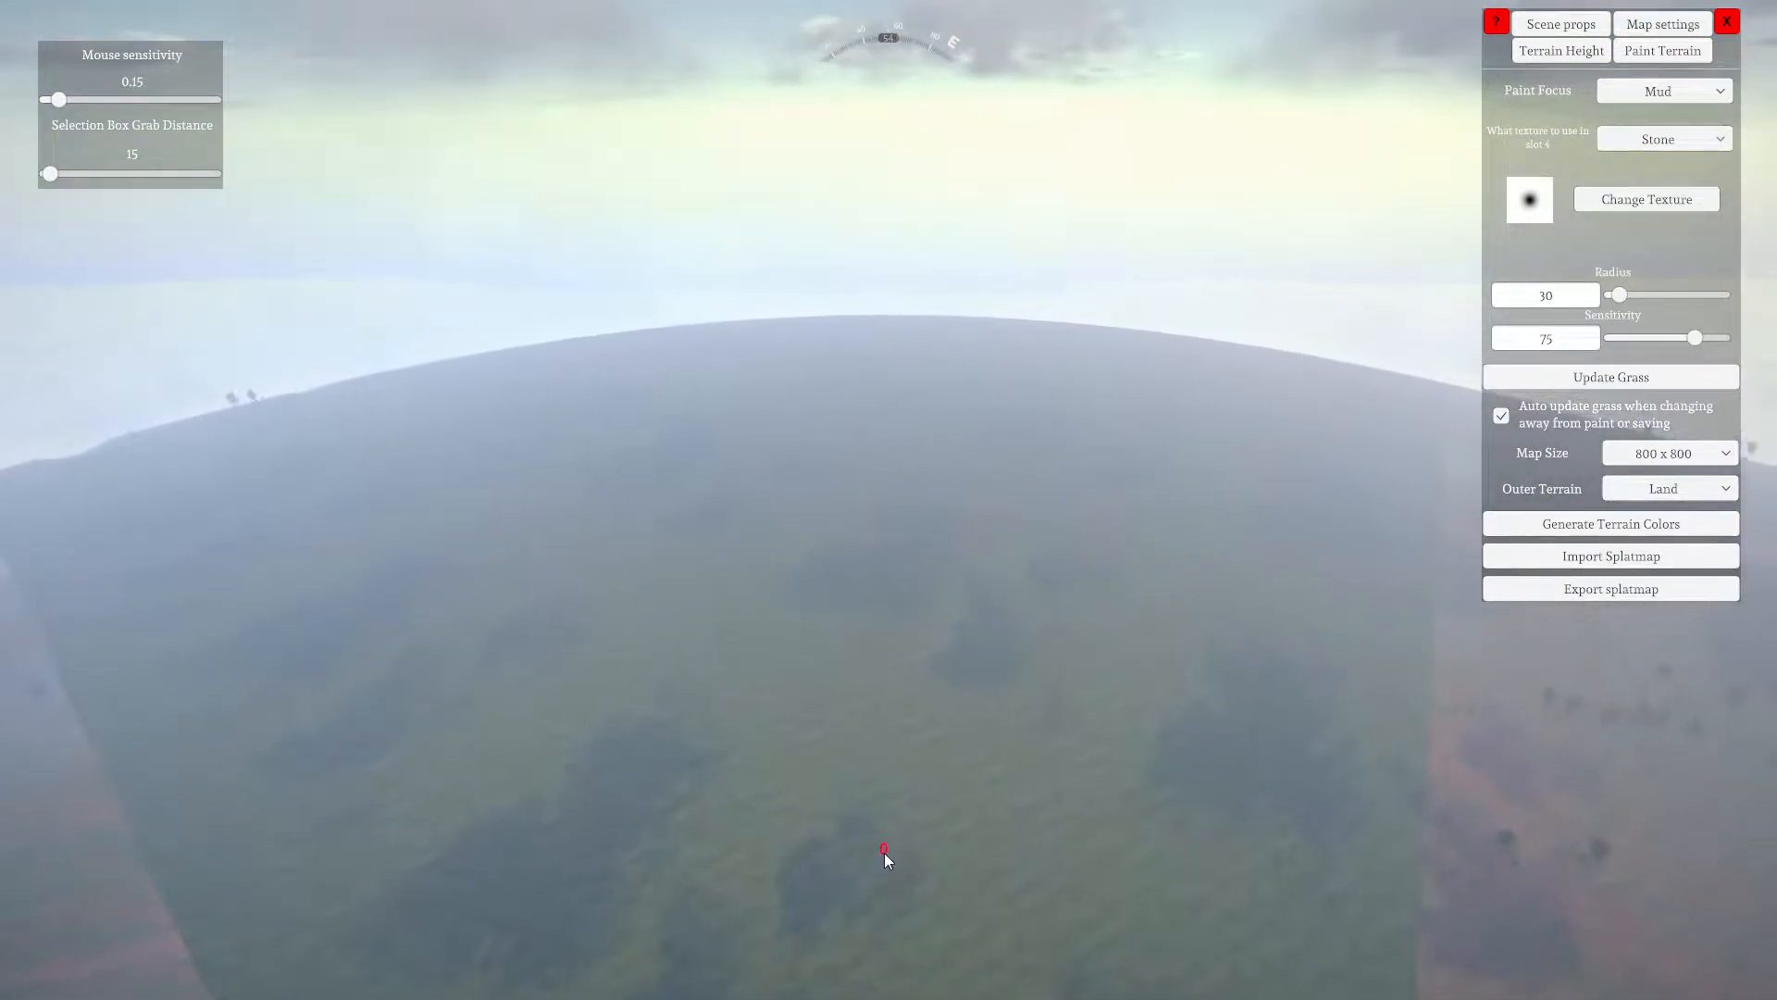
right_drag(885, 853, 751, 995)
click(1727, 452)
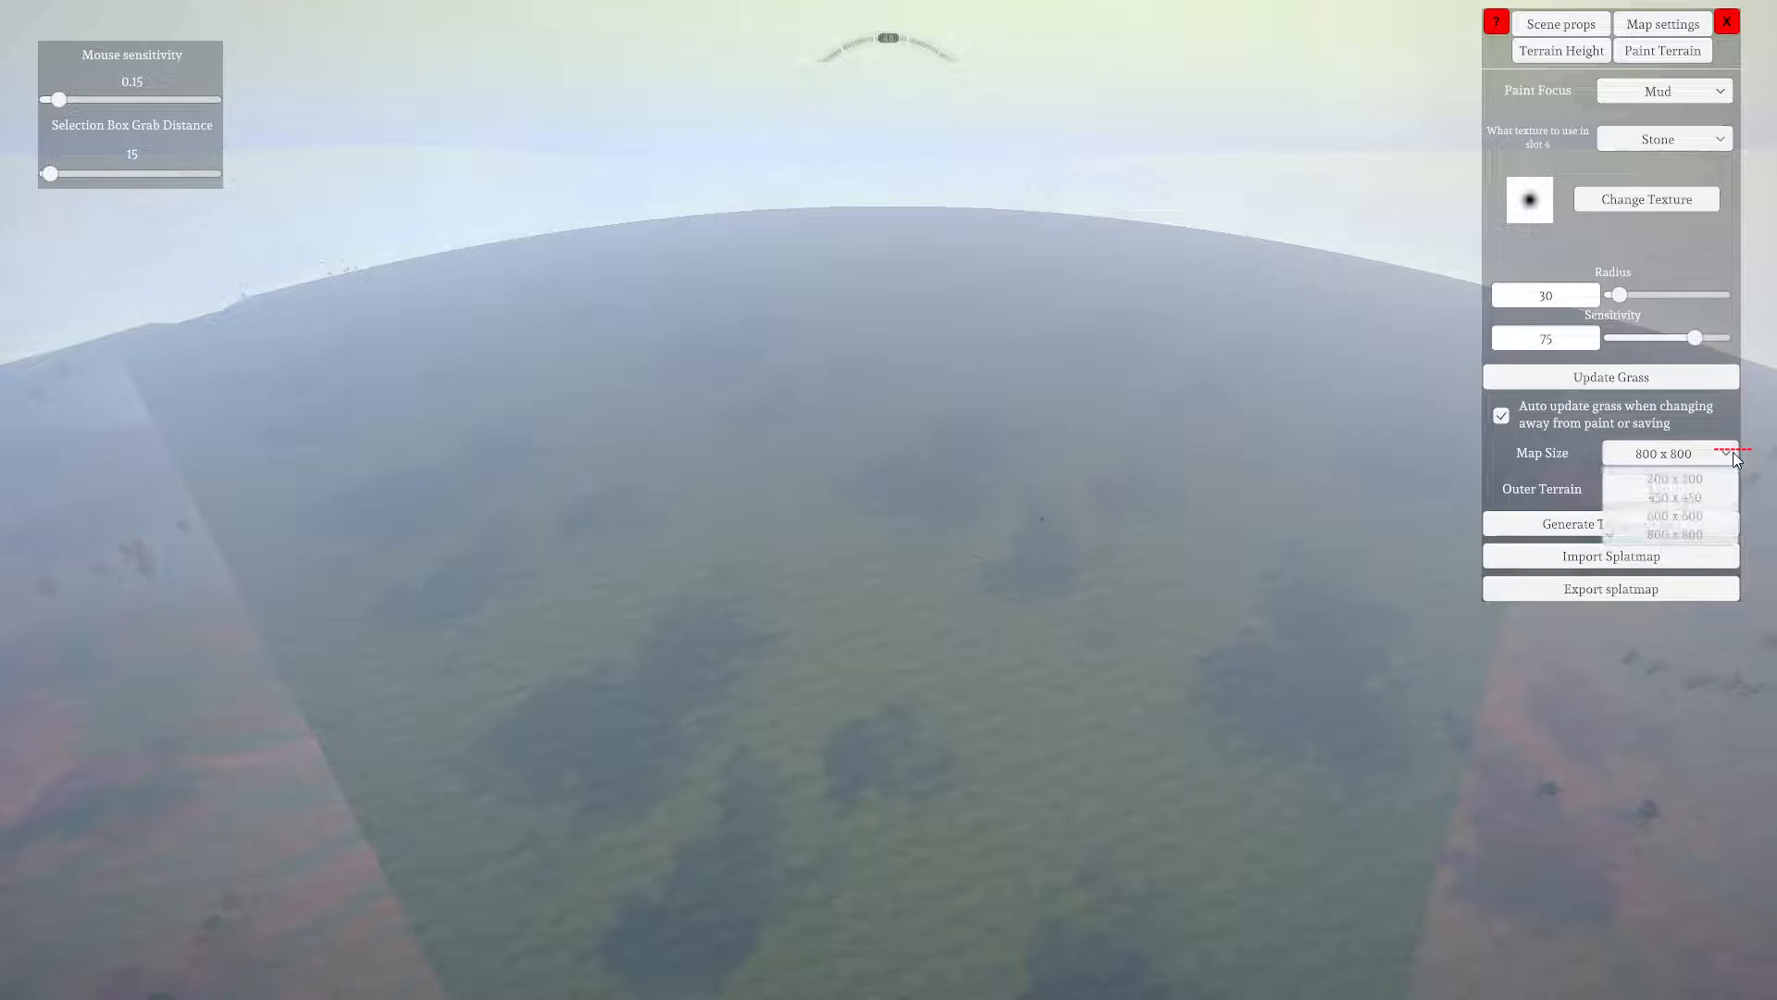
click(1679, 513)
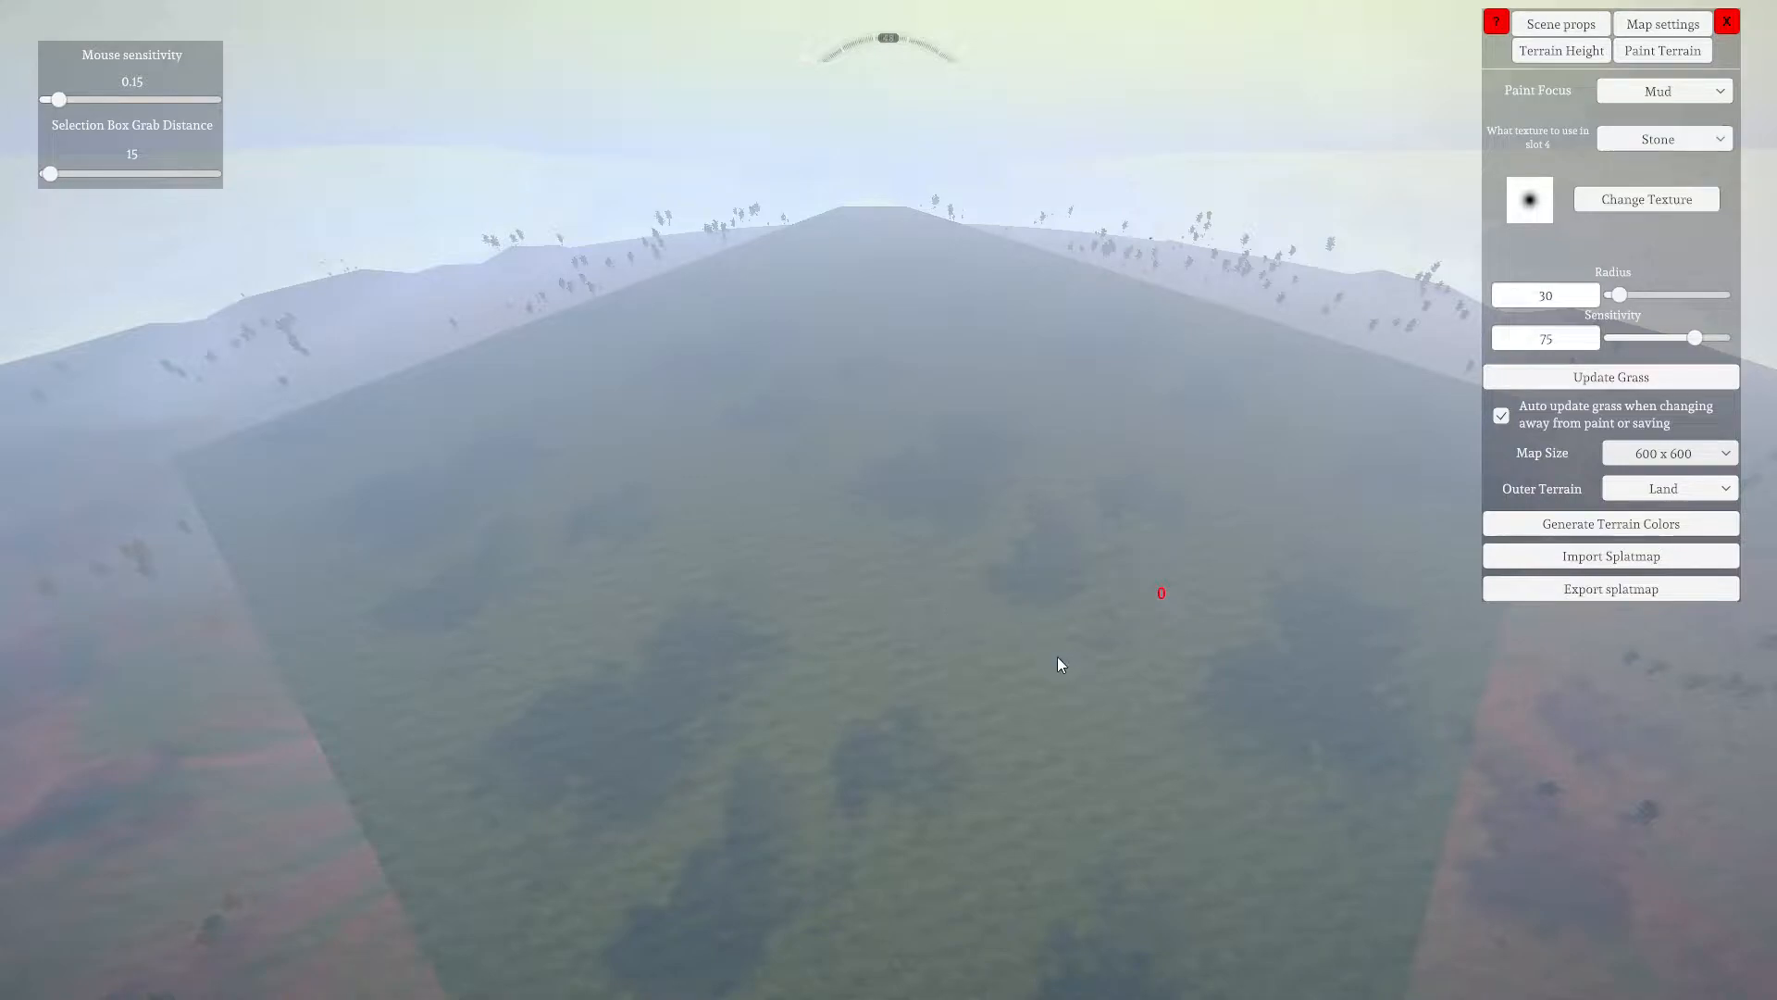
Survey the resized playable area and its borders from several viewpoints
right_drag(1105, 712, 1102, 705)
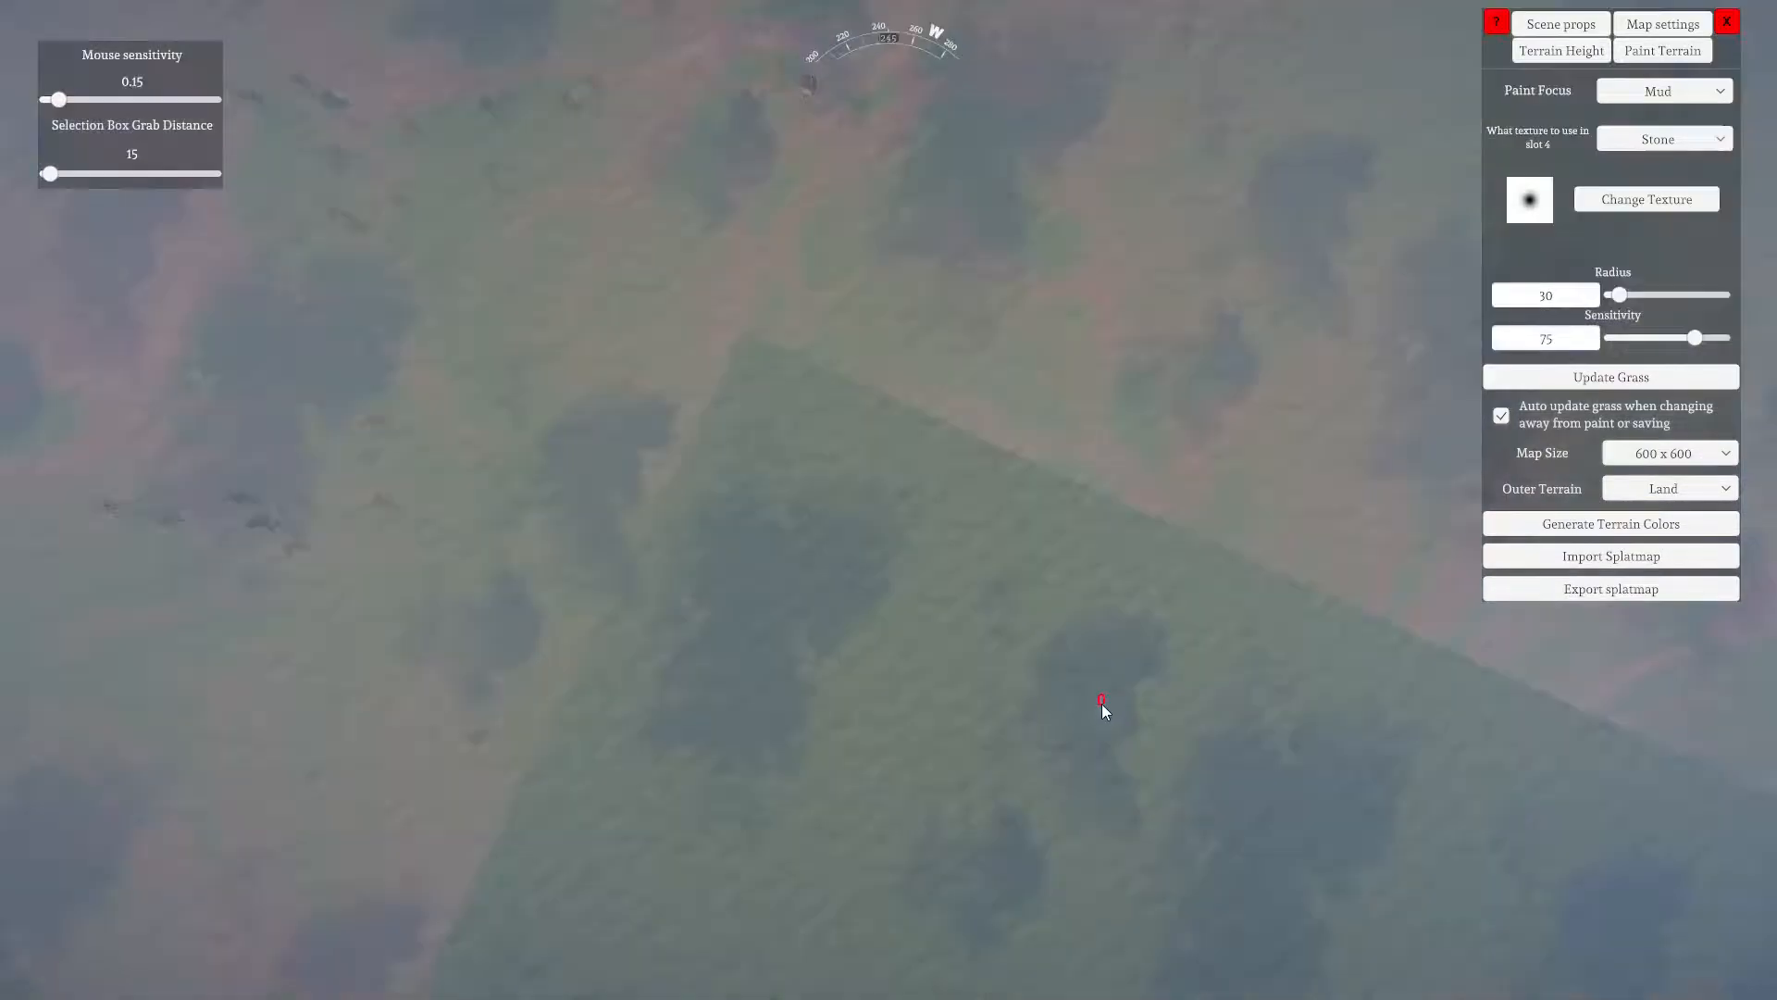
right_drag(1141, 869, 155, 306)
right_drag(484, 460, 704, 648)
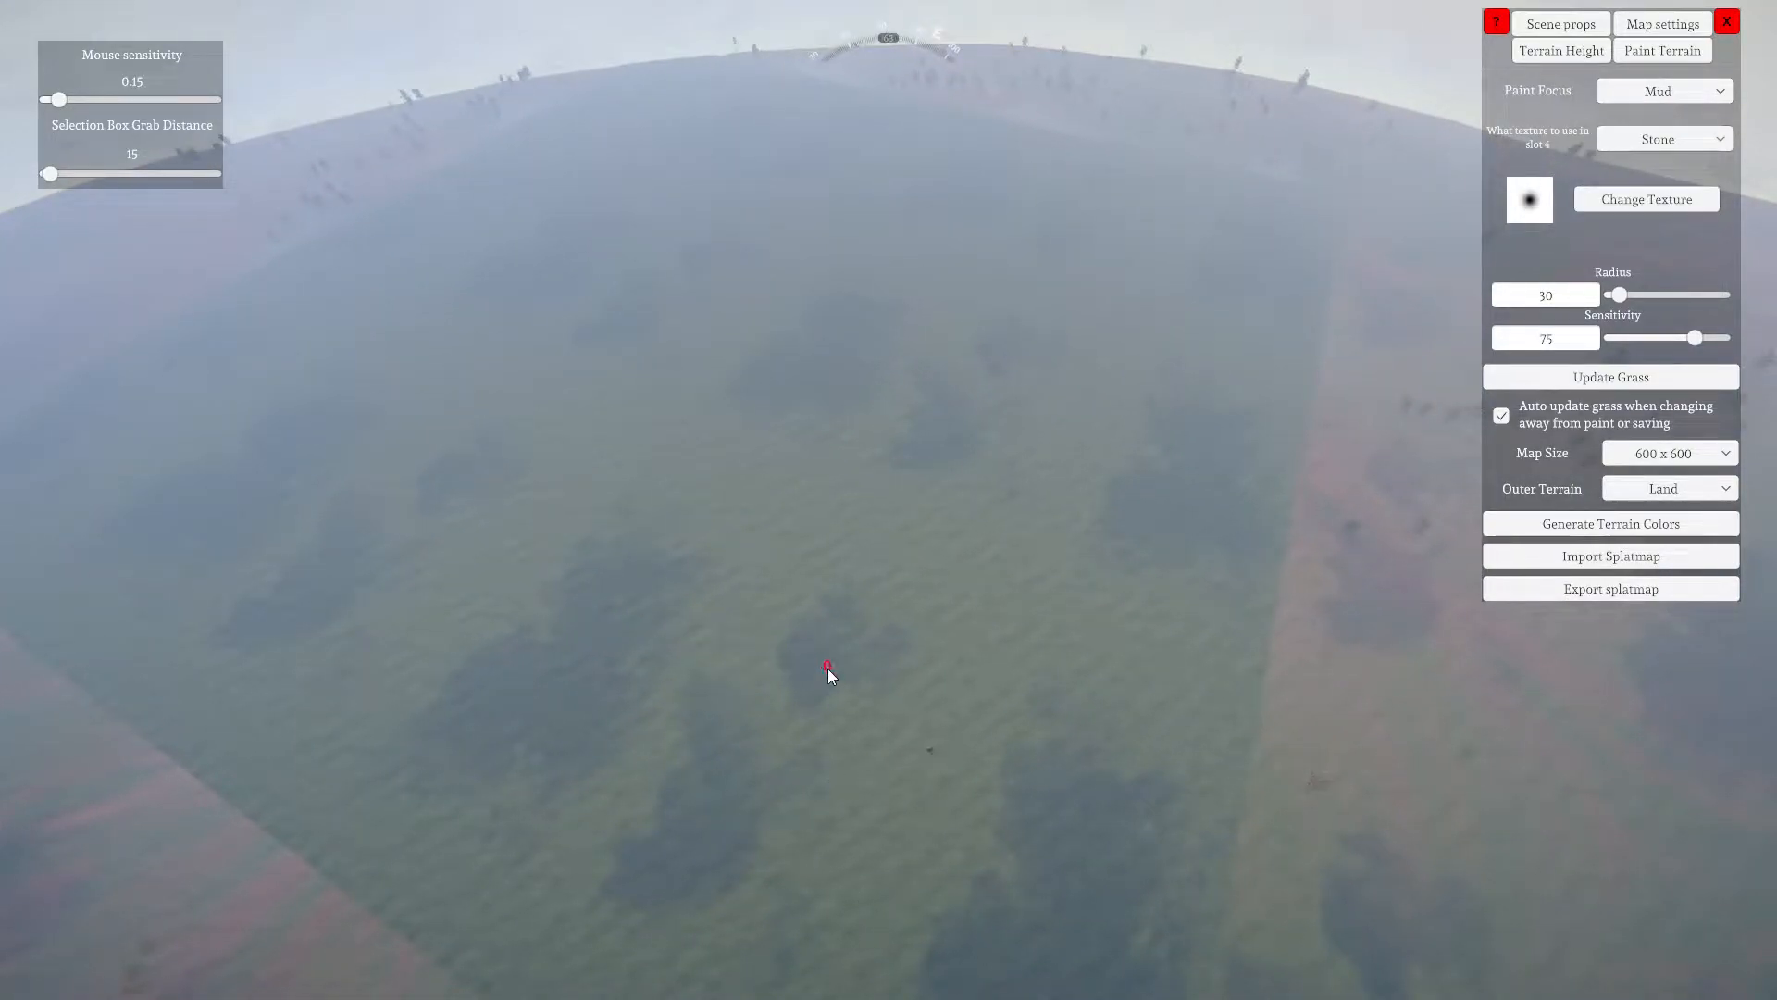
right_drag(1266, 608, 885, 591)
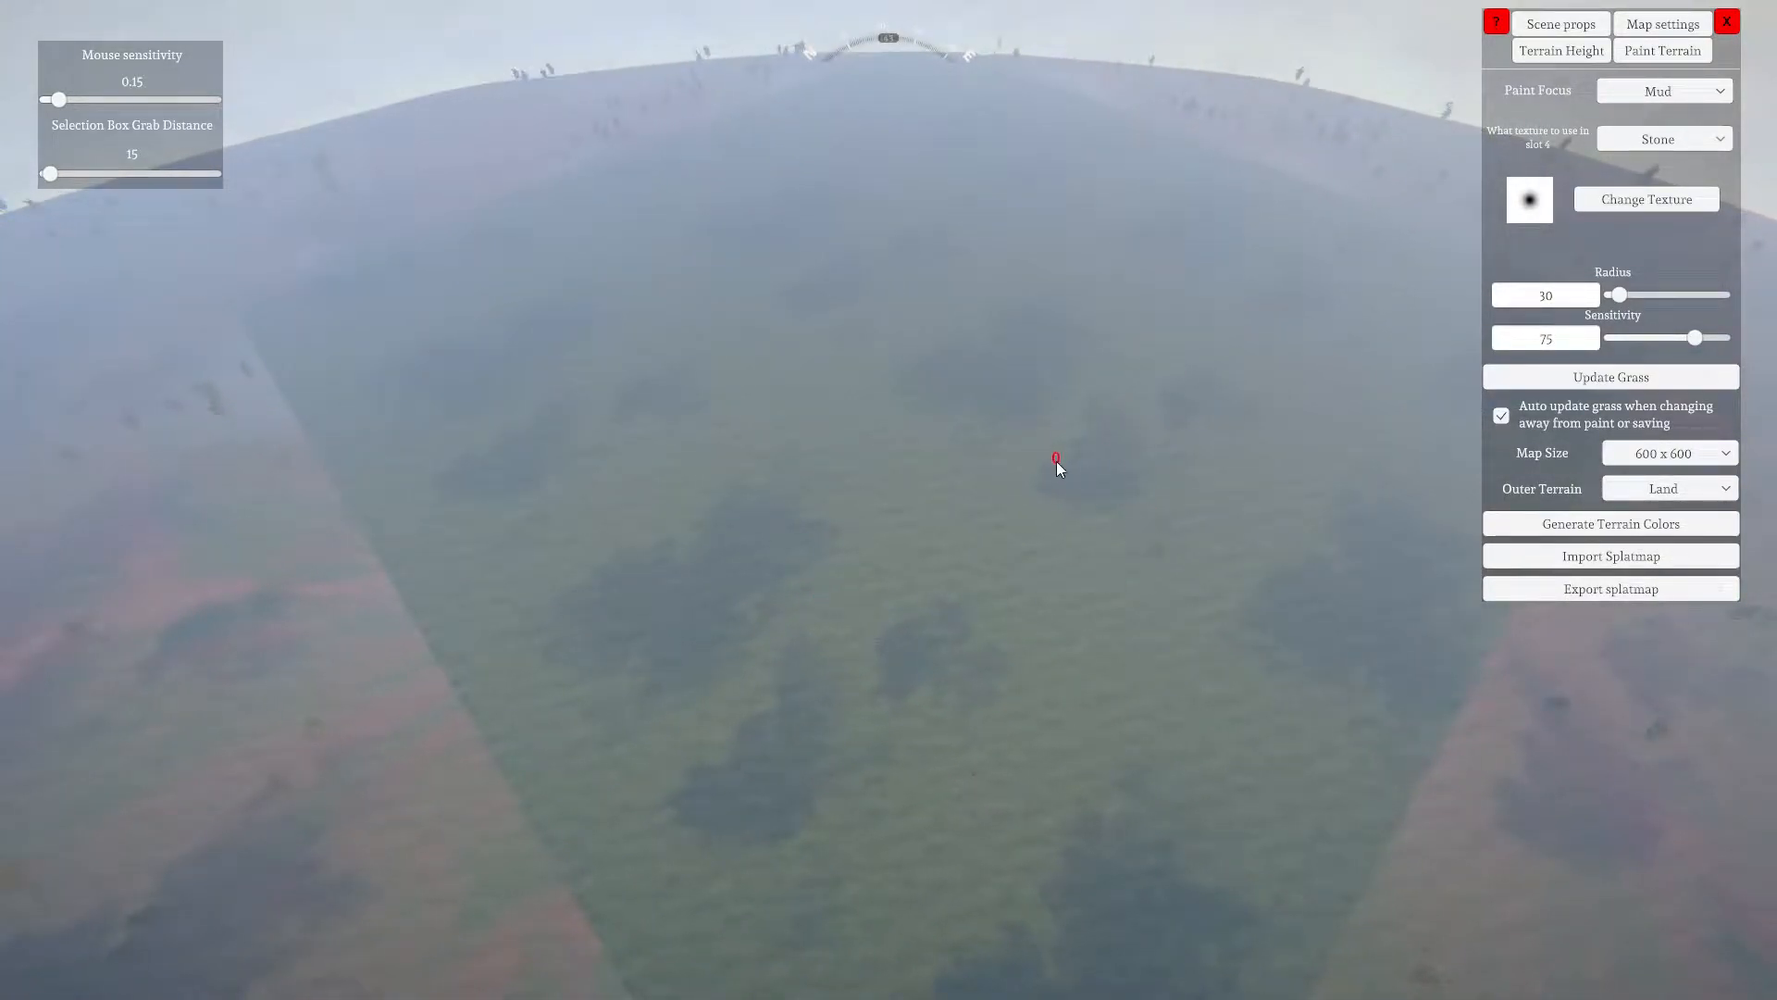
right_drag(1057, 461, 1136, 585)
right_drag(1094, 425, 880, 381)
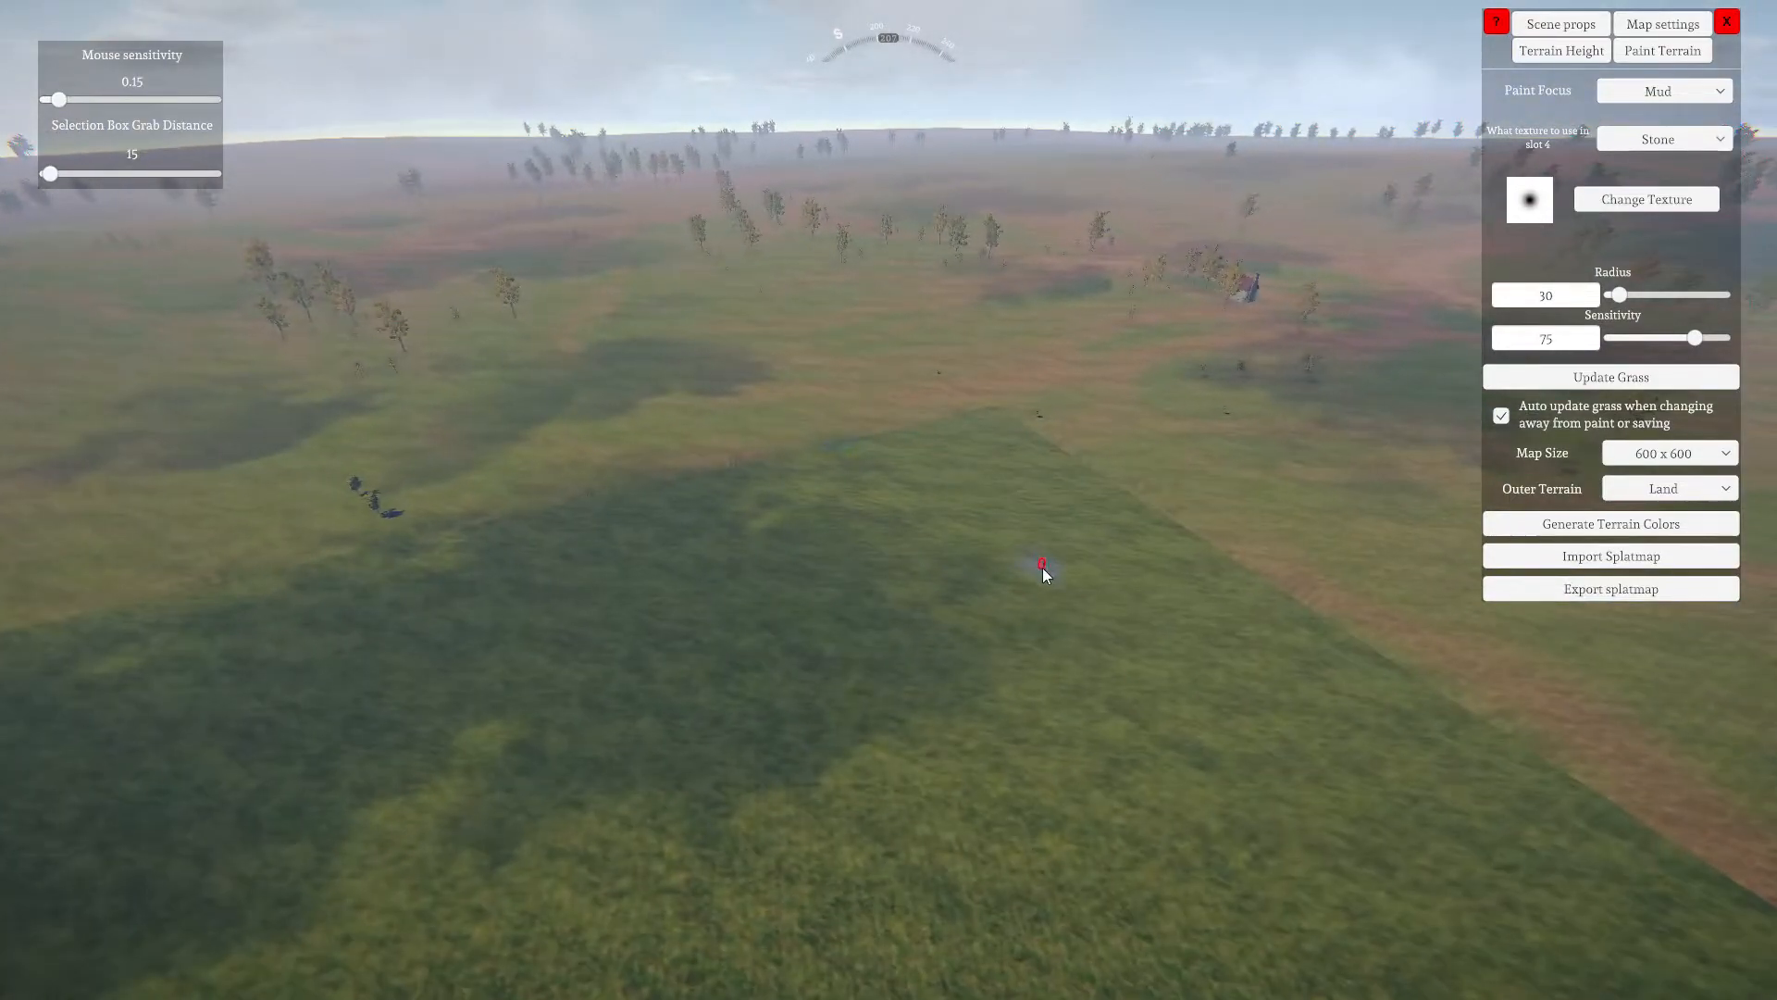
Turn off "Client will save on download" in the map's metadata and close the metadata options
click(1543, 28)
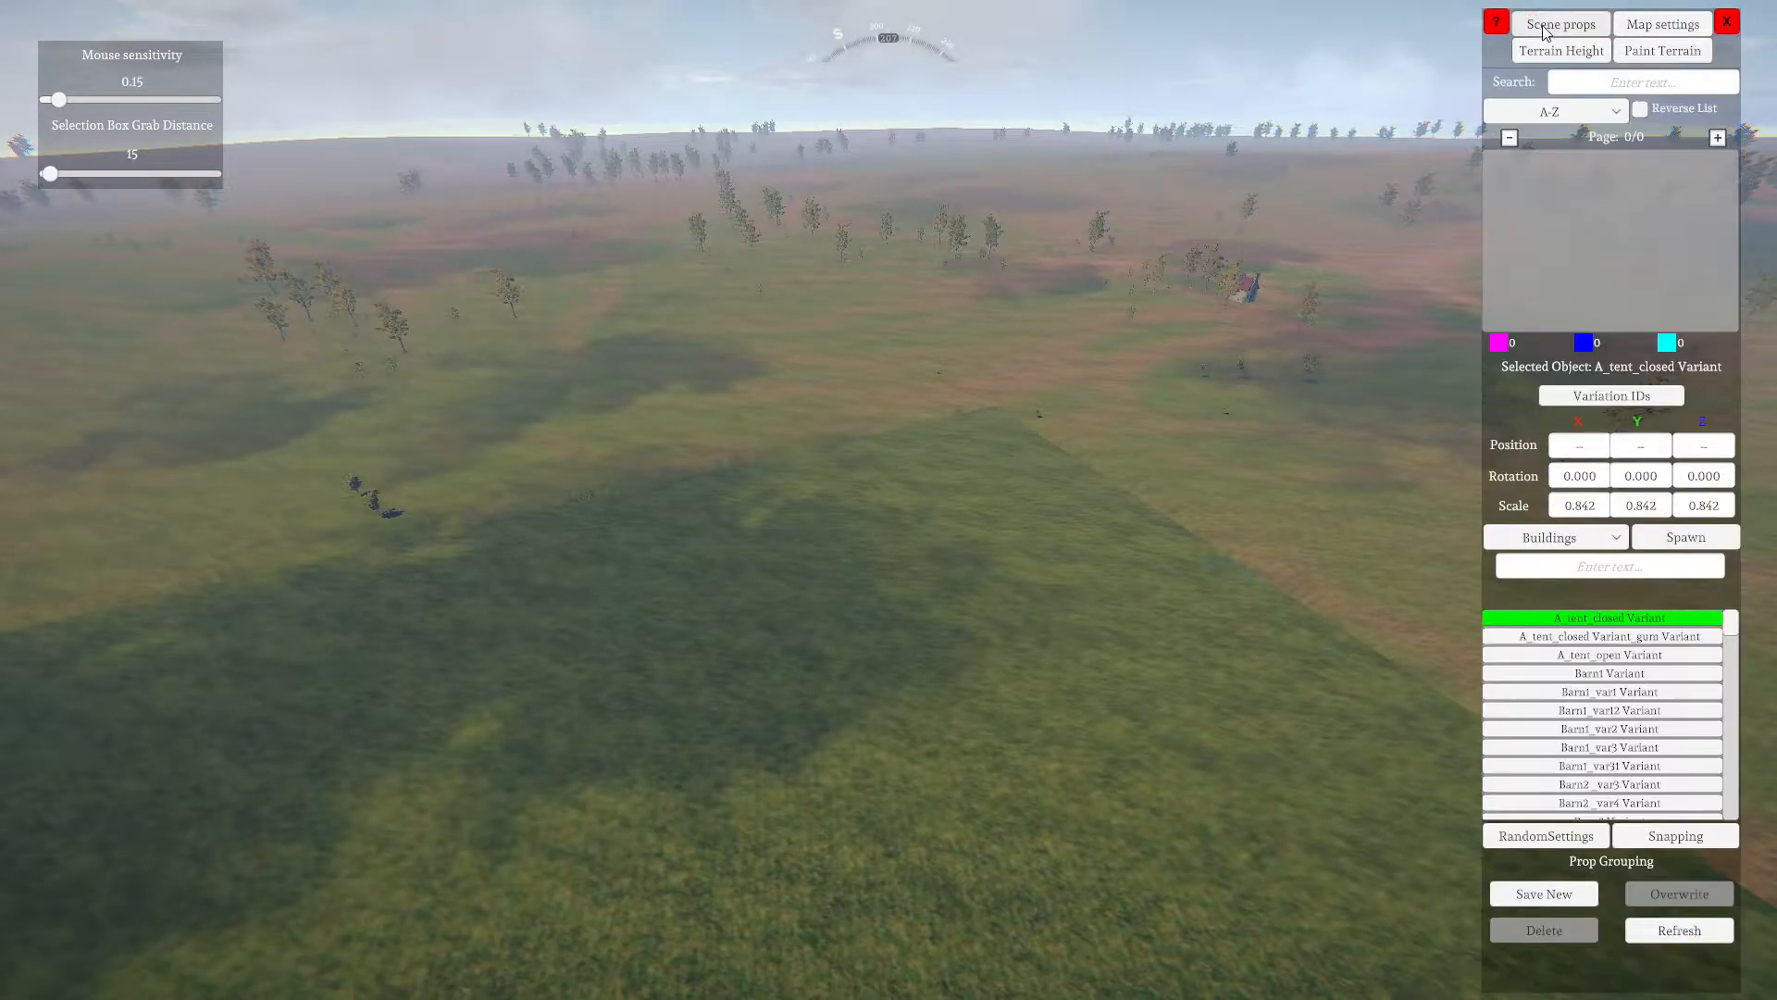
click(1657, 34)
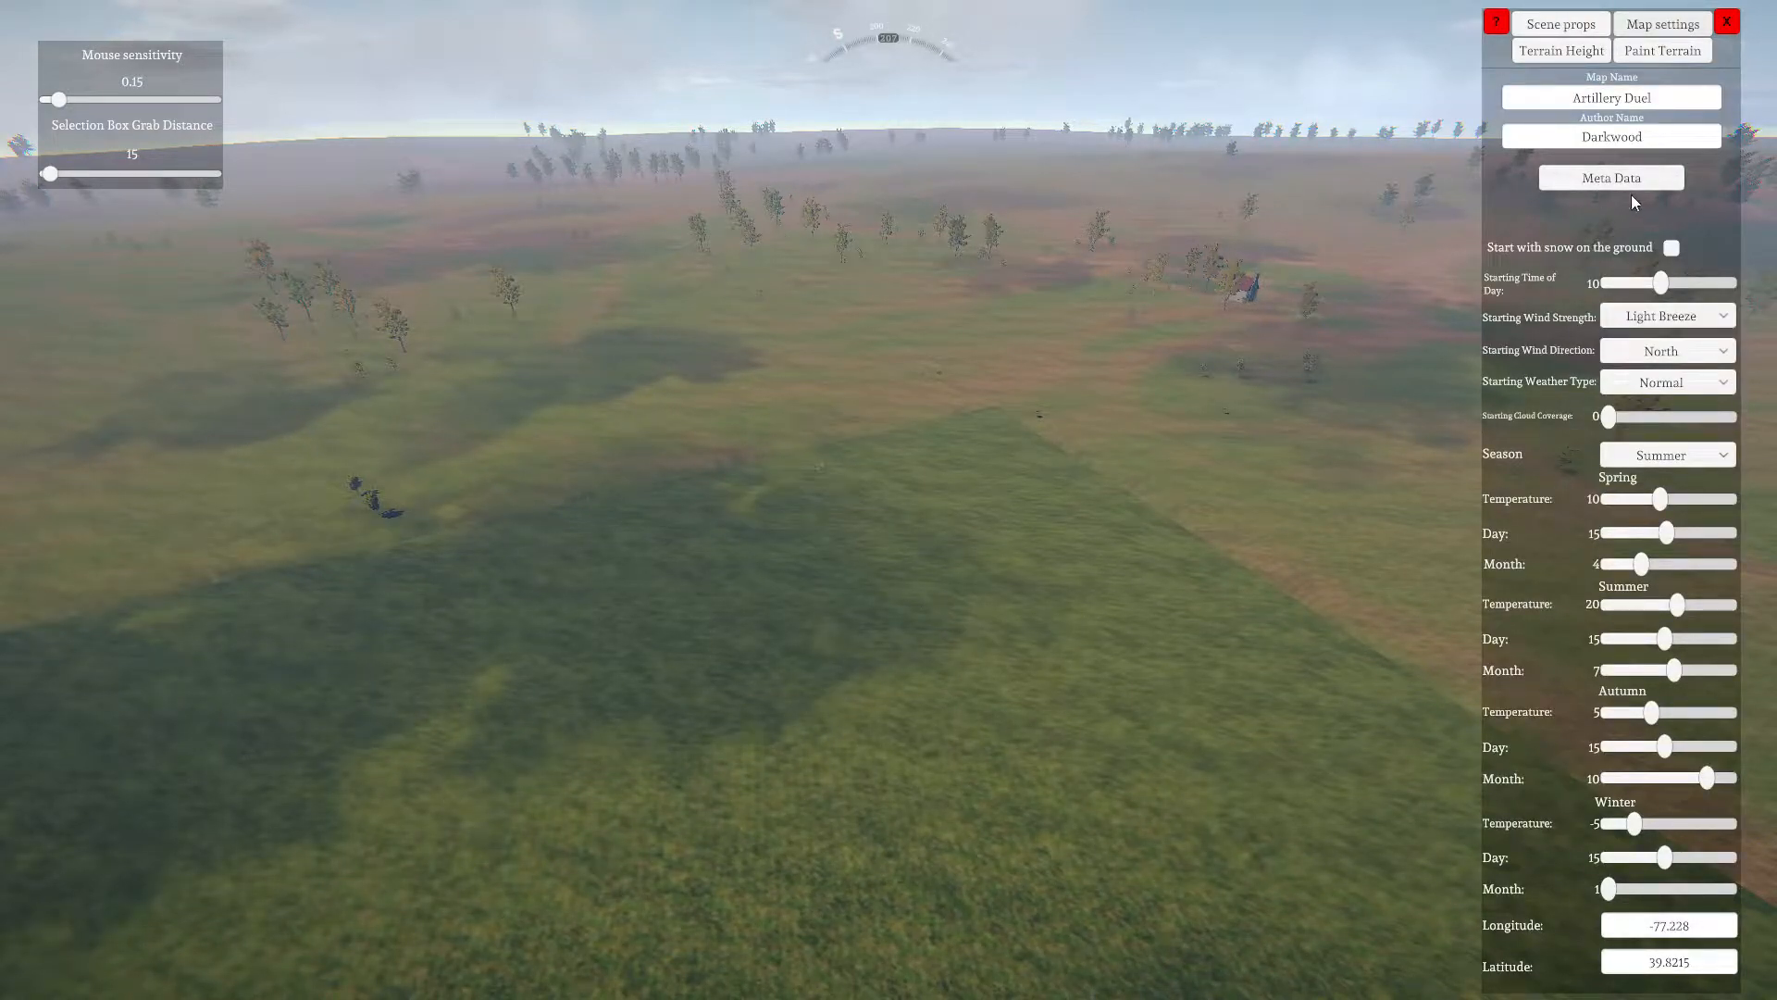
click(1603, 182)
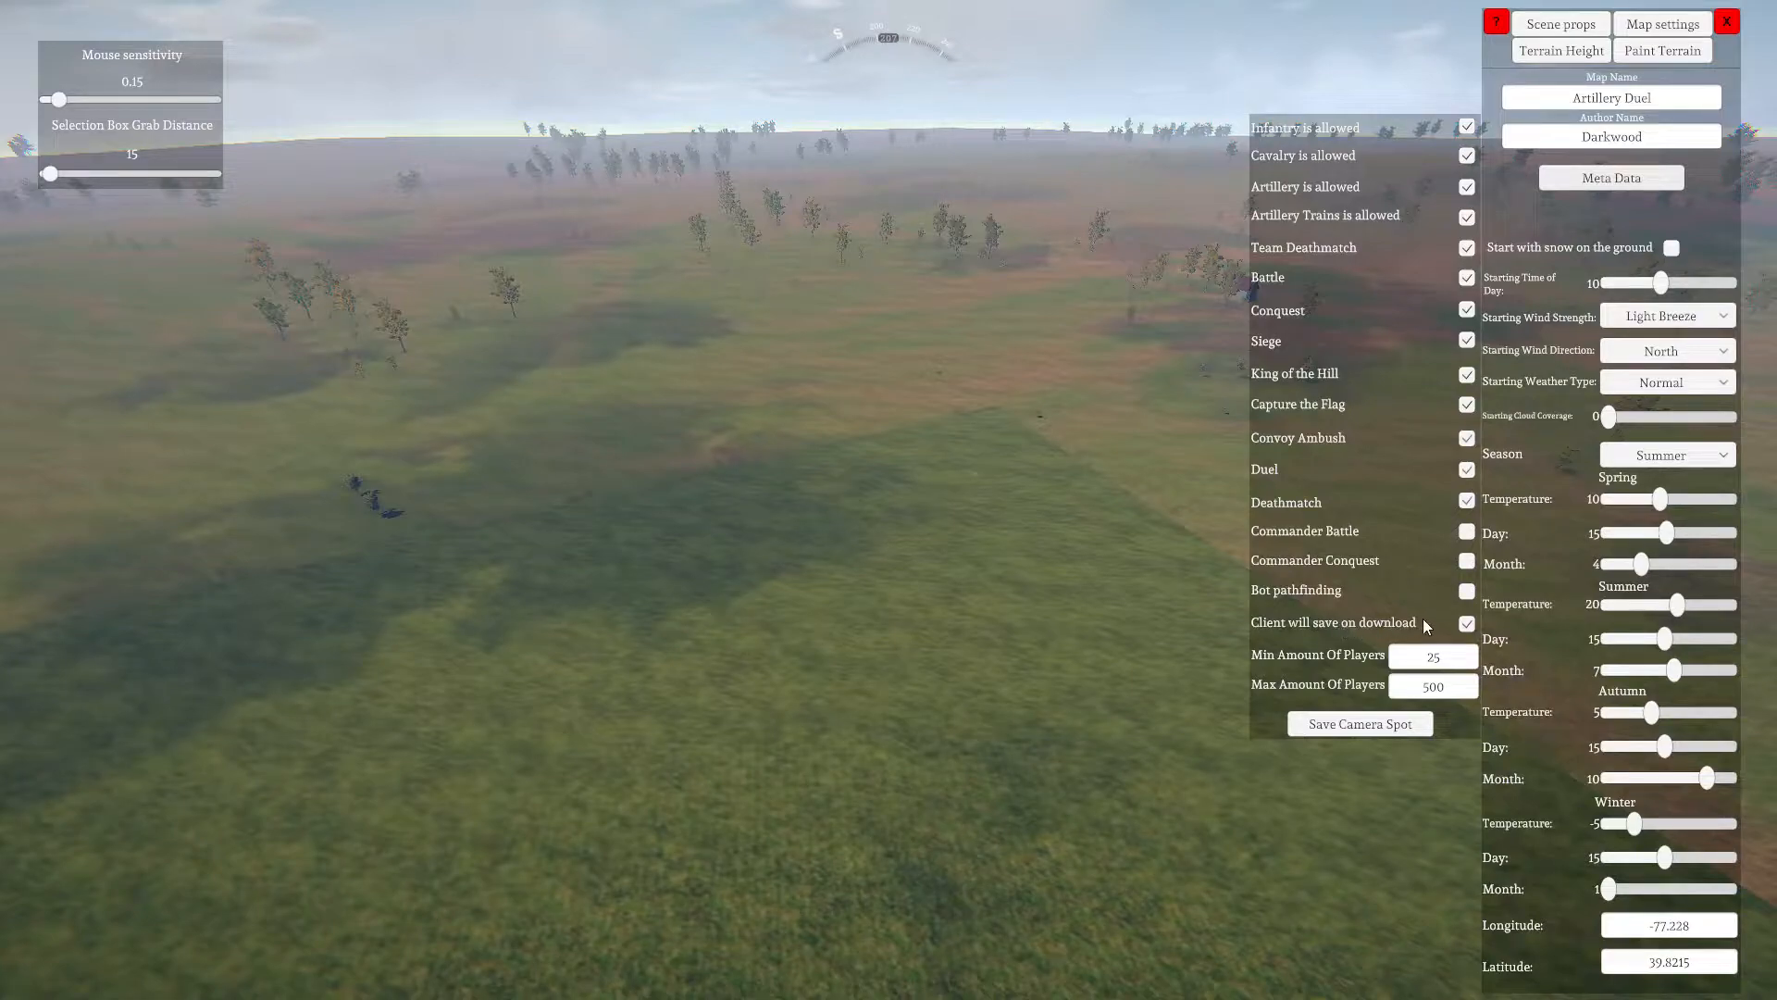
right_drag(1191, 621, 688, 833)
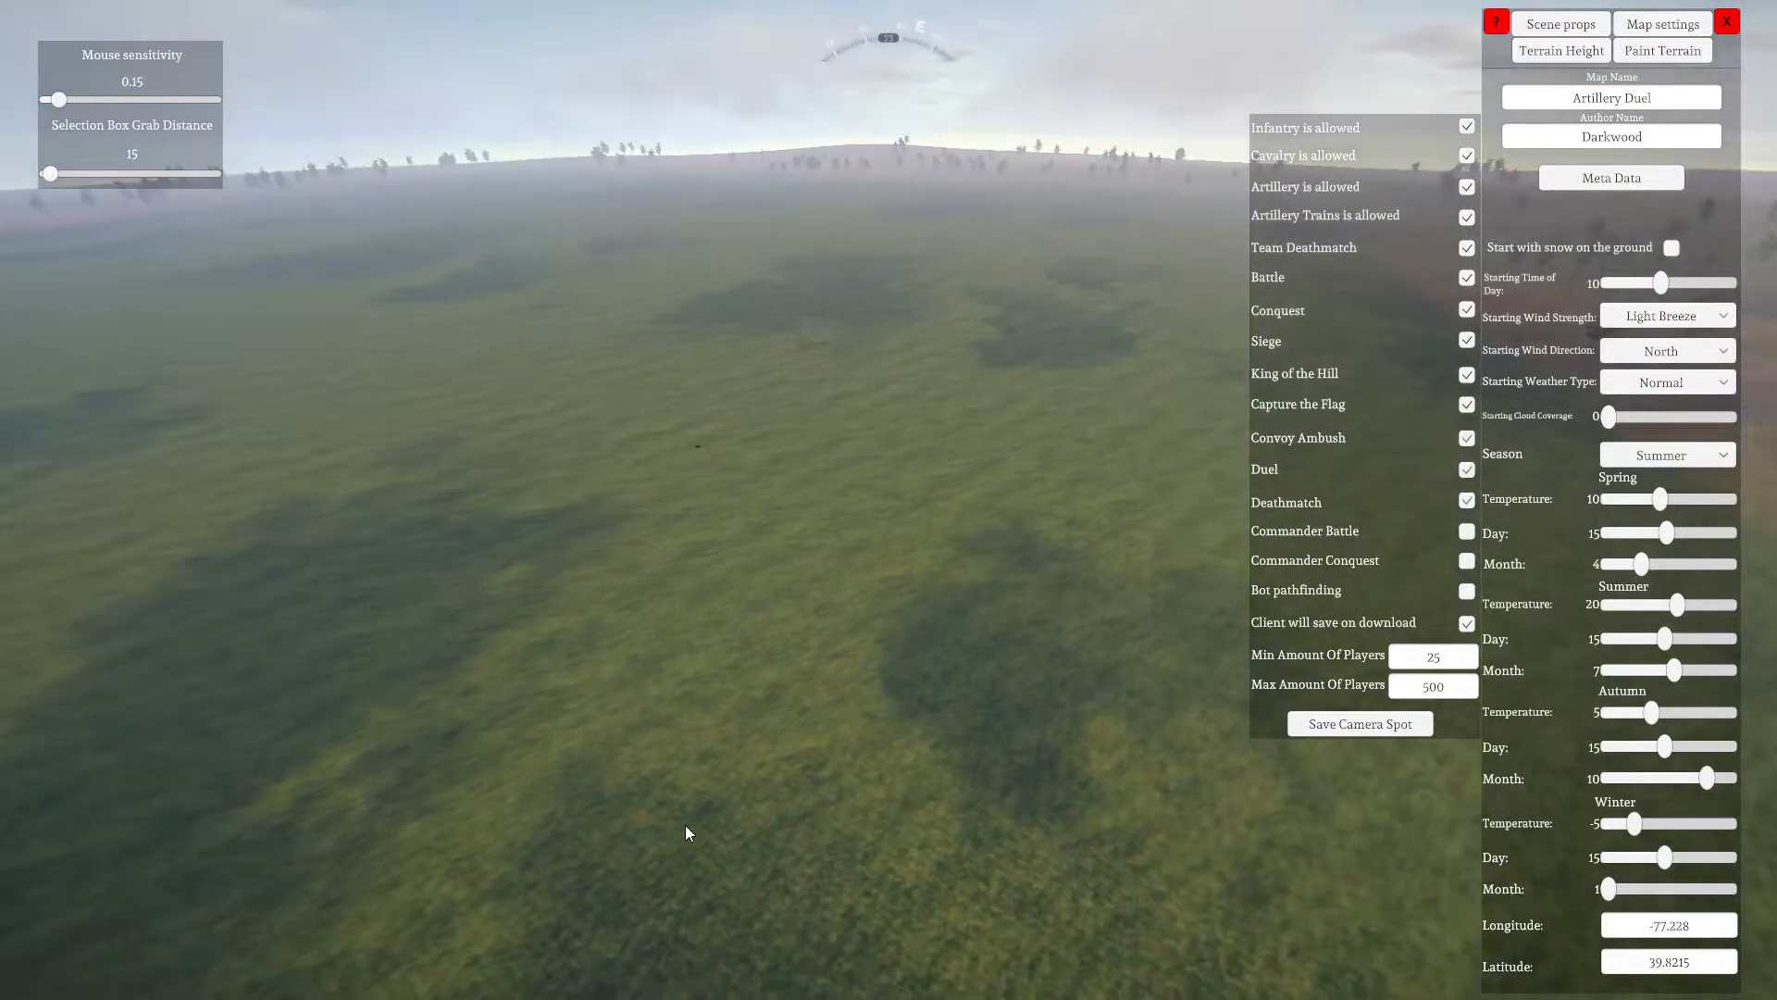
click(1470, 621)
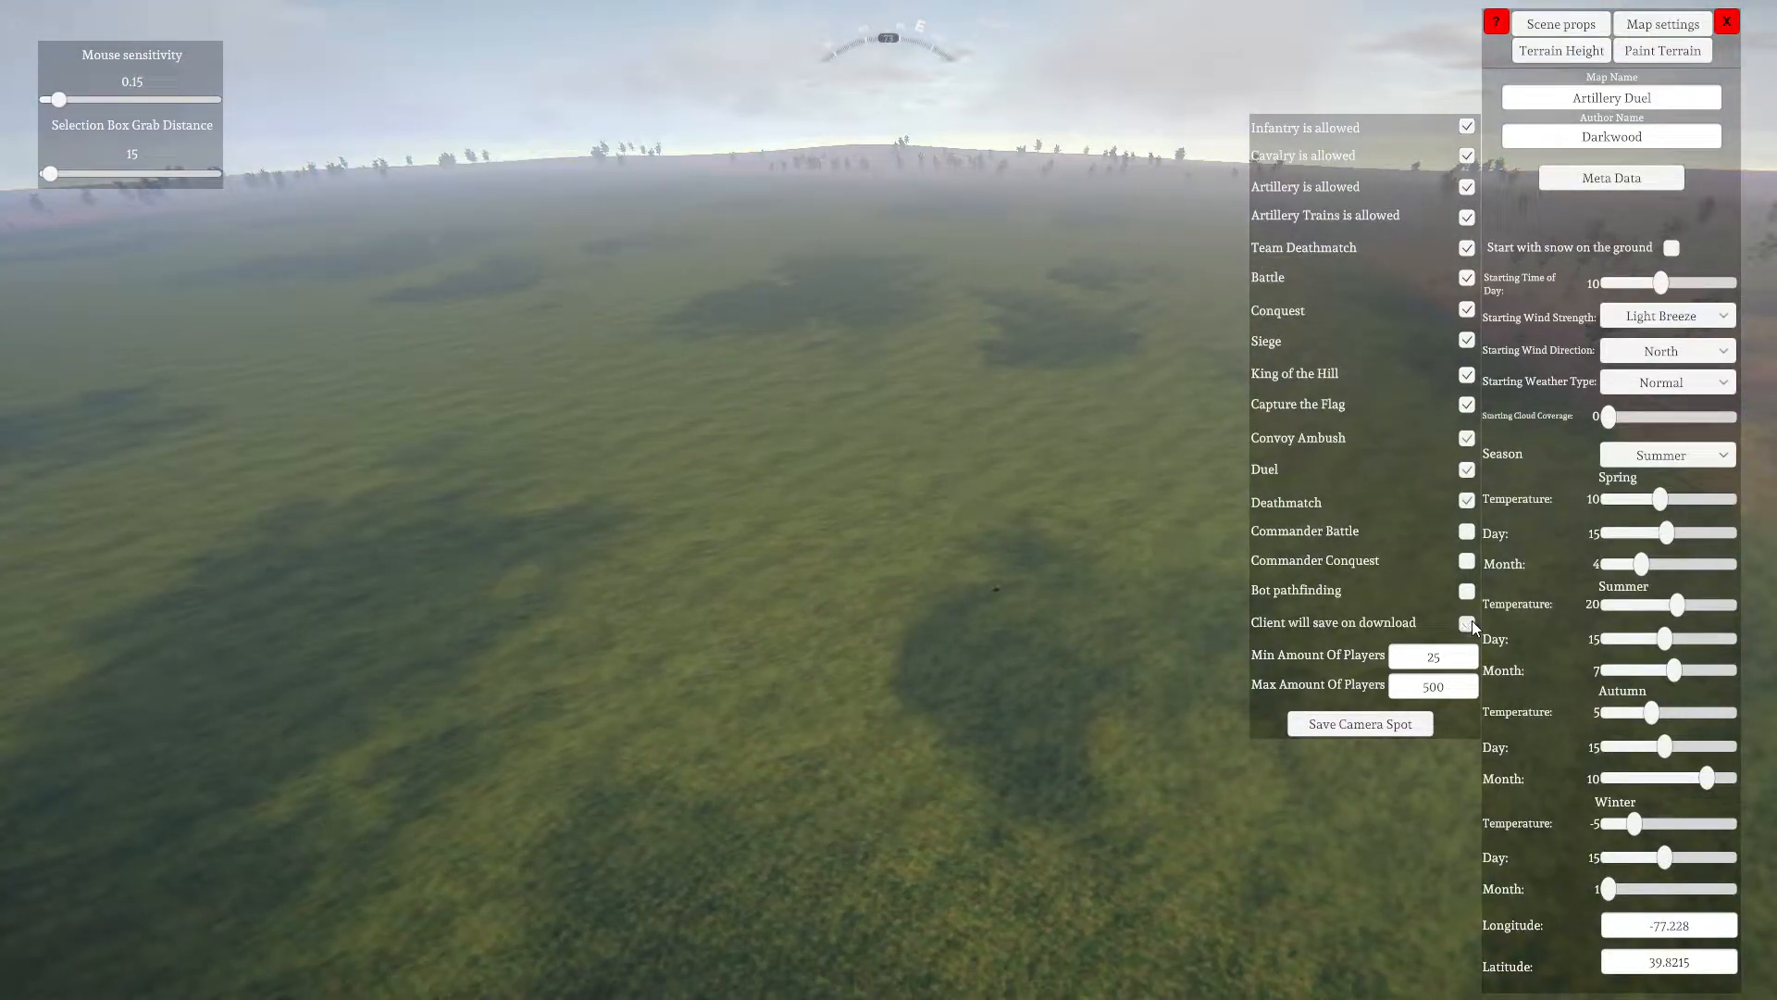
click(1648, 180)
Look over the terrain height and random map generation settings along with the playable area
right_drag(1303, 375, 991, 365)
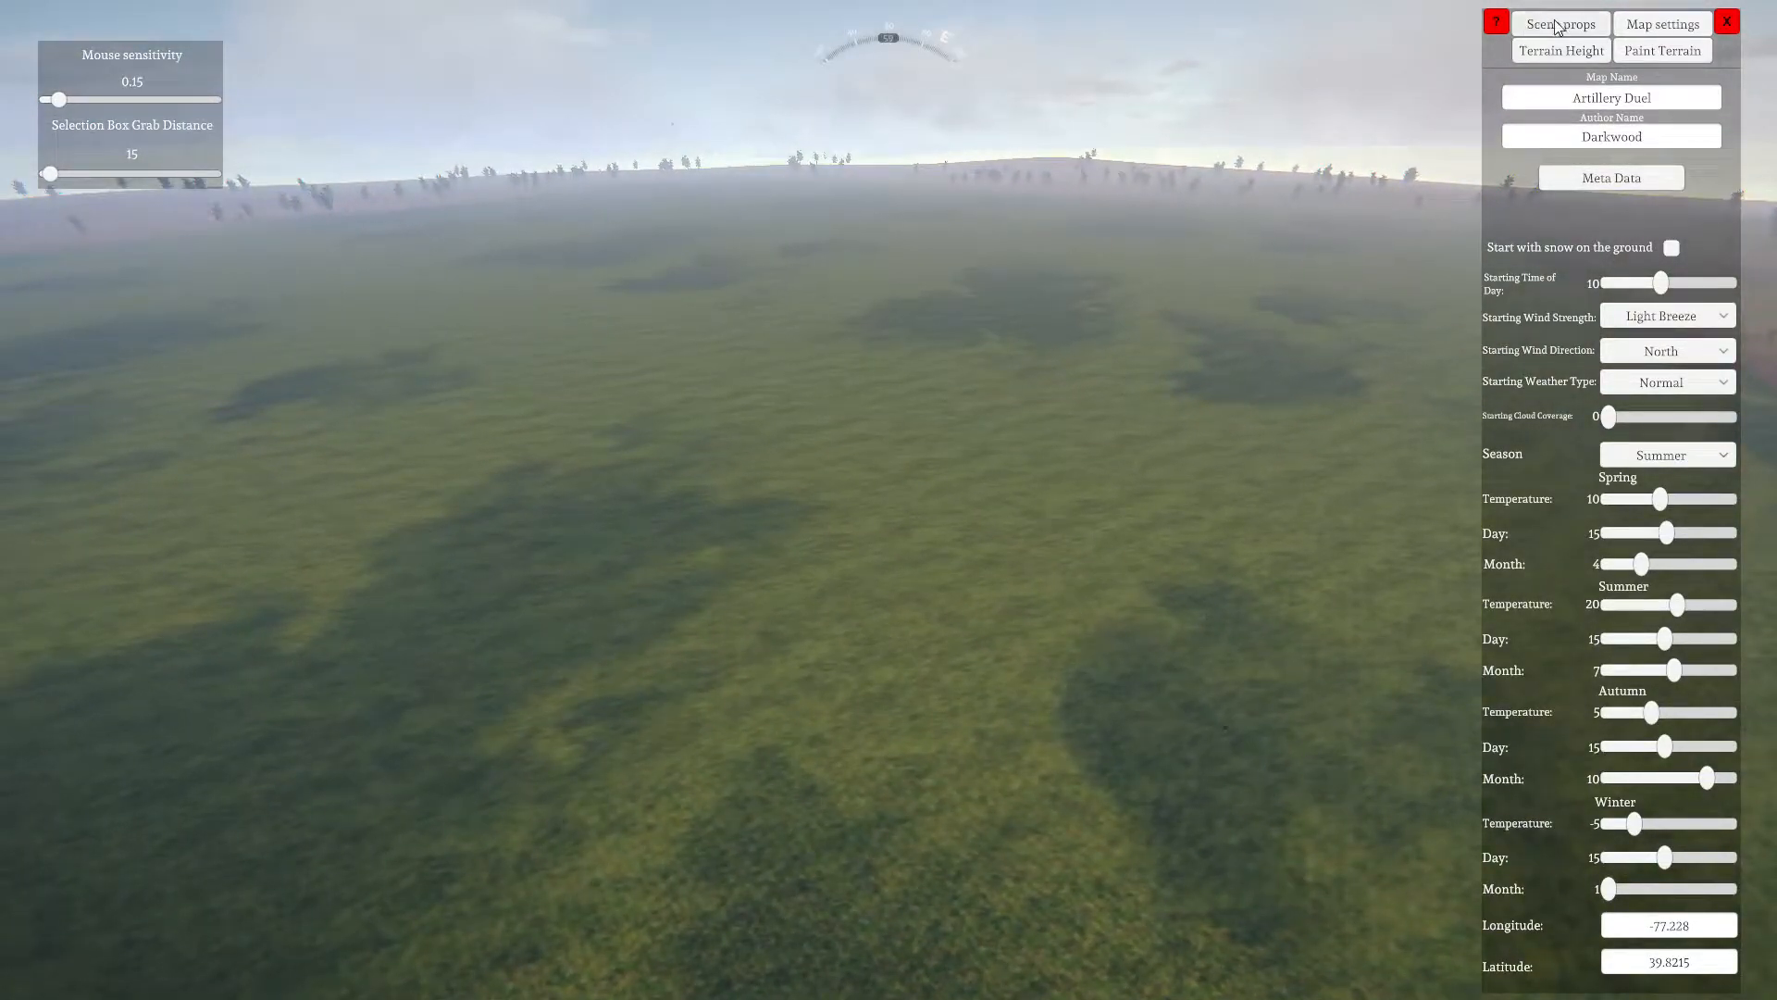
click(1561, 53)
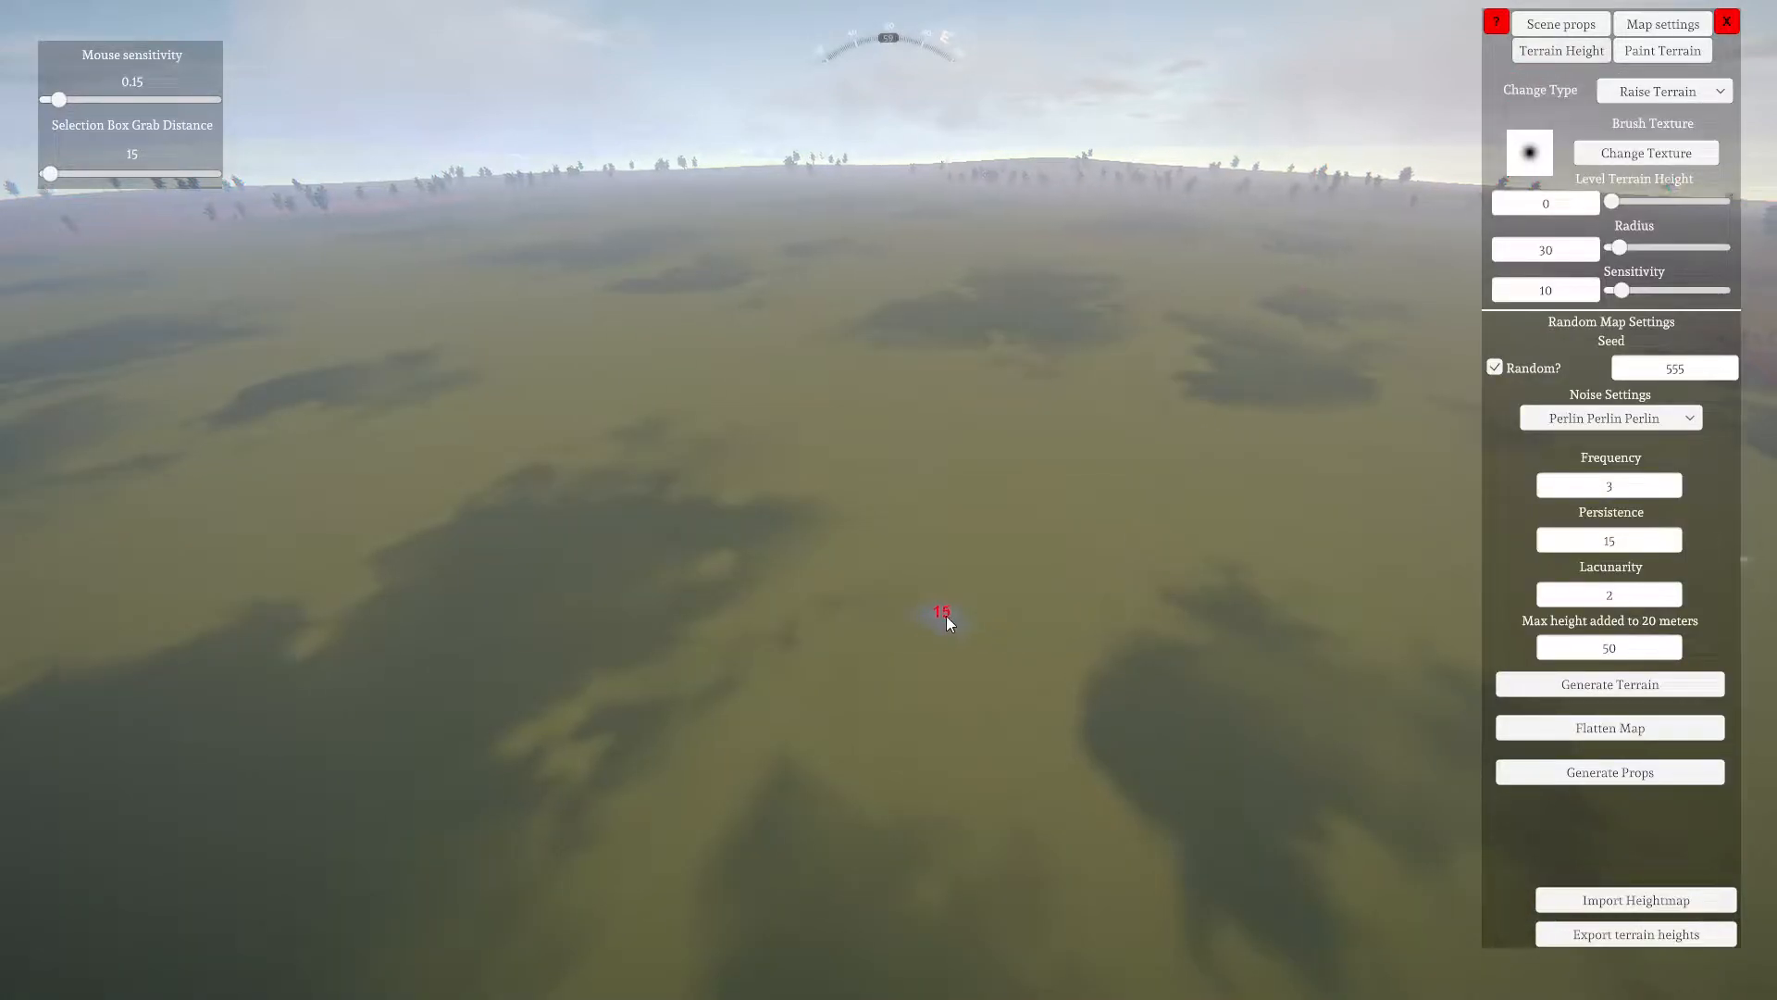
right_drag(941, 615, 1308, 734)
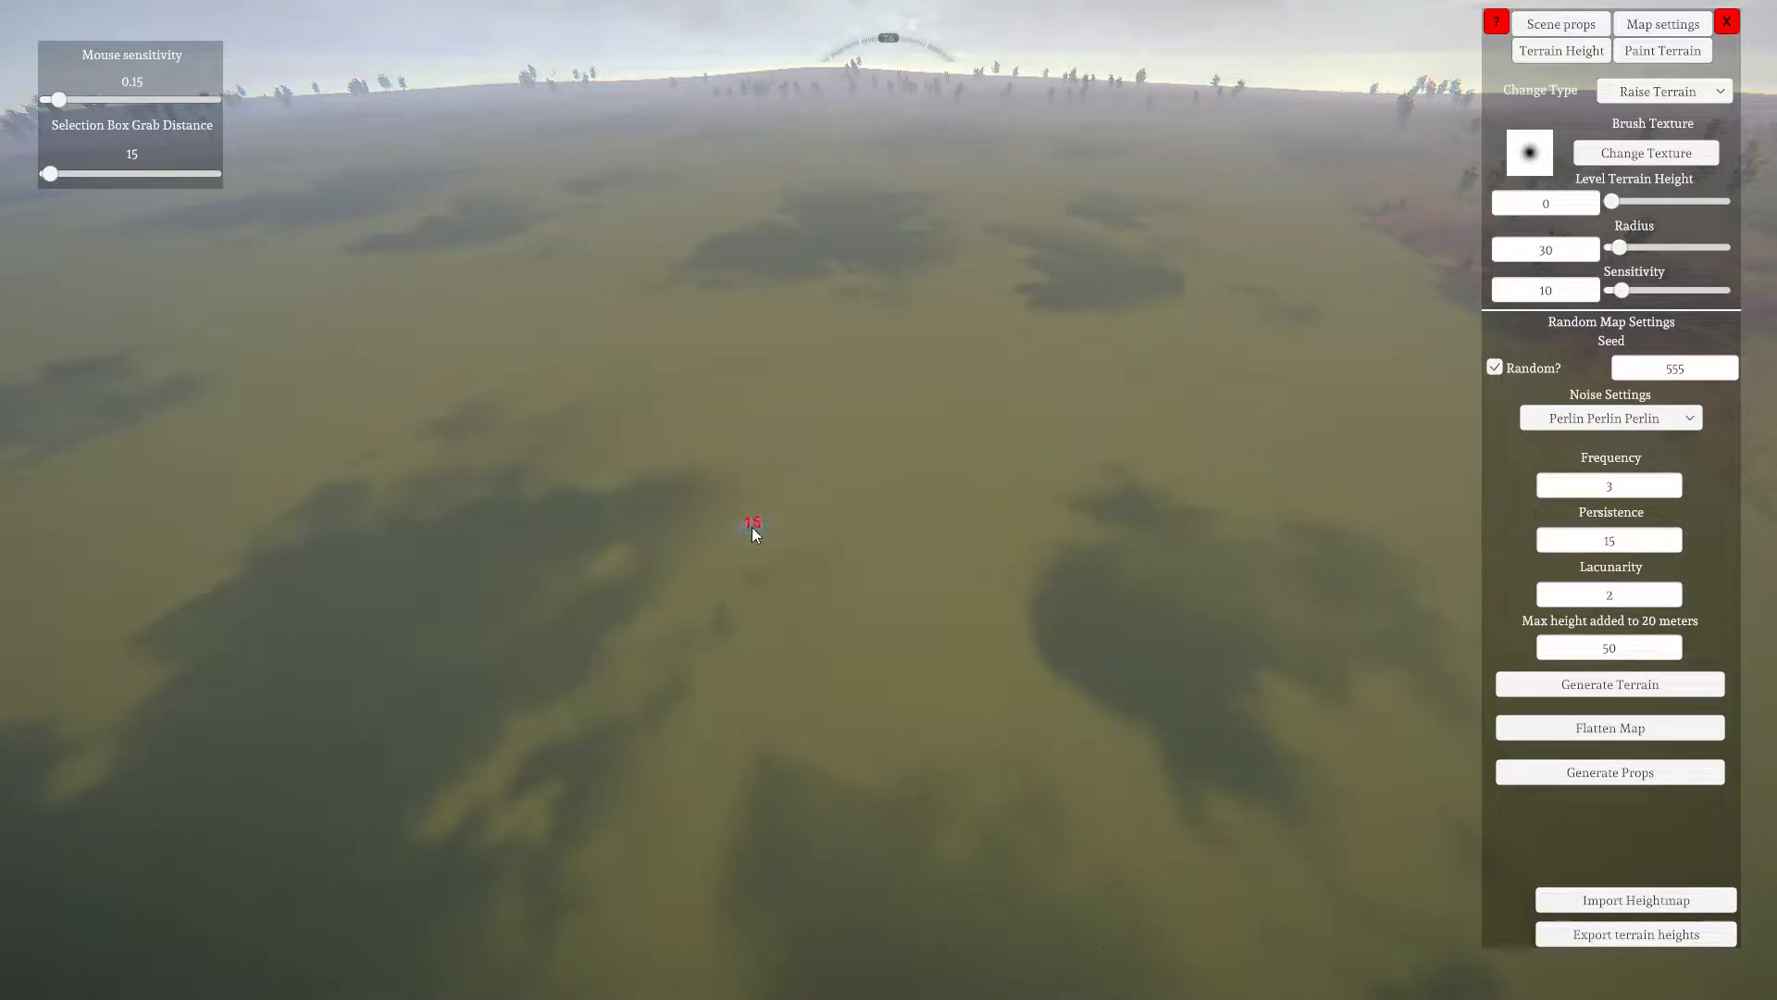
Choose the Home Spawn Area prop from the Capture Points category of the scene props
click(1561, 24)
right_drag(926, 534, 1356, 940)
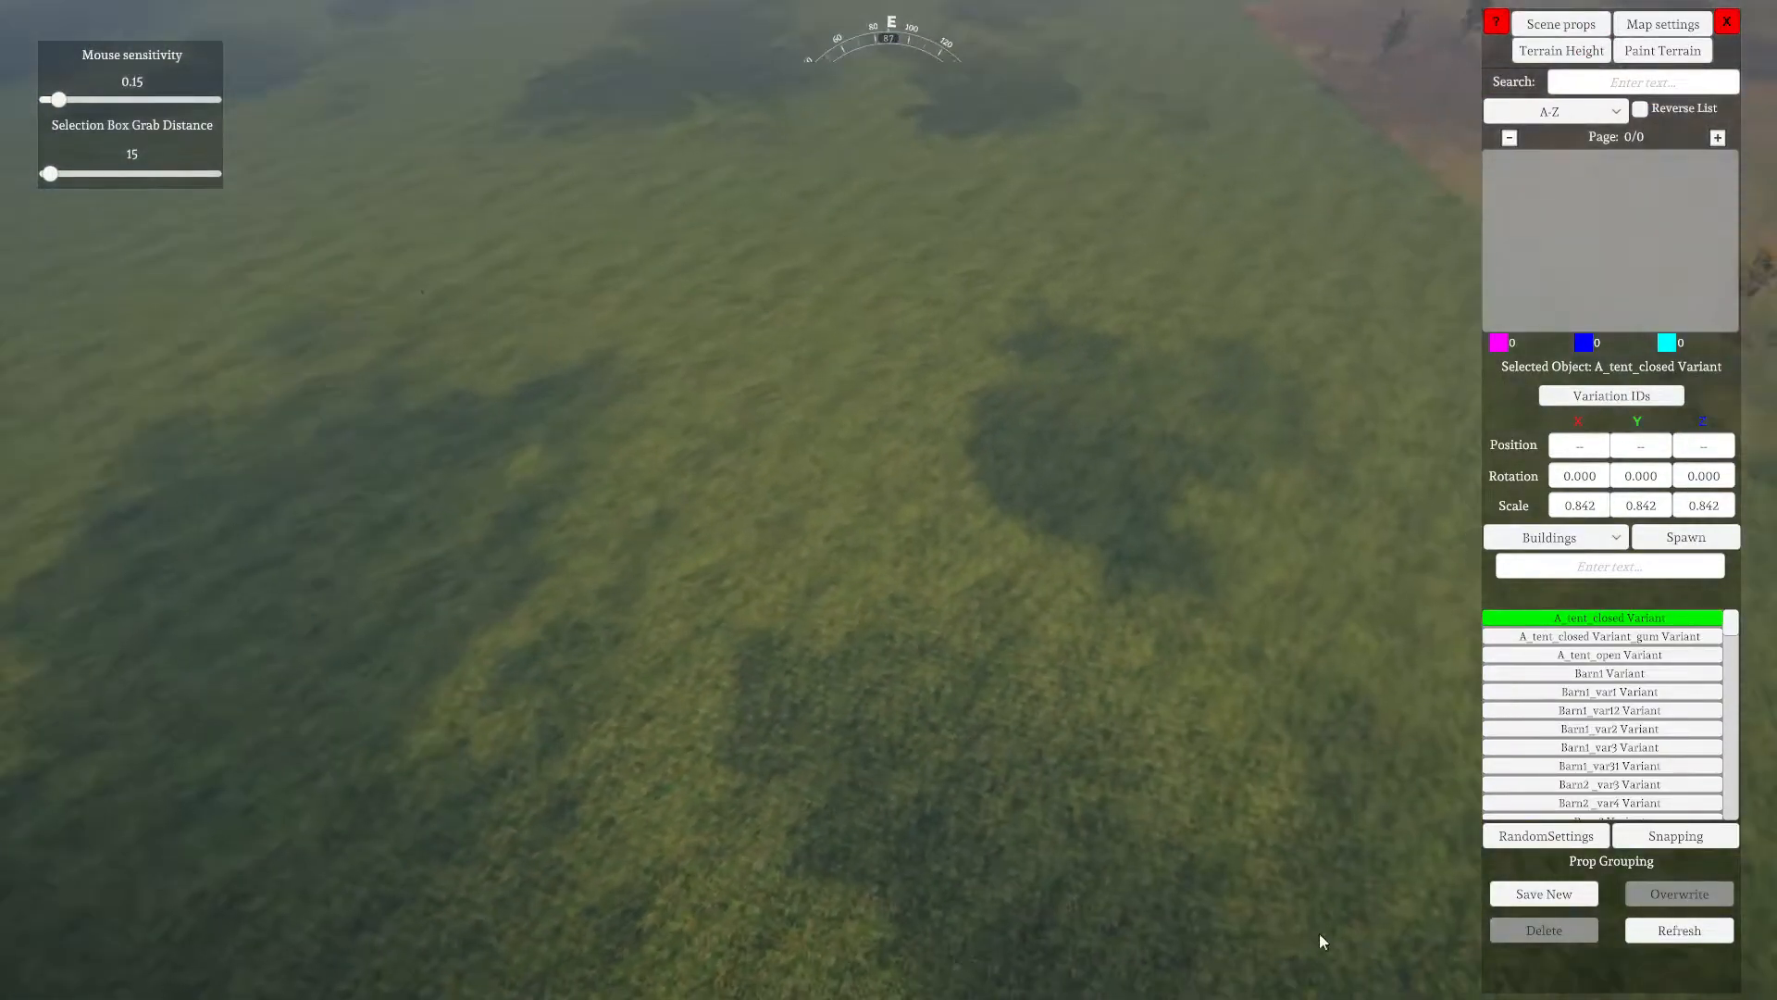
right_drag(891, 787, 338, 925)
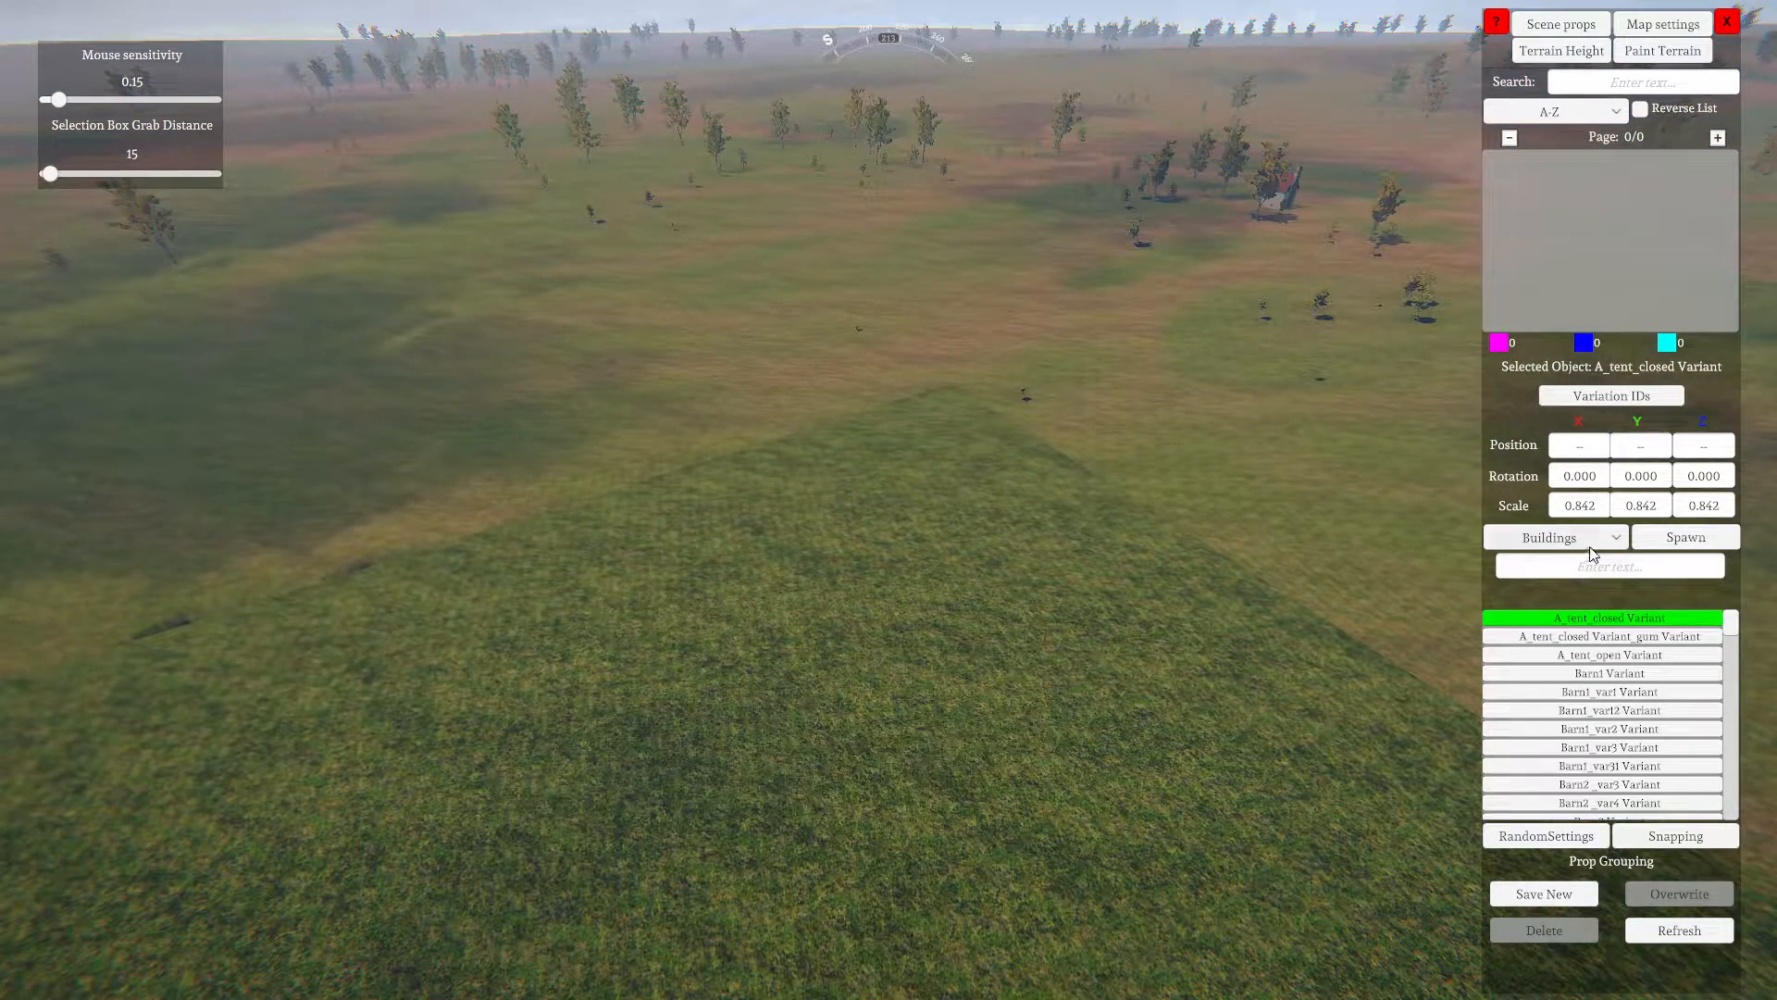
click(1620, 539)
scroll(1579, 602, down, 2)
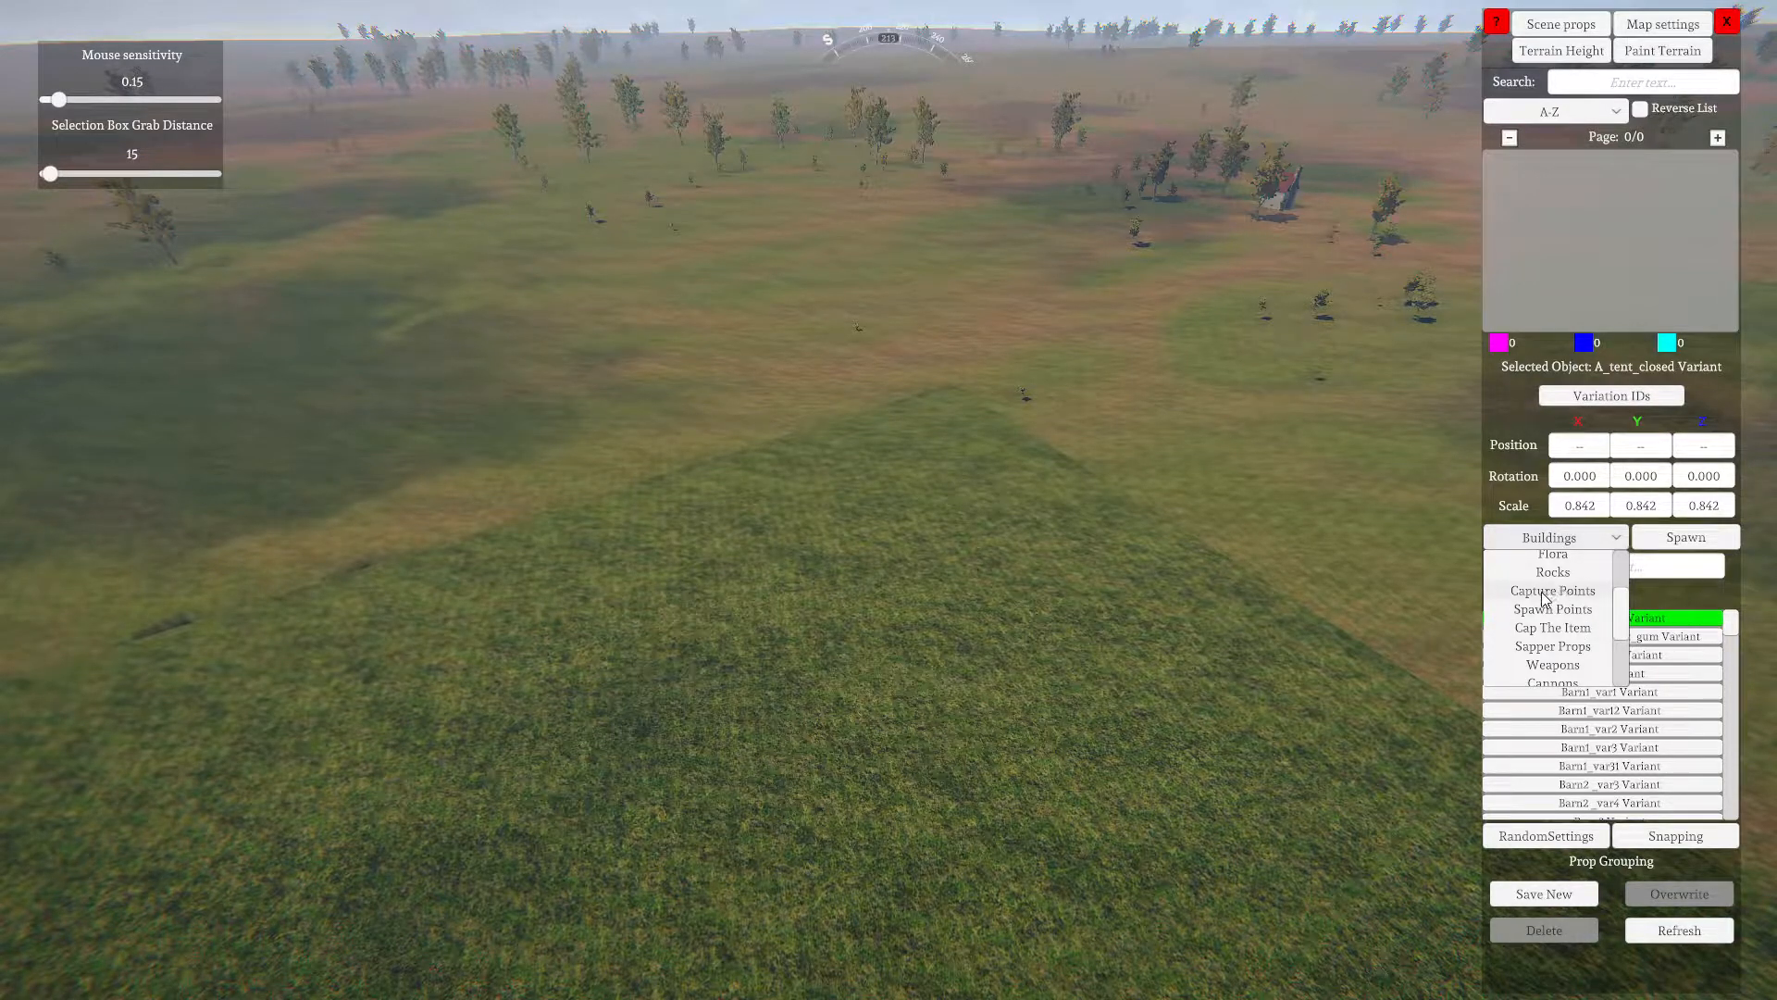
click(1542, 593)
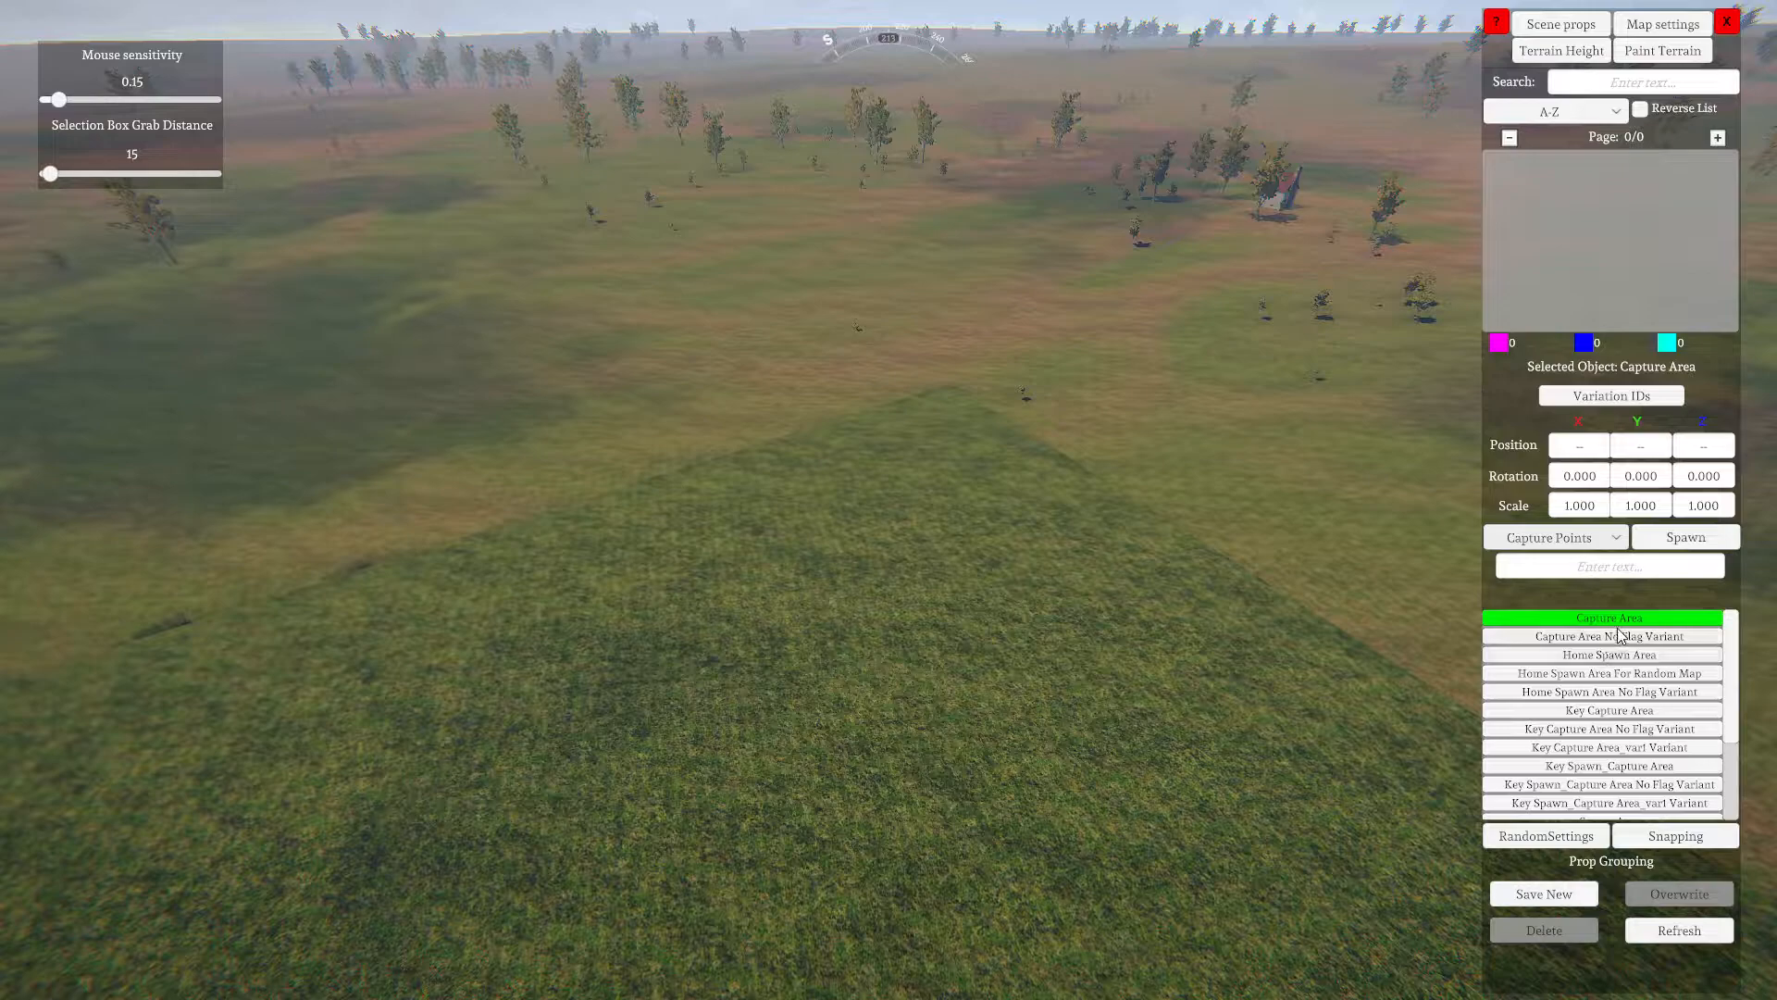
click(1586, 658)
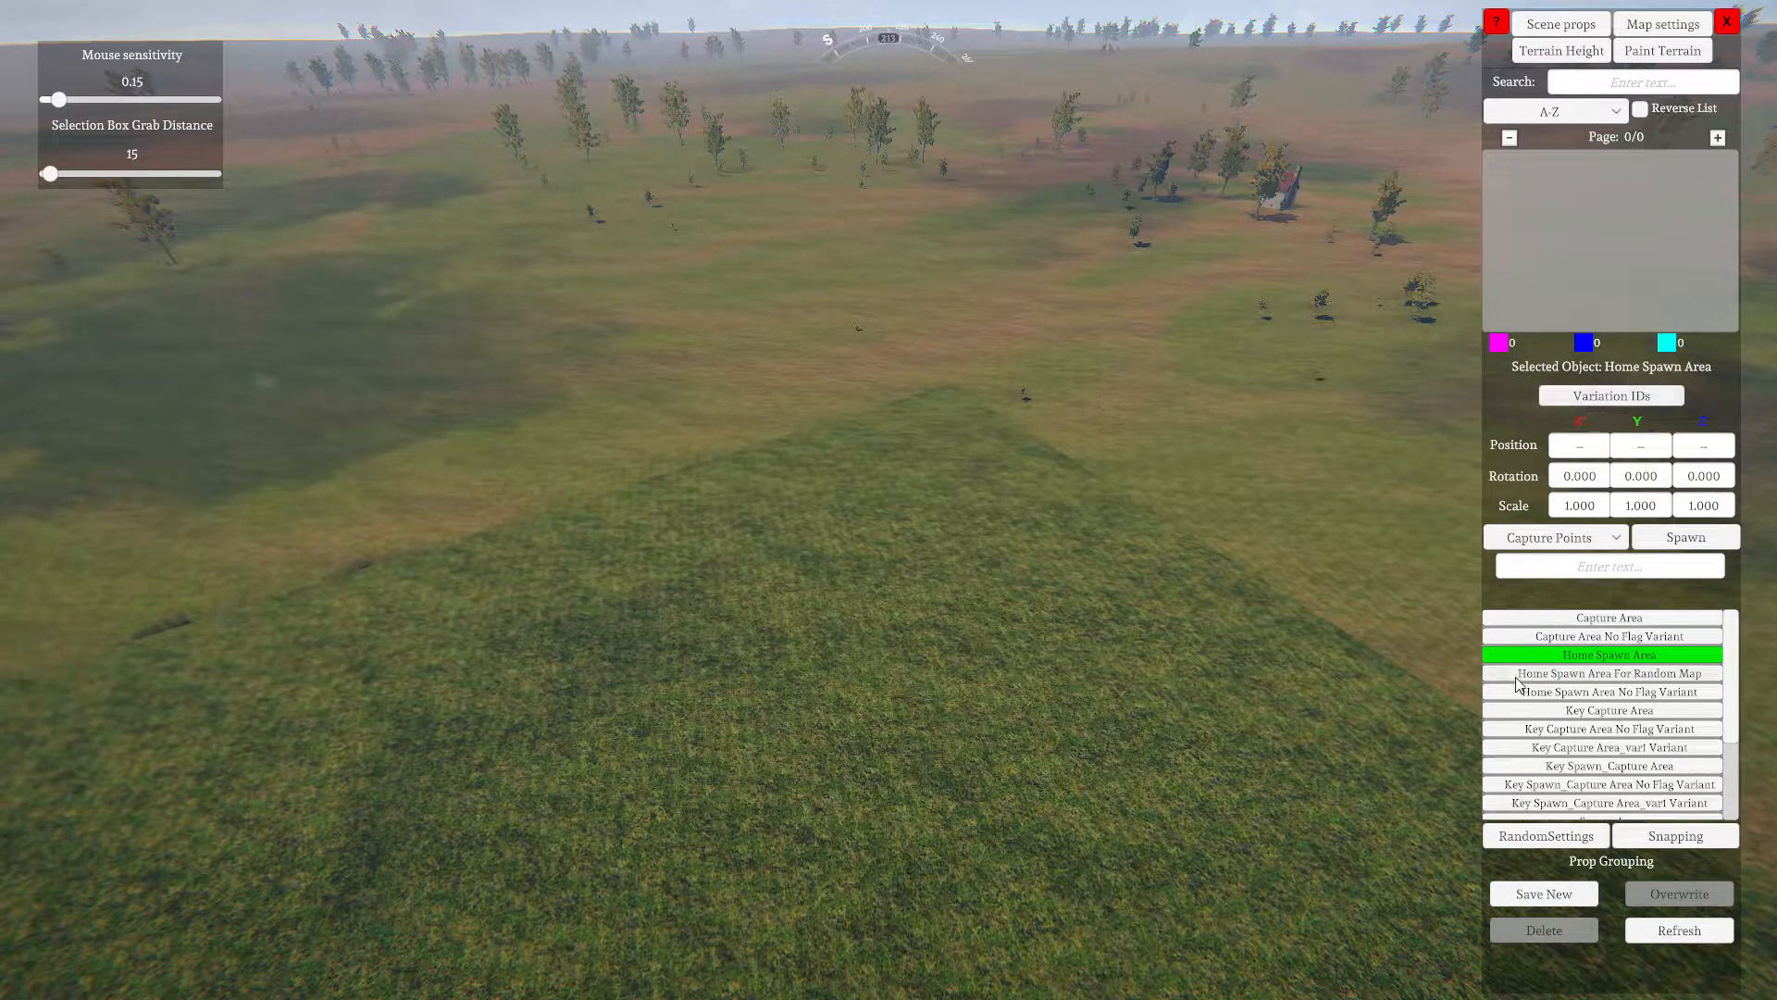
Set Var 1 of the Home Spawn Area to 1, place it near the playable area's corner and close its variation IDs
click(1629, 396)
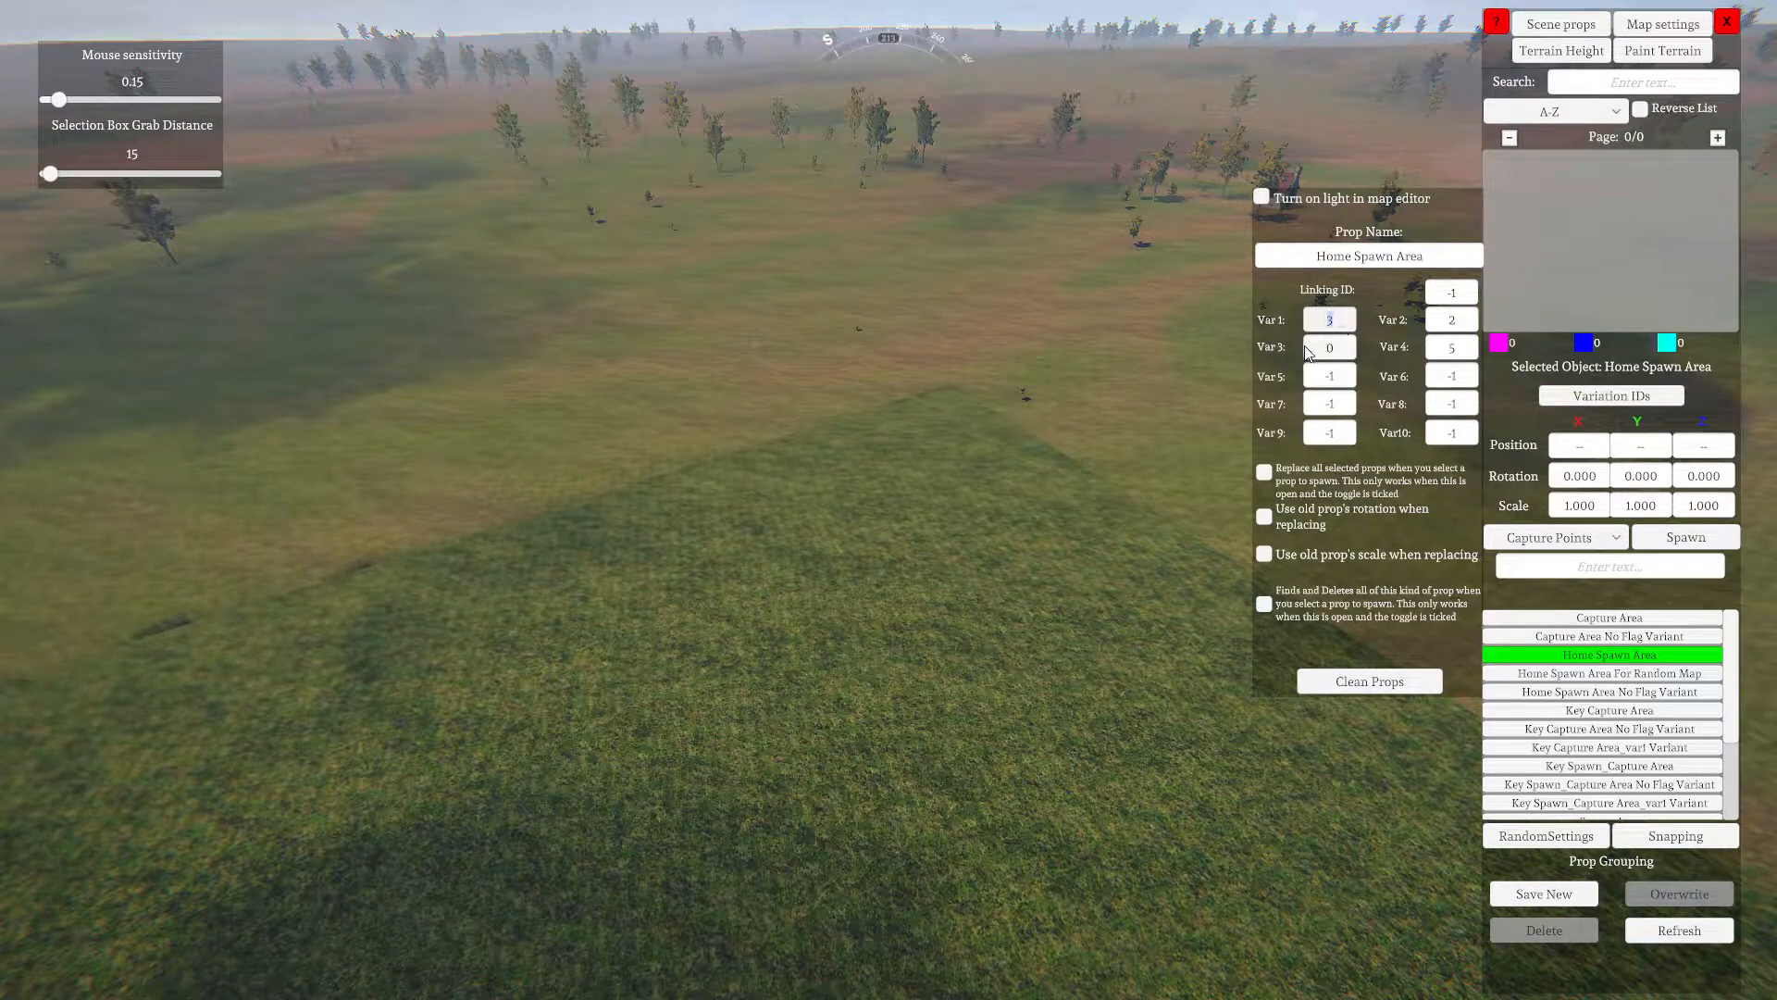
text(1)
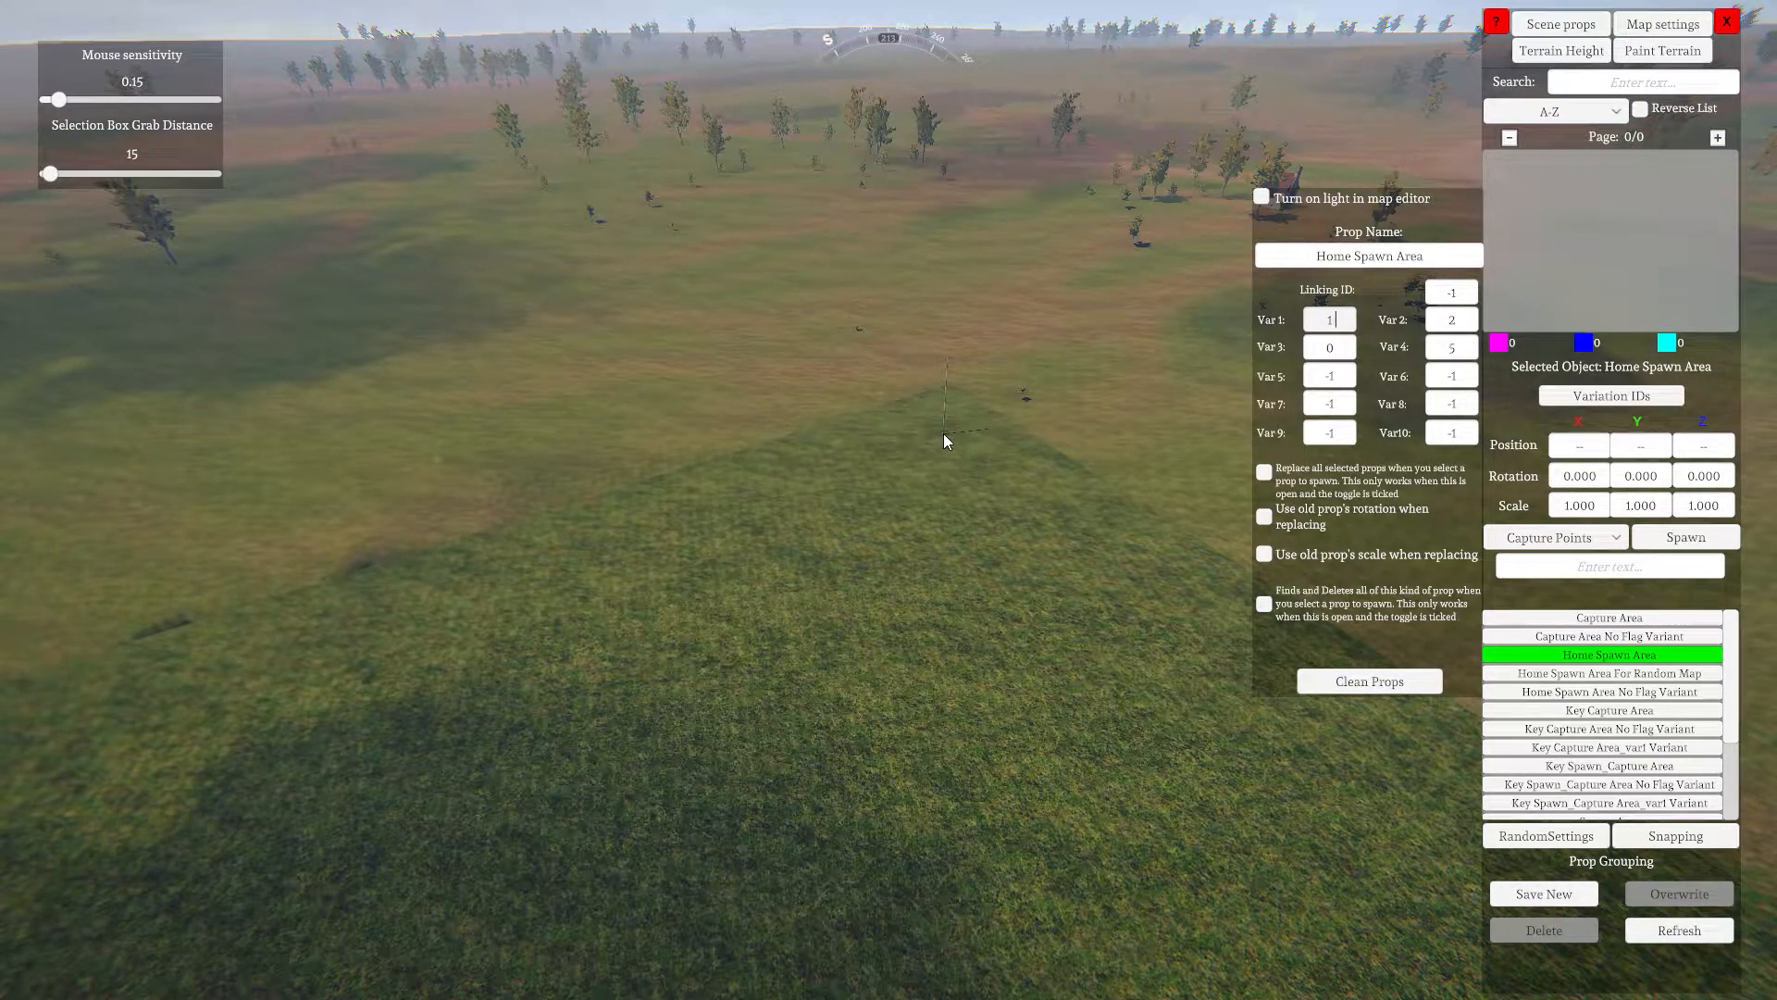
click(943, 433)
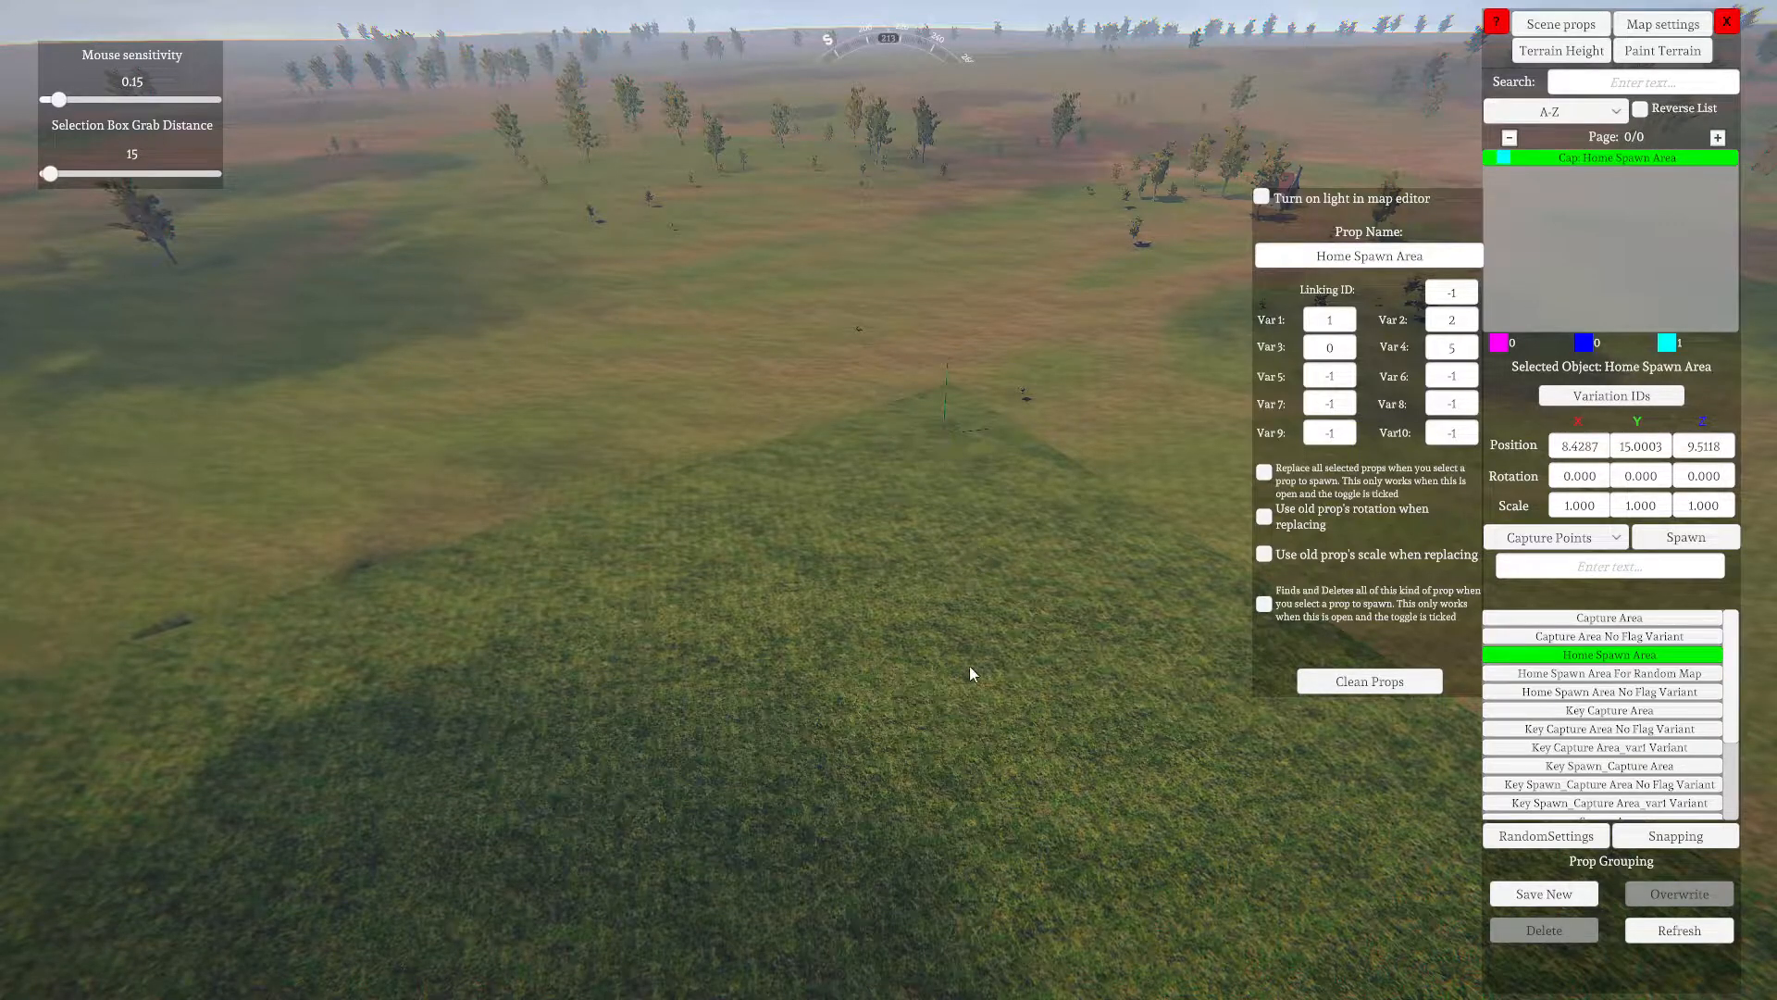
right_drag(964, 637, 886, 544)
right_drag(955, 681, 1035, 558)
right_drag(801, 731, 930, 933)
key(w)
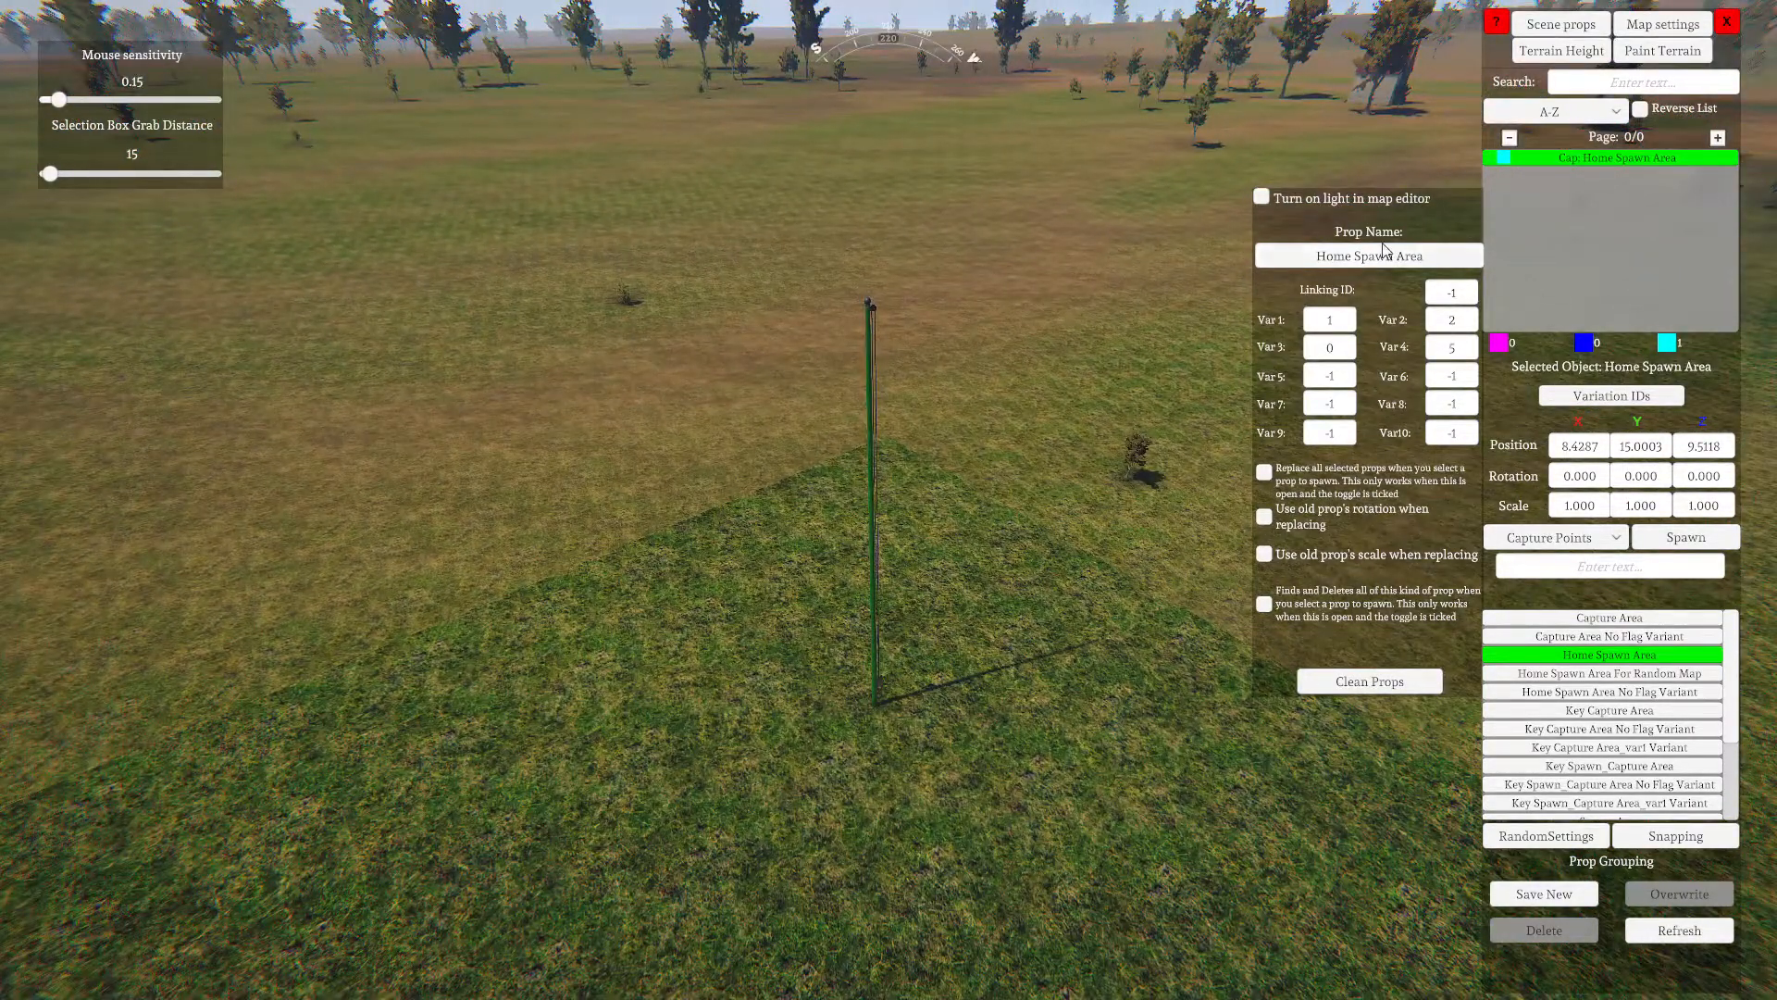
click(1587, 395)
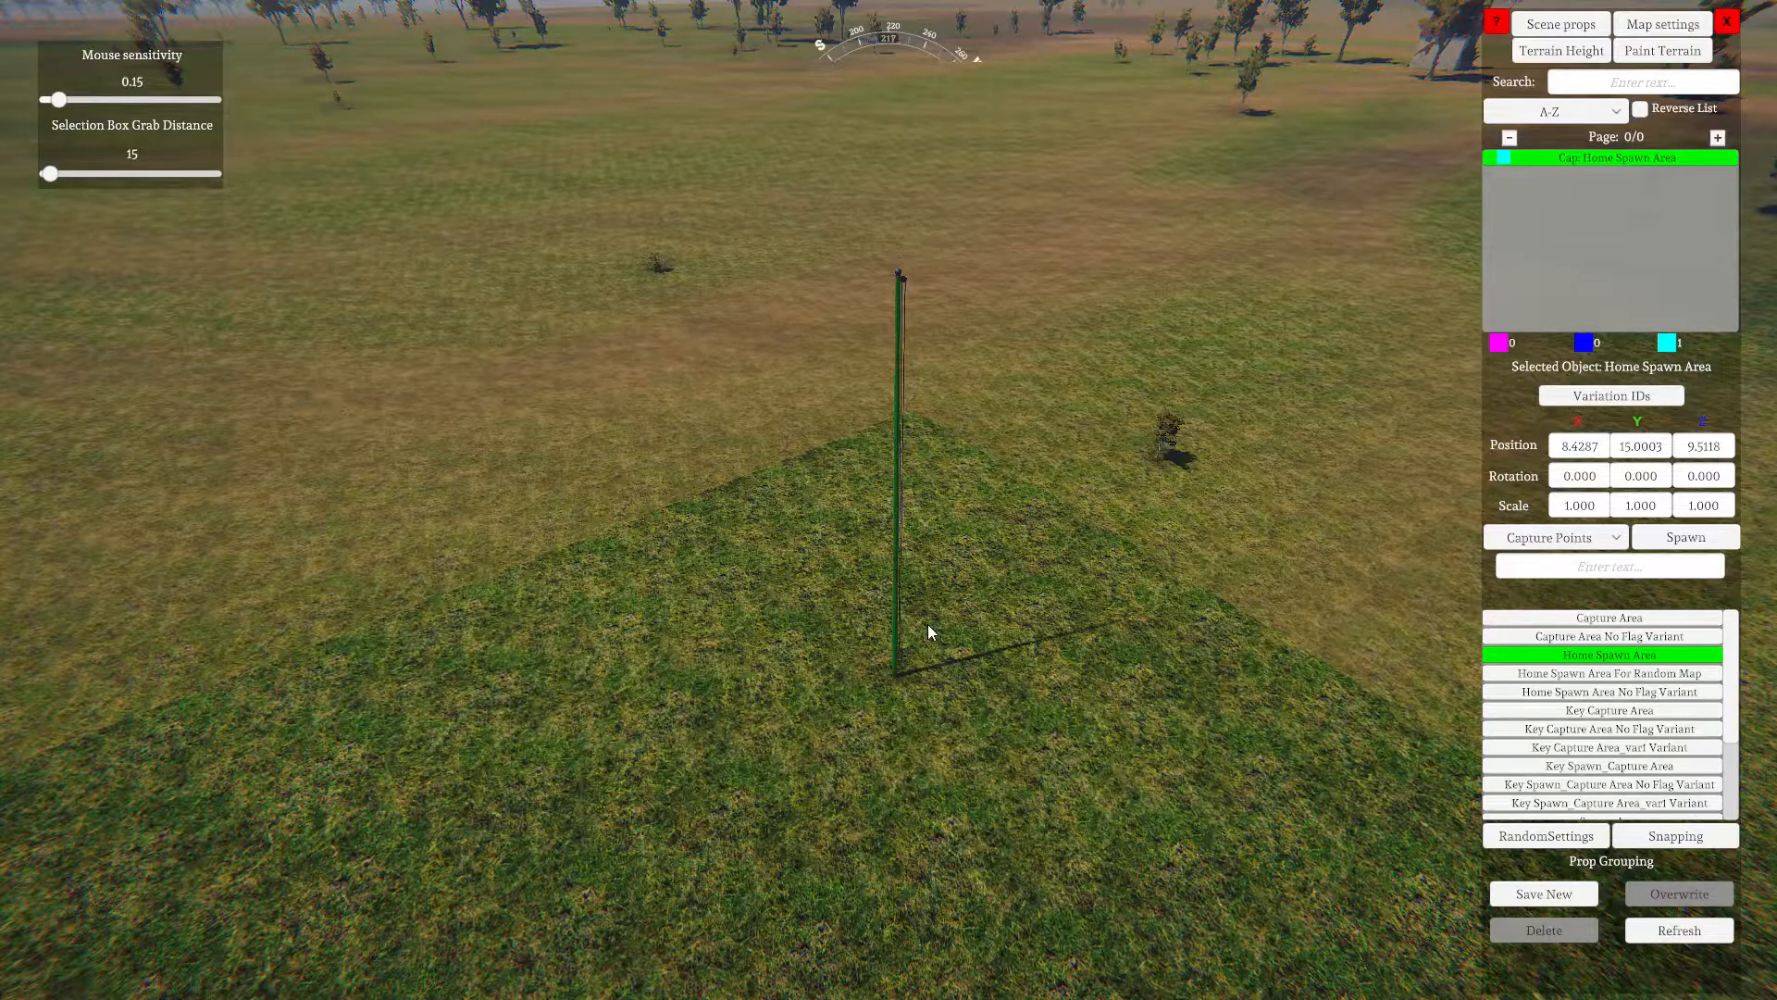
Raise the placed Home Spawn Area above the ground and lower it back to a Y position of about 15
right_drag(1049, 812, 1089, 347)
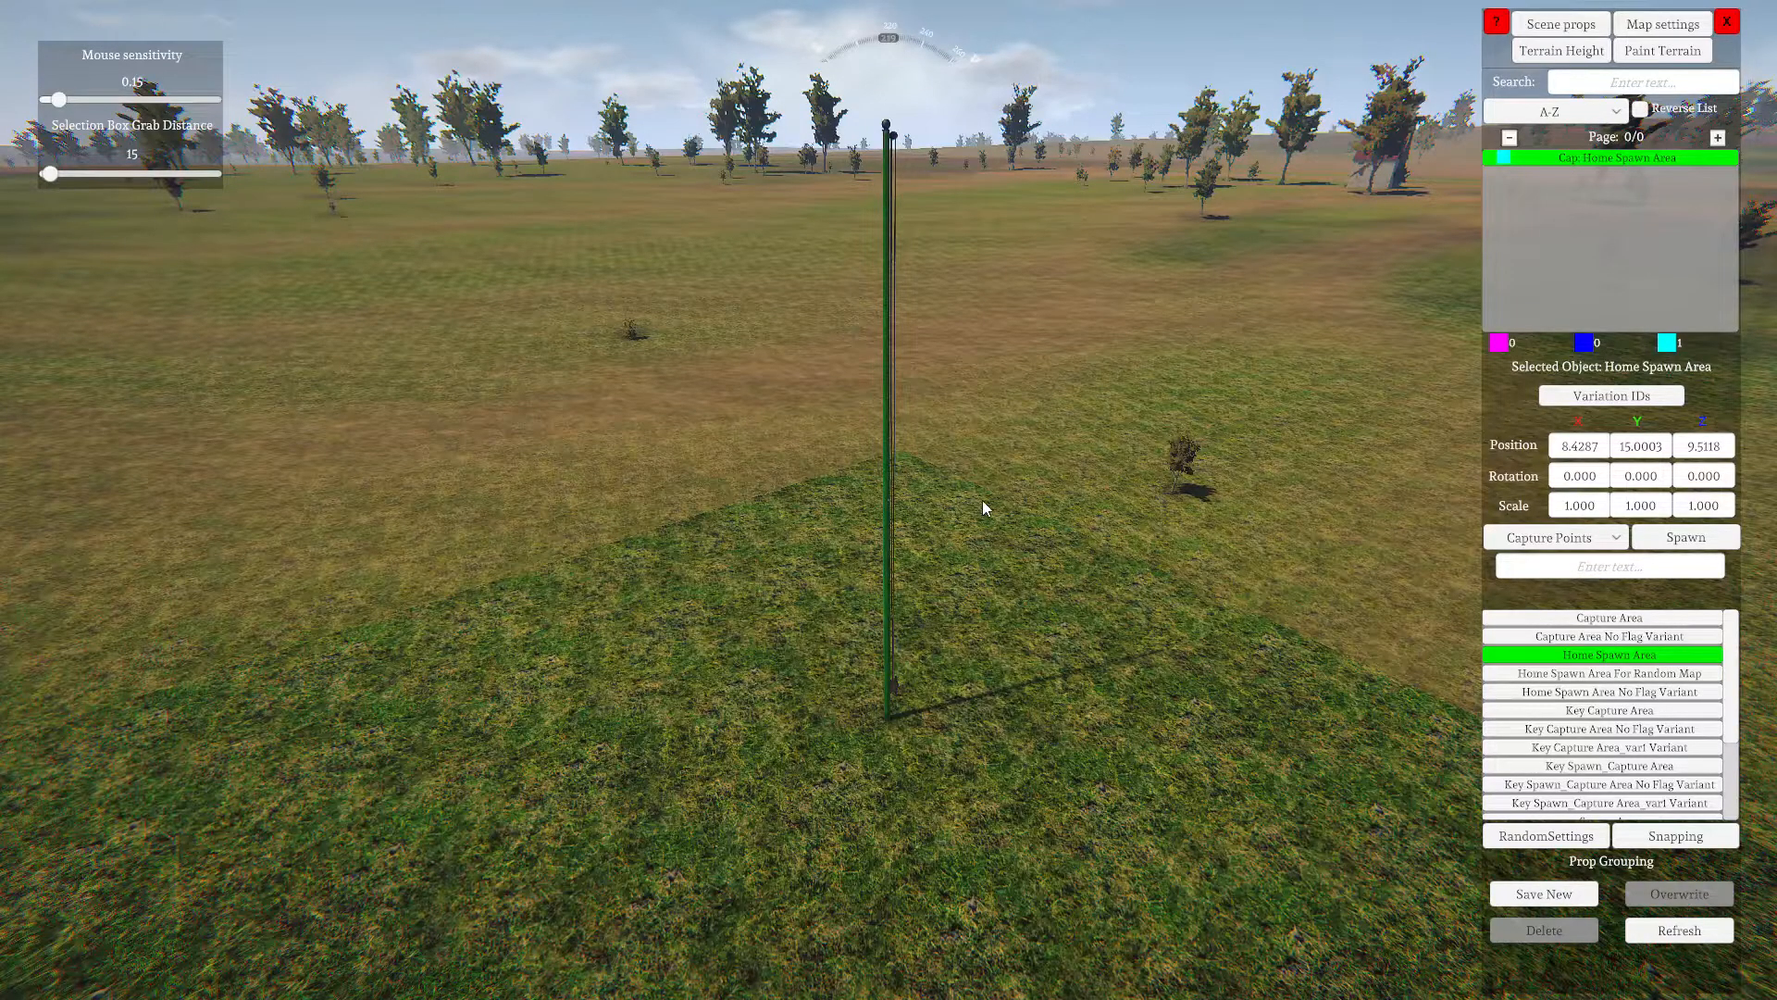
key(Page_Up)
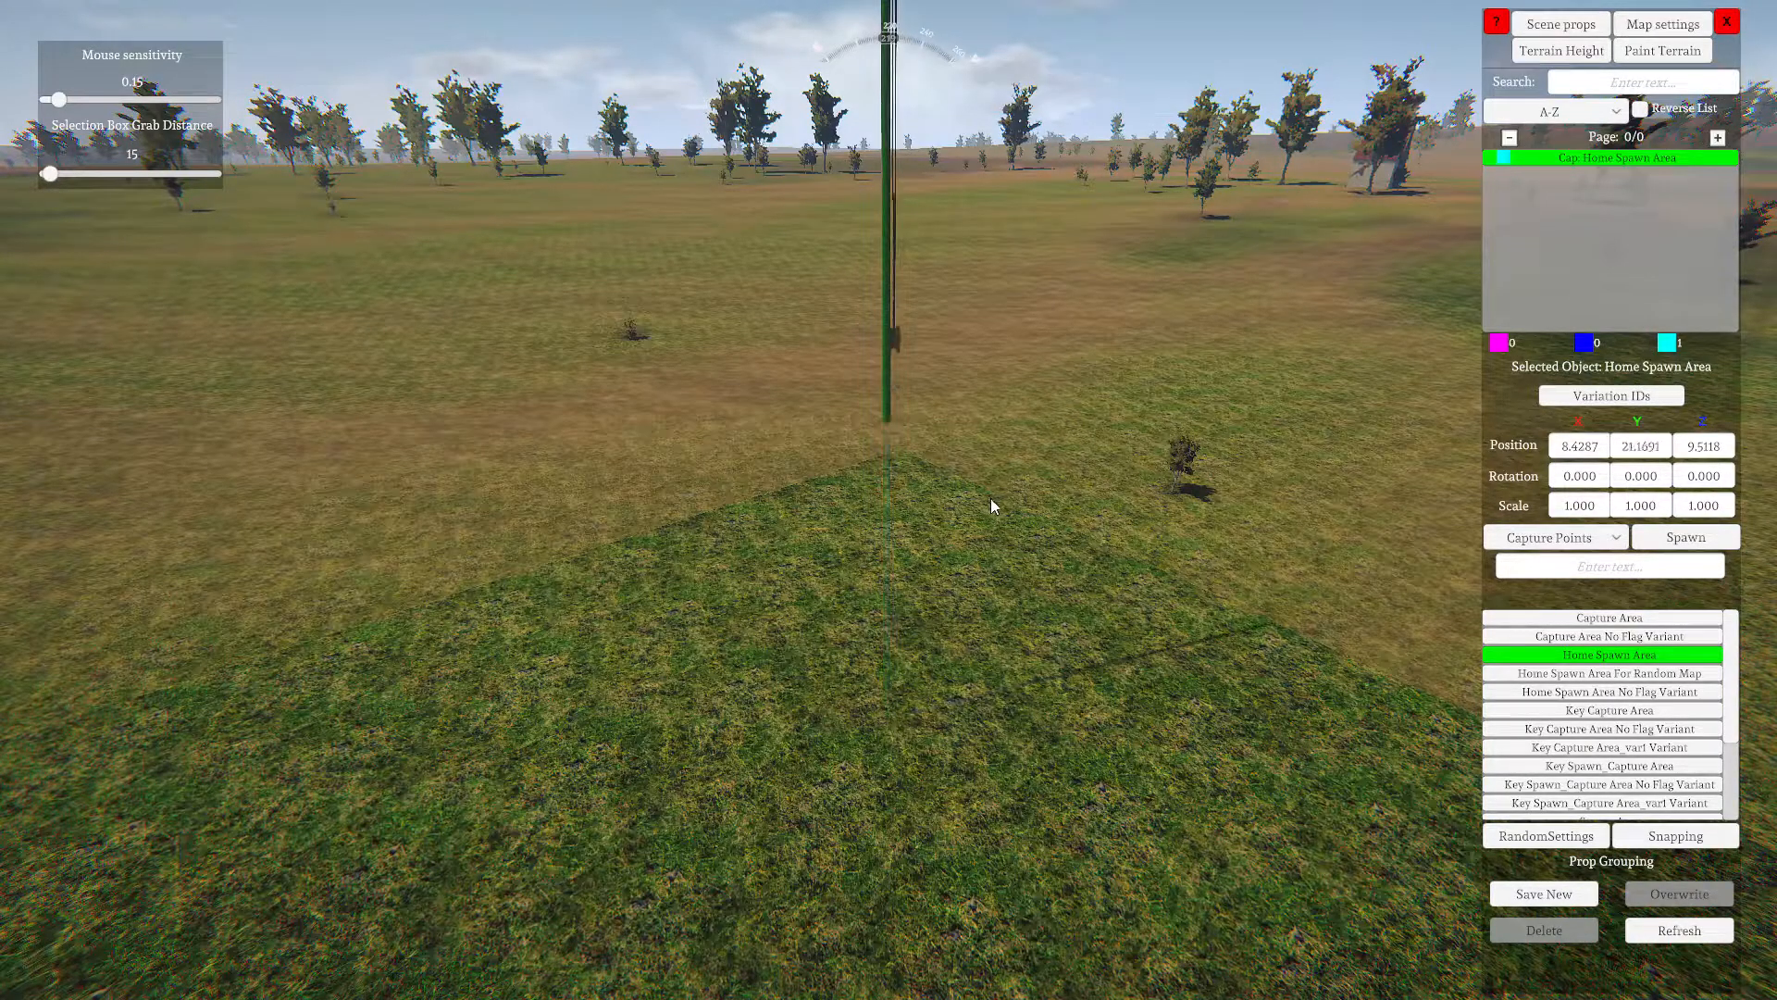
key(Page_Down)
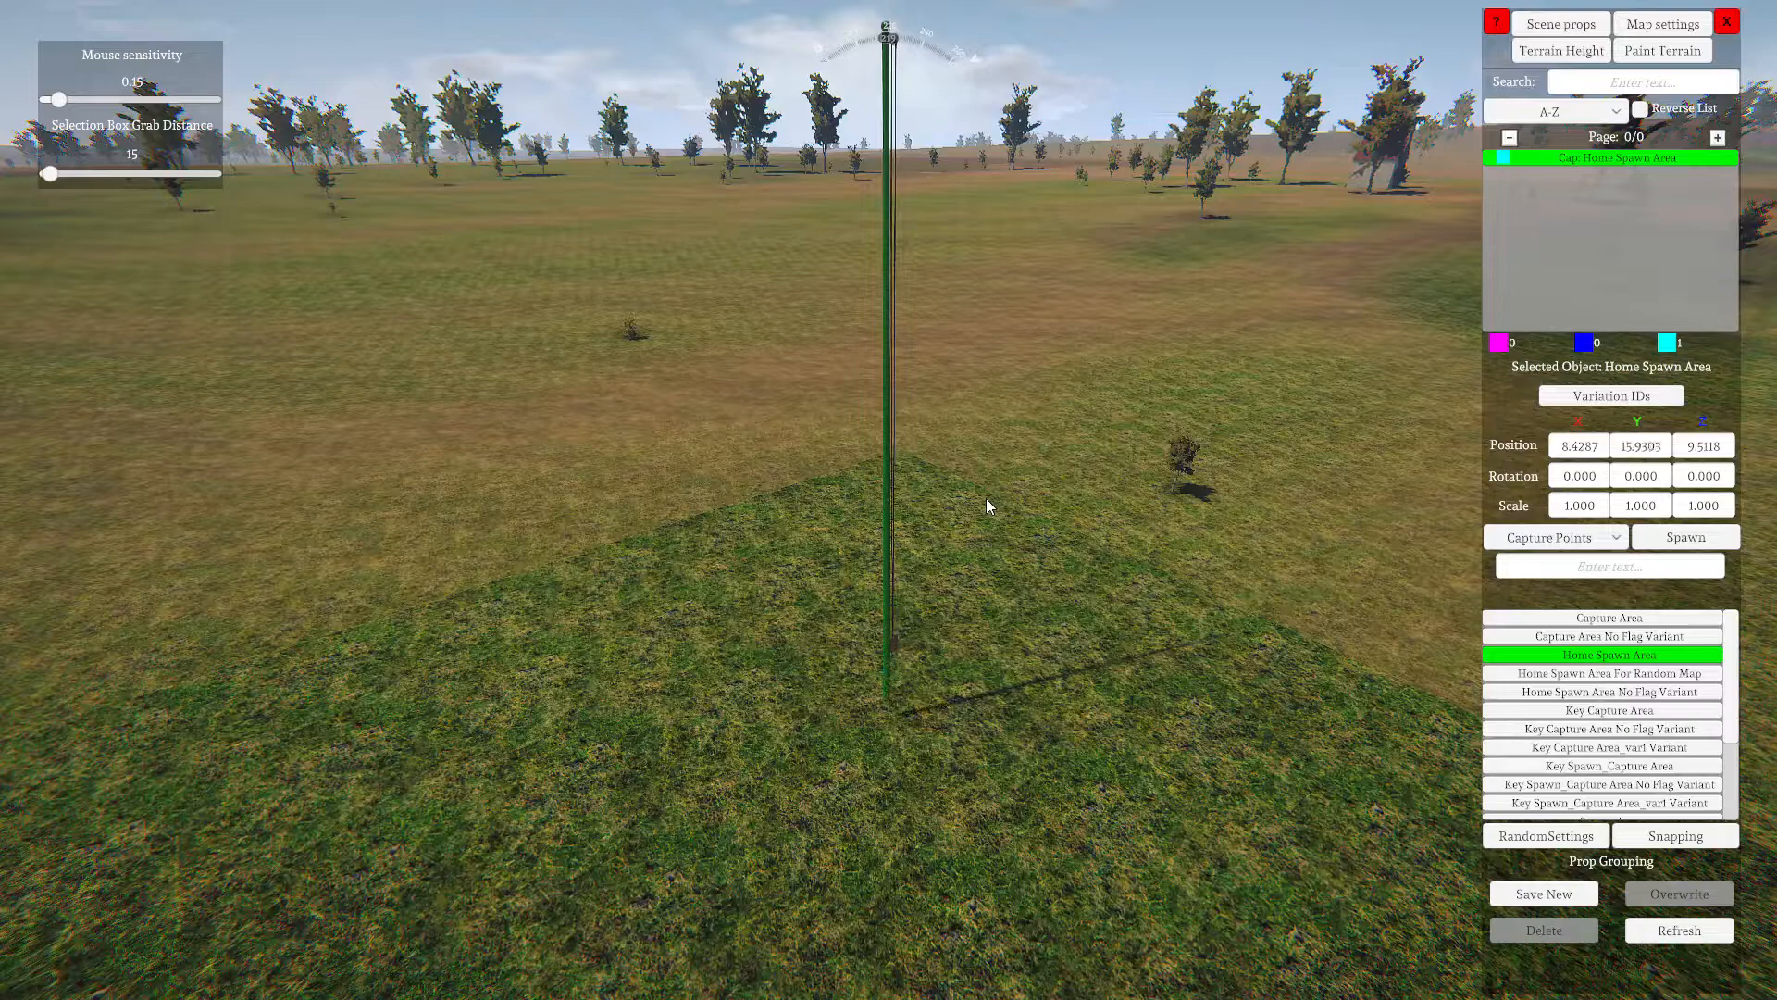
key(Page_Down)
Nudge the Home Spawn Area horizontally to about X 8.62 and Z 9.75 near the corner
key(Down)
key(Left)
key(Left)
key(Down)
key(Right)
key(Up)
key(Left)
key(Right)
key(Down)
key(Left)
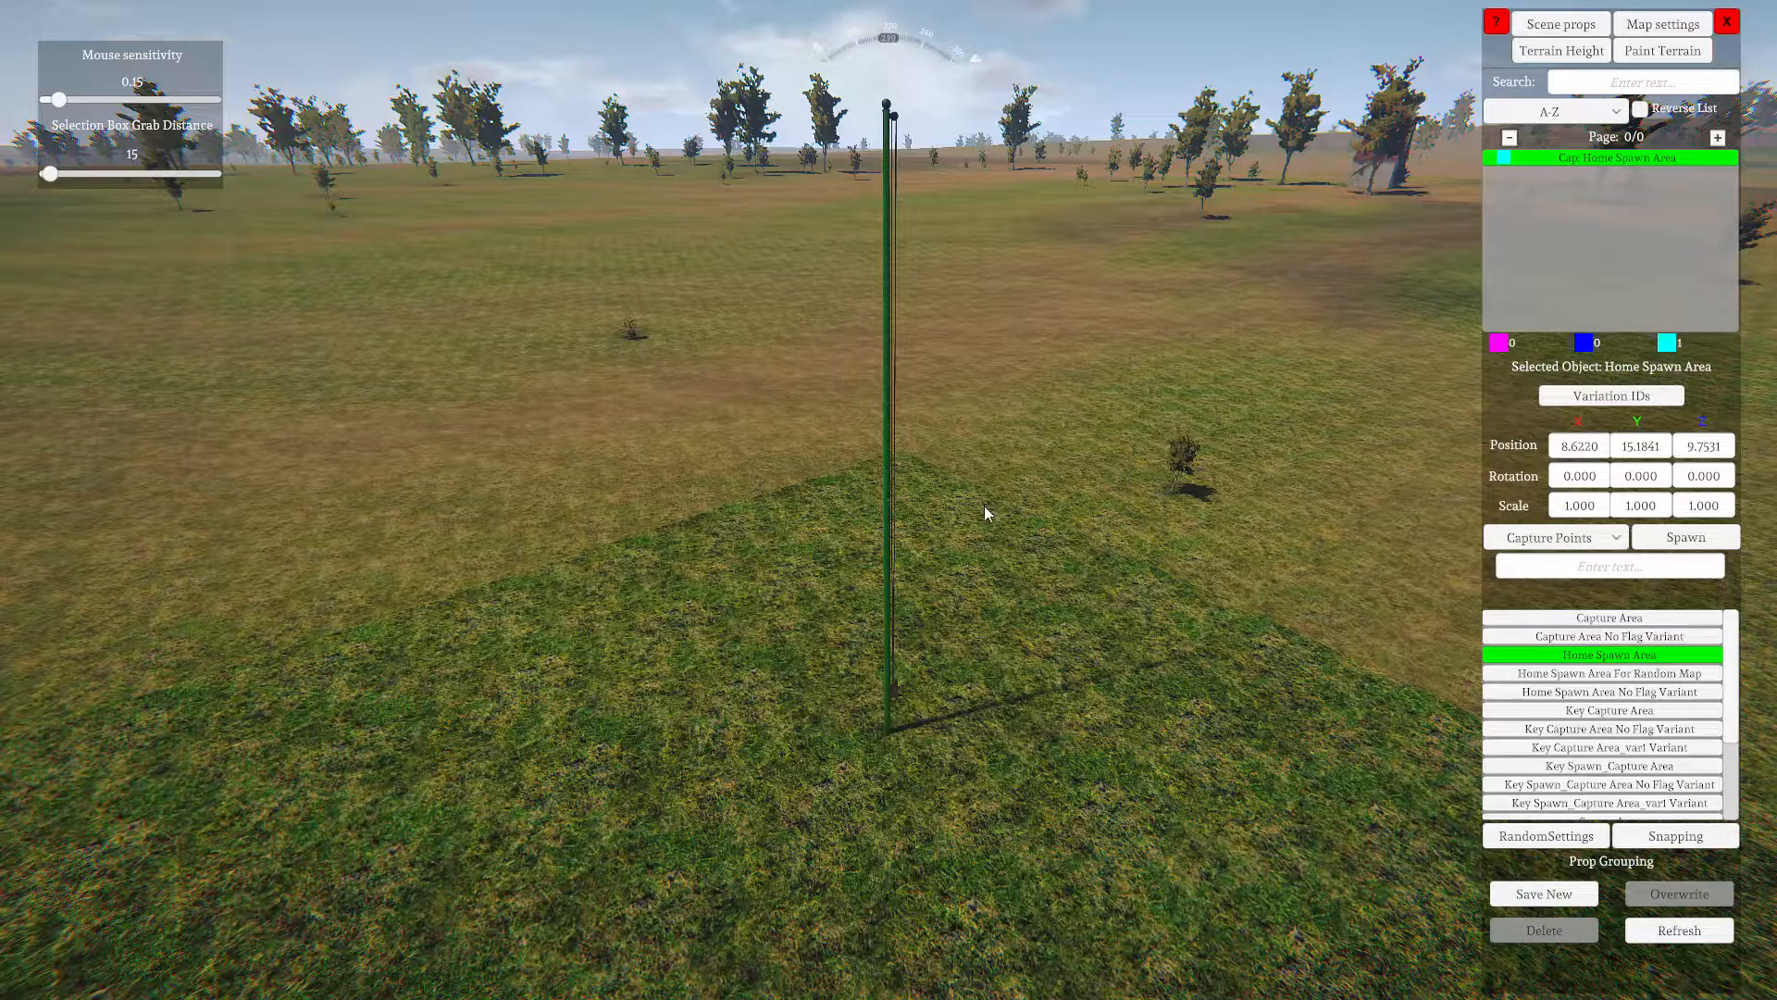
Rotate the Home Spawn Area around its vertical axis to about 60.2 degrees
key(ctrl+Right)
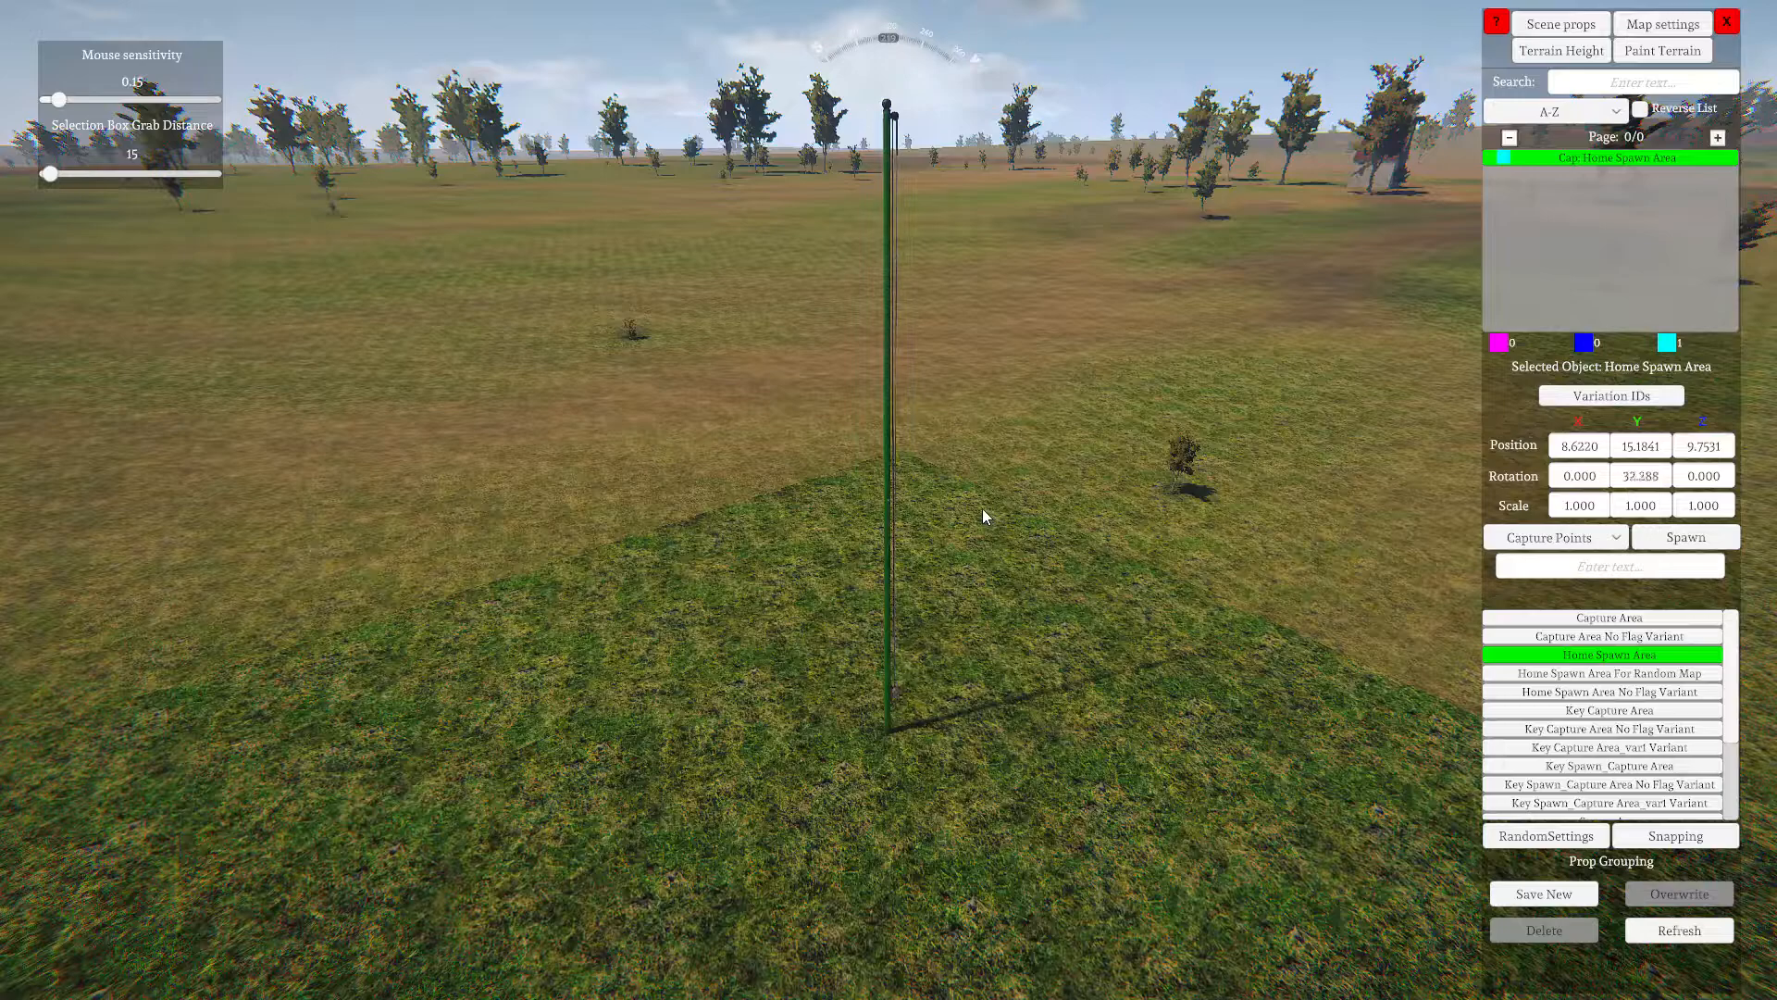
key(ctrl+Left)
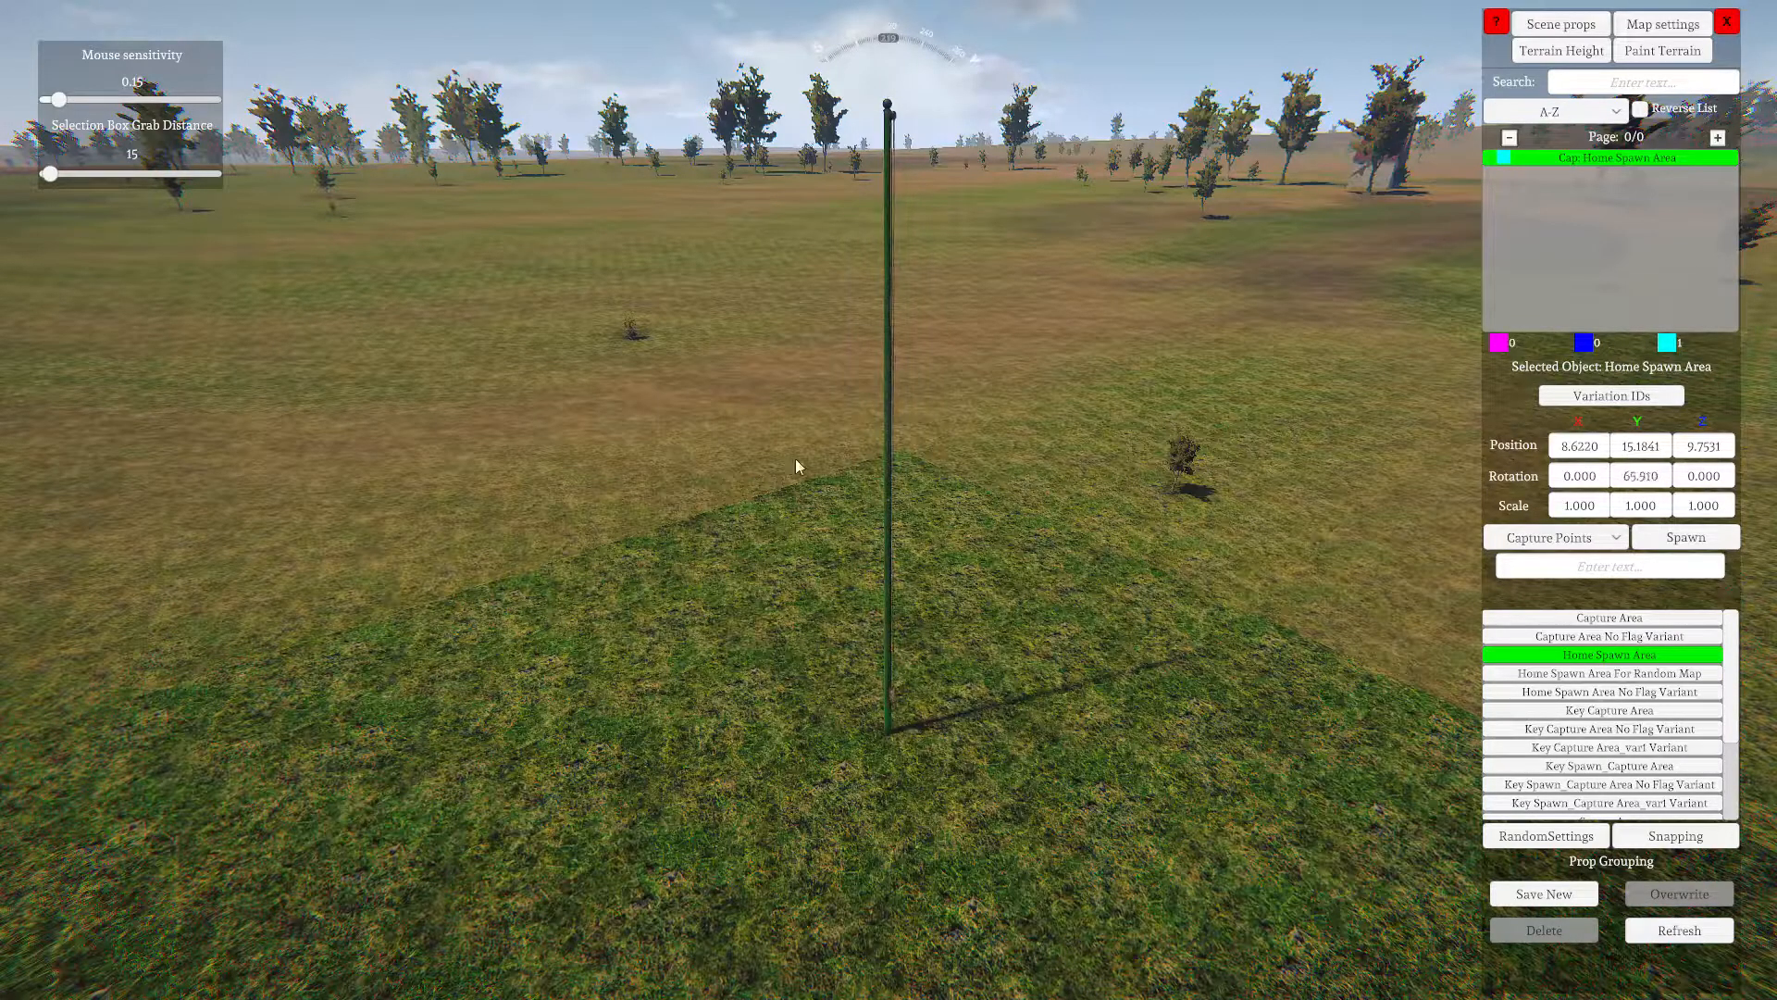
key(ctrl+Right)
right_drag(825, 474, 1035, 603)
key(ctrl+Right)
key(ctrl+Left)
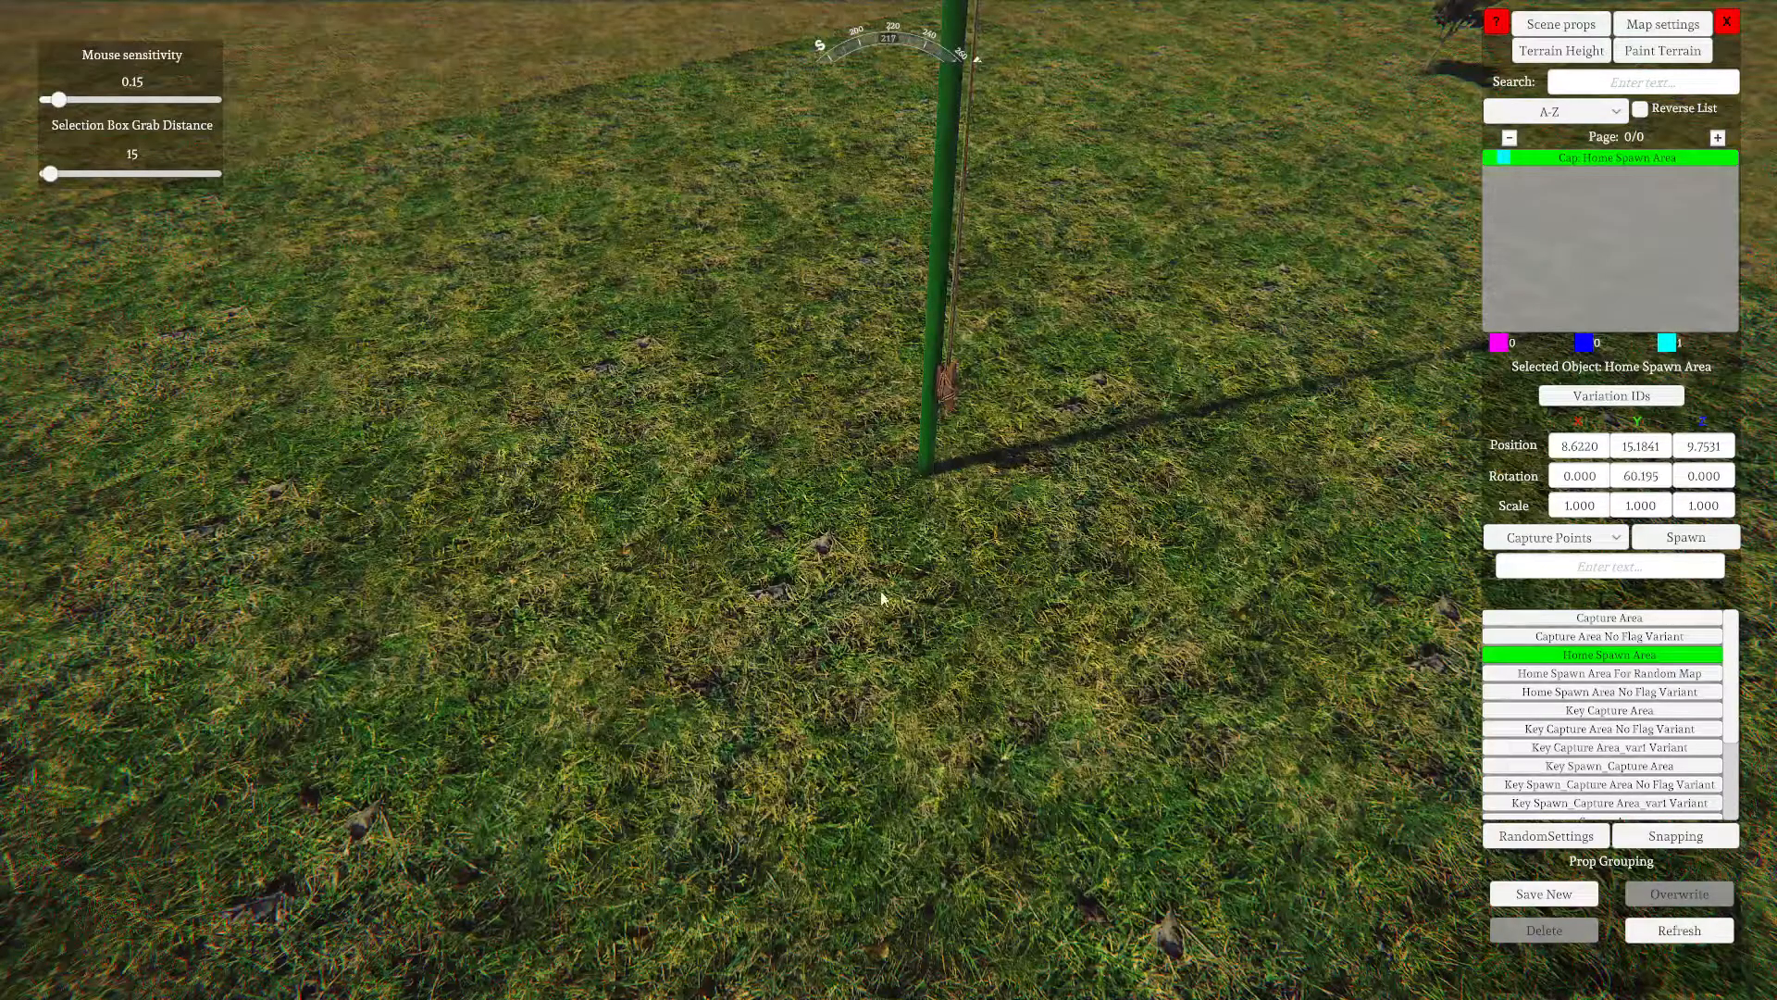
Inspect the placed Home Spawn Area flagpole and the surrounding corner from several distances and heights
key(s)
right_drag(663, 622, 703, 291)
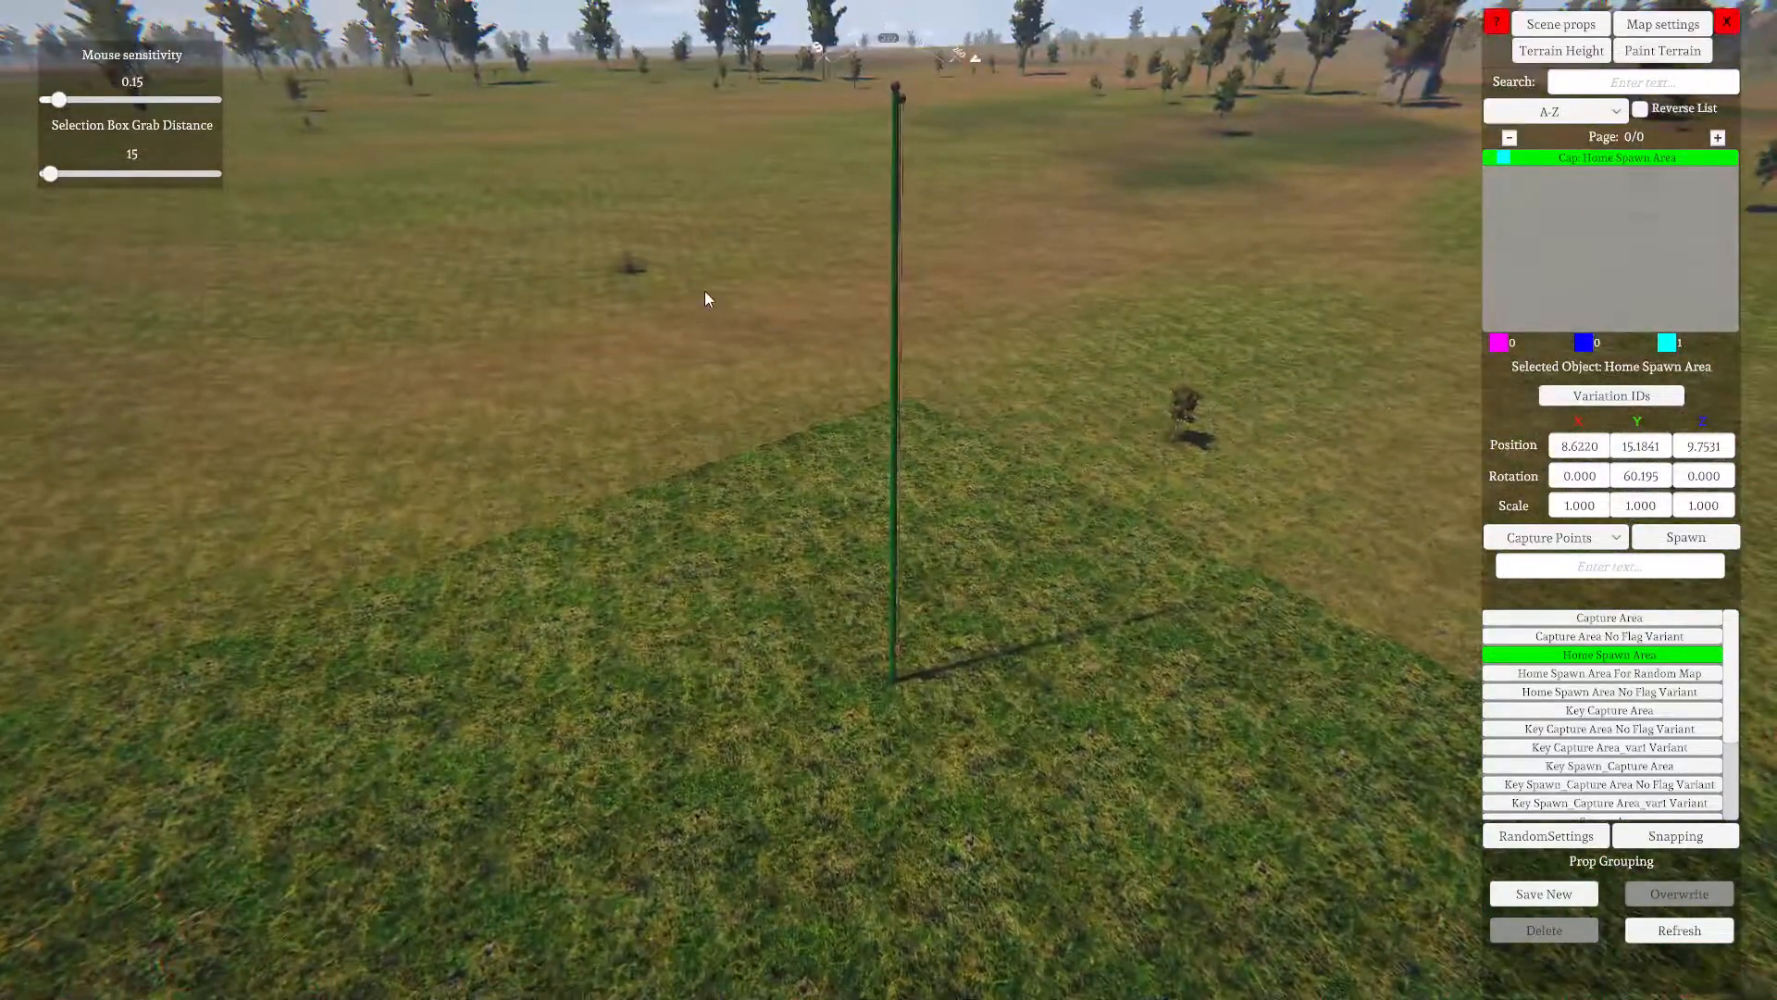
key(w)
key(s)
key(w)
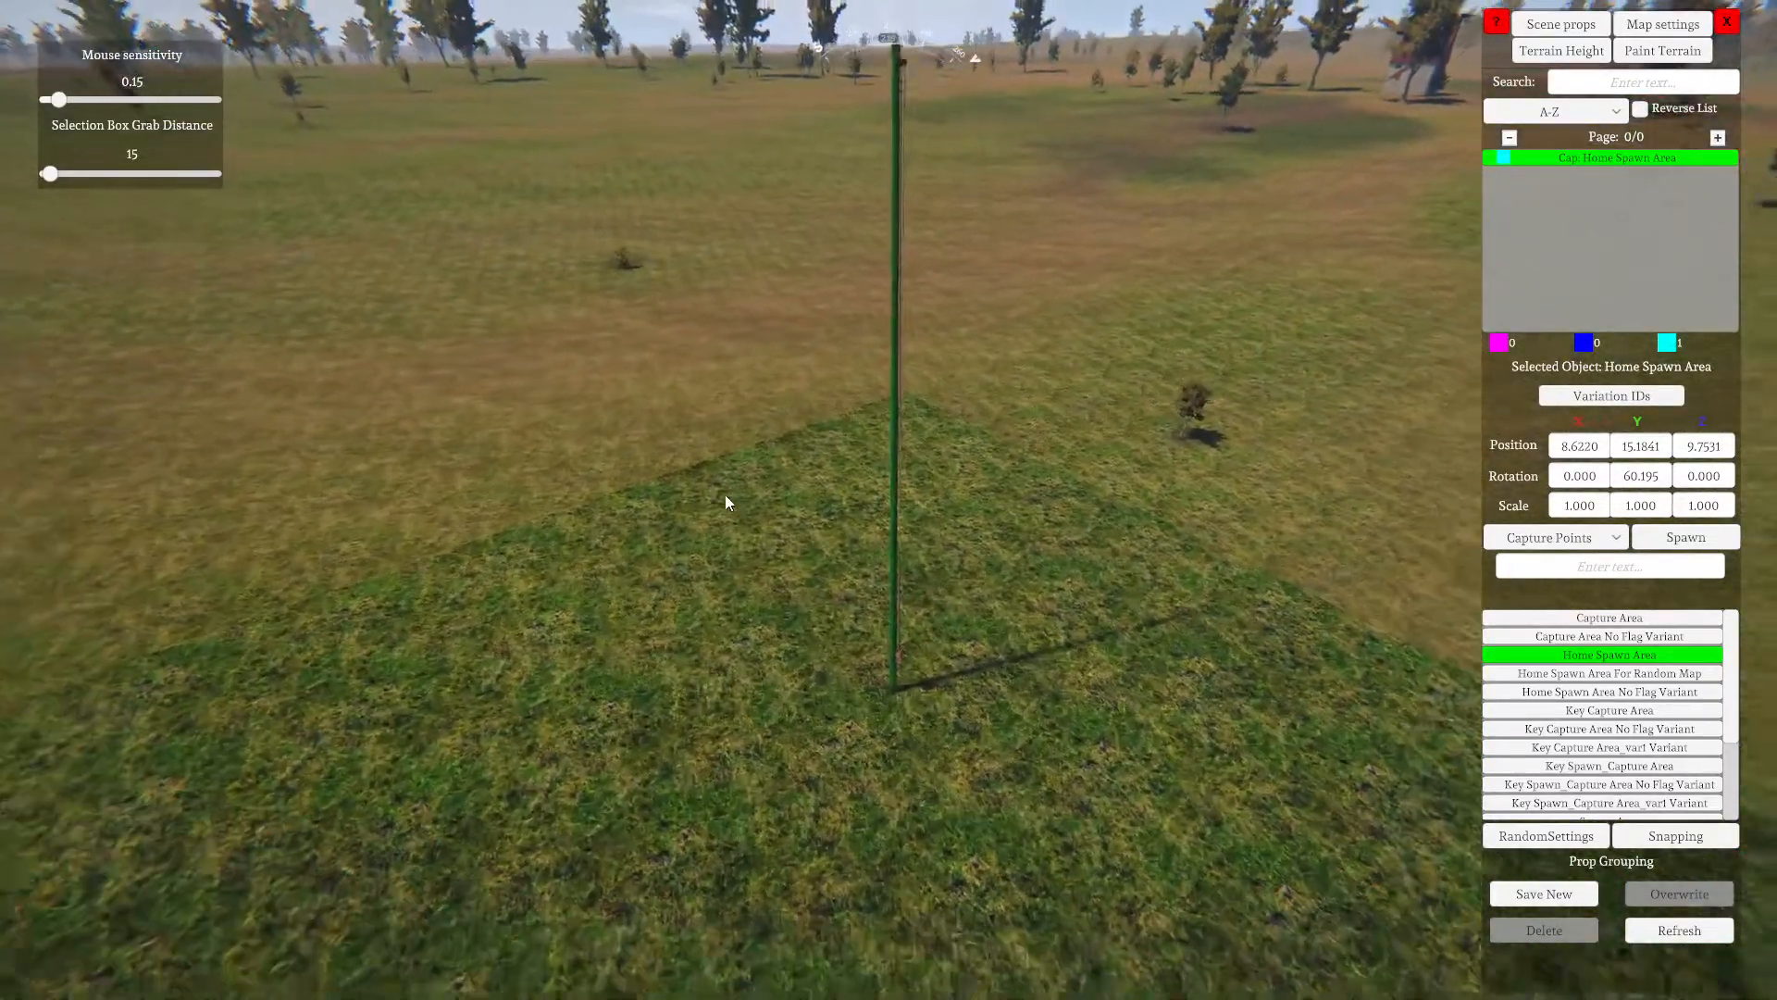
key(w)
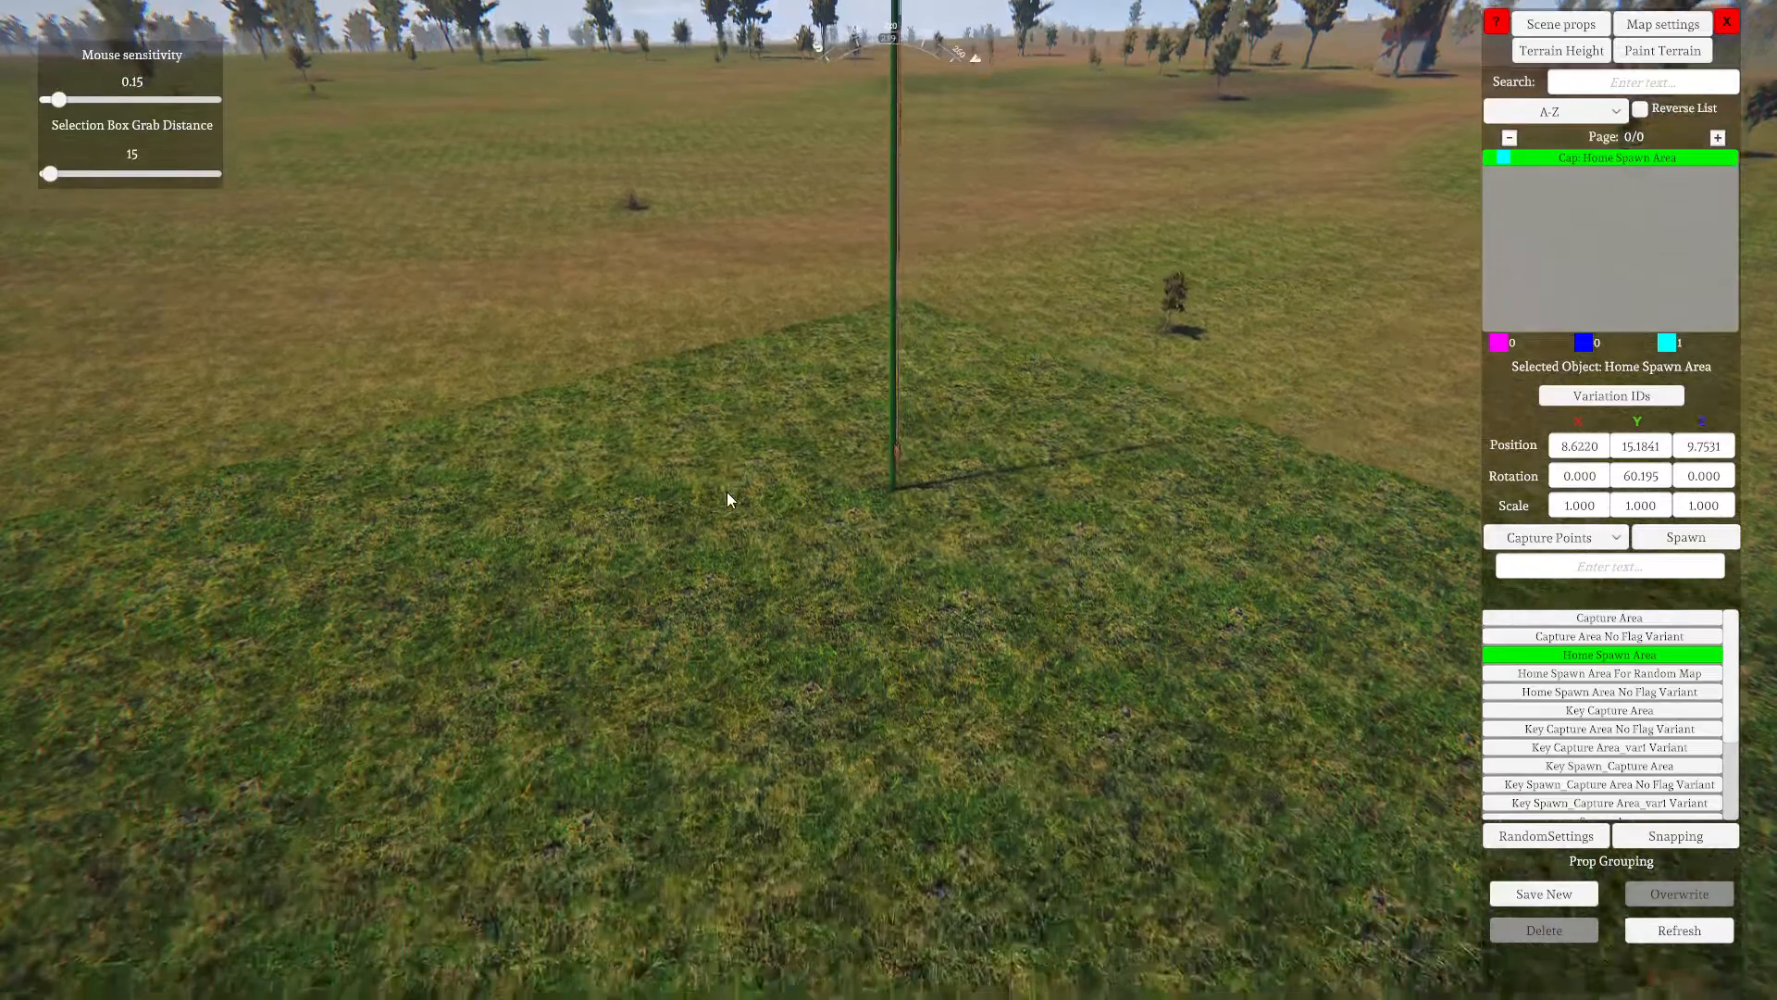
key(e)
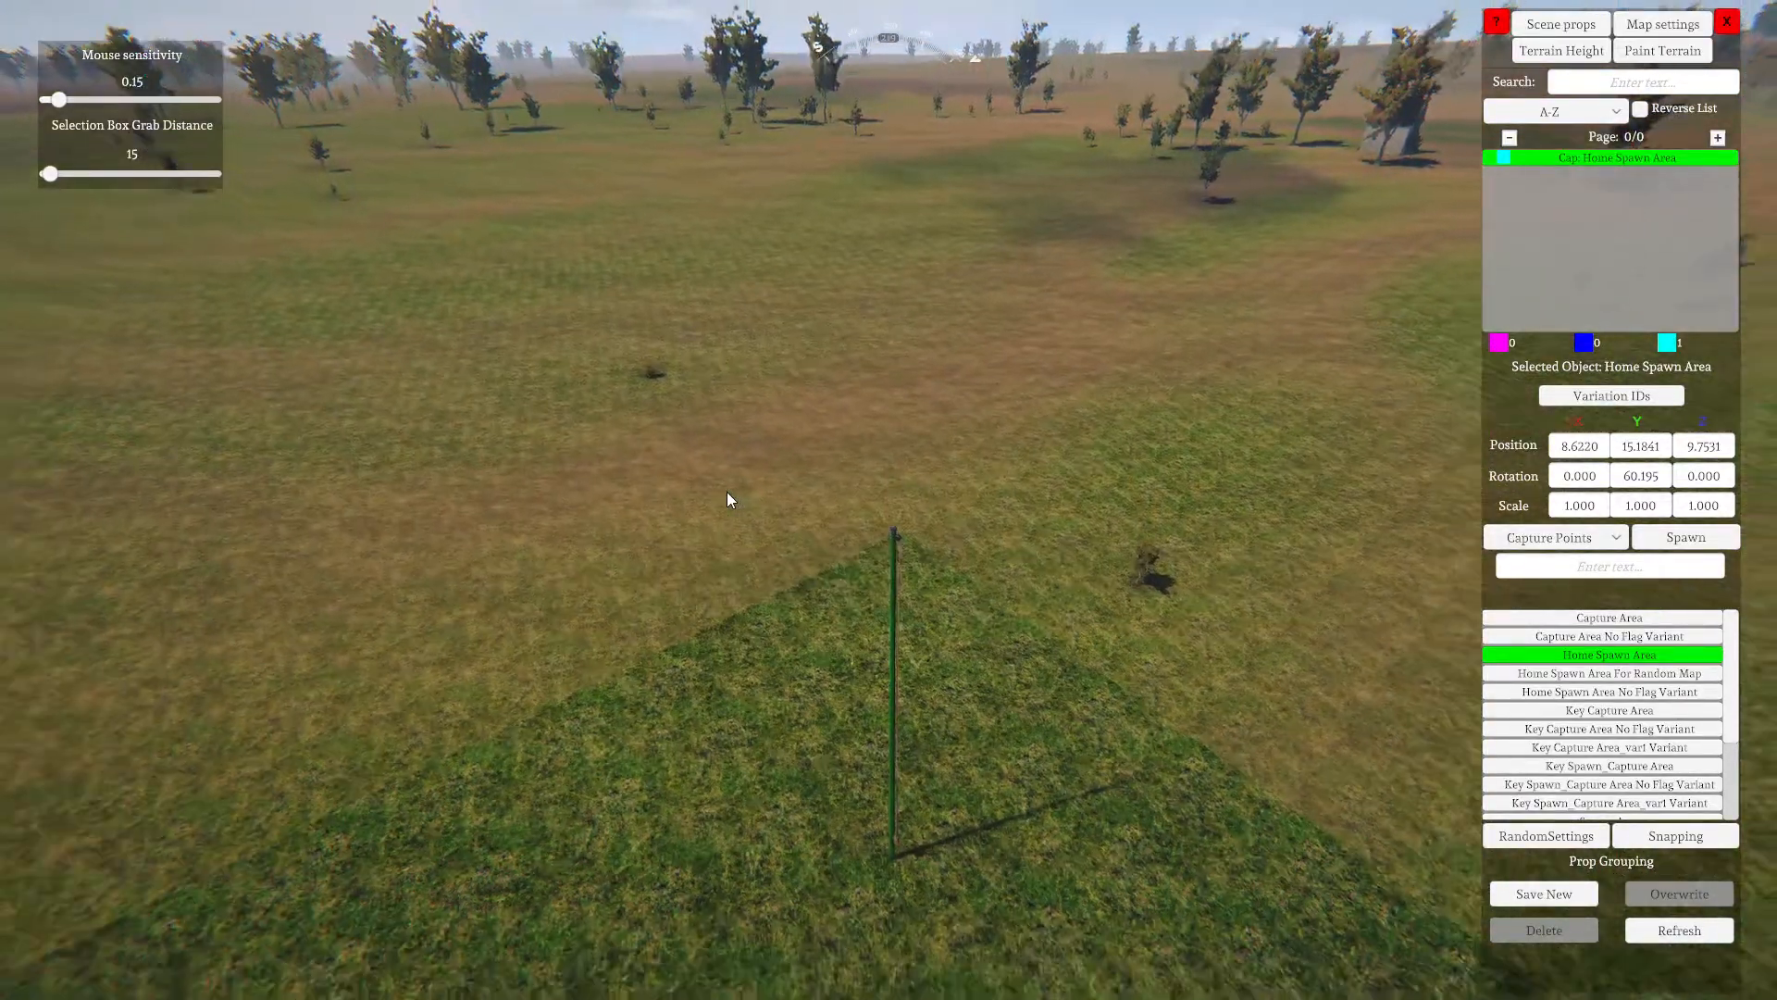
key(s)
right_drag(726, 491, 786, 565)
key(w)
key(s)
key(w)
key(s)
key(s)
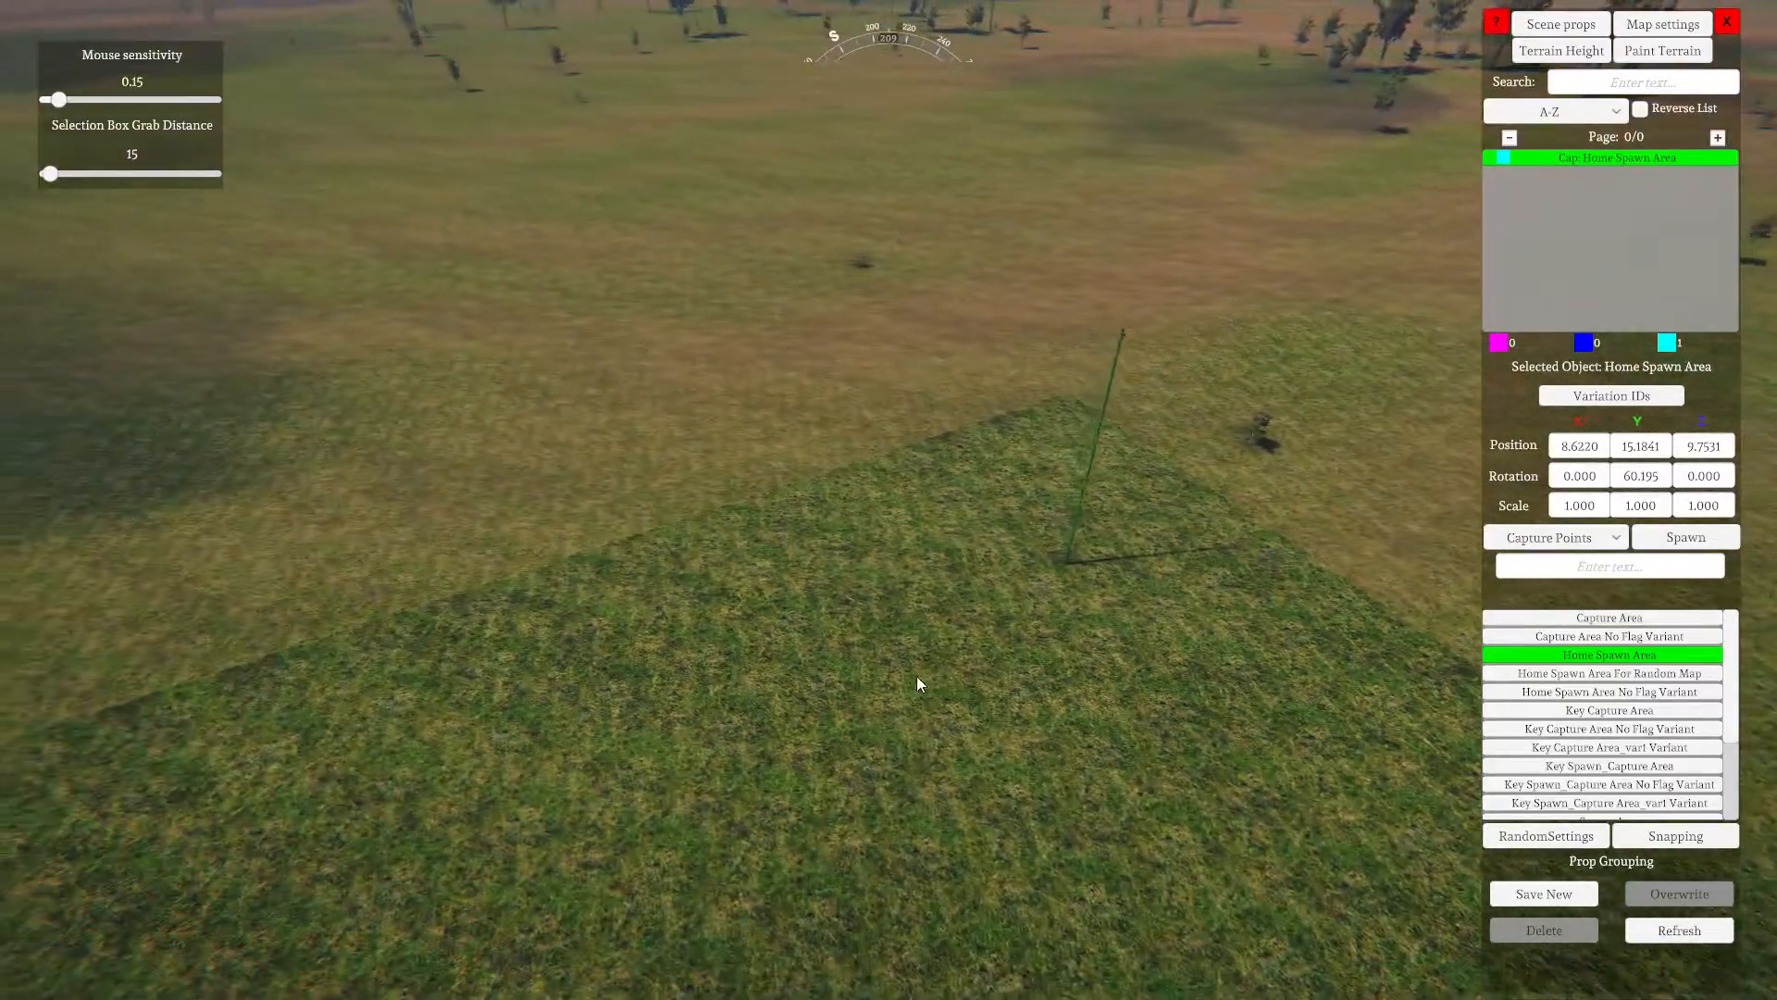
right_drag(916, 676, 851, 123)
key(w)
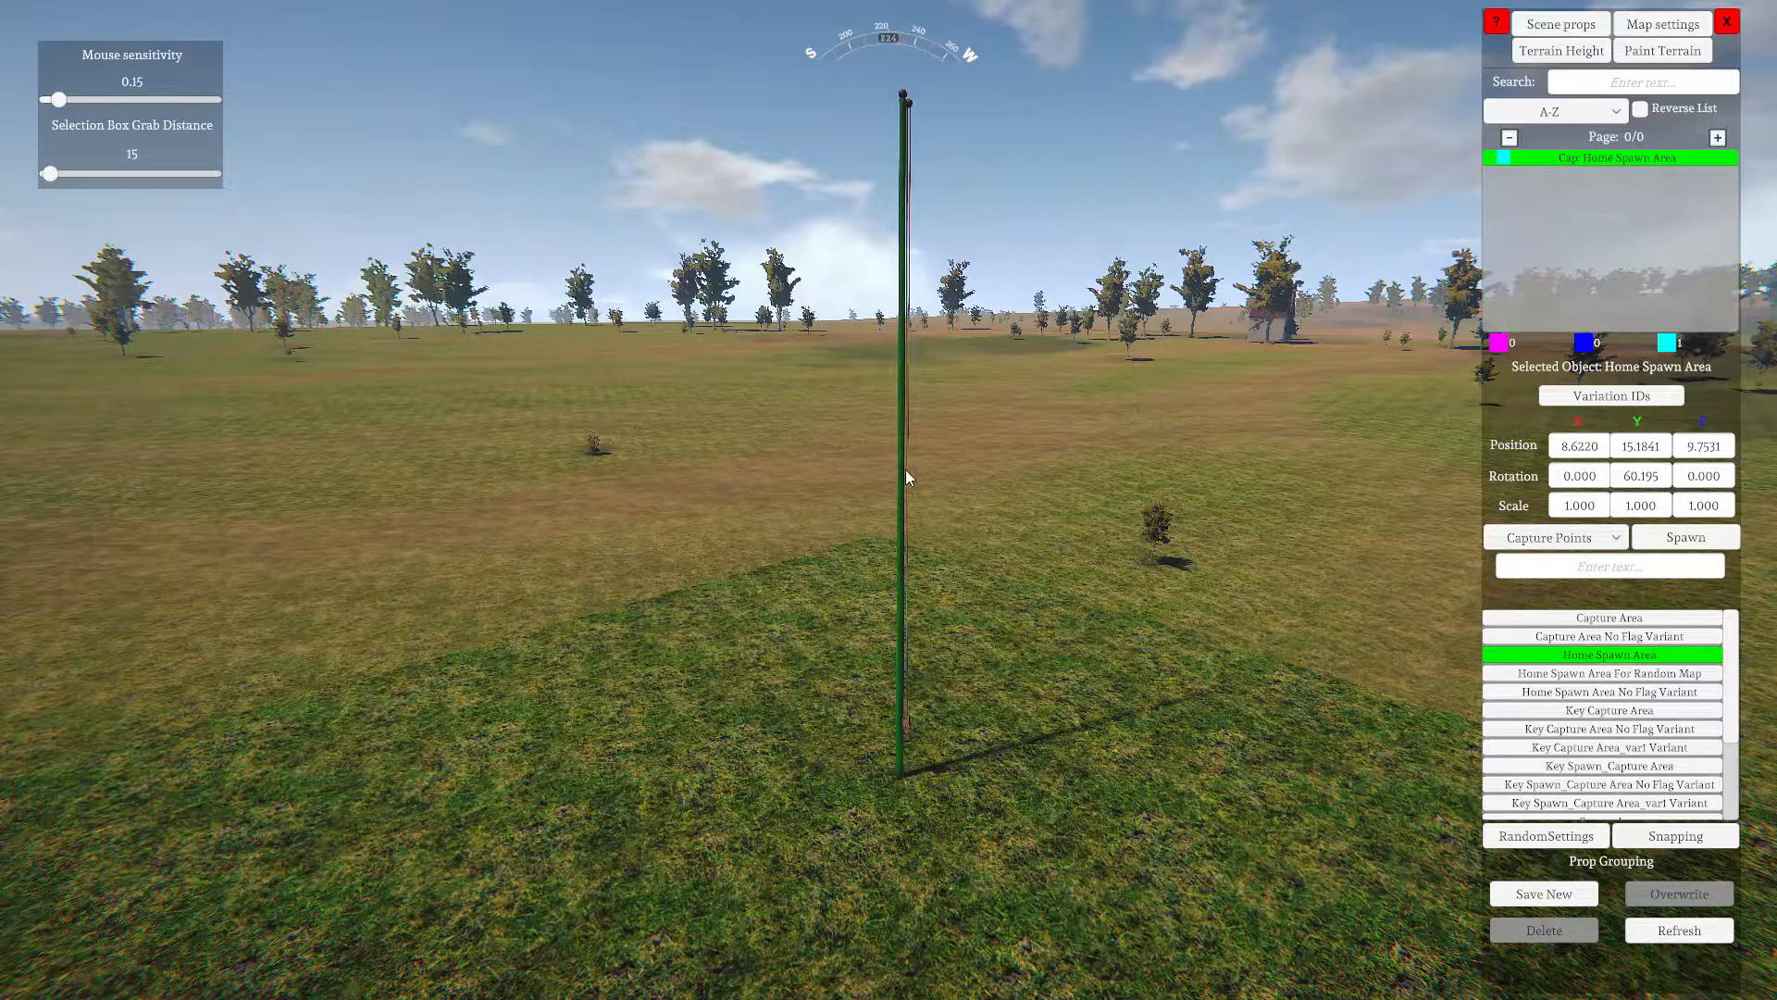
Tilt the flagpole both ways around its Z axis and straighten it to about 359.1 degrees
key(e)
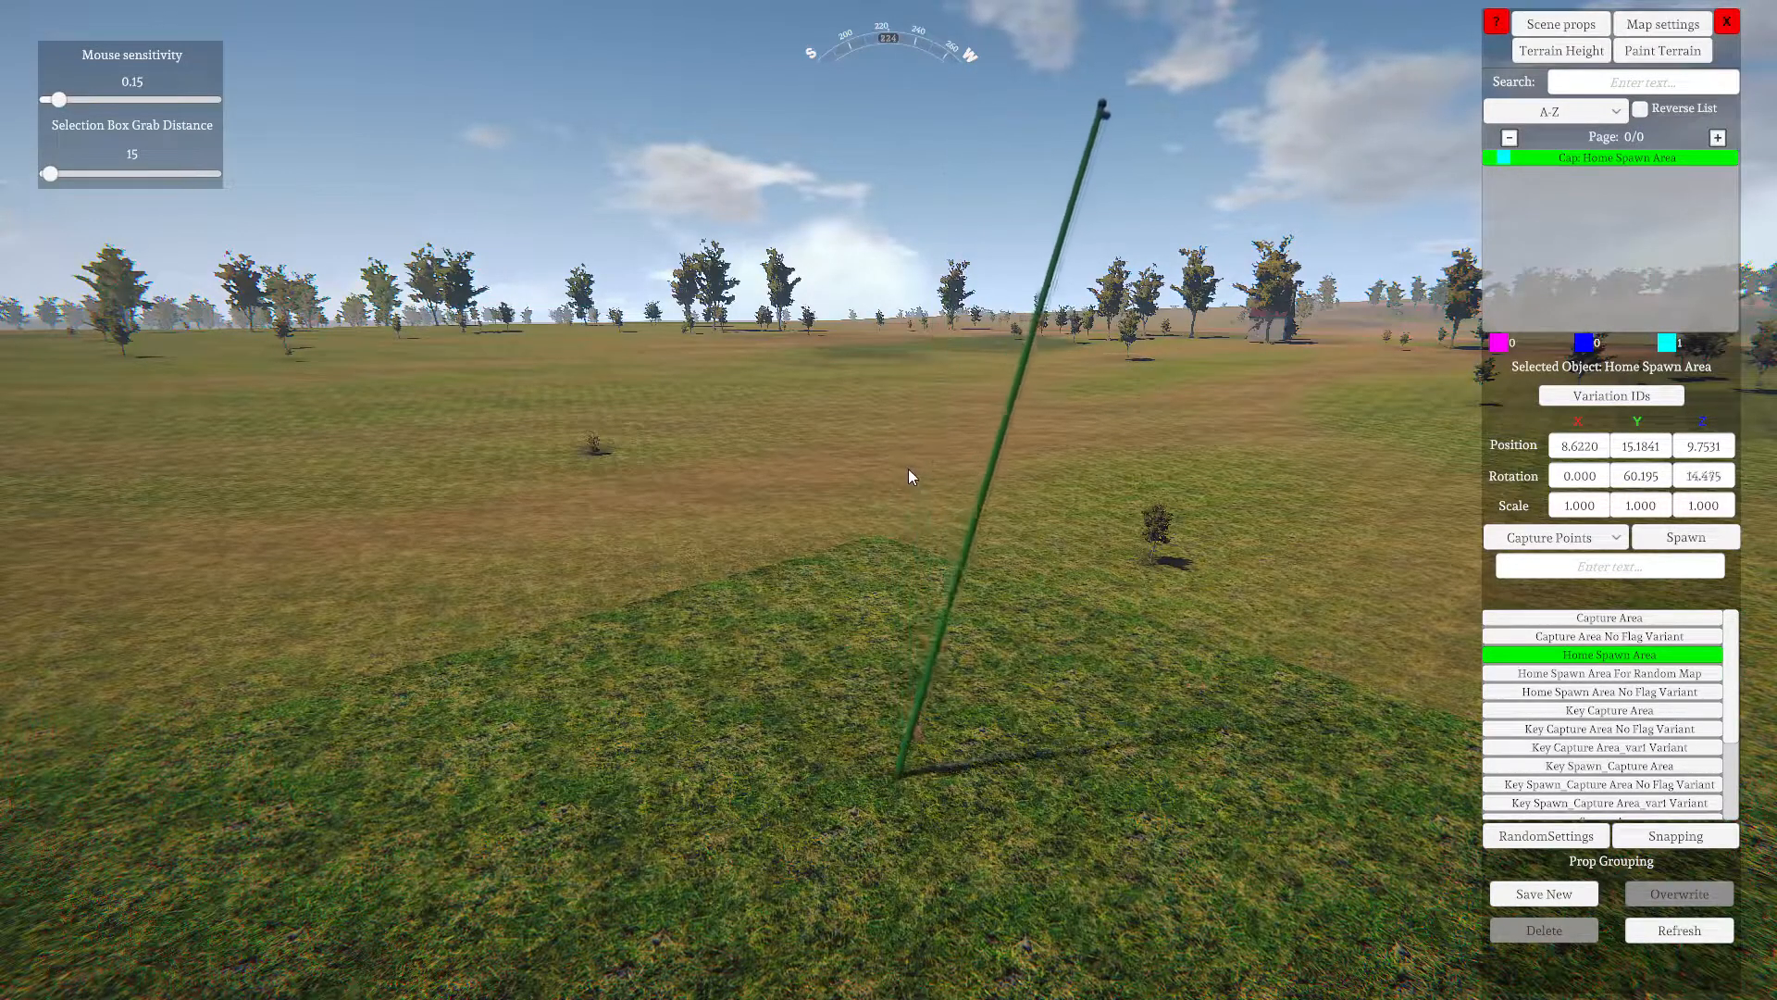
key(q)
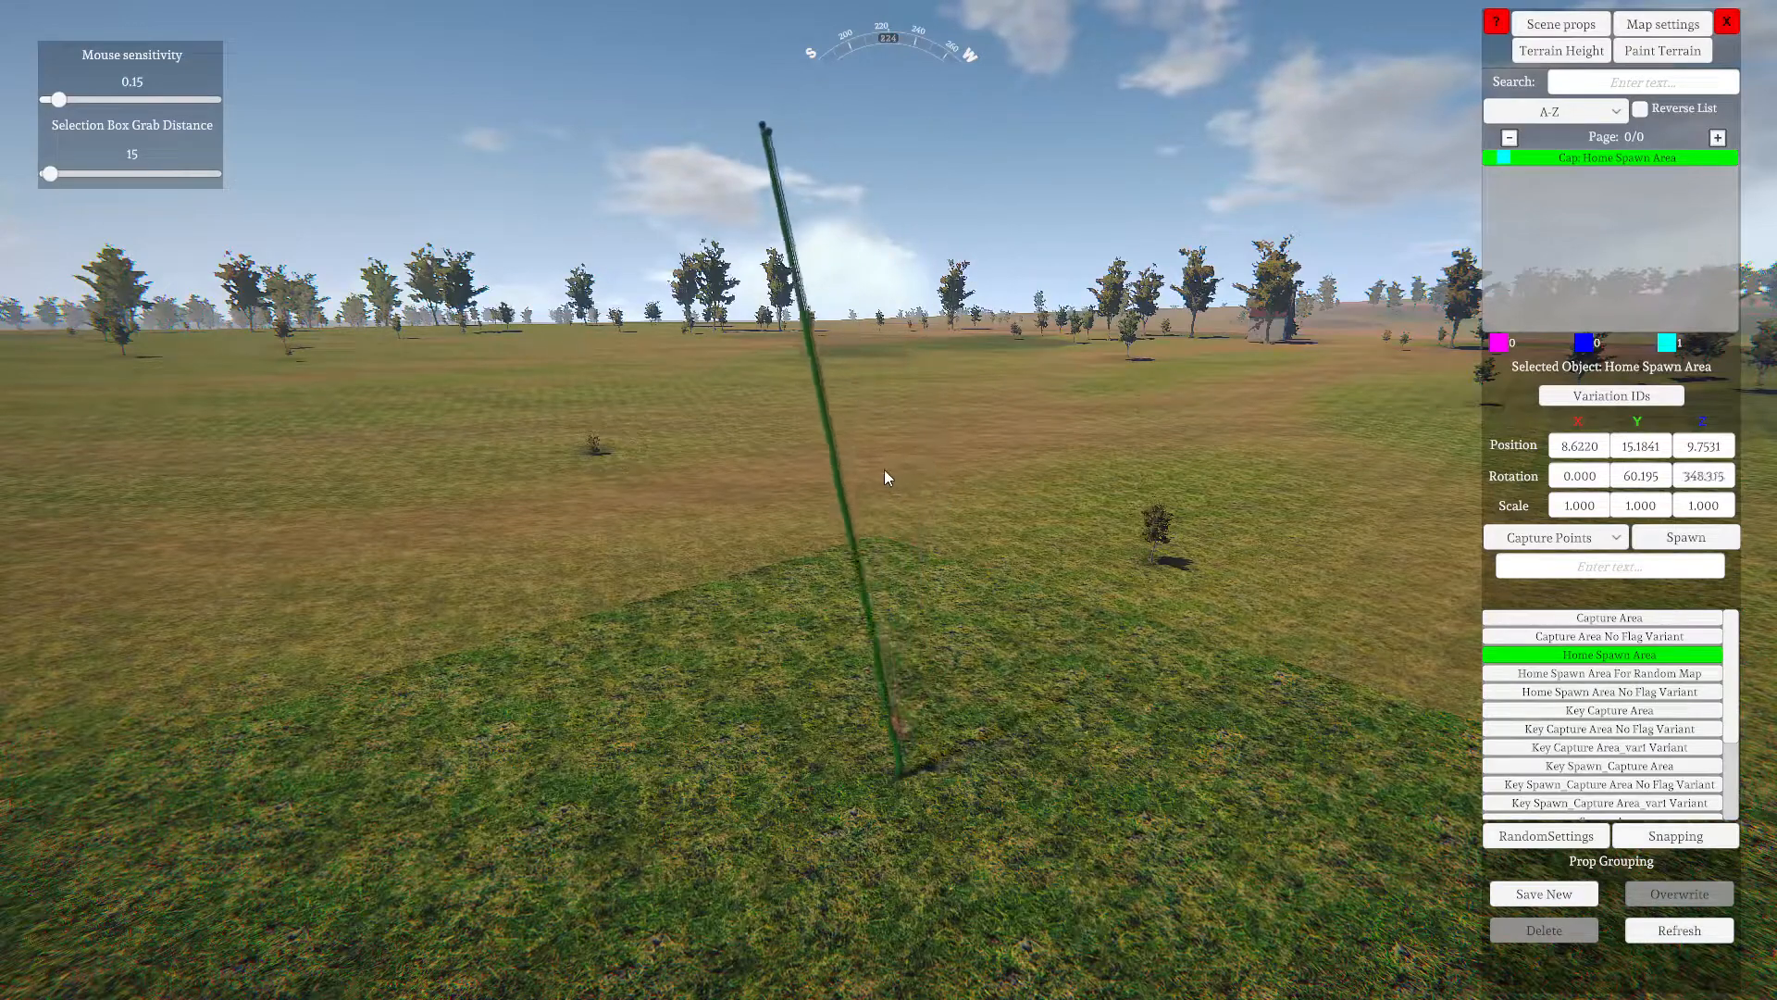
key(e)
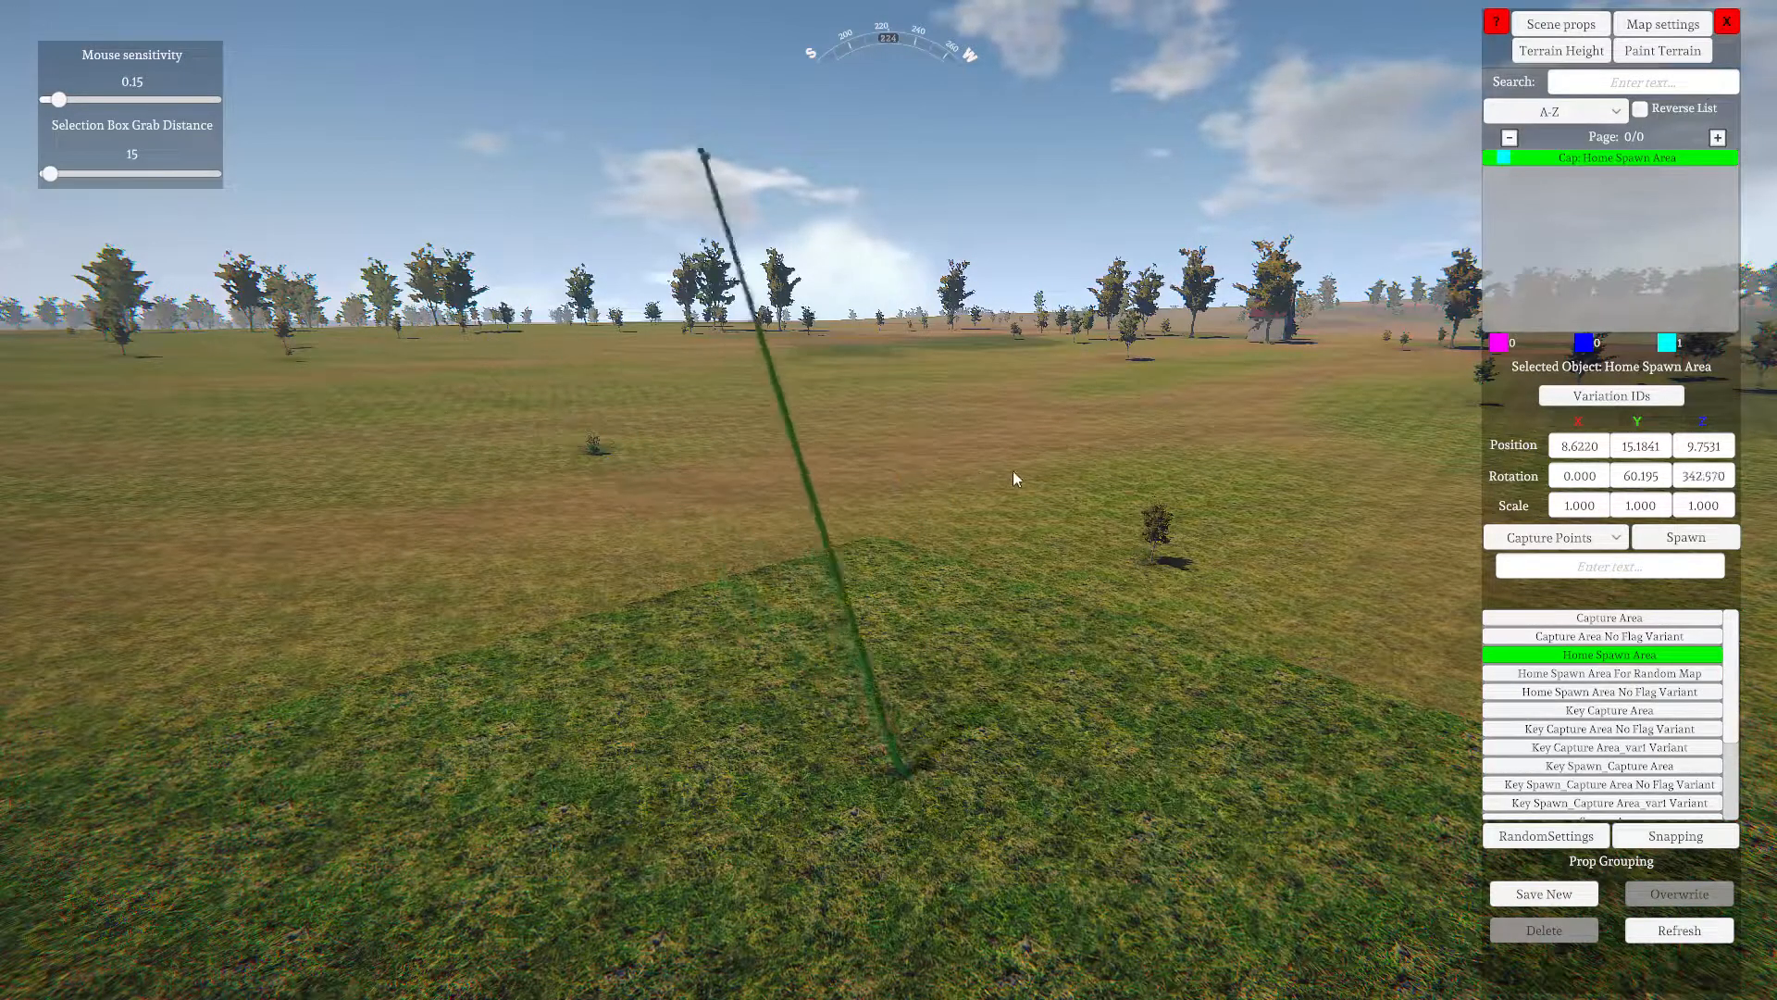
key(q)
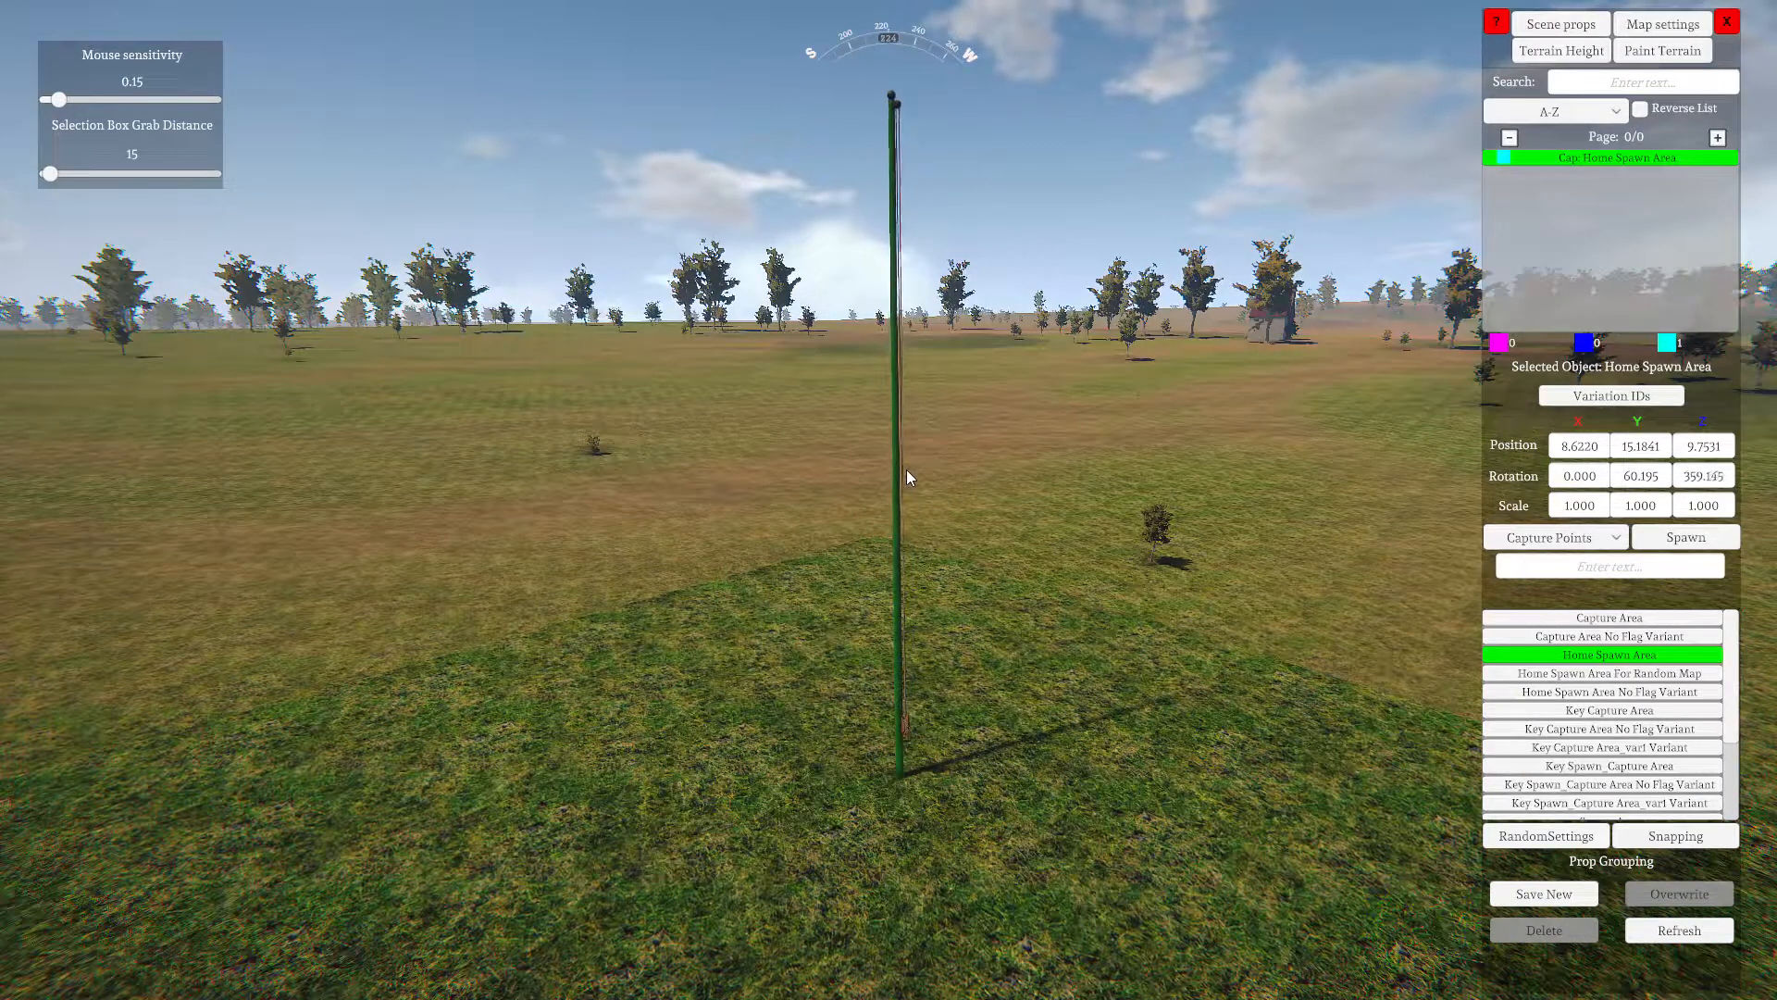
Tilt the flagpole back and forth around its X axis and straighten it to about 0.7 degrees
key(r)
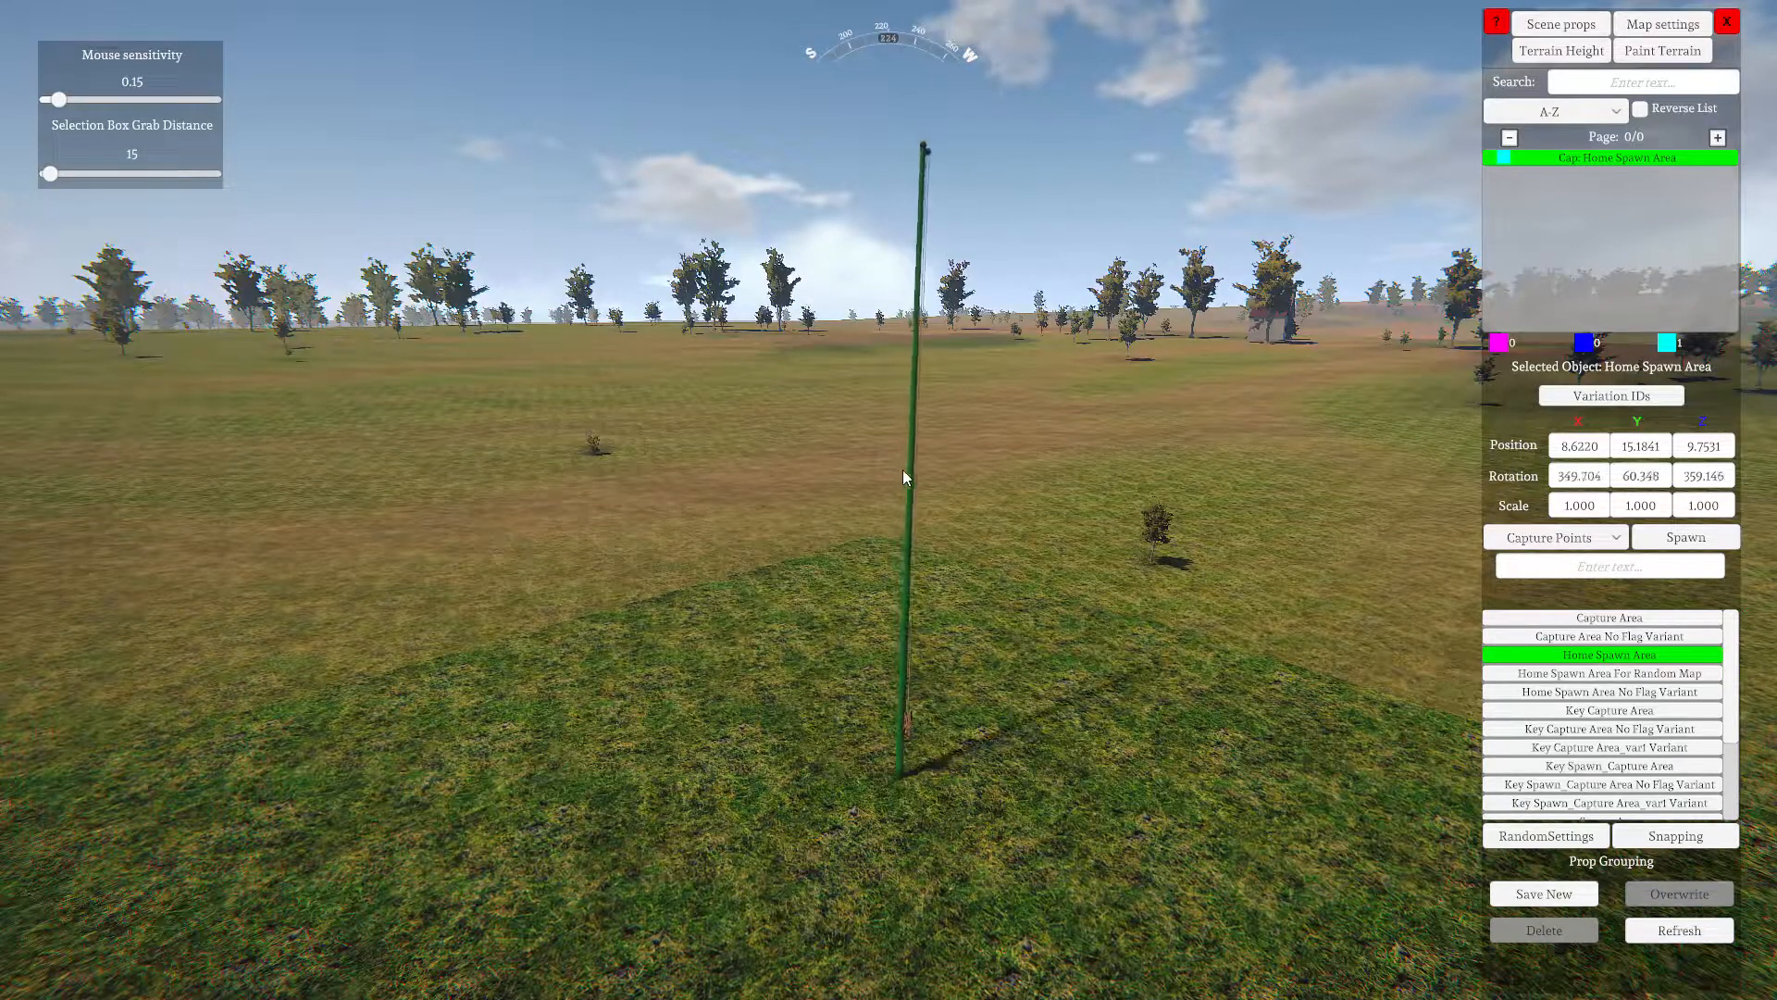
key(f)
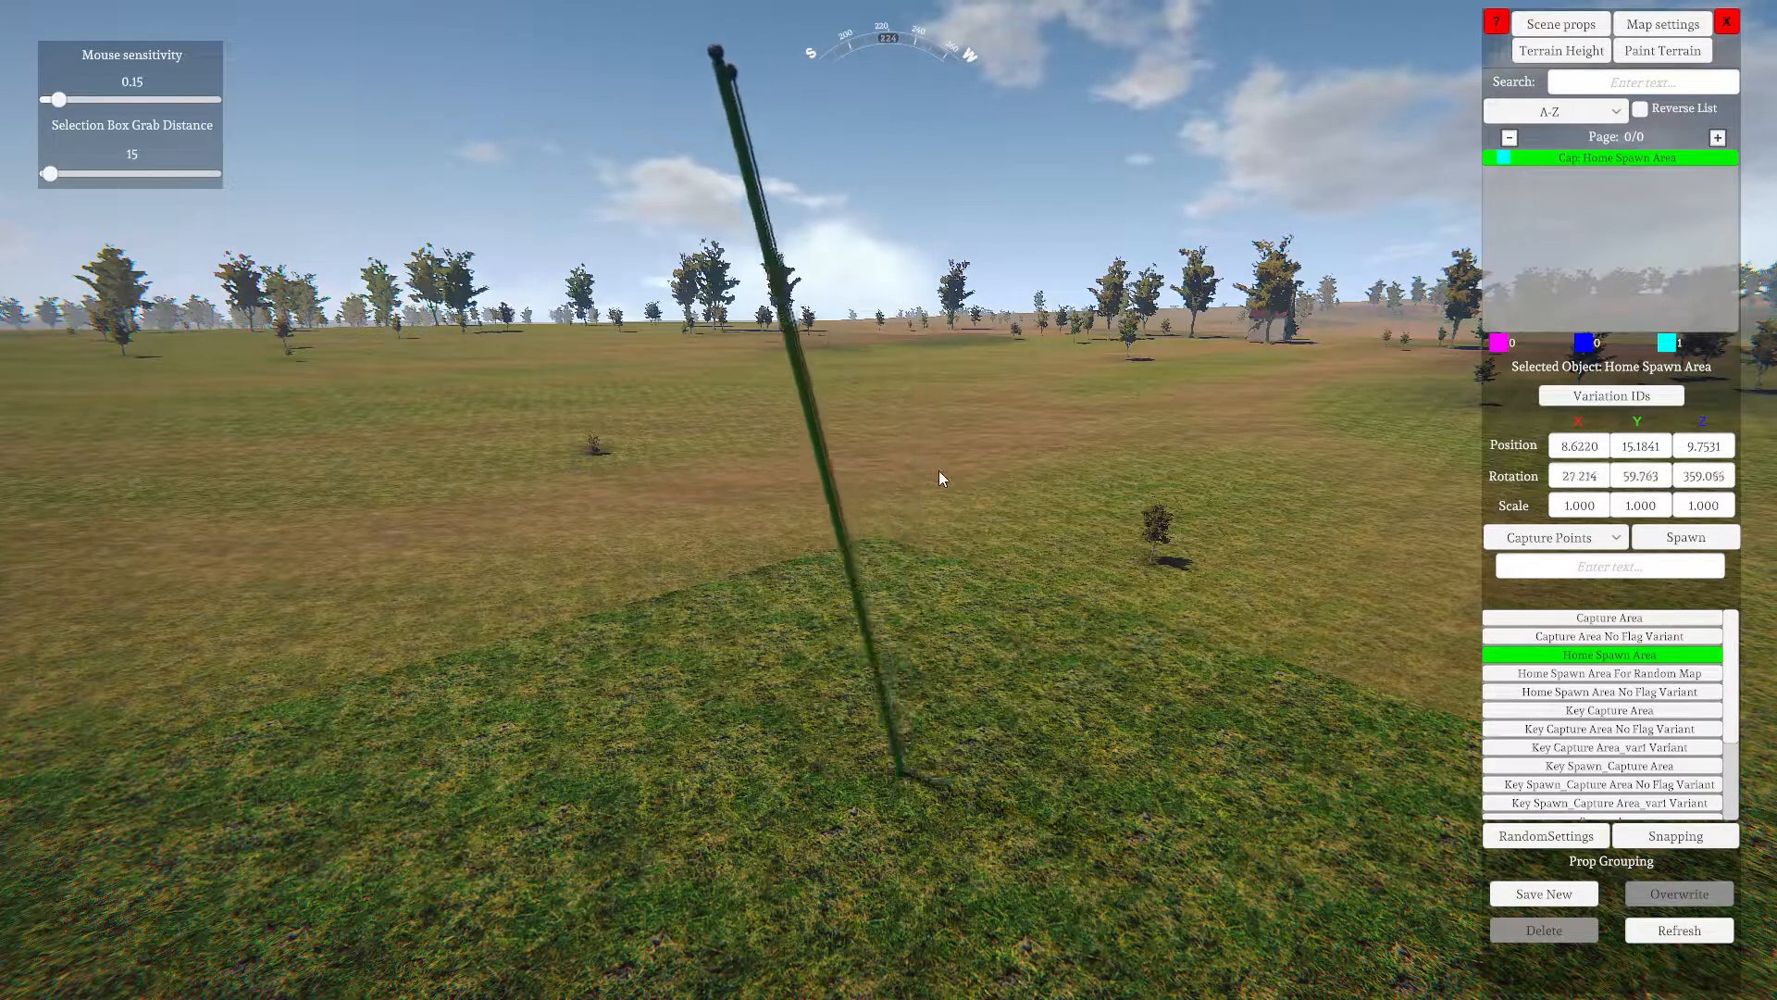
key(r)
key(r)
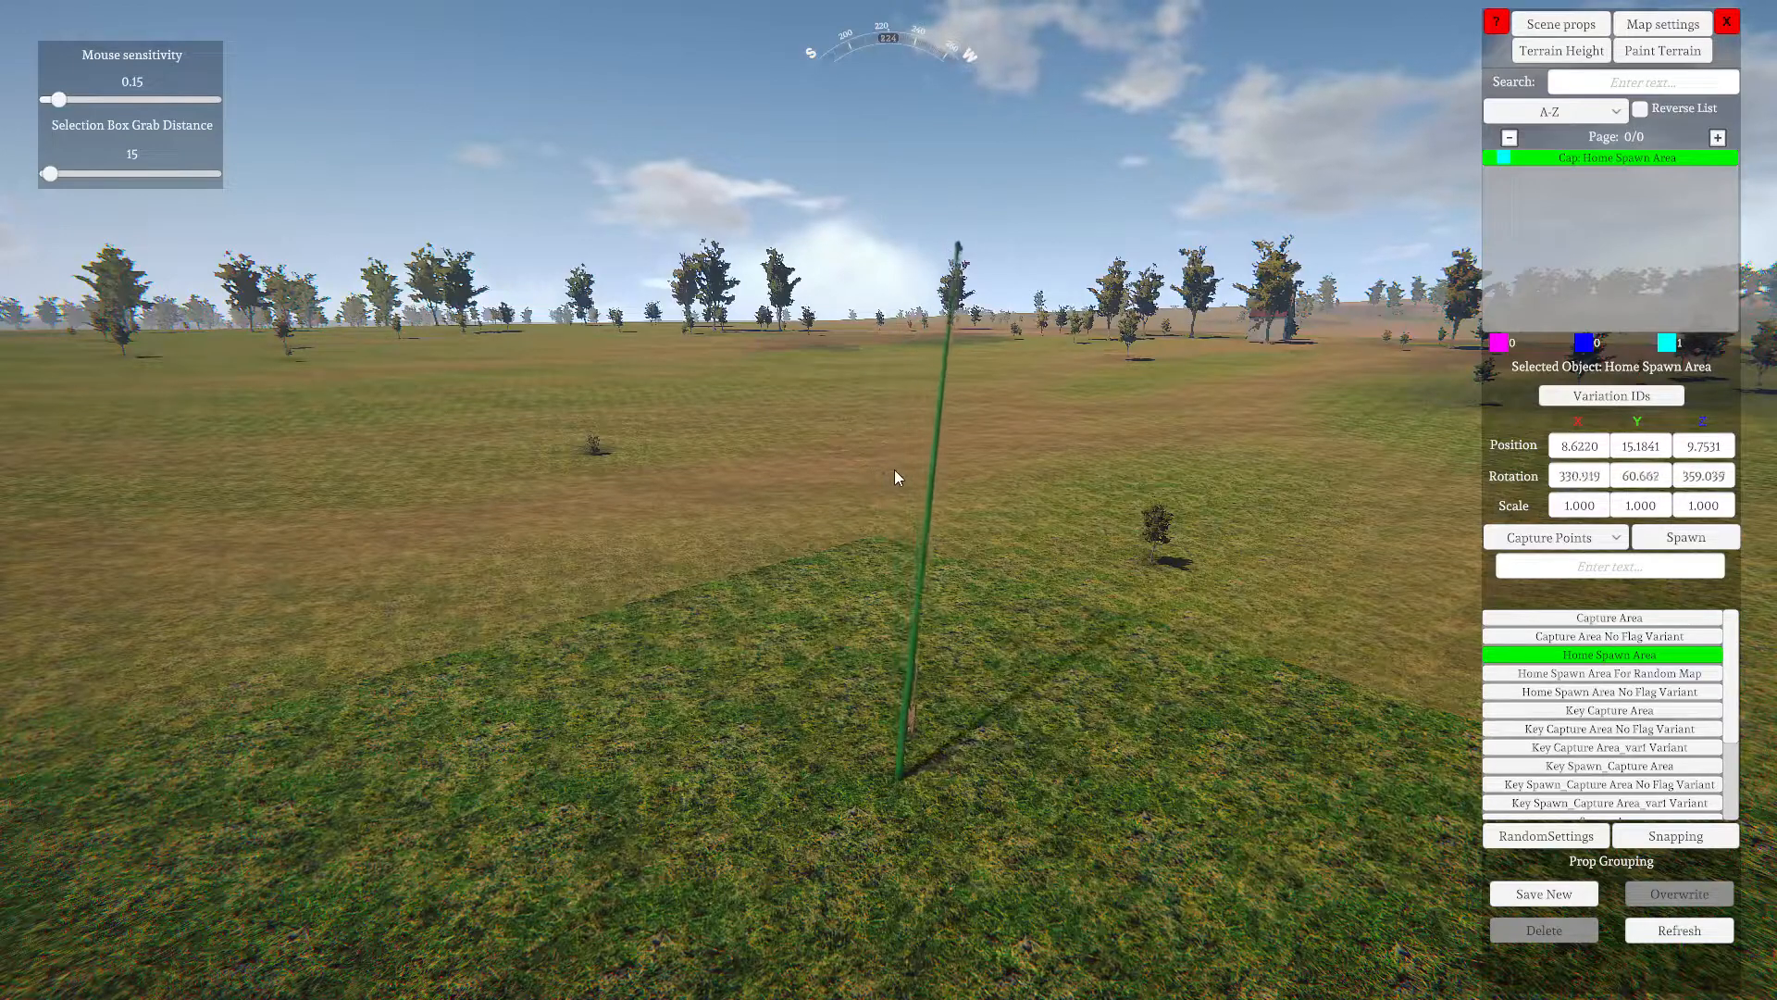
key(r)
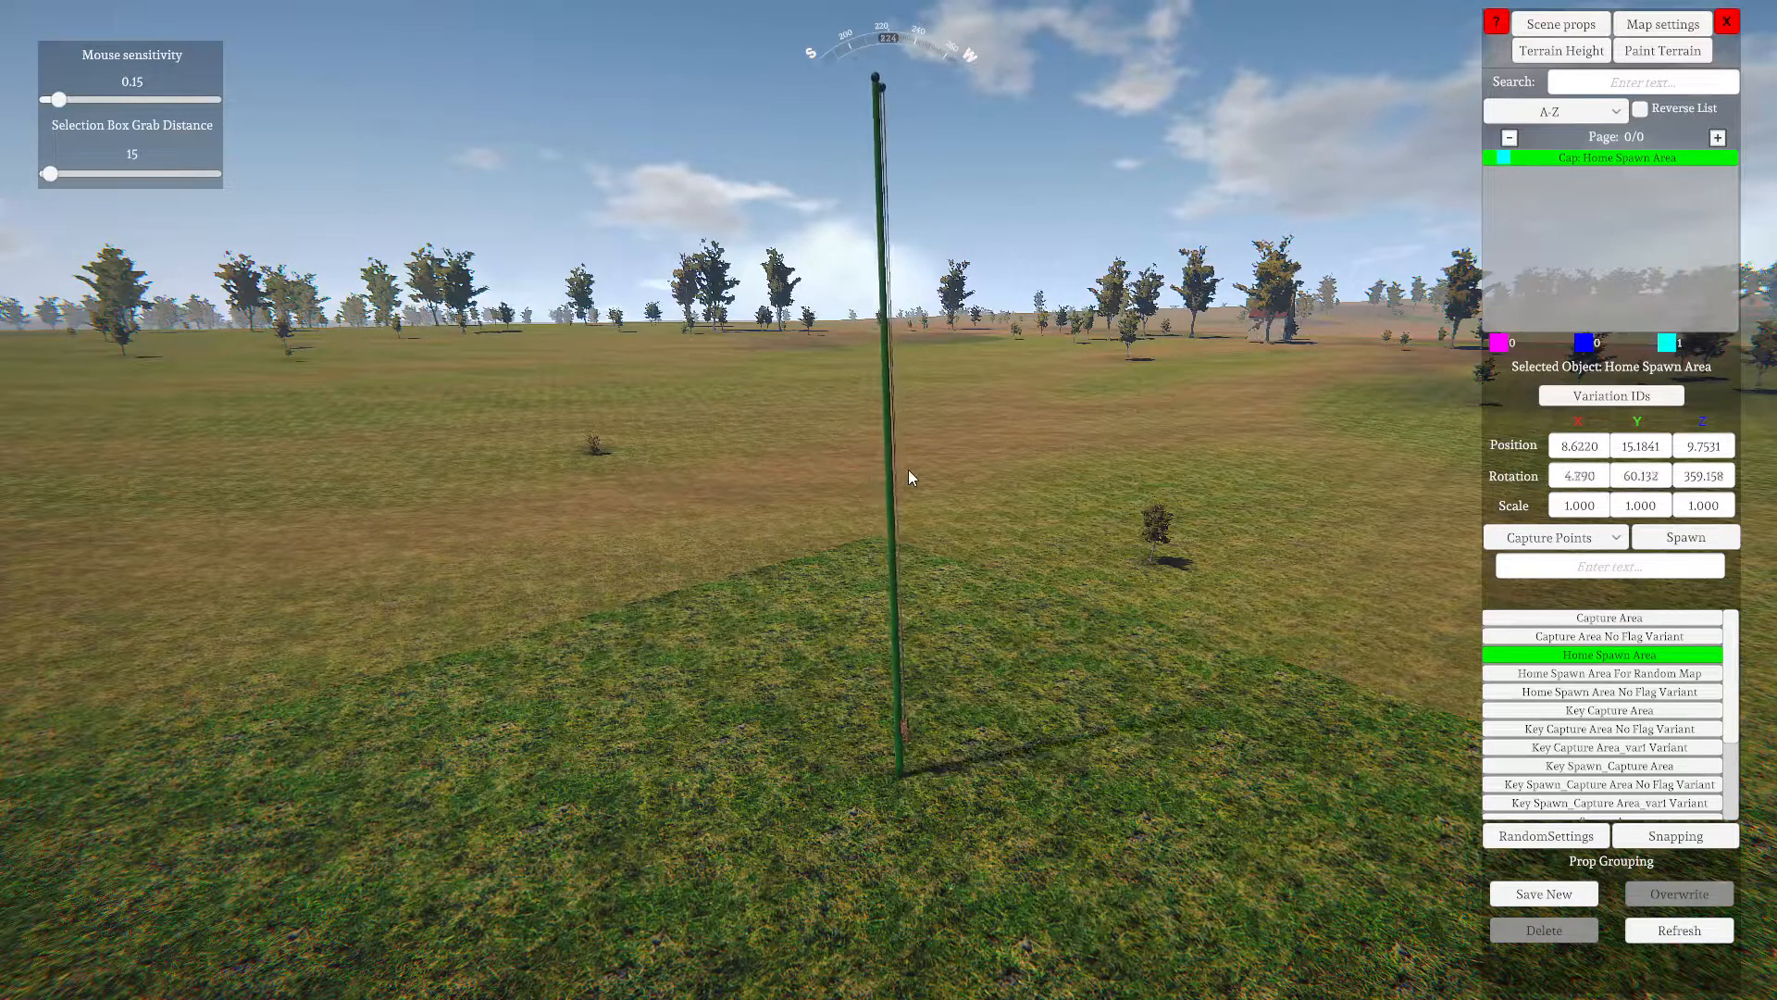
key(r)
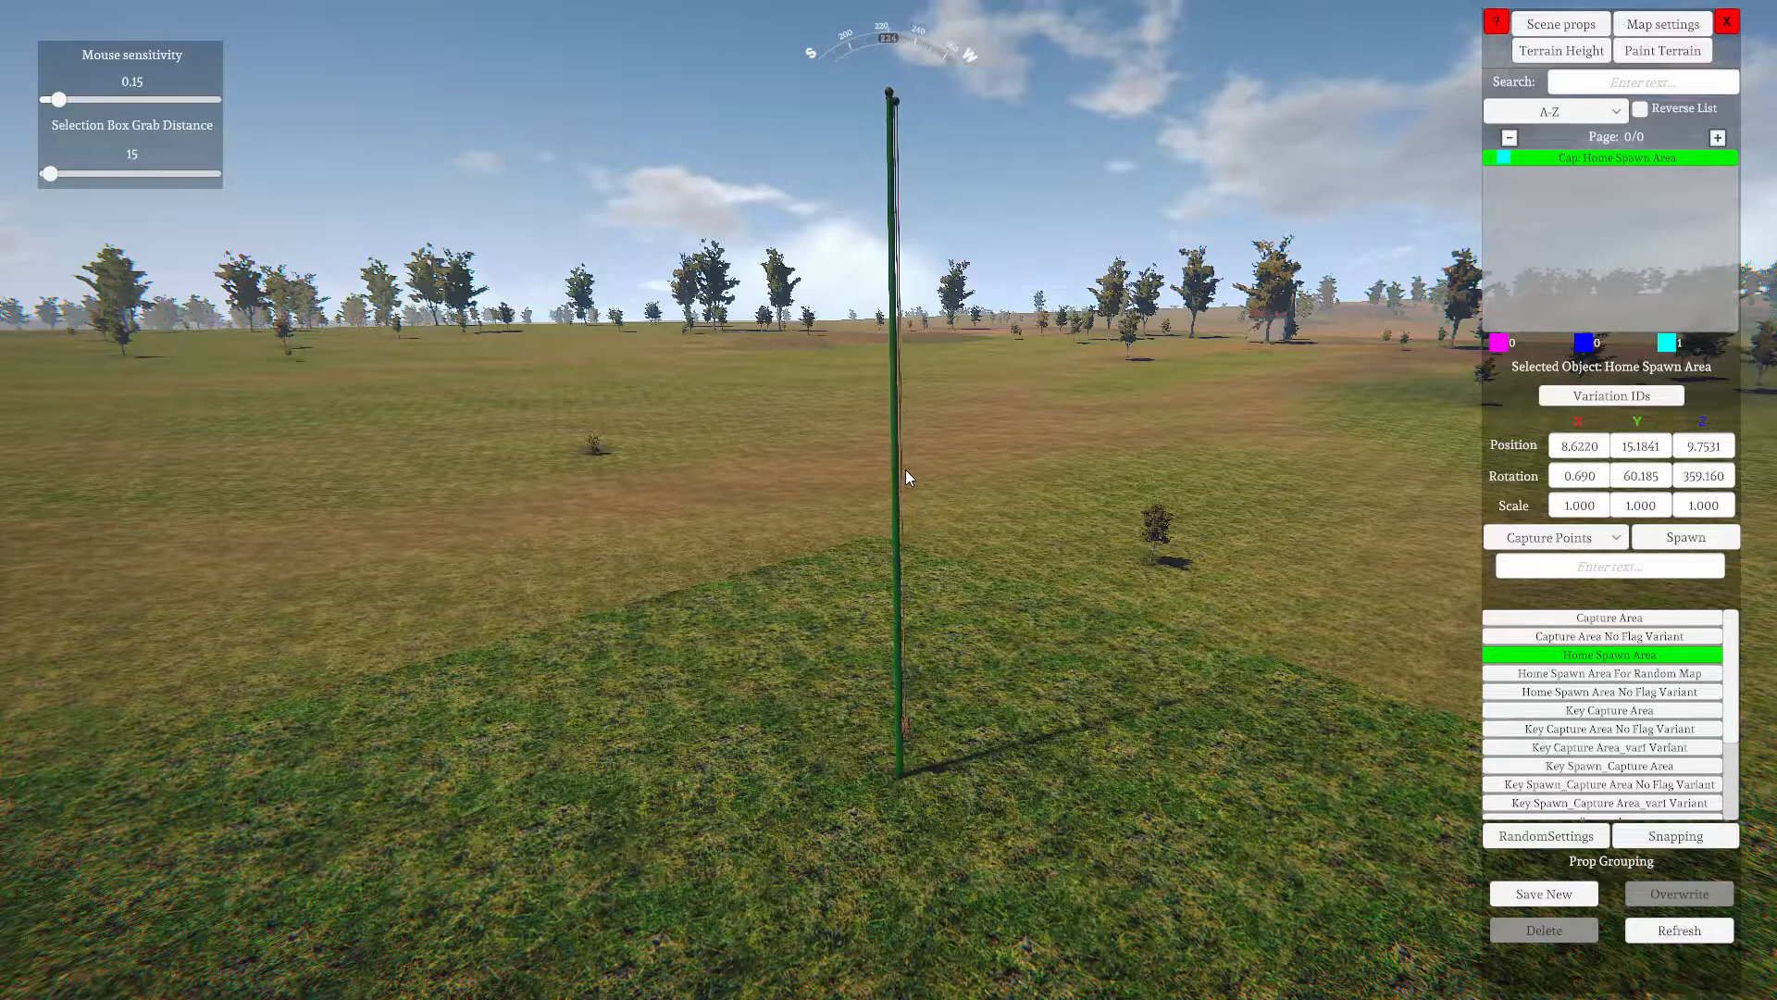
Move the Home Spawn Area flagpole closer to the map corner, to about X 3.42 and Z 7.49
key(s)
right_drag(885, 470, 668, 853)
key(e)
key(d)
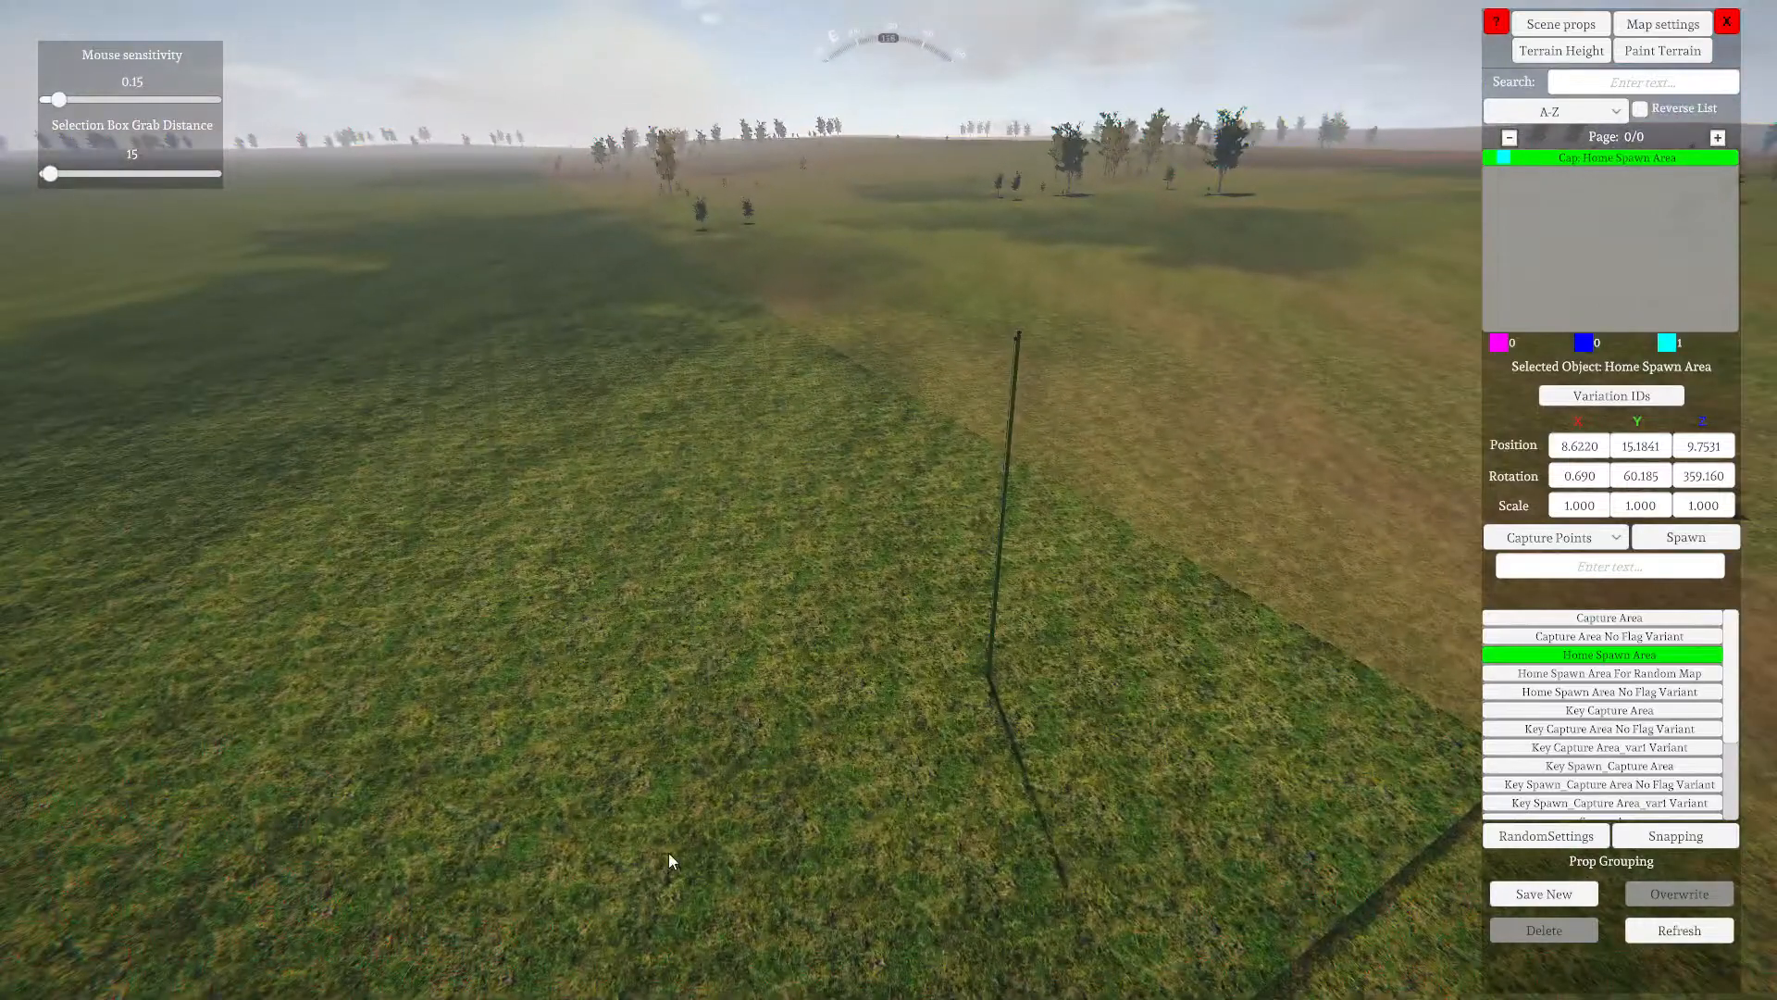
key(Right)
key(Down)
key(Right)
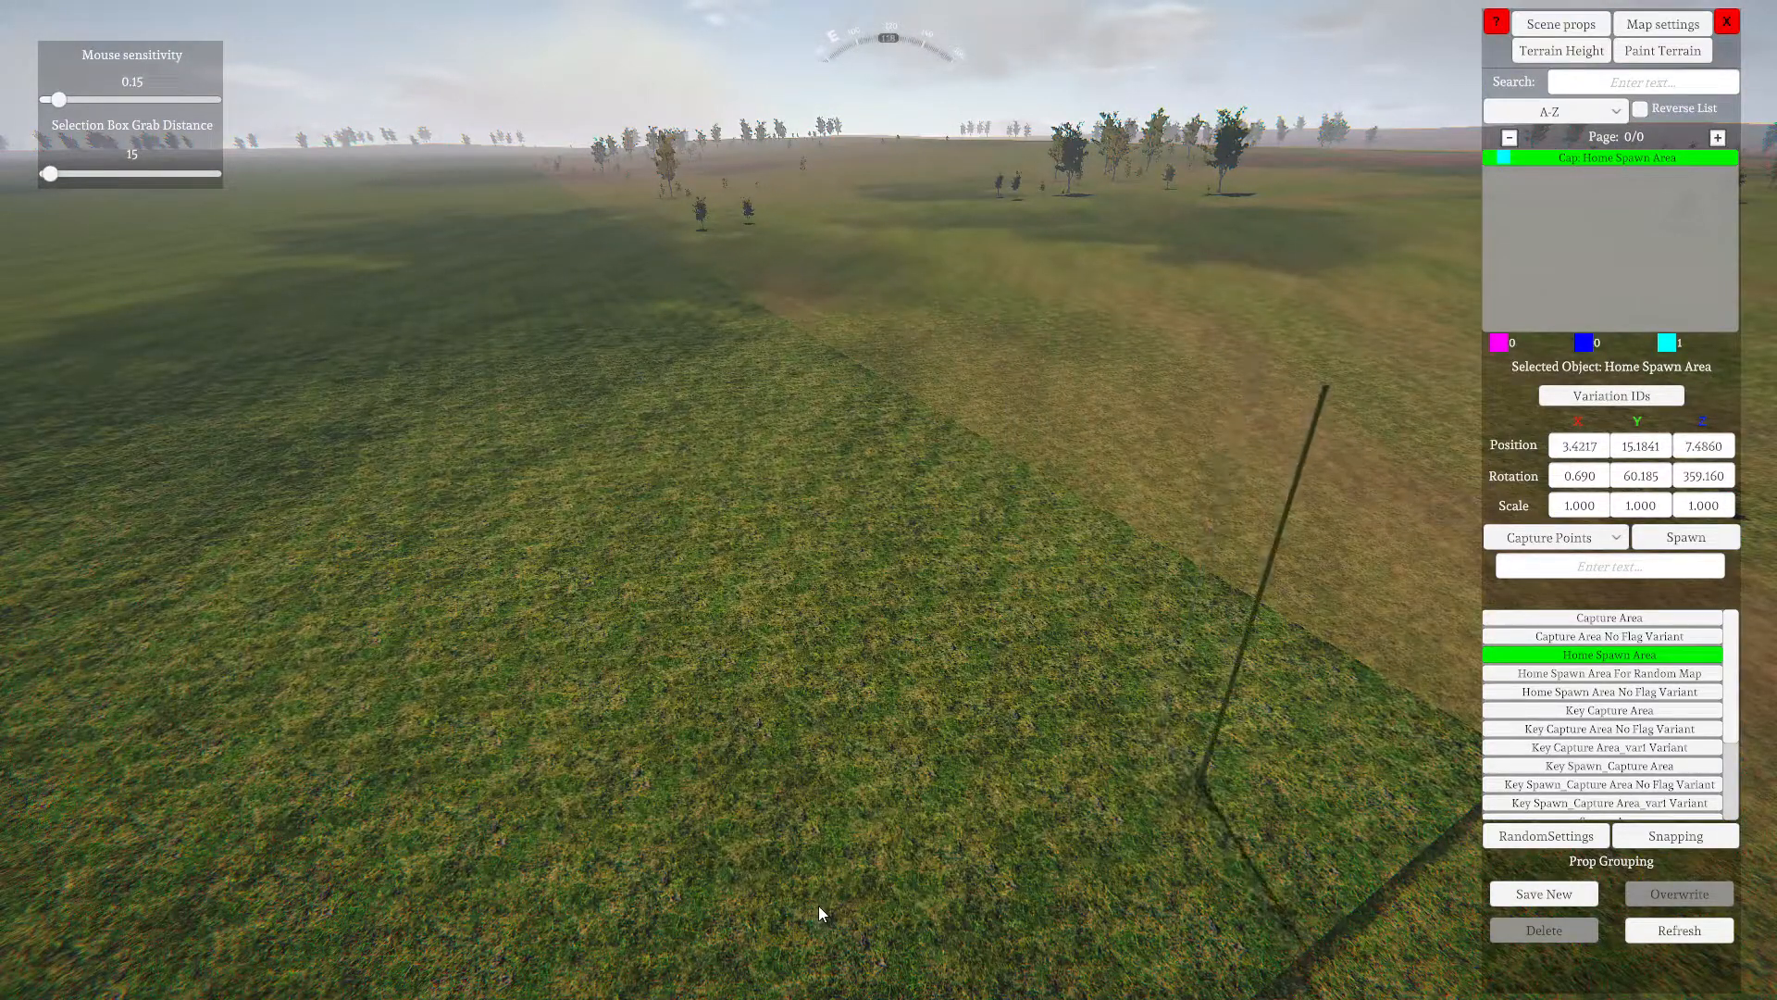
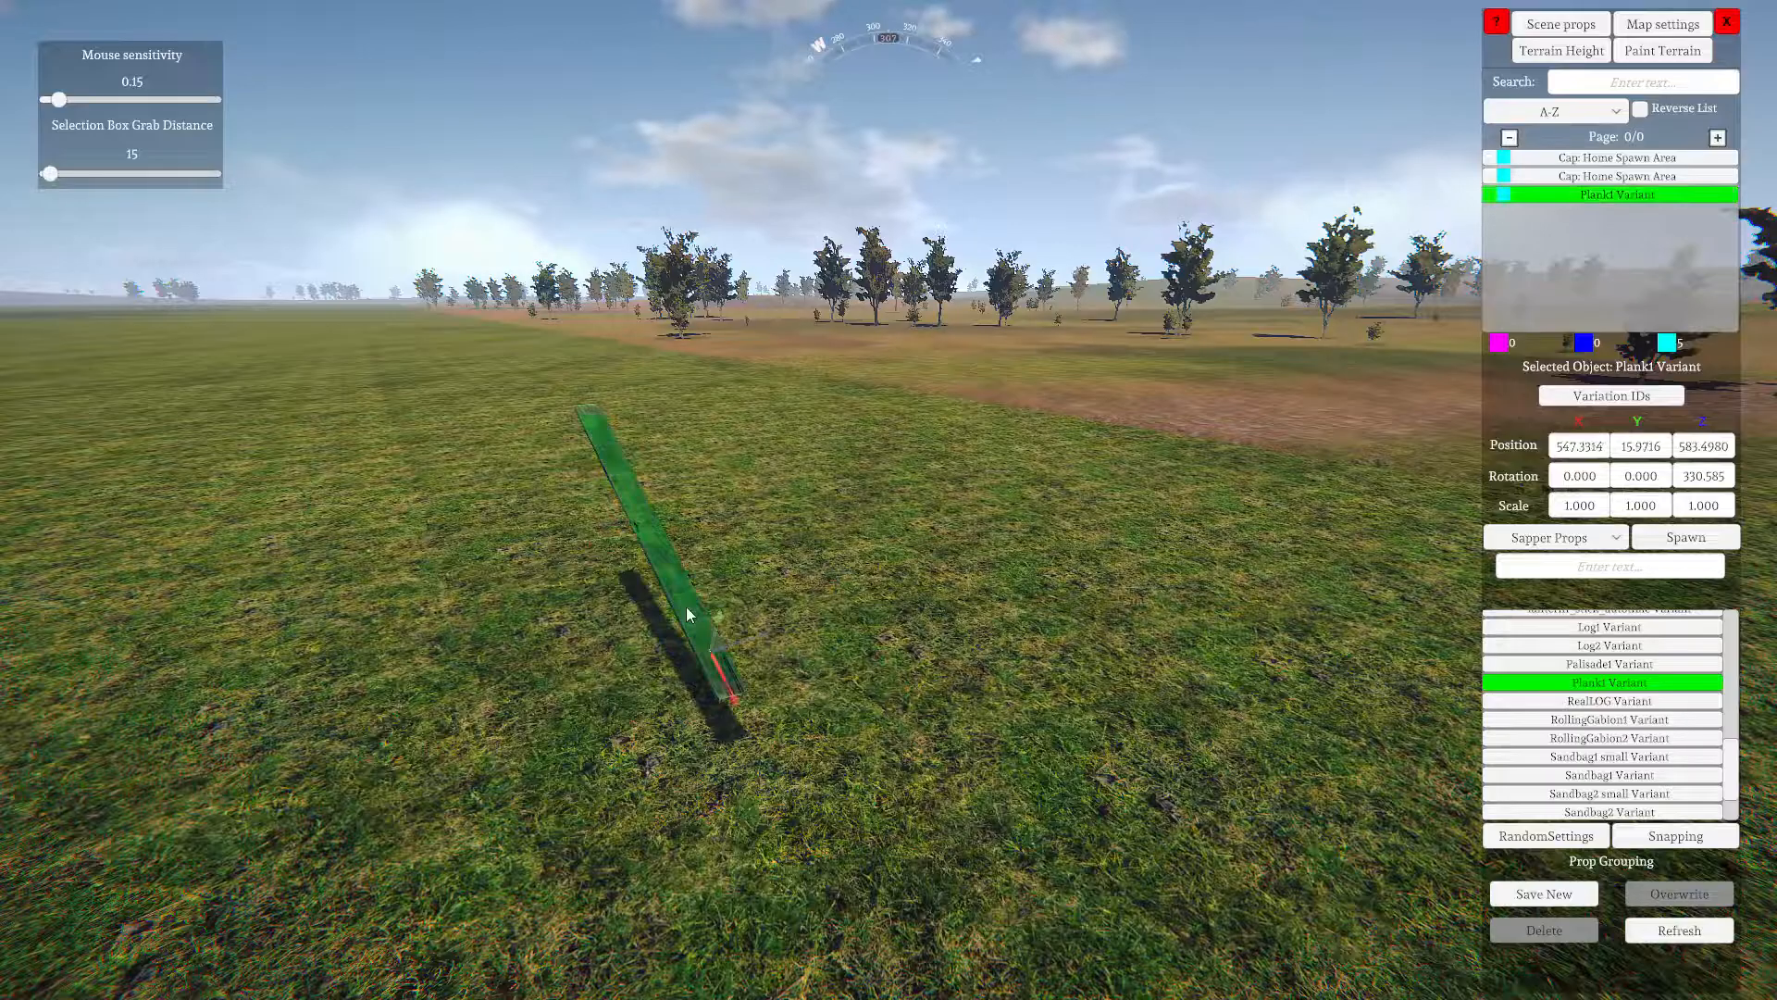
Delete the Plank1 Variant prop and survey the grassy terrain from high above
right_drag(686, 623, 524, 151)
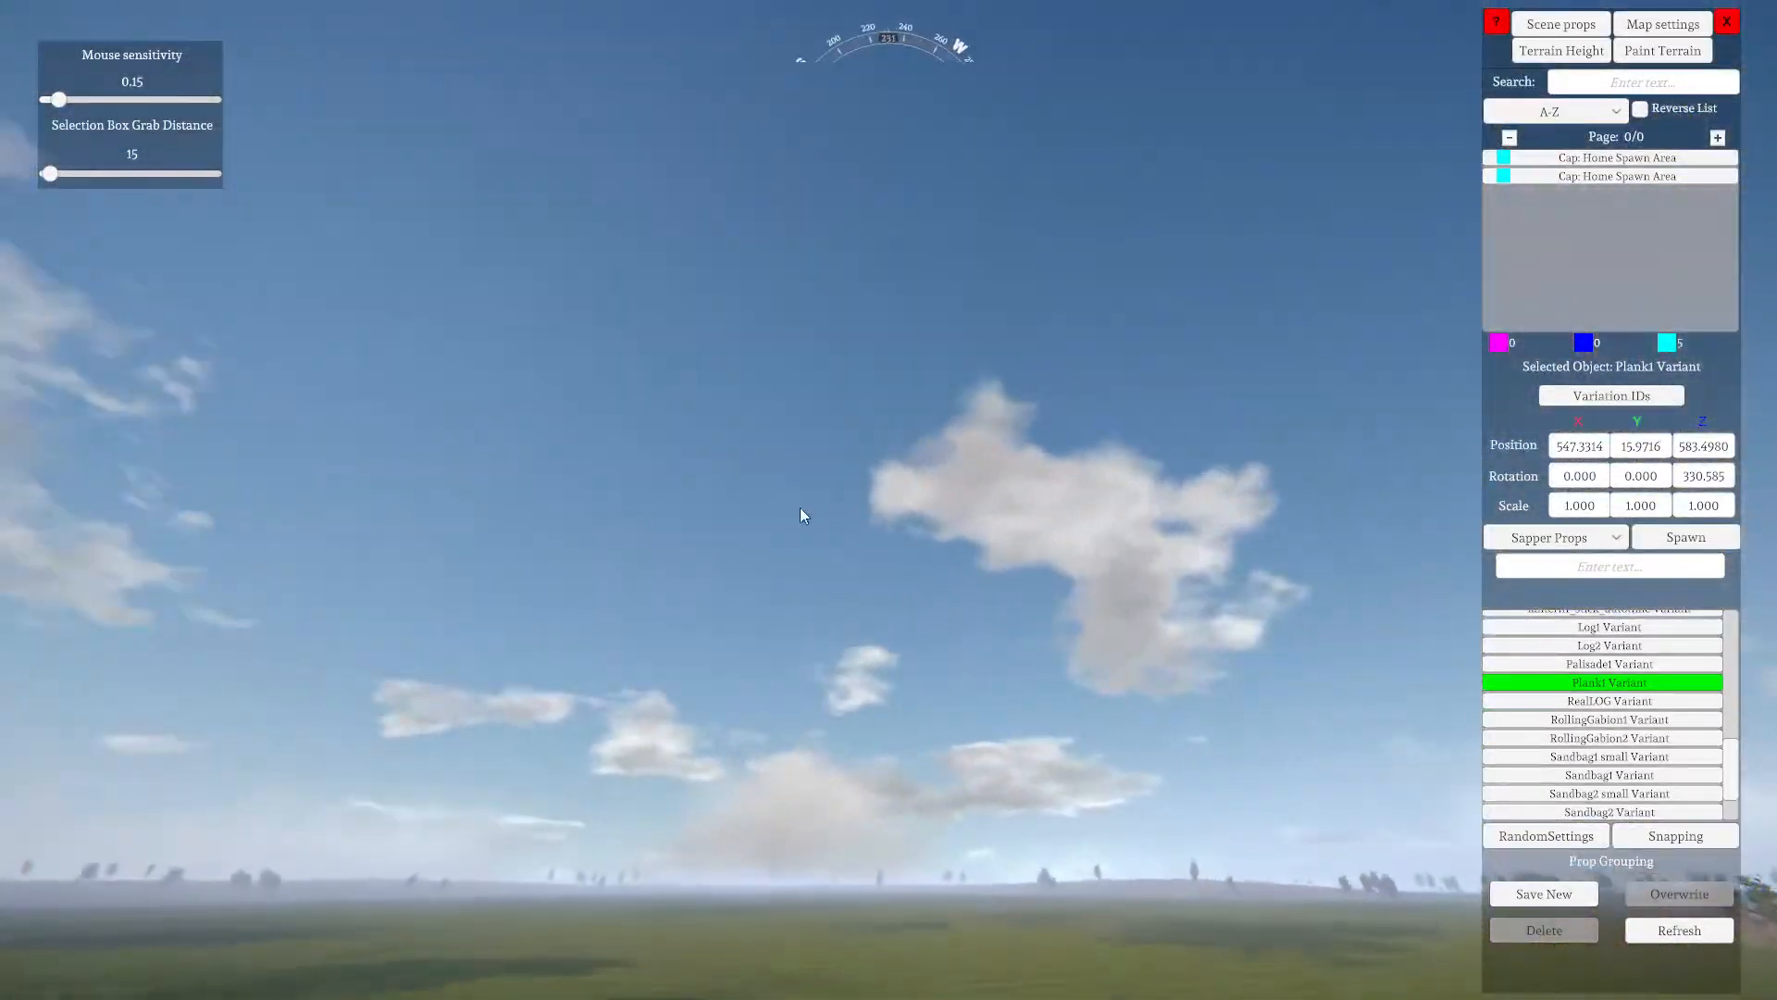
right_drag(1000, 457, 181, 911)
right_drag(271, 867, 1627, 835)
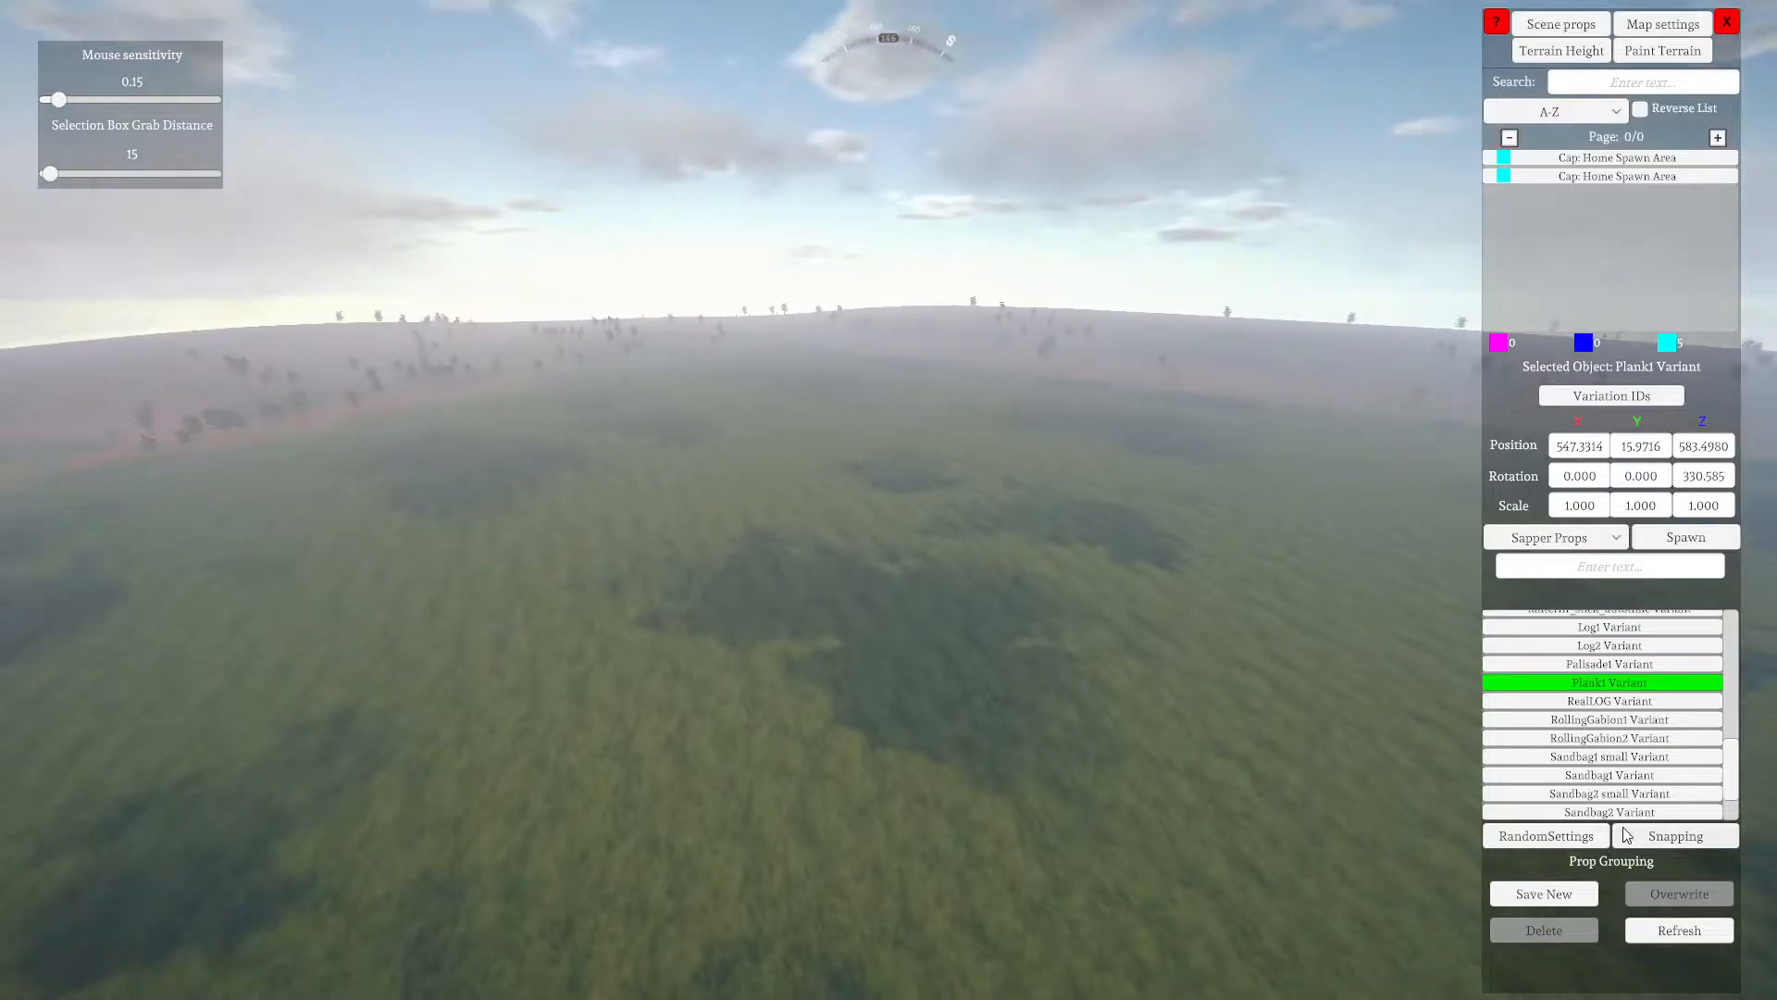
right_drag(584, 858, 671, 776)
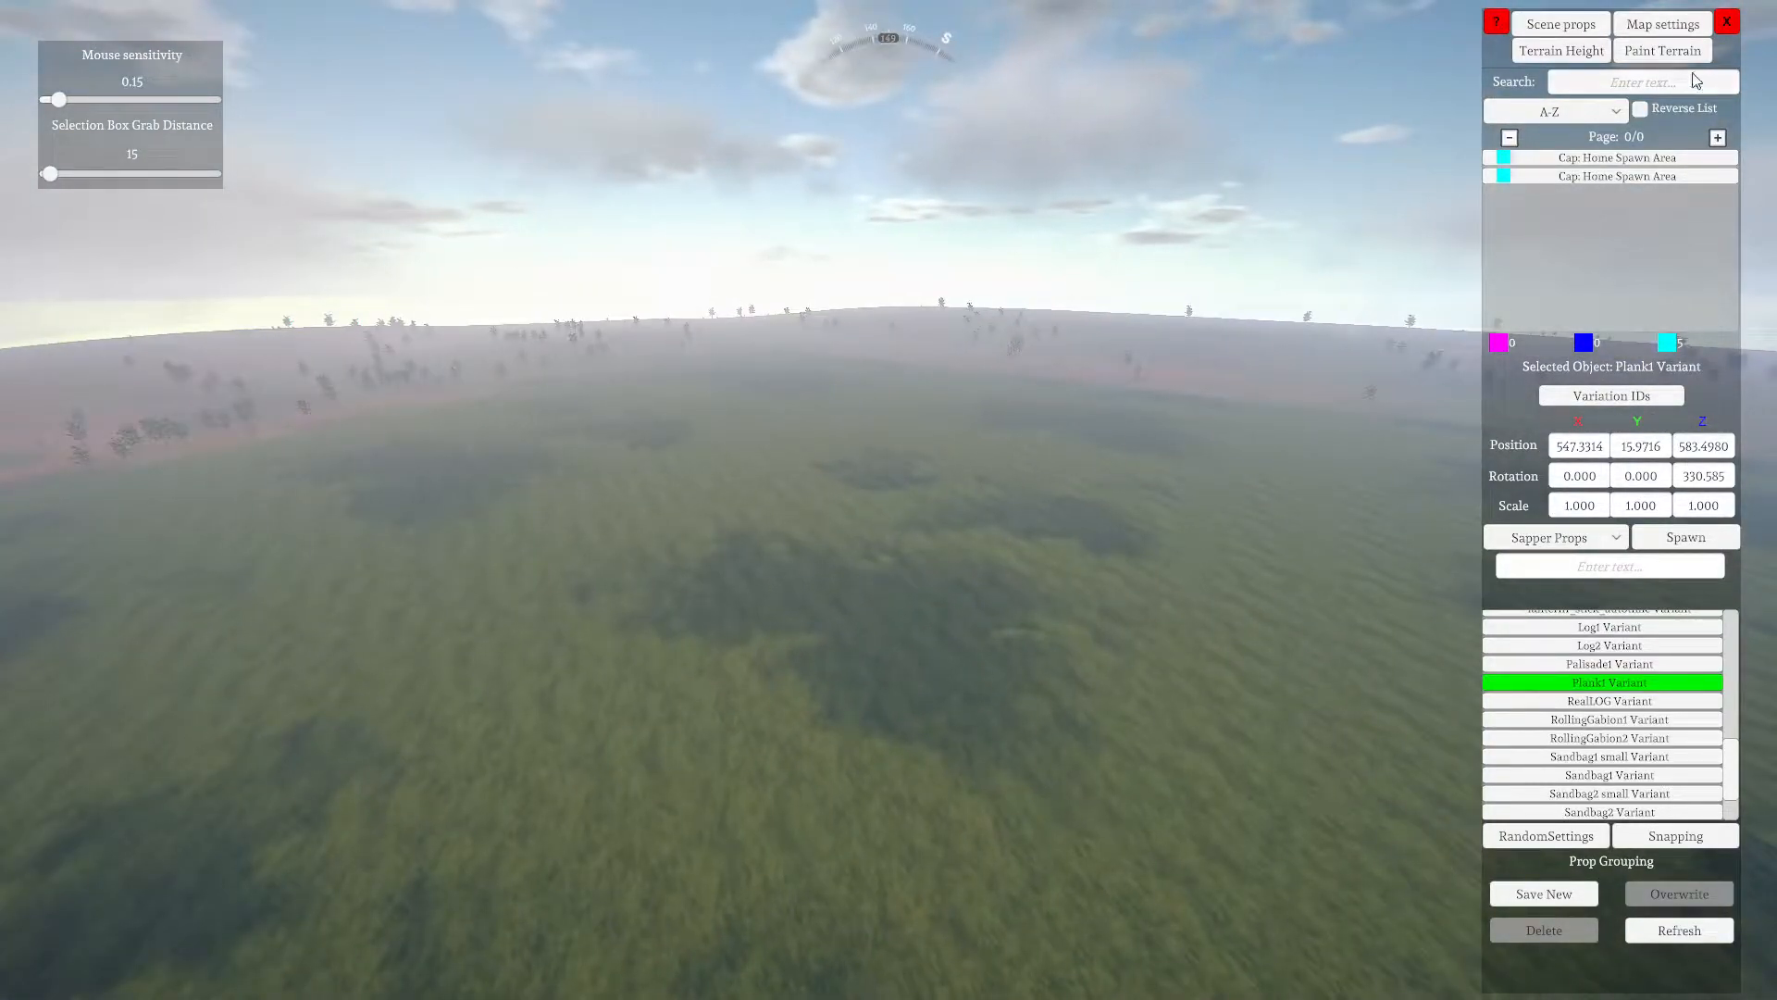
right_drag(880, 568, 1107, 777)
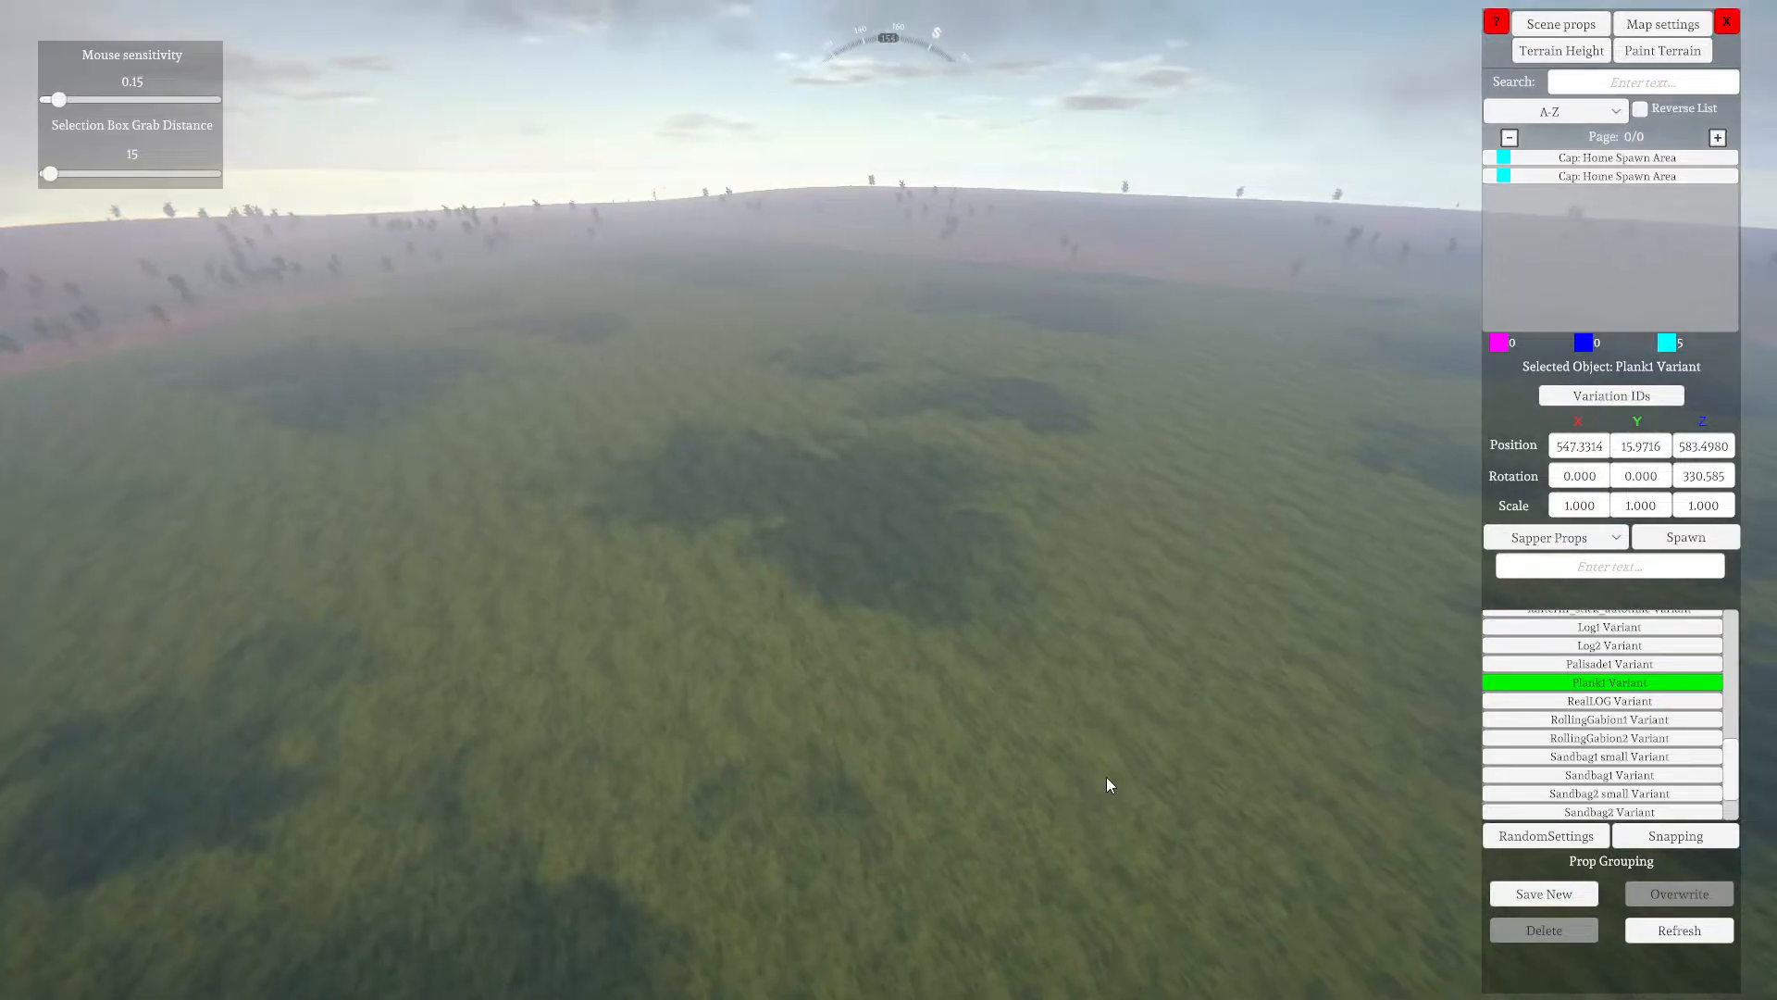
click(1665, 55)
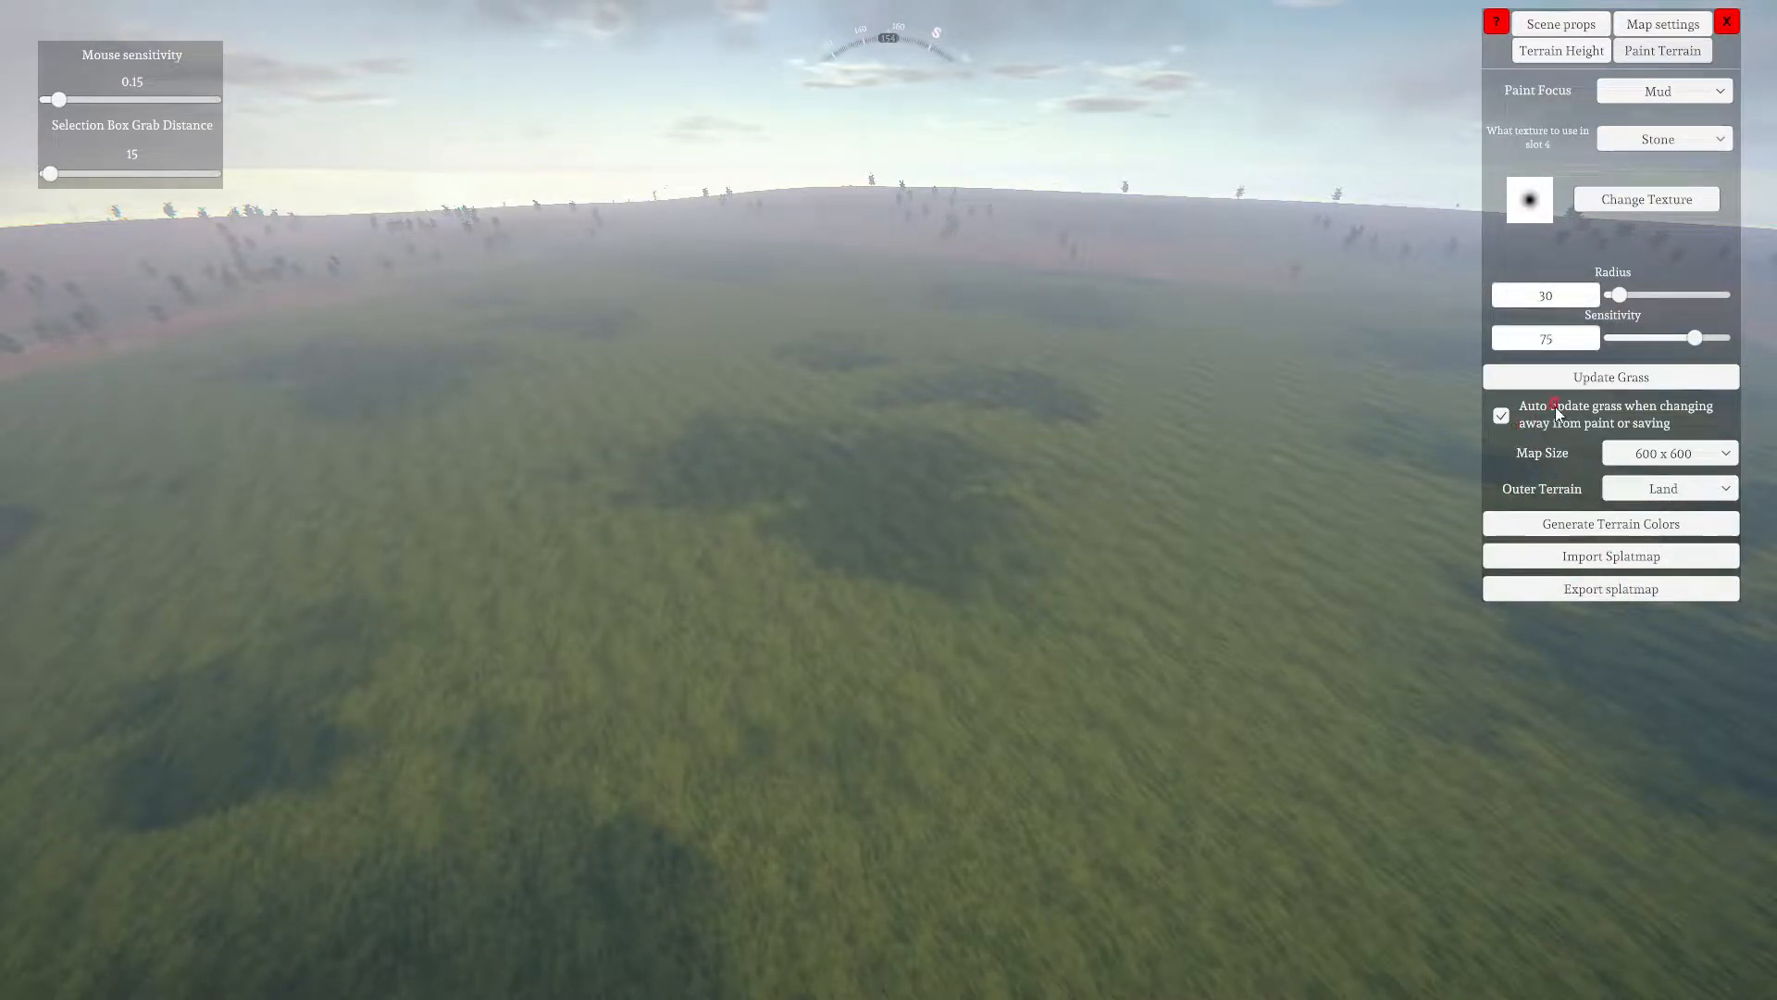
click(1598, 377)
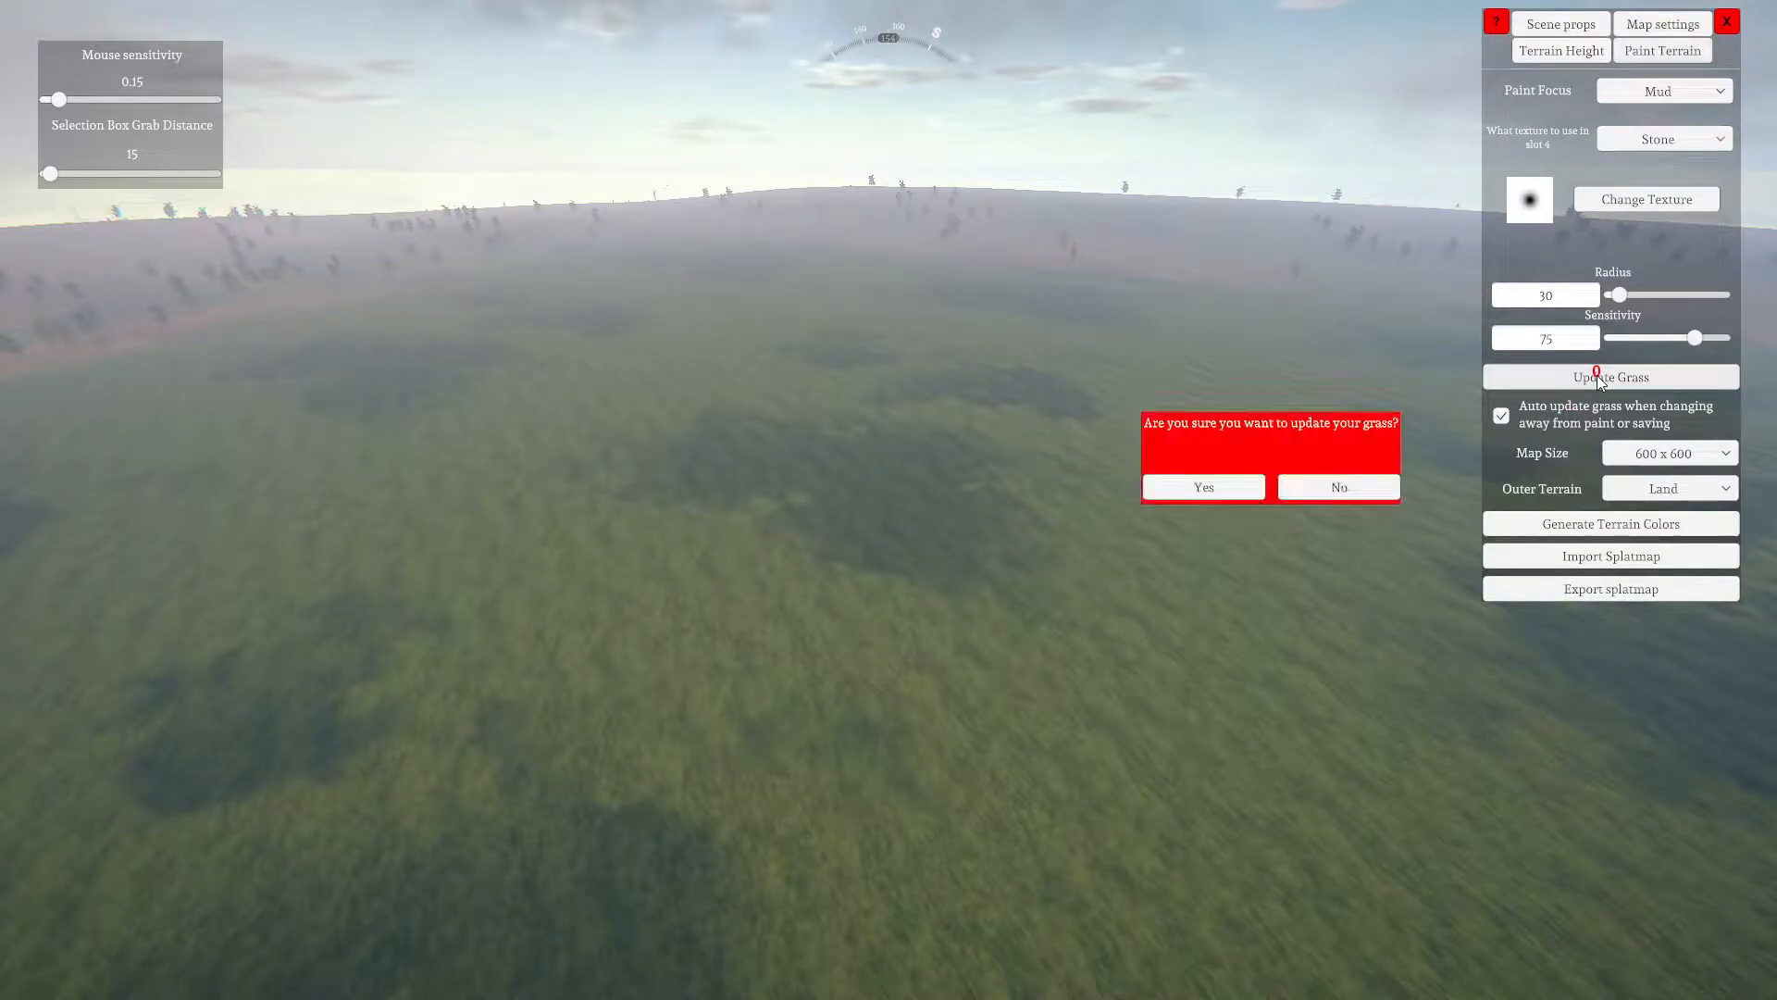
click(1365, 484)
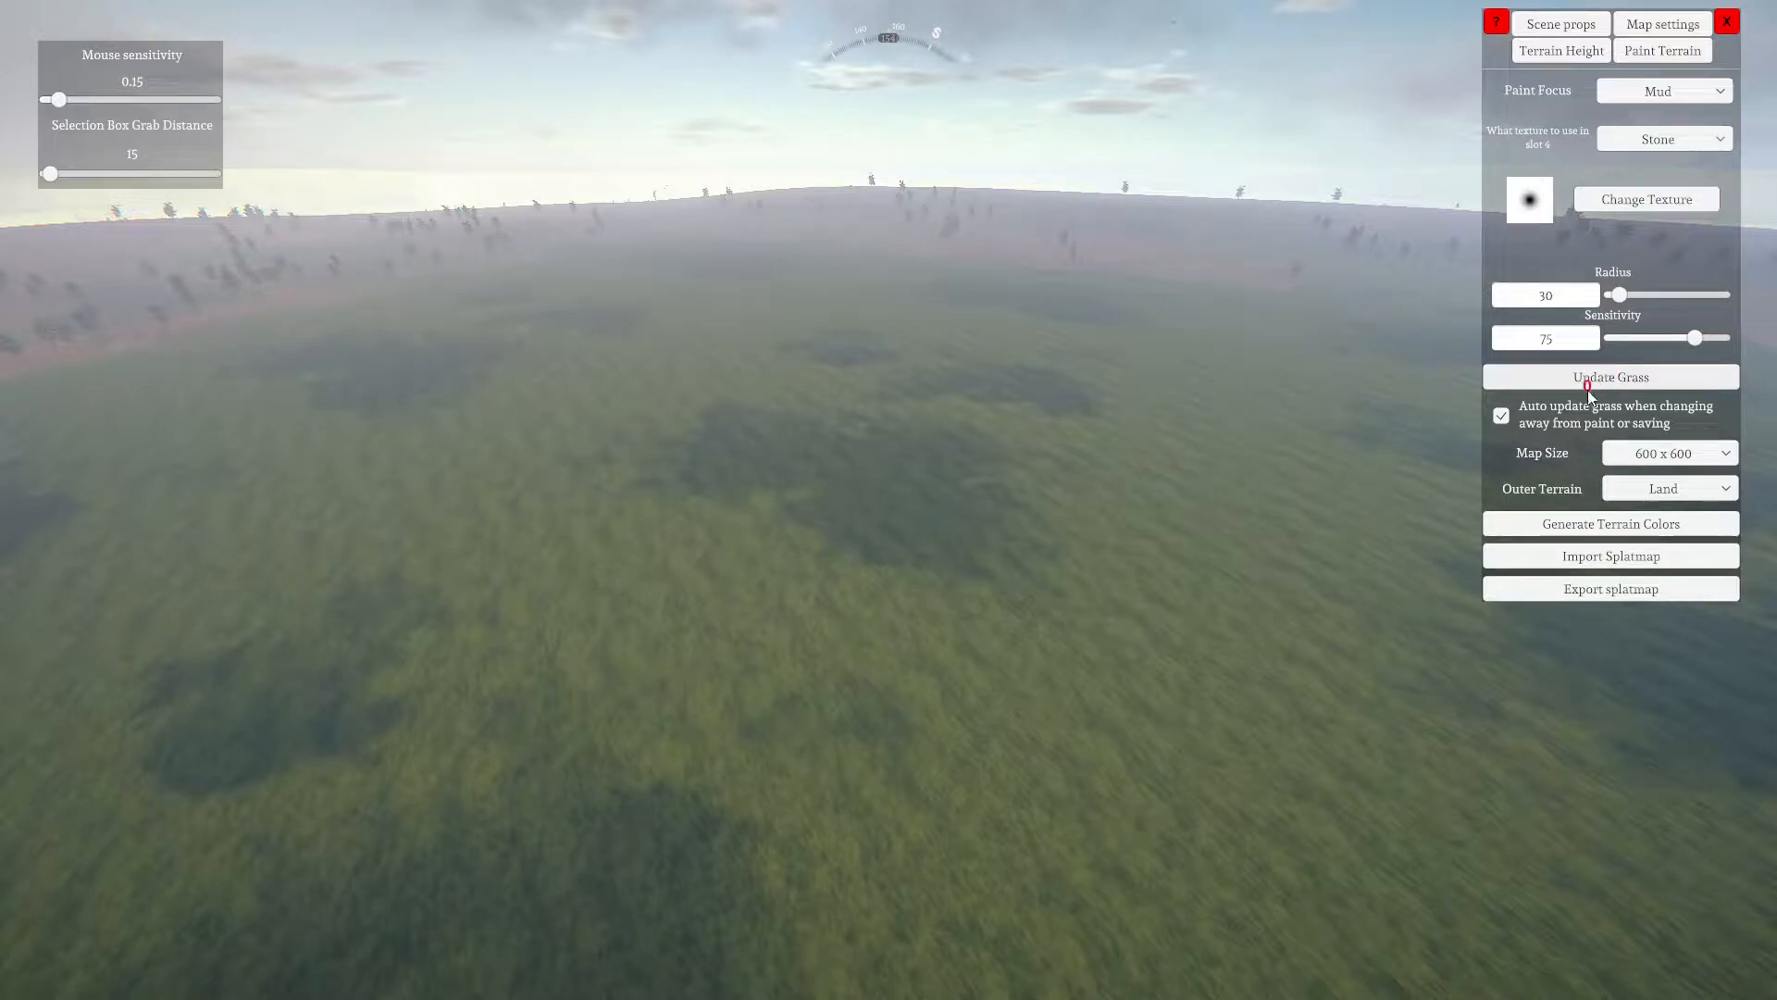
Raise a broad area of the grassy terrain with the Raise Terrain brush at radius 319
right_drag(1005, 376, 0, 509)
right_drag(1031, 730, 4, 3)
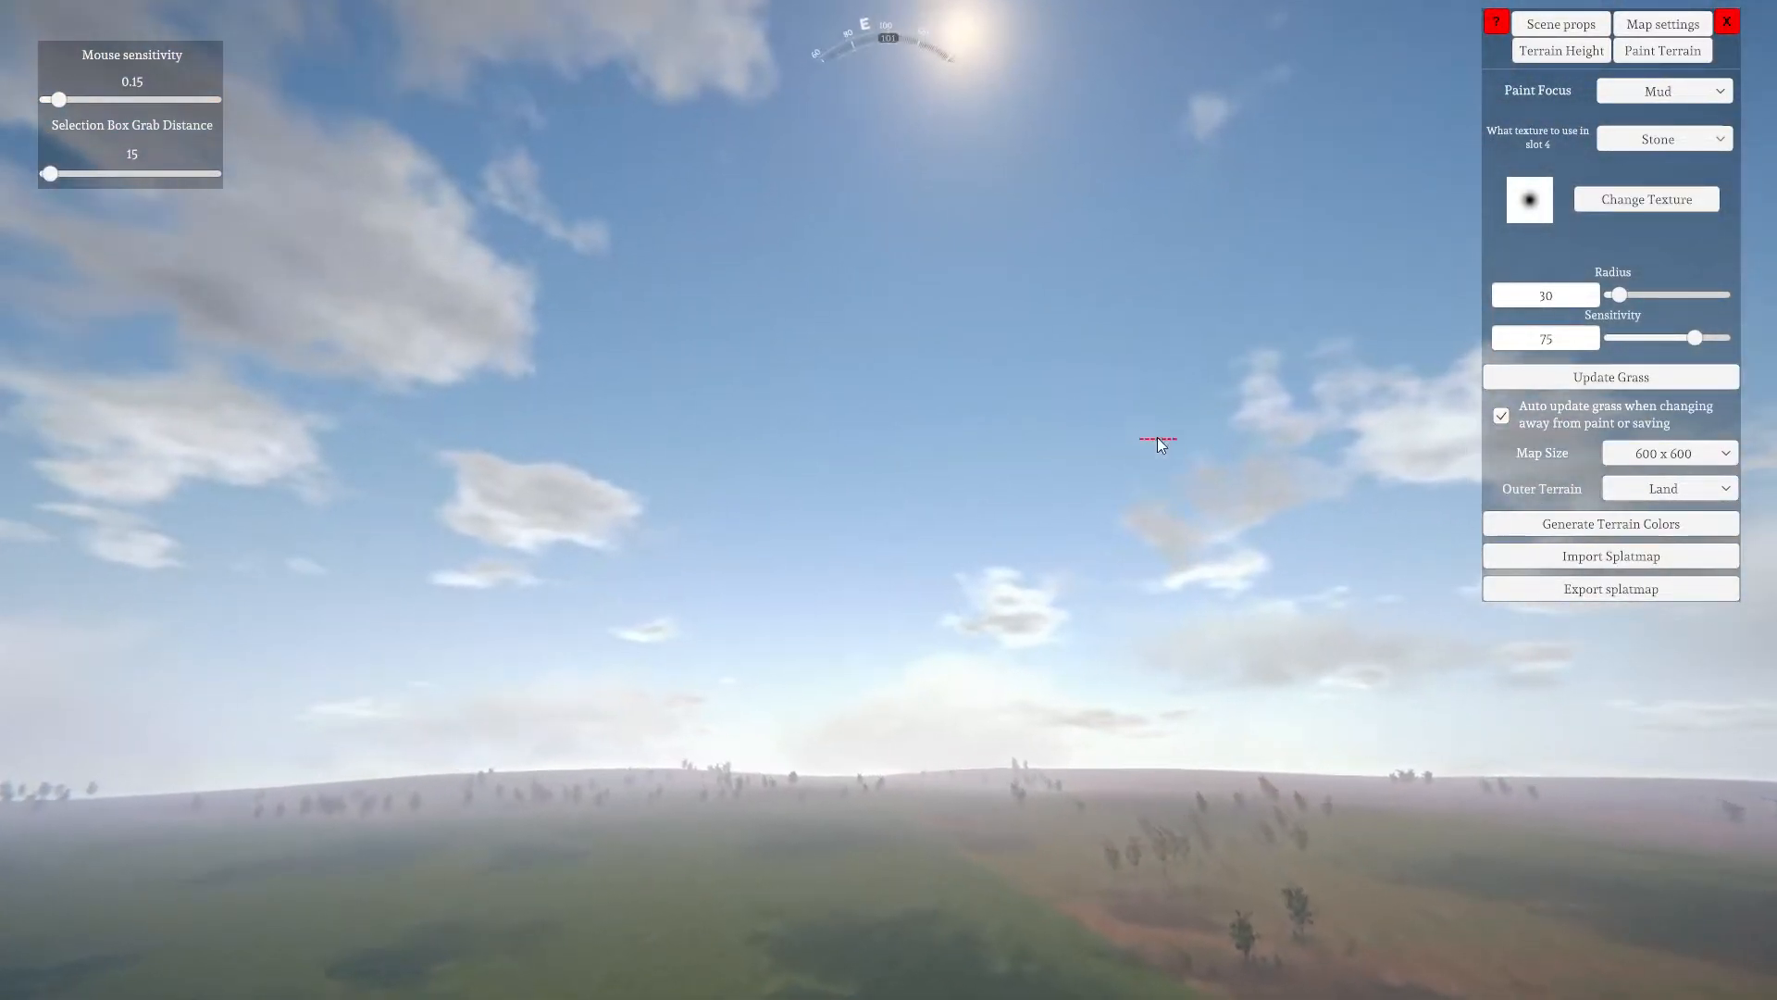
right_drag(1154, 446, 70, 970)
mouse_move(994, 559)
right_down()
mouse_move(1008, 242)
mouse_move(872, 492)
mouse_move(1131, 659)
mouse_move(1338, 720)
mouse_move(1275, 741)
mouse_move(1379, 981)
right_up()
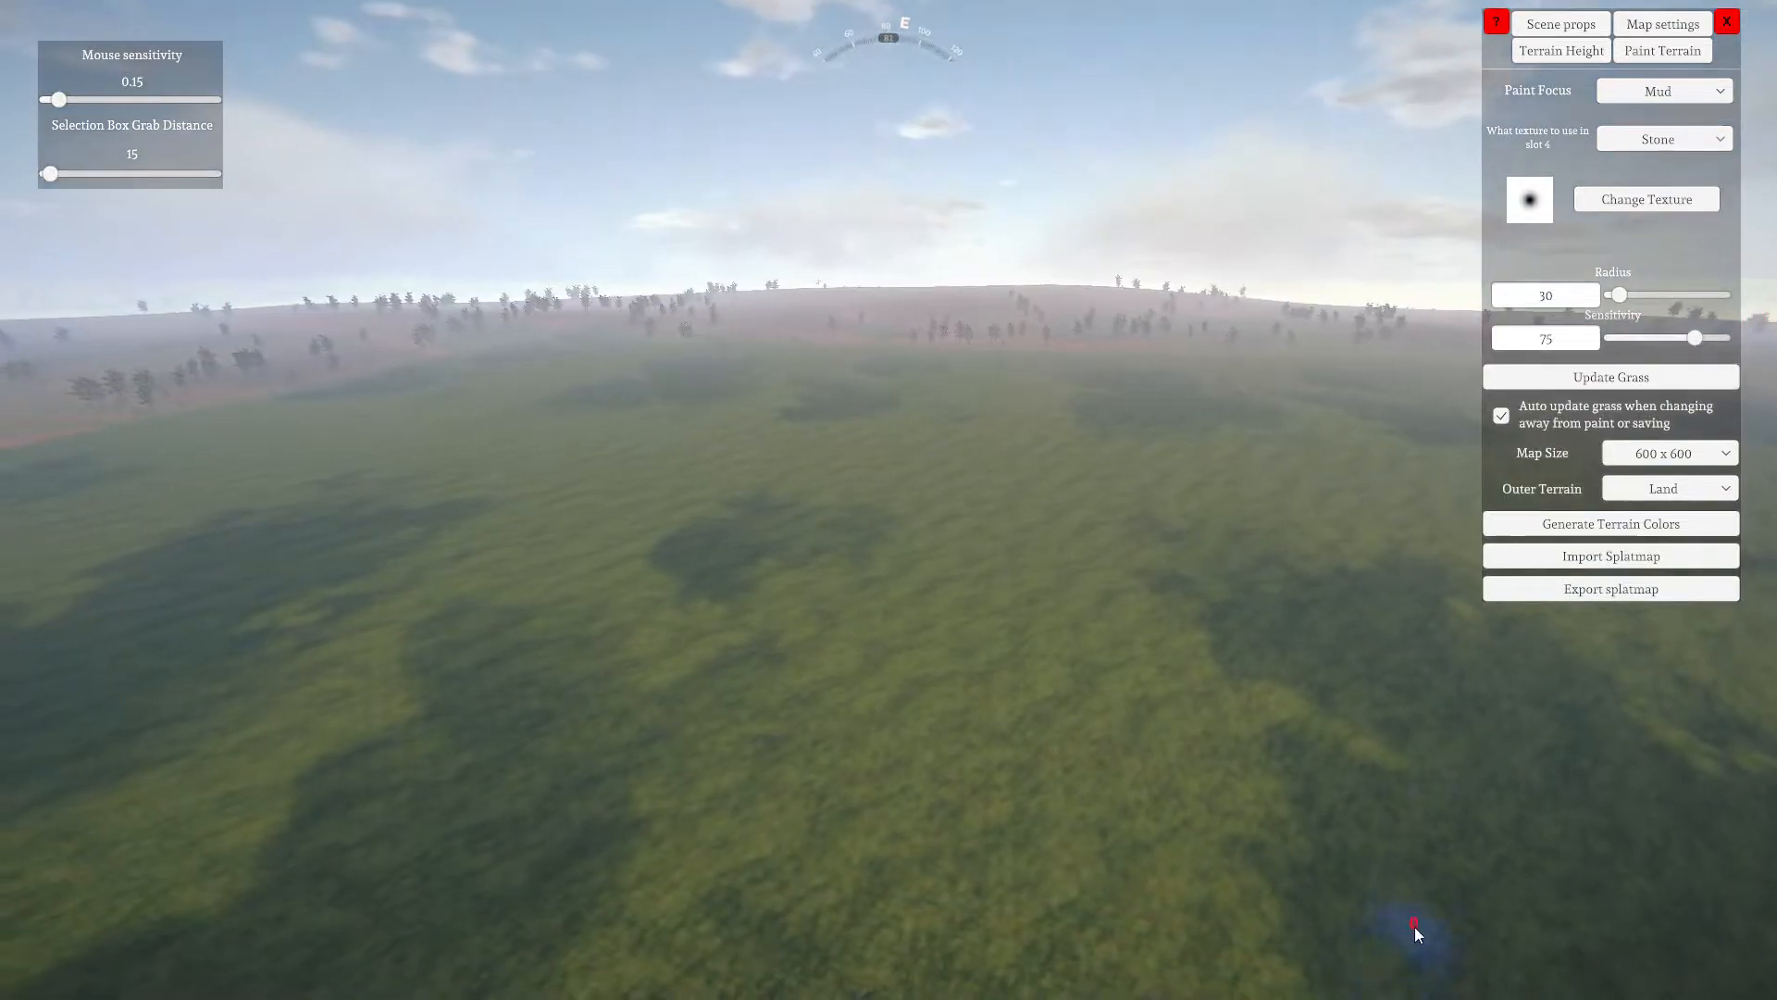
right_drag(1415, 907, 526, 354)
right_drag(1255, 252, 1391, 228)
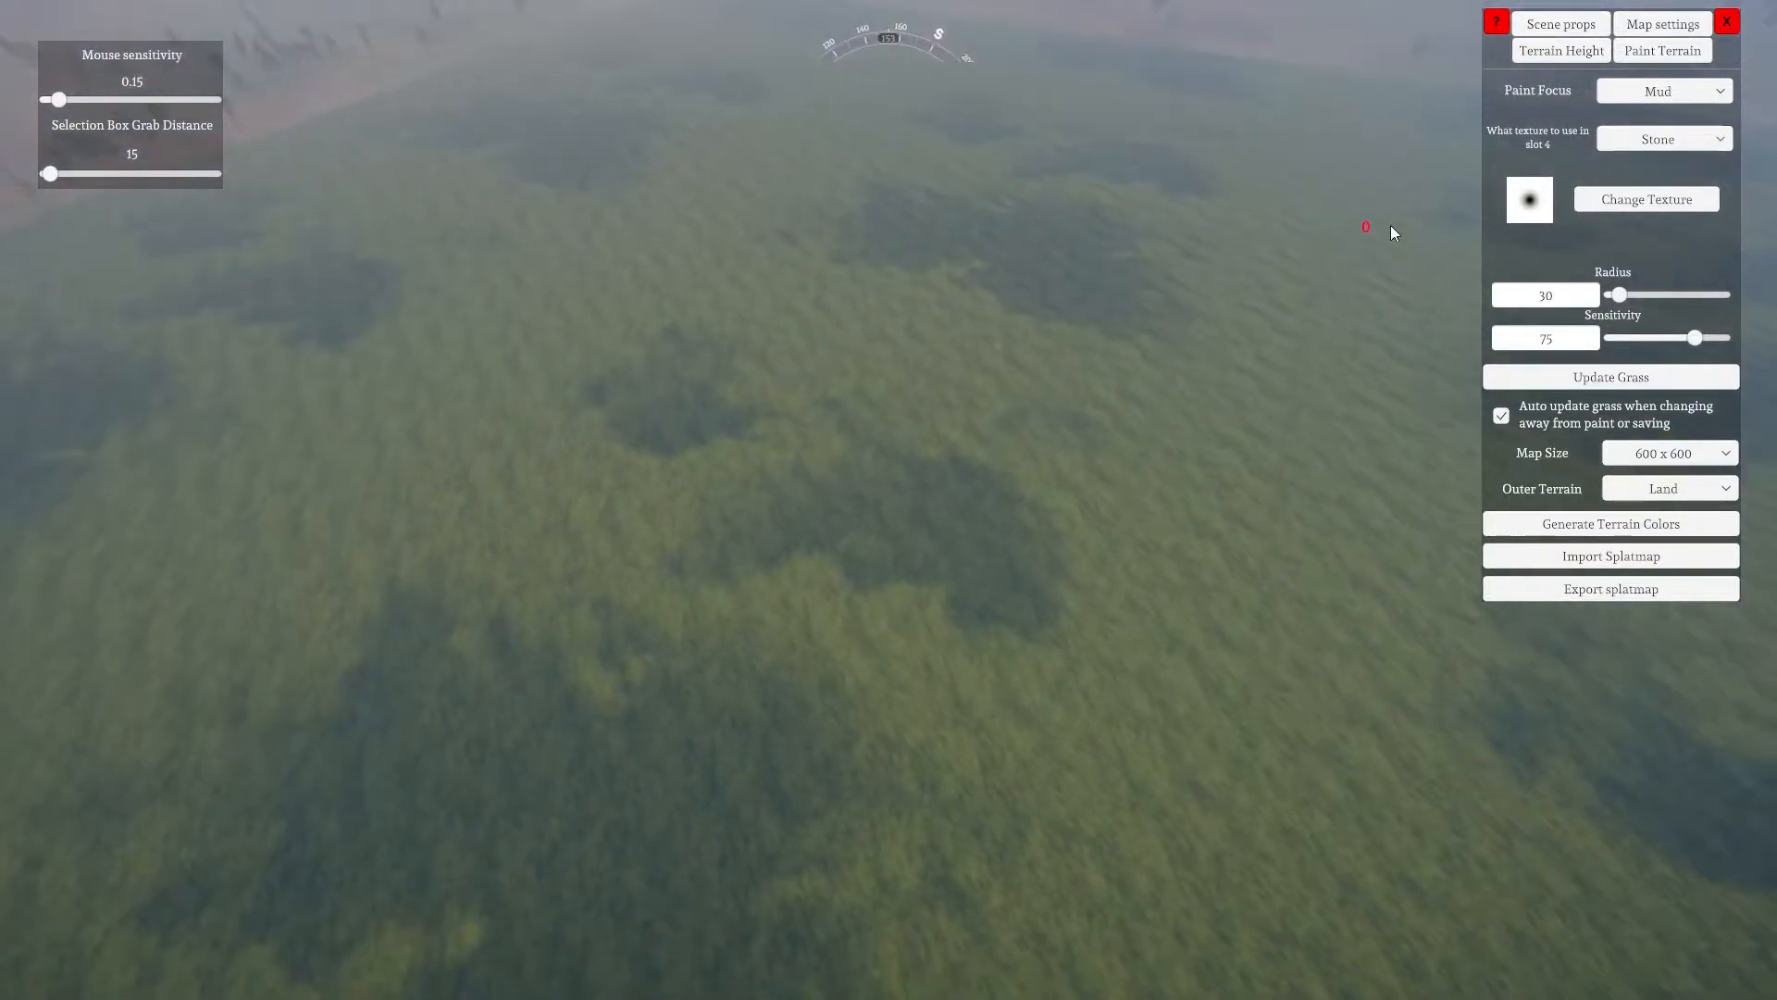
click(1571, 53)
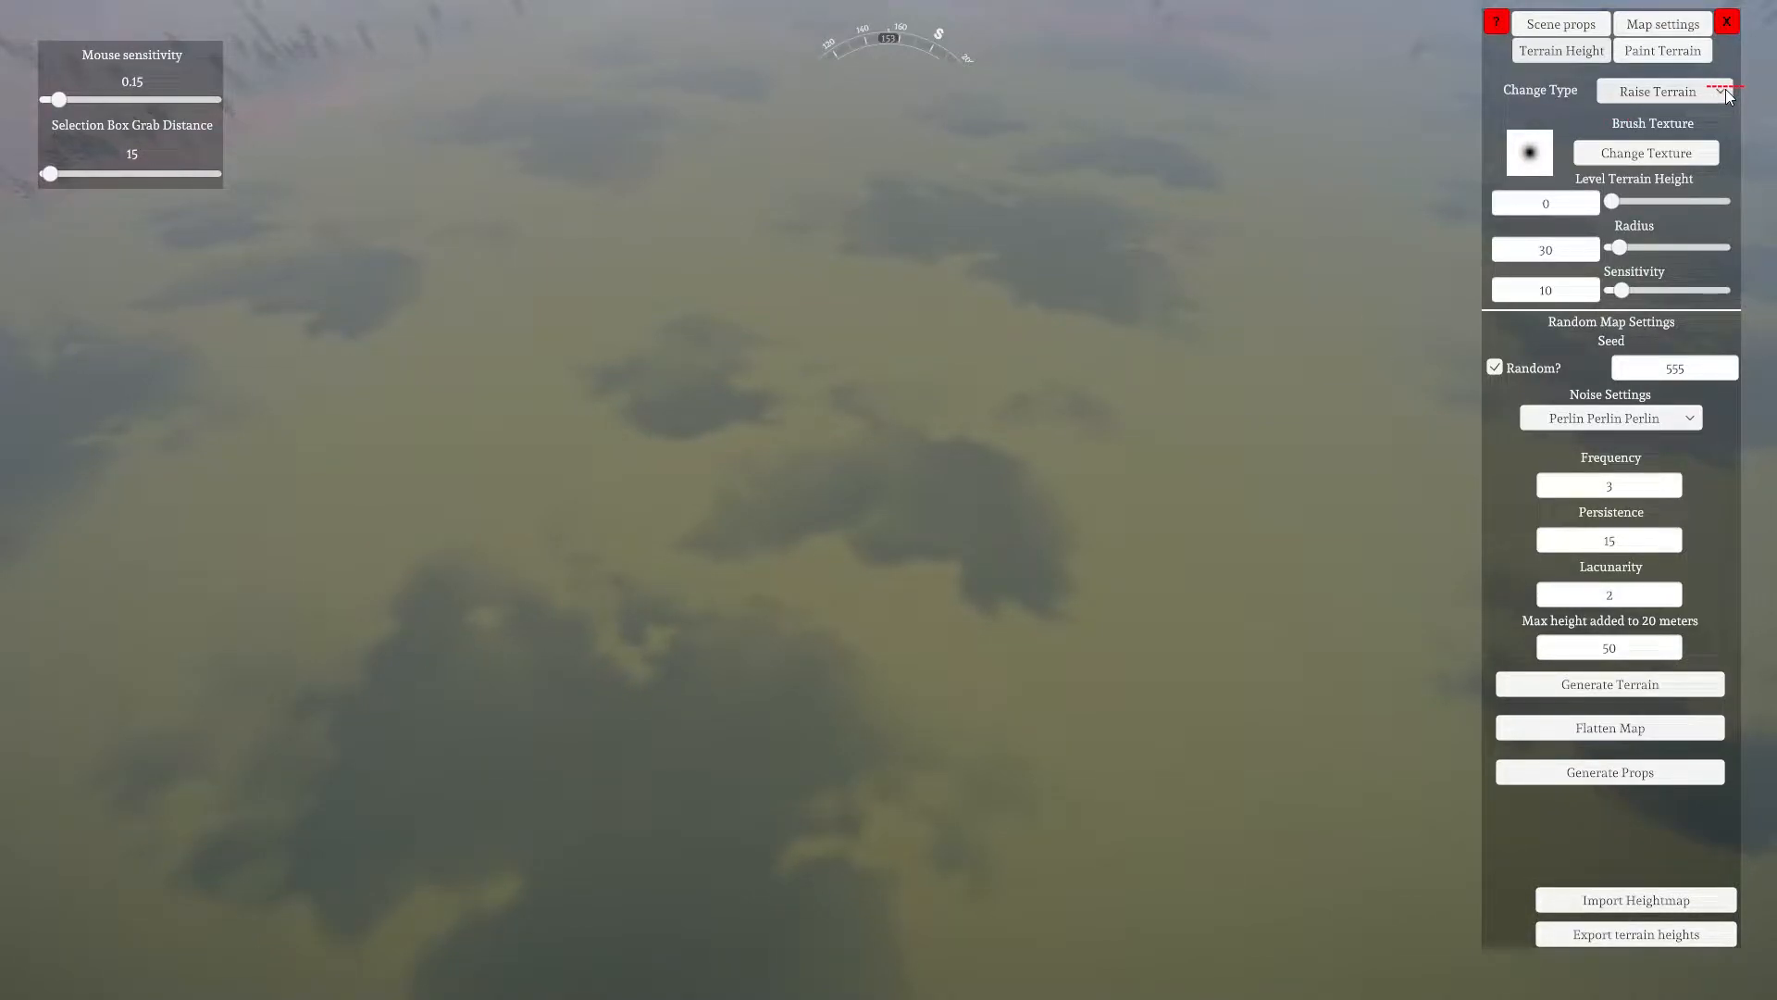
mouse_move(827, 509)
right_down()
mouse_move(653, 692)
mouse_move(680, 774)
mouse_move(775, 431)
mouse_move(765, 398)
mouse_move(583, 976)
mouse_move(976, 657)
mouse_move(983, 453)
mouse_move(949, 459)
right_up()
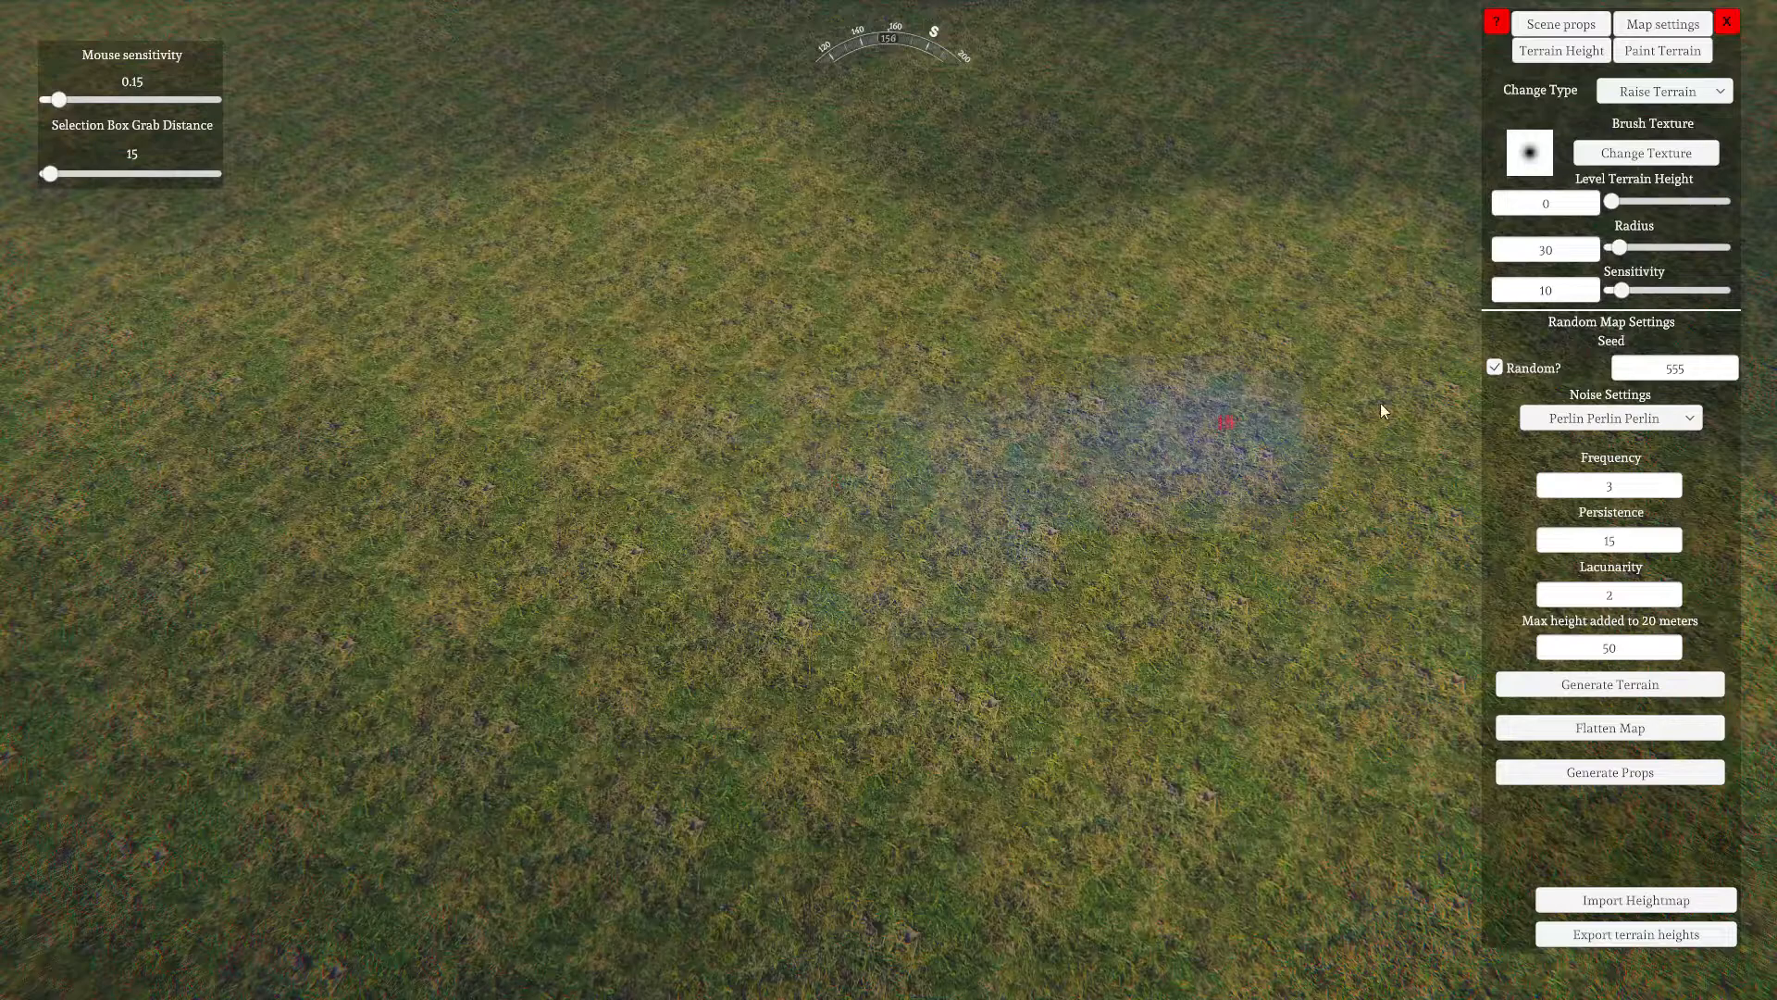
drag(1622, 248, 1700, 250)
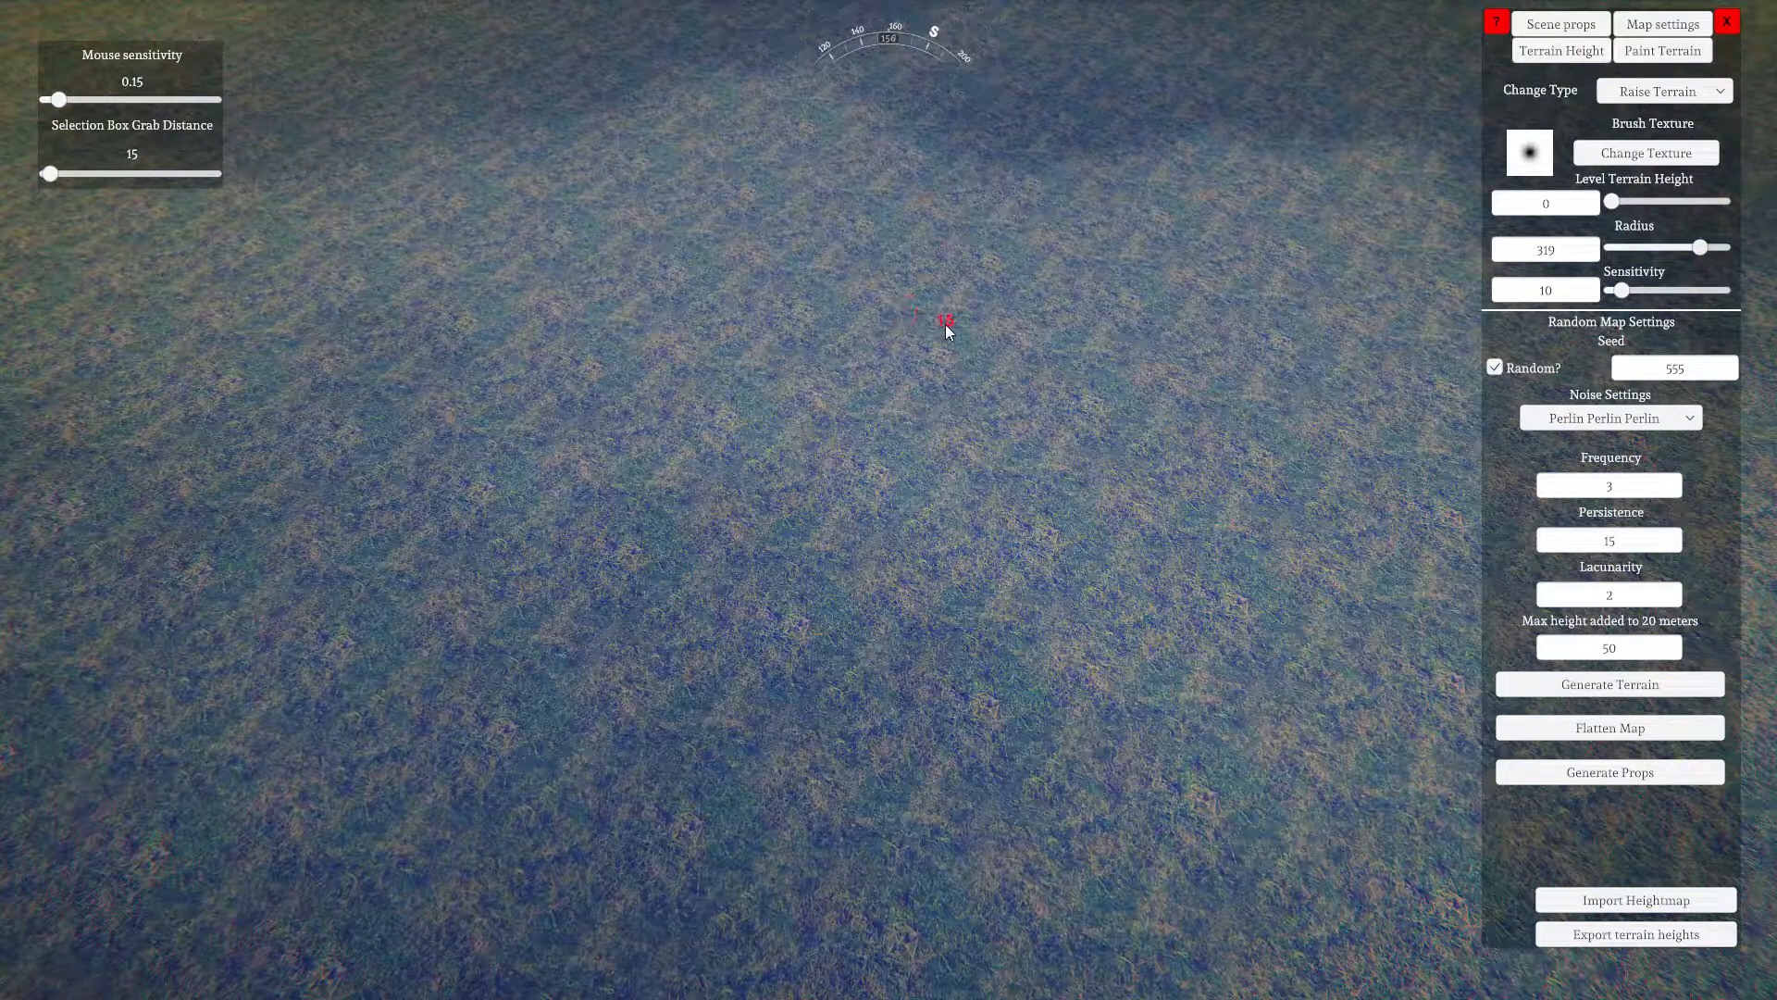
mouse_move(945, 326)
mouse_down()
mouse_move(943, 342)
mouse_move(1023, 286)
mouse_up()
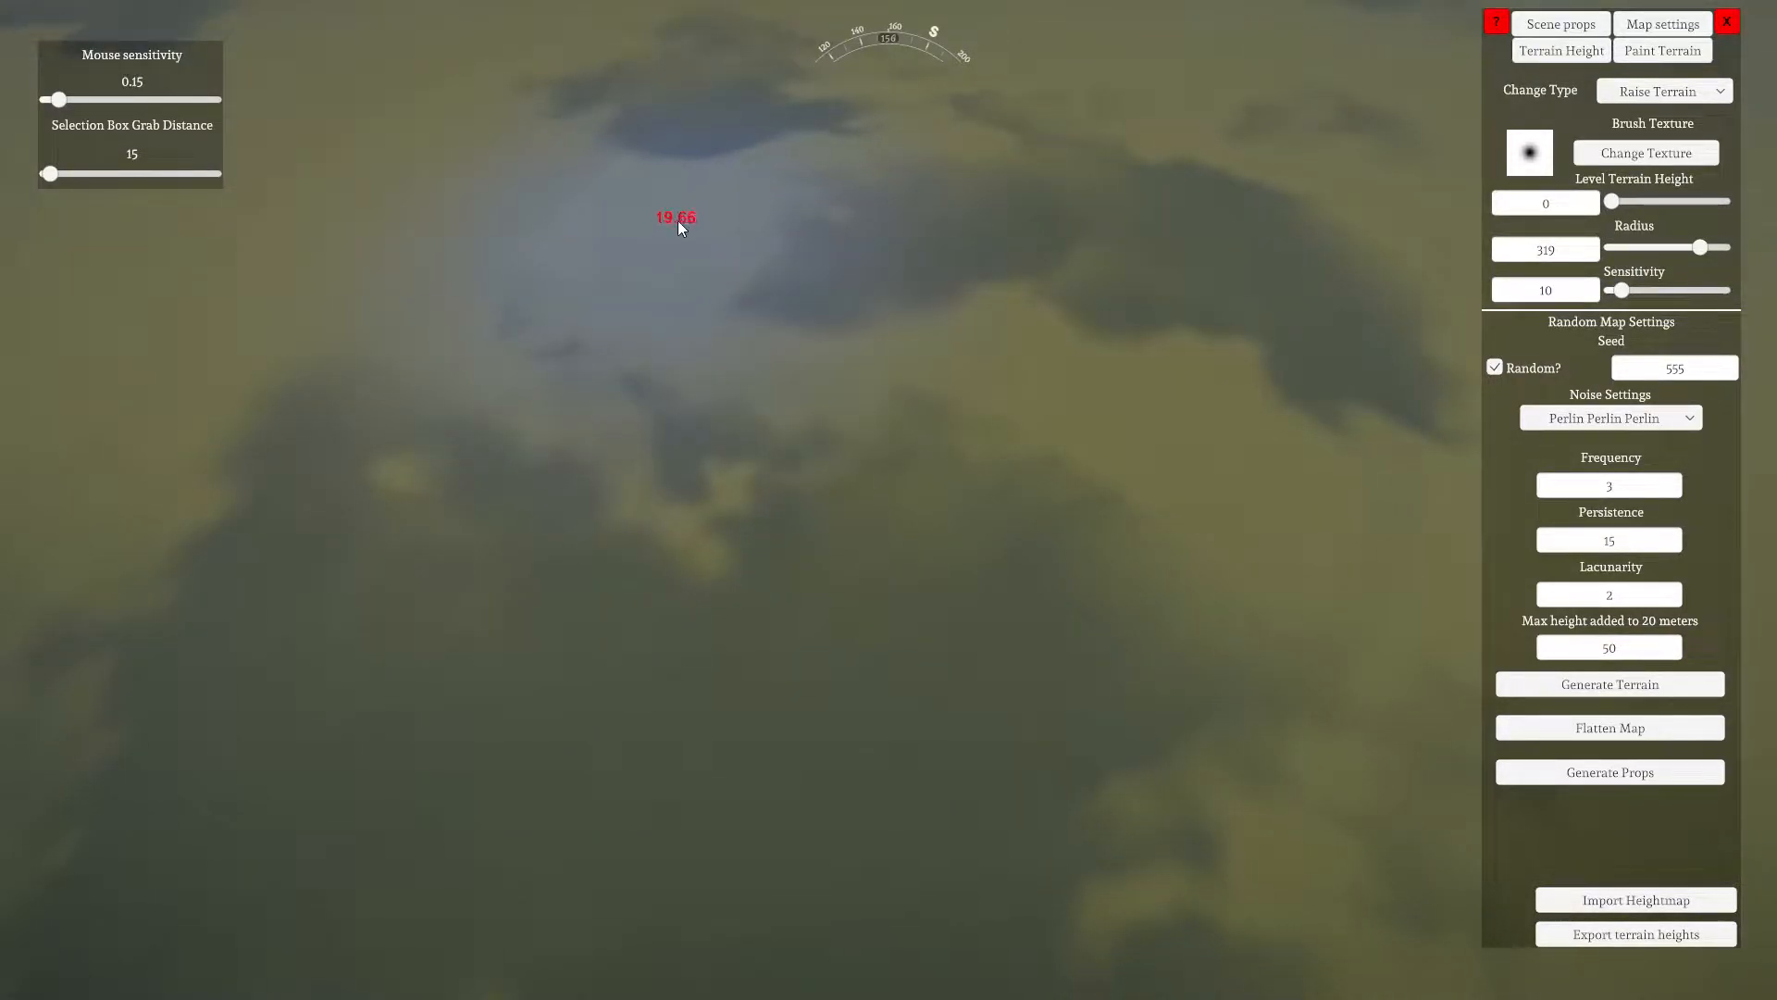
Lower the raised ground with the Lower Terrain brush at radius 319
right_drag(677, 221, 851, 5)
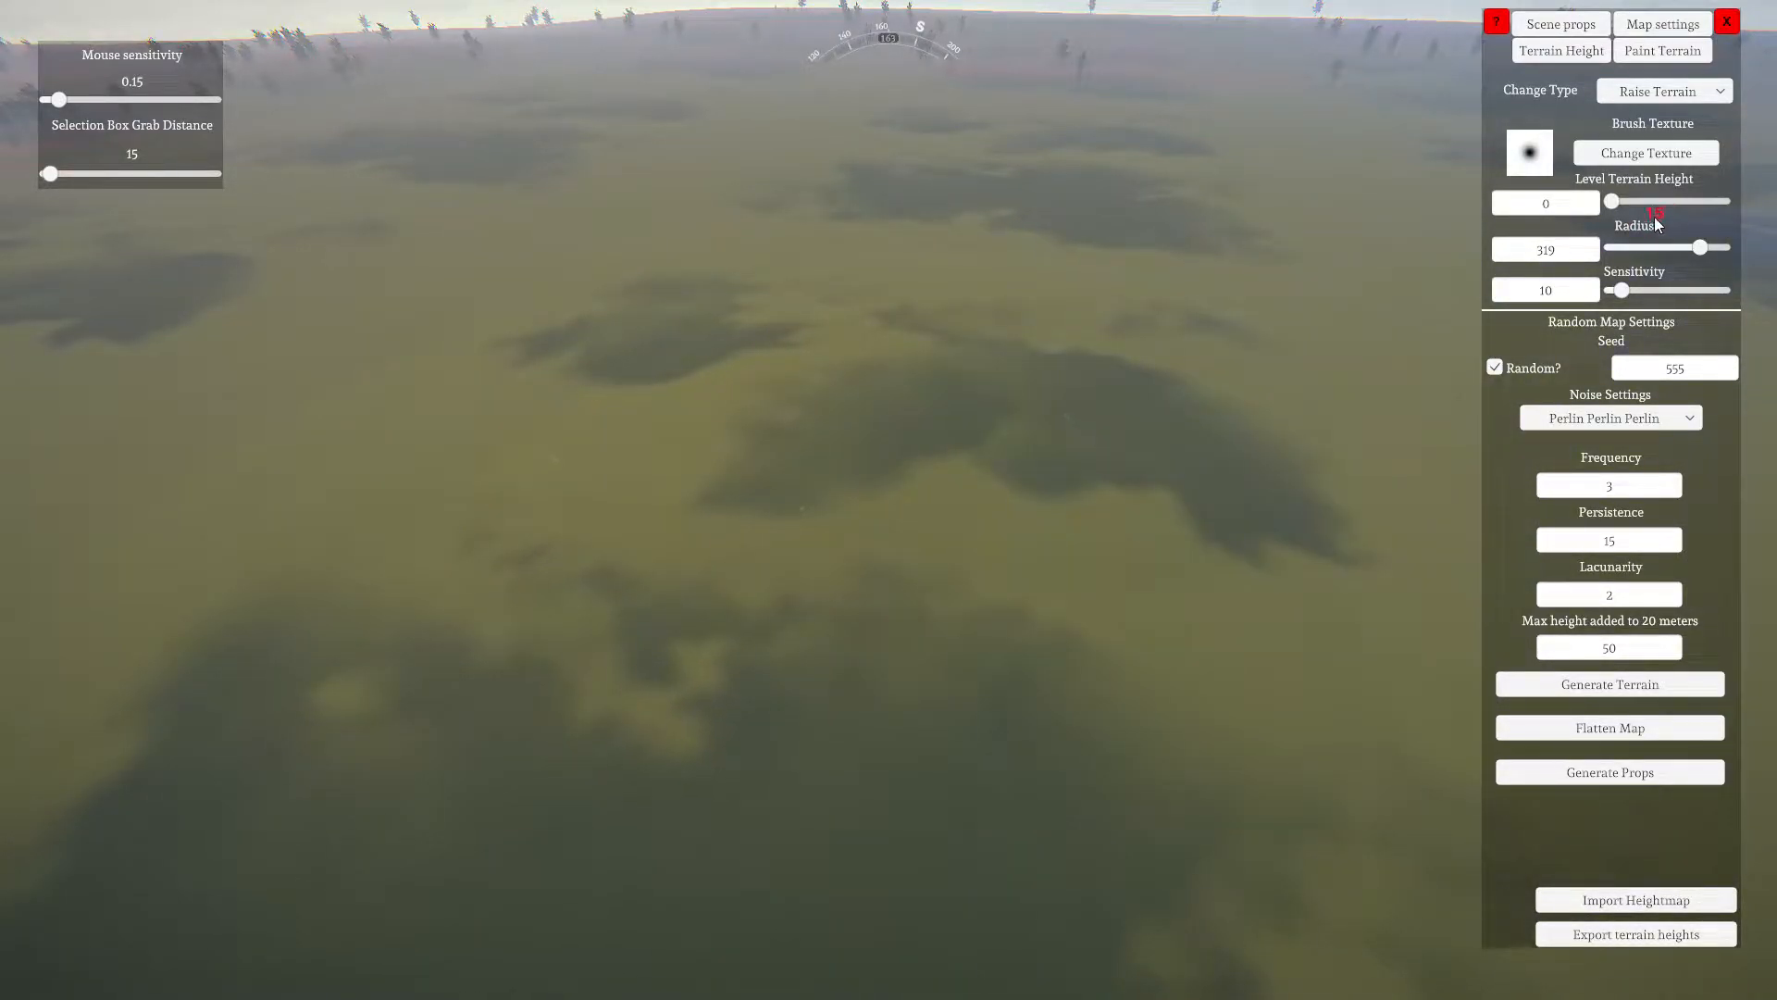
click(1722, 94)
click(1669, 135)
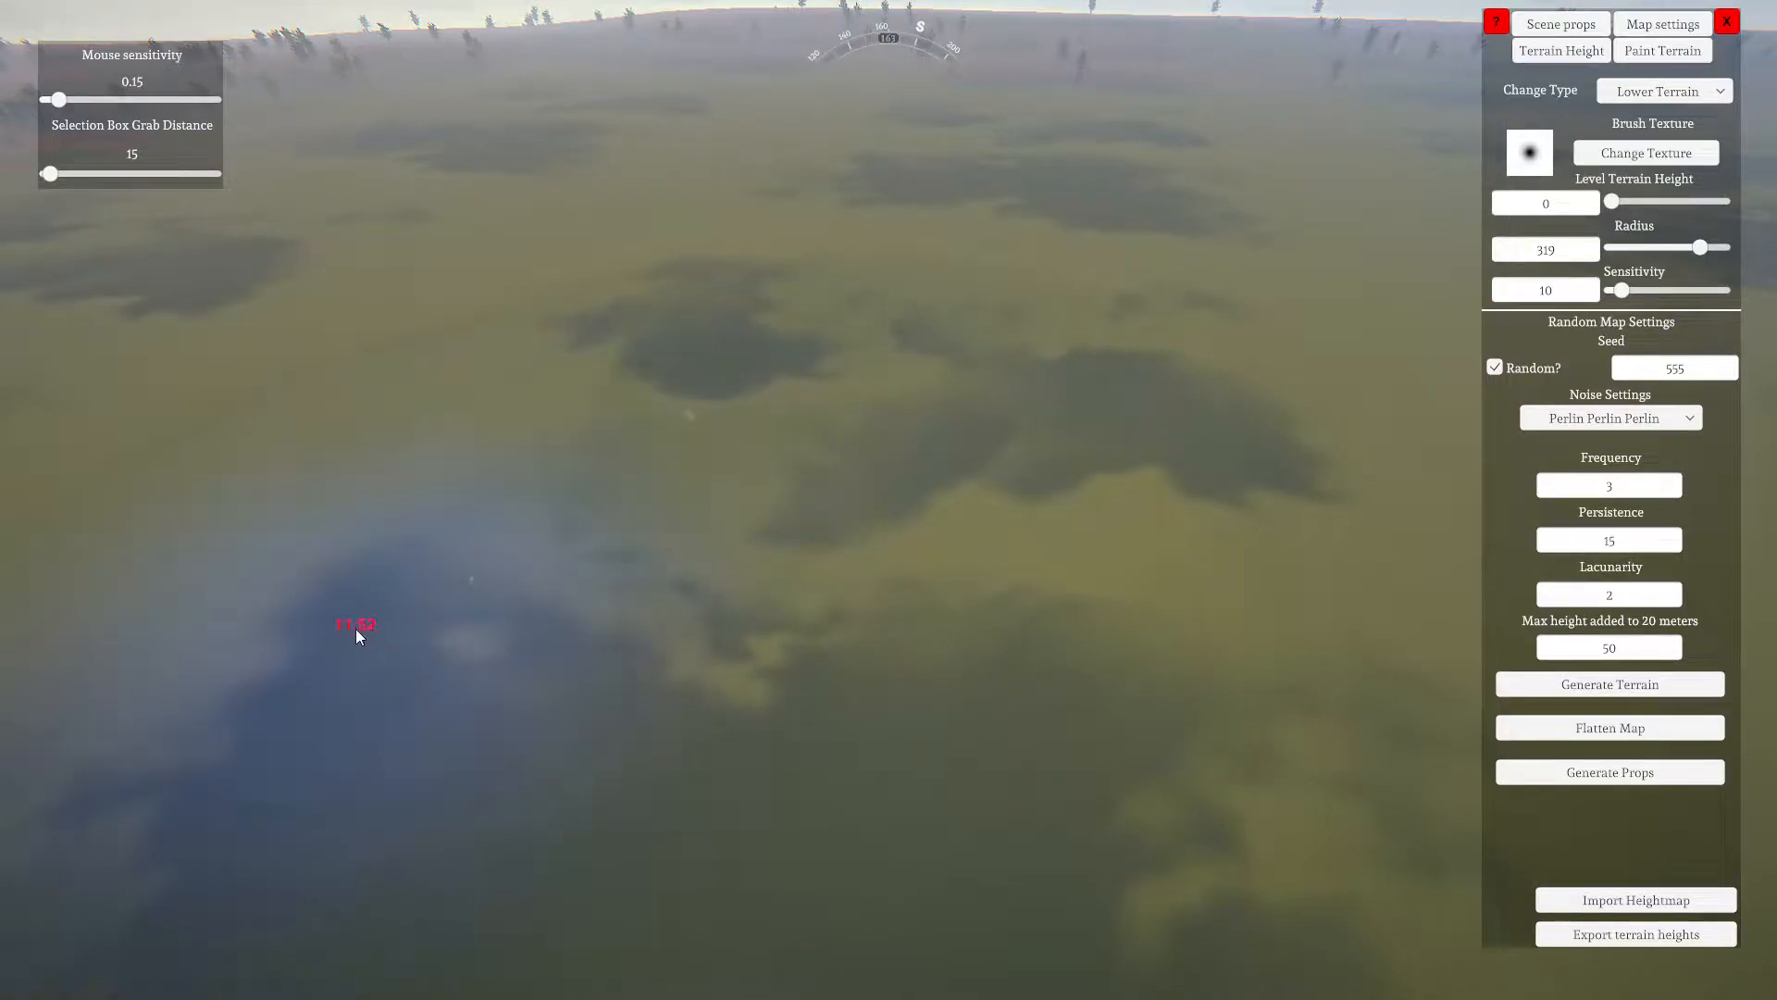
mouse_move(580, 608)
right_down()
mouse_move(1046, 650)
mouse_move(1090, 629)
right_up()
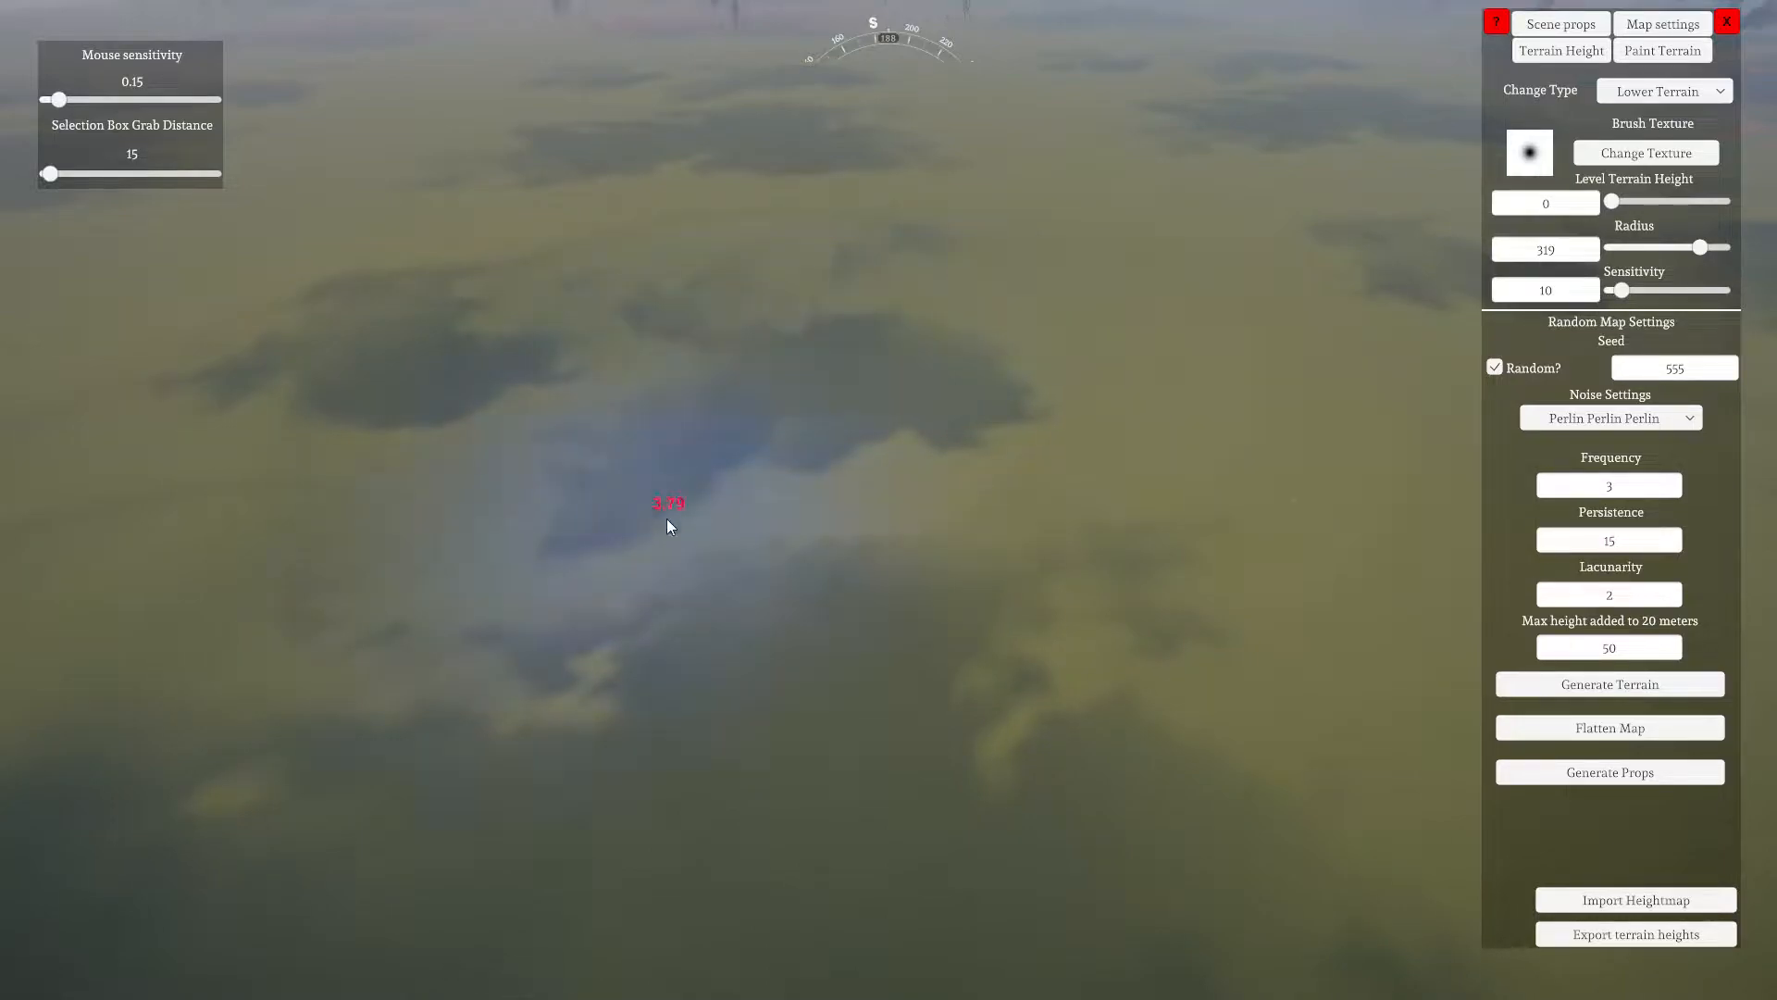
mouse_move(673, 635)
right_down()
mouse_move(711, 528)
mouse_move(2, 313)
right_up()
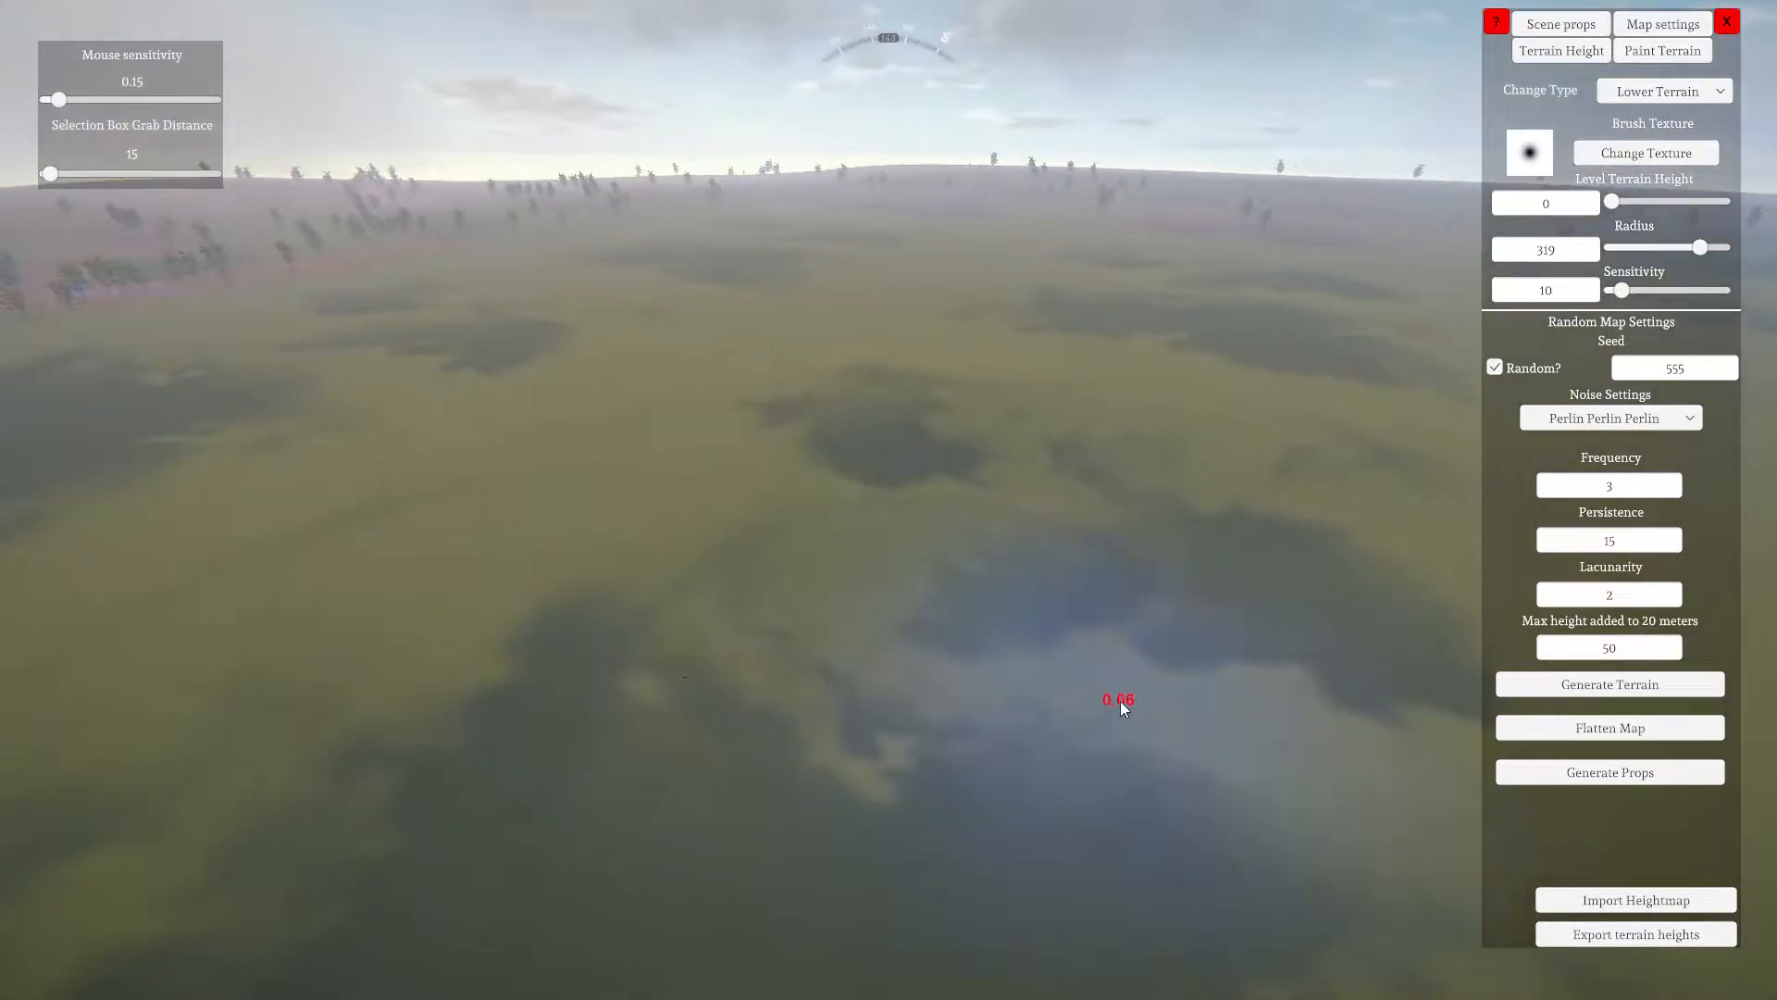
mouse_move(1119, 706)
right_down()
mouse_move(68, 746)
mouse_move(67, 712)
right_up()
mouse_move(1016, 832)
right_down()
mouse_move(252, 841)
mouse_move(853, 946)
mouse_move(1721, 996)
mouse_move(1216, 998)
mouse_move(1759, 996)
mouse_move(1563, 917)
right_up()
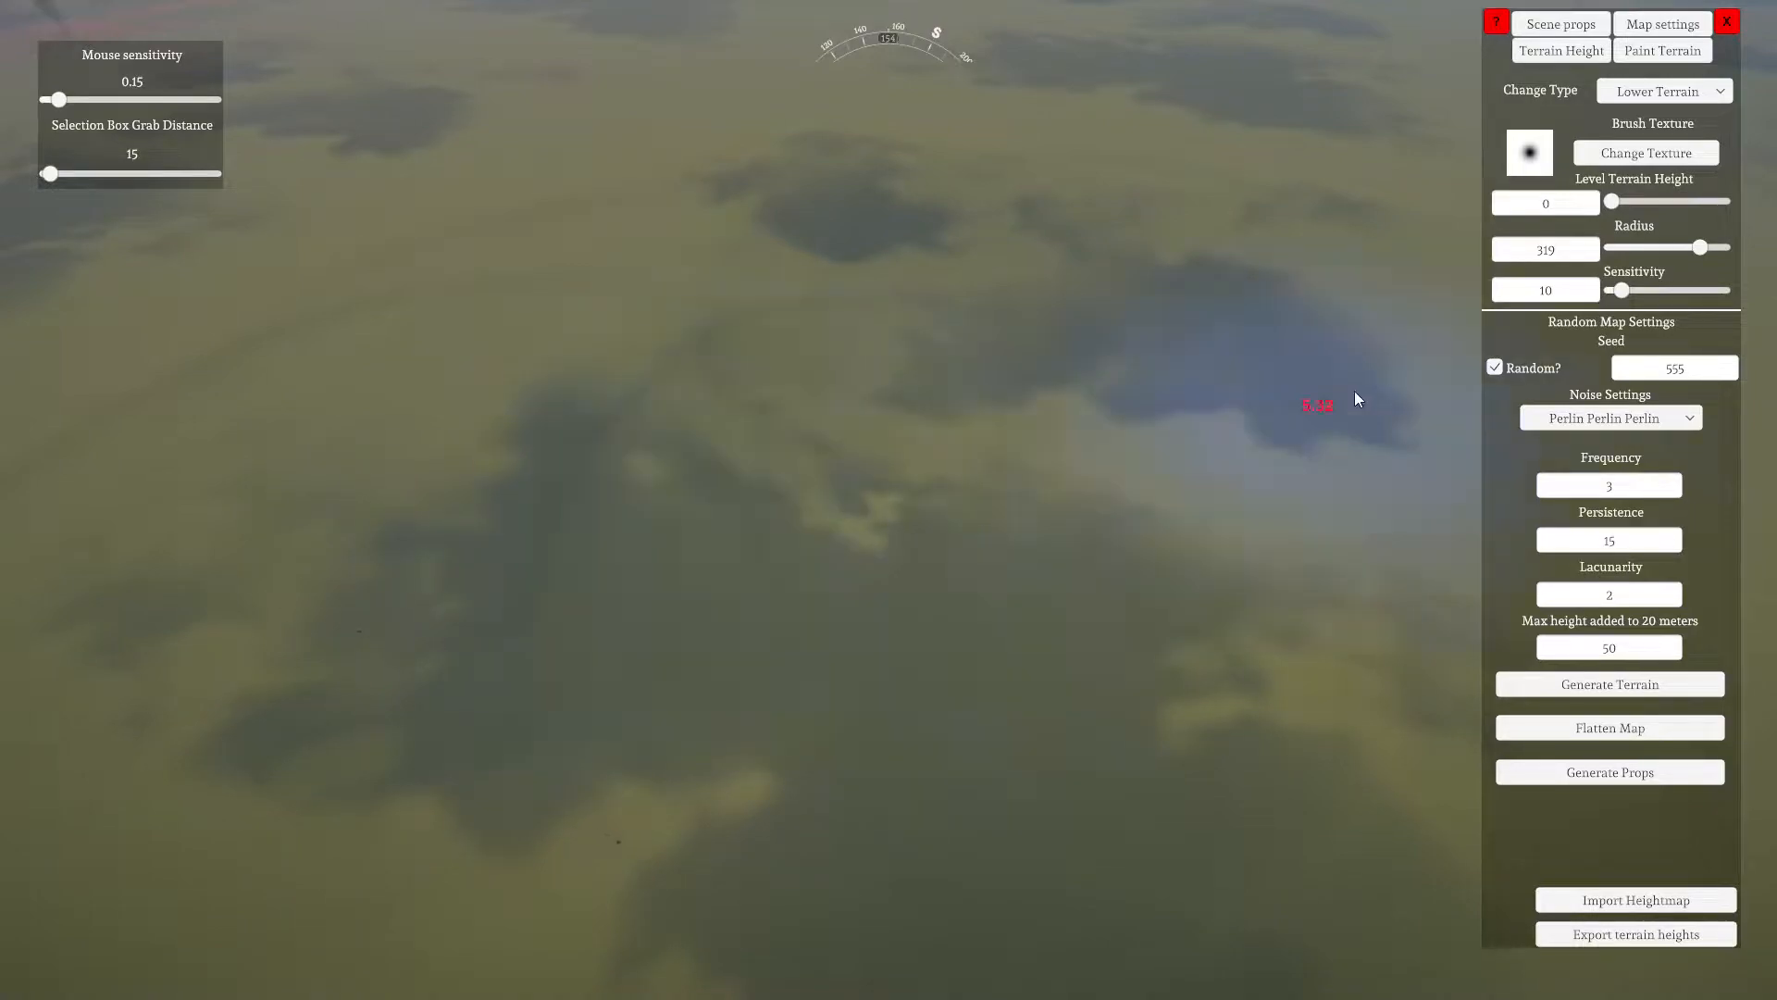
Raise a cluster of small hills and one tall peak with the Raise Terrain brush at radius 30
click(1722, 97)
click(1672, 117)
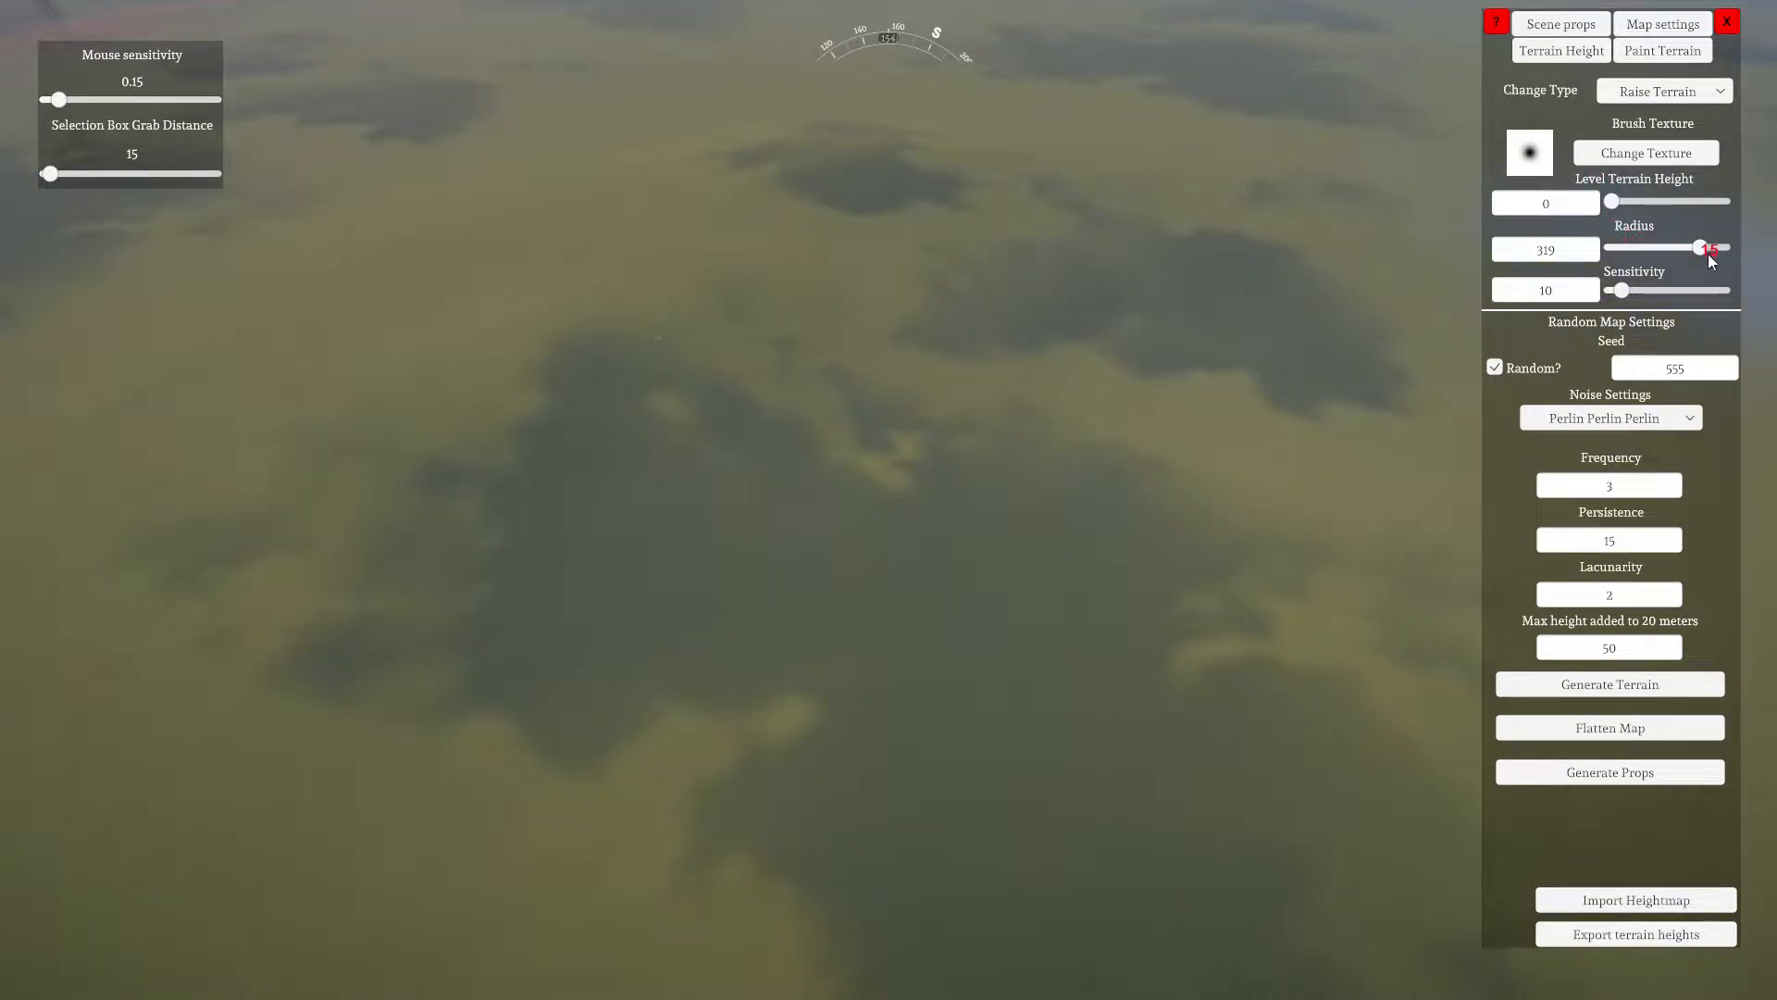
drag(1708, 253, 1605, 259)
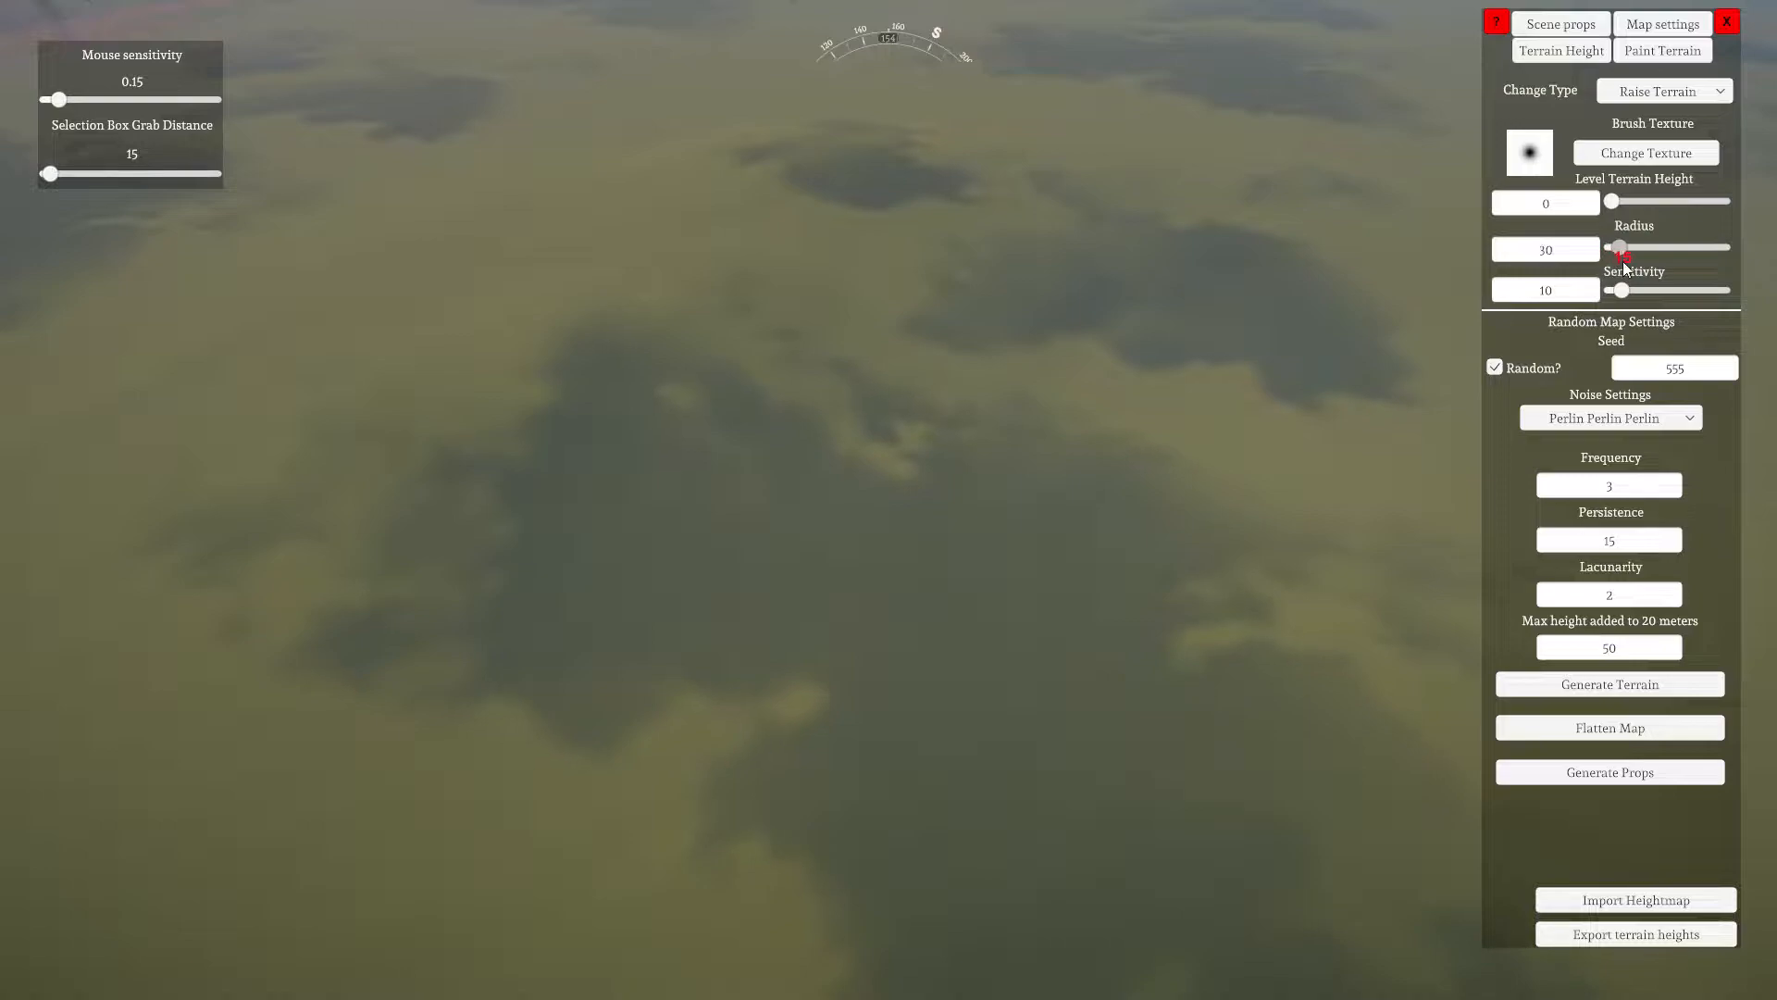
mouse_move(891, 494)
mouse_down()
mouse_move(1108, 413)
mouse_move(868, 465)
mouse_move(914, 568)
mouse_move(1125, 448)
mouse_move(840, 387)
mouse_up()
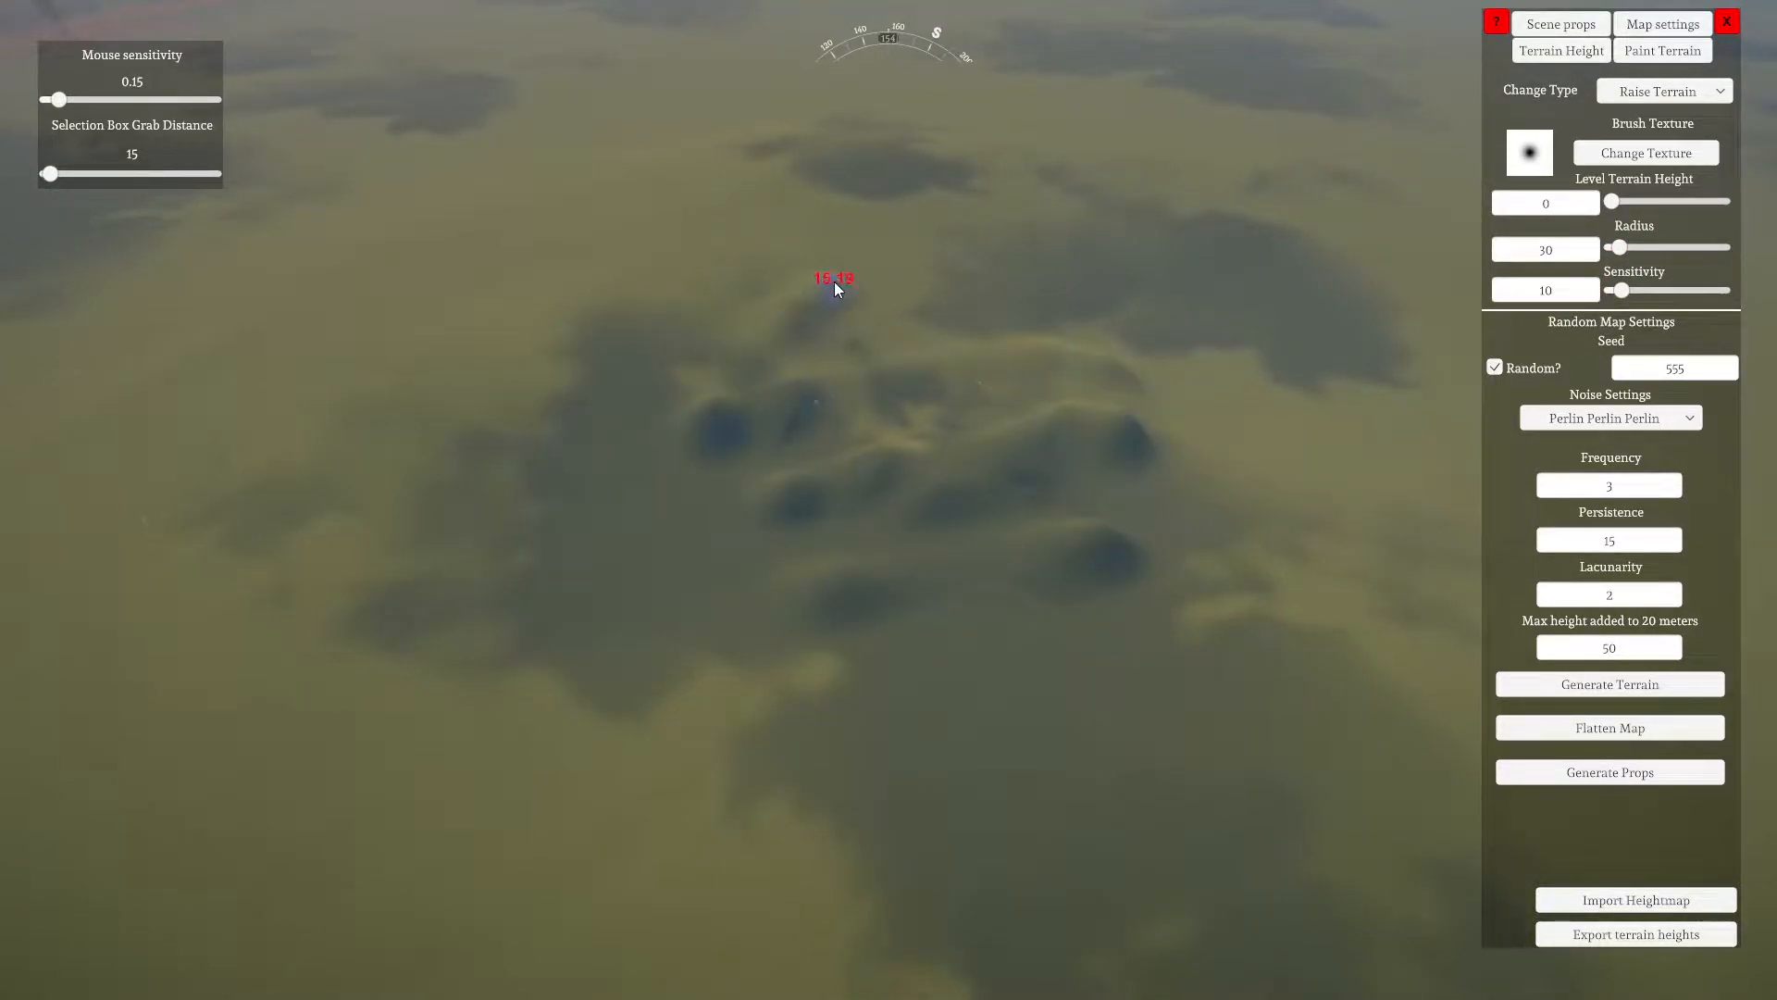
drag(850, 278, 962, 212)
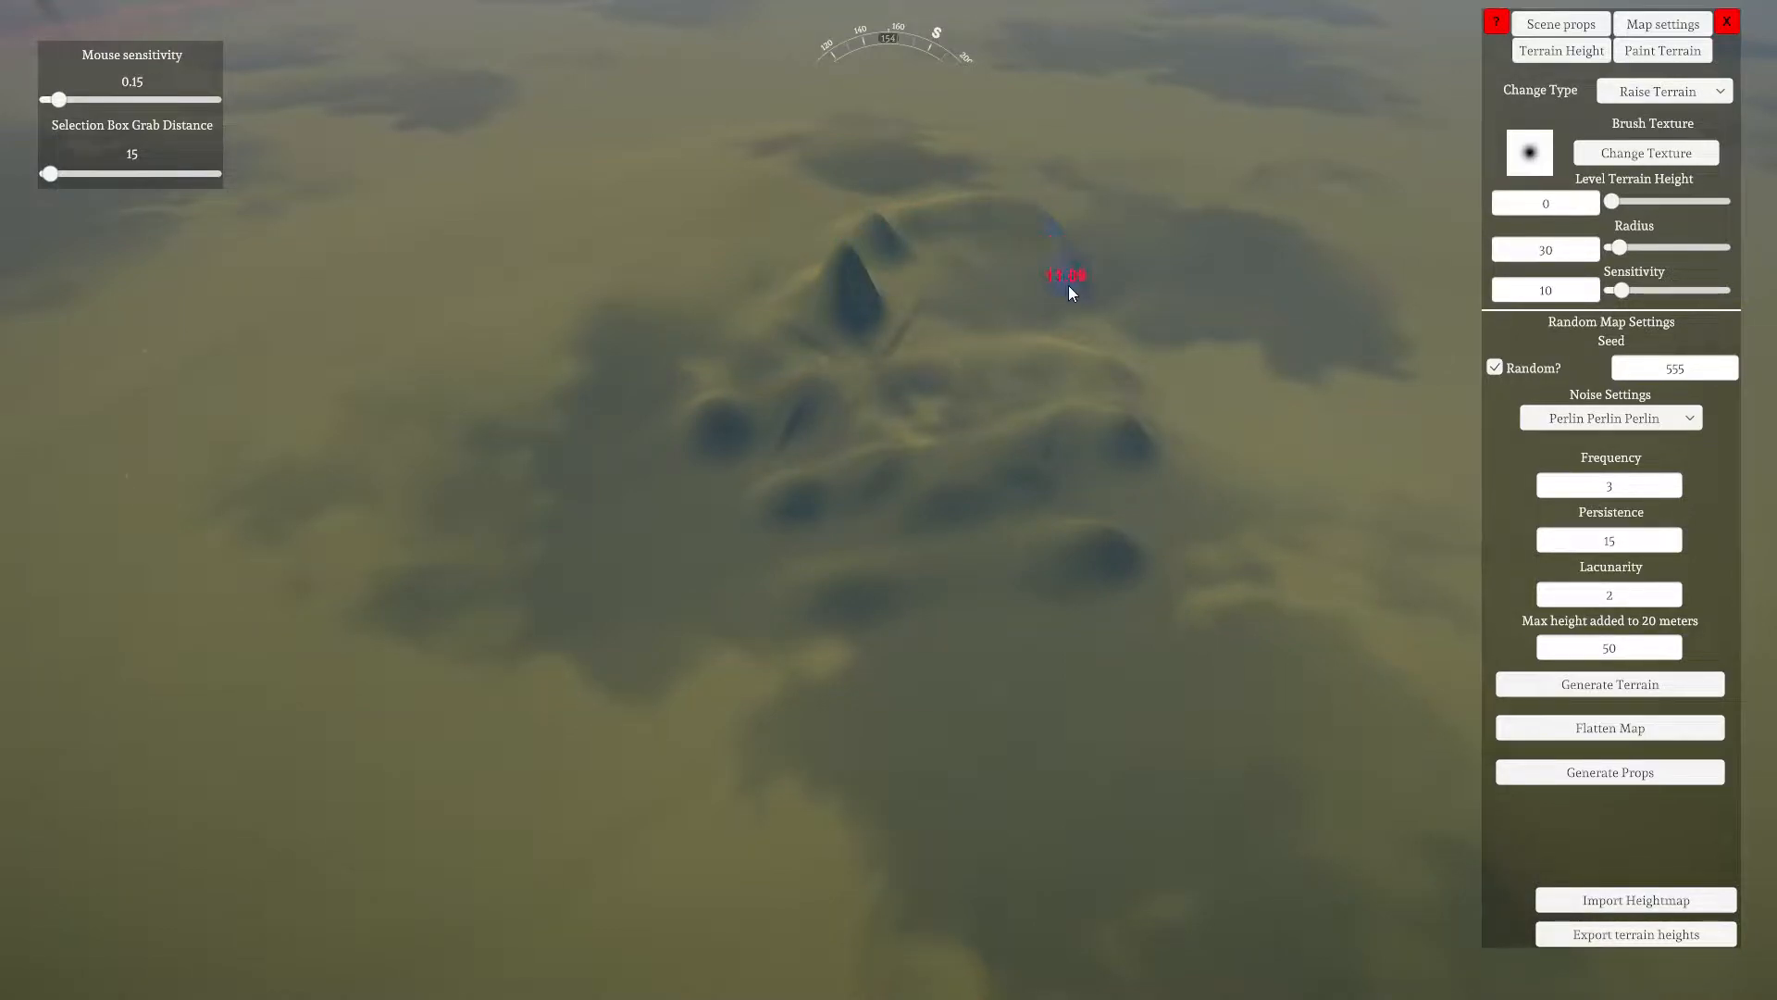
mouse_move(1194, 295)
mouse_down()
mouse_move(1021, 326)
mouse_move(883, 324)
mouse_up()
mouse_move(1244, 500)
mouse_down()
mouse_move(813, 587)
mouse_move(595, 377)
mouse_move(722, 568)
mouse_move(1203, 546)
mouse_move(990, 524)
mouse_move(1264, 491)
mouse_up()
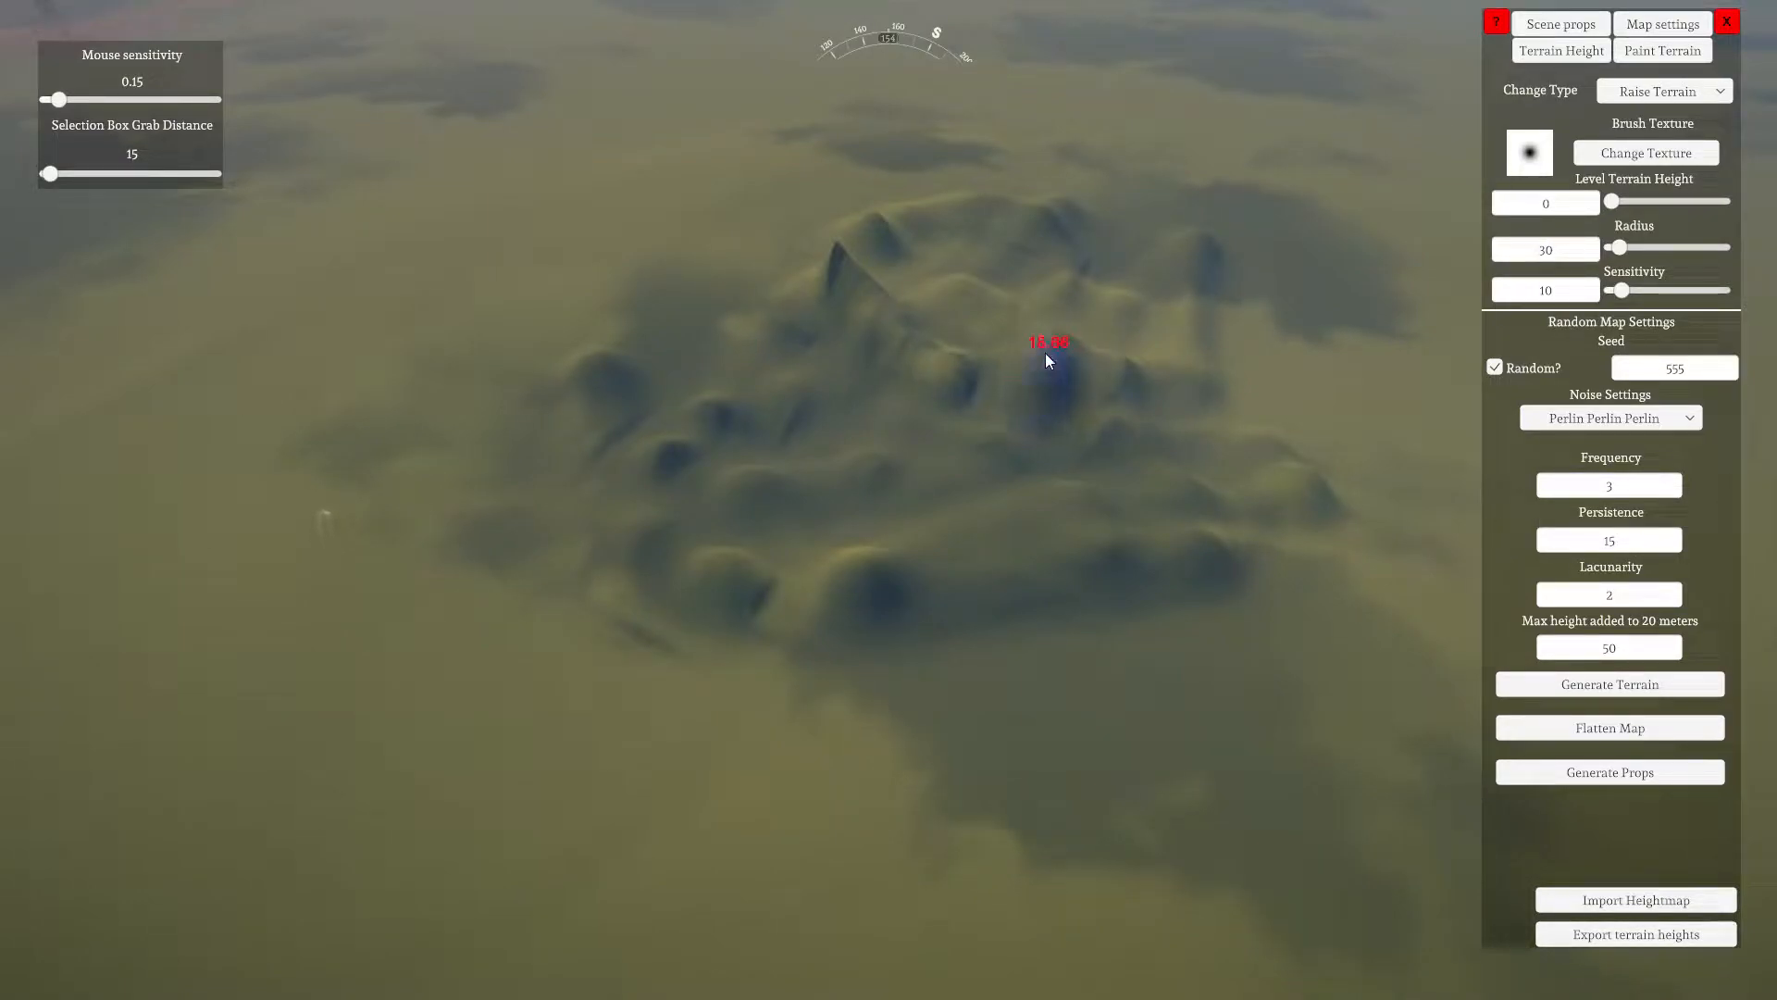
mouse_move(1046, 354)
mouse_down()
mouse_move(1058, 313)
mouse_move(1048, 336)
mouse_move(1064, 322)
mouse_move(1072, 347)
mouse_up()
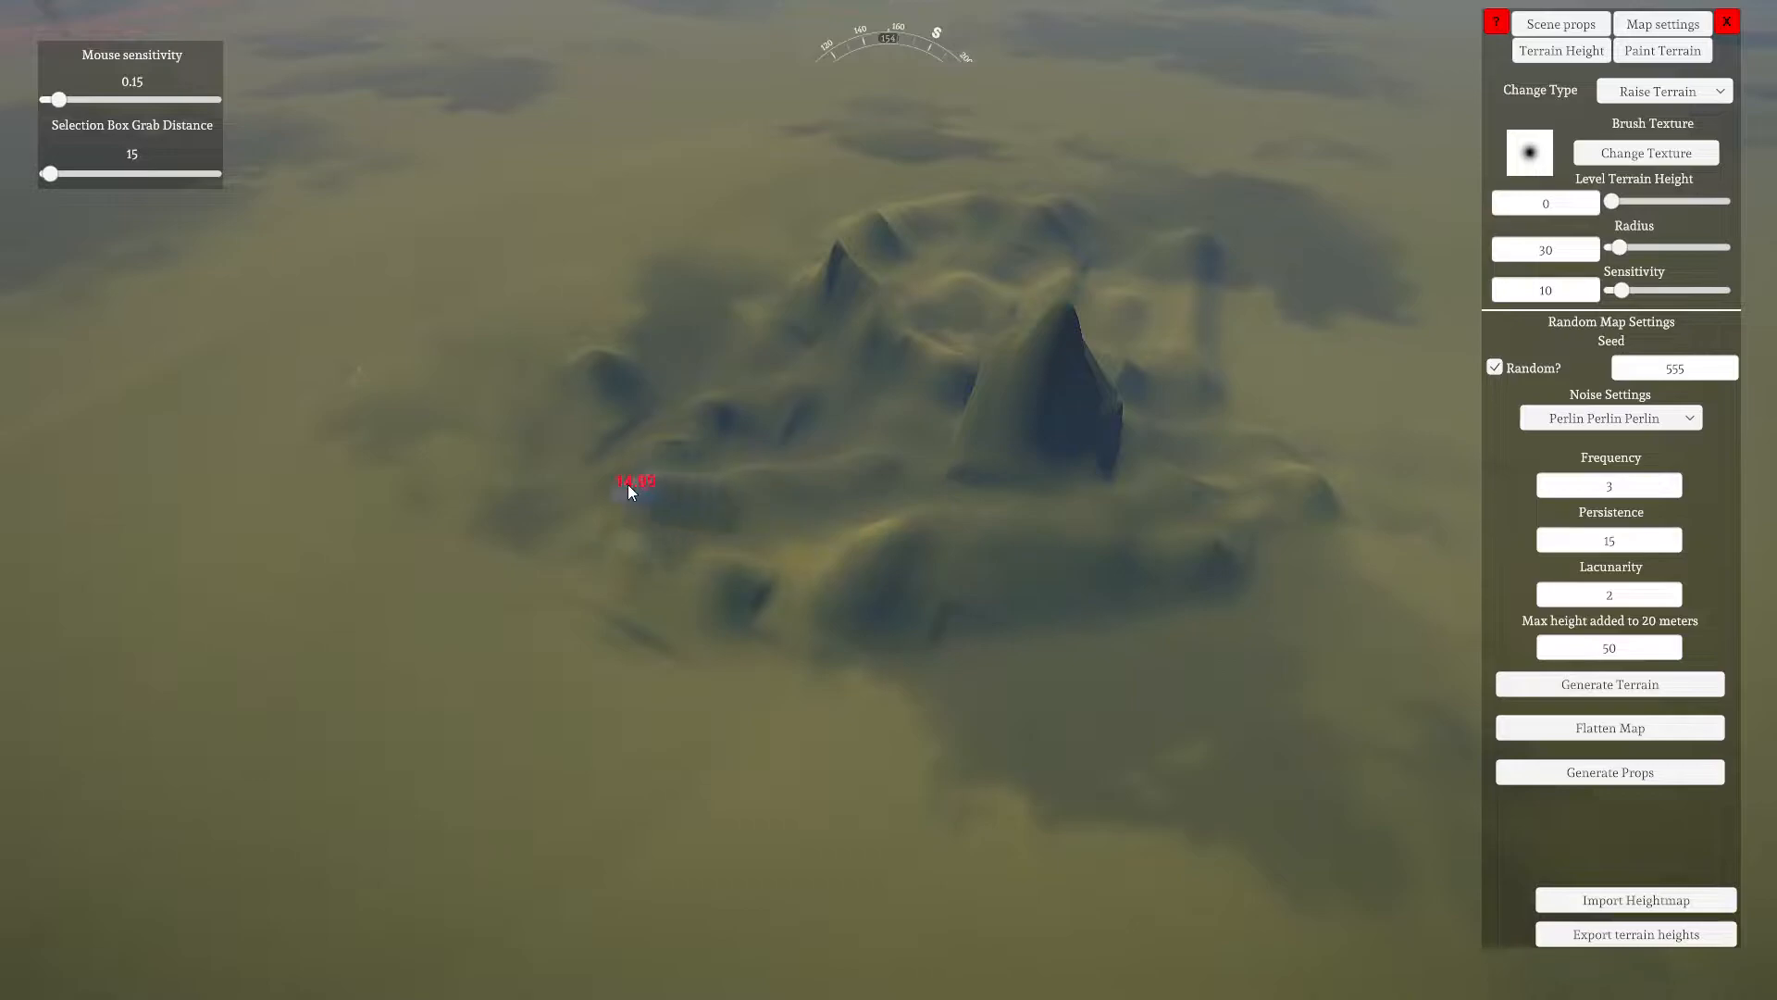
mouse_move(855, 431)
mouse_down()
mouse_move(782, 576)
mouse_move(858, 617)
mouse_move(859, 748)
mouse_up()
Flatten the sharp, narrow peak at the edge of the hills with the Smooth Terrain brush
key(w)
mouse_move(859, 746)
right_down()
mouse_move(454, 781)
mouse_move(480, 643)
mouse_move(1336, 518)
mouse_move(1113, 9)
mouse_move(1027, 7)
mouse_move(989, 84)
mouse_move(1121, 979)
right_up()
key(w)
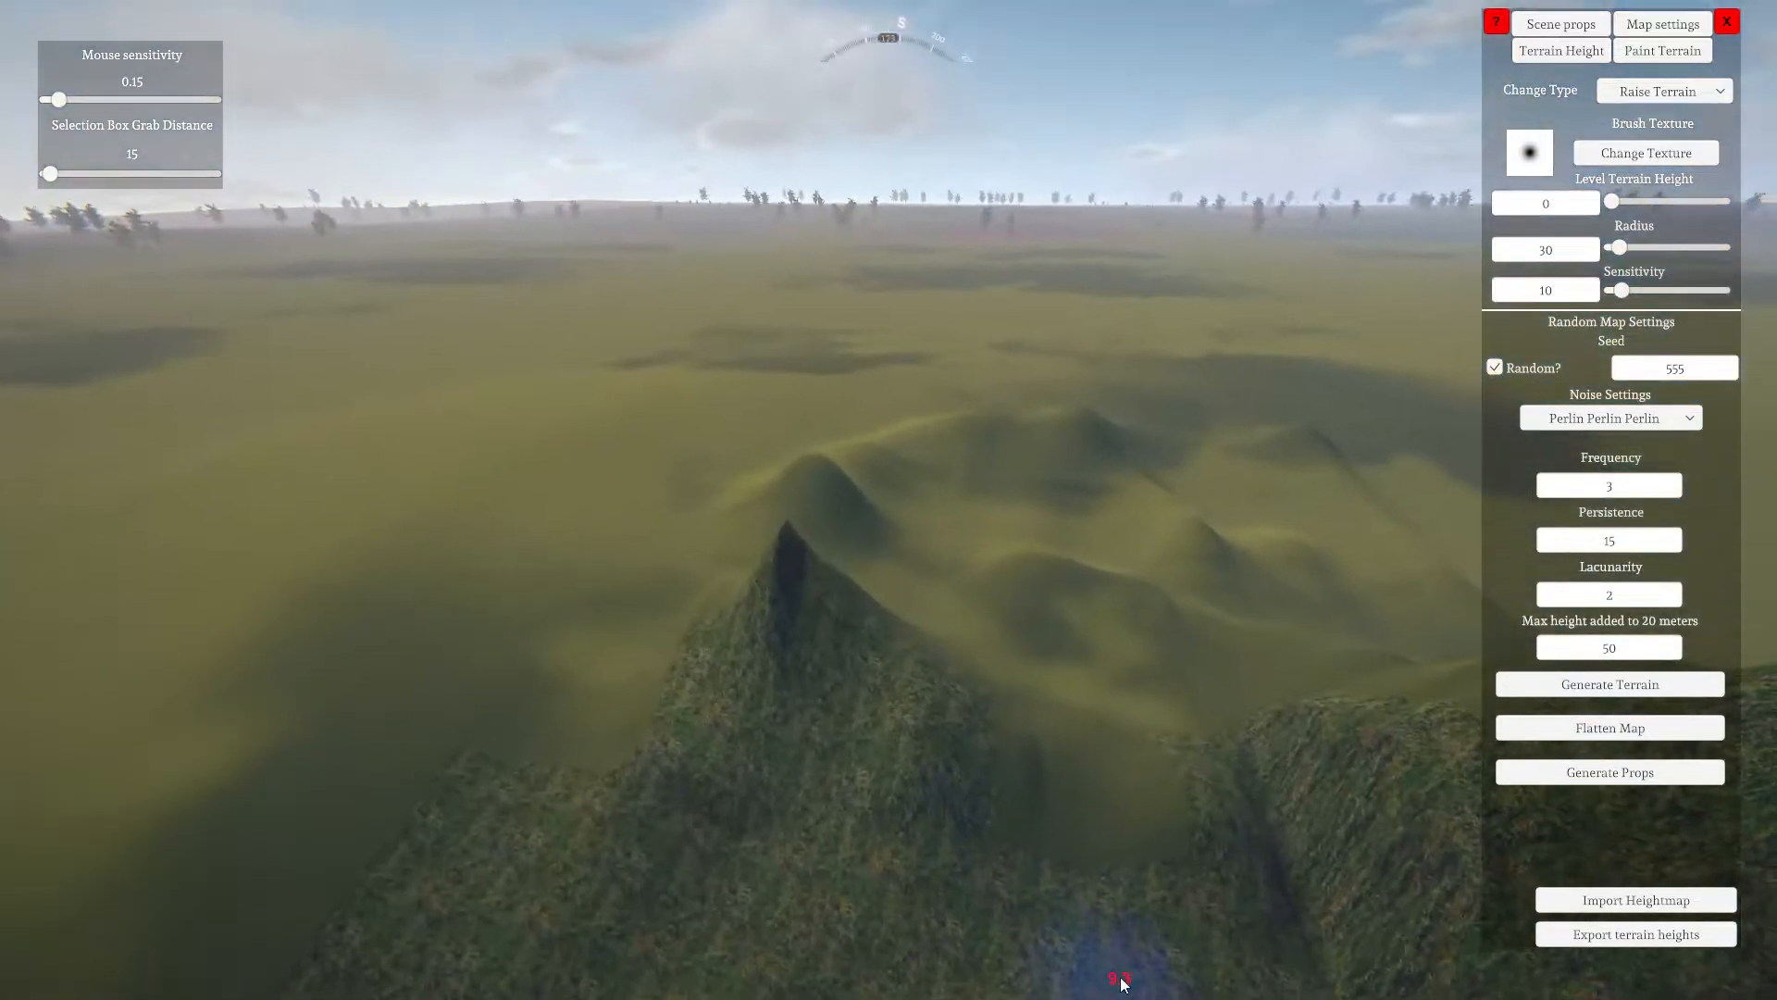
key(a)
mouse_move(1037, 831)
right_down()
mouse_move(1080, 342)
mouse_move(1190, 964)
mouse_move(1150, 897)
mouse_move(1293, 587)
right_up()
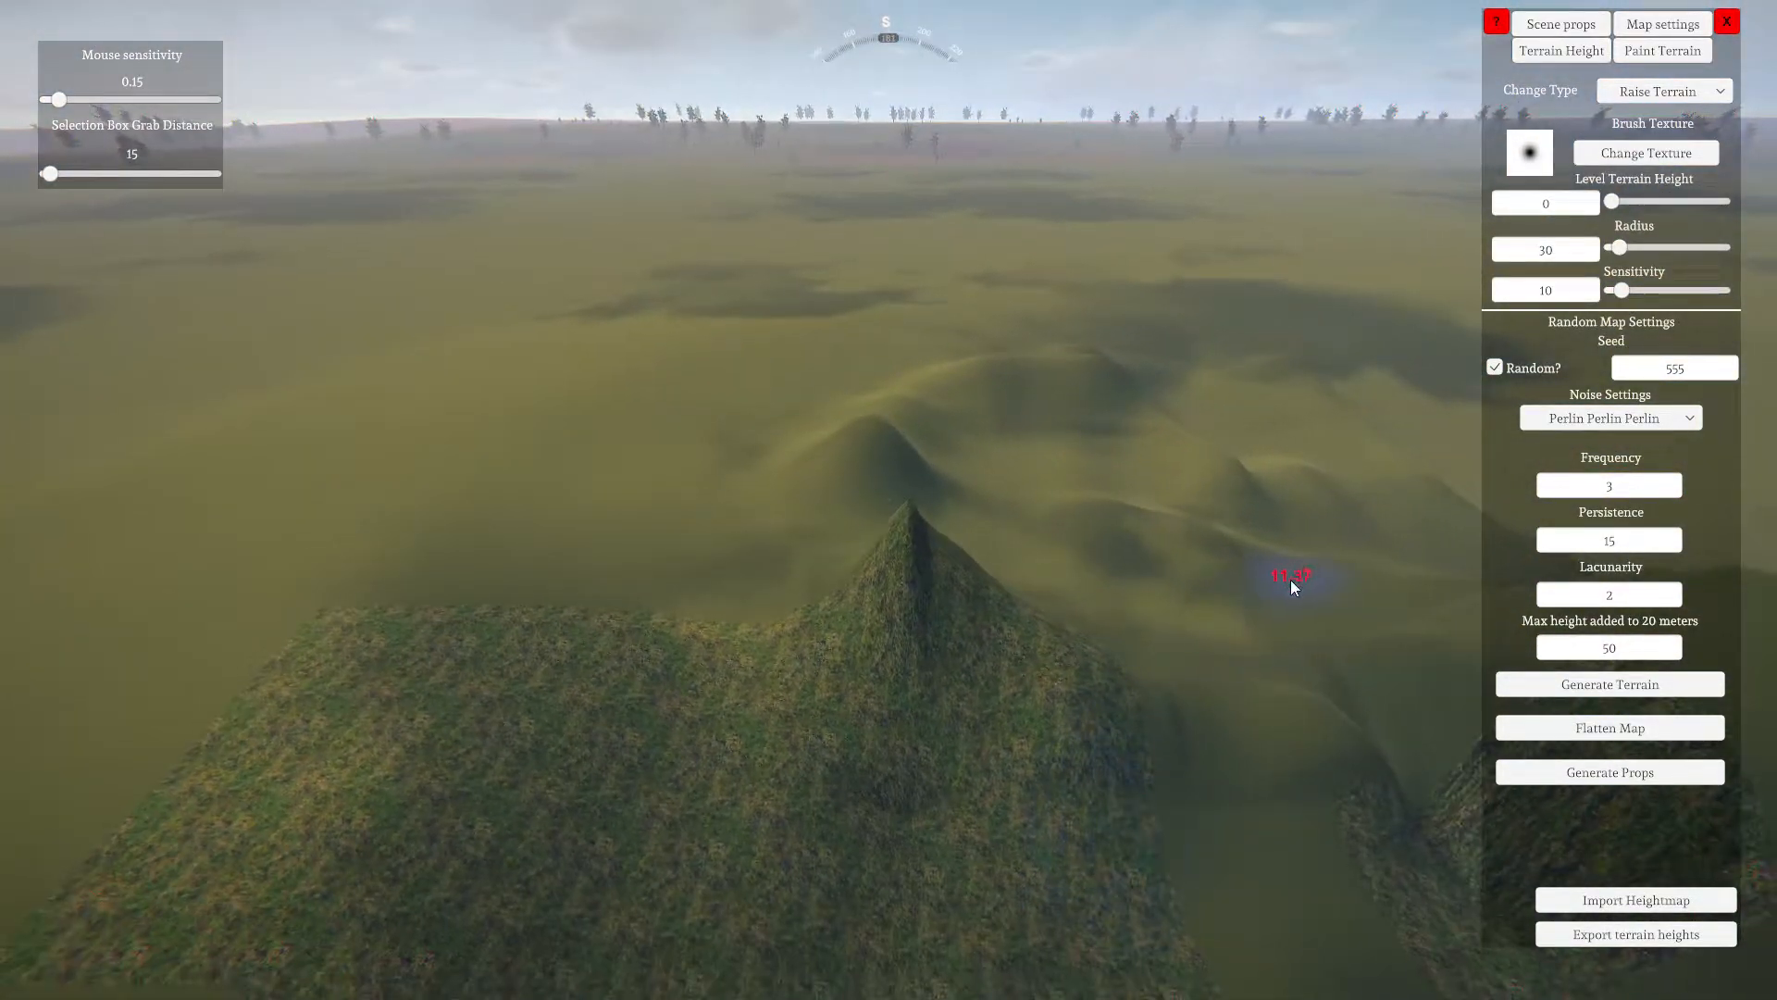
click(1717, 92)
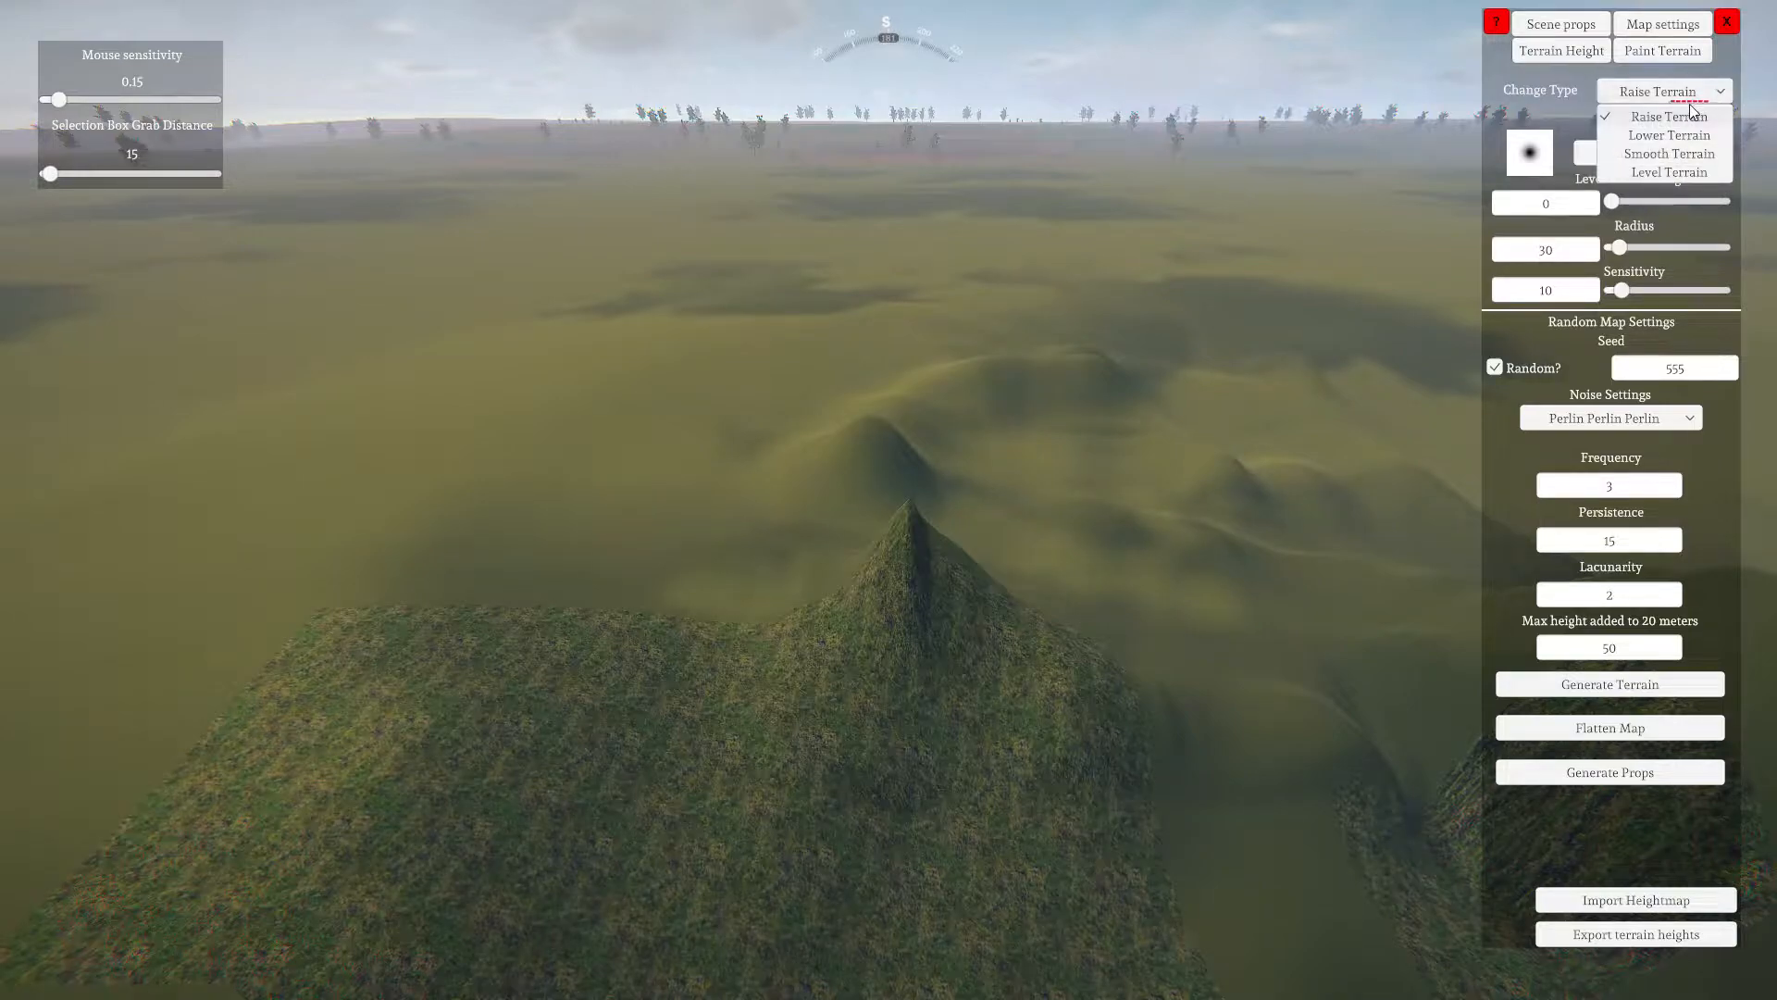
click(1643, 155)
mouse_move(881, 489)
mouse_down()
mouse_move(853, 616)
mouse_move(892, 805)
mouse_move(1131, 873)
mouse_move(1073, 504)
mouse_move(840, 504)
mouse_up()
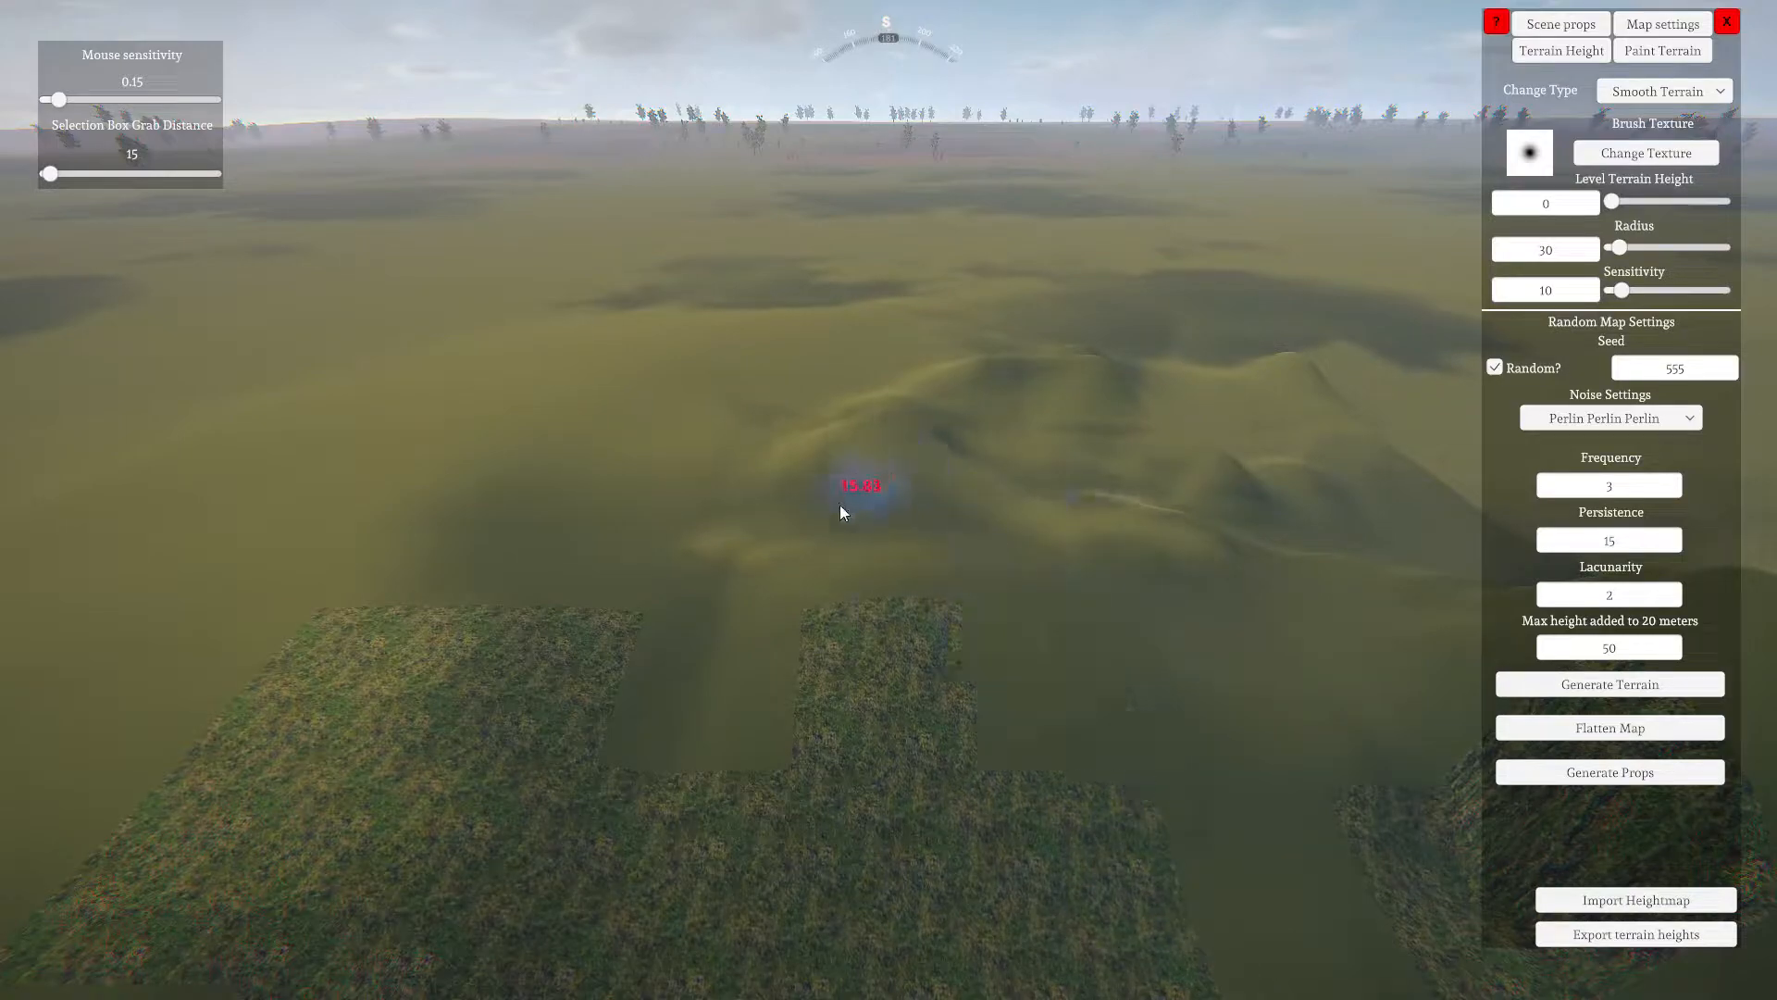
Smooth the top and slopes of the large peak into a rounded hill with the radius 30 brush
mouse_move(941, 389)
right_down()
mouse_move(1246, 639)
mouse_move(1574, 787)
right_up()
right_drag(540, 991, 1295, 618)
drag(871, 648, 974, 436)
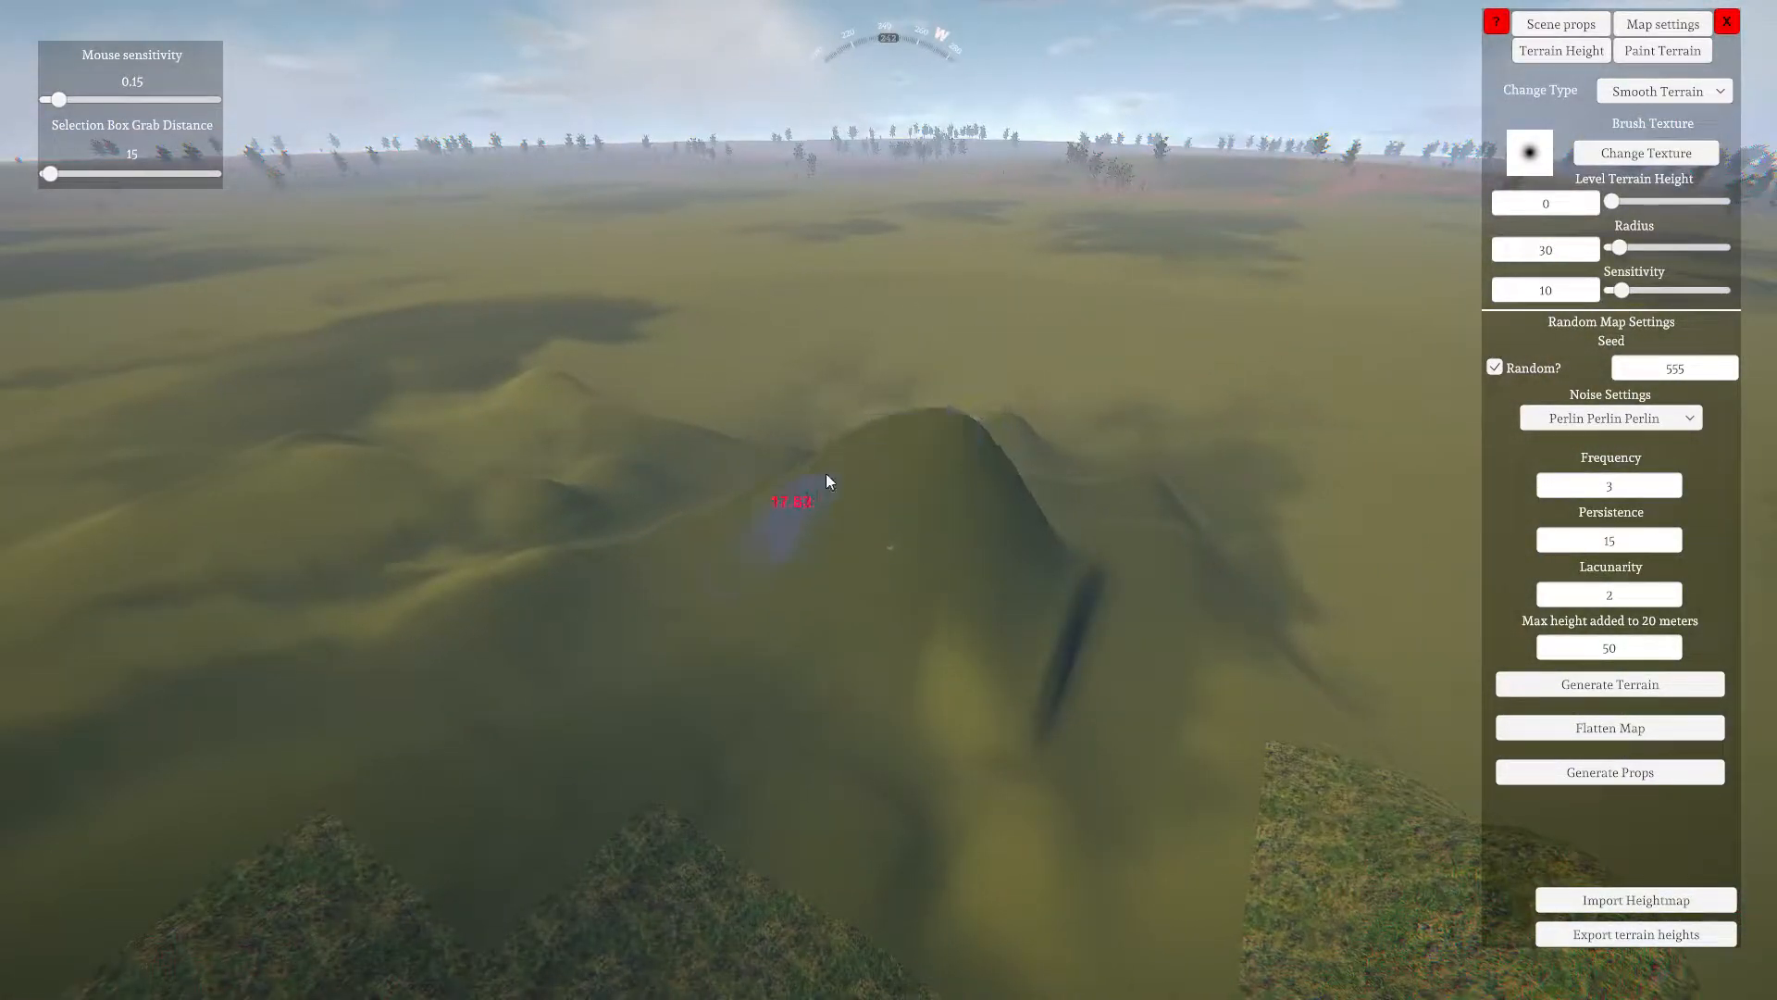
mouse_move(827, 477)
mouse_down()
mouse_move(1031, 613)
mouse_move(904, 557)
mouse_up()
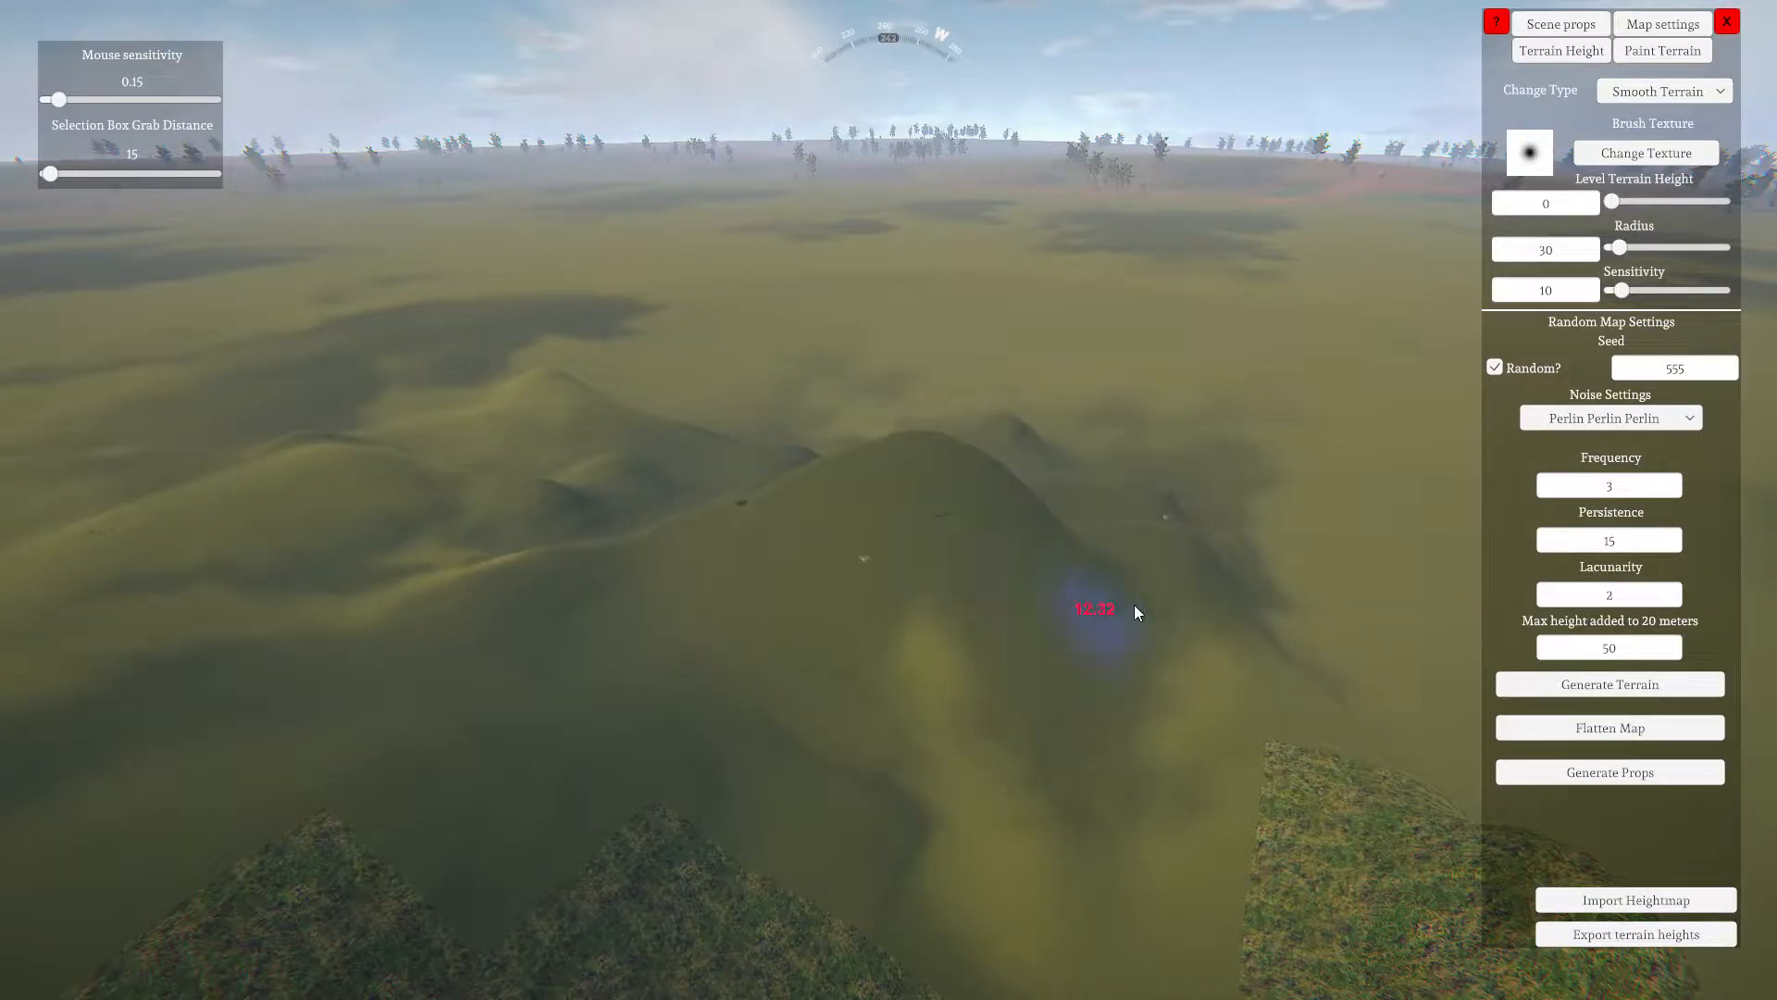
drag(1135, 604, 1167, 540)
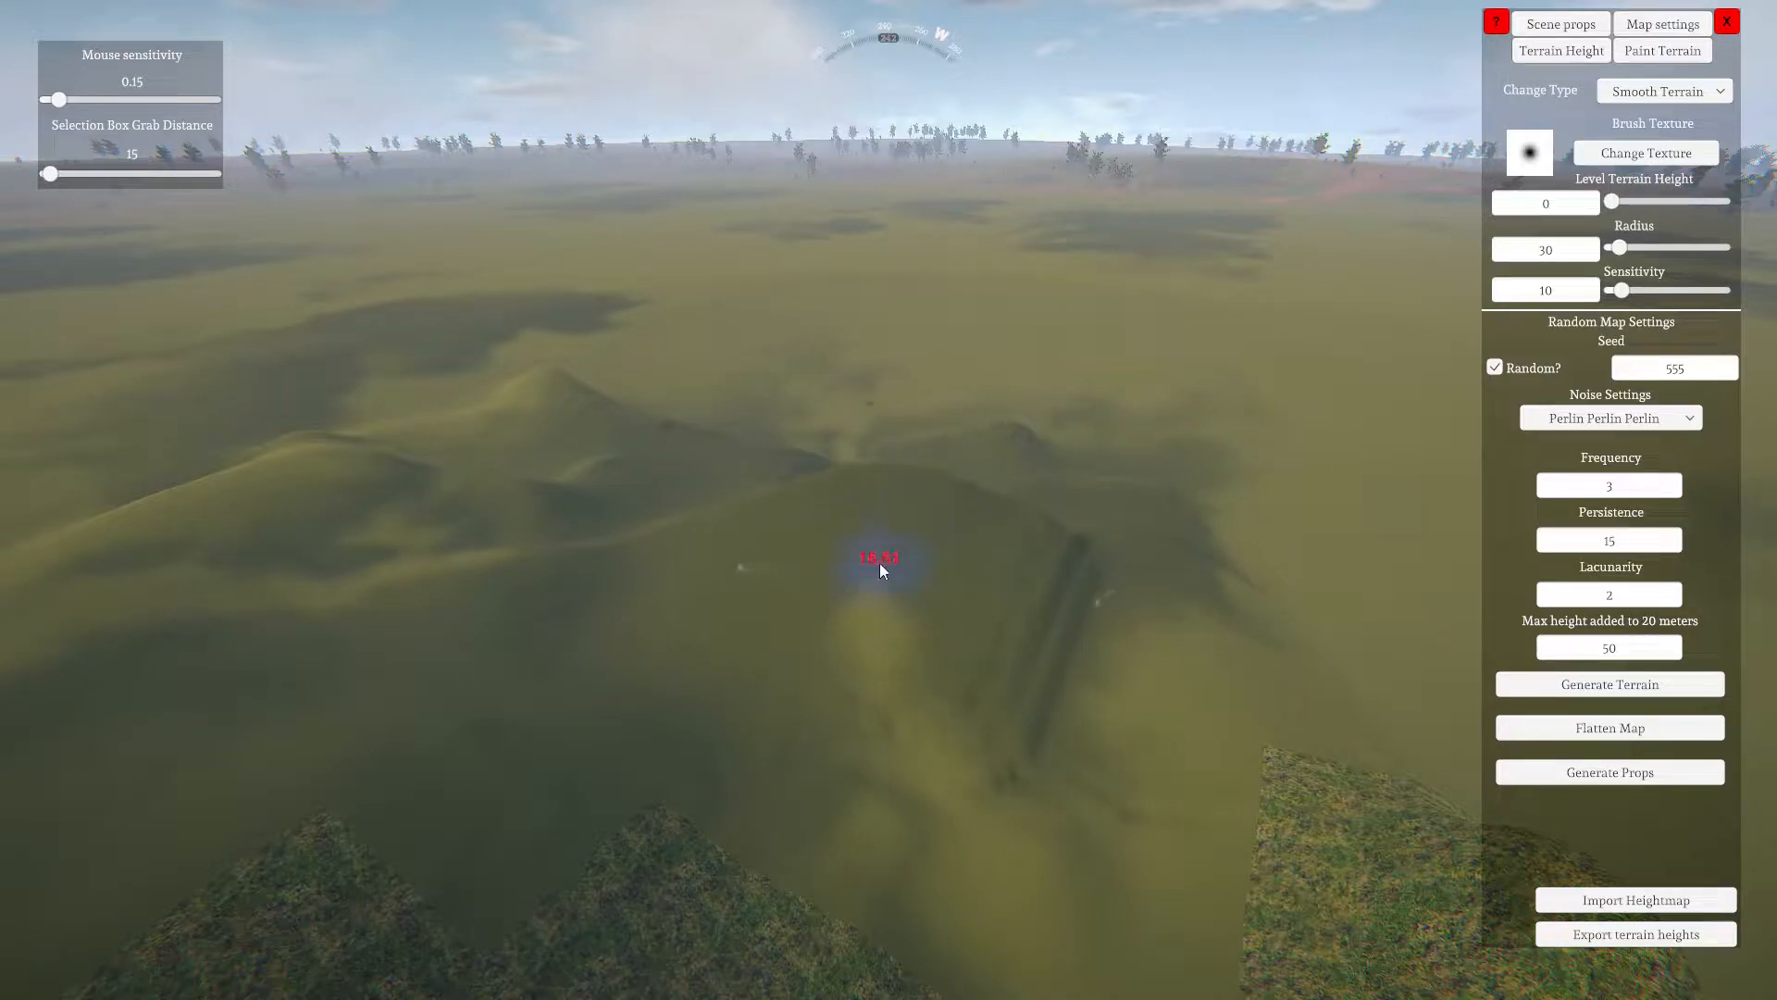
Smooth the large hill's steep side and the smaller neighbouring hills into low mounds with the radius 30 brush
drag(963, 494, 1009, 458)
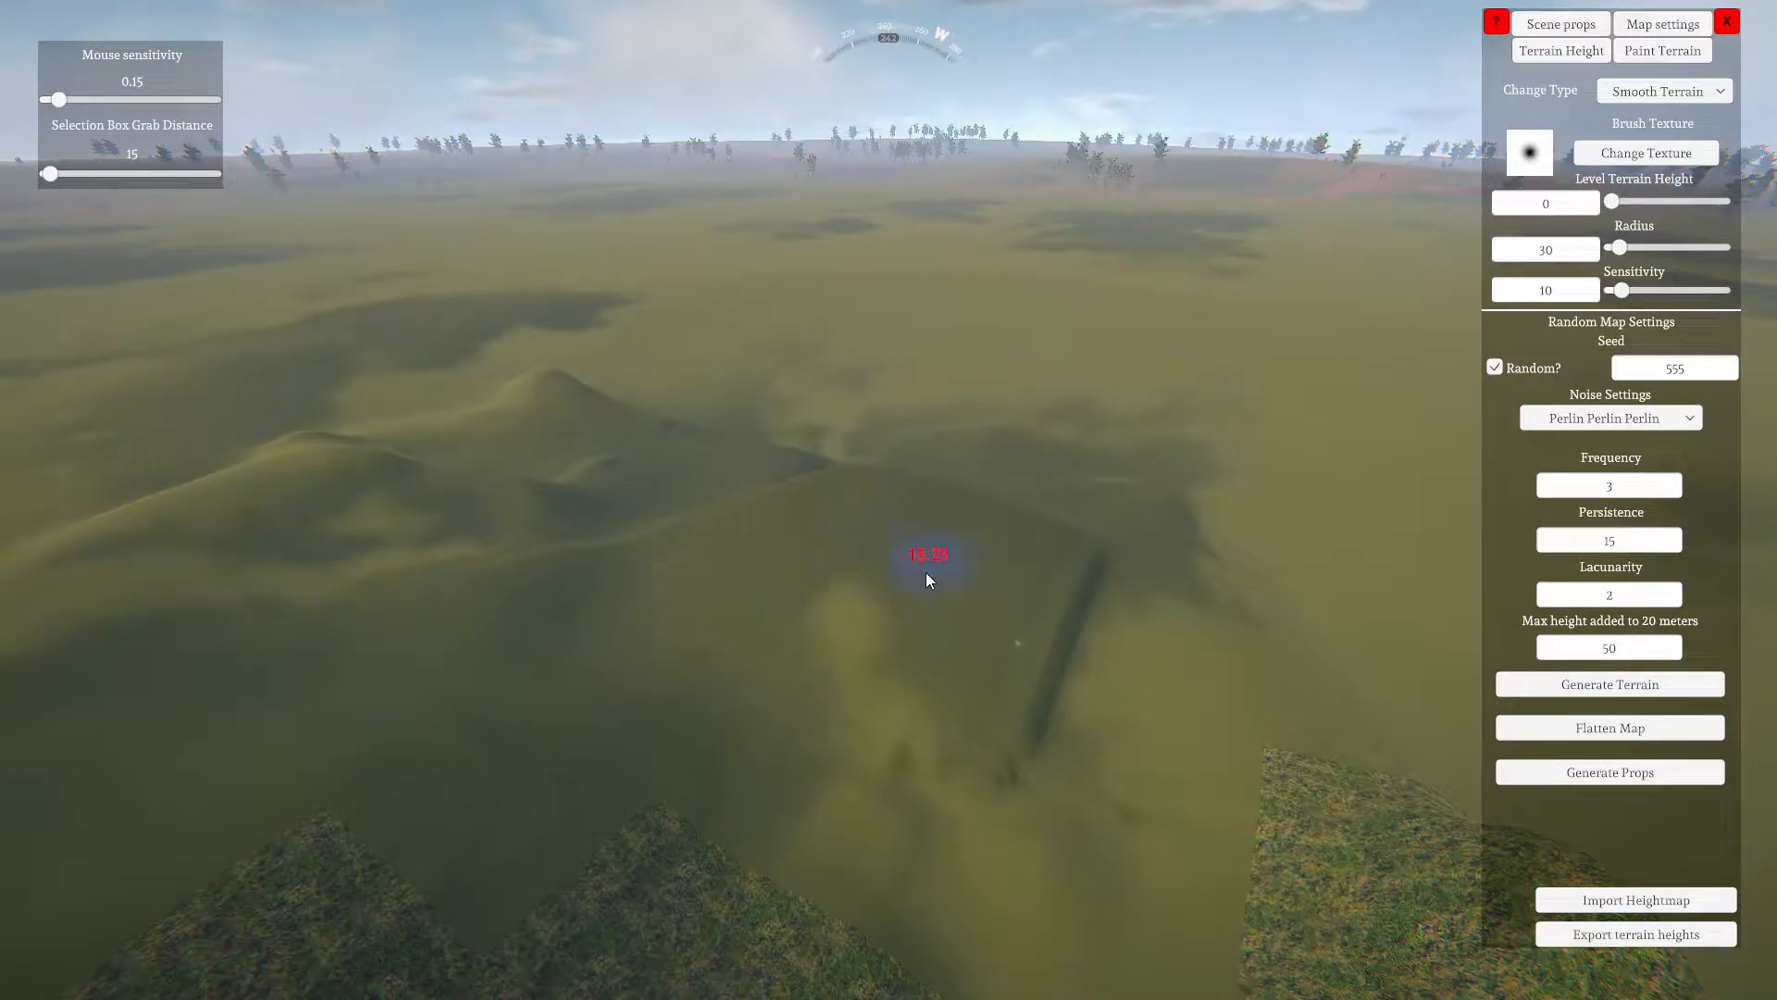
mouse_move(928, 579)
mouse_down()
mouse_move(1226, 782)
mouse_move(1178, 960)
mouse_move(401, 956)
mouse_move(507, 562)
mouse_up()
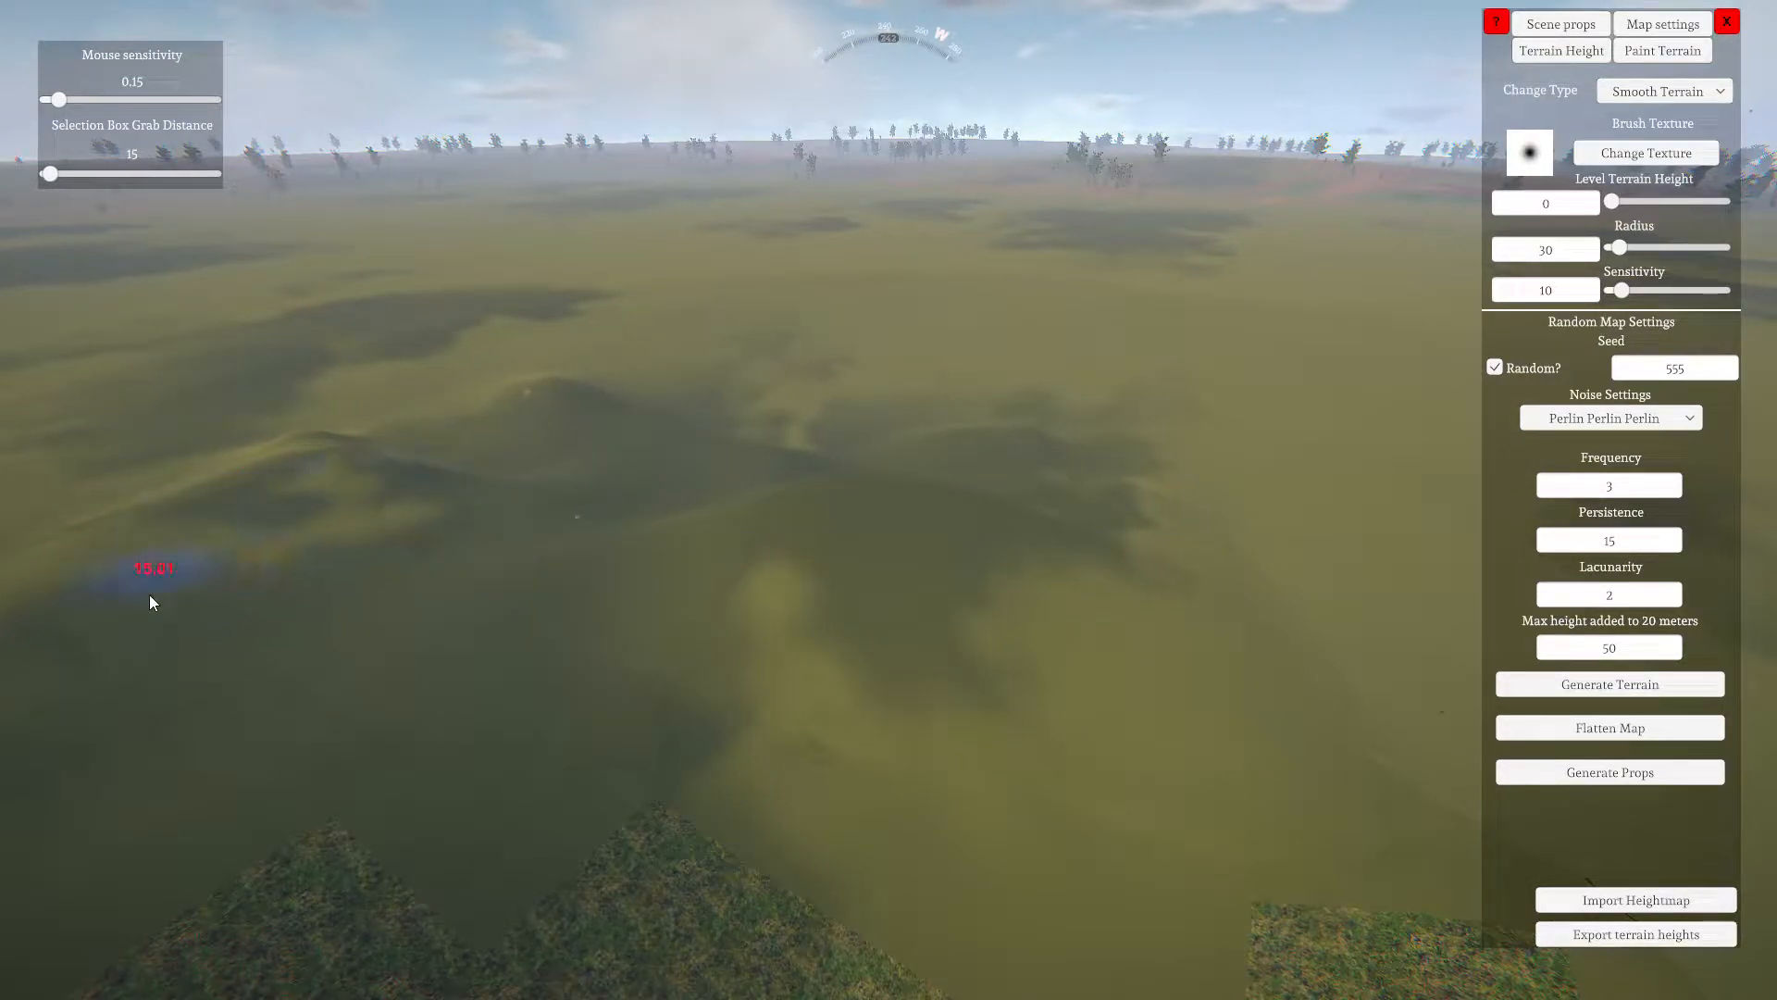
mouse_move(150, 595)
mouse_down()
mouse_move(317, 833)
mouse_move(626, 943)
mouse_up()
Smooth the remaining small peaks, steep edges and ridges on the opposite side of the hills using the same brush
mouse_move(625, 943)
right_down()
mouse_move(897, 472)
mouse_move(691, 64)
mouse_move(331, 132)
mouse_move(516, 972)
mouse_move(1250, 489)
mouse_move(1215, 477)
mouse_move(988, 2)
mouse_move(218, 7)
mouse_move(231, 47)
right_up()
key(d)
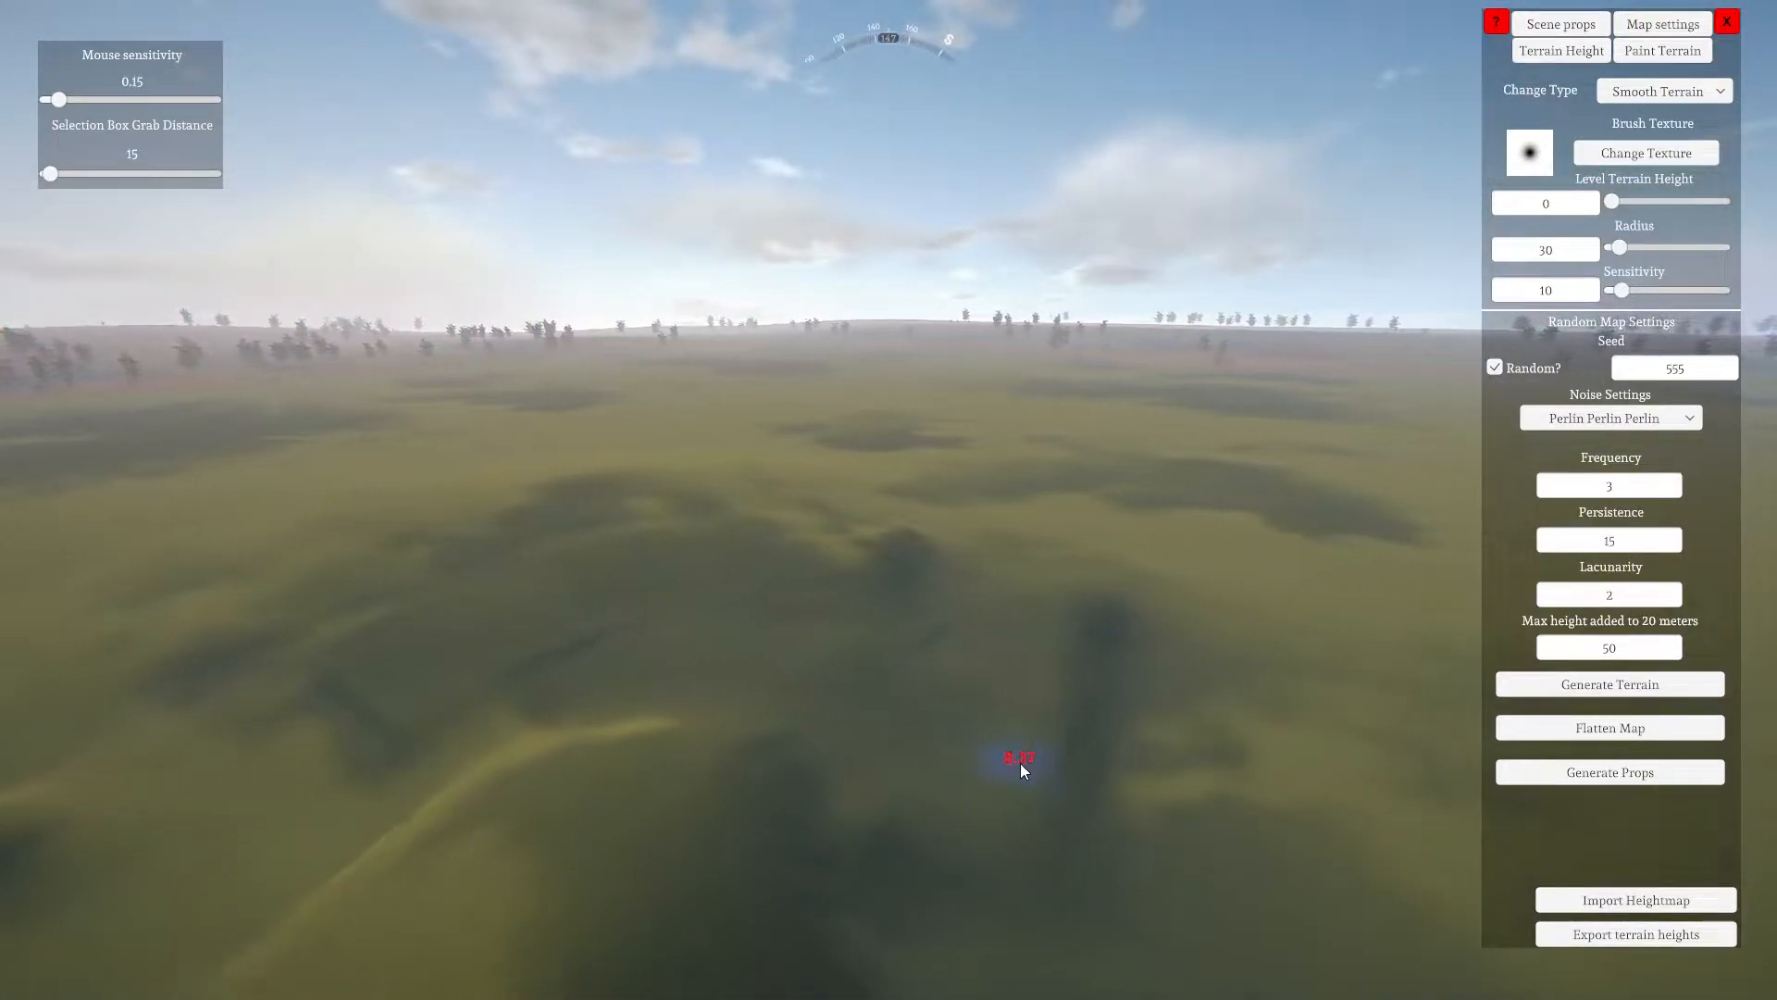
right_drag(1020, 762, 891, 515)
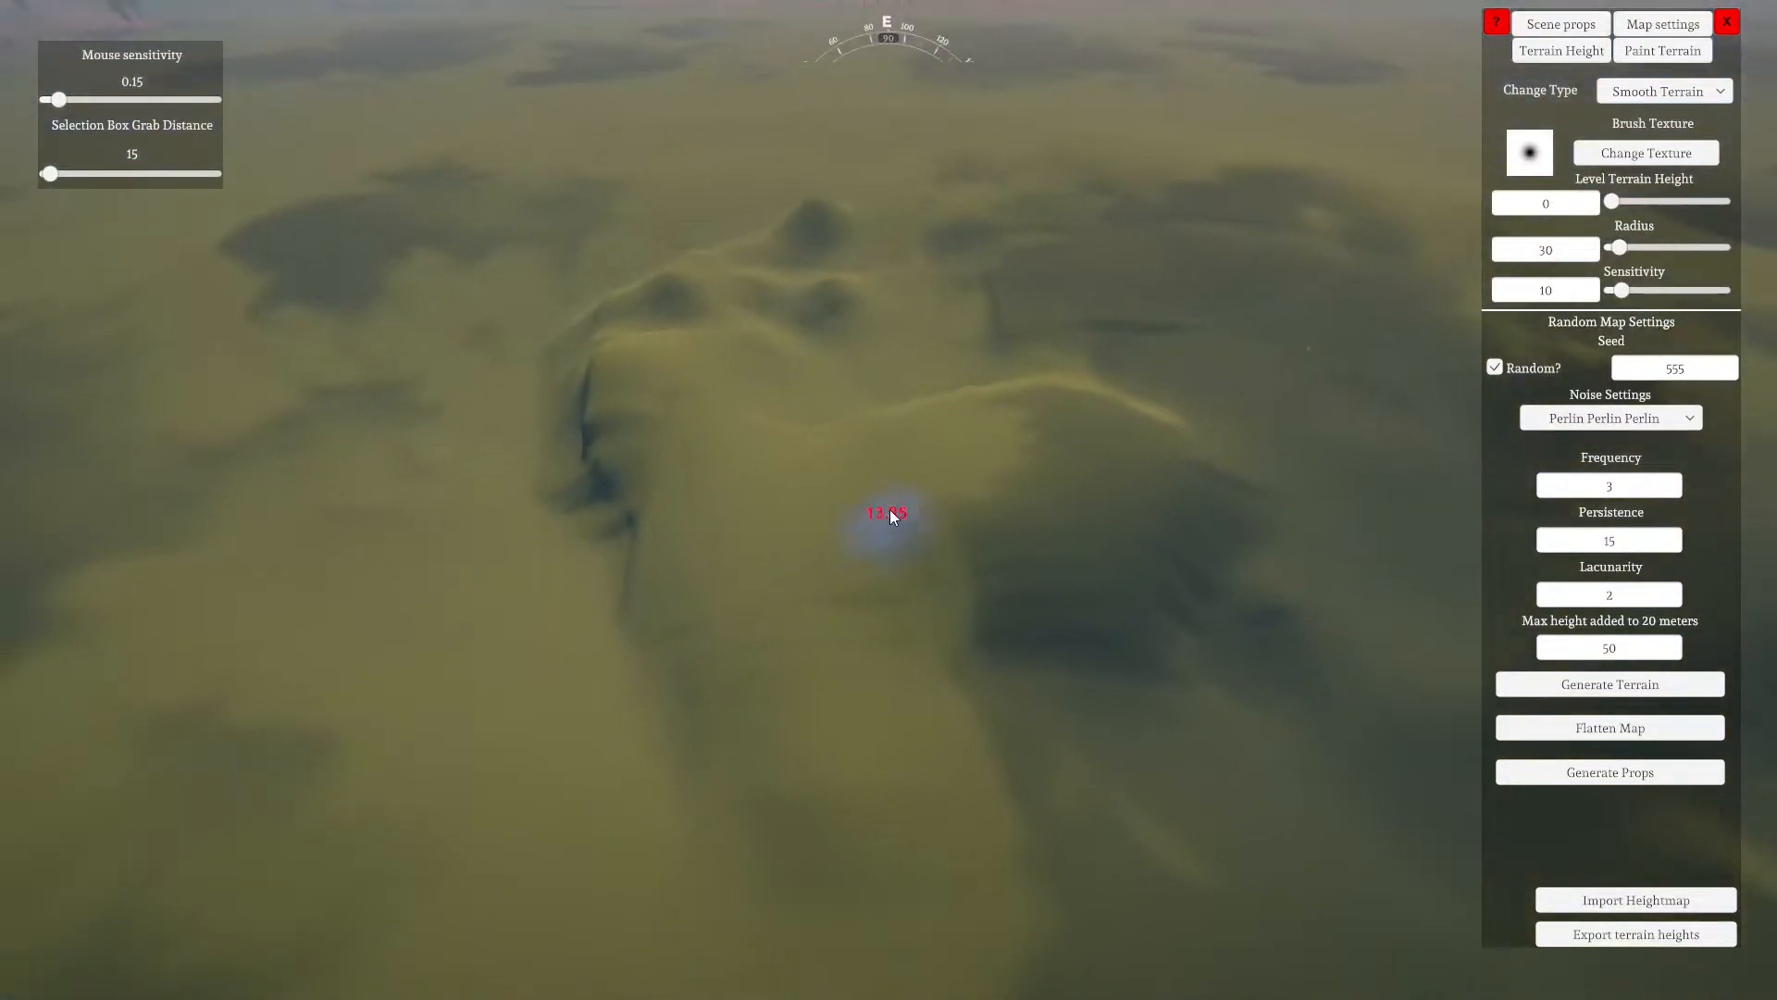
drag(891, 515, 622, 527)
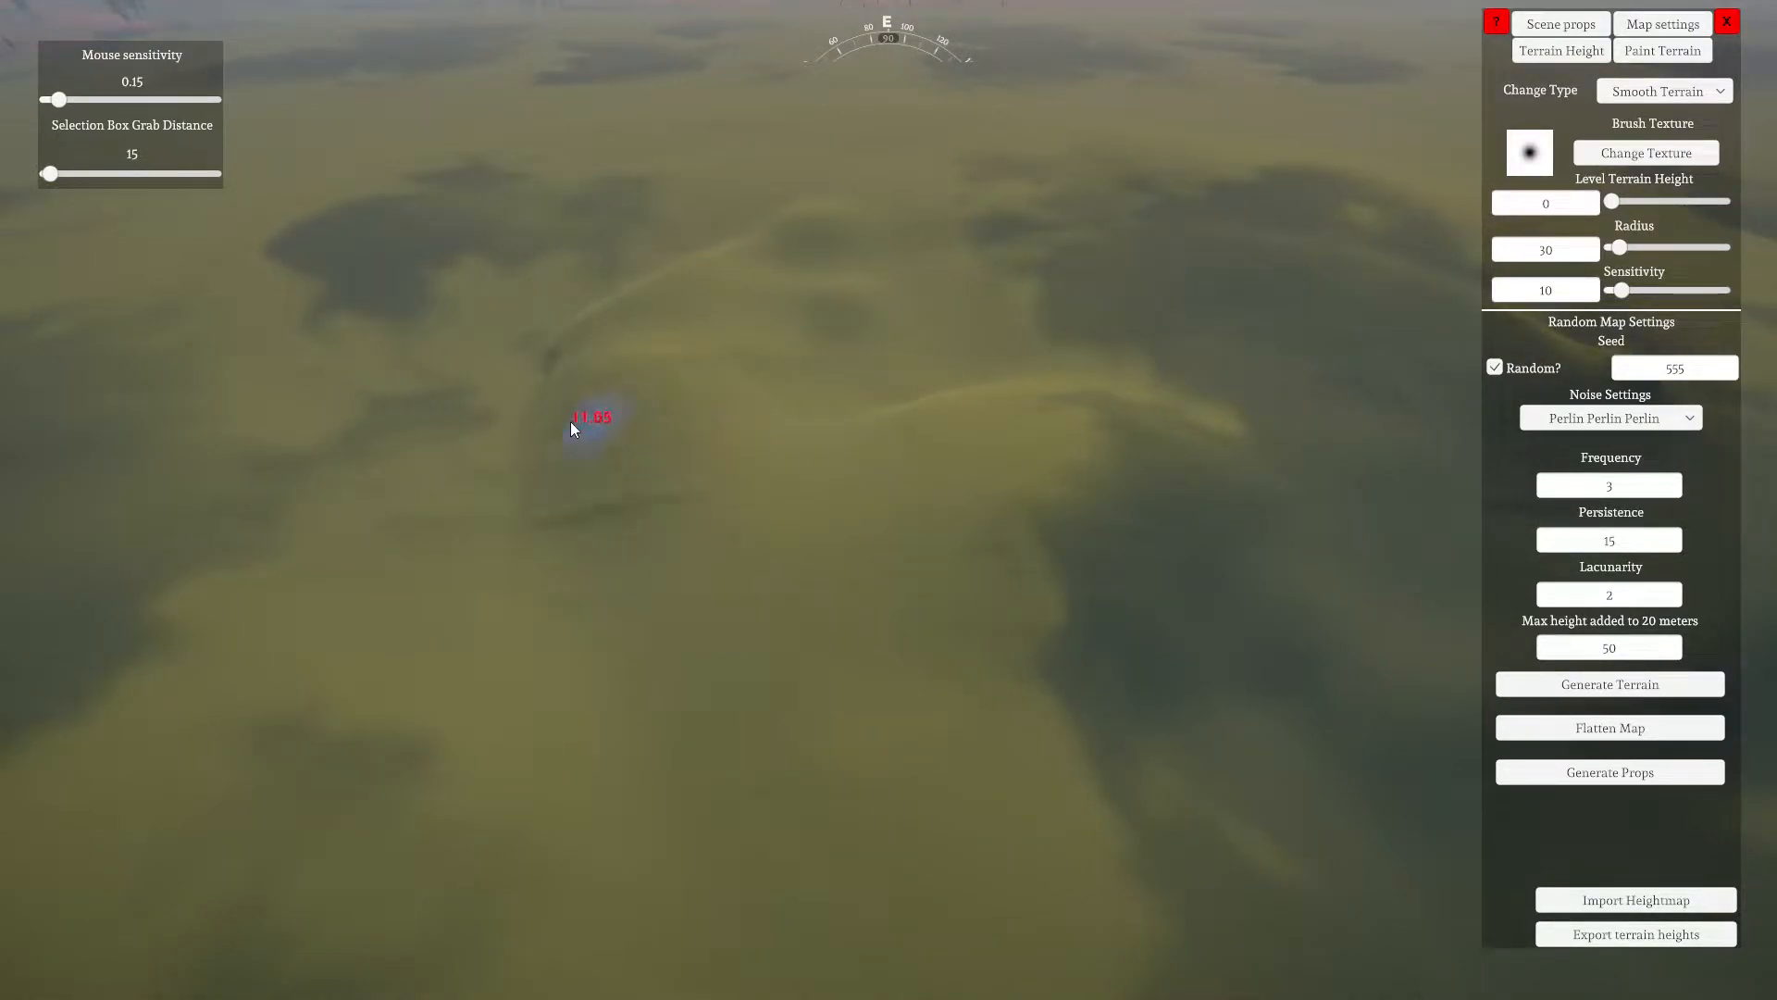
right_drag(707, 489, 1772, 694)
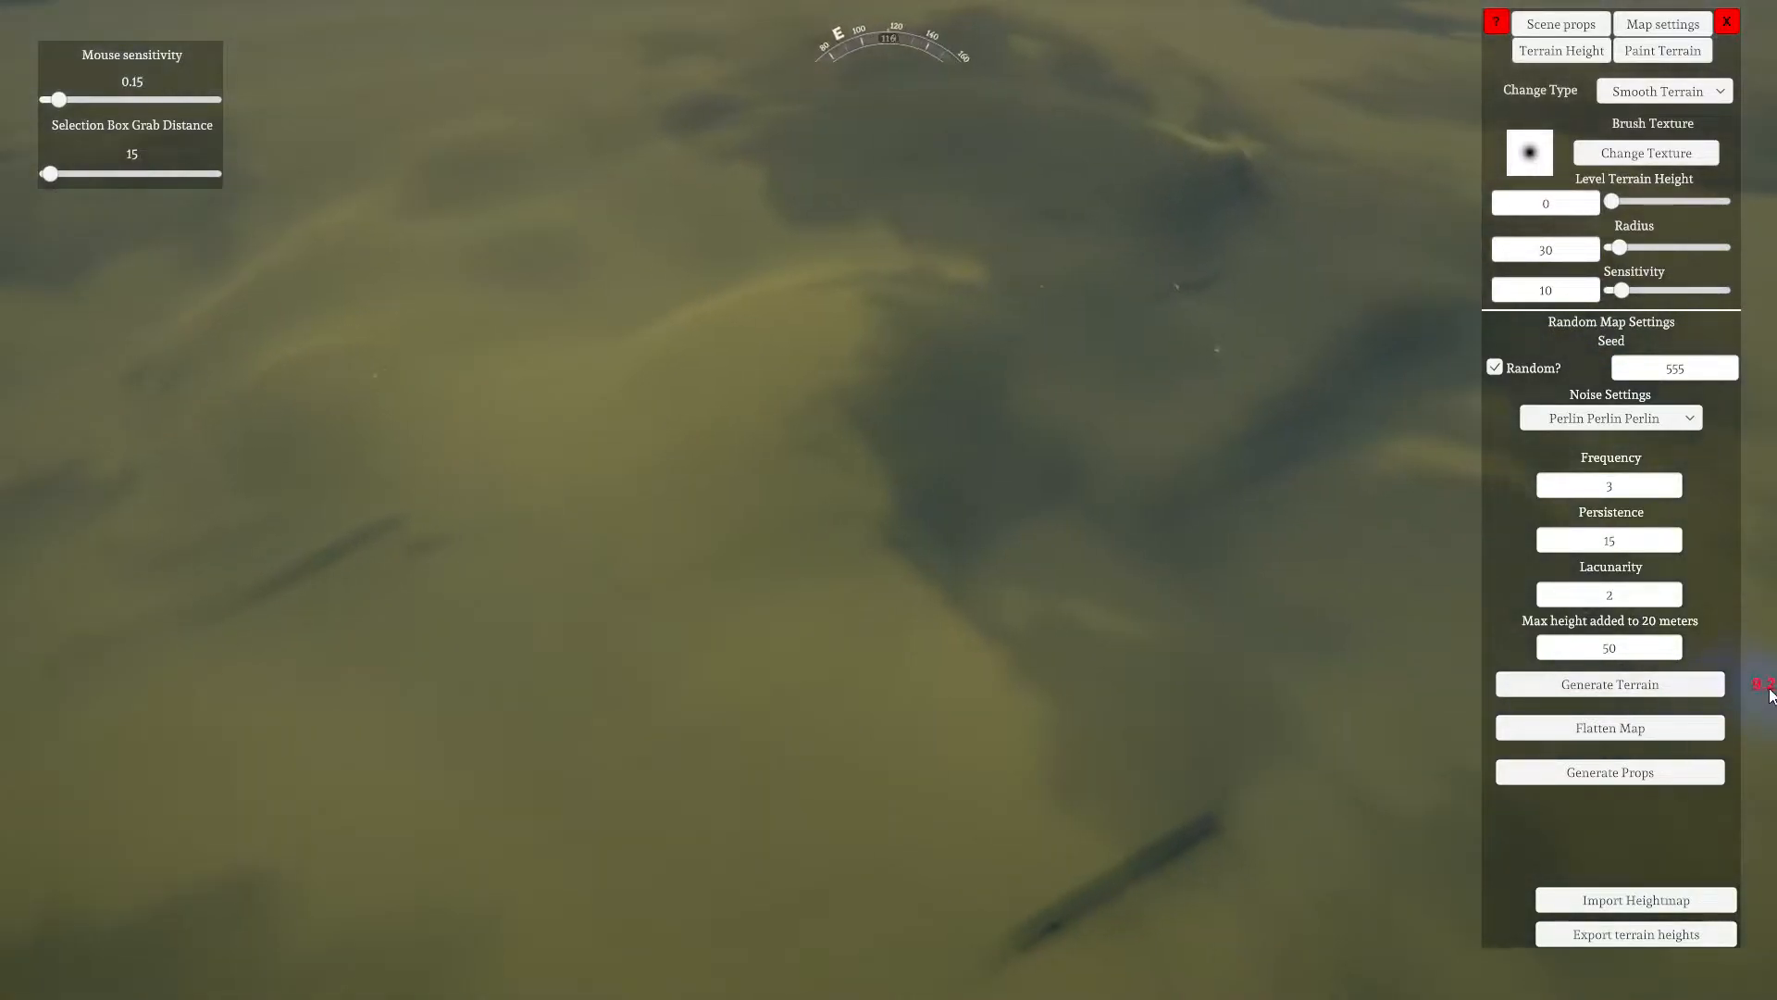
right_drag(568, 635, 1081, 776)
drag(1081, 776, 747, 953)
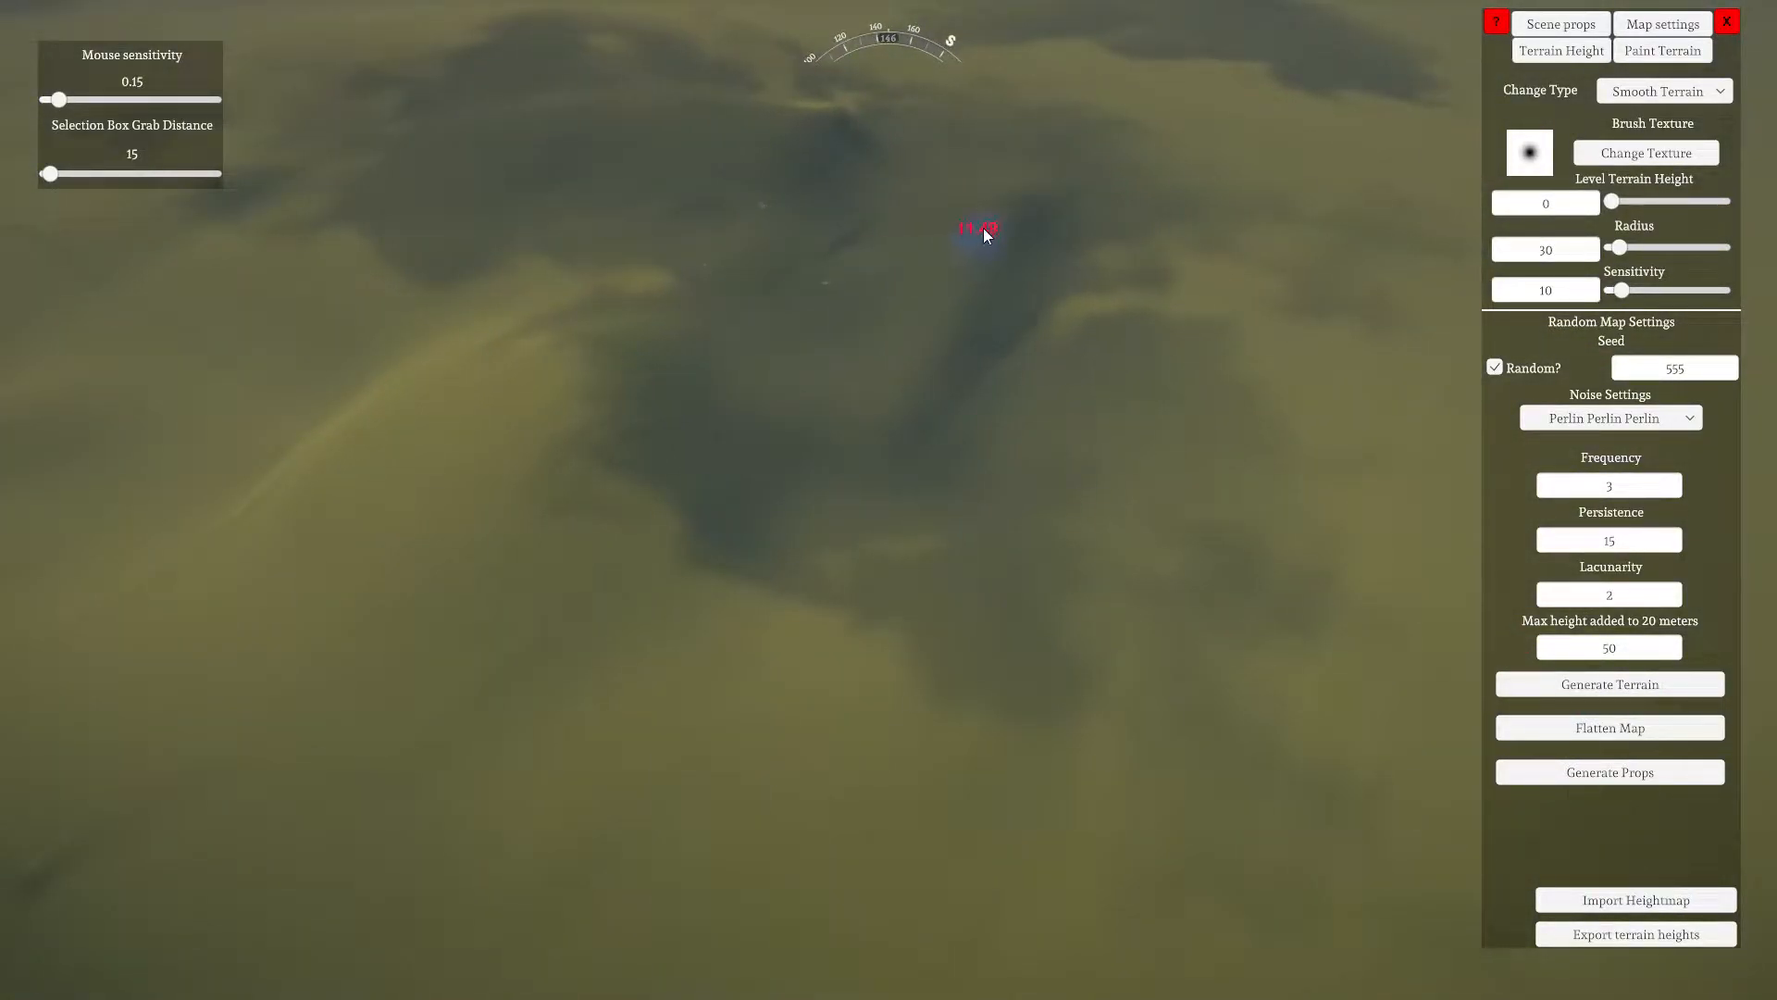
mouse_move(831, 97)
mouse_down()
mouse_move(604, 520)
mouse_move(347, 489)
mouse_up()
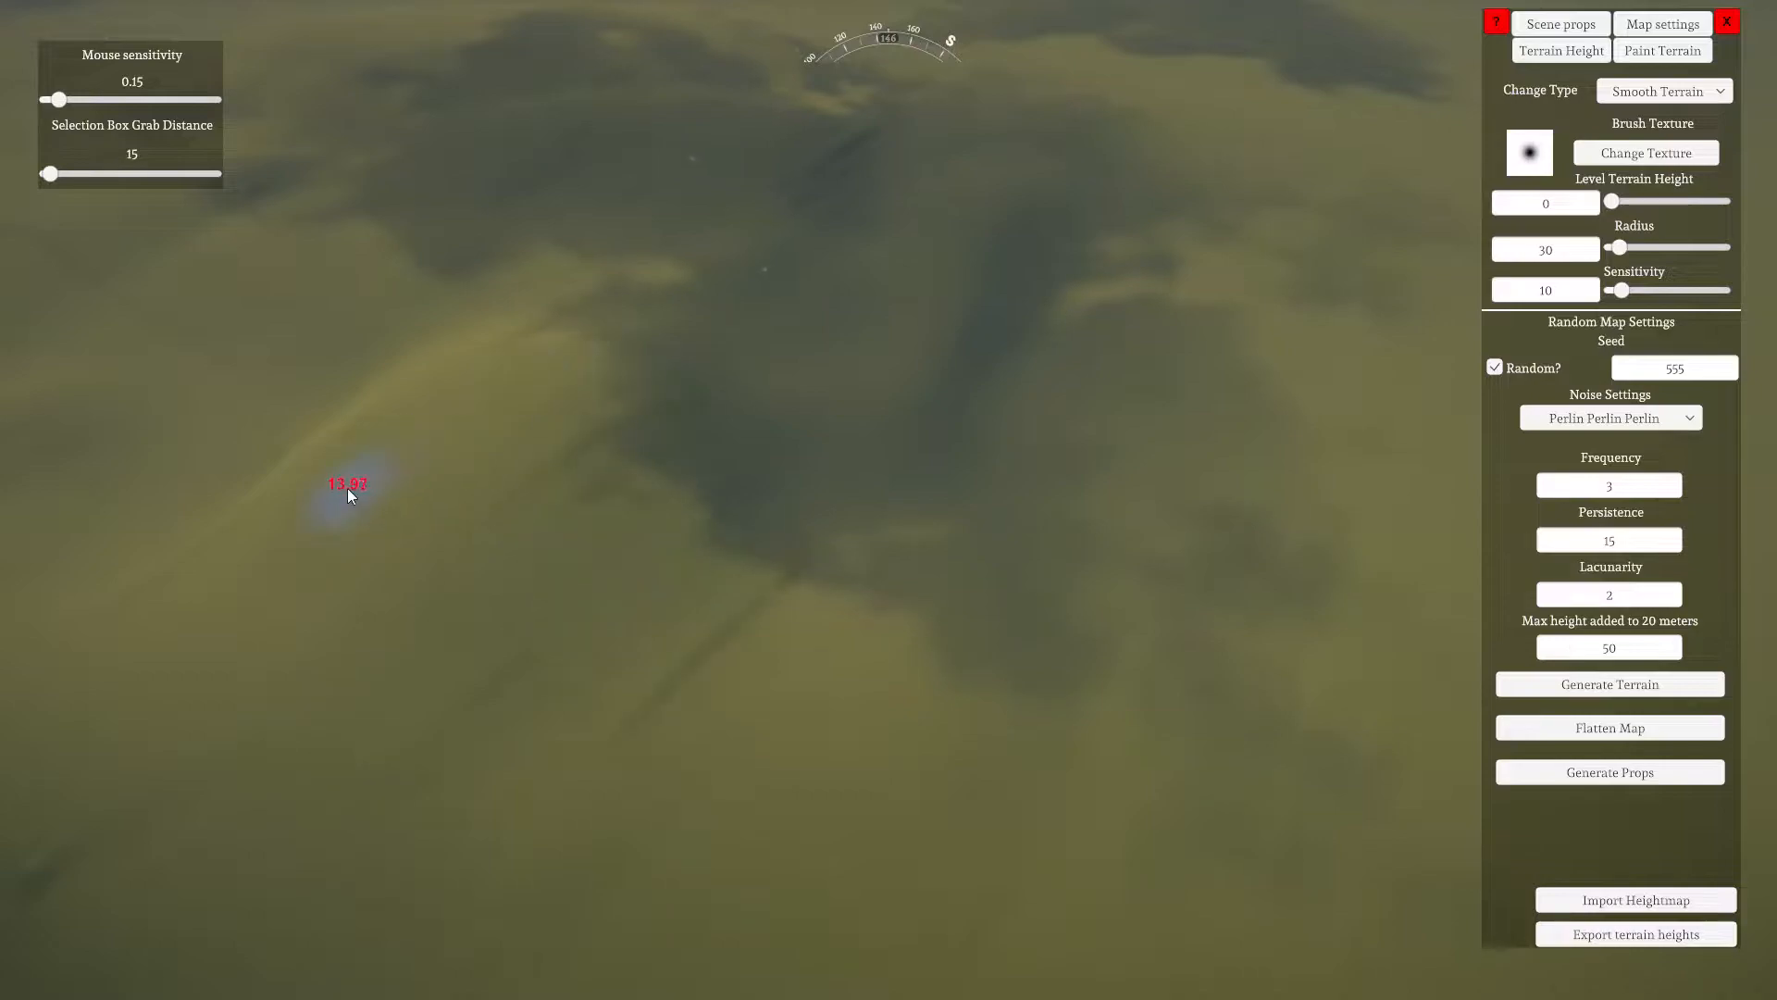
drag(664, 493, 552, 453)
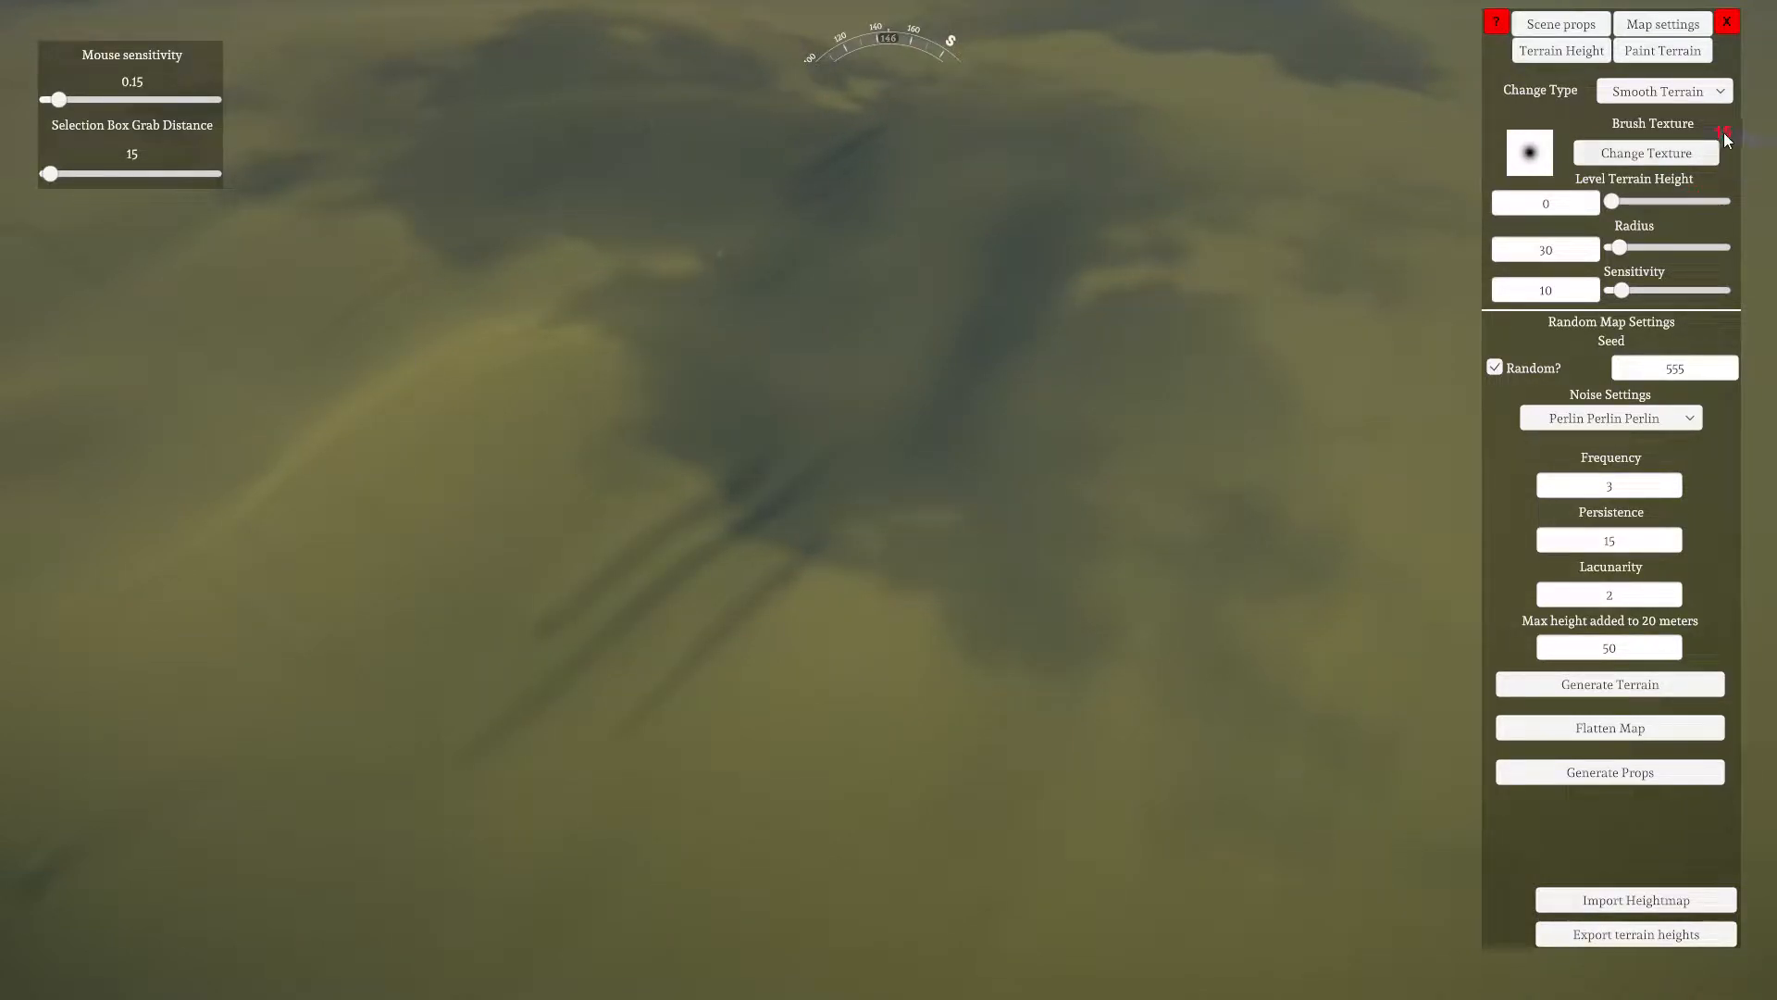
Sink the smoothed hill area with the Lower Terrain brush at radius 186 and sensitivity 10
click(1723, 97)
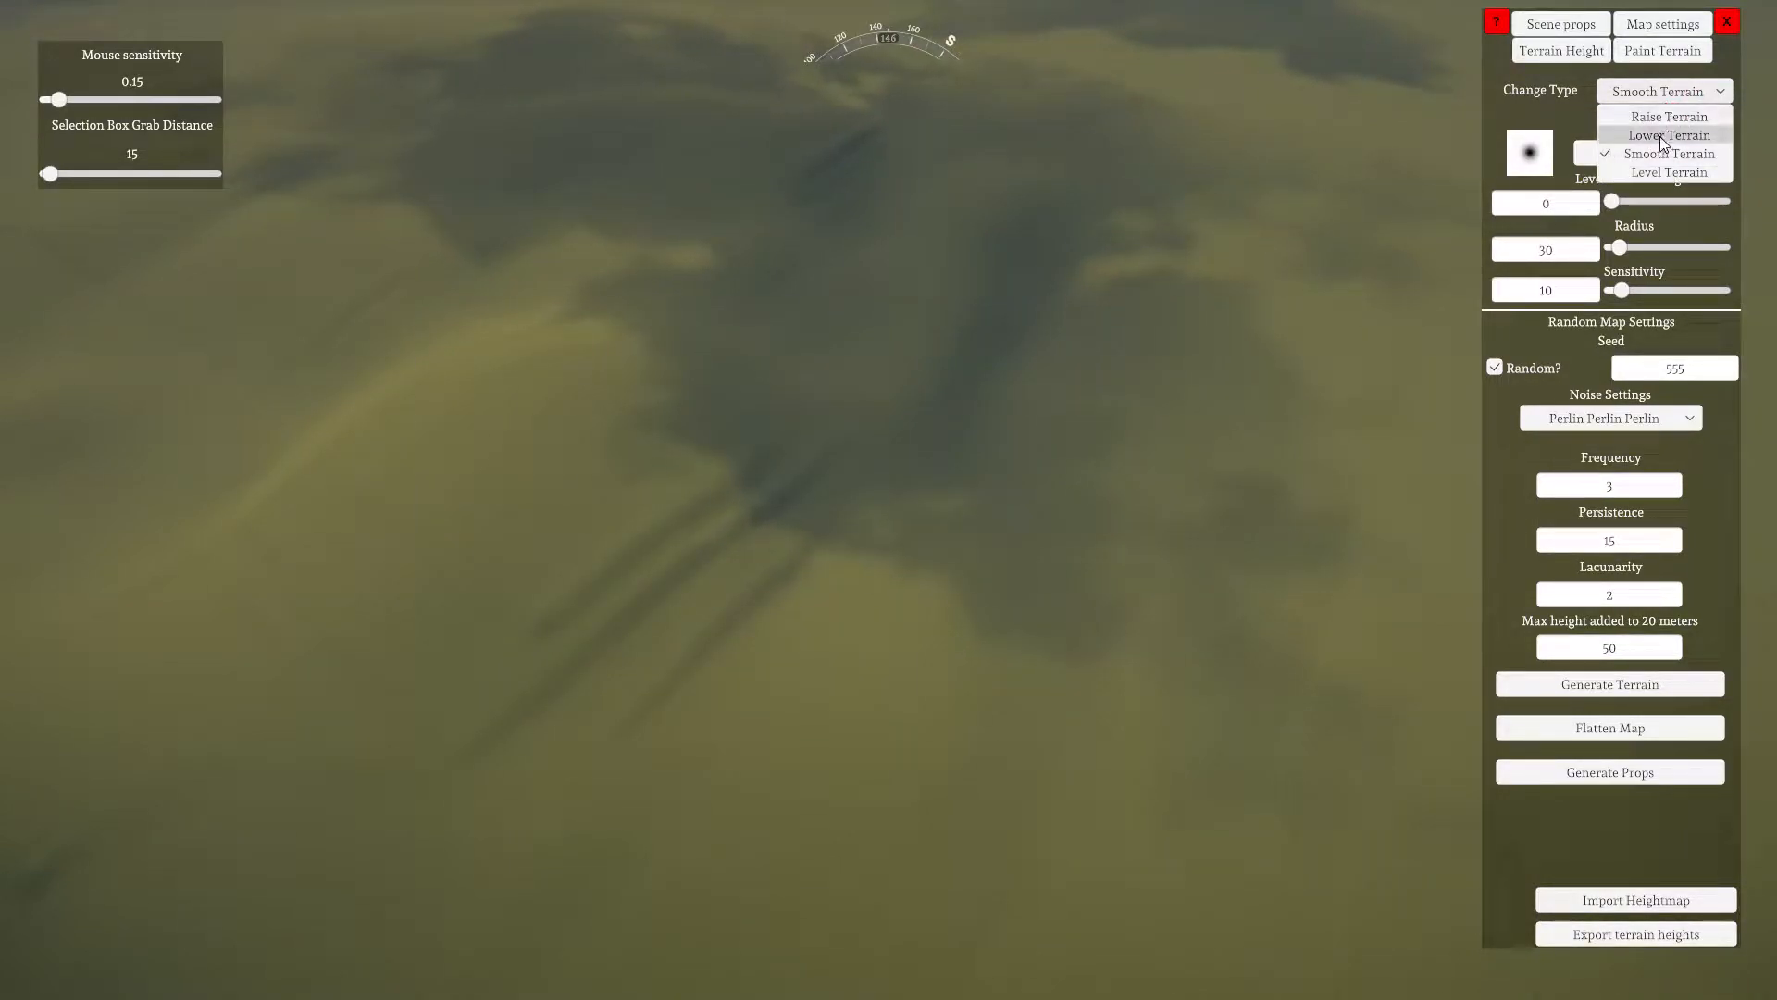
click(1659, 131)
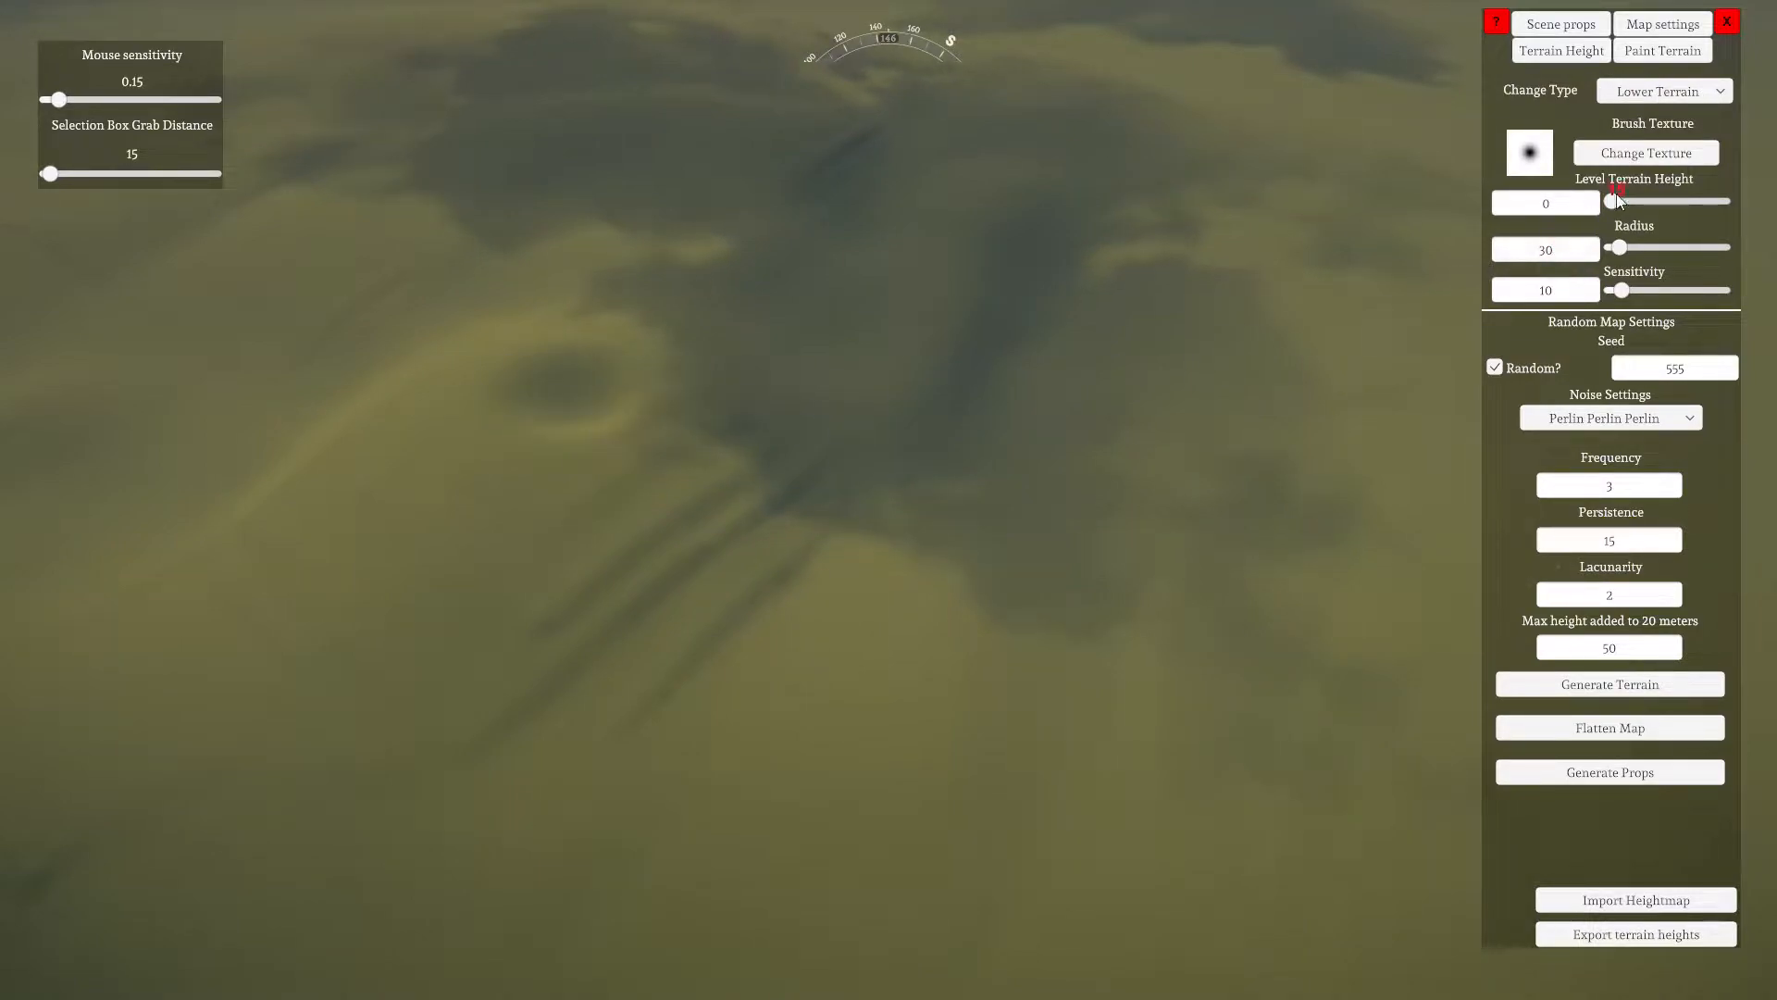
drag(1619, 247, 1663, 248)
mouse_move(641, 489)
mouse_down()
mouse_move(422, 458)
mouse_move(545, 295)
mouse_move(783, 204)
mouse_move(838, 658)
mouse_up()
right_drag(1027, 630, 796, 481)
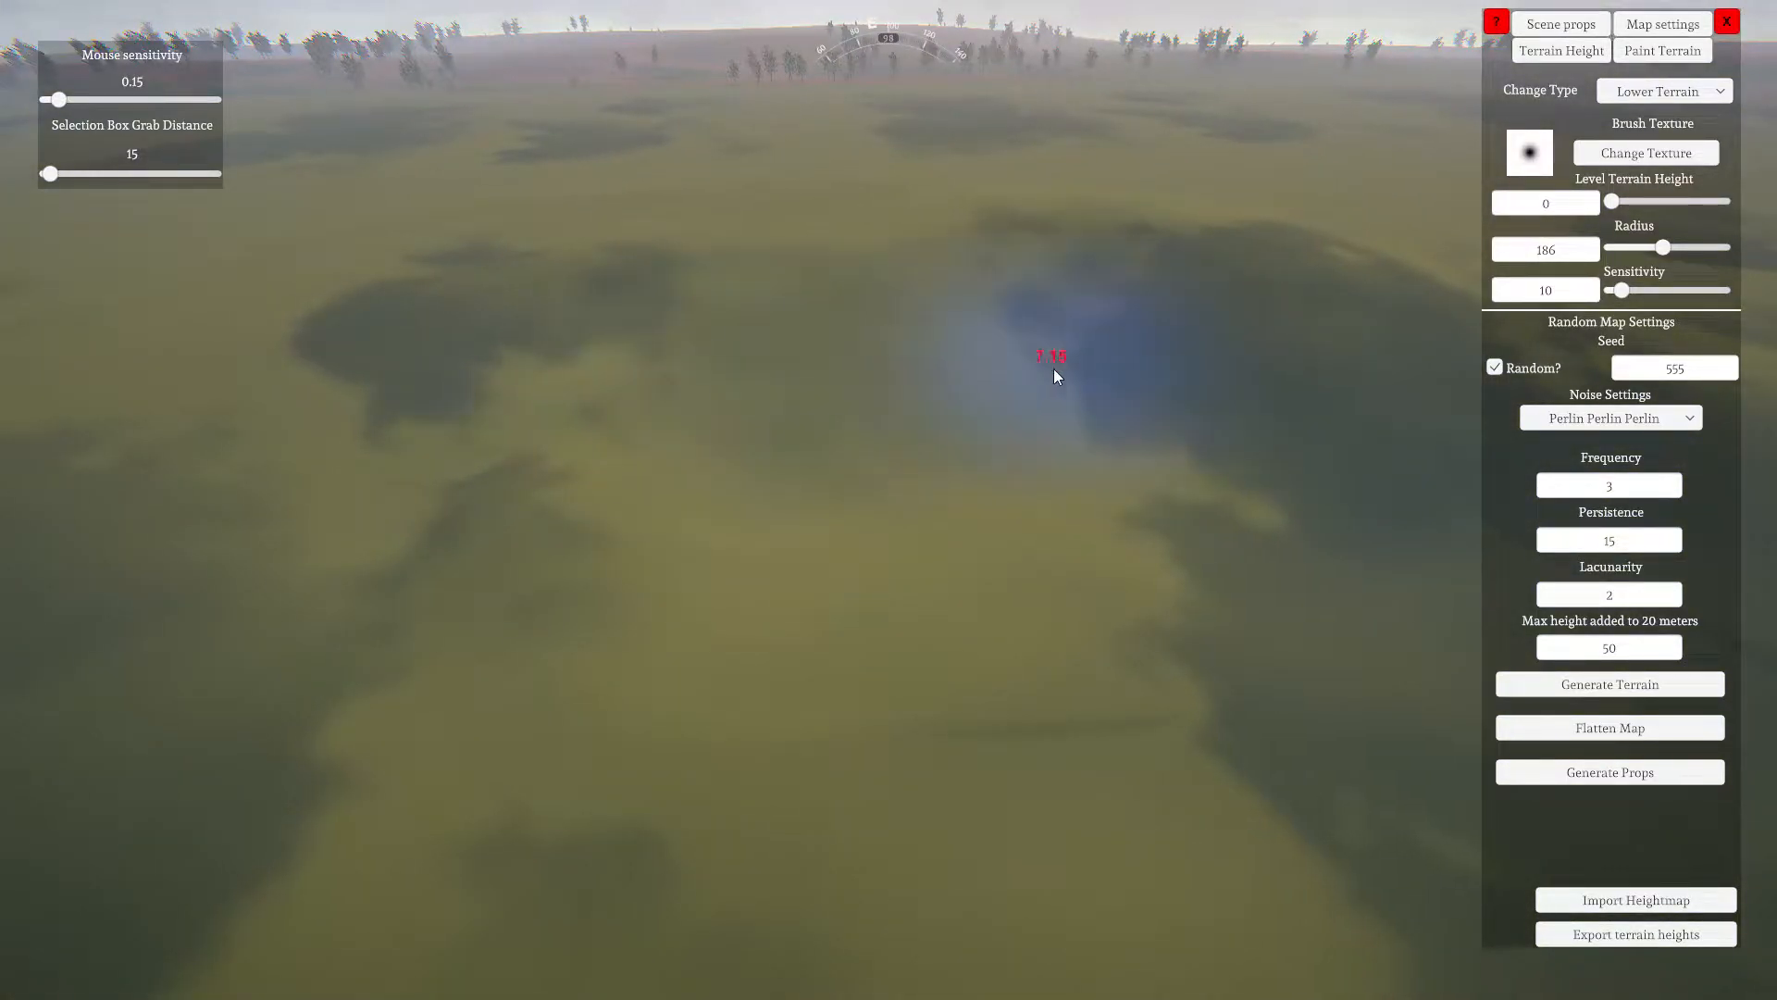
mouse_move(1053, 369)
mouse_down()
mouse_move(742, 847)
mouse_move(796, 722)
mouse_move(1026, 566)
mouse_move(849, 492)
mouse_move(983, 710)
mouse_move(1058, 764)
mouse_up()
Carve a long winding river channel across the map down to height 0 with the radius 186 Lower Terrain brush
right_drag(1057, 763, 886, 835)
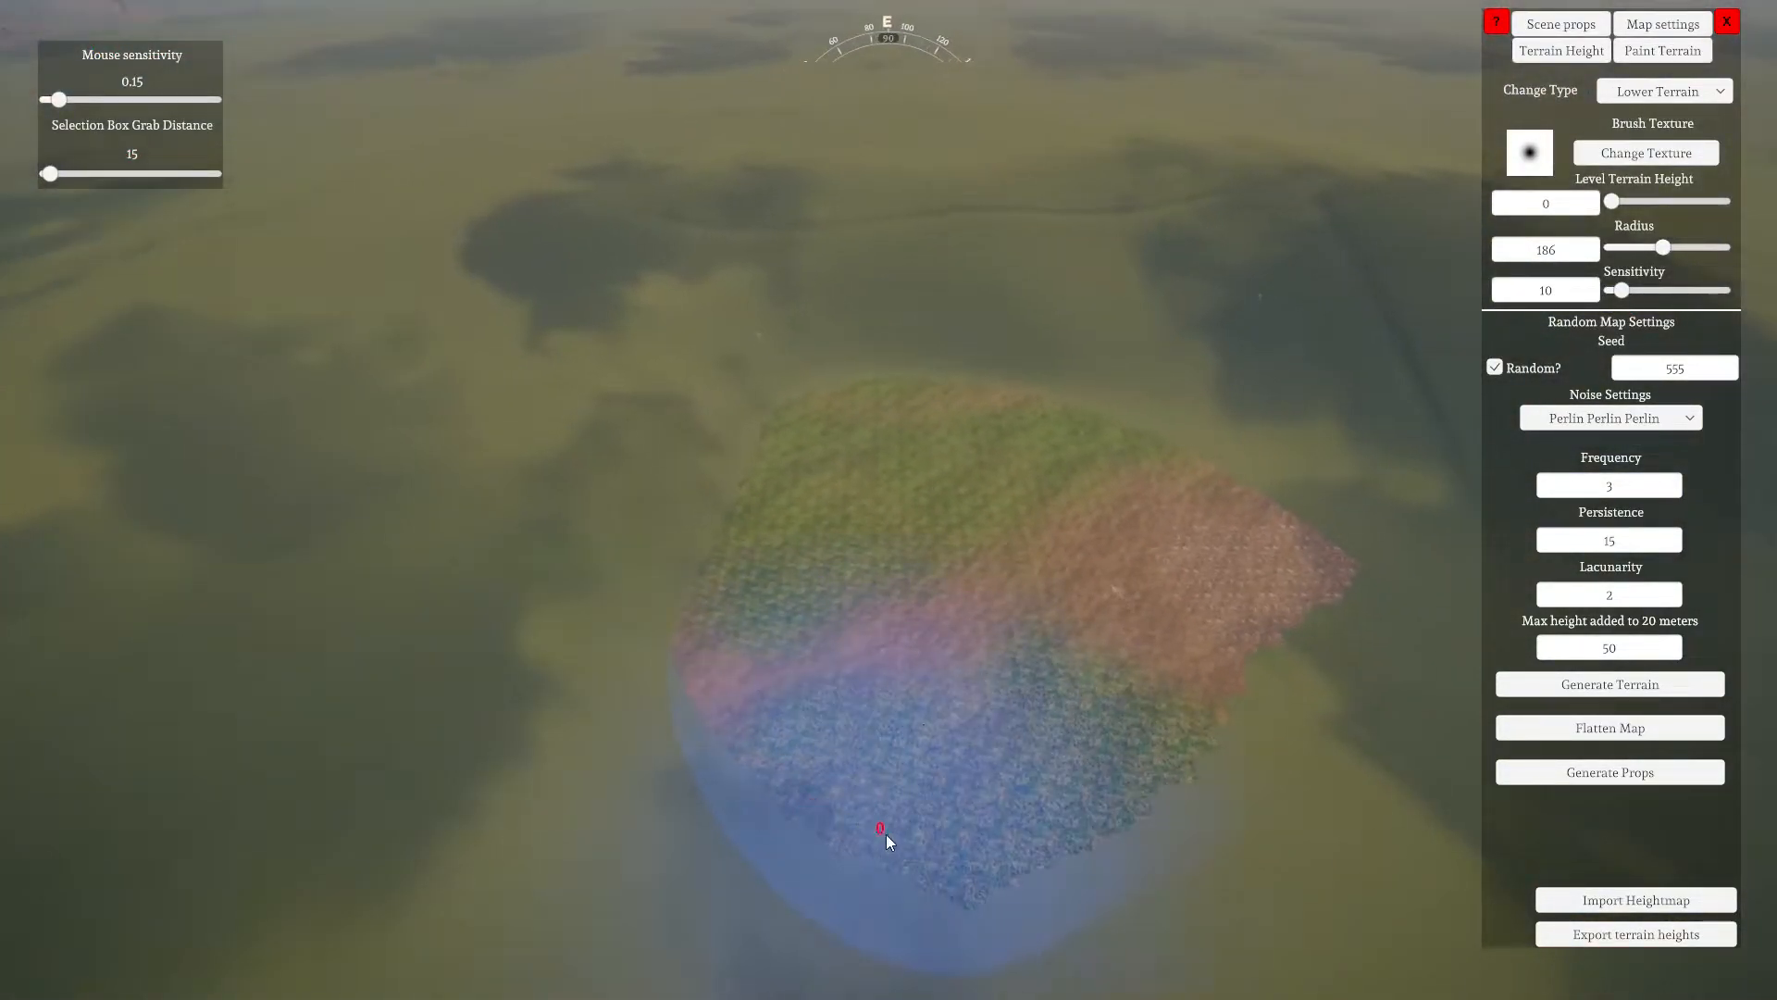
key(s)
key(a)
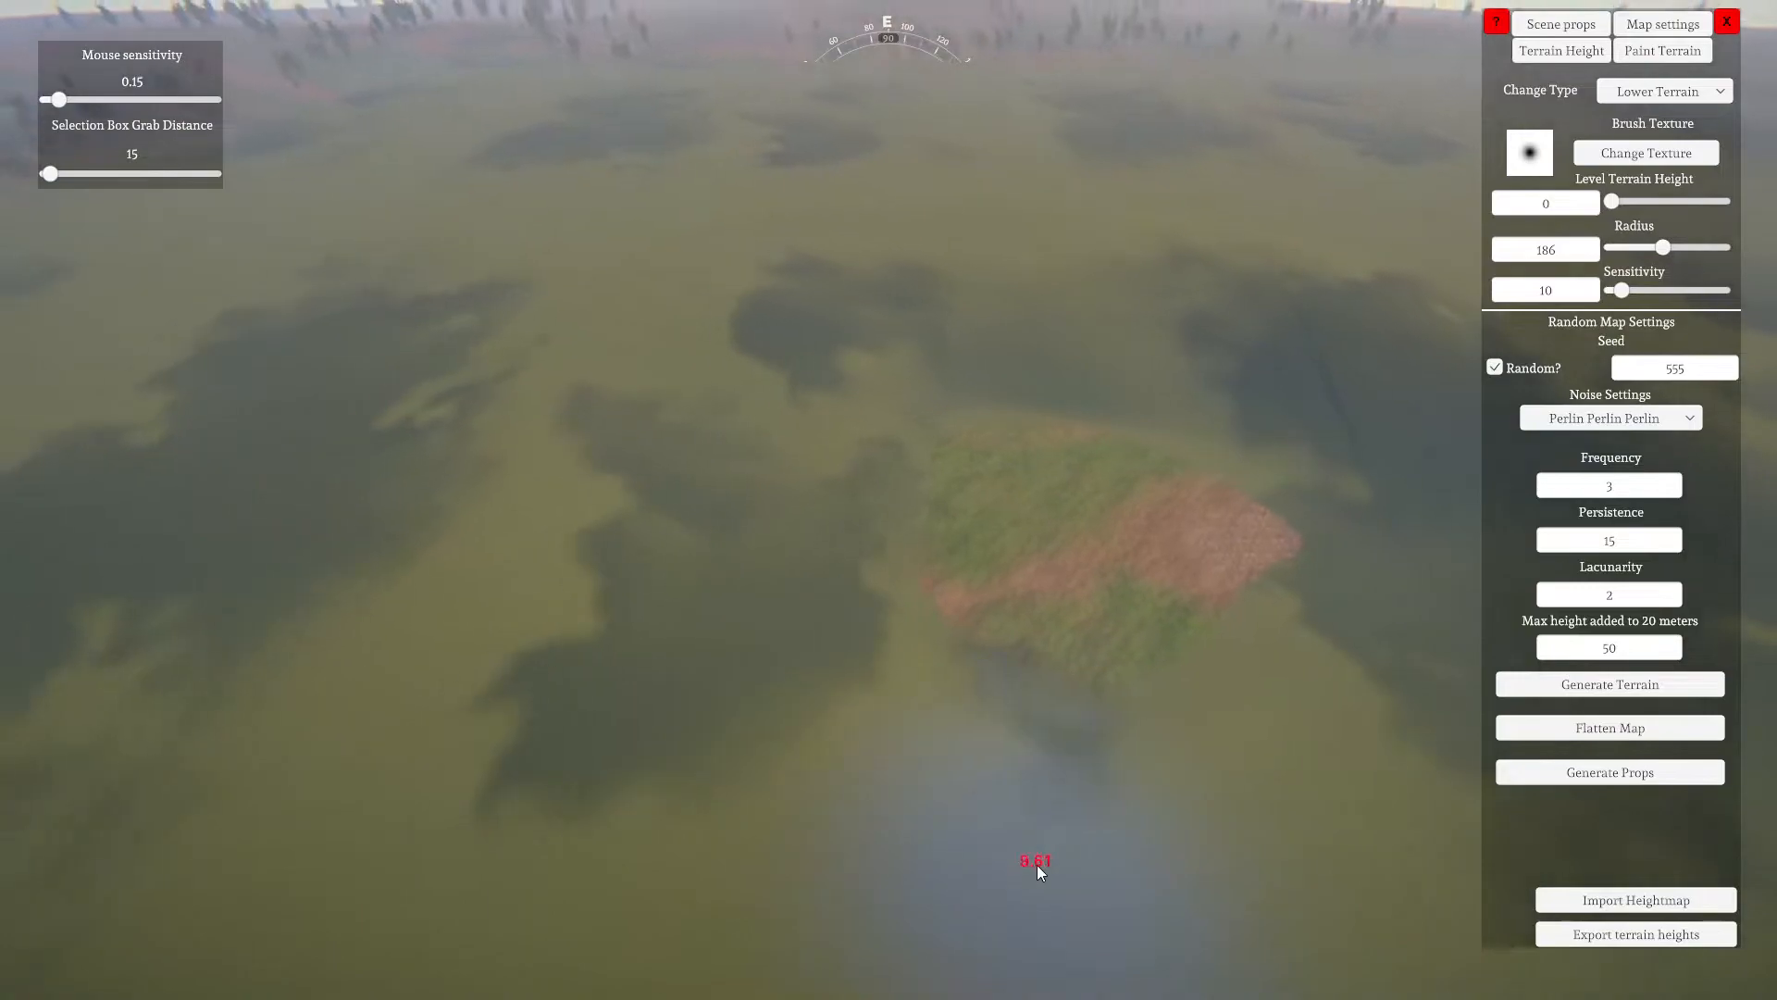
mouse_move(1030, 875)
right_down()
mouse_move(1440, 806)
mouse_move(635, 782)
mouse_move(1003, 794)
mouse_move(952, 709)
mouse_move(1207, 675)
mouse_move(972, 718)
mouse_move(856, 967)
mouse_move(877, 897)
mouse_move(970, 820)
mouse_move(1020, 443)
right_up()
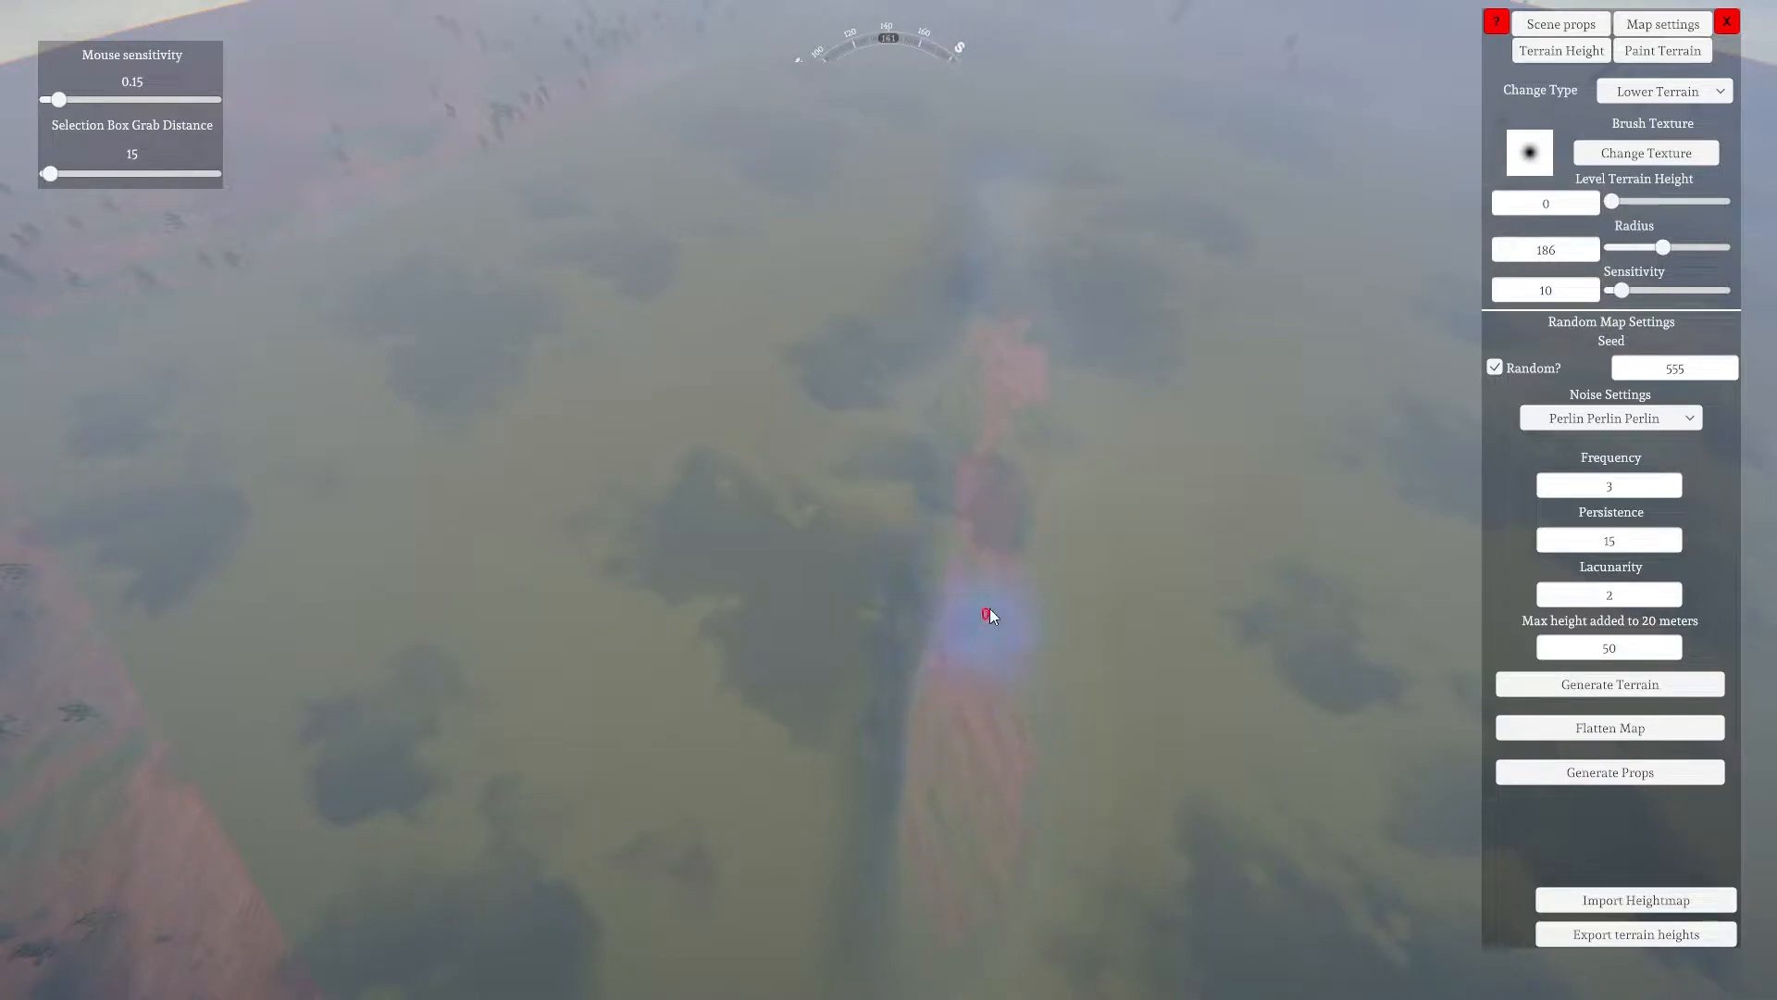
right_drag(1015, 651, 1139, 374)
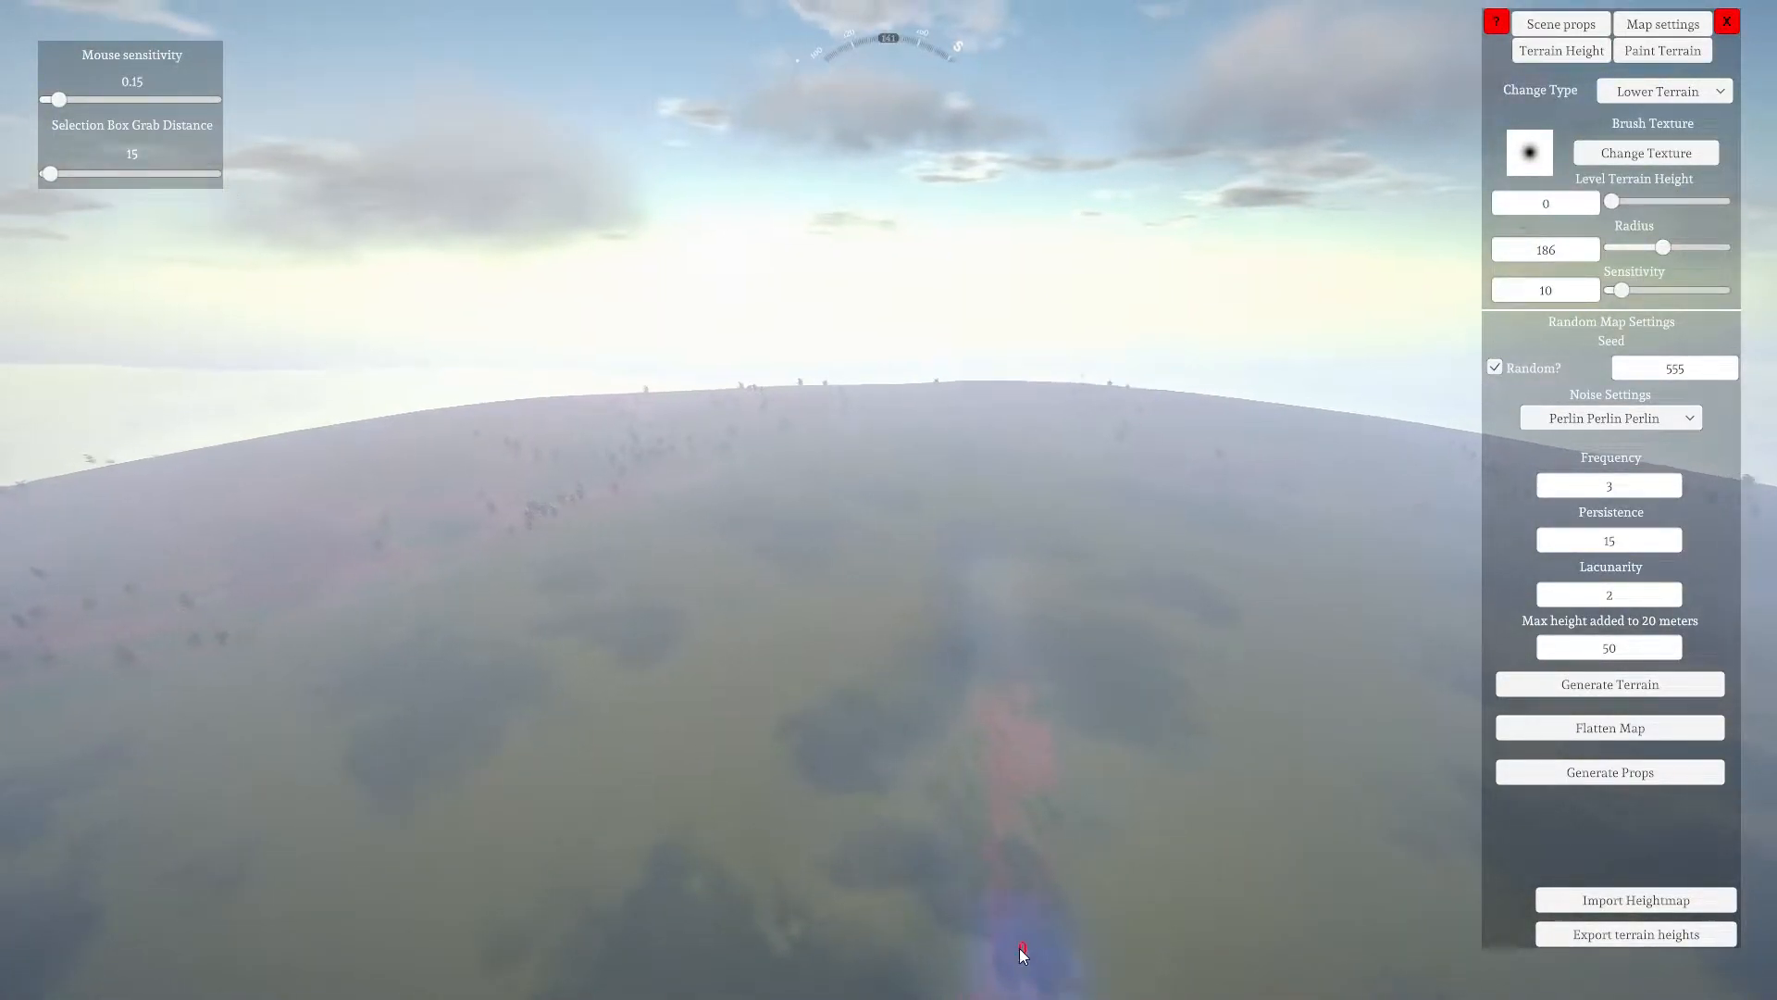
right_drag(1019, 948, 949, 805)
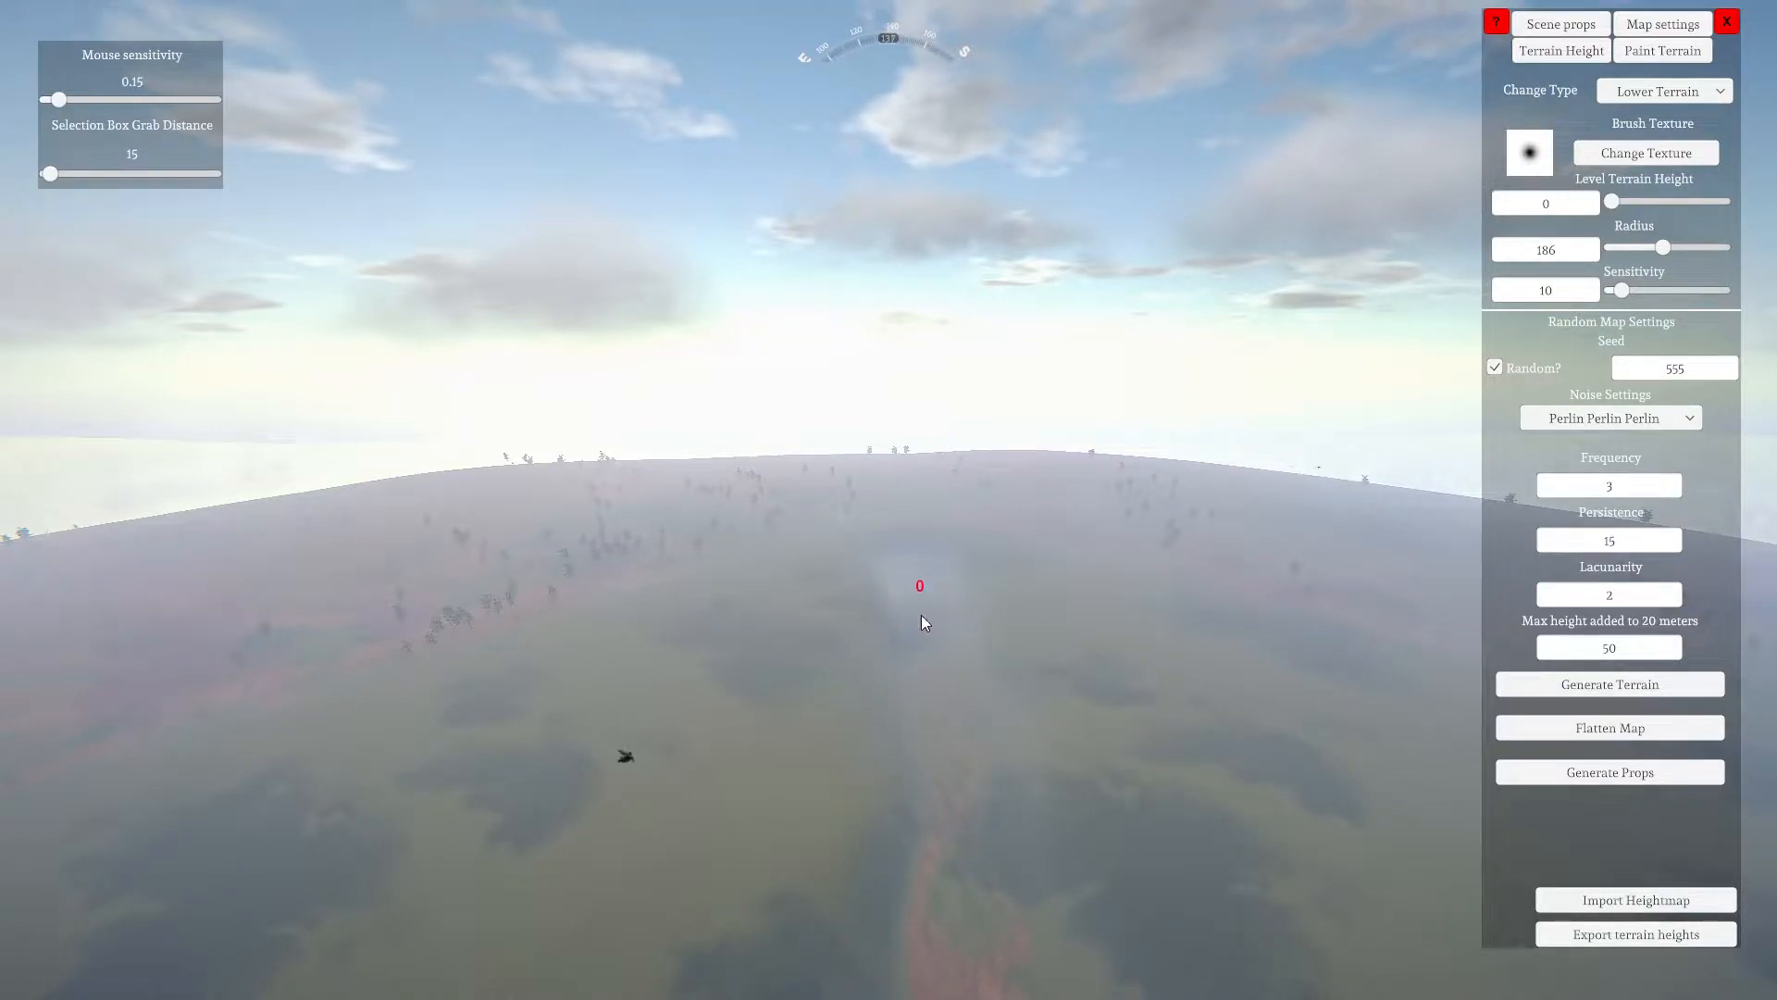
right_drag(914, 813, 787, 873)
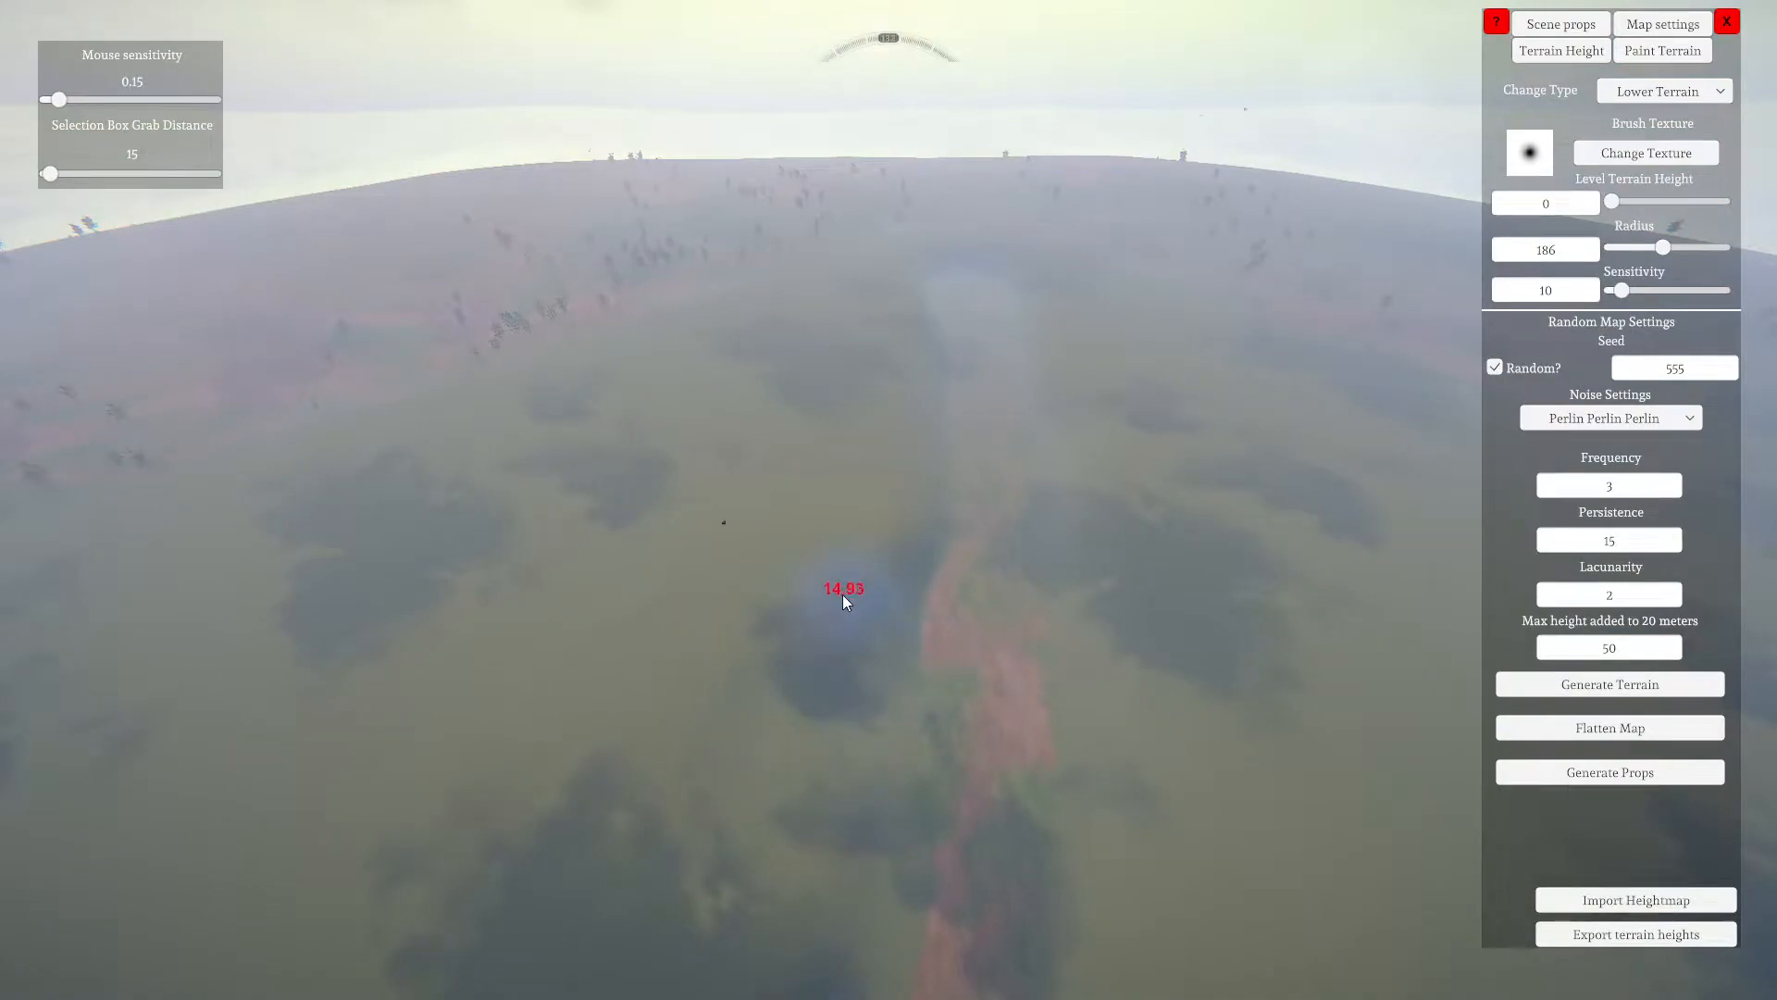
key(d)
right_drag(1012, 653, 1017, 480)
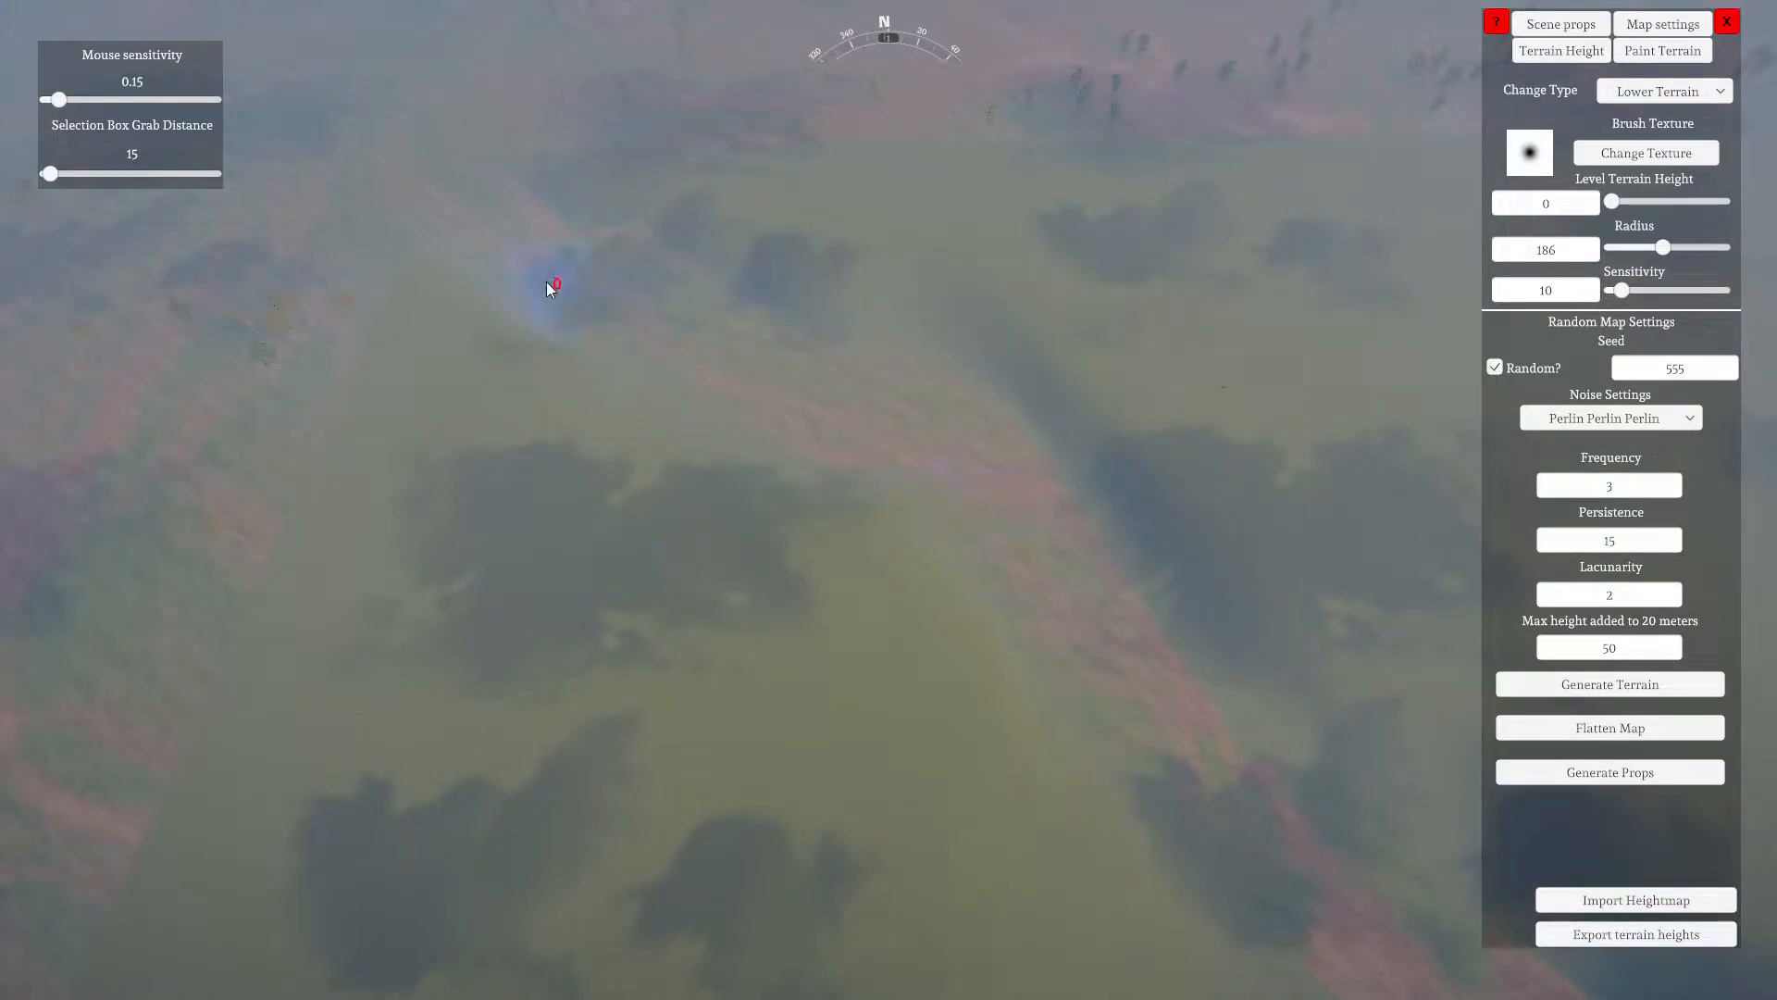
right_drag(713, 320, 1168, 574)
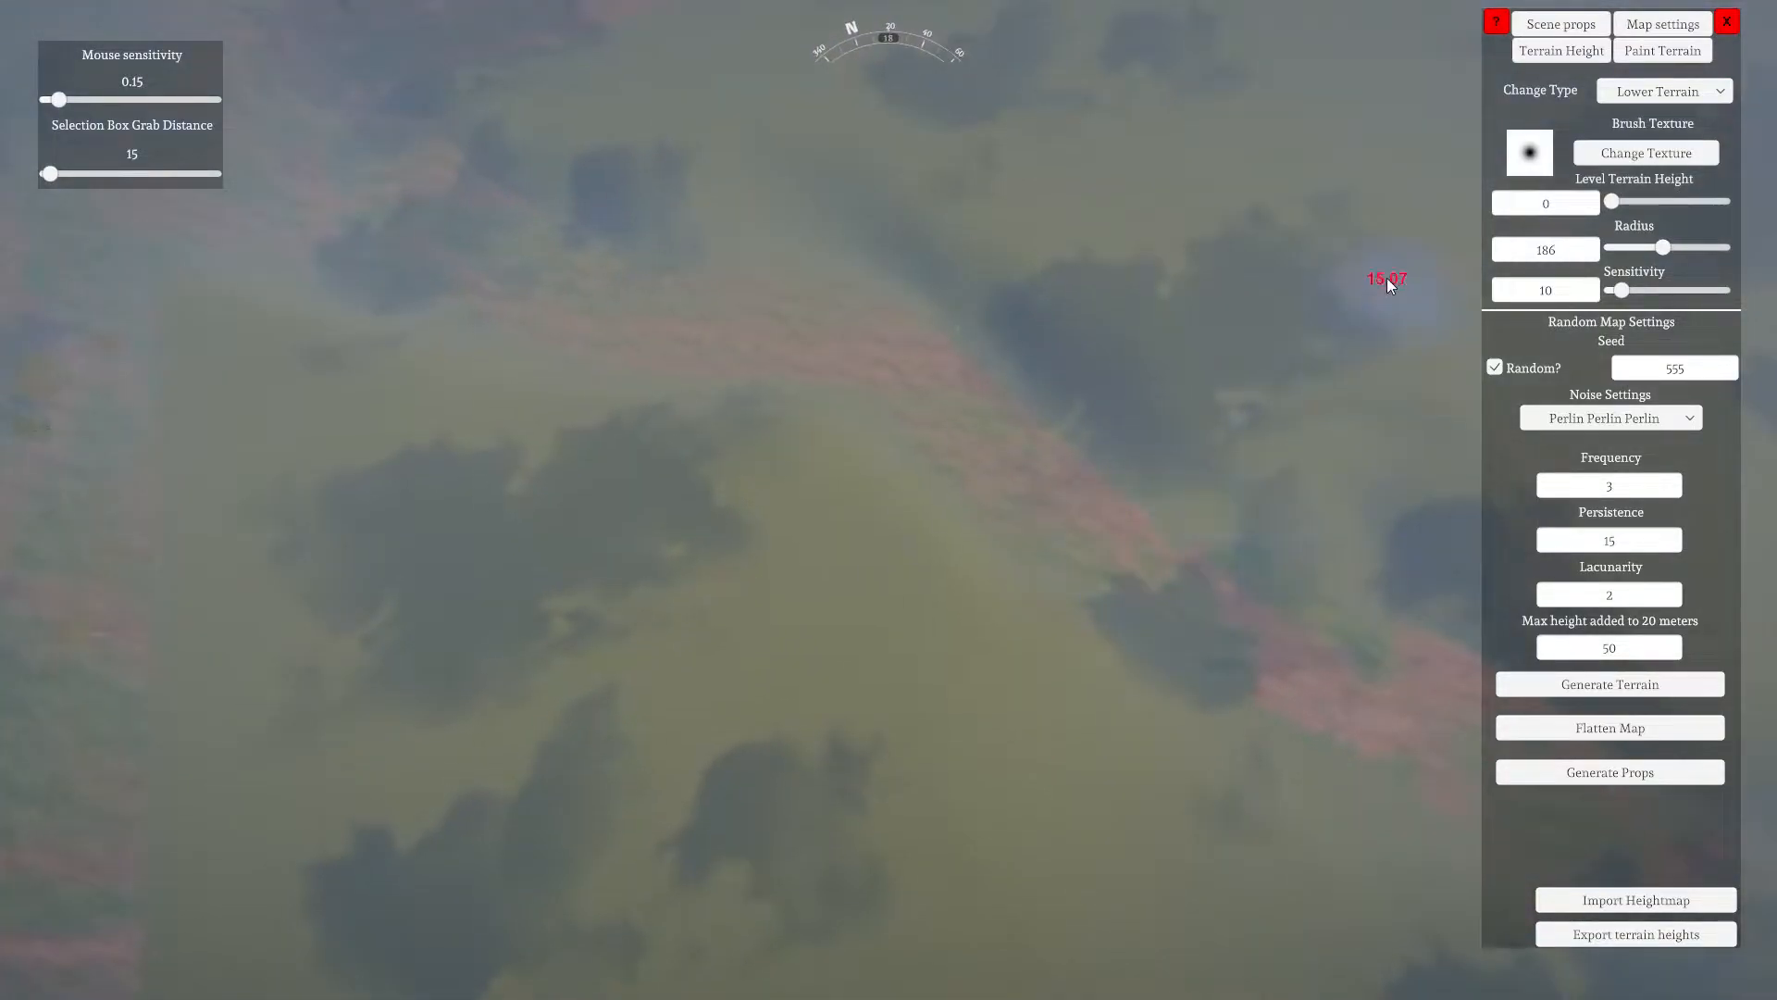
Switch from terrain height editing to scene props and list the props in the Other category
click(1548, 35)
right_drag(206, 637, 999, 843)
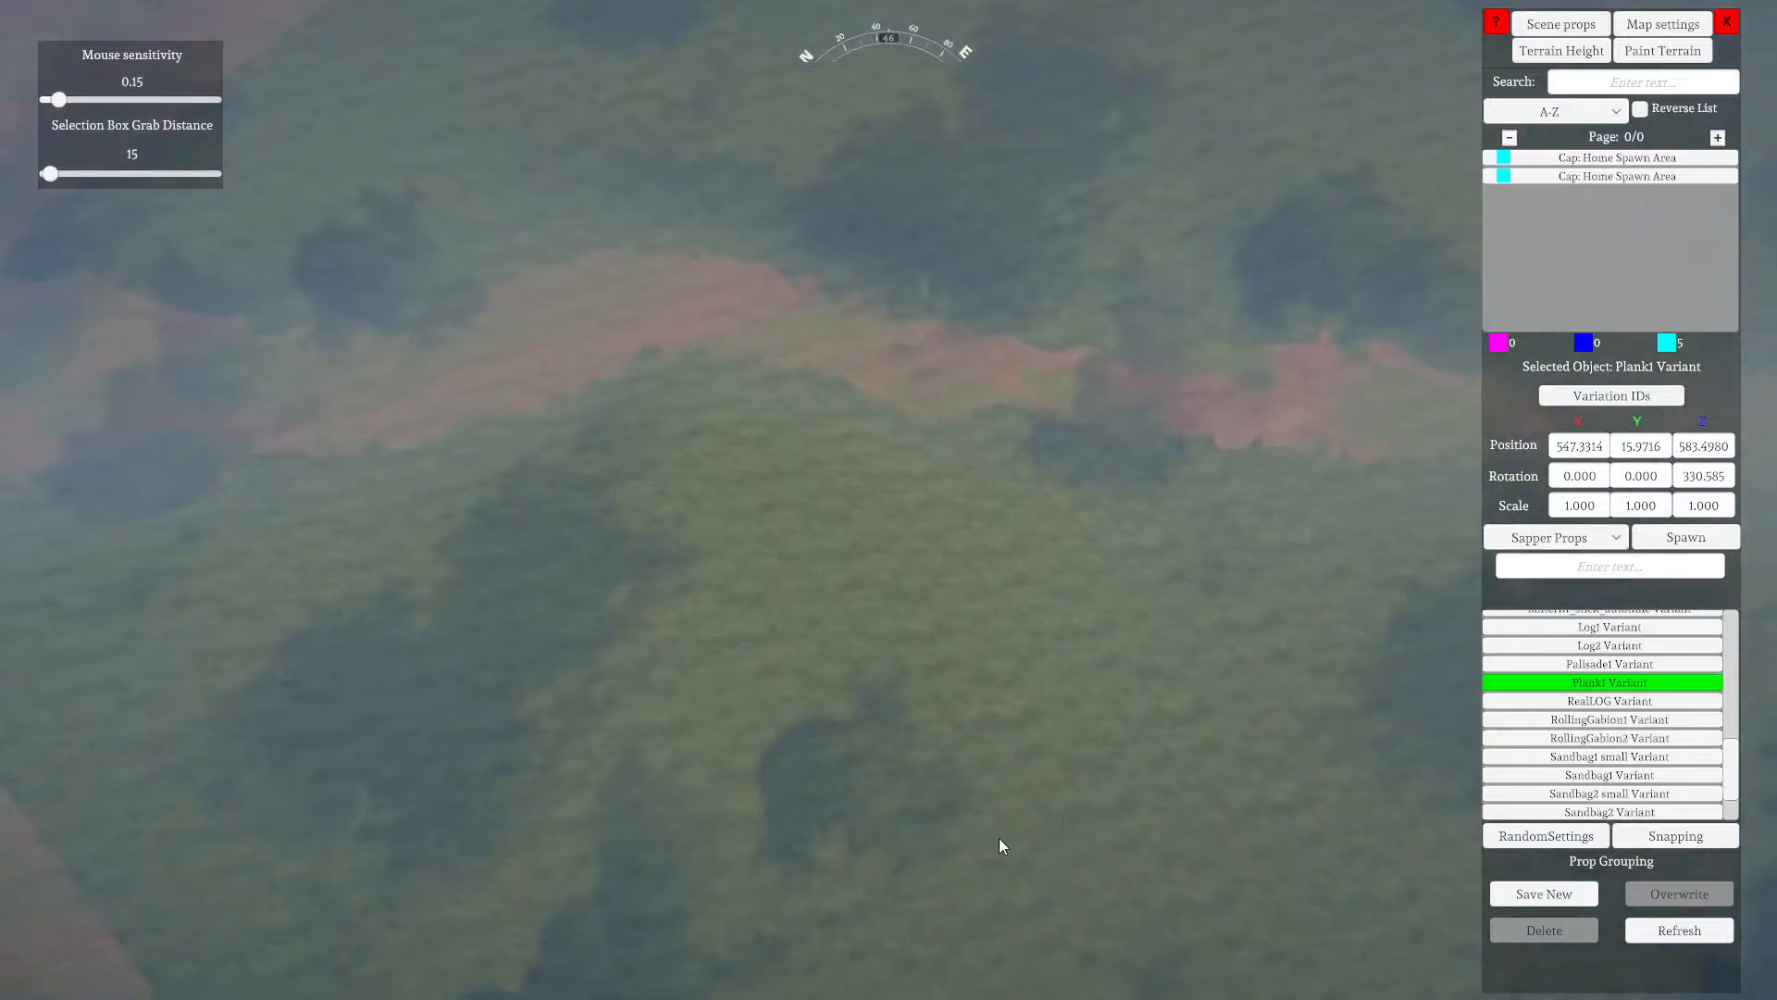
right_drag(386, 698, 1729, 298)
right_drag(439, 929, 1095, 769)
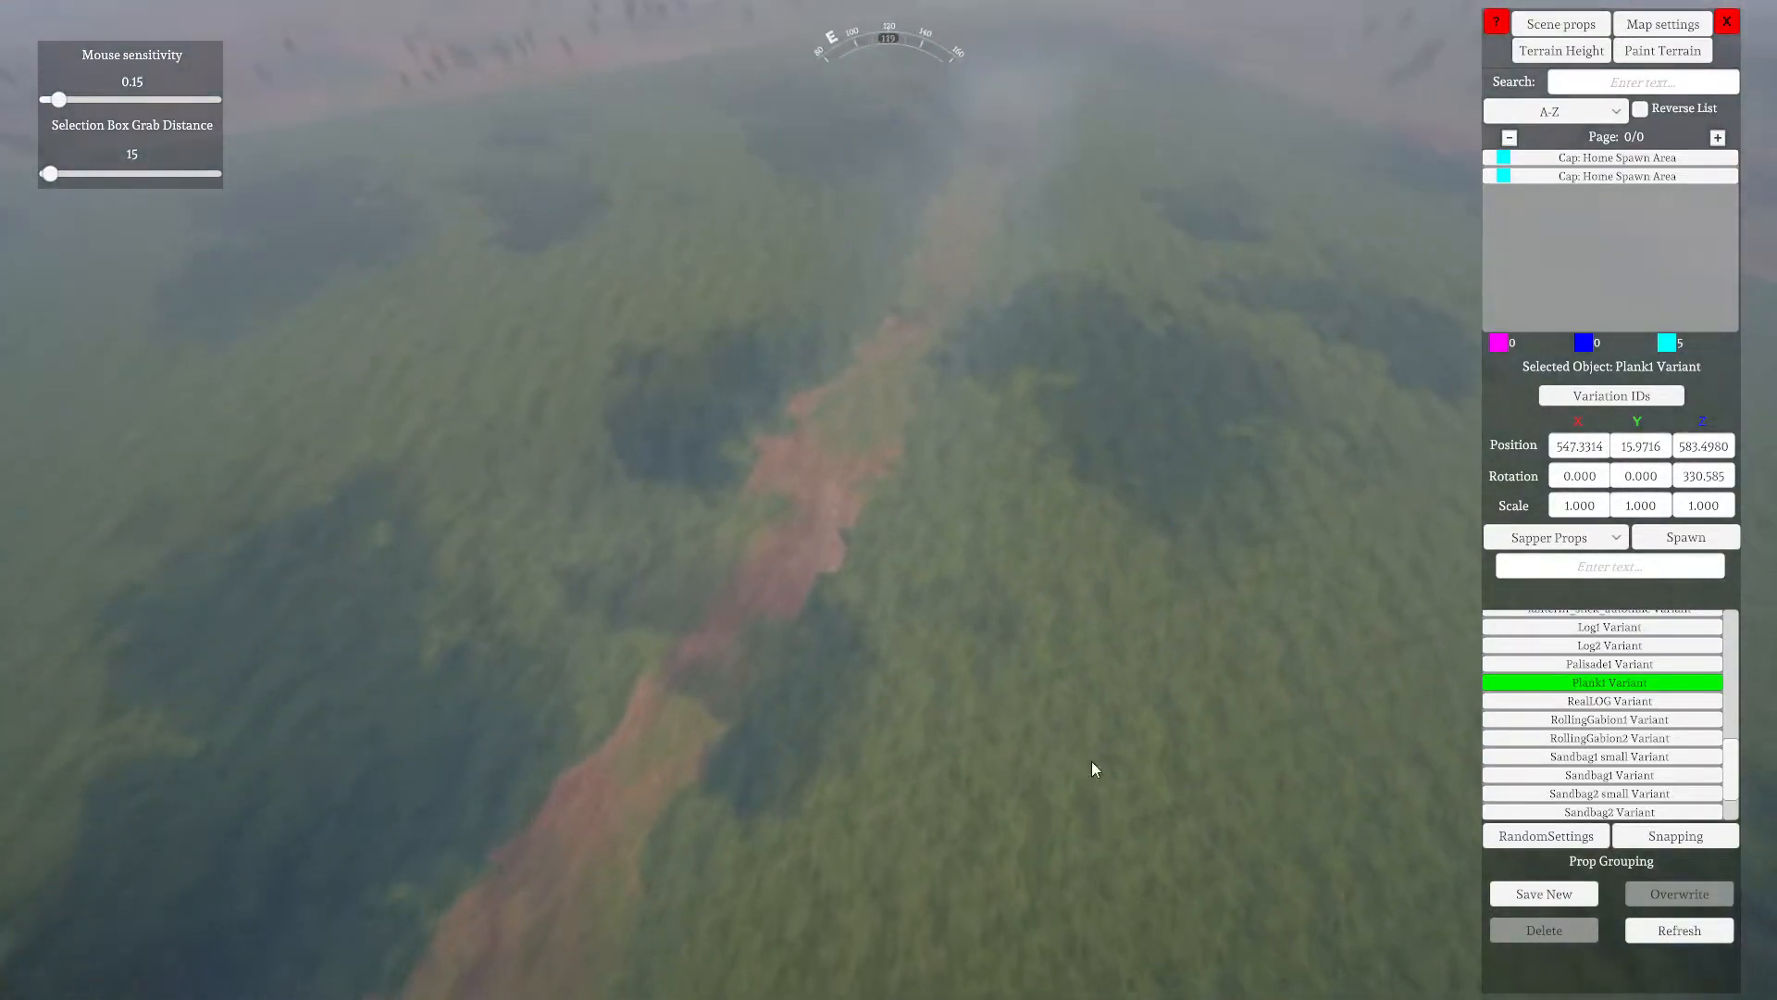
right_drag(416, 879, 500, 737)
right_drag(845, 675, 302, 755)
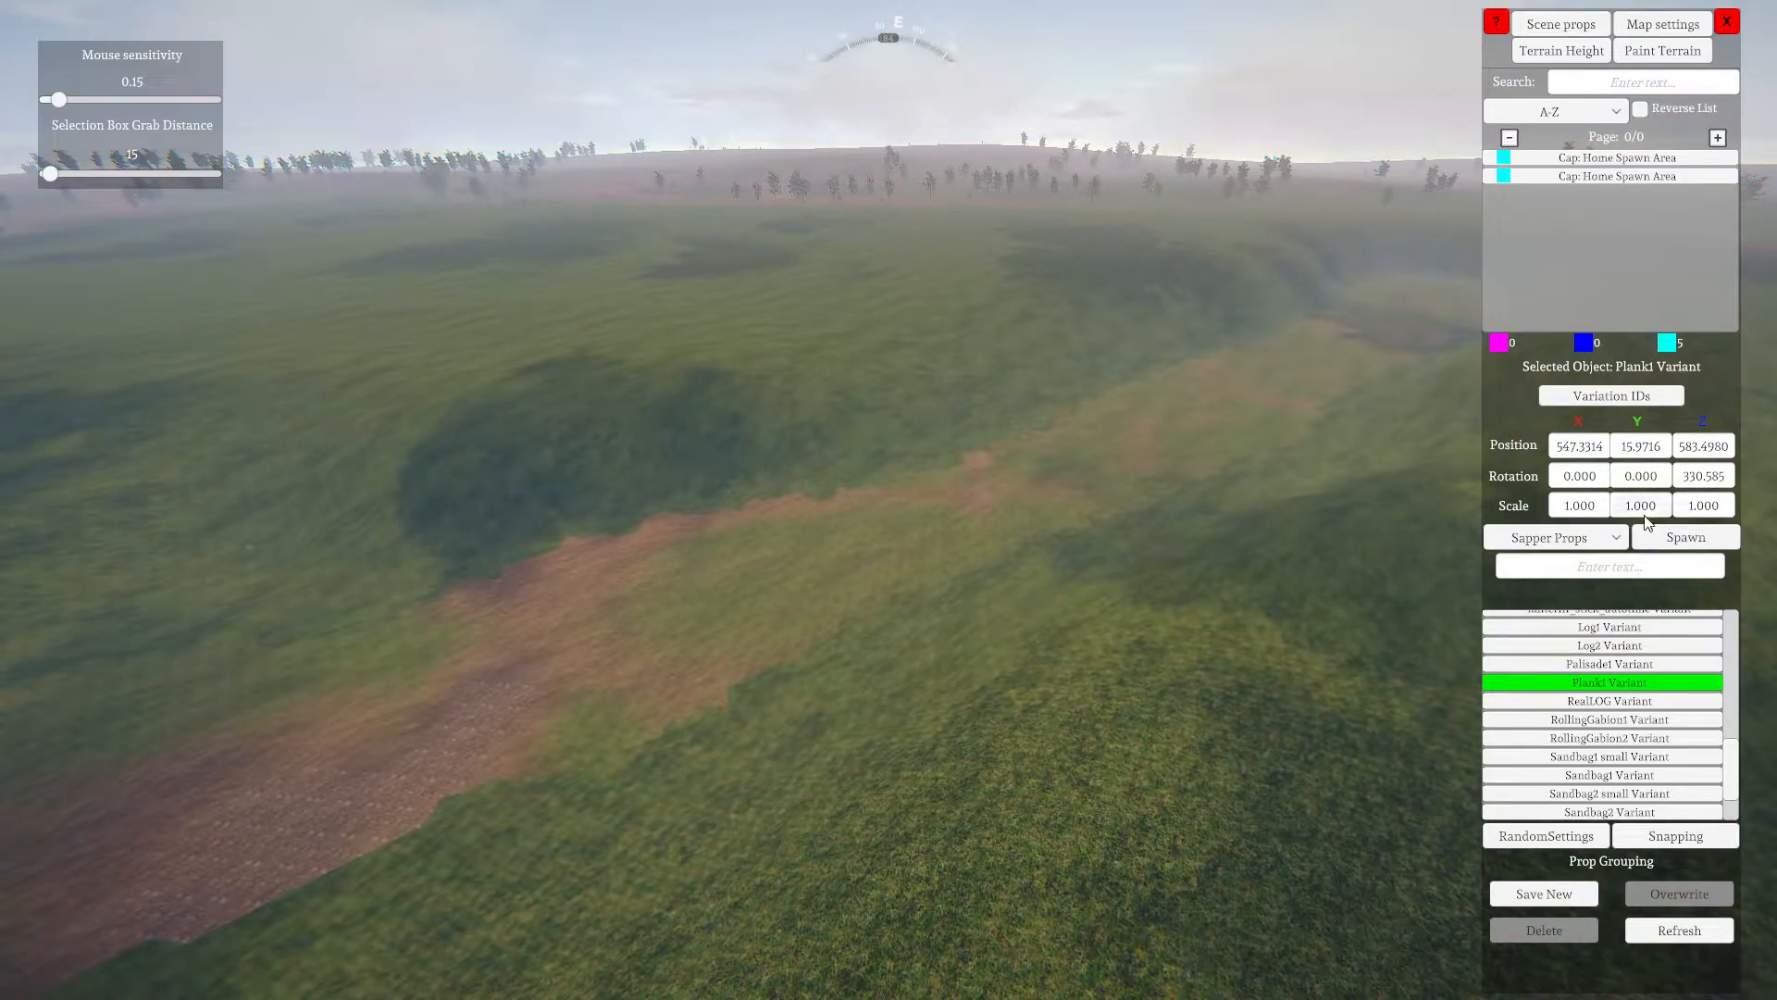
right_drag(957, 599, 1436, 706)
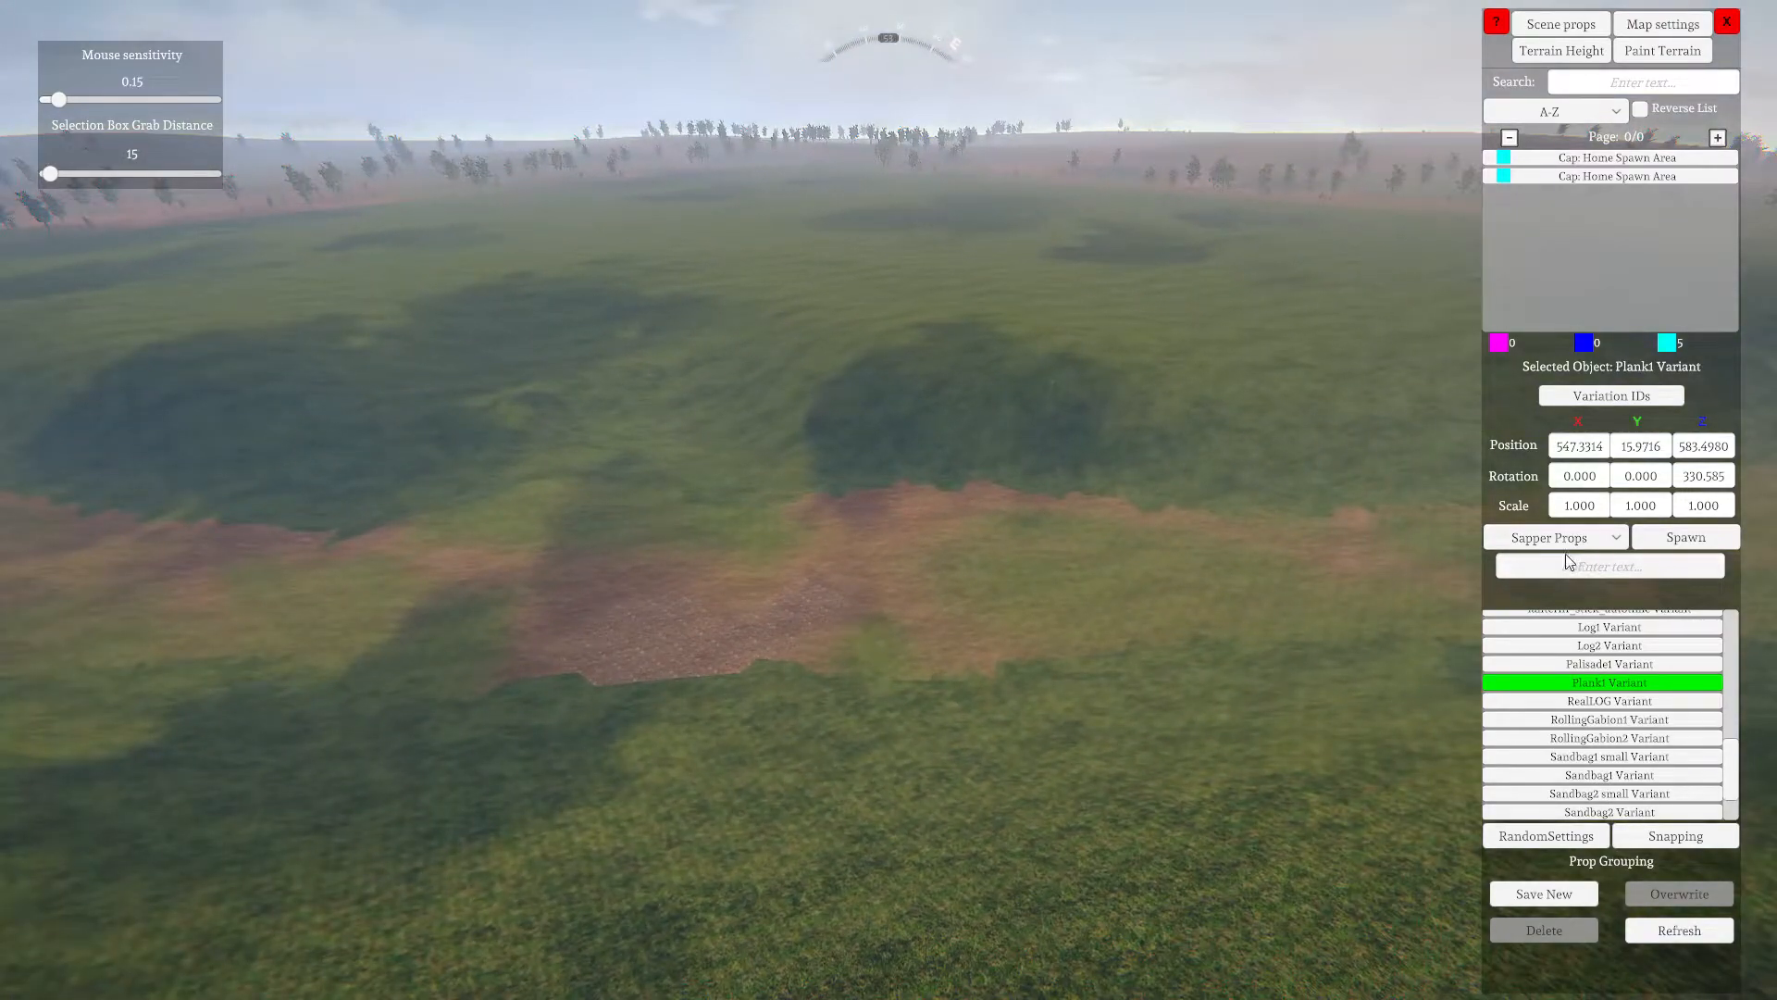
click(1624, 546)
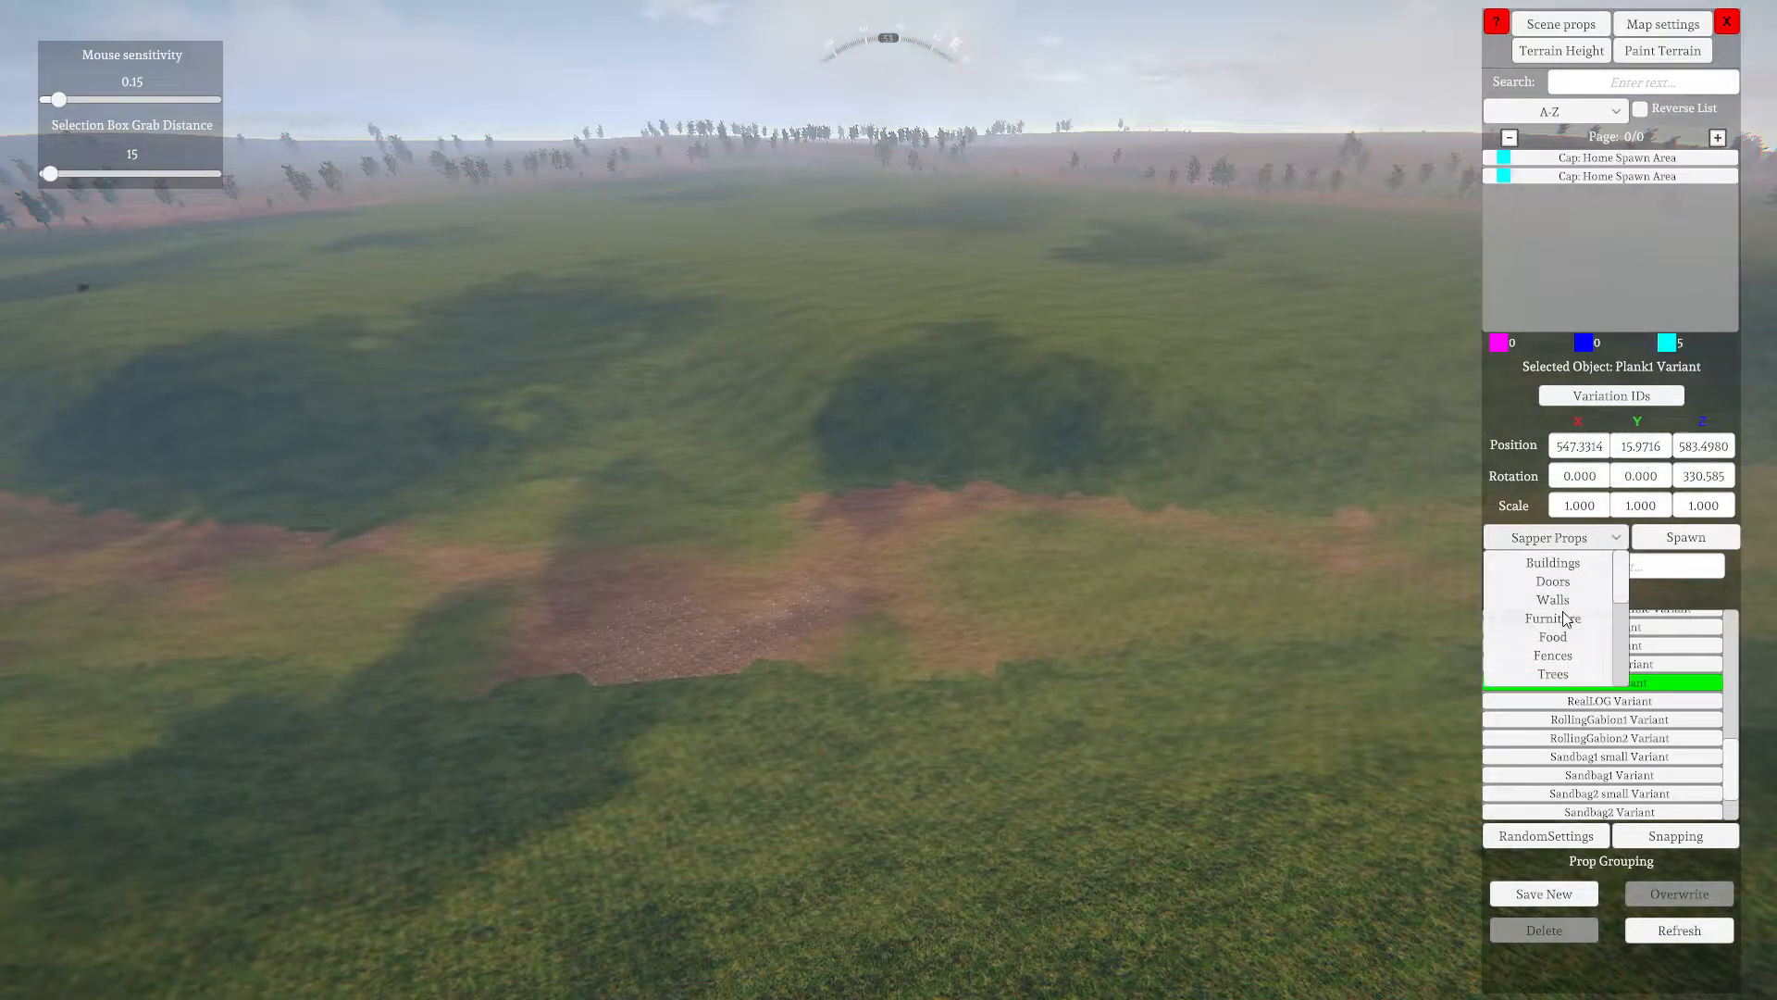
scroll(1562, 620, down, 5)
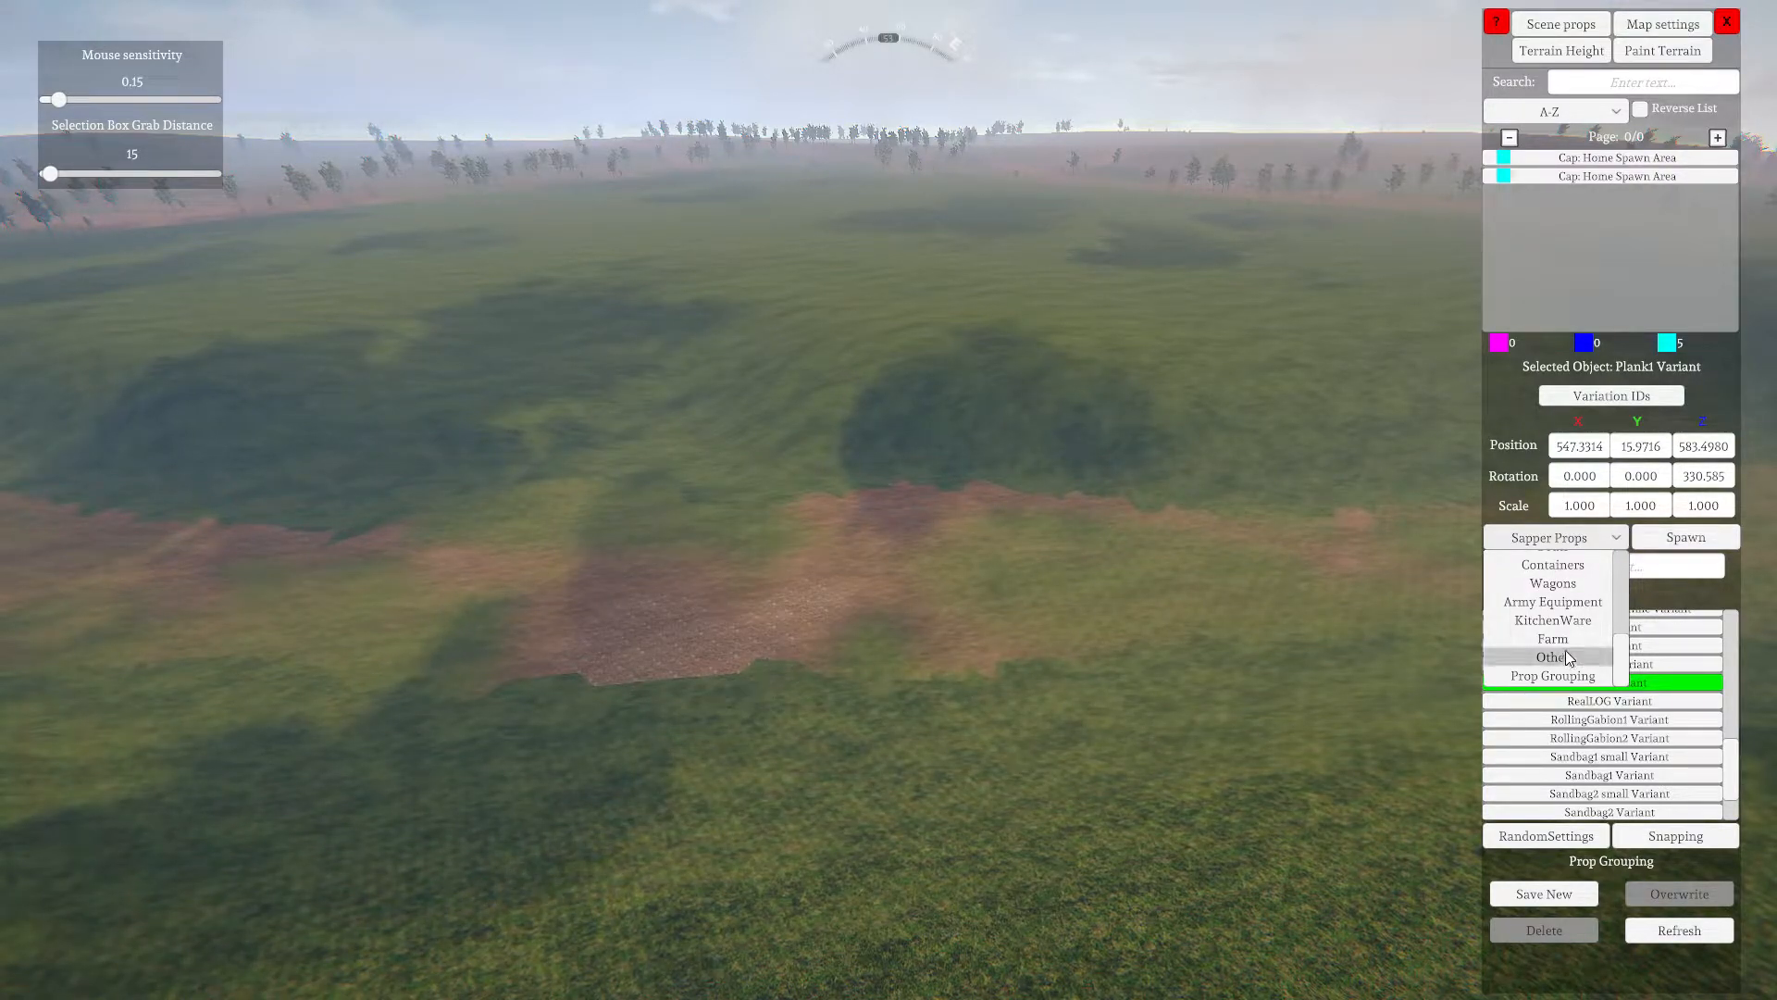
click(1567, 658)
Place a WaterHuge_Swamp prop in the carved riverbed at about X 305.7, Y 13.4, Z 292.1
scroll(1582, 740, down, 5)
scroll(1610, 752, down, 15)
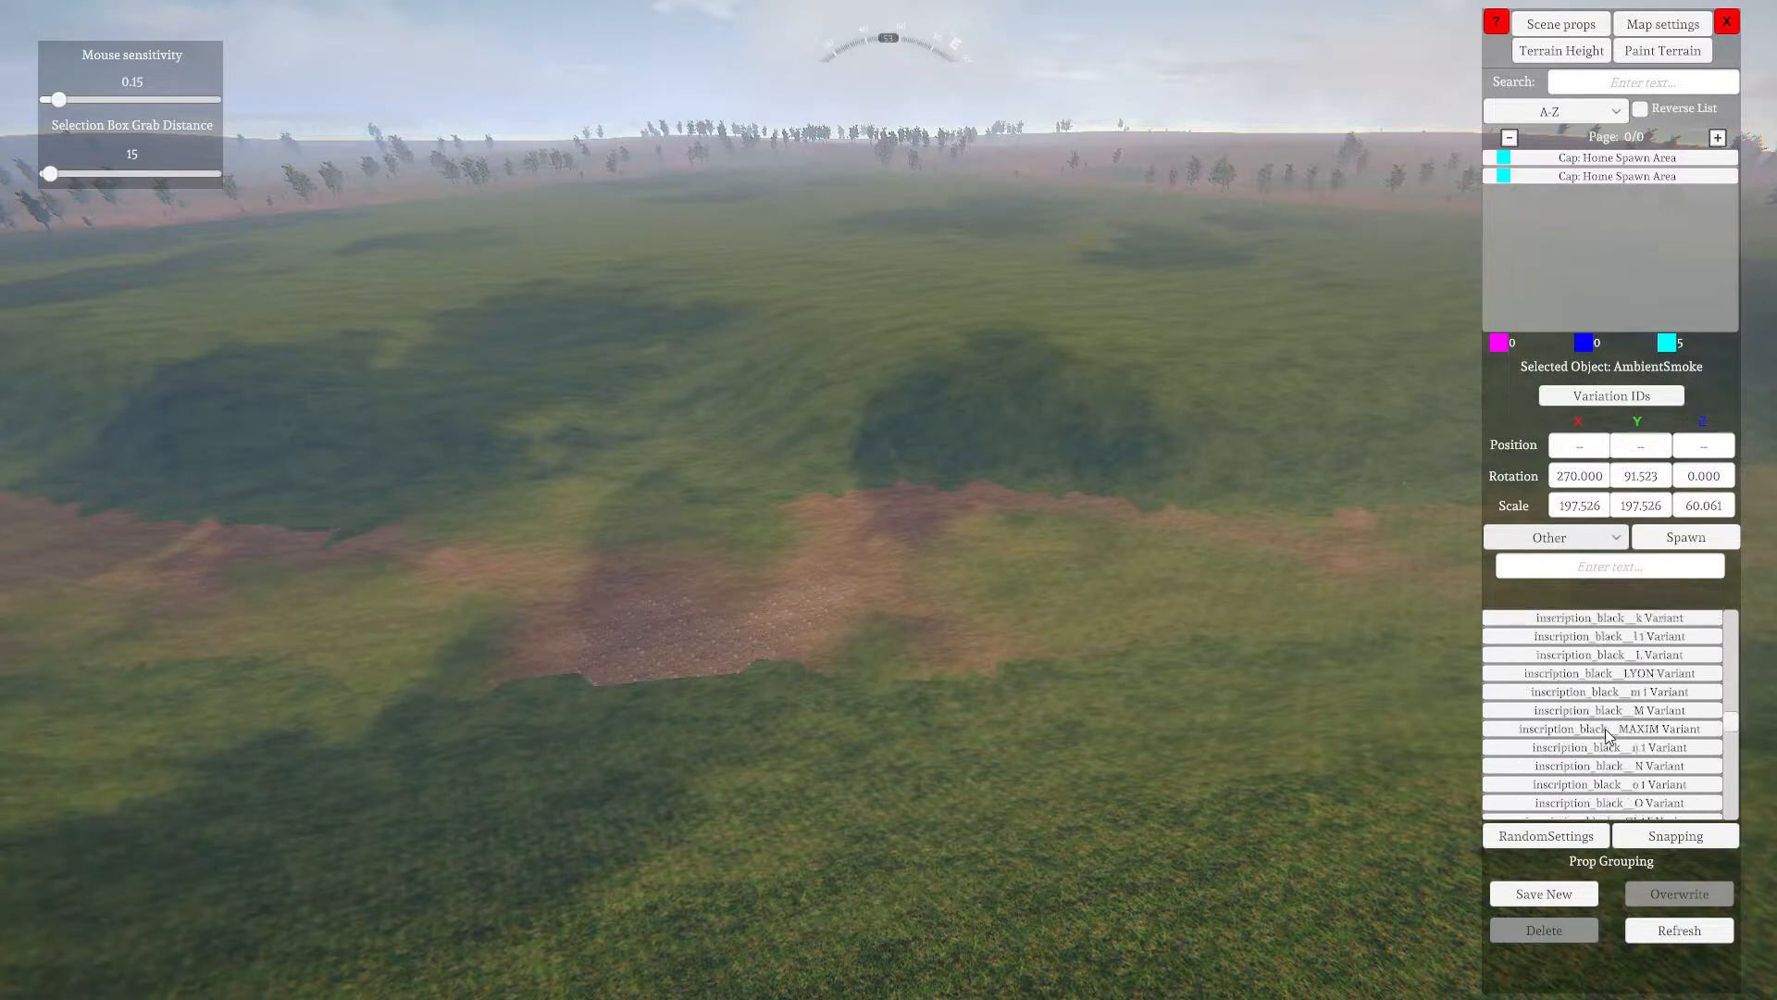
scroll(1644, 761, up, 3)
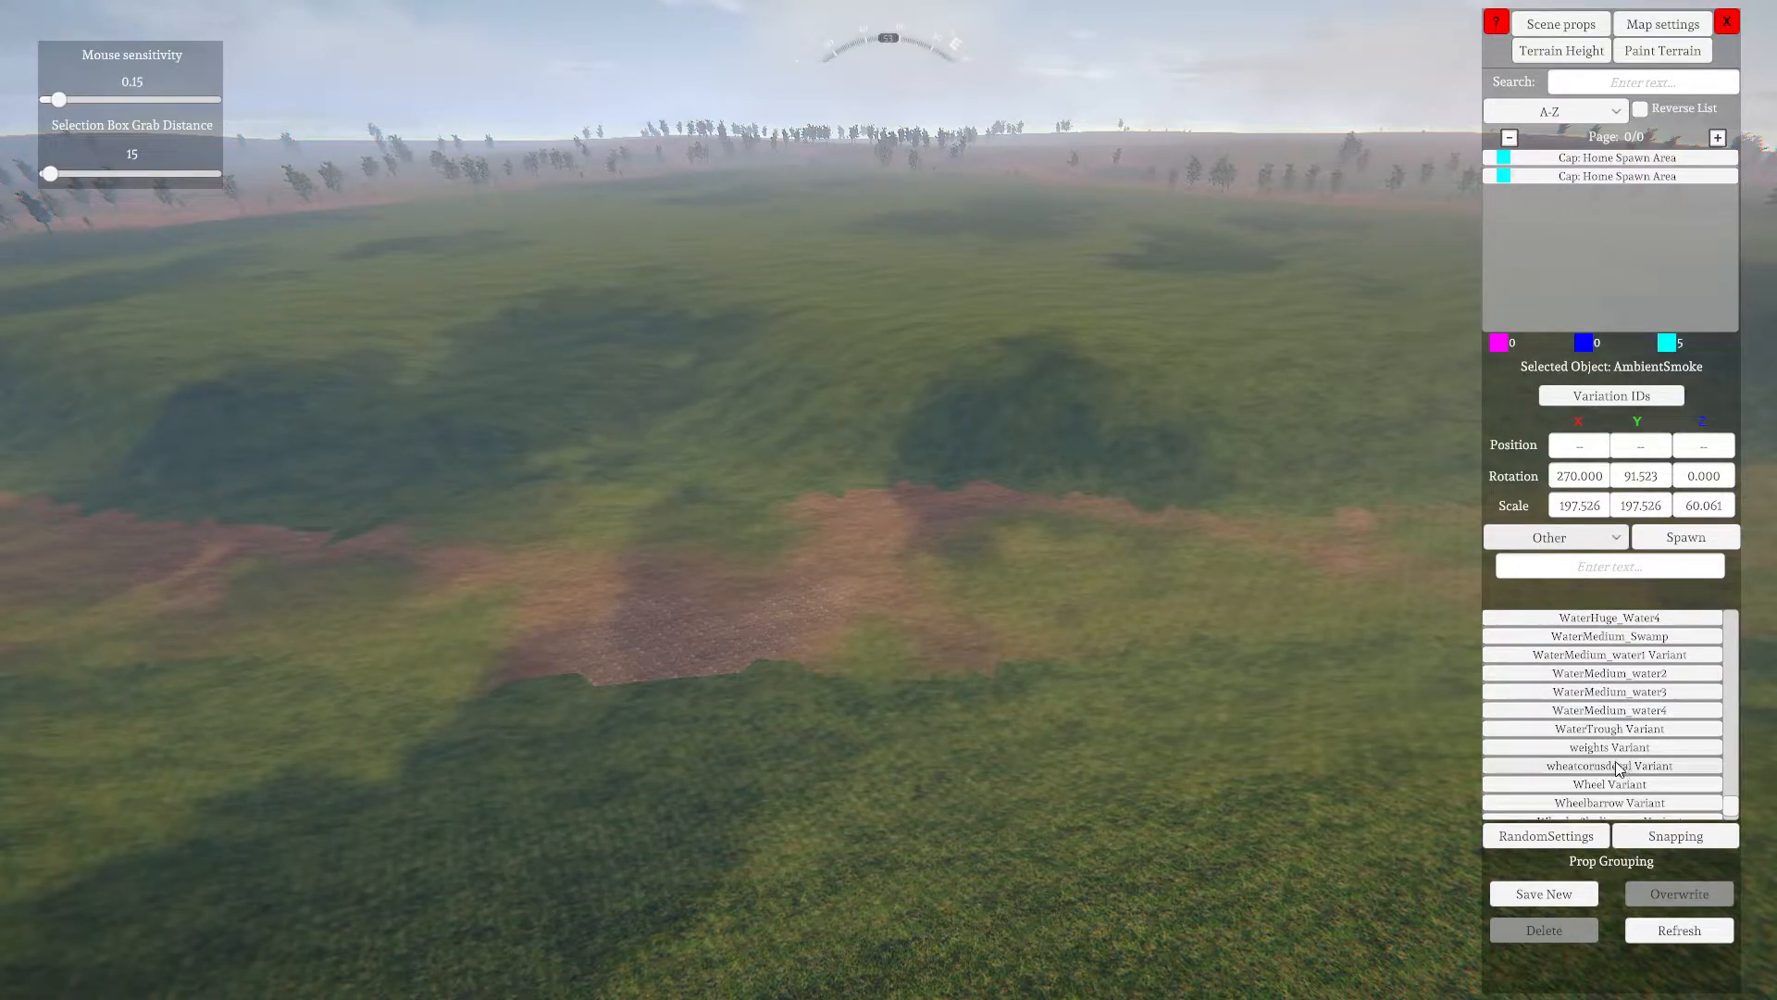
scroll(1609, 733, up, 2)
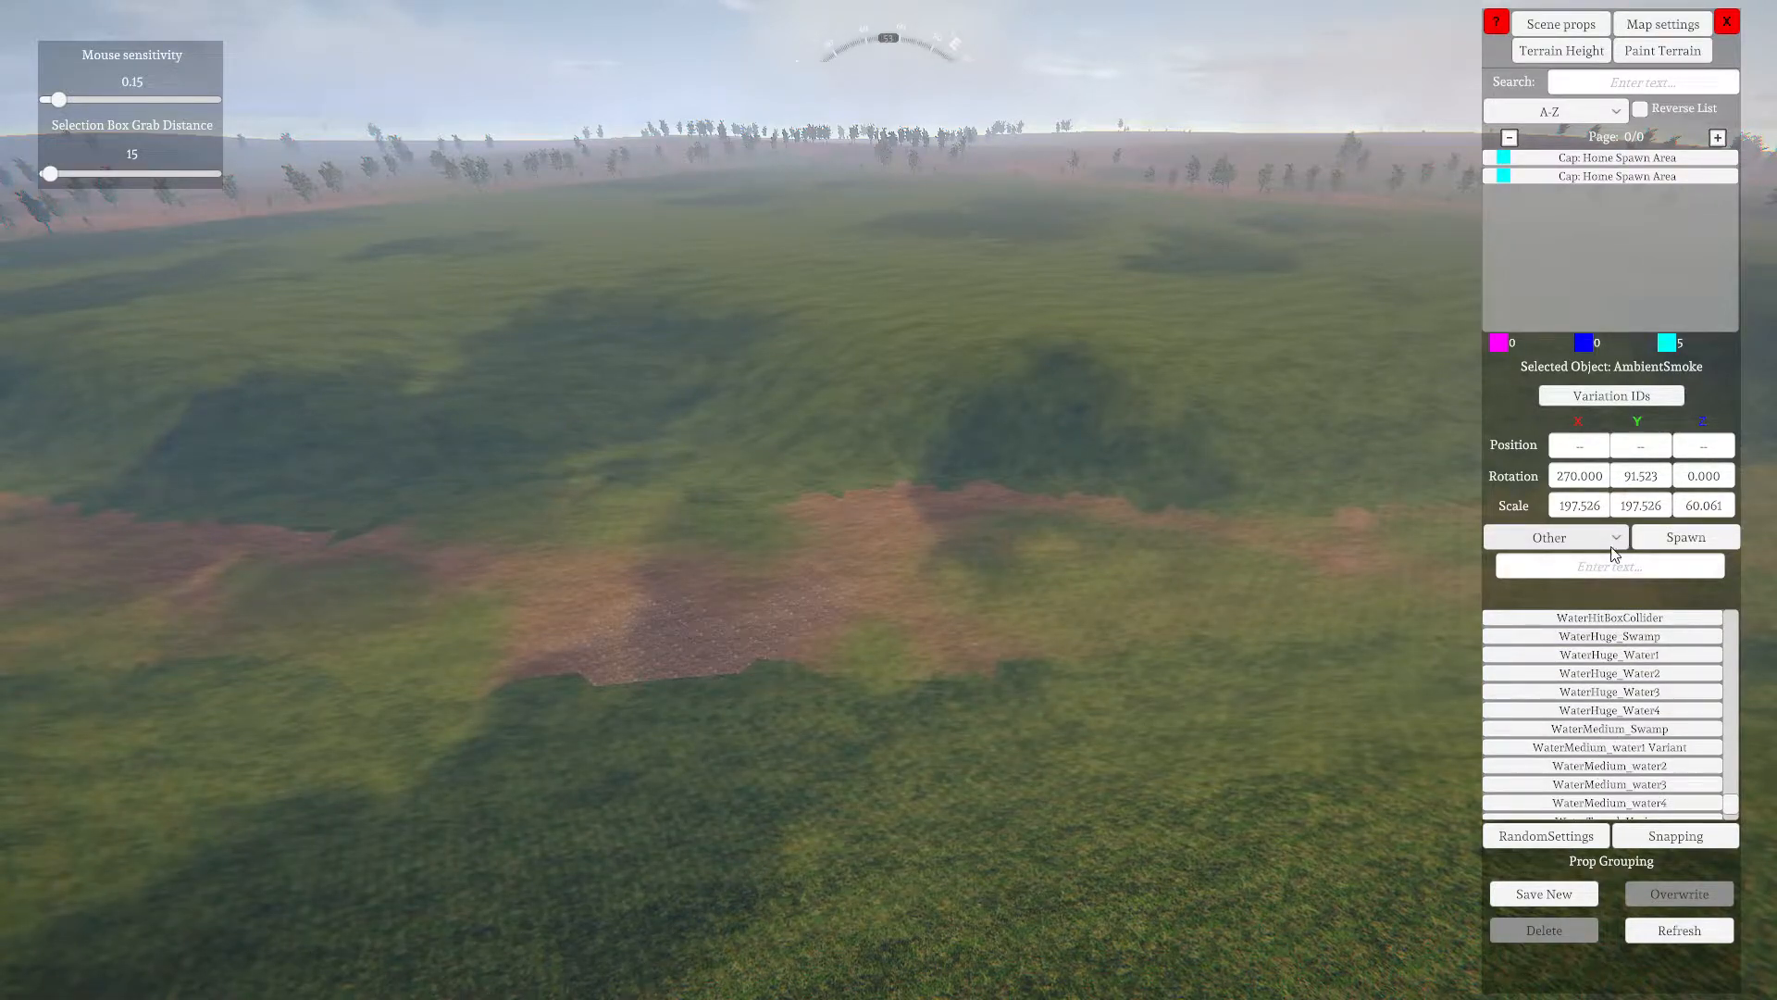
scroll(1615, 734, up, 1)
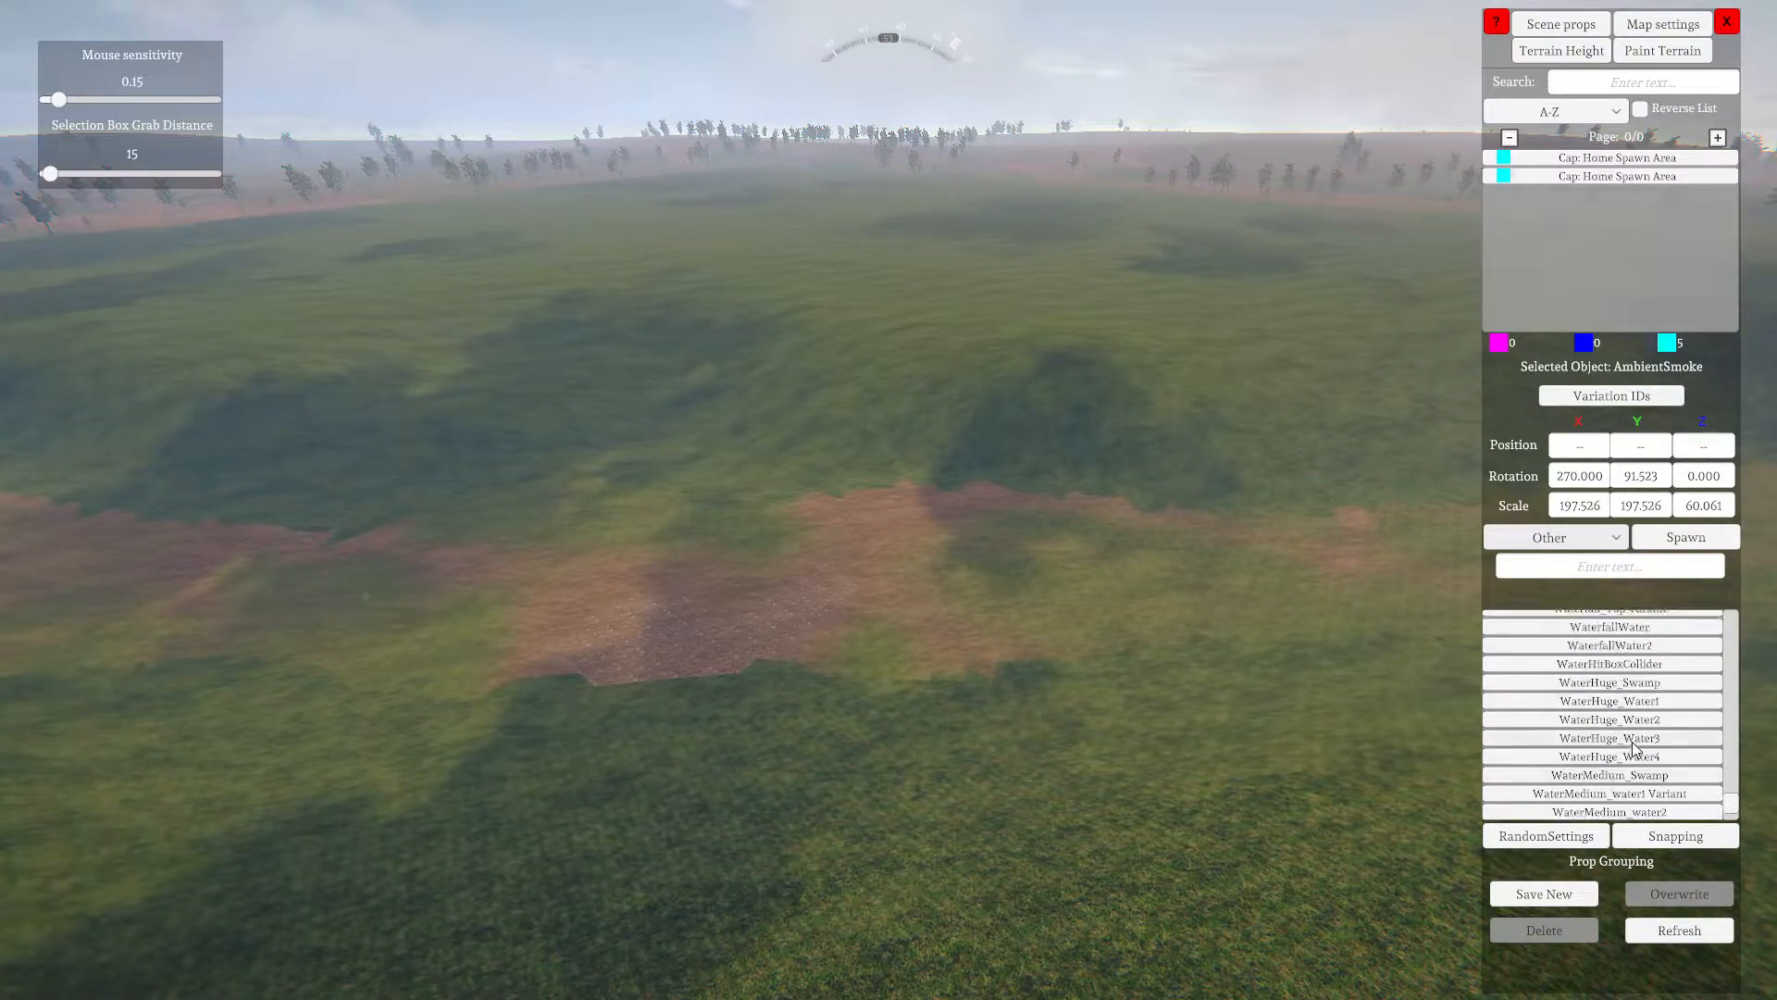
click(1628, 685)
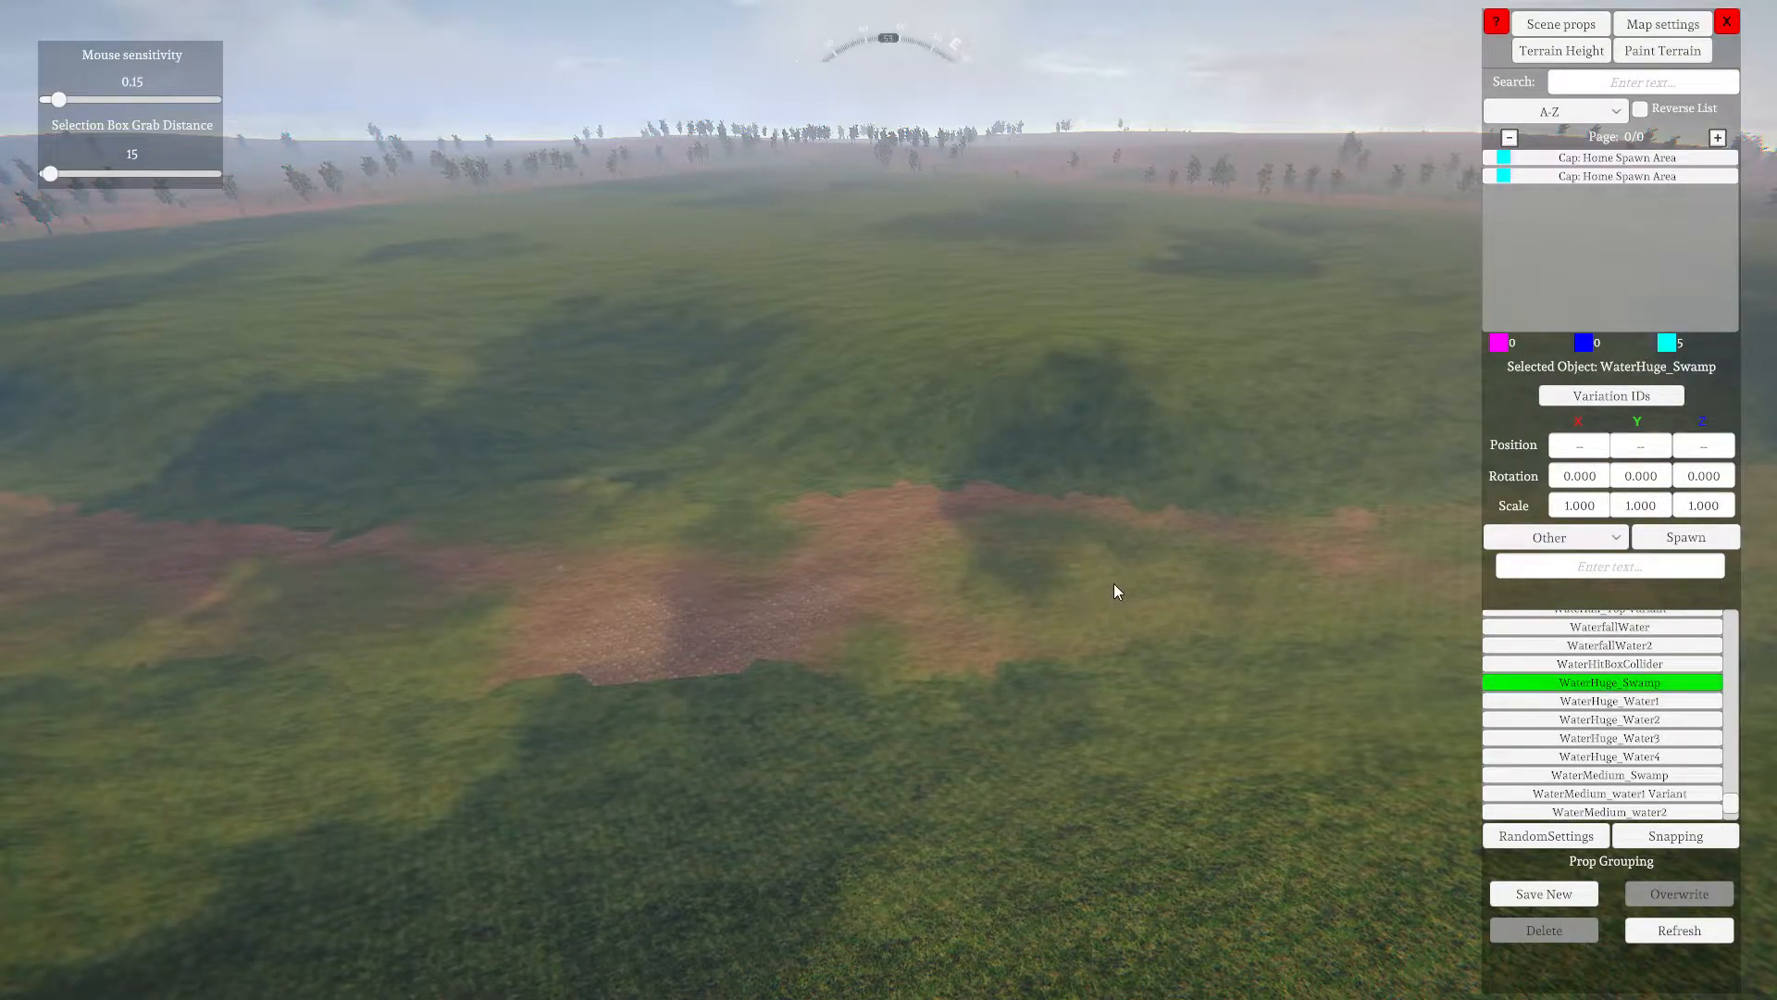
right_drag(1457, 641, 853, 824)
key(w)
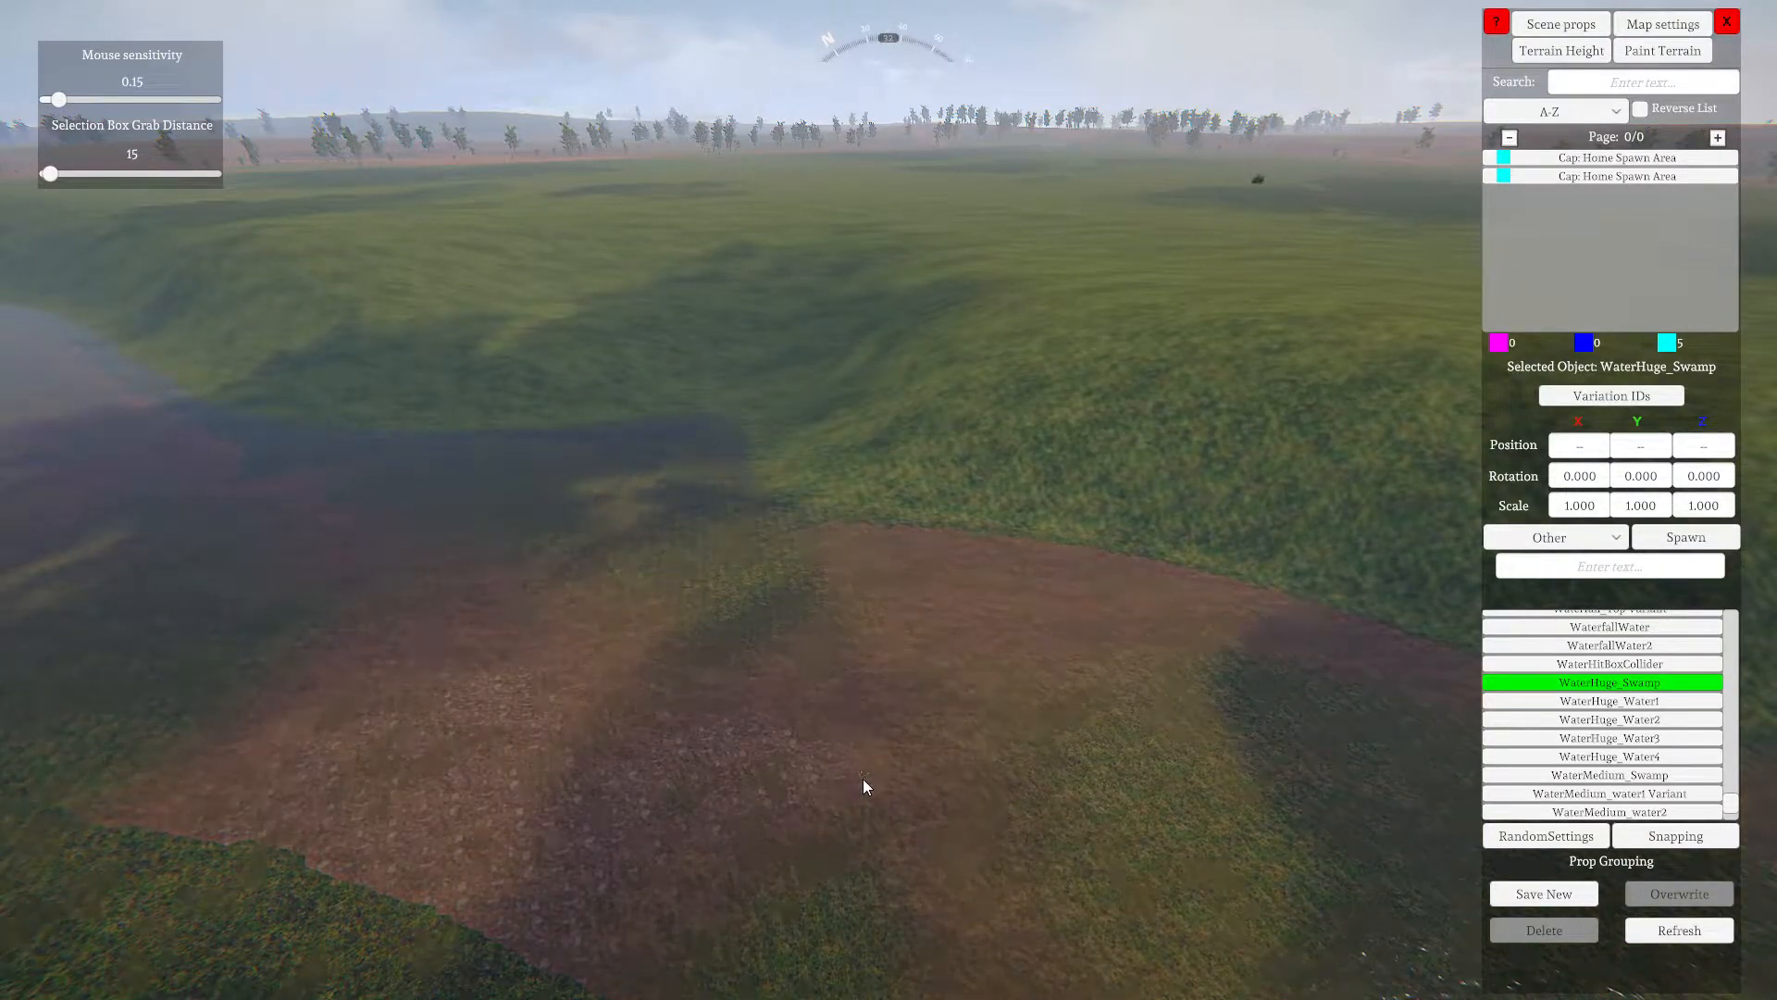
click(864, 779)
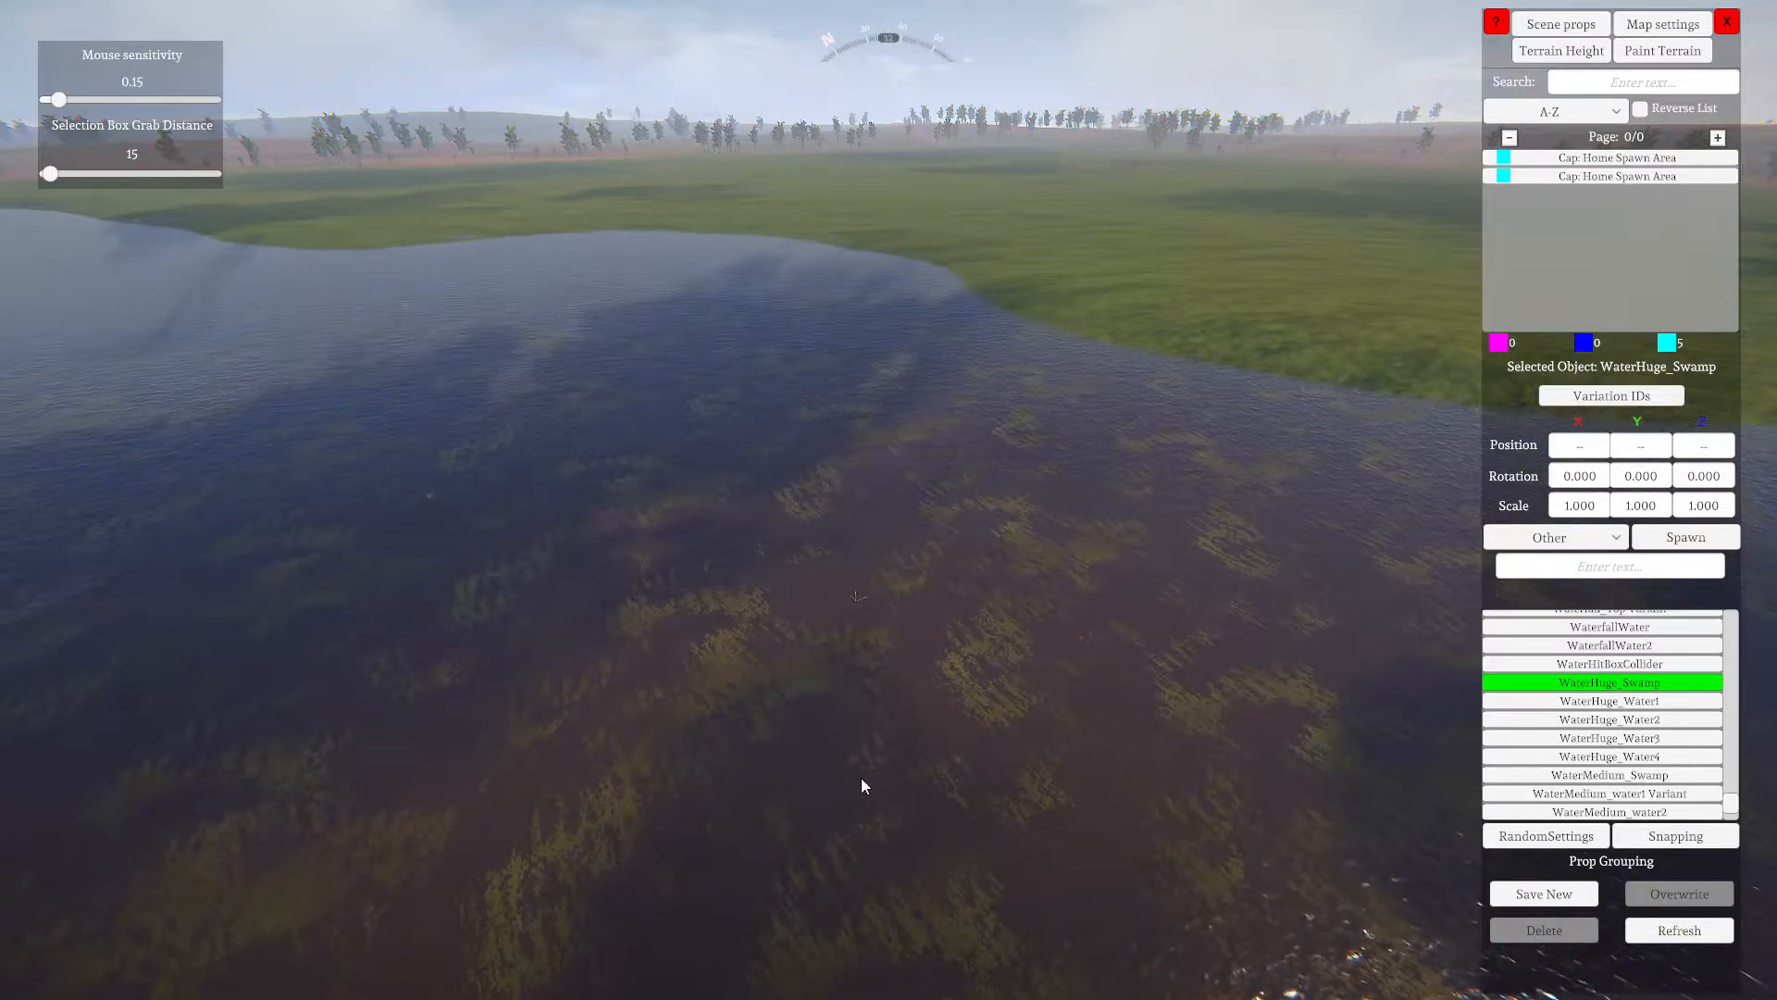
click(867, 780)
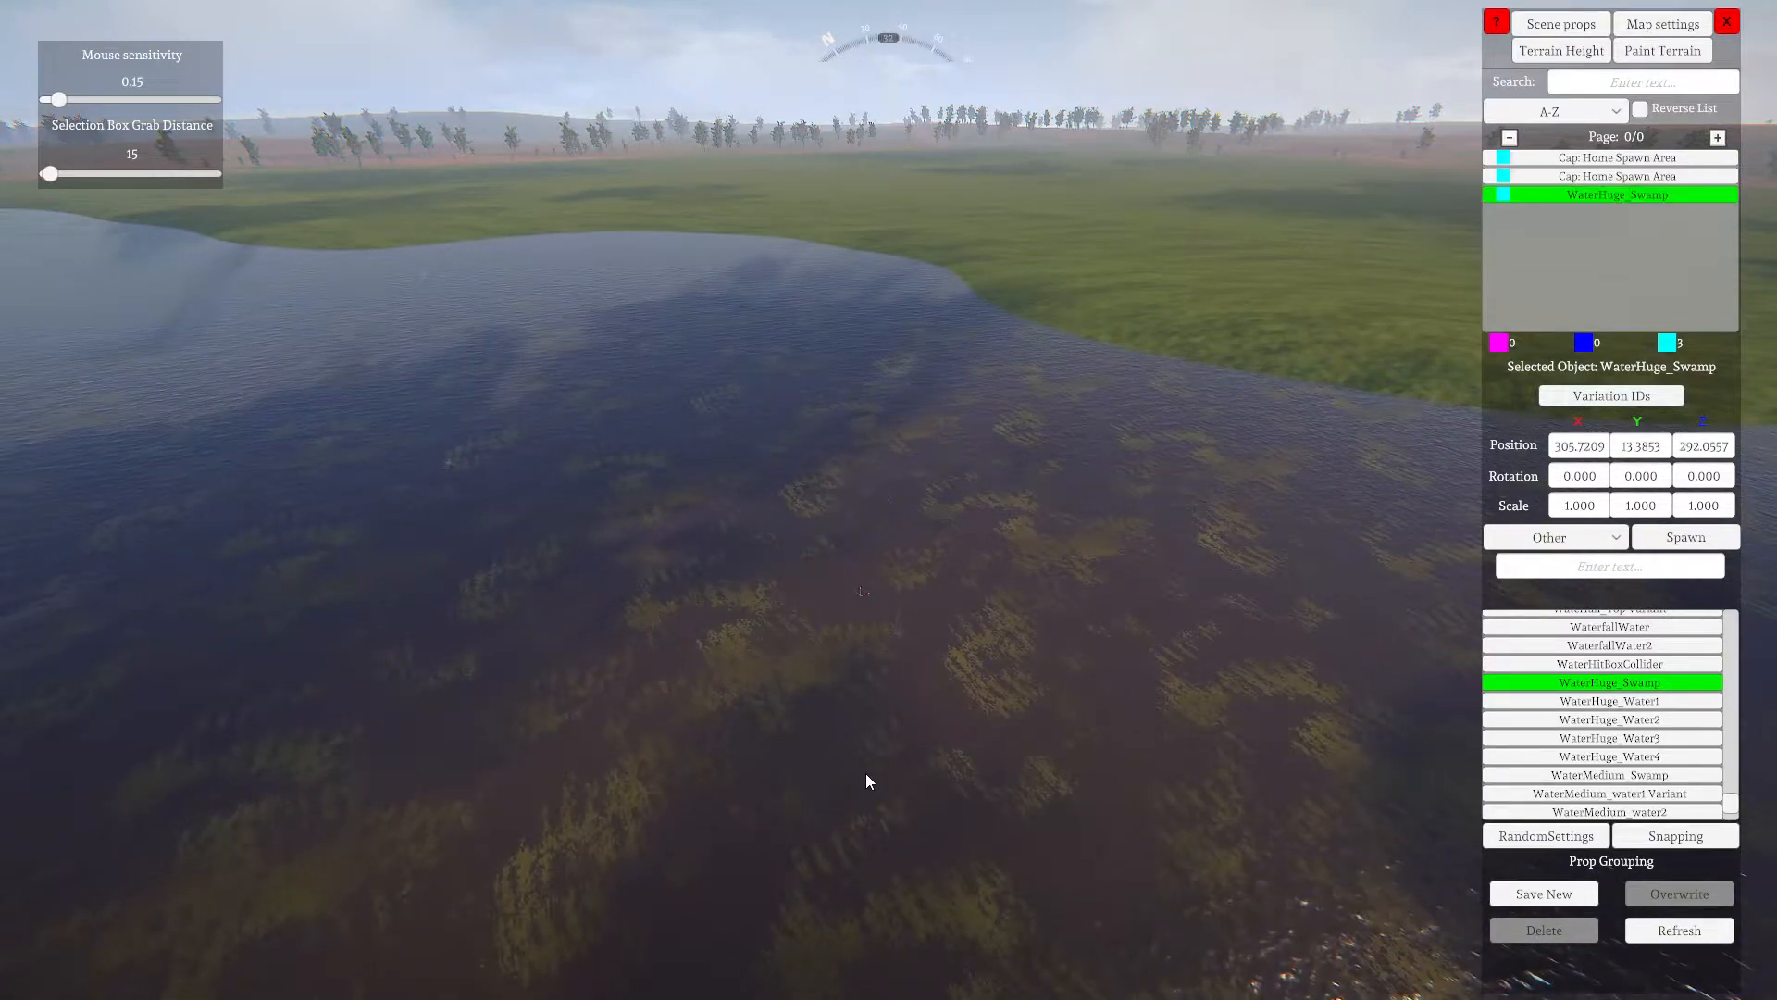
key(a)
key(e)
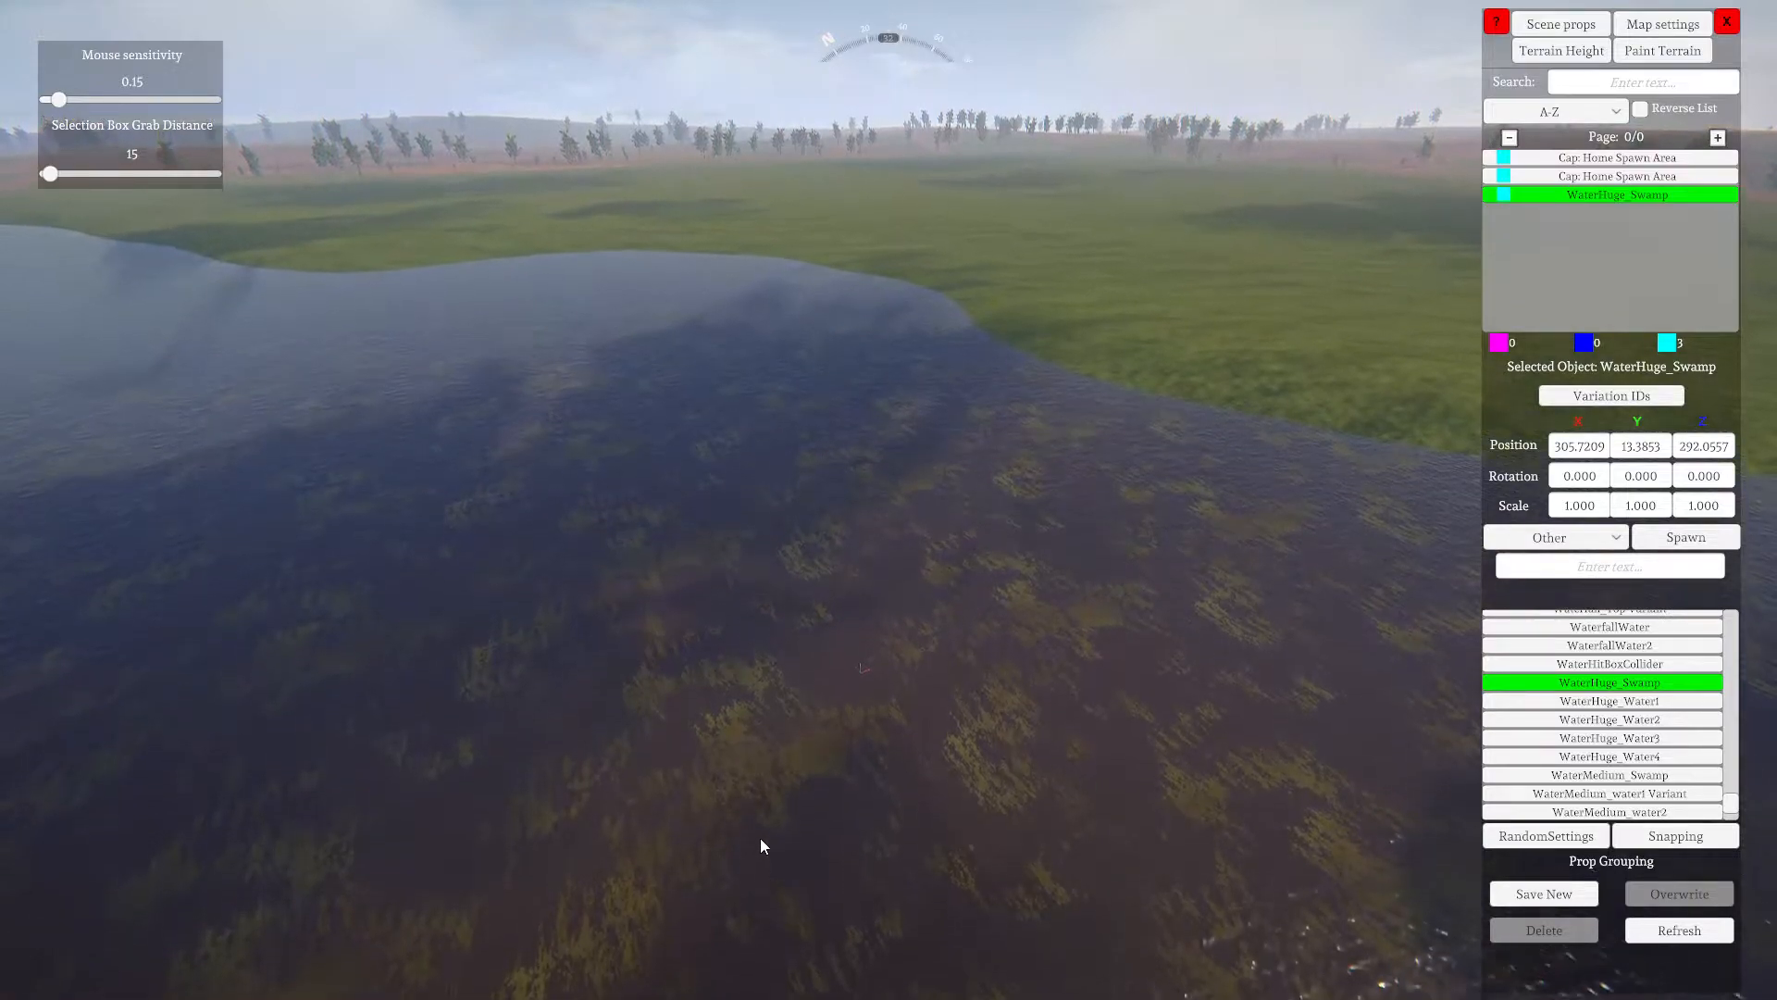
Examine the swamp water along the winding river channel and its banks from above
key(s)
key(a)
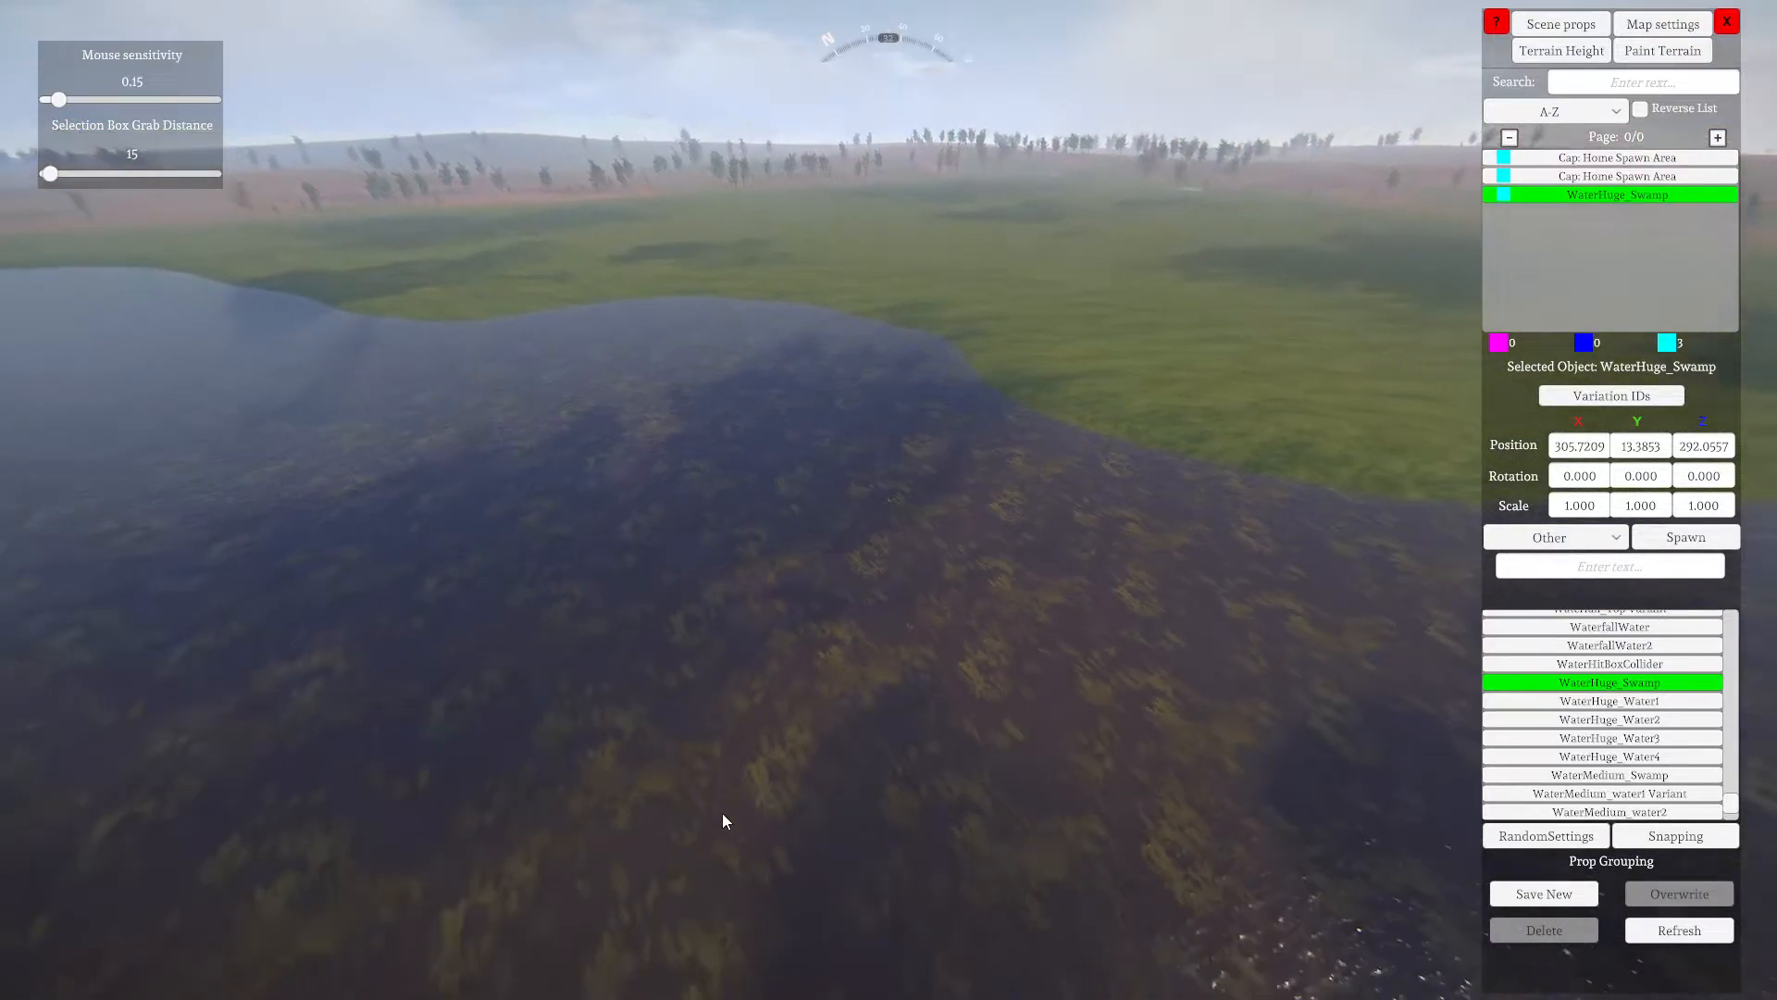
right_drag(466, 831, 669, 896)
key(s)
key(a)
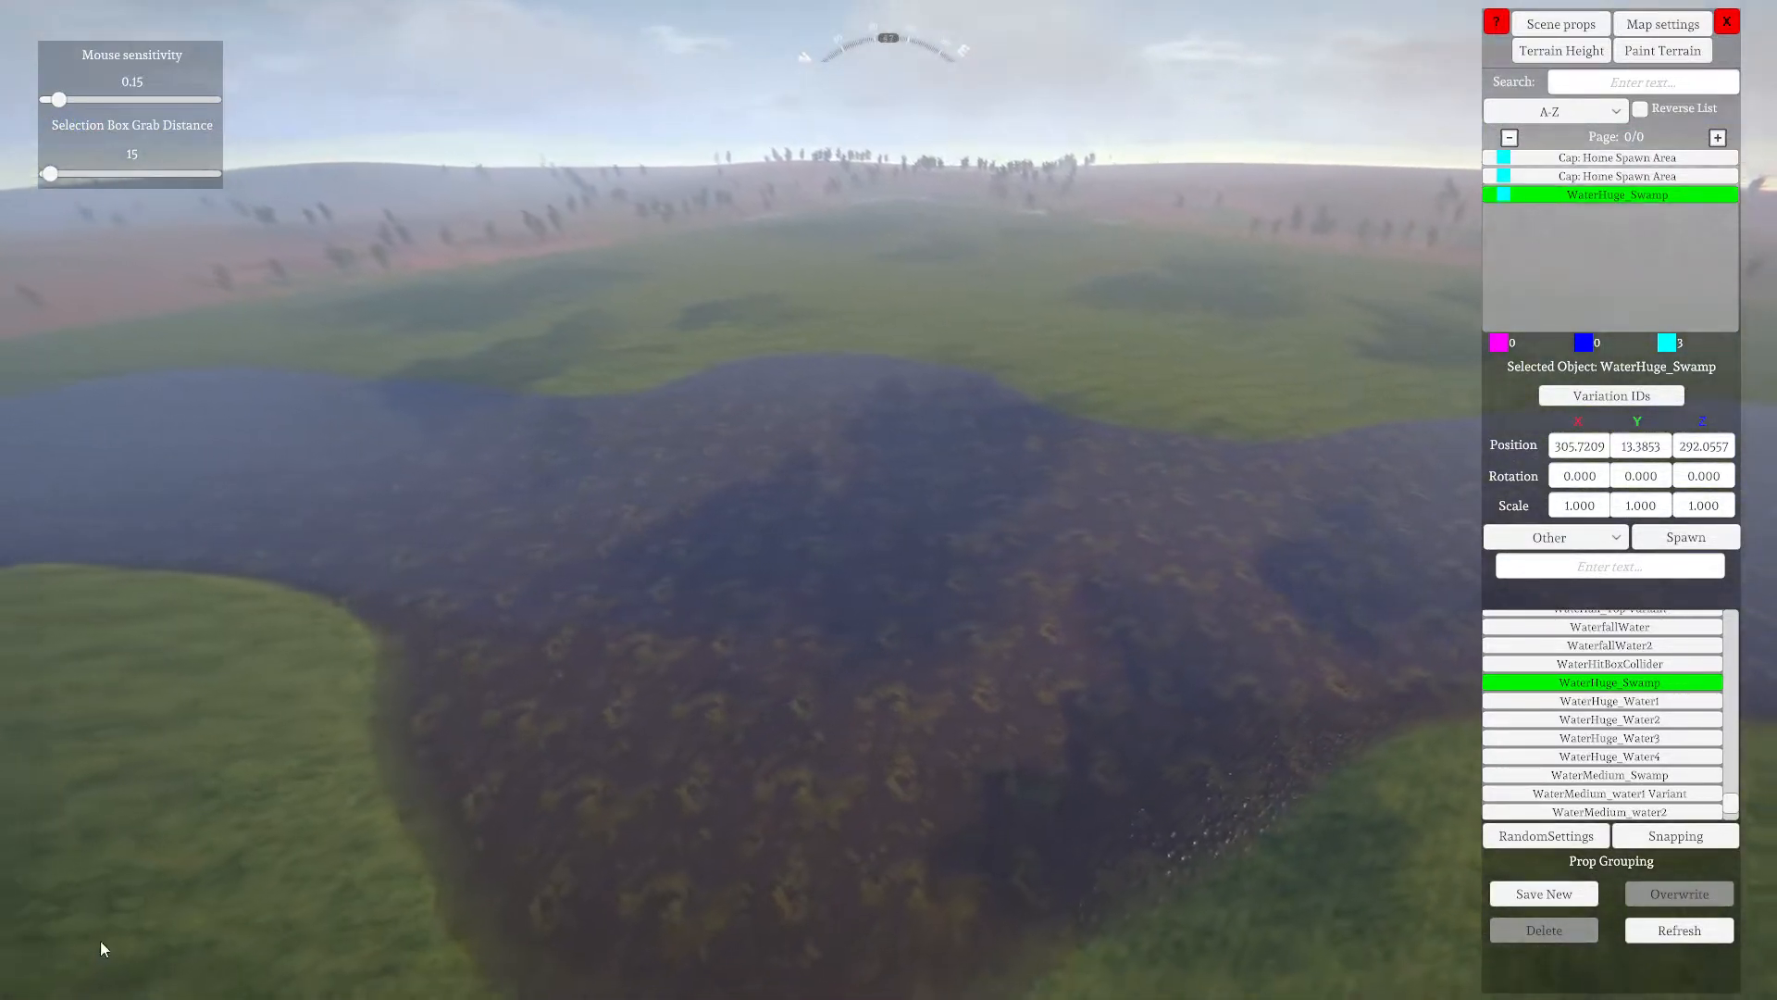
right_drag(103, 948, 940, 991)
key(s)
key(a)
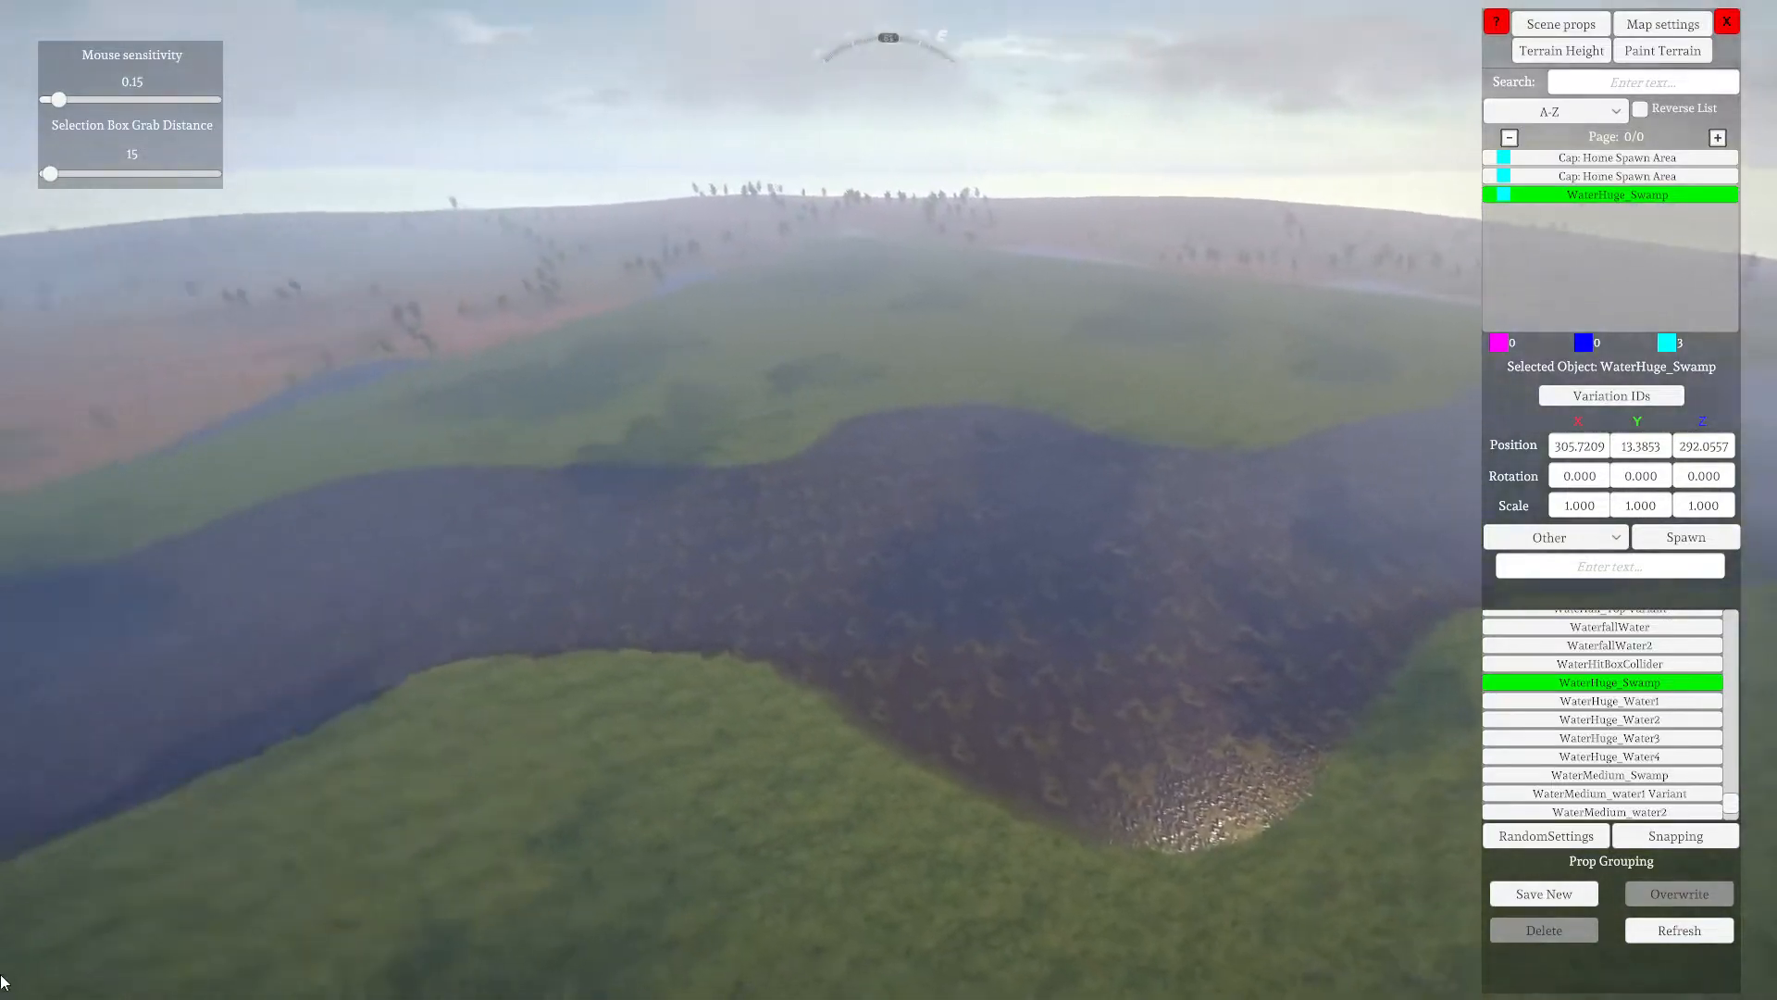
right_drag(9, 967, 556, 989)
key(s)
key(a)
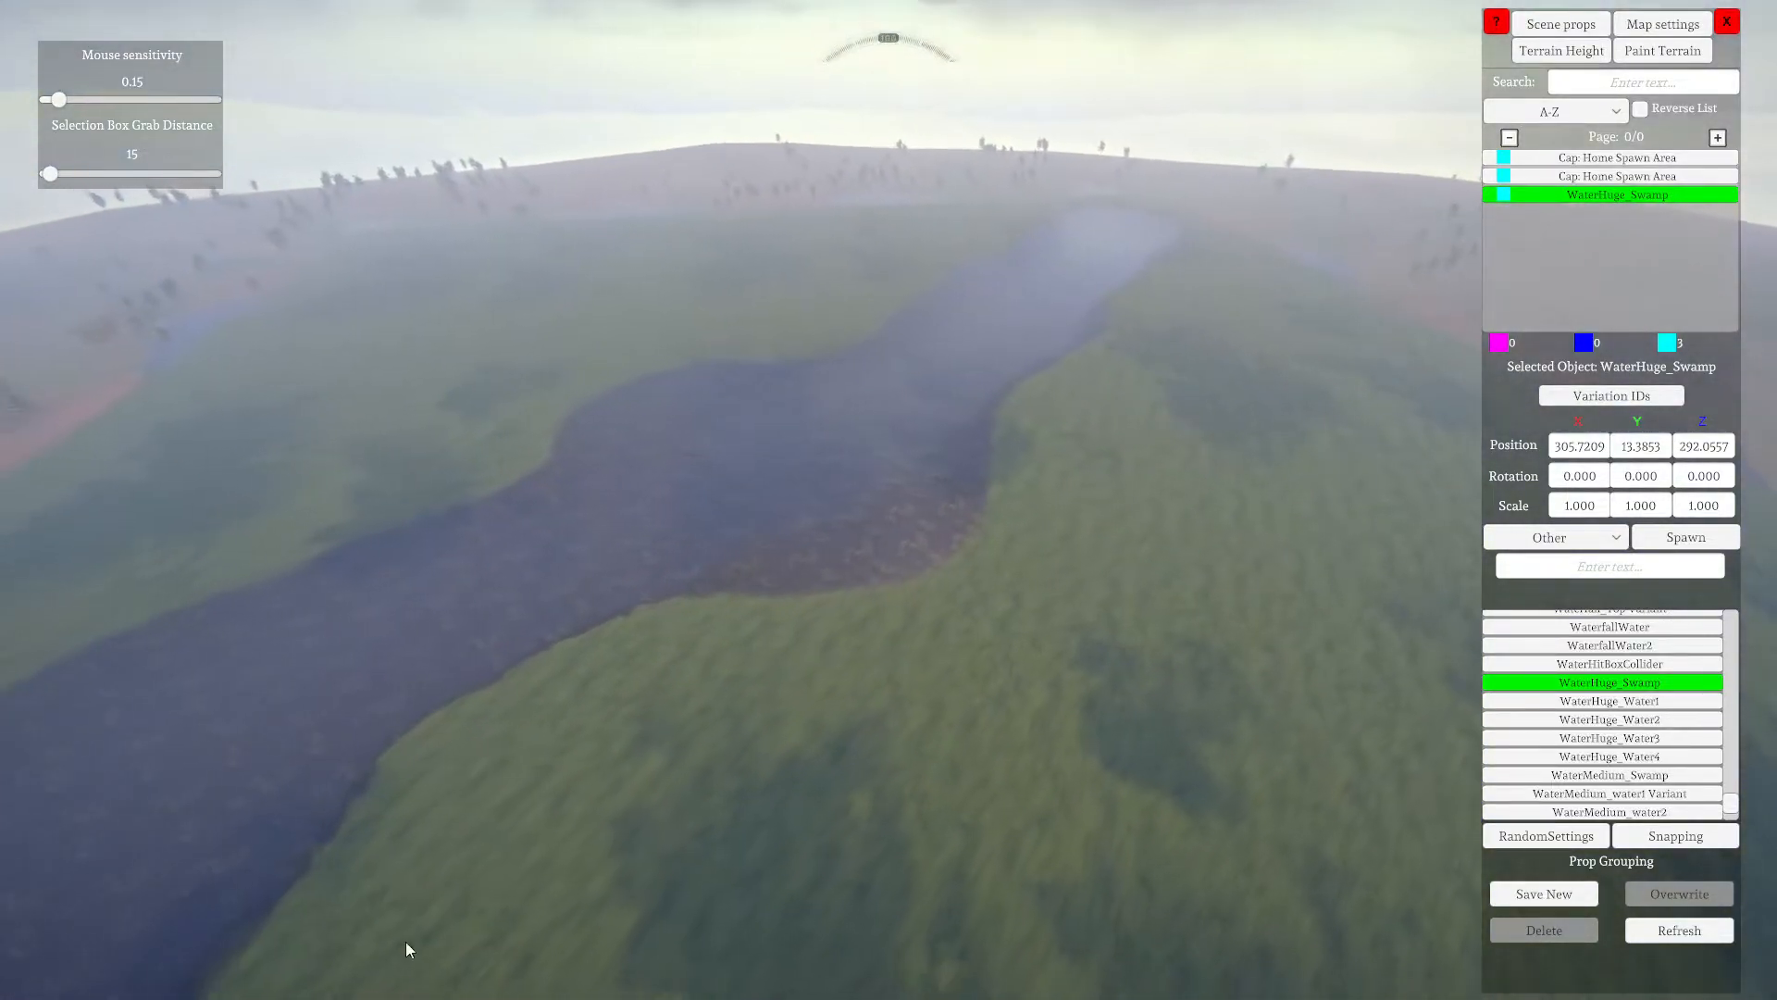
right_drag(408, 948, 1721, 963)
List the props in the Cannons category for the grassy field beside the river
right_drag(809, 900, 2, 378)
key(w)
key(w)
key(w)
key(w)
right_drag(1093, 449, 913, 837)
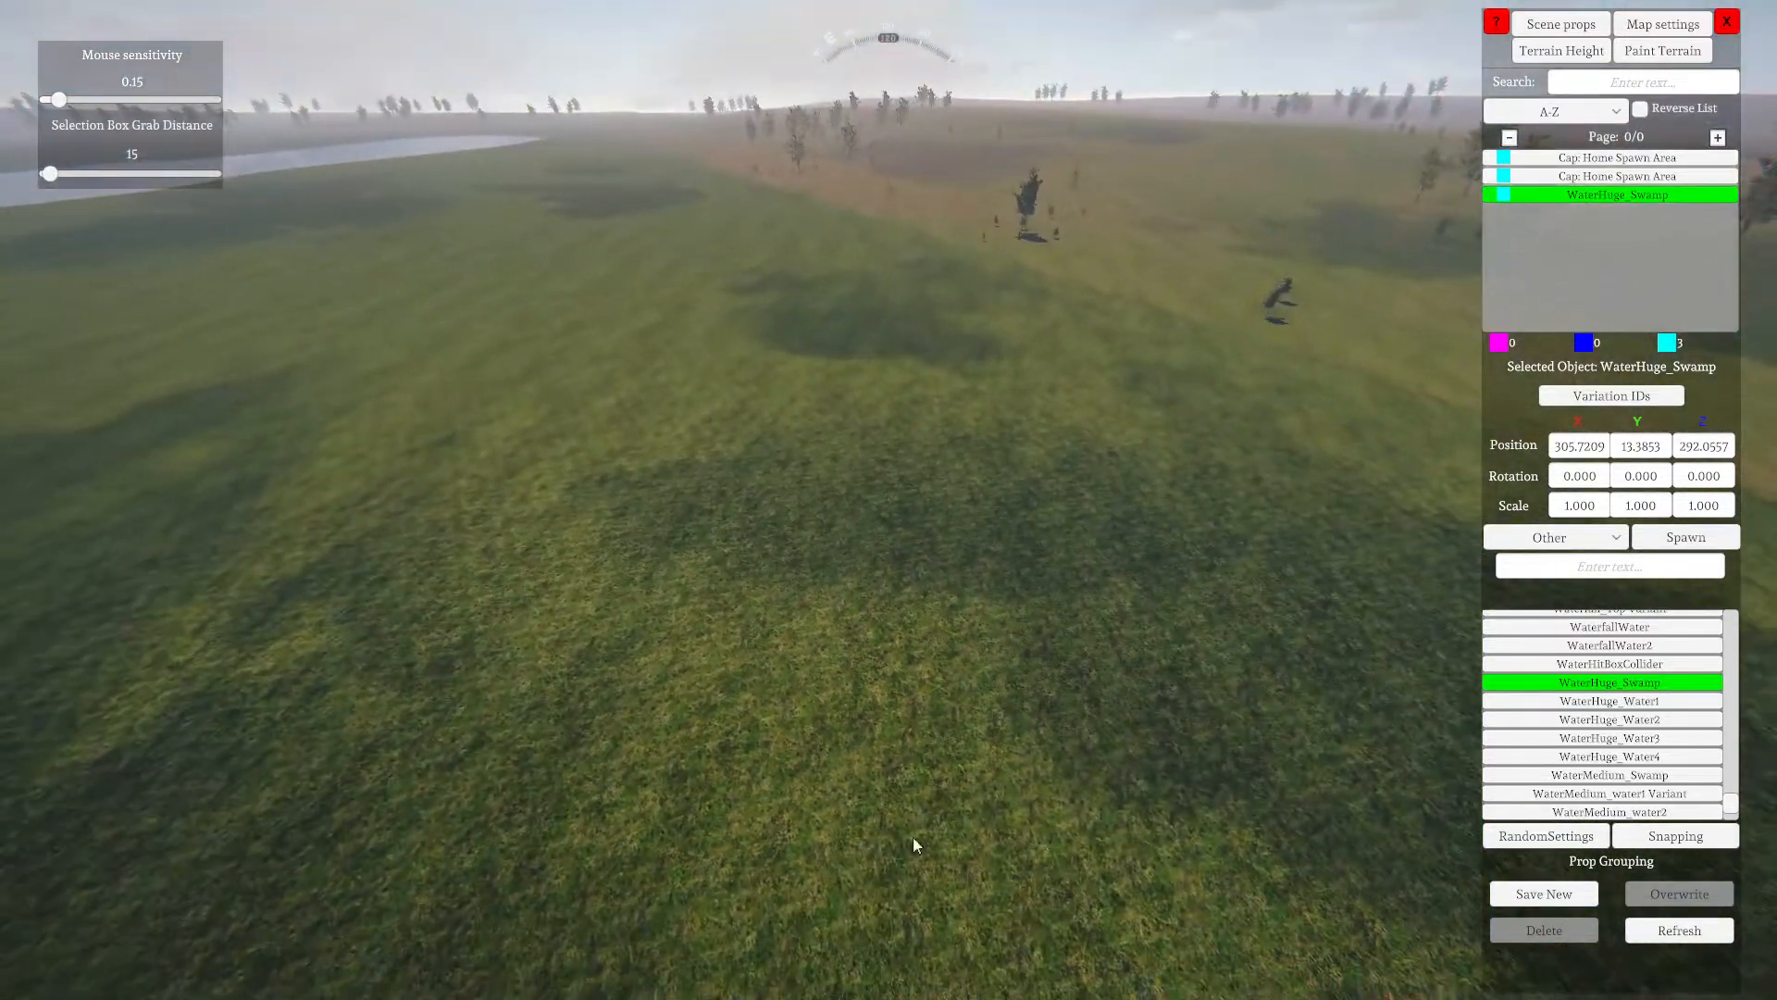
click(1618, 544)
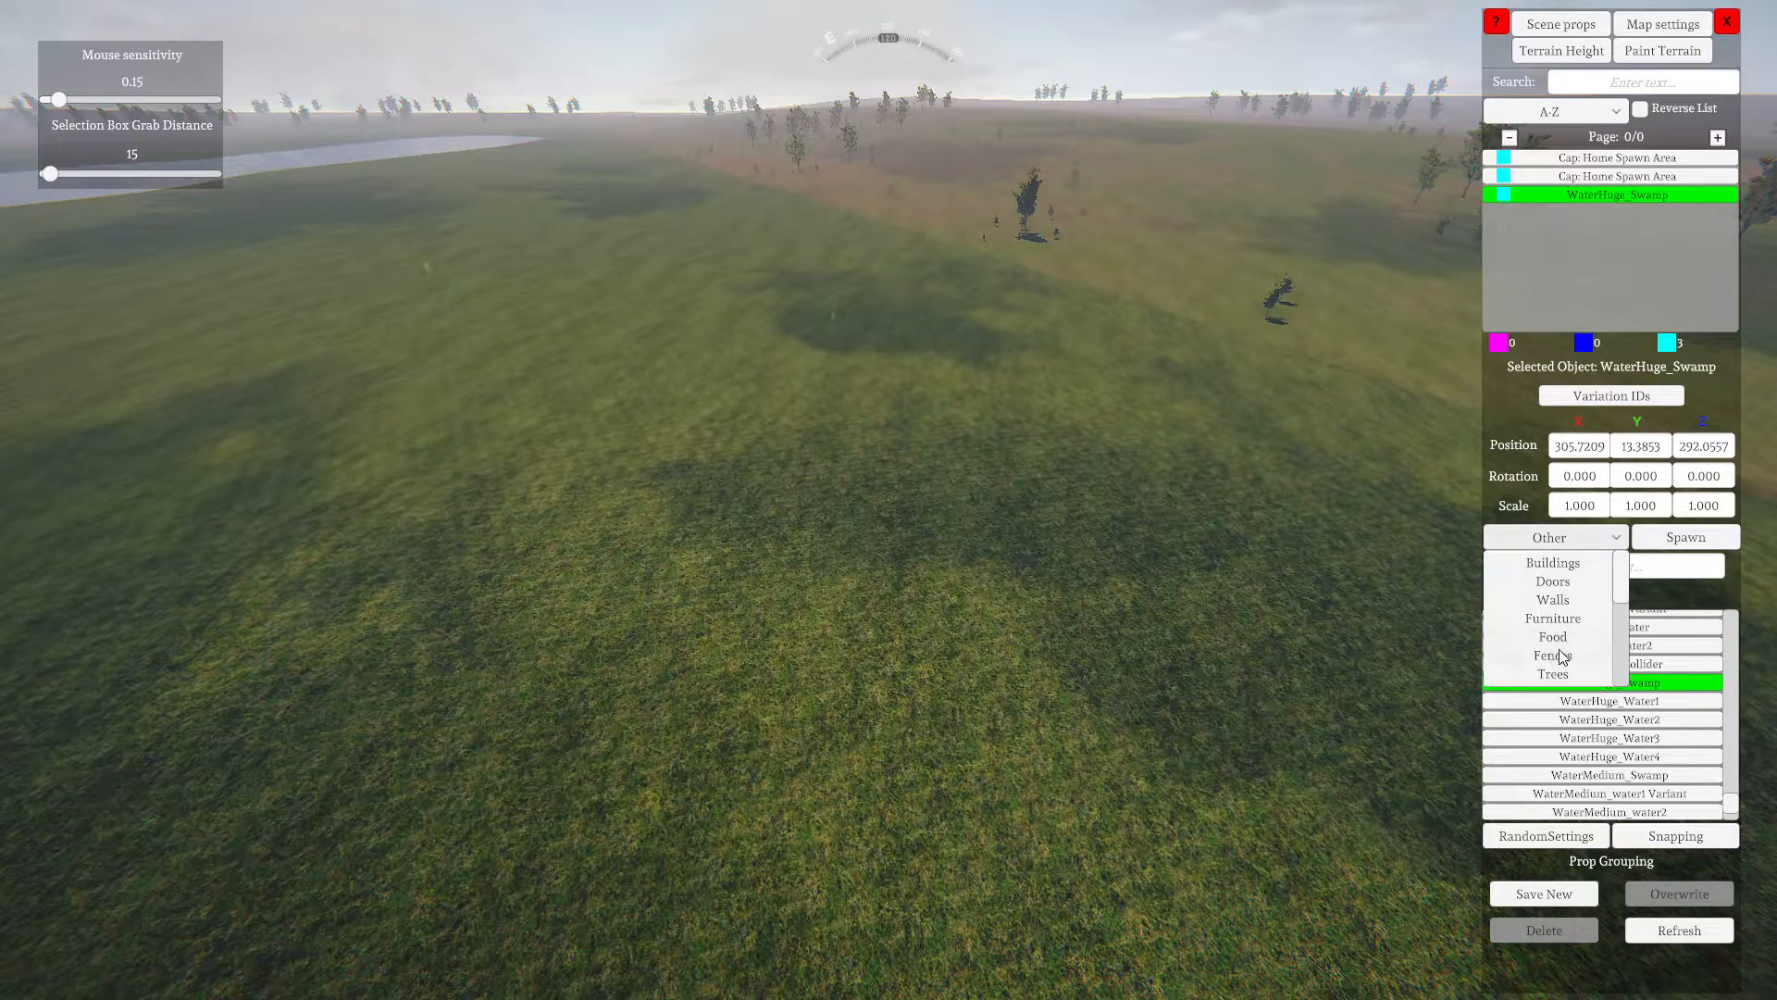
scroll(1555, 643, down, 3)
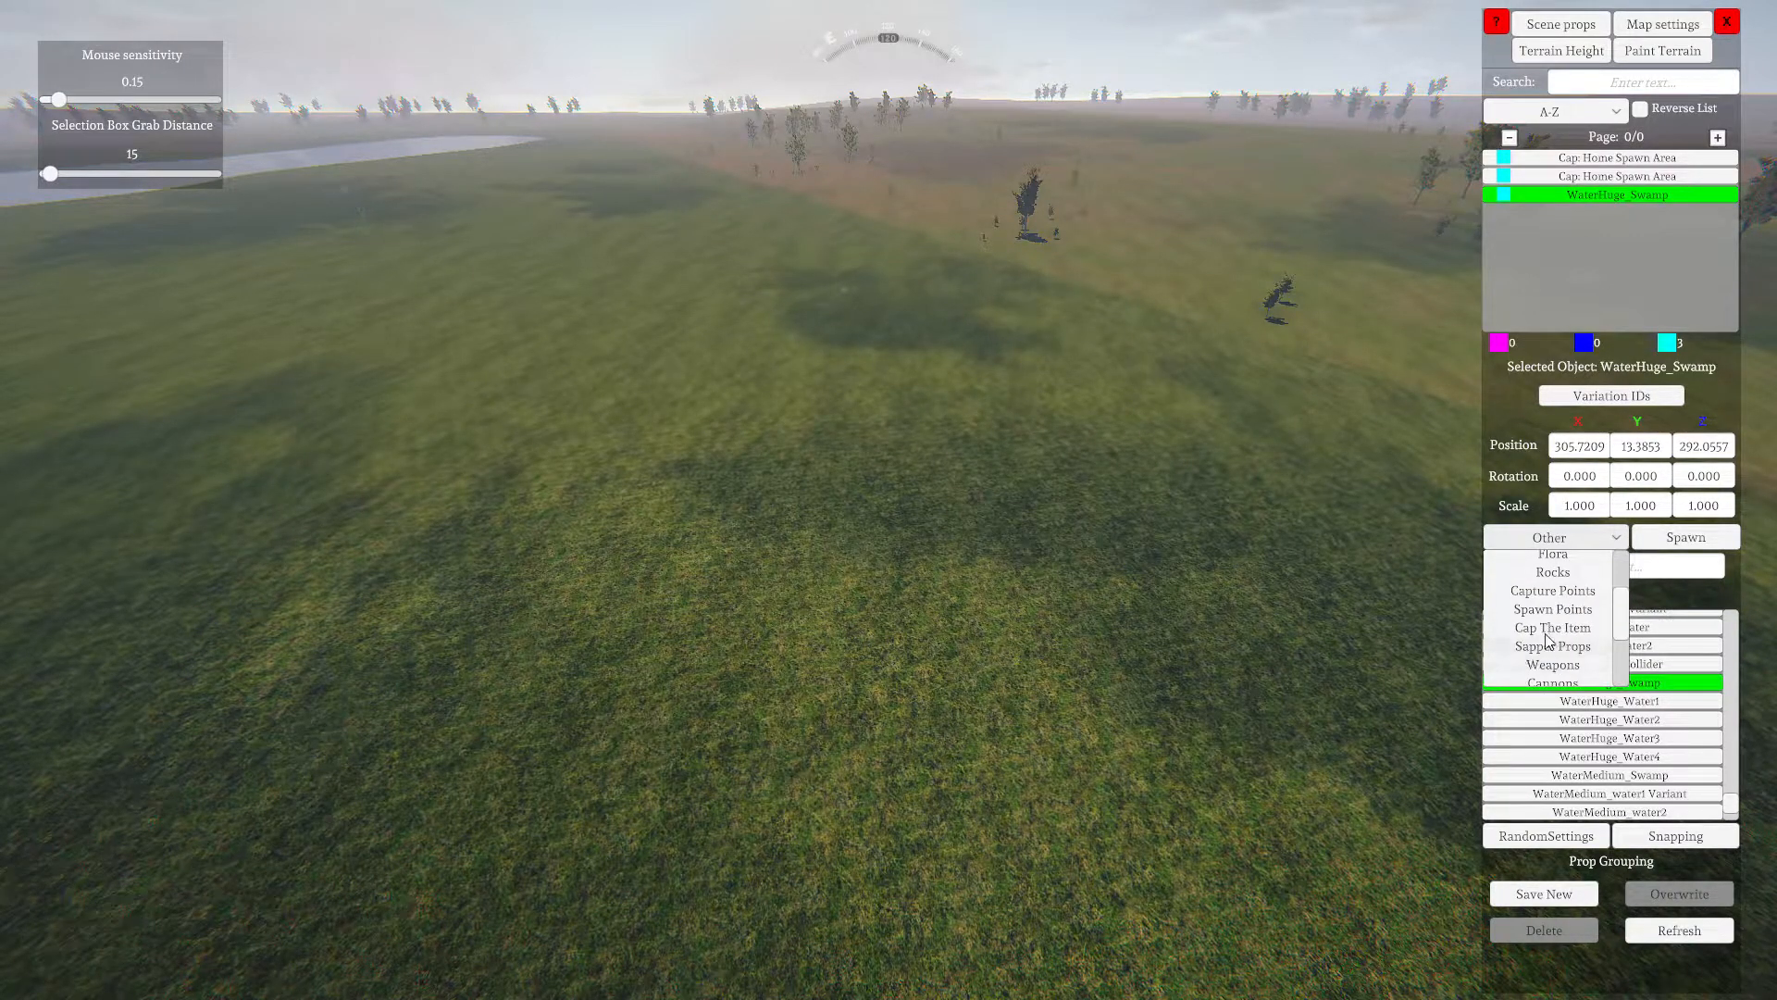
scroll(1555, 632, down, 1)
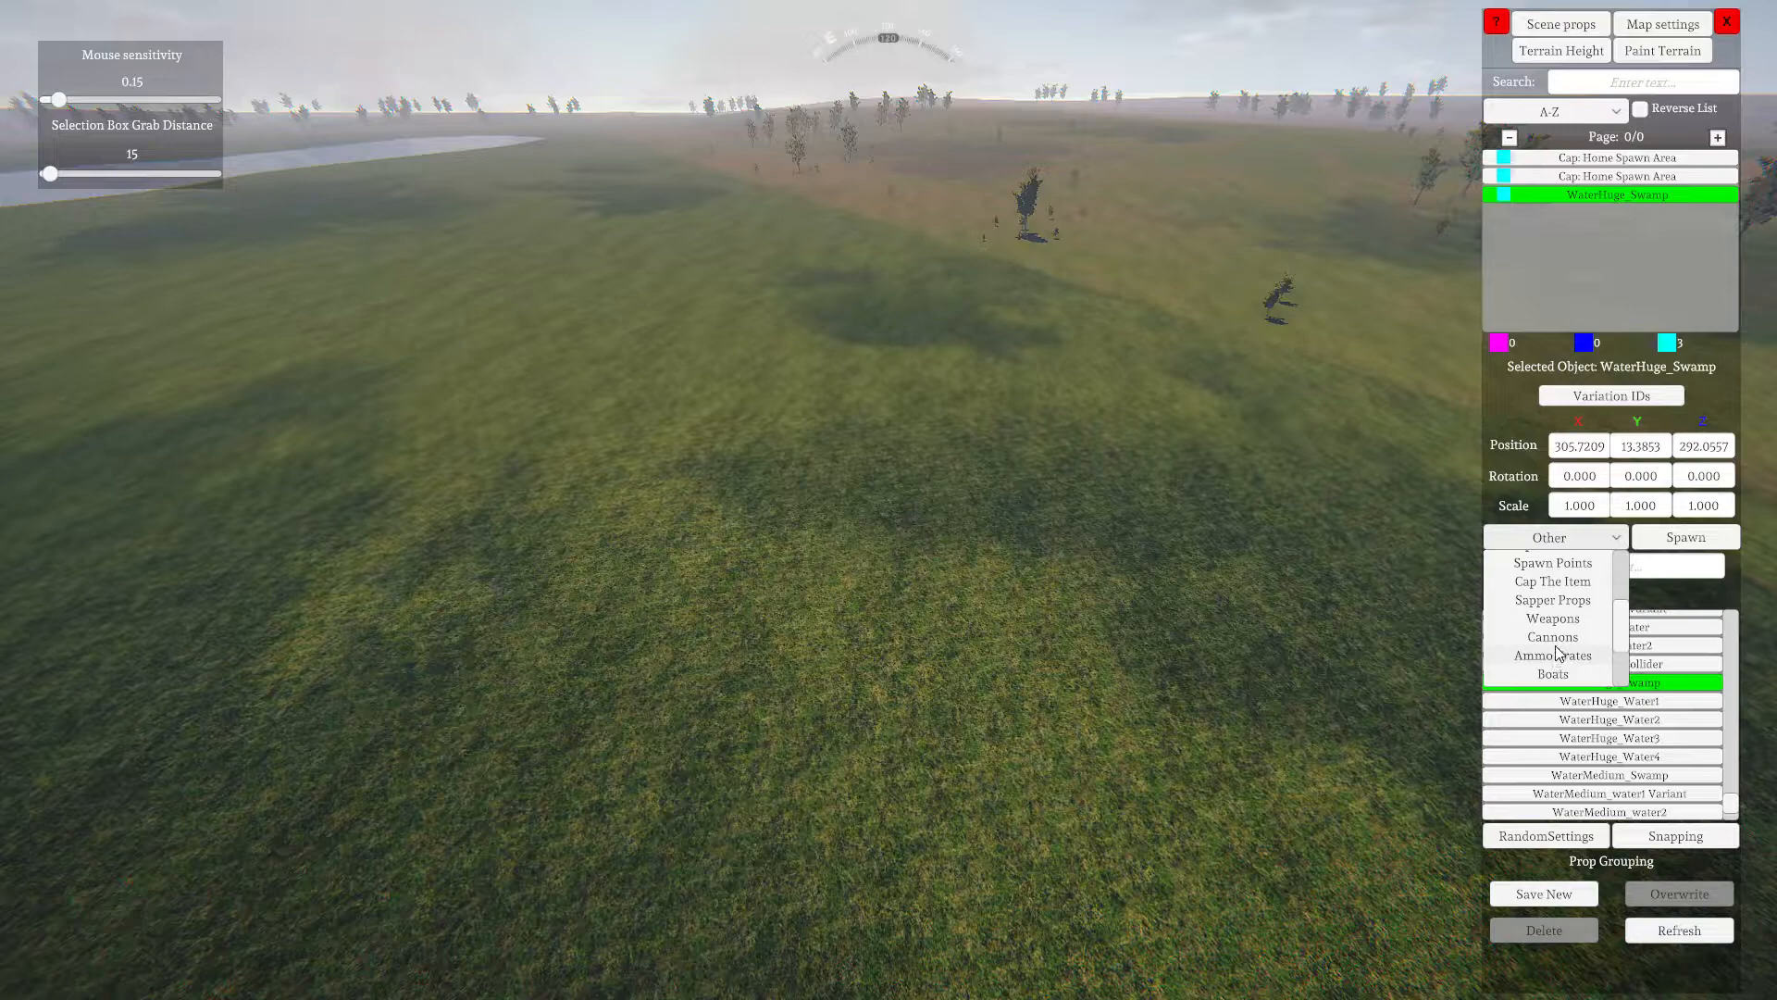
click(1559, 638)
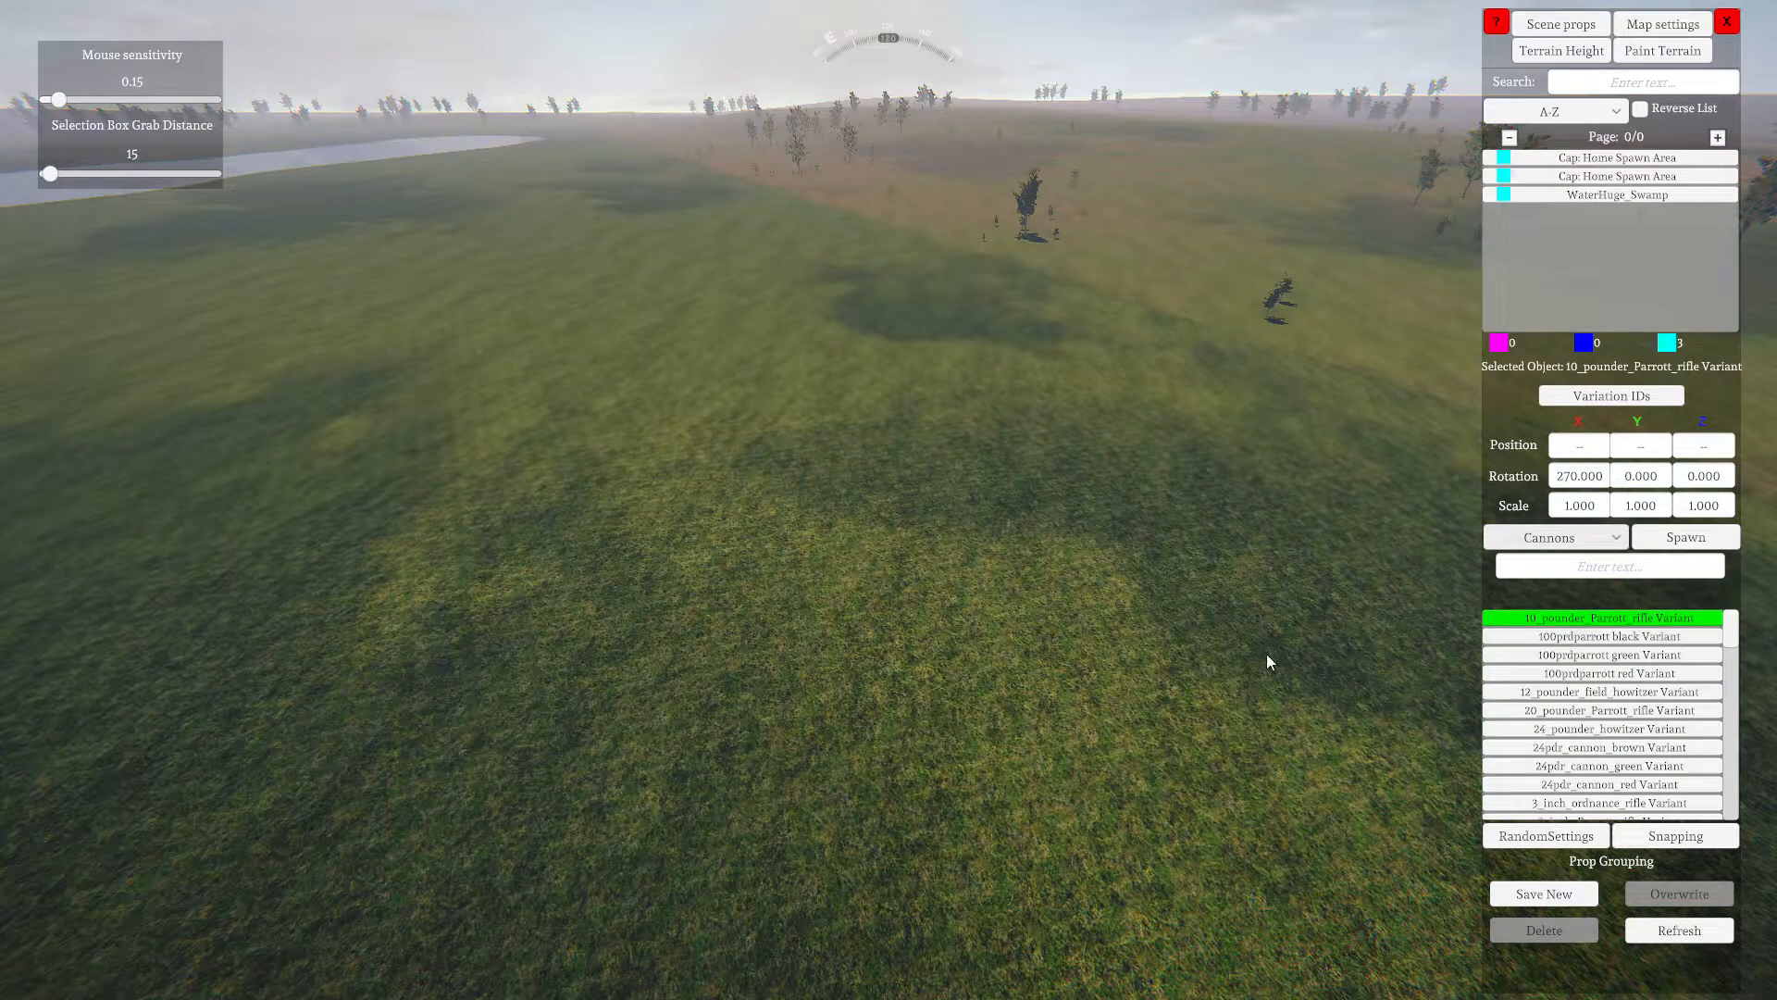
drag(1031, 653, 1097, 770)
key(w)
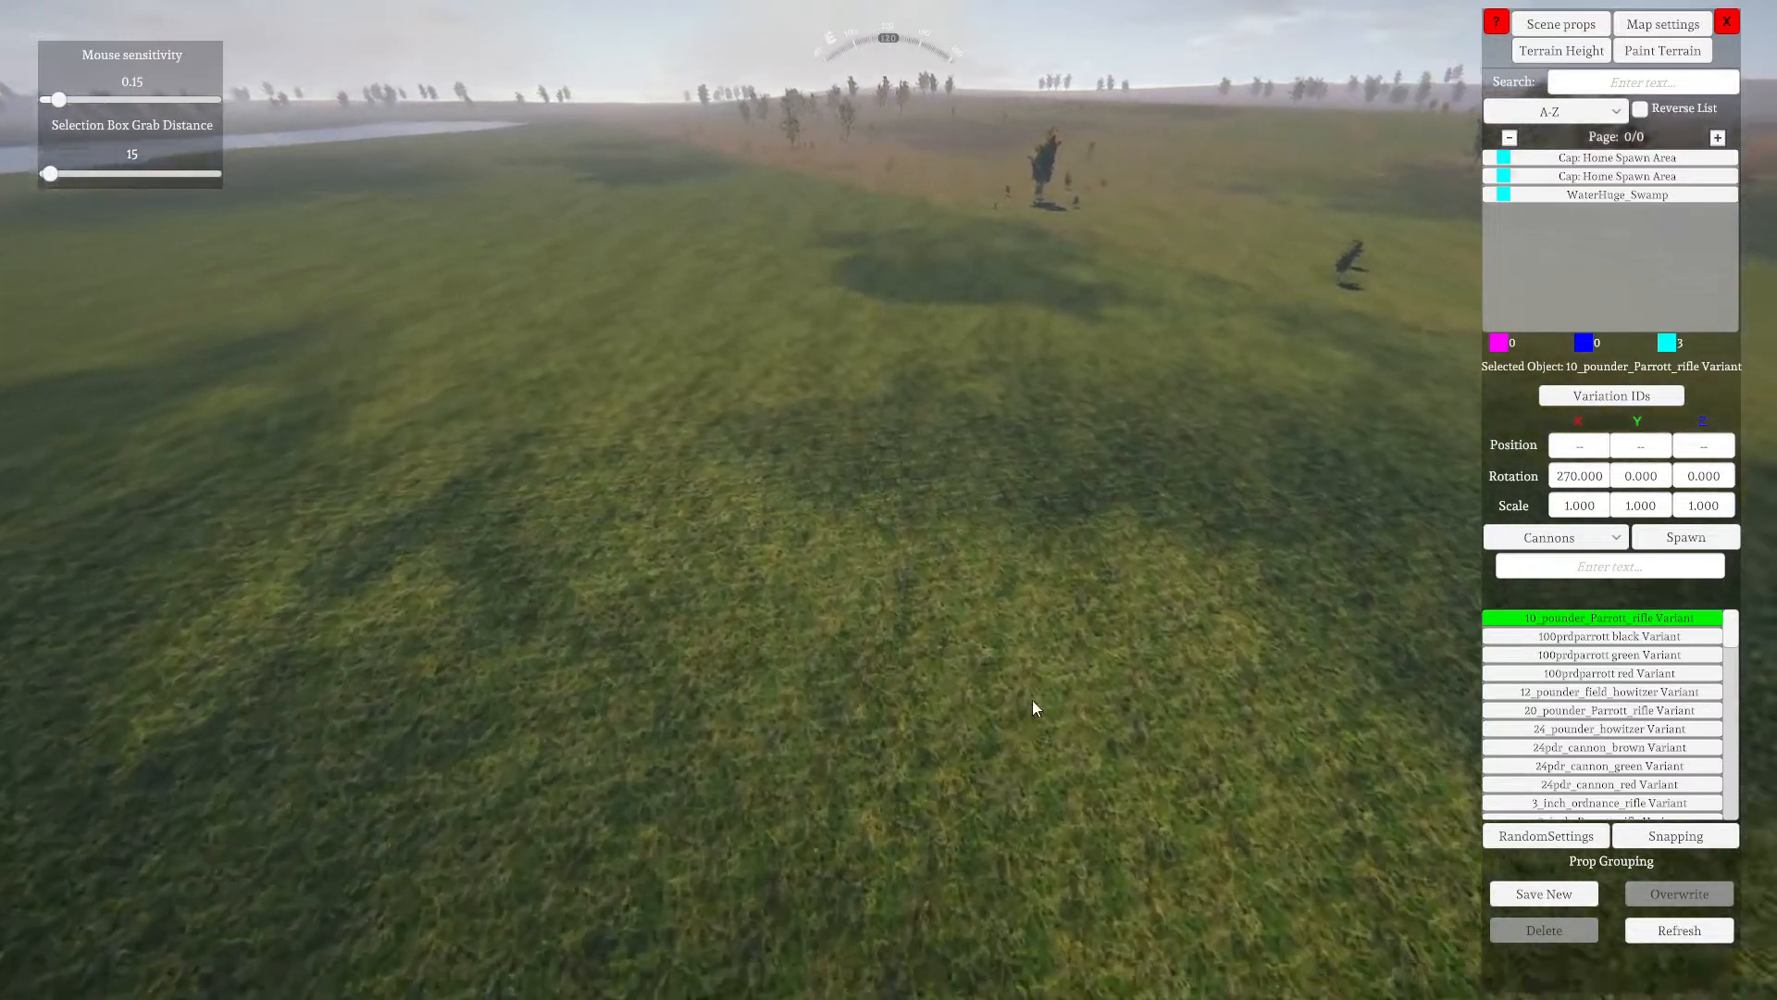
mouse_move(1031, 700)
right_down()
mouse_move(1353, 878)
mouse_move(1347, 859)
right_up()
key(space)
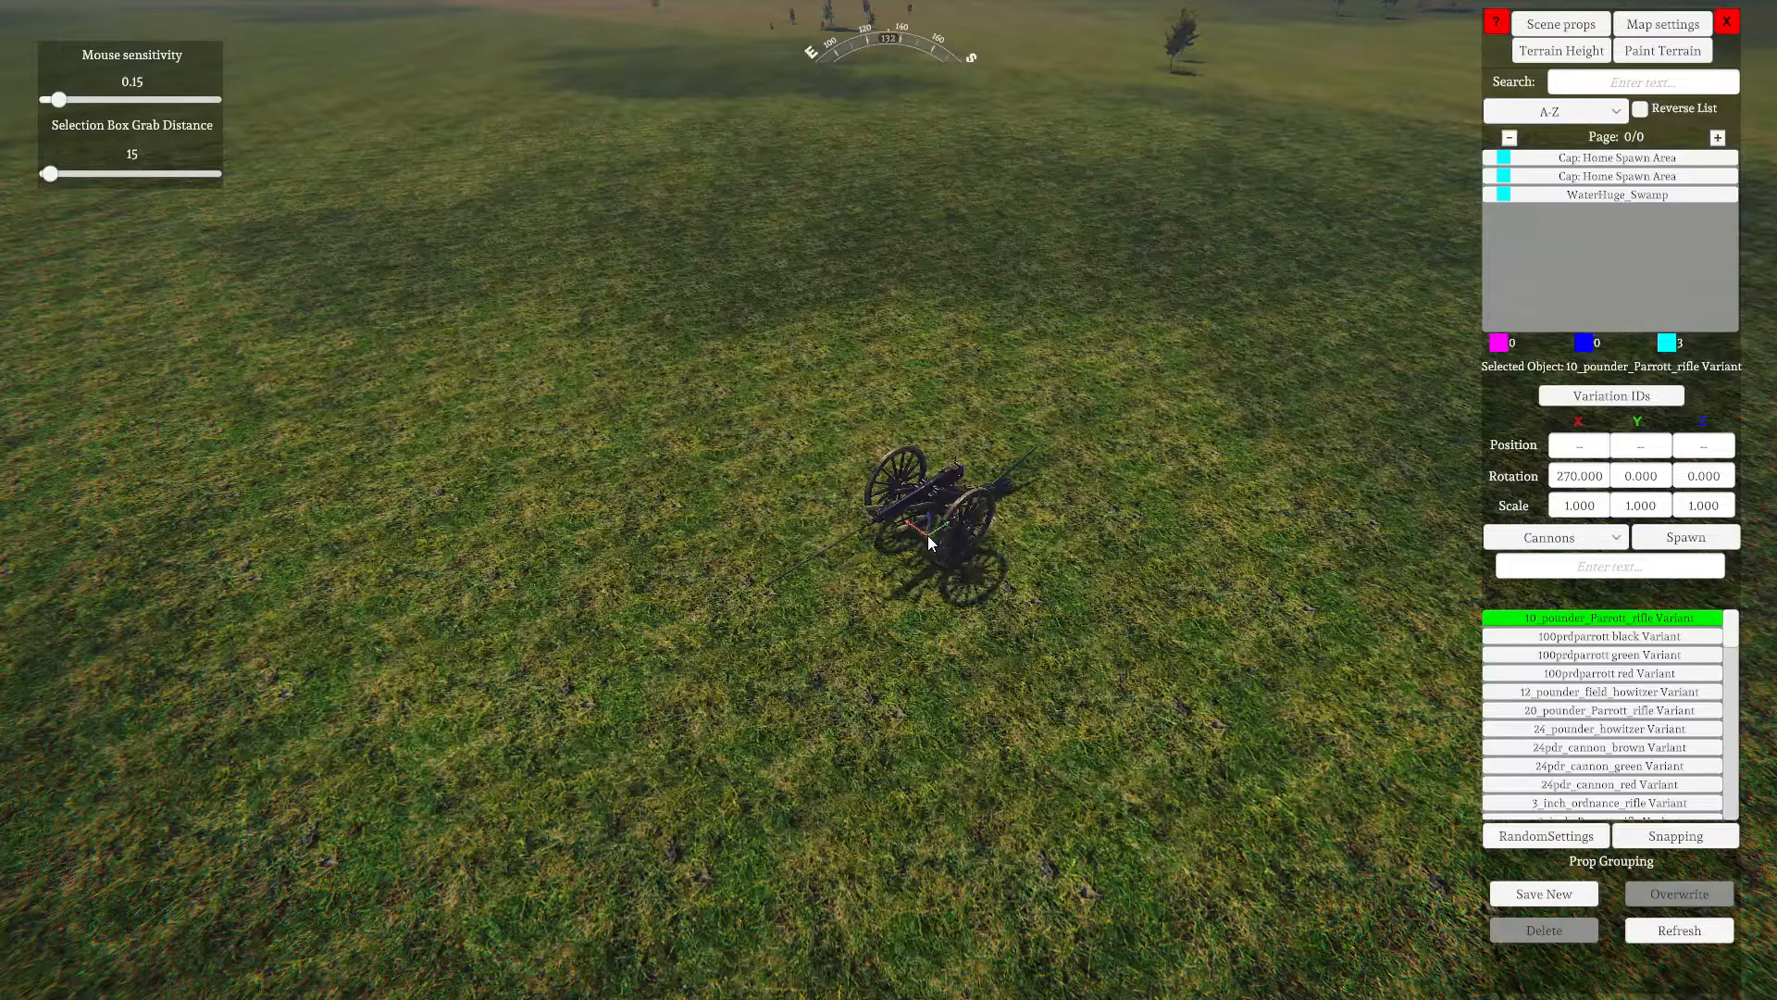
right_click(1002, 506)
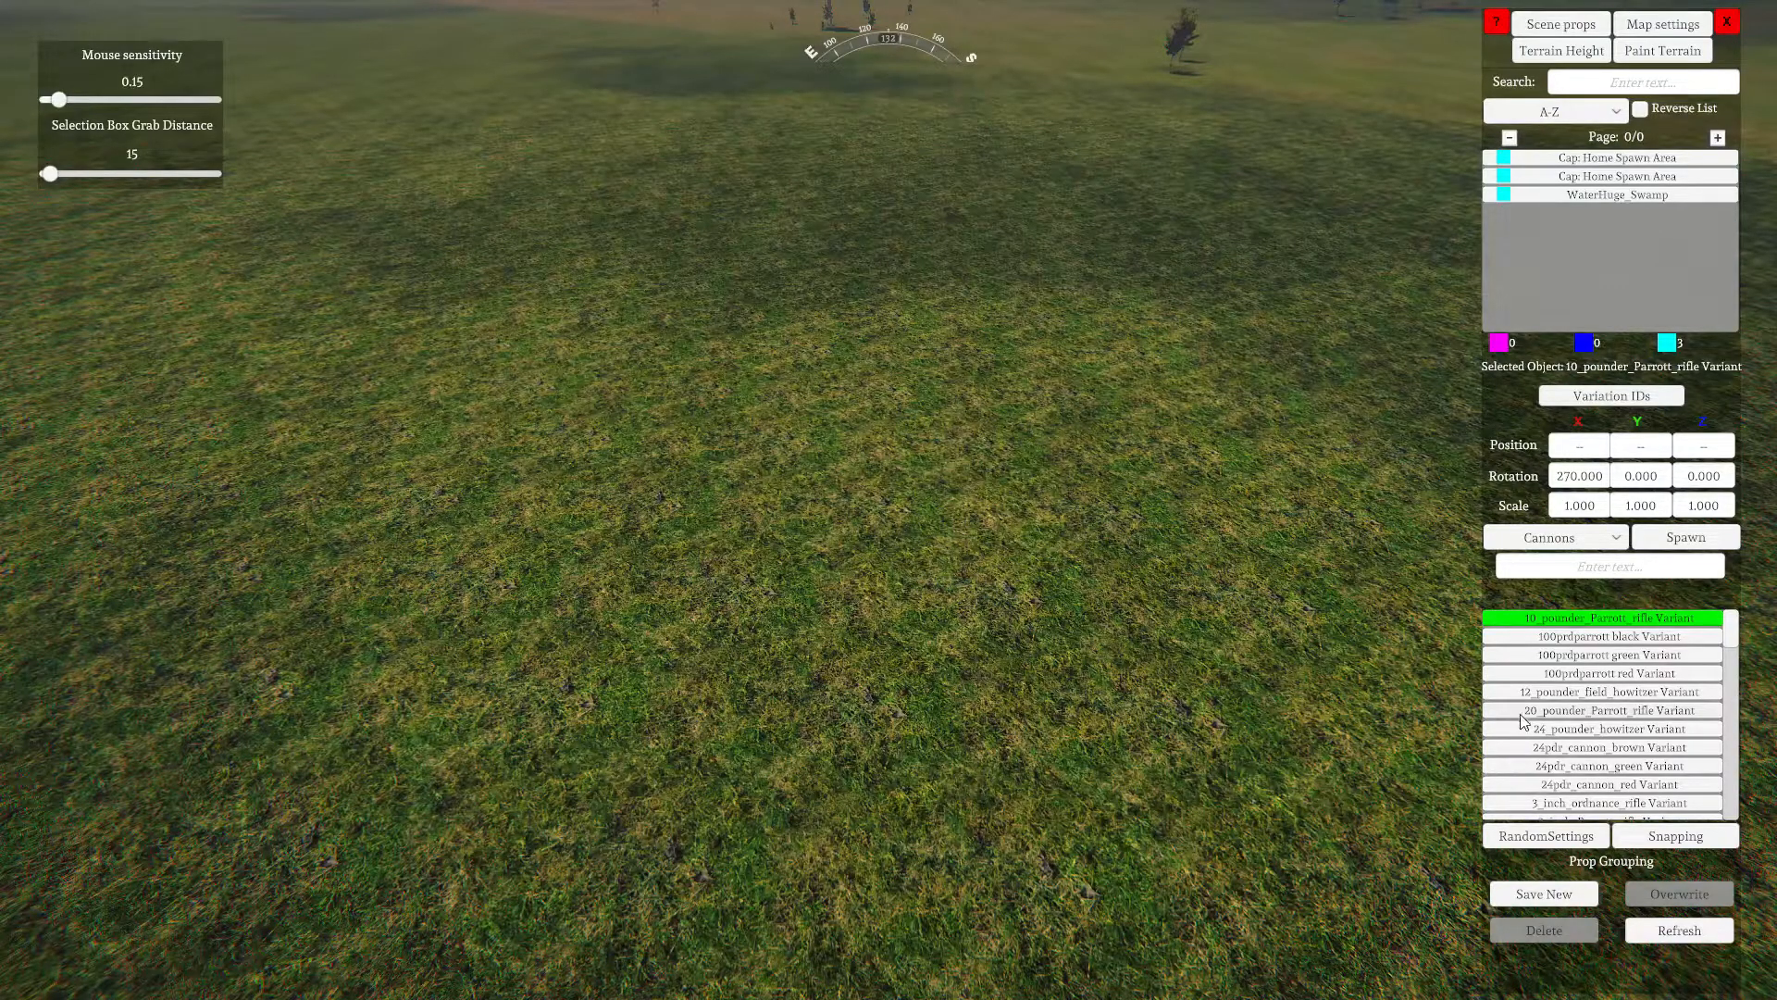
scroll(1536, 731, down, 5)
scroll(1536, 731, down, 10)
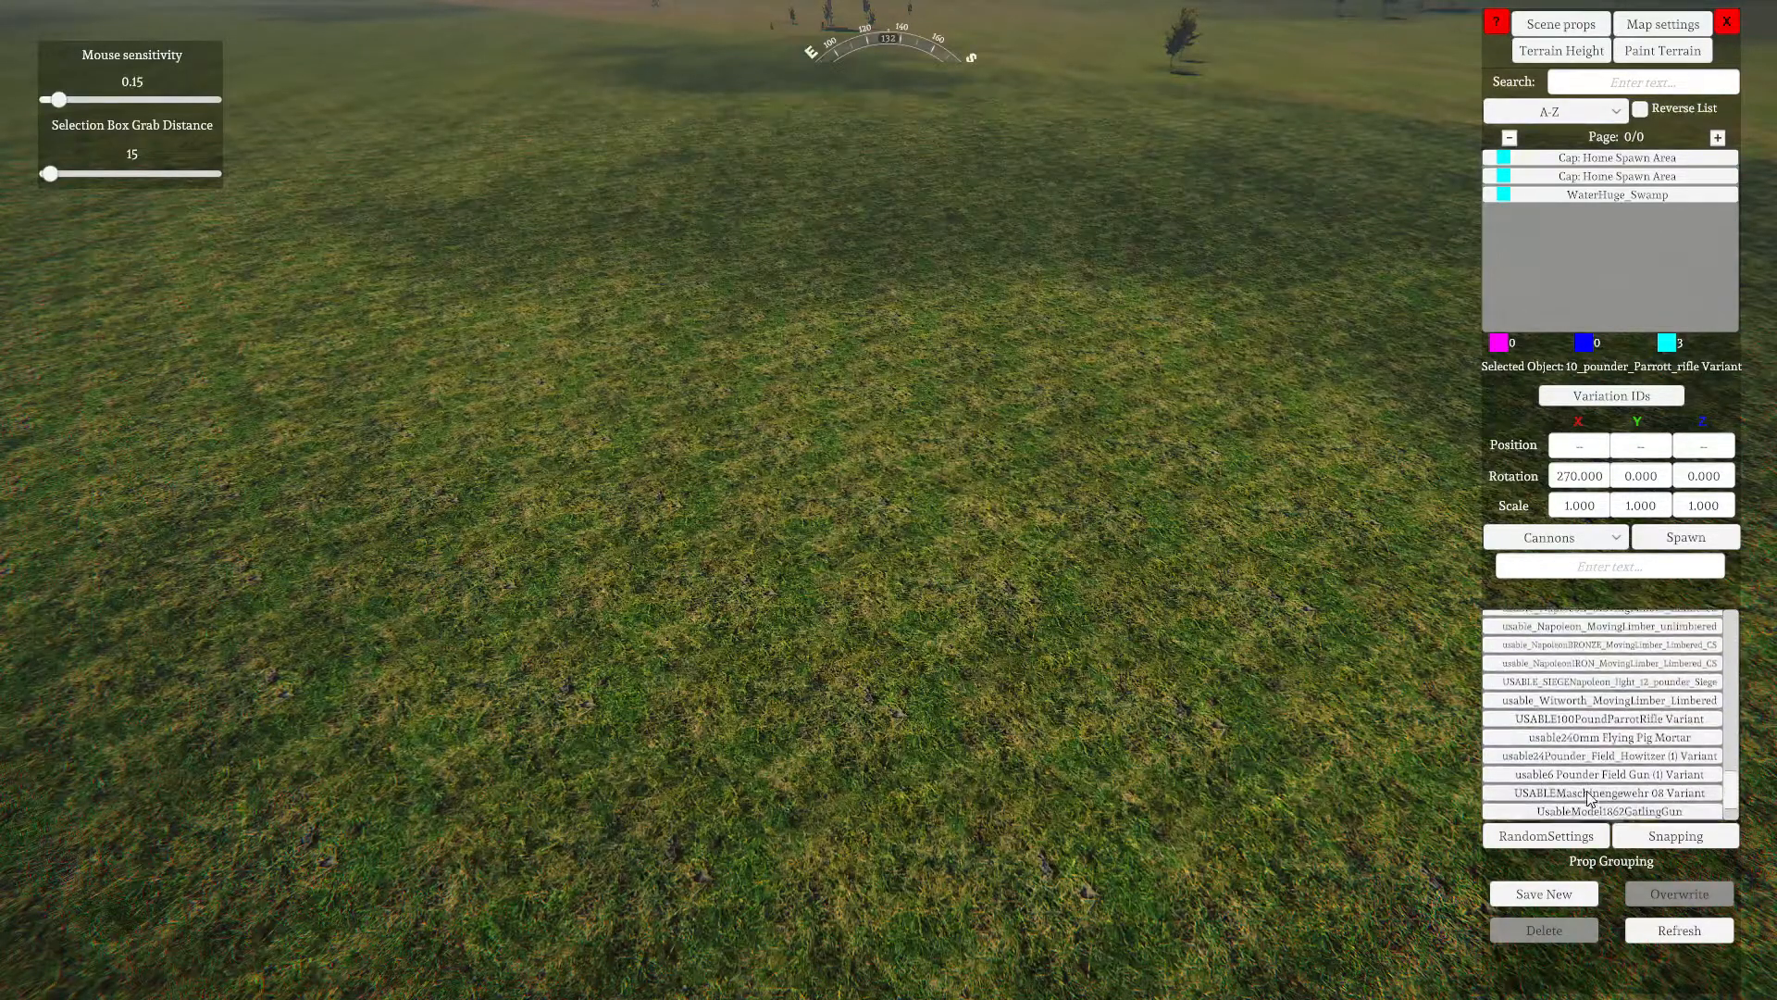
scroll(1569, 772, down, 1)
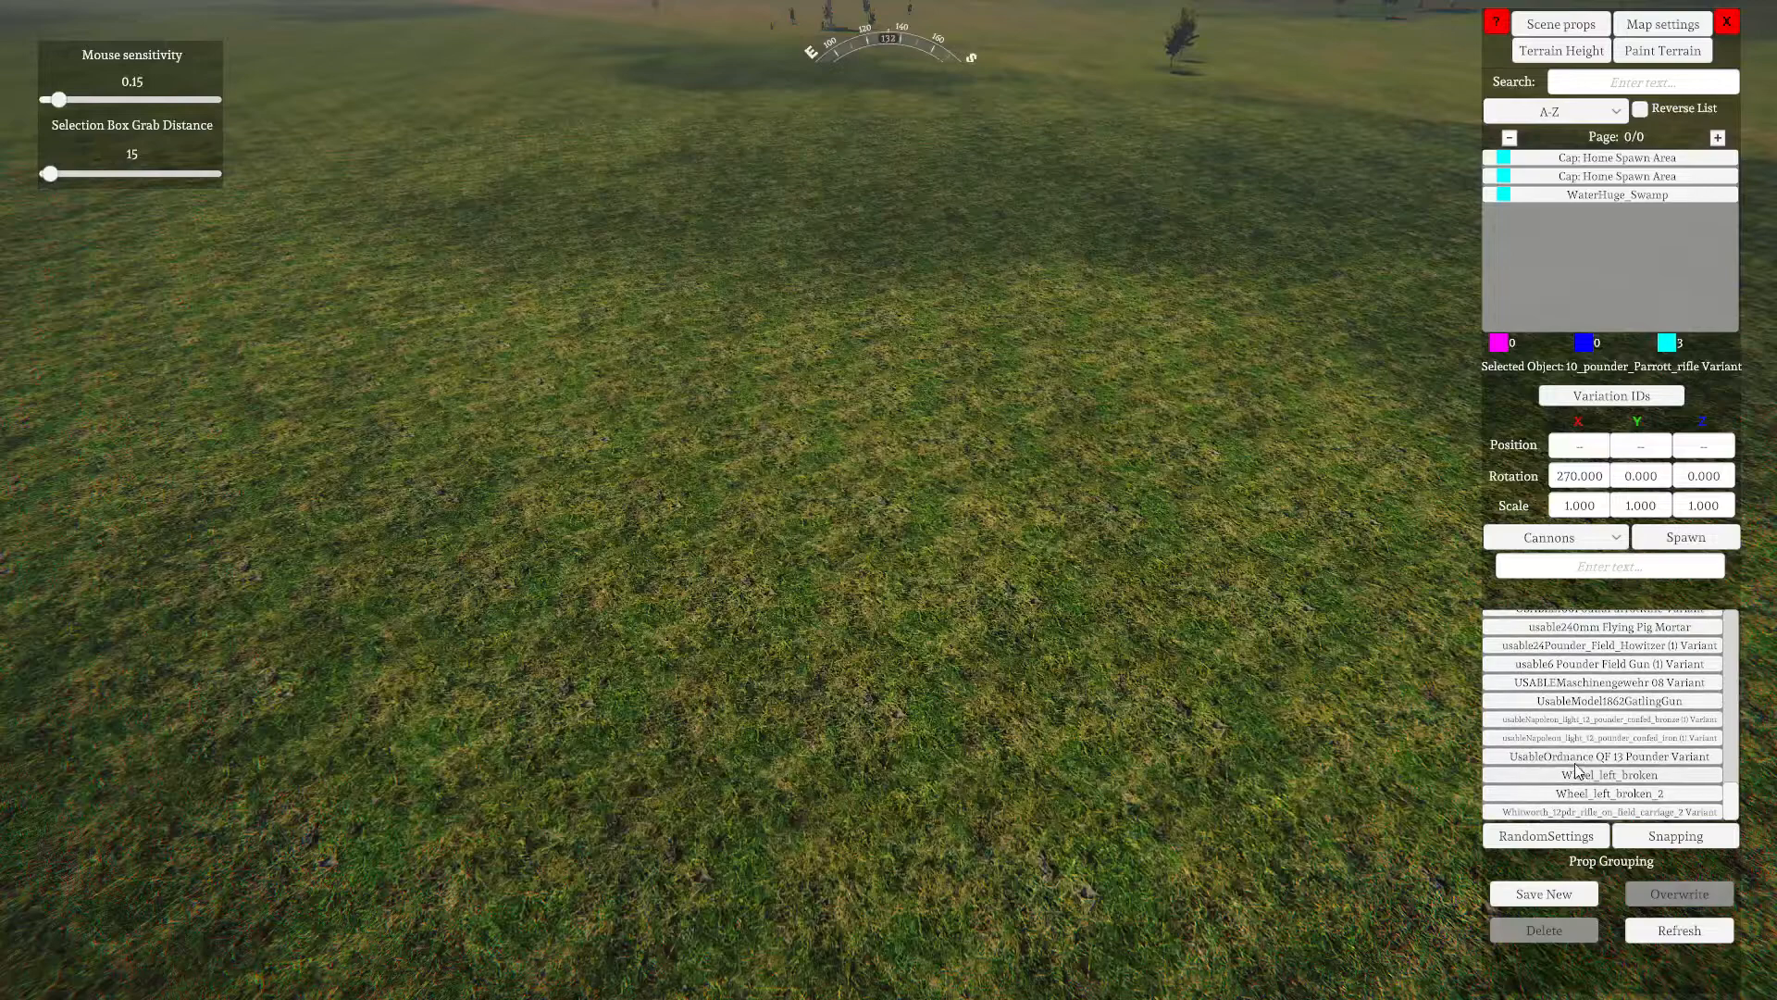
click(1615, 703)
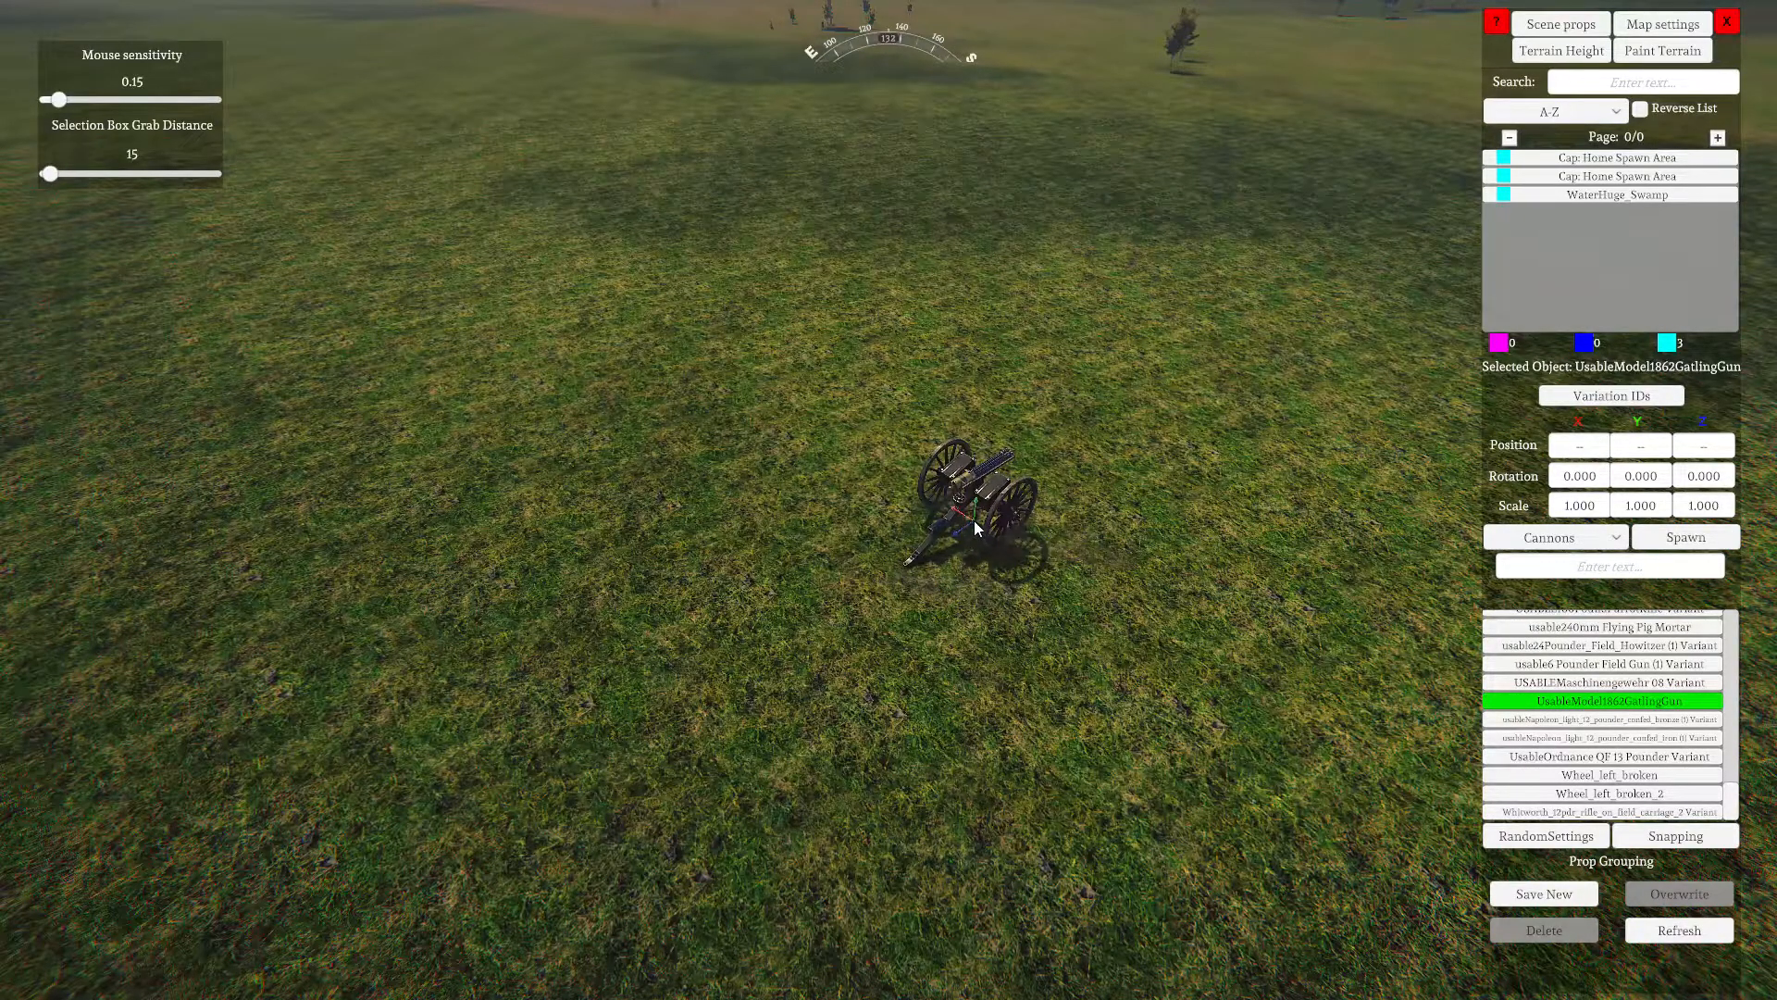
drag(973, 504, 1033, 498)
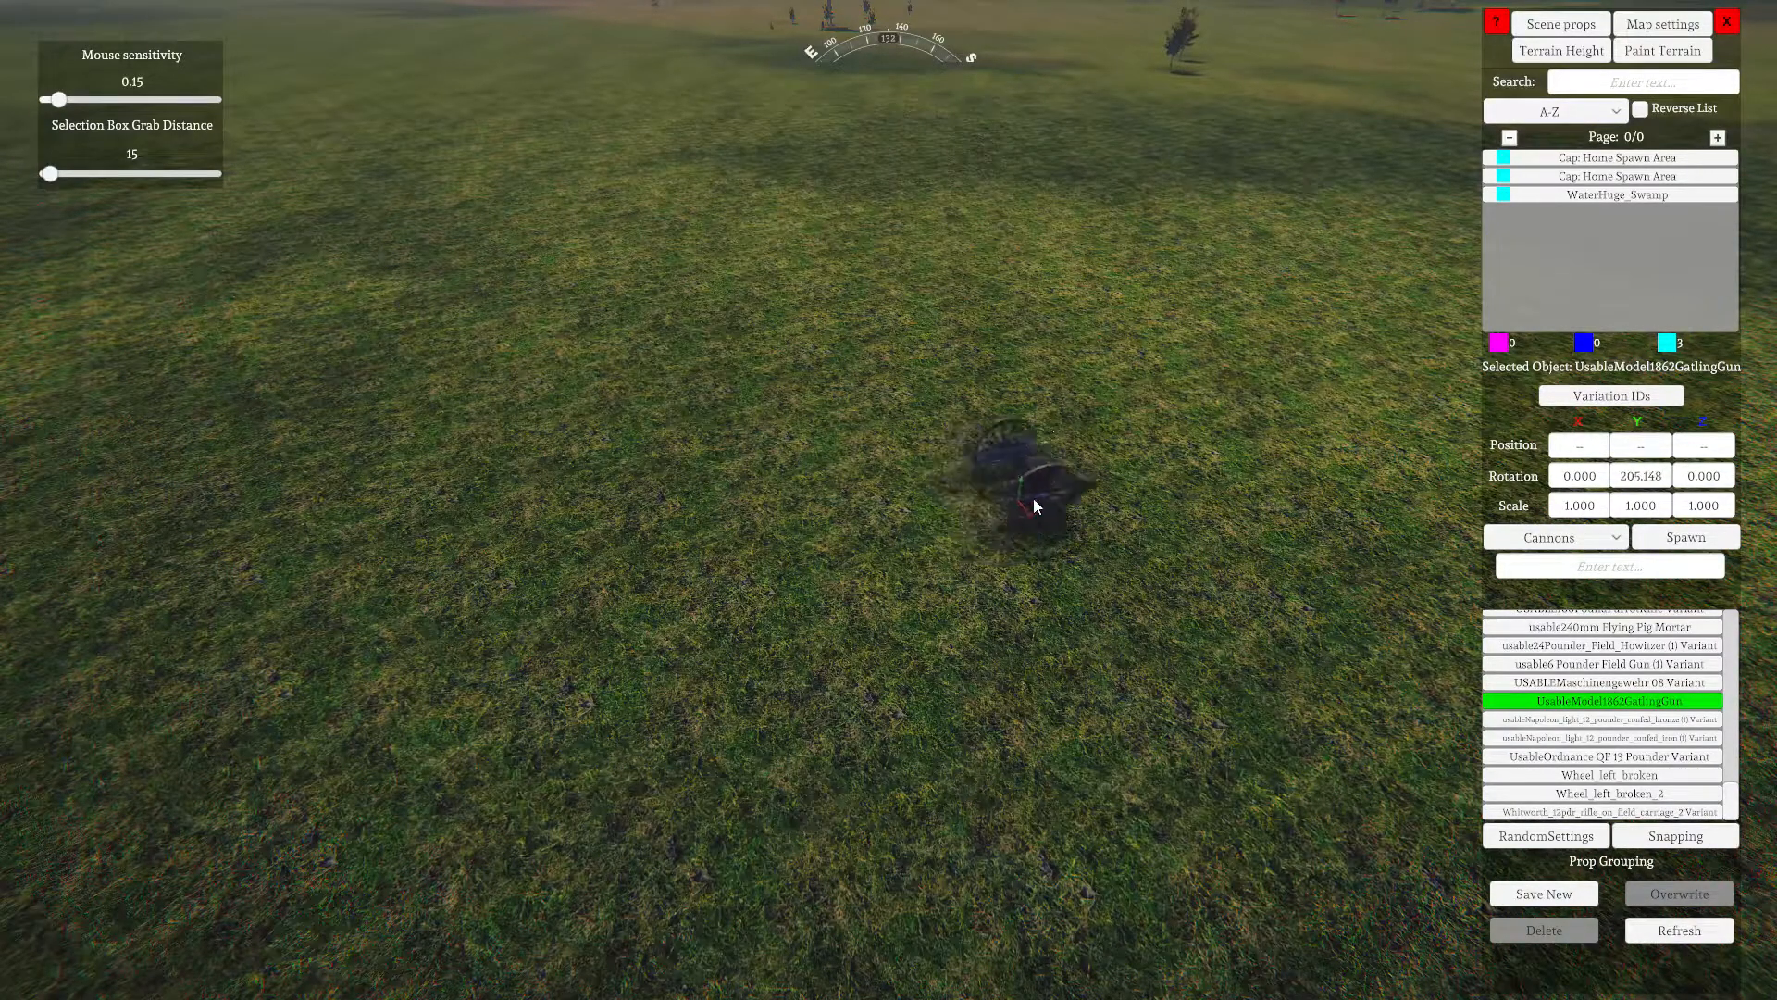
click(1174, 496)
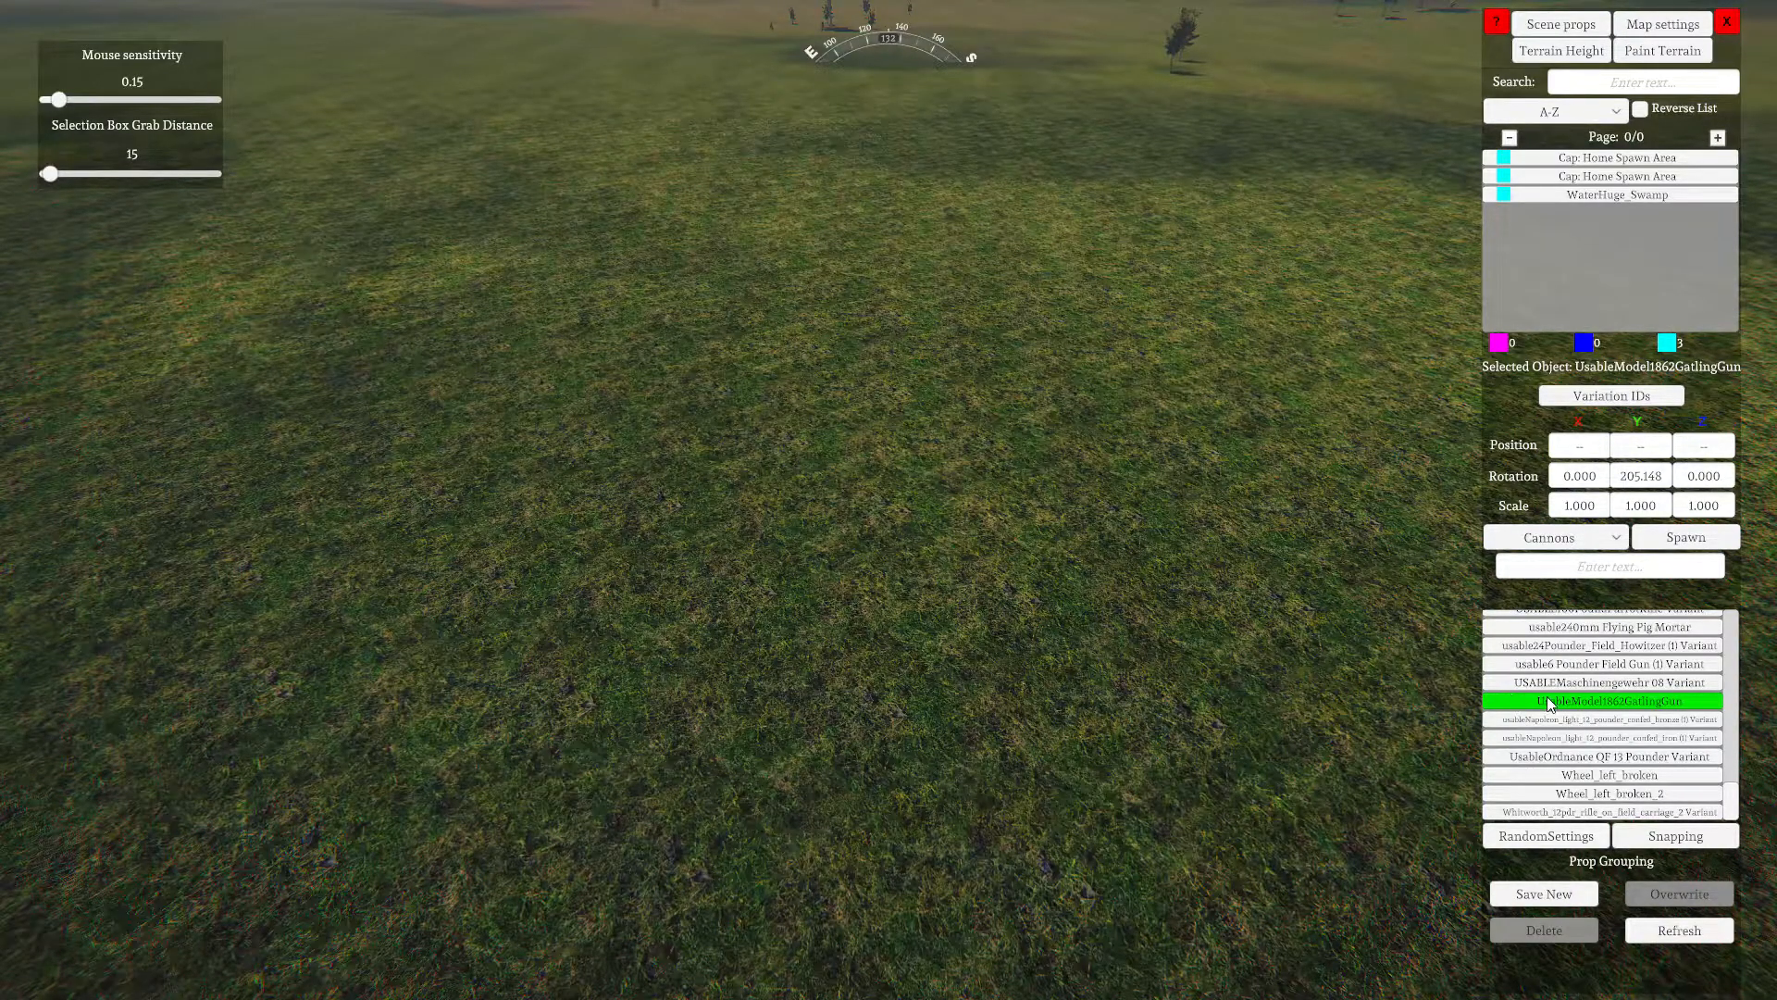
scroll(1619, 706, down, 2)
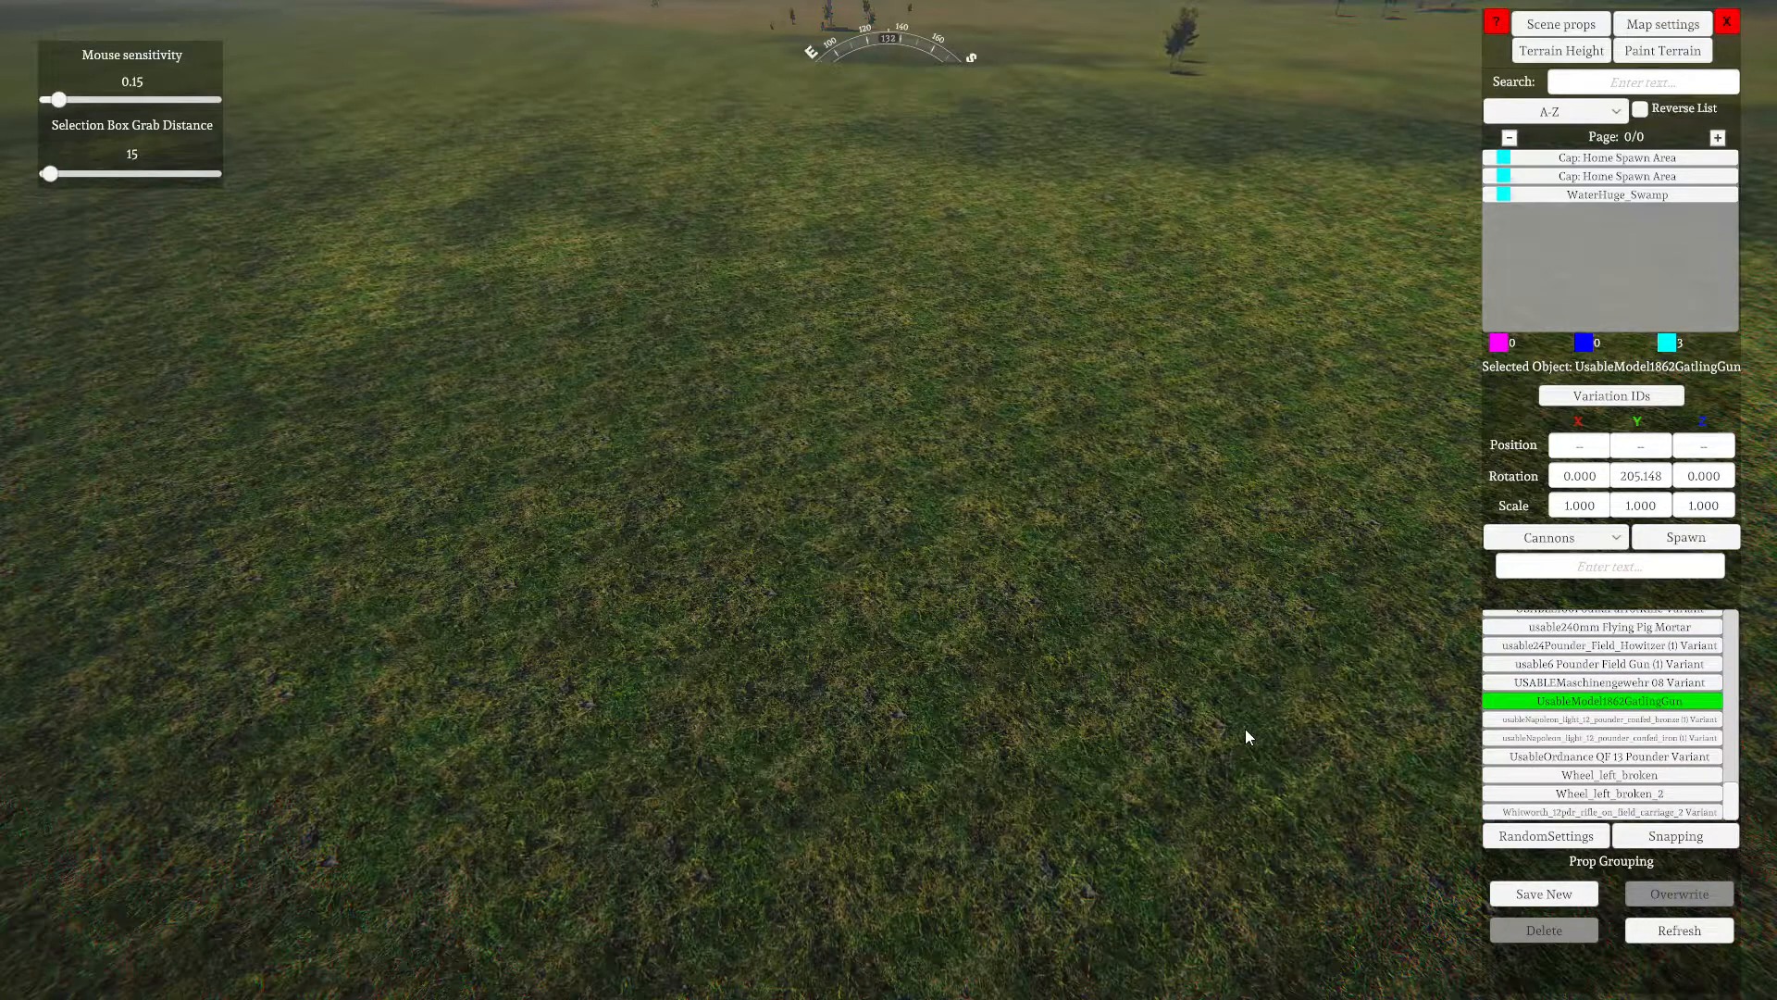
Place a USABLE100PoundParrotRifle Variant on the grass at about X 61.9, Y 15.0, Z 102.5, rotated about 133.7 on Y
key(w)
key(w)
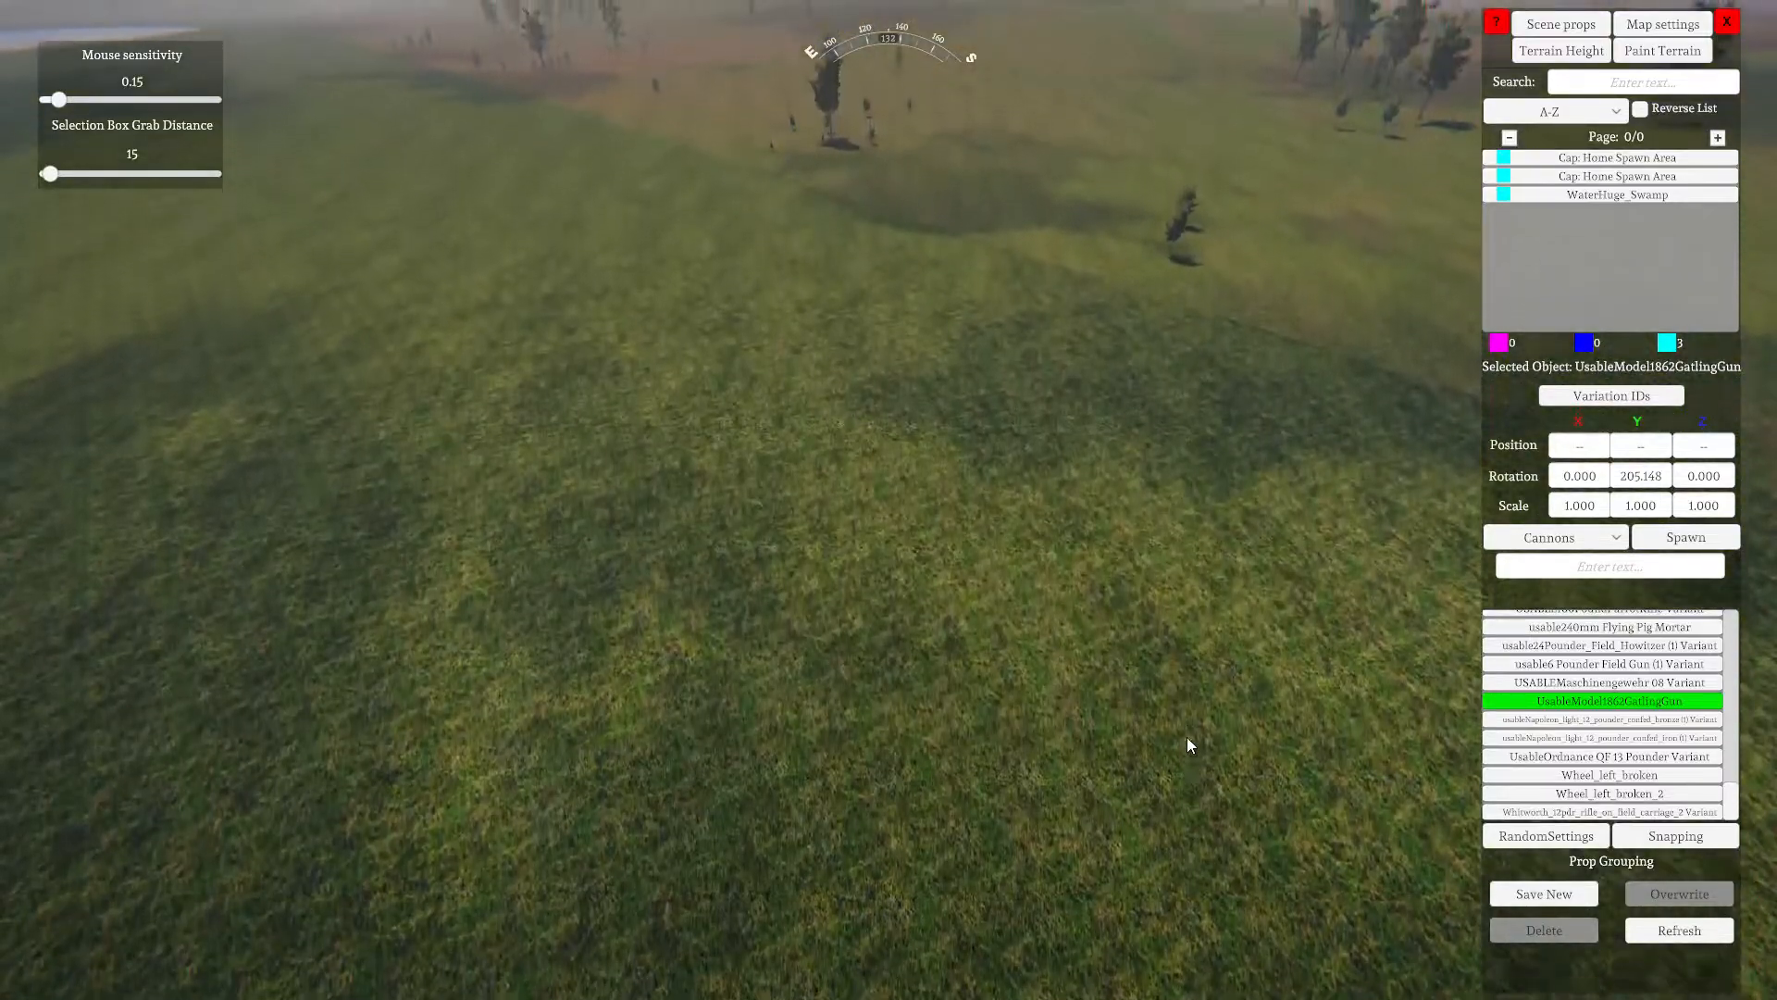
right_drag(1187, 737, 454, 687)
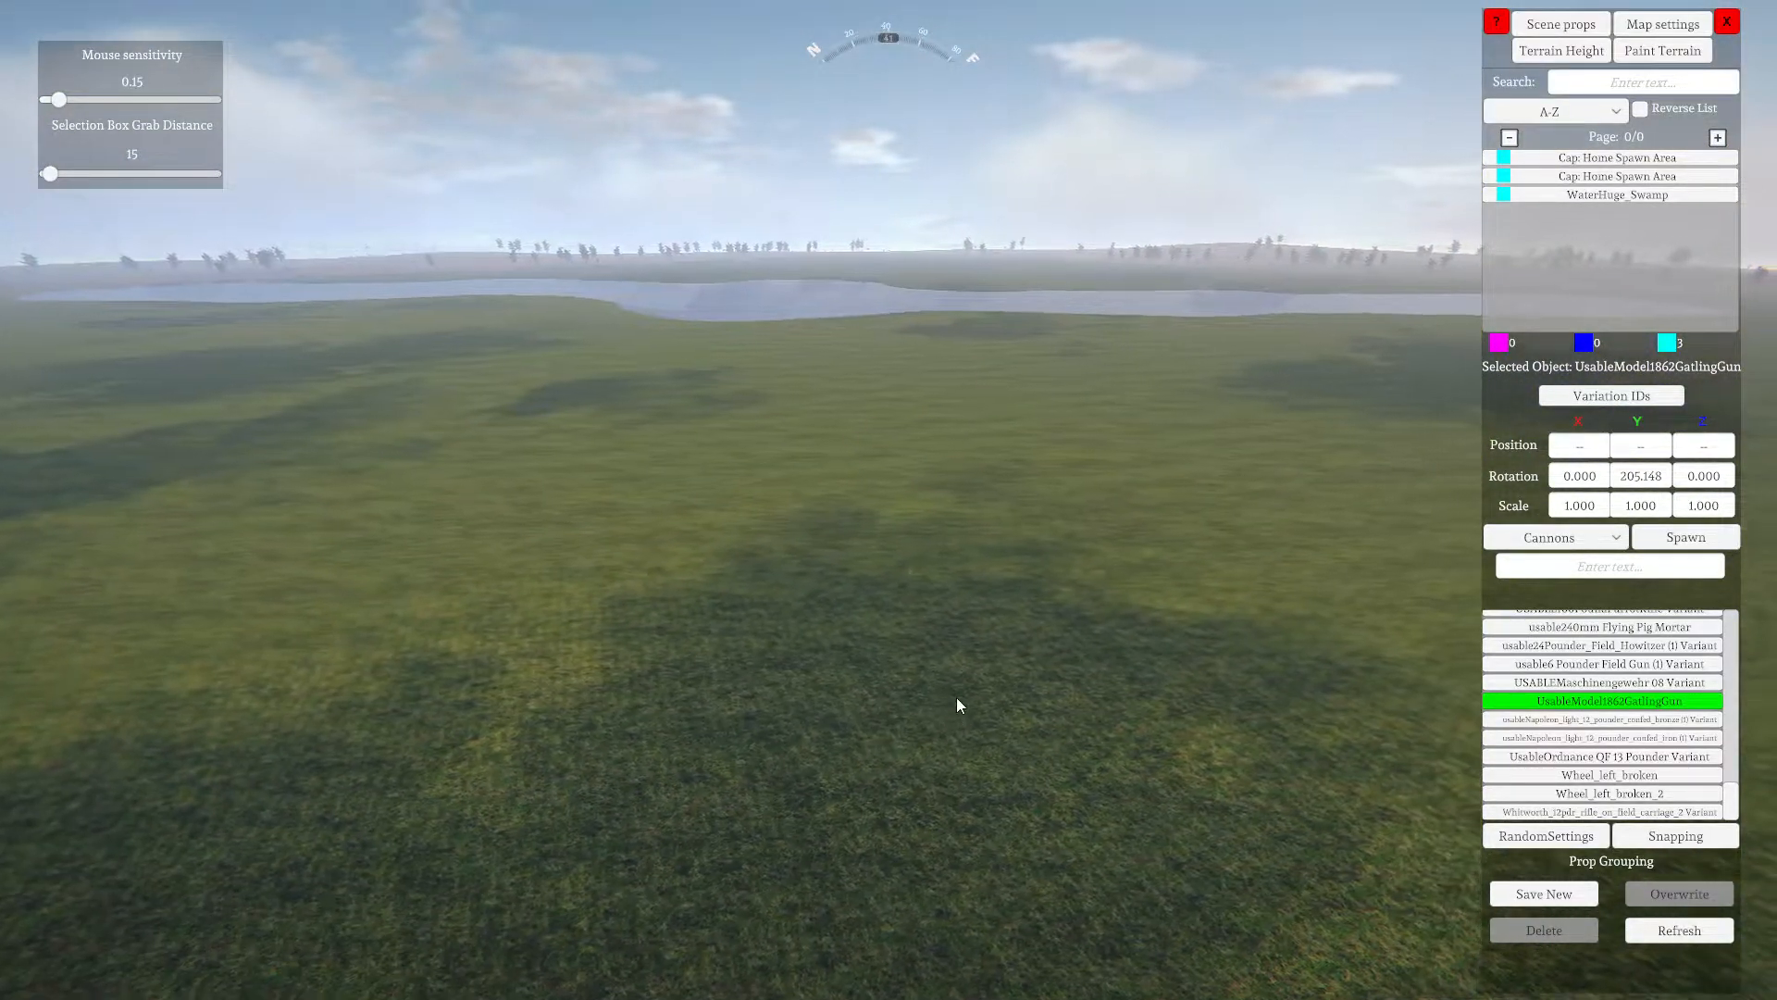
right_drag(957, 706, 648, 703)
right_drag(1471, 875, 1283, 811)
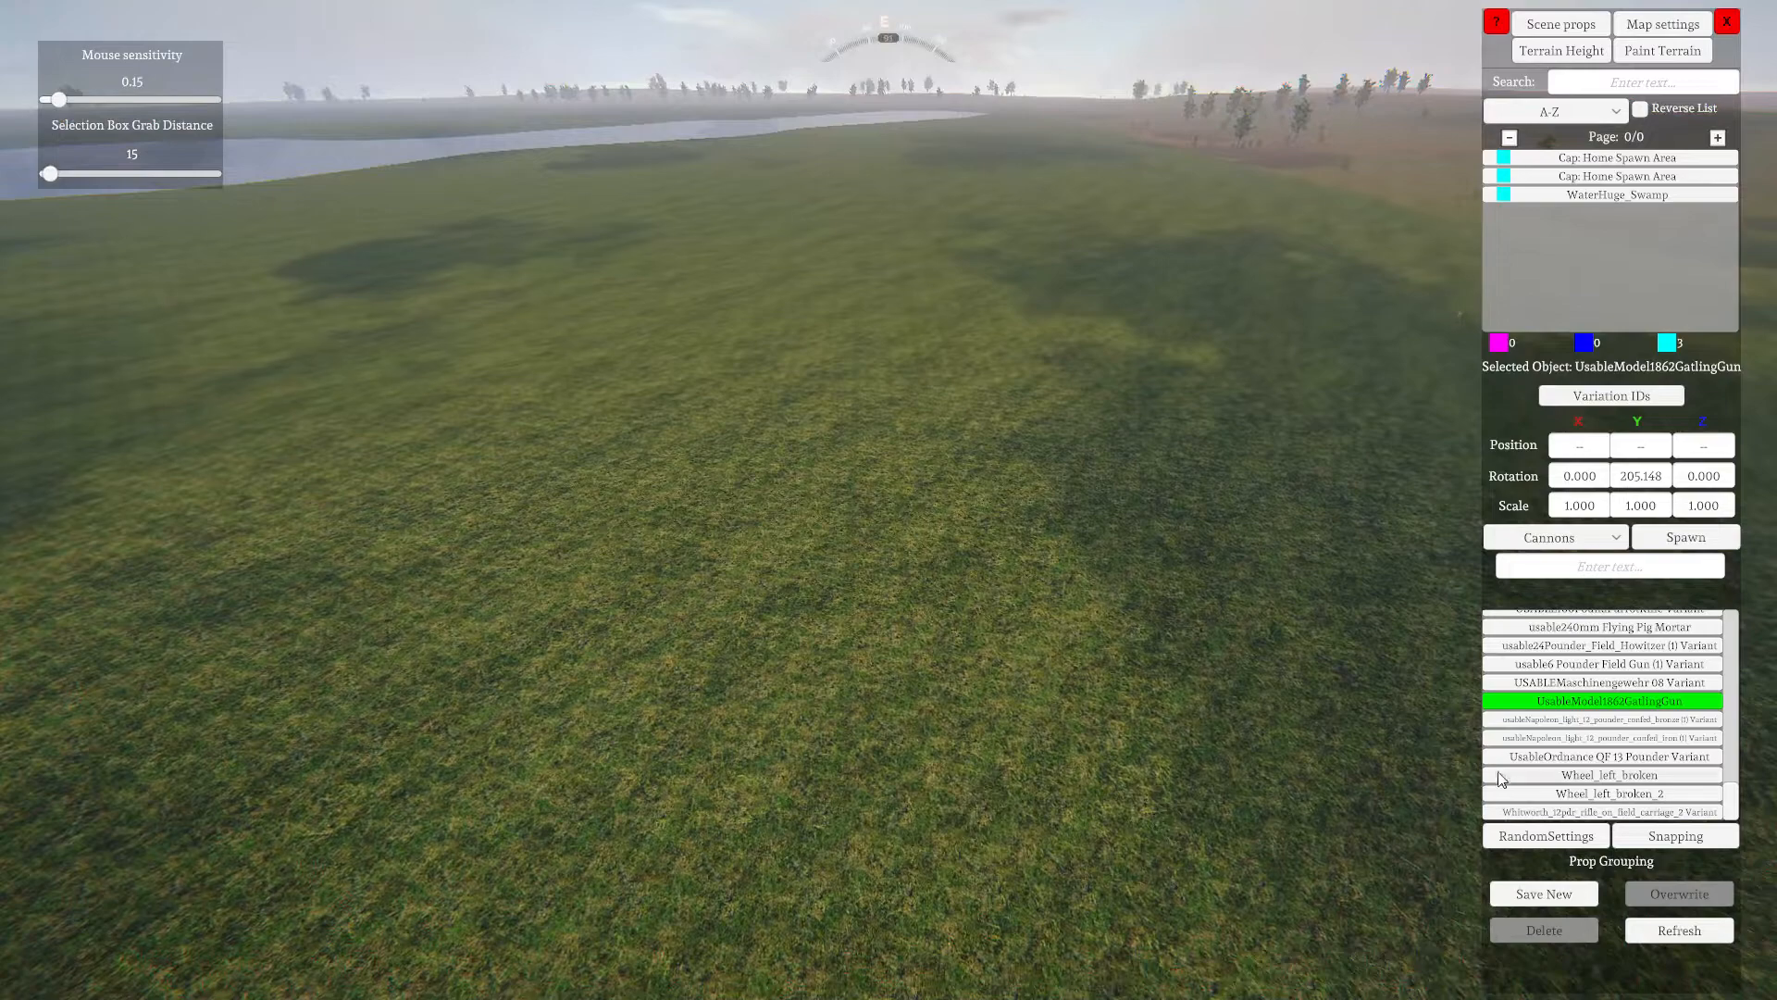
scroll(1598, 764, up, 2)
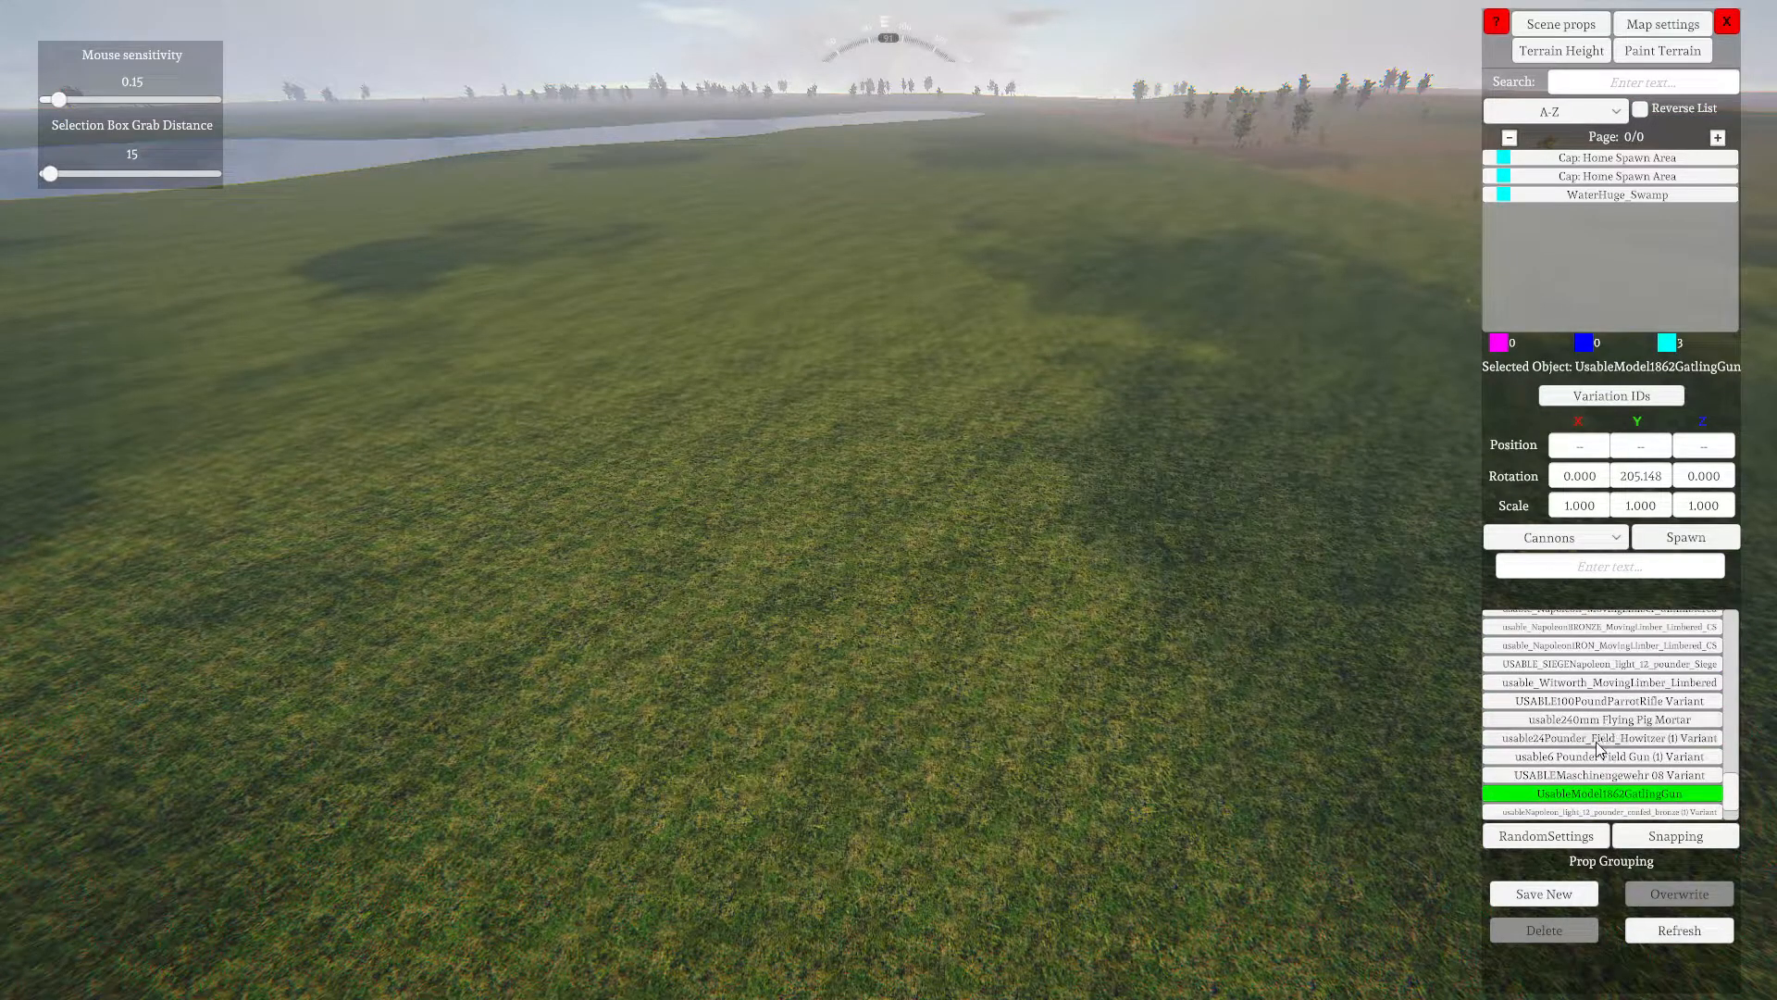
click(1604, 705)
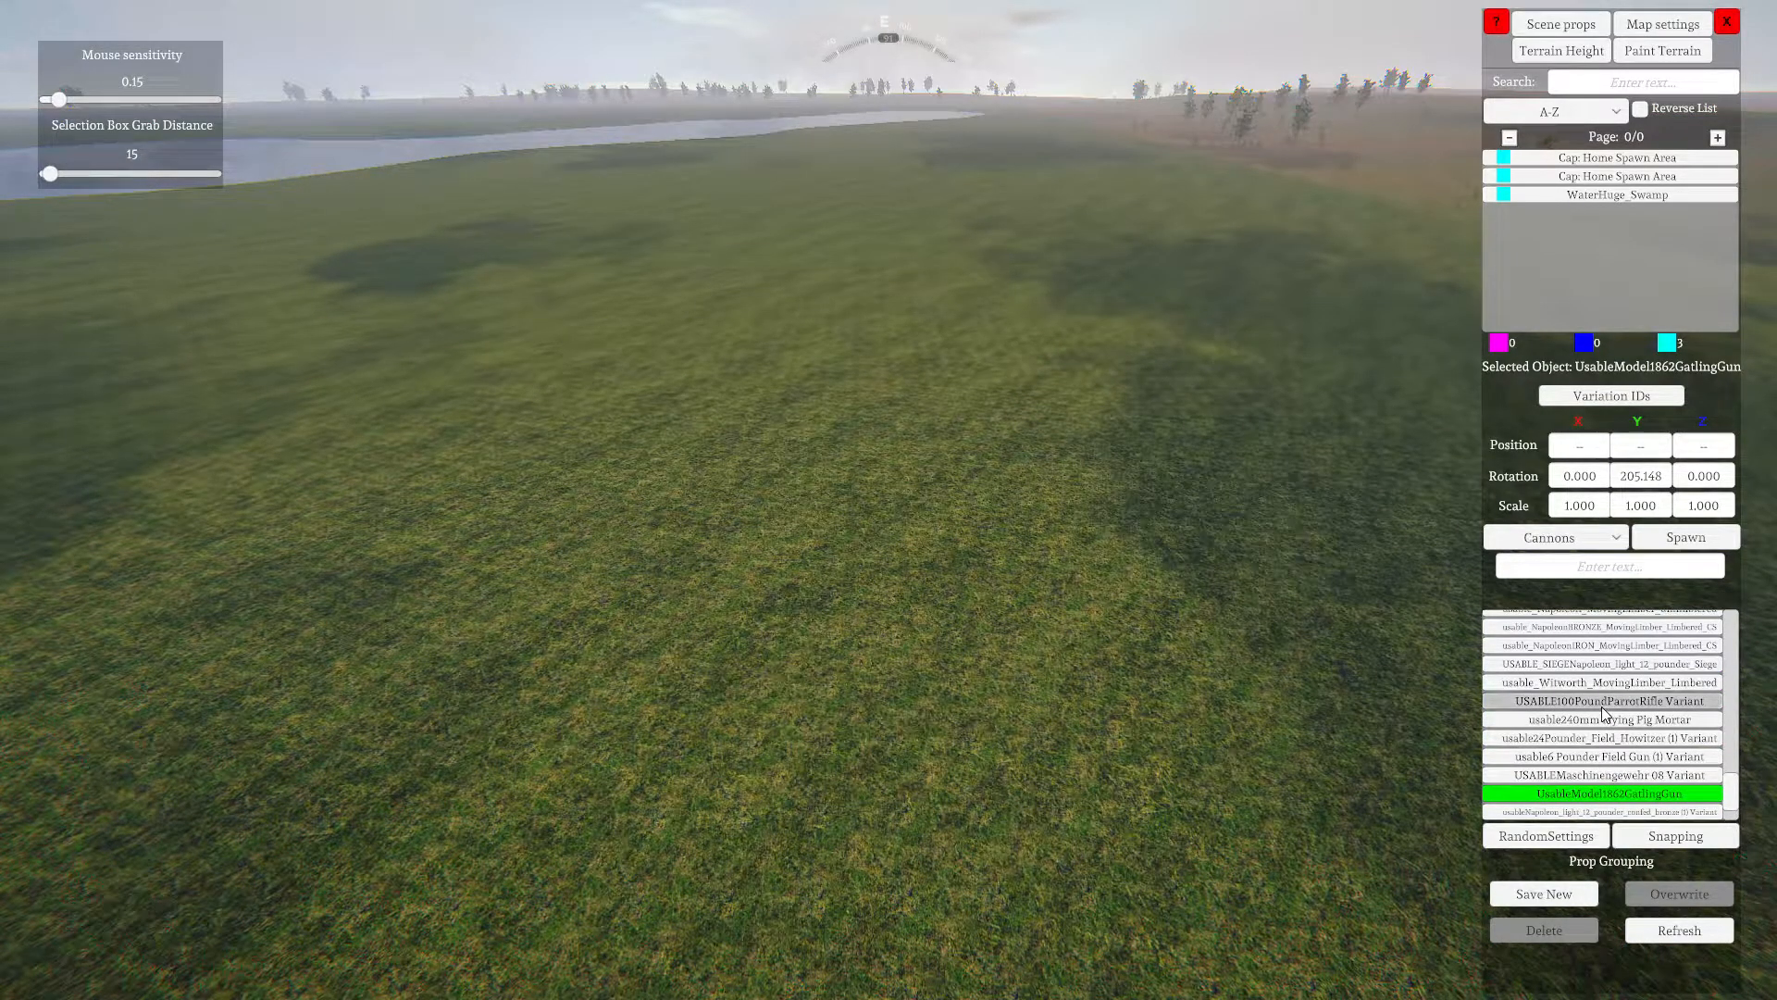
right_drag(1135, 692, 919, 748)
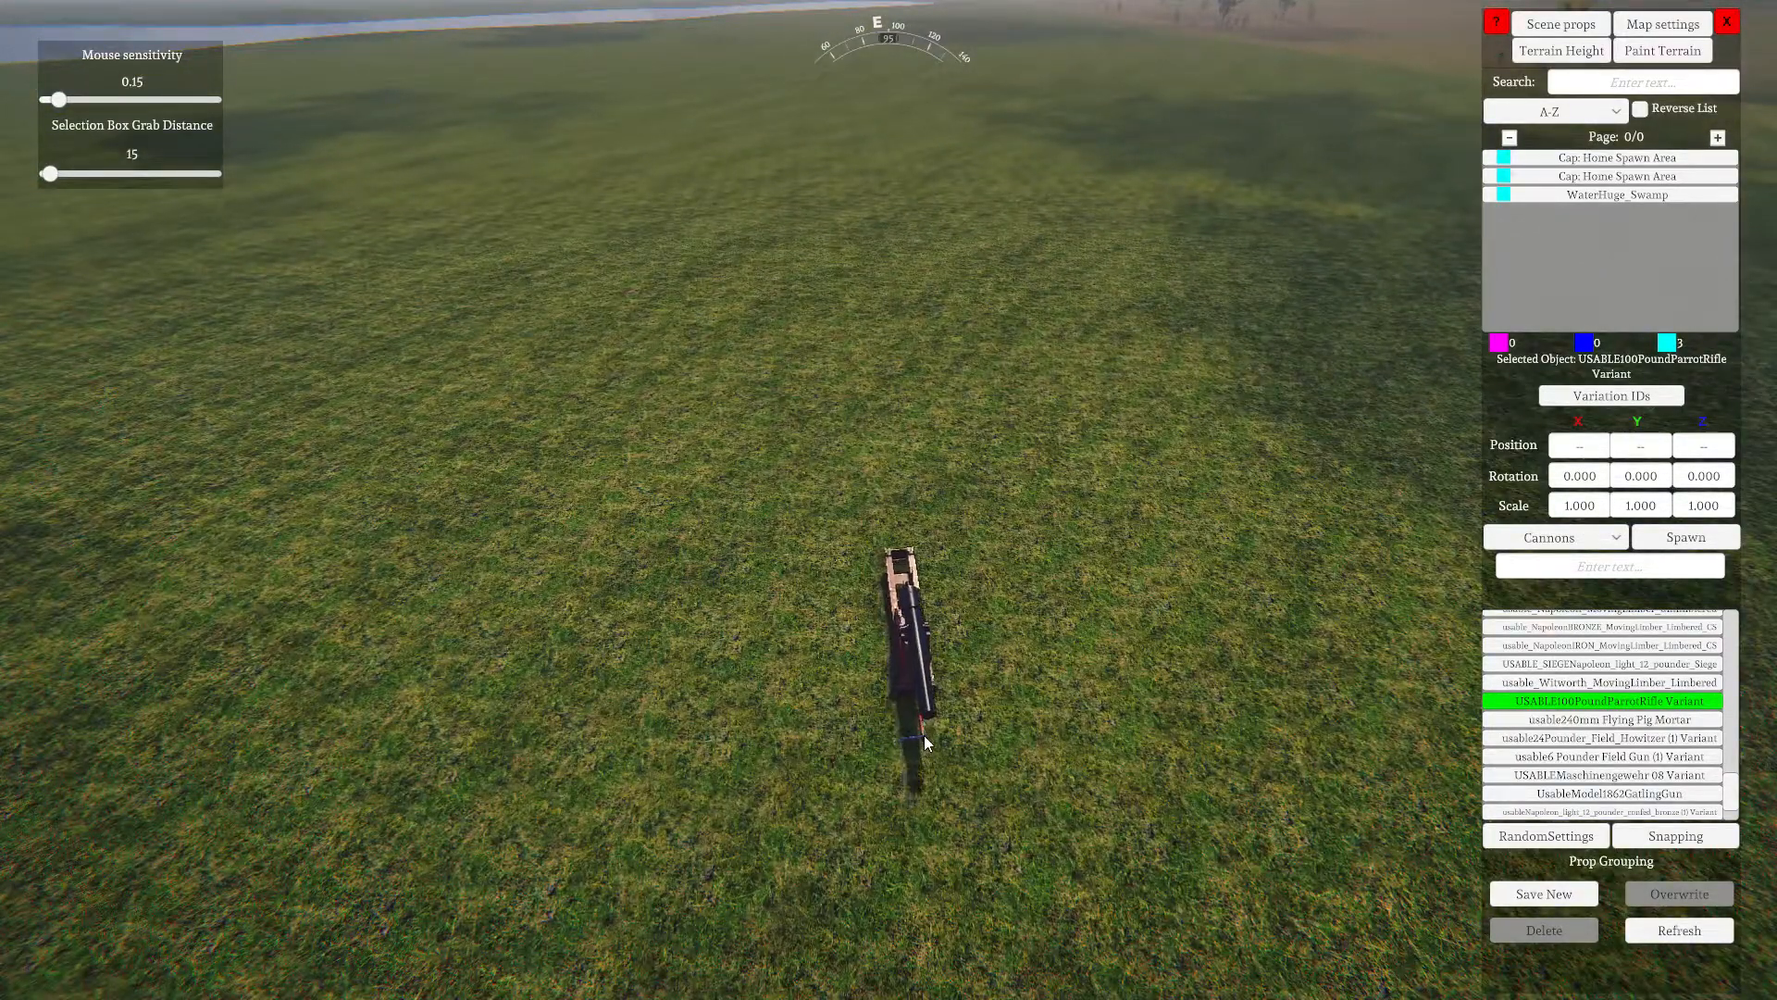
key(r)
key(r)
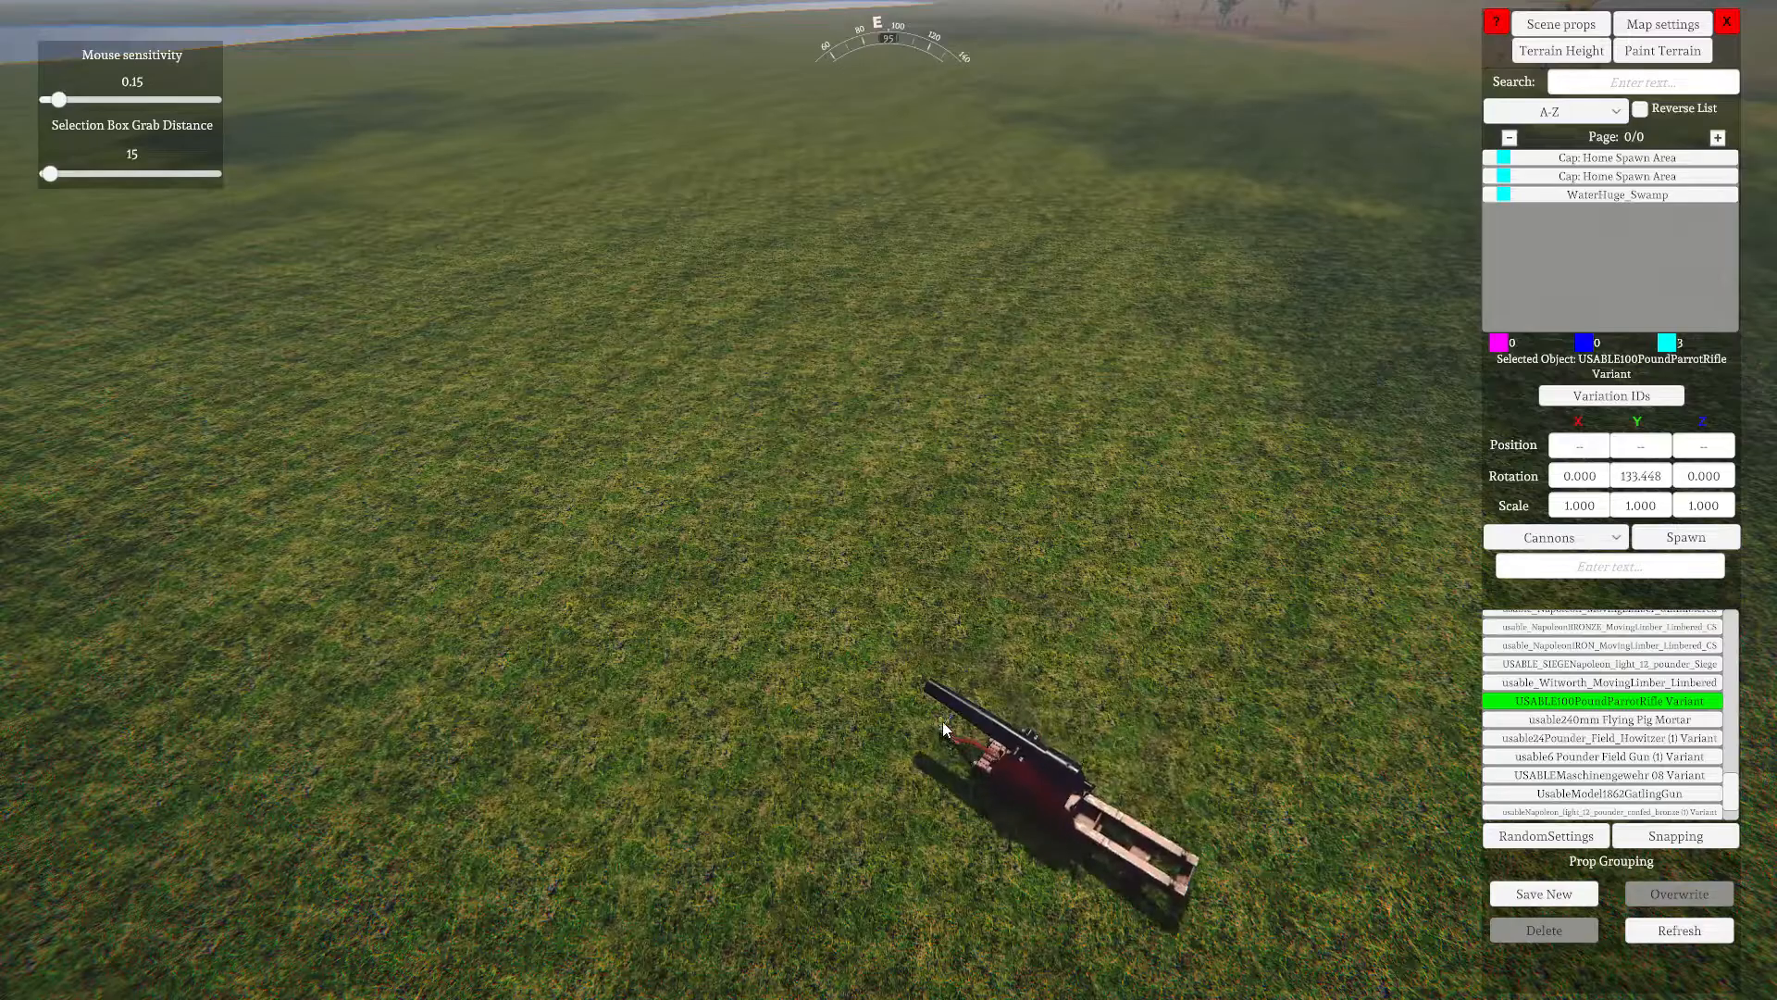
click(951, 536)
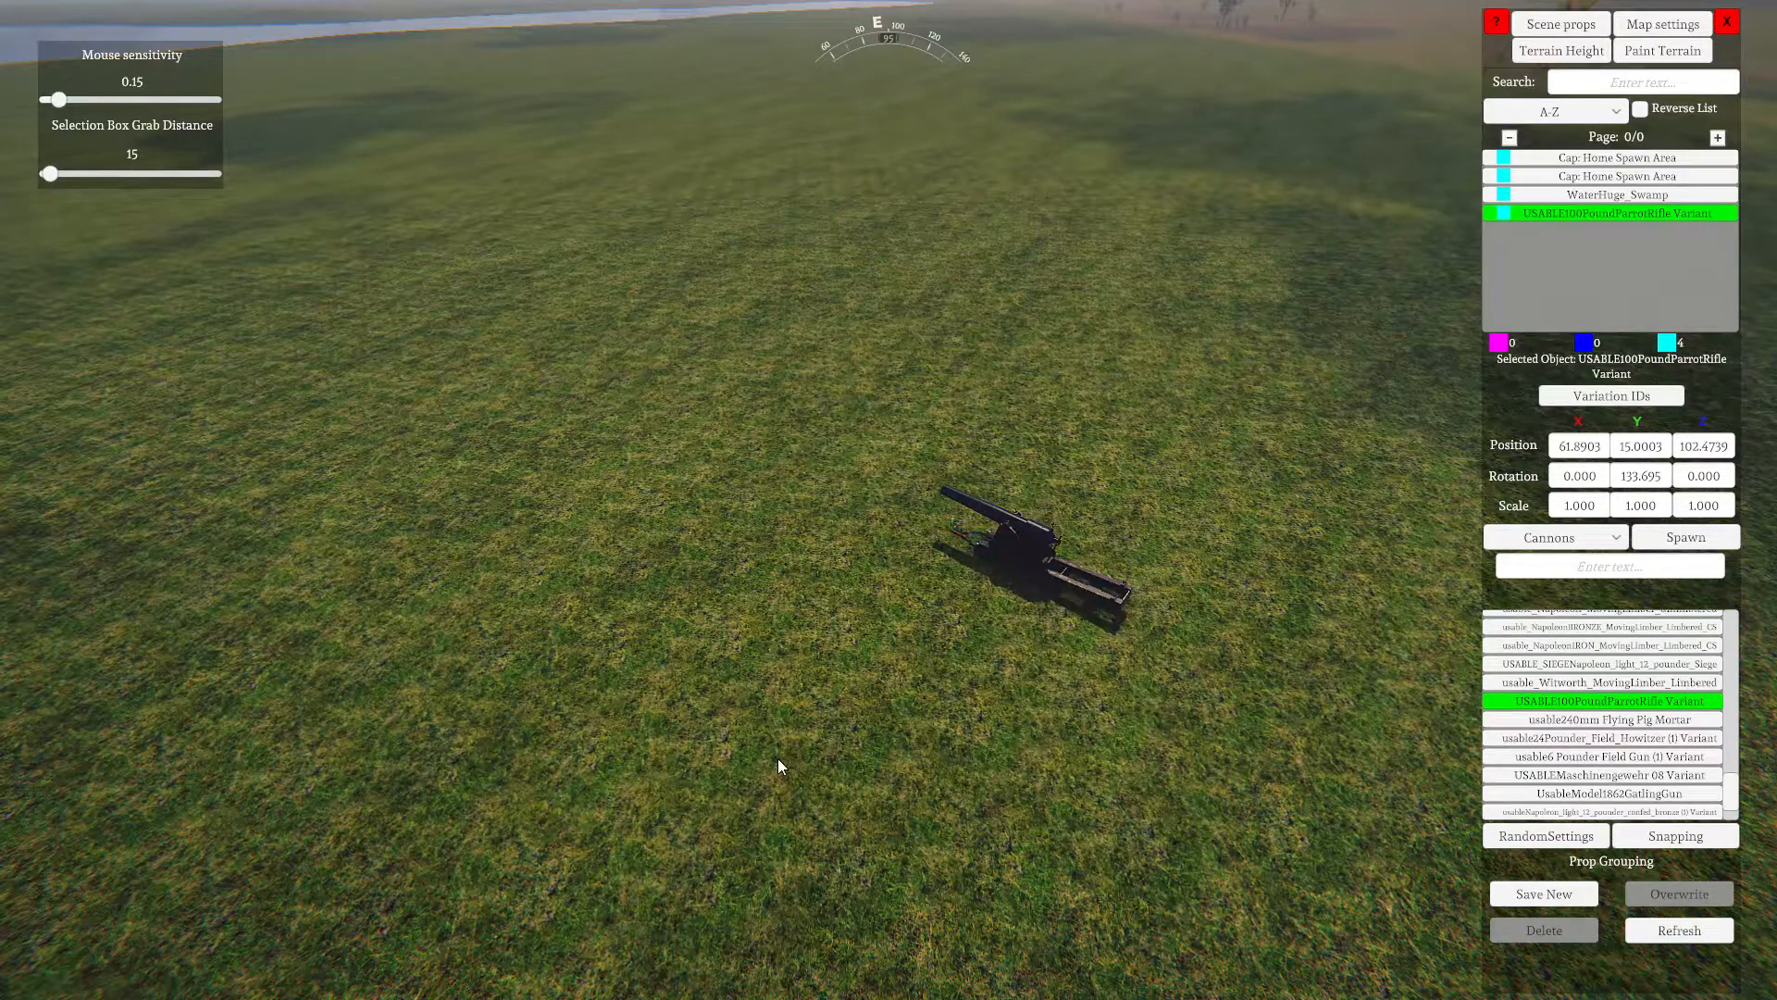
List the props in the Ammo Crates category for the area behind the placed Parrott rifle
right_drag(777, 758, 1324, 848)
key(w)
key(a)
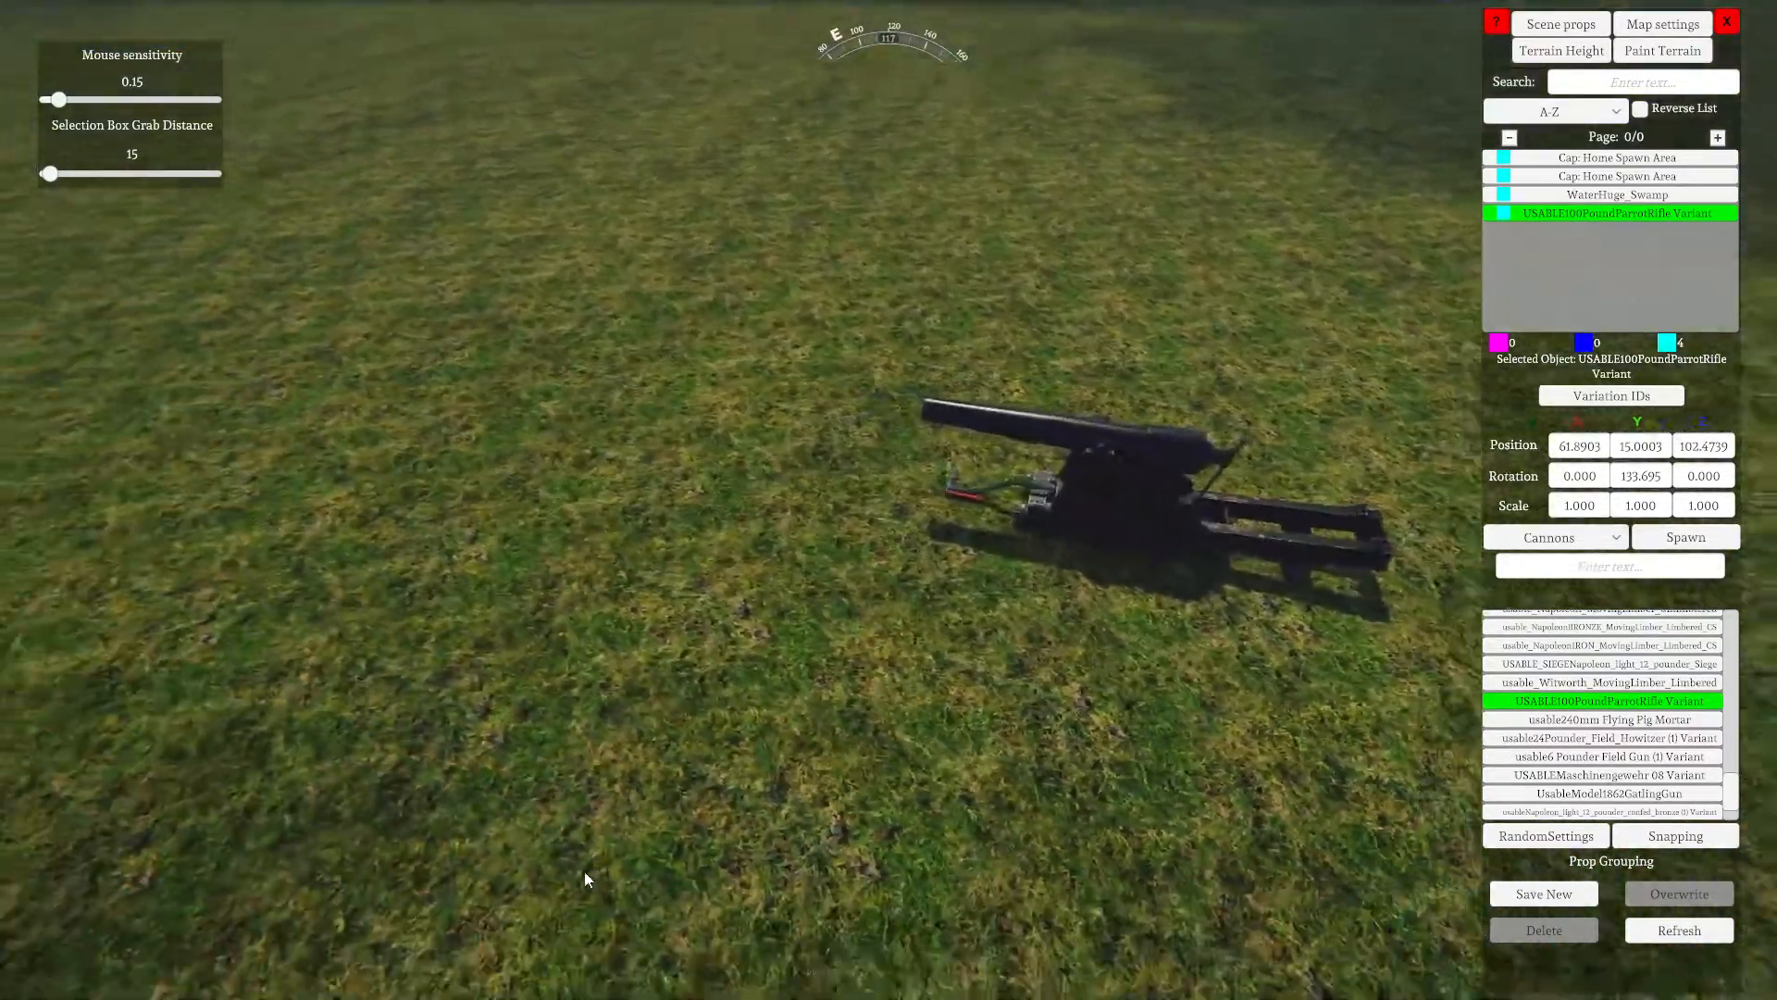
right_drag(585, 873, 1113, 818)
key(s)
key(w)
key(d)
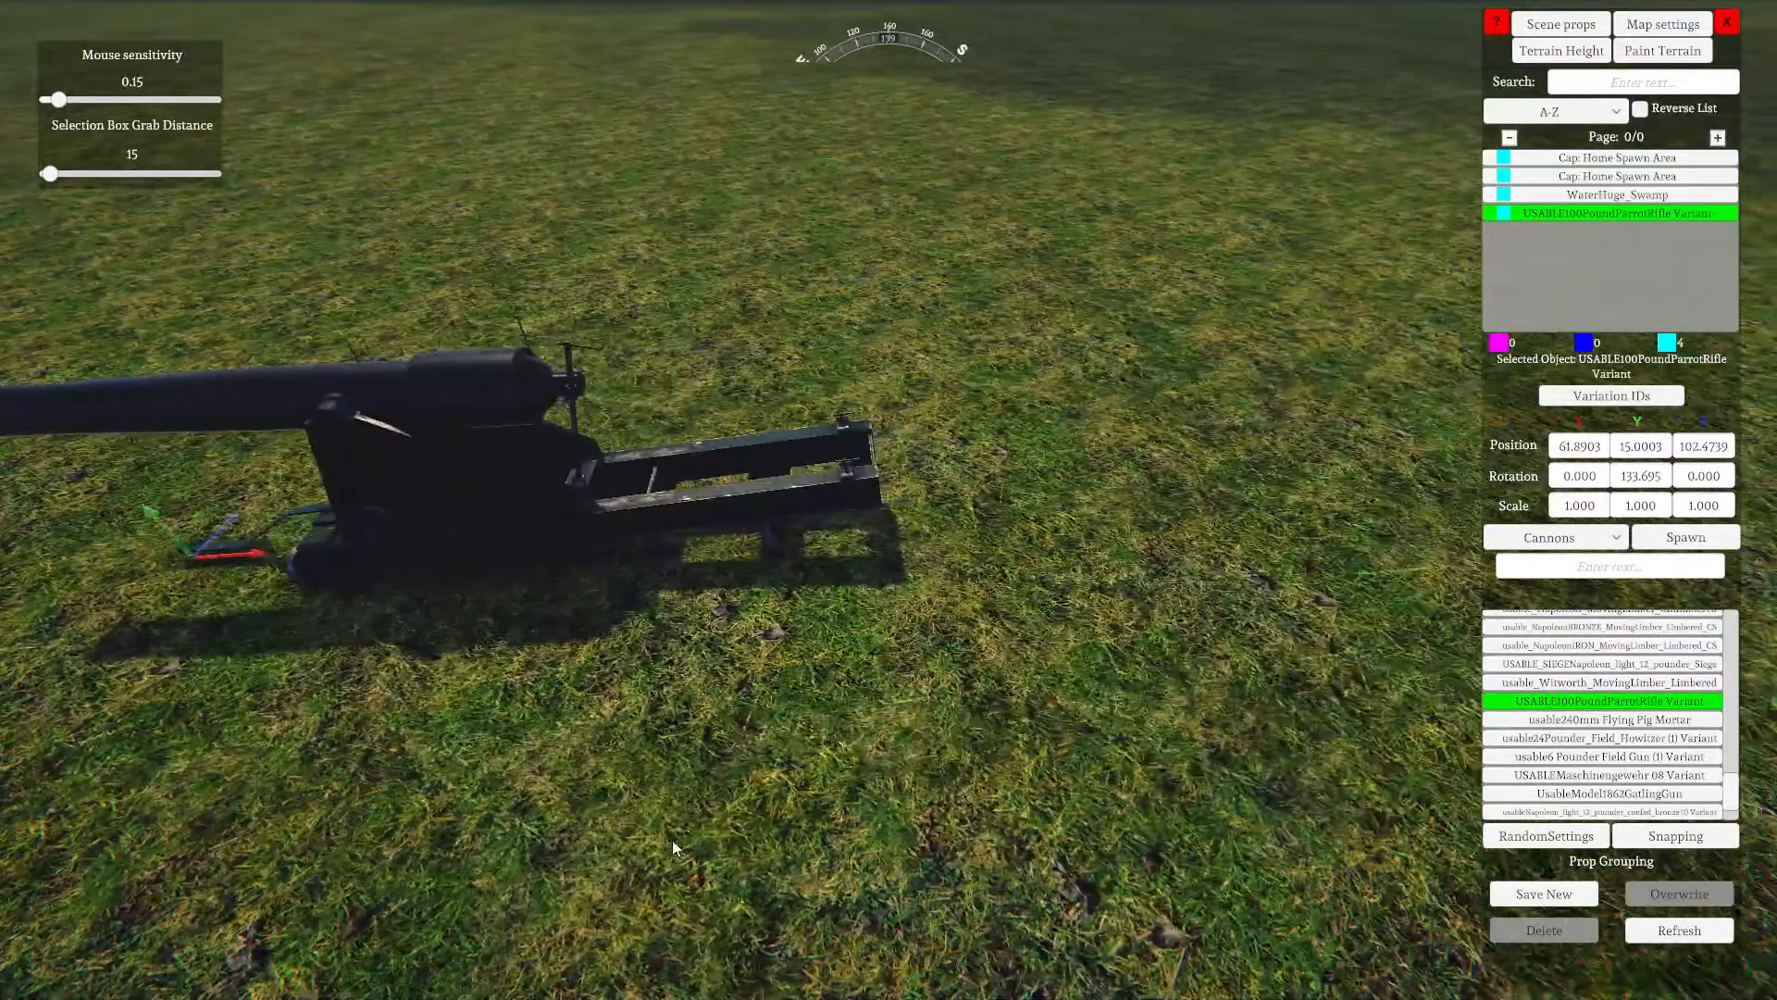
right_drag(673, 846, 1300, 704)
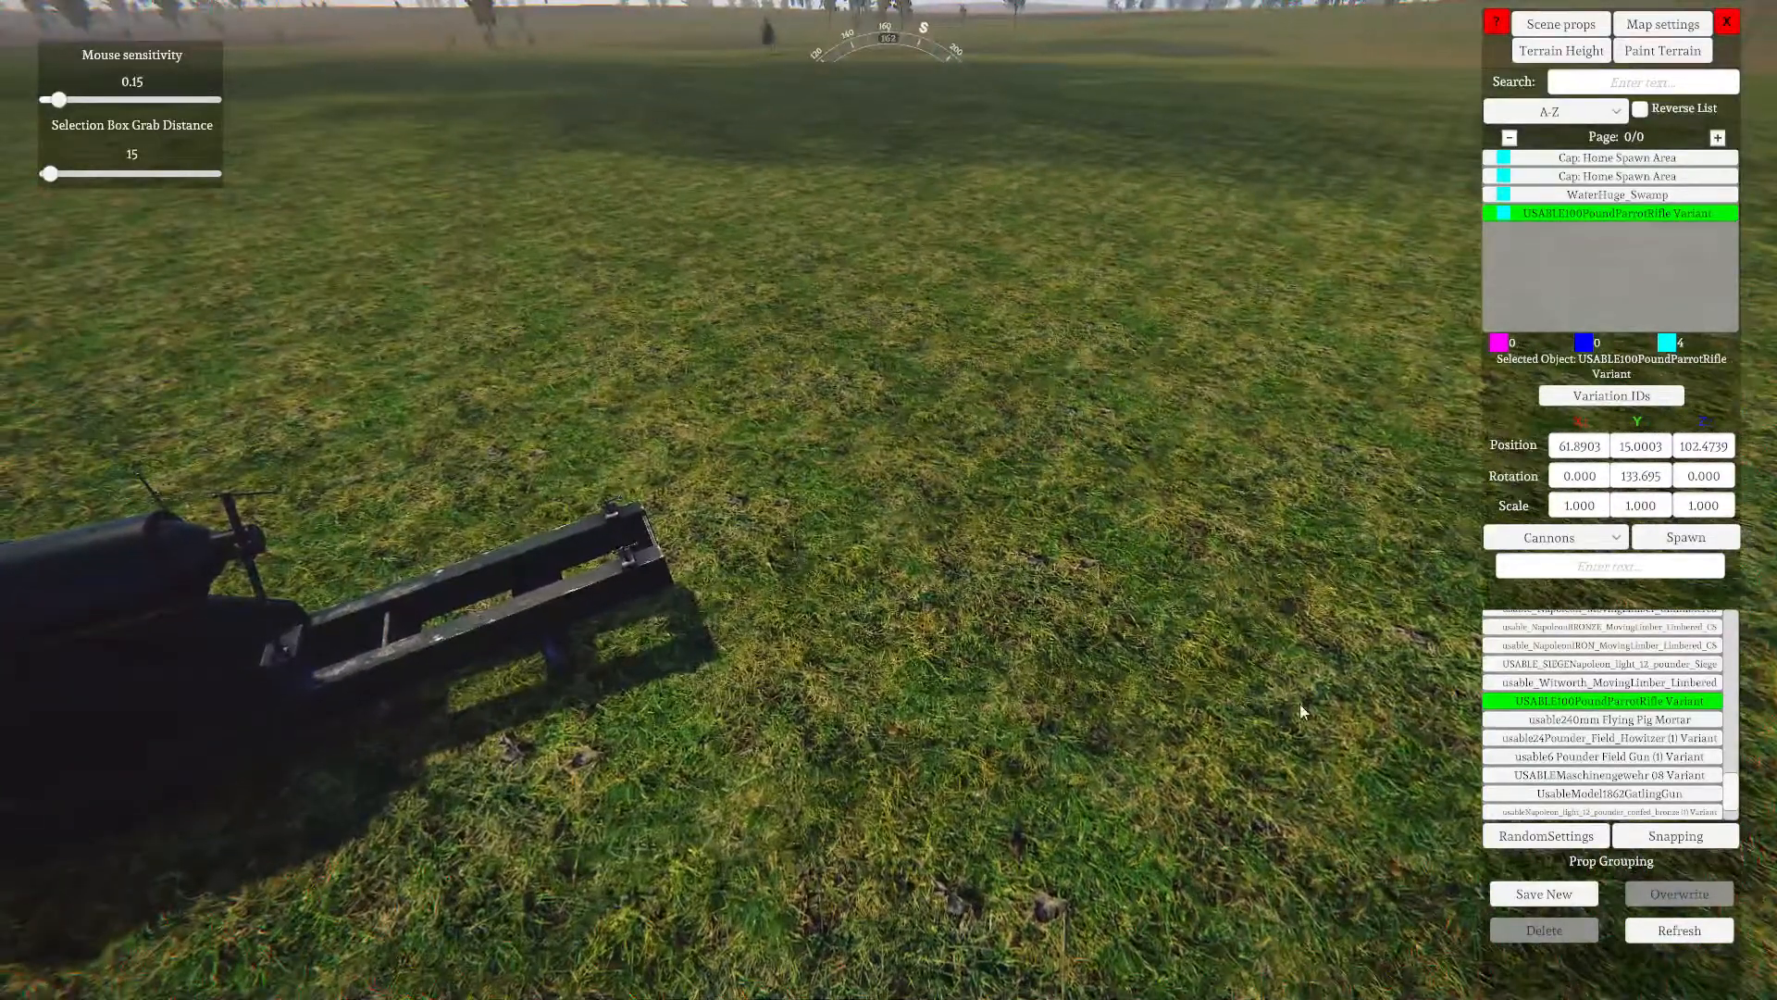
click(1612, 544)
scroll(1595, 620, down, 5)
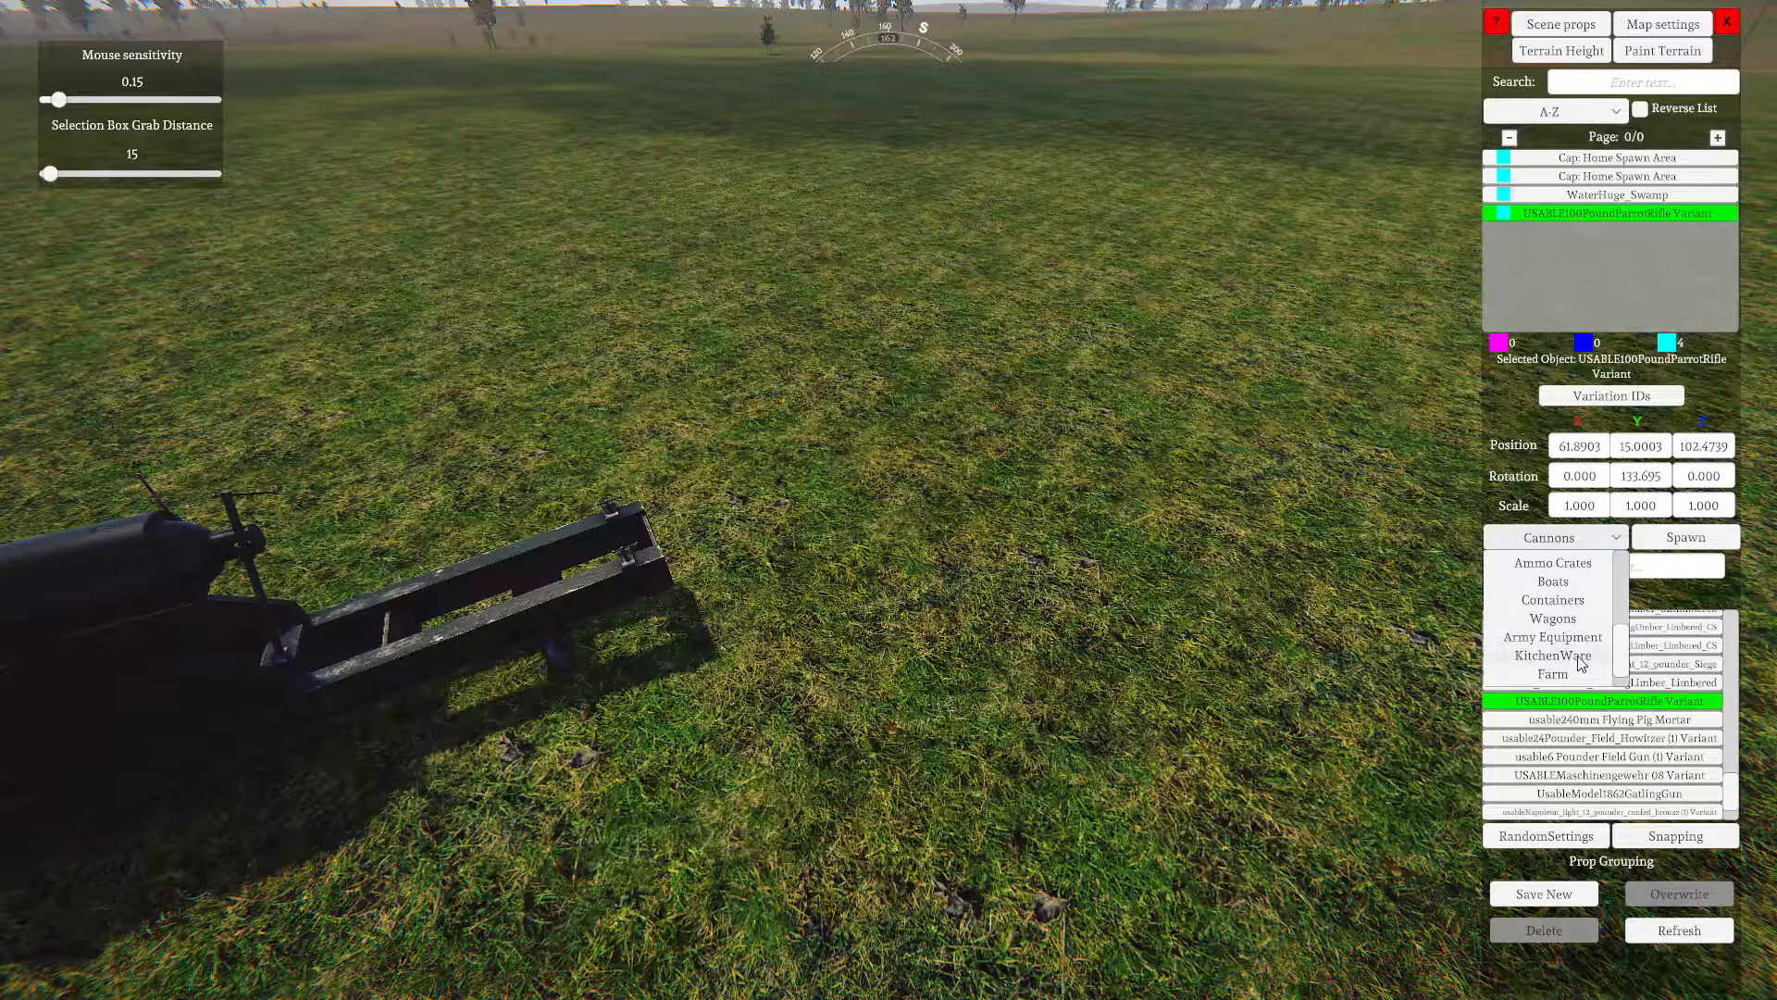
click(1547, 563)
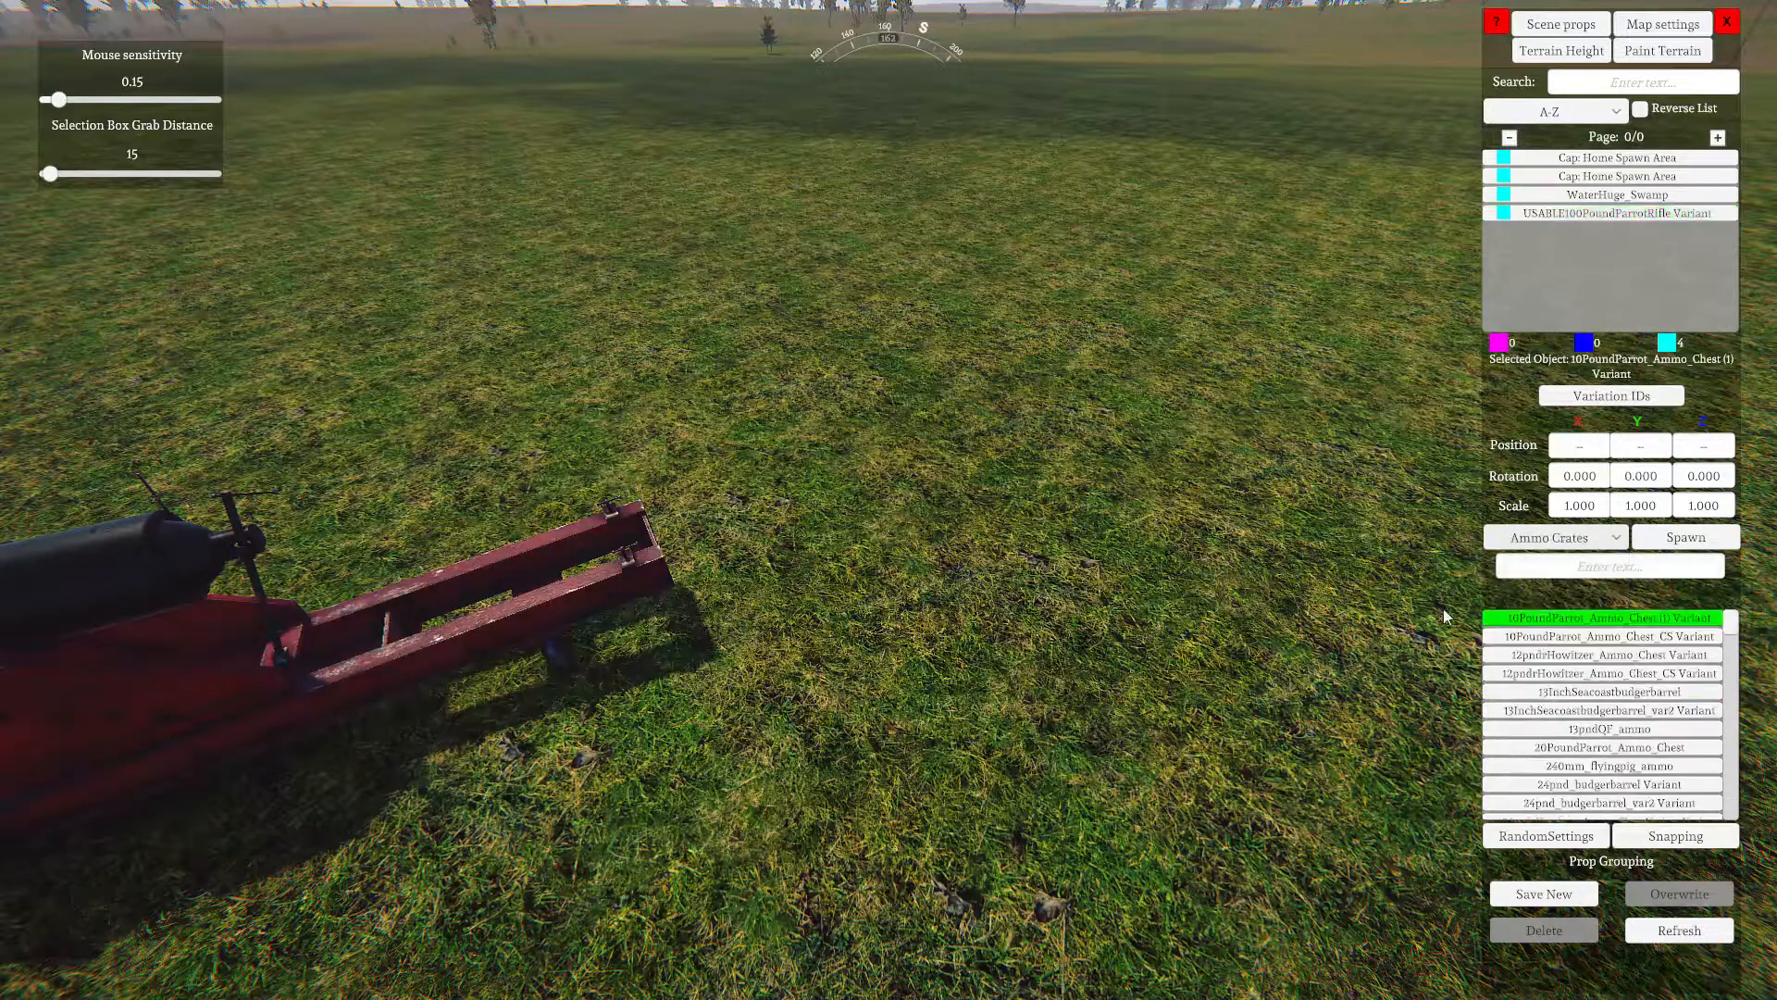
Place a budgerbarrel_100pndr (1) Variant on the grass behind the Parrott rifle at about X 54.3, Y 15.0, Z 94.9
key(s)
right_drag(1151, 601, 1115, 631)
key(w)
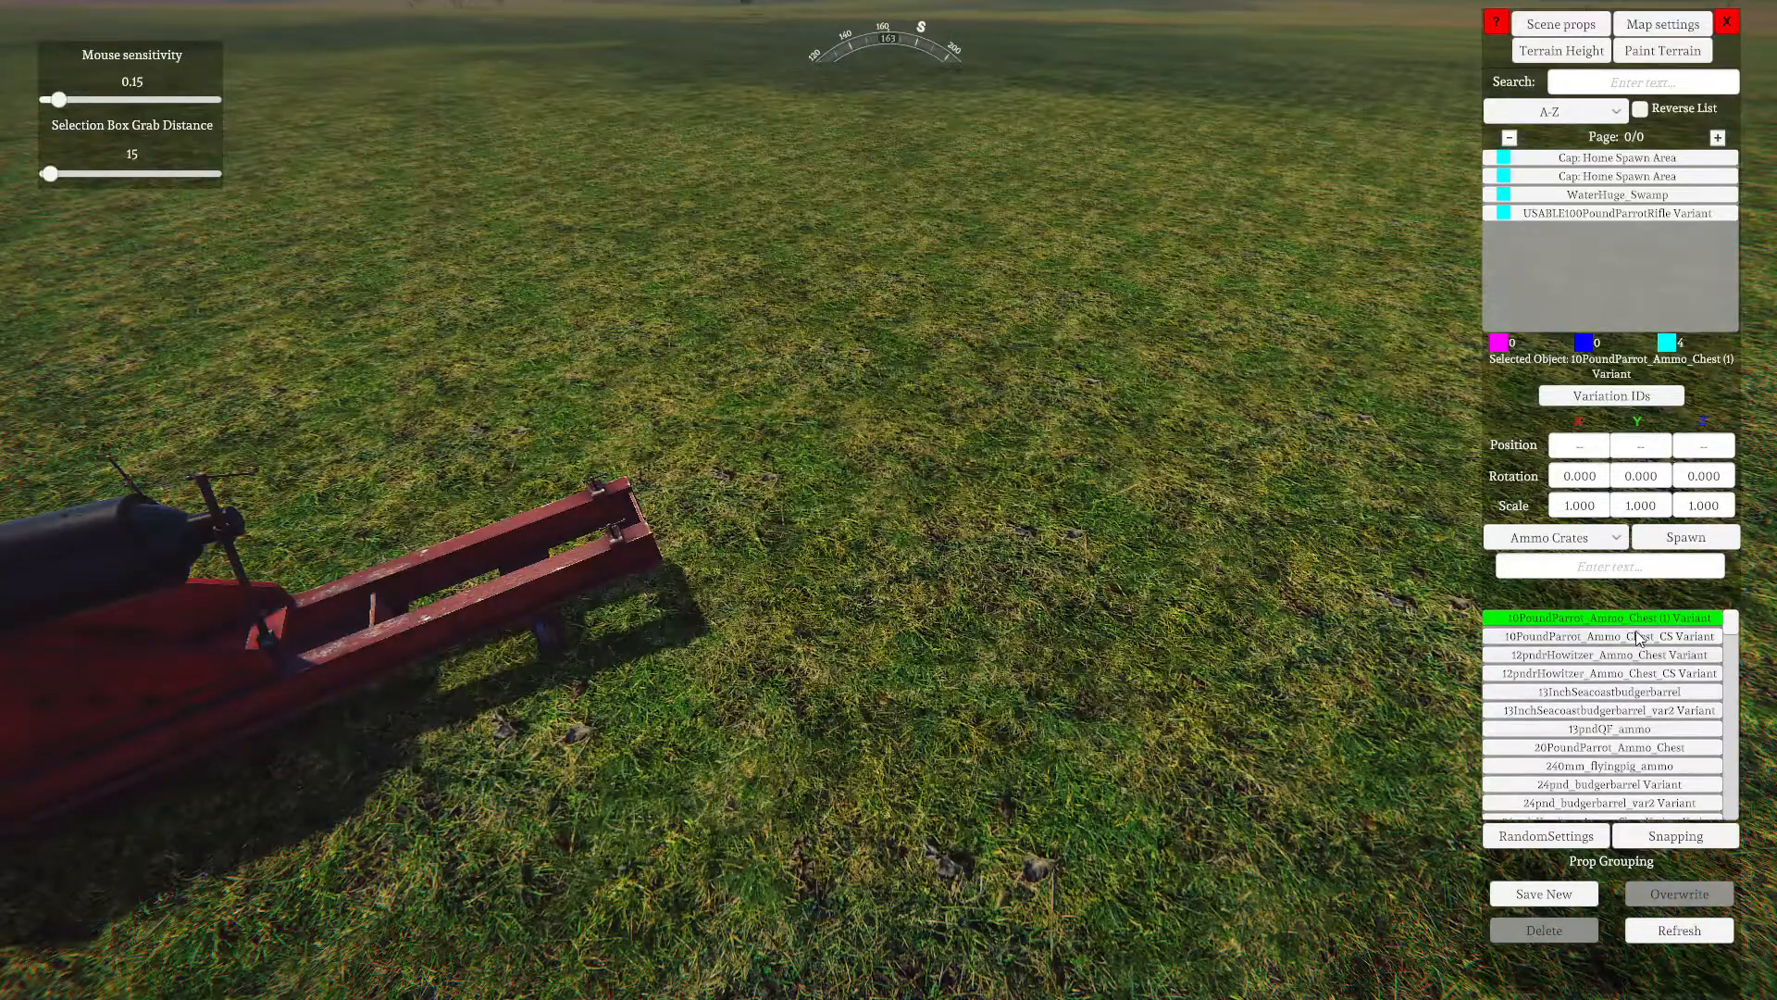
scroll(1663, 745, down, 3)
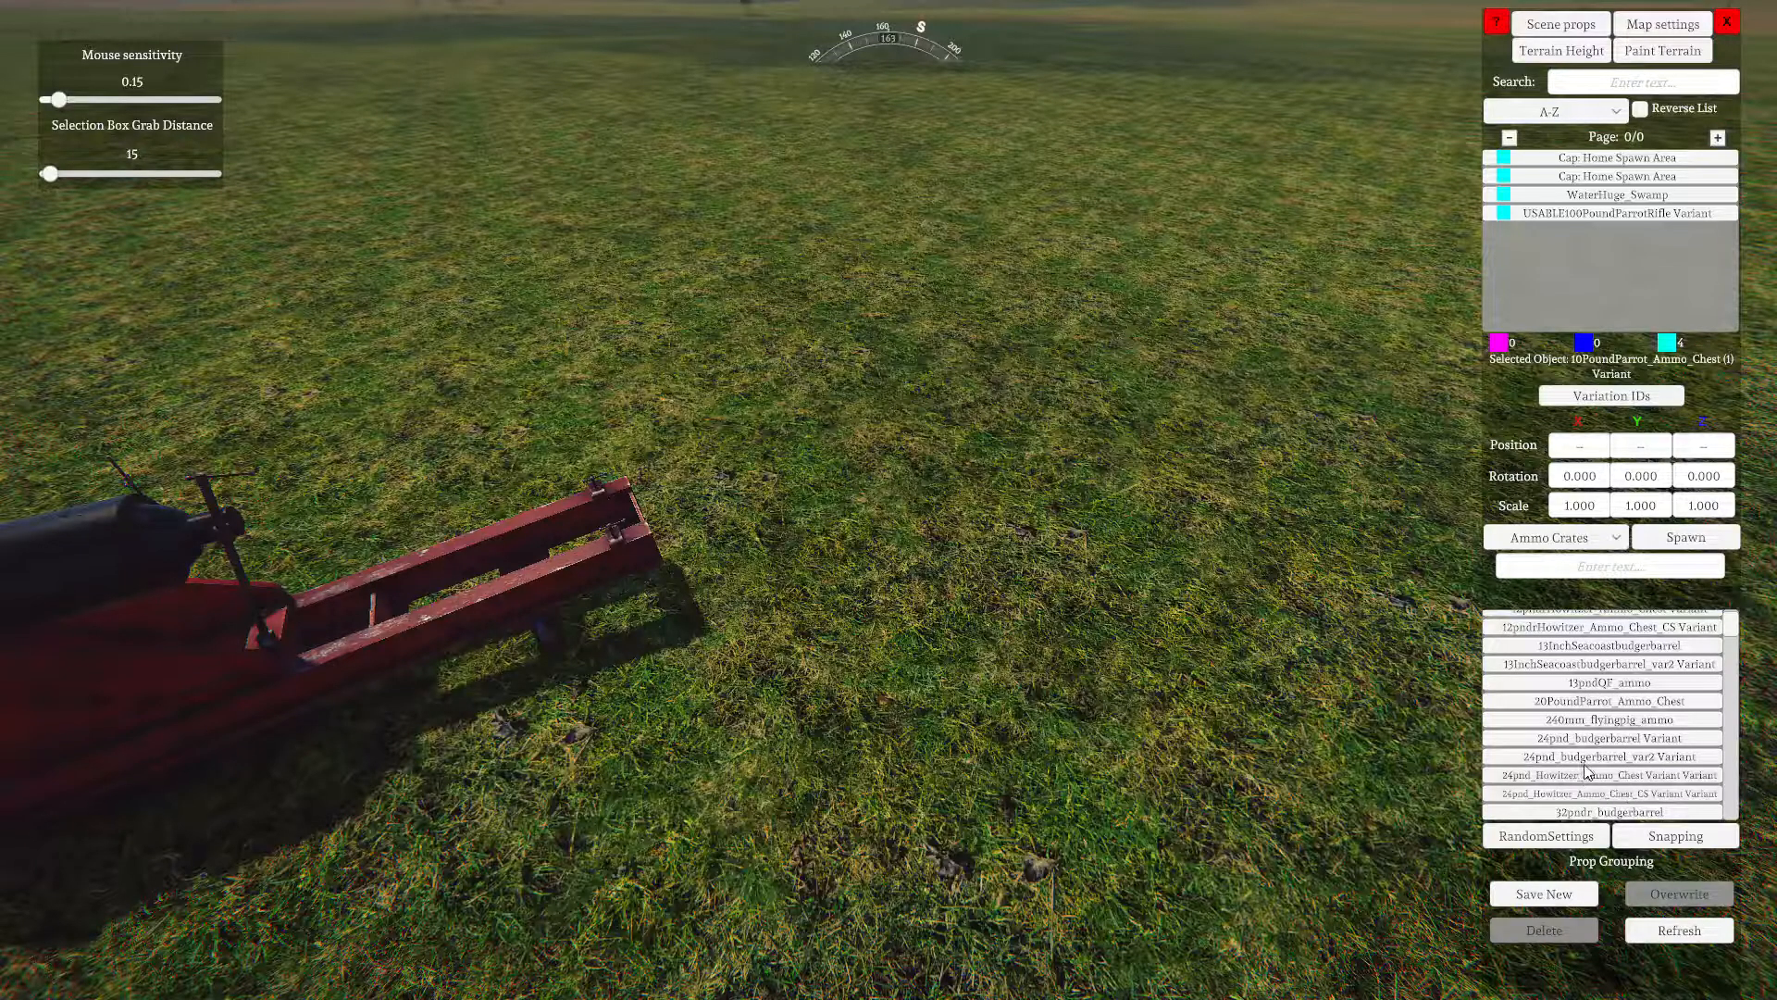
scroll(1608, 775, down, 2)
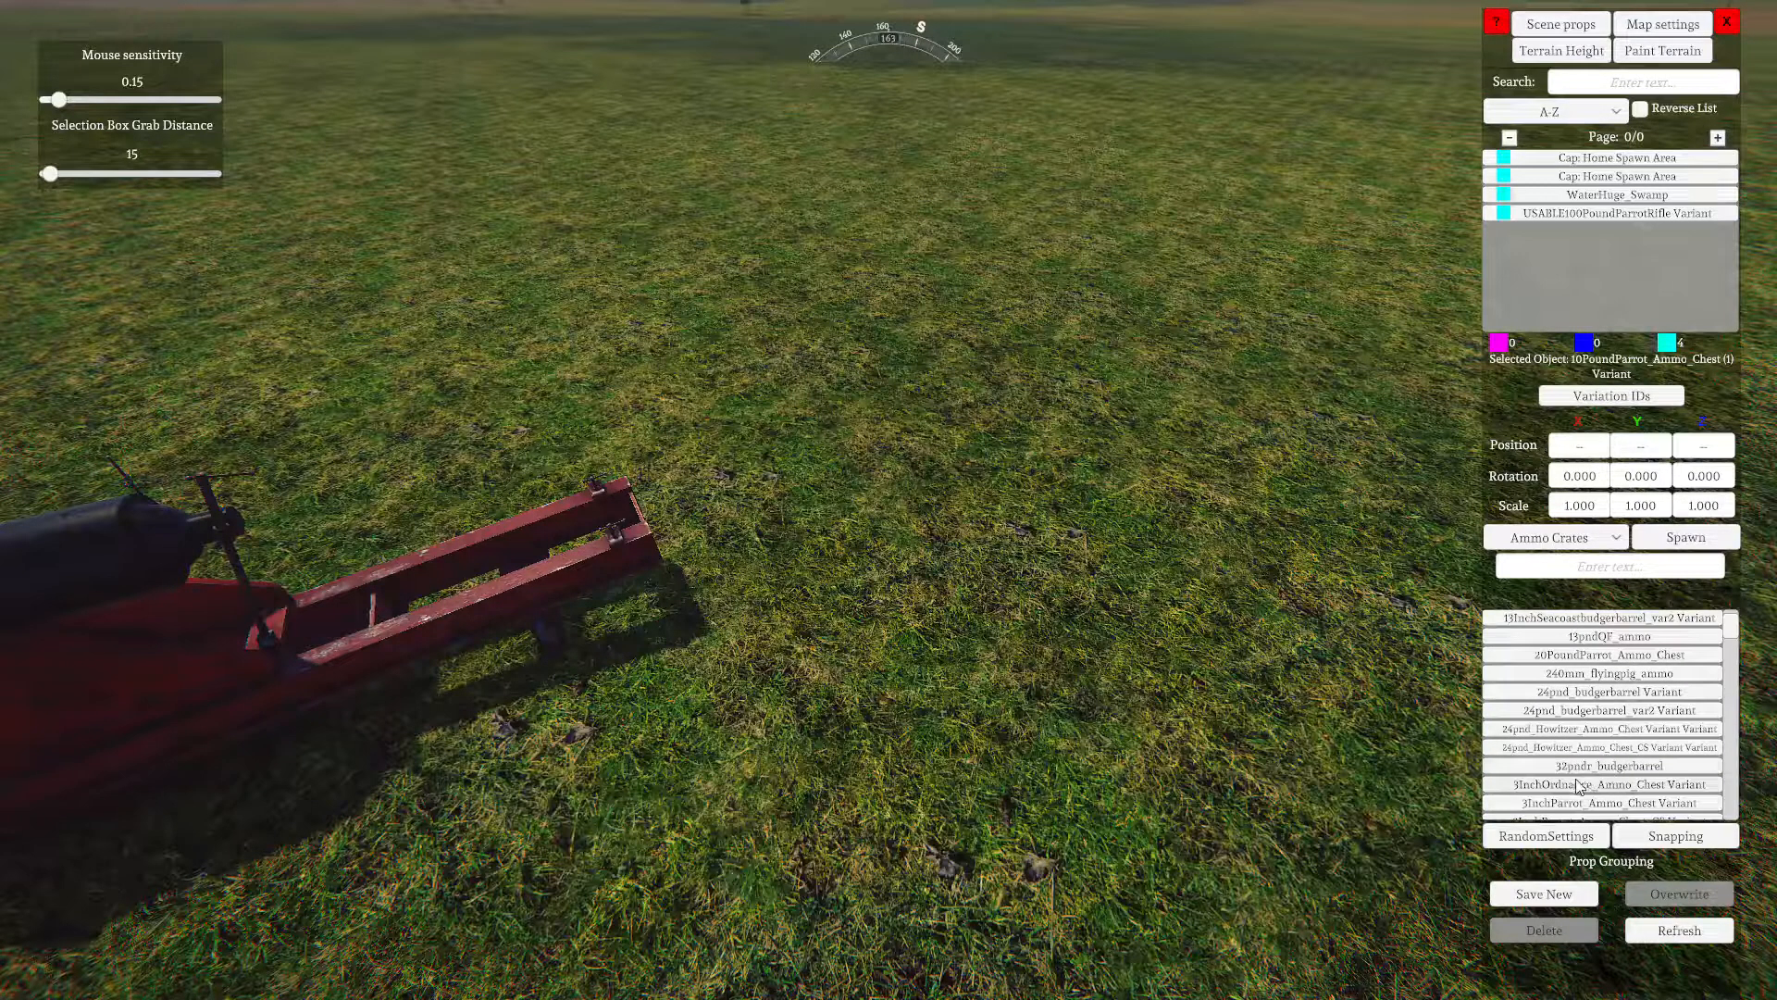
scroll(1592, 783, down, 3)
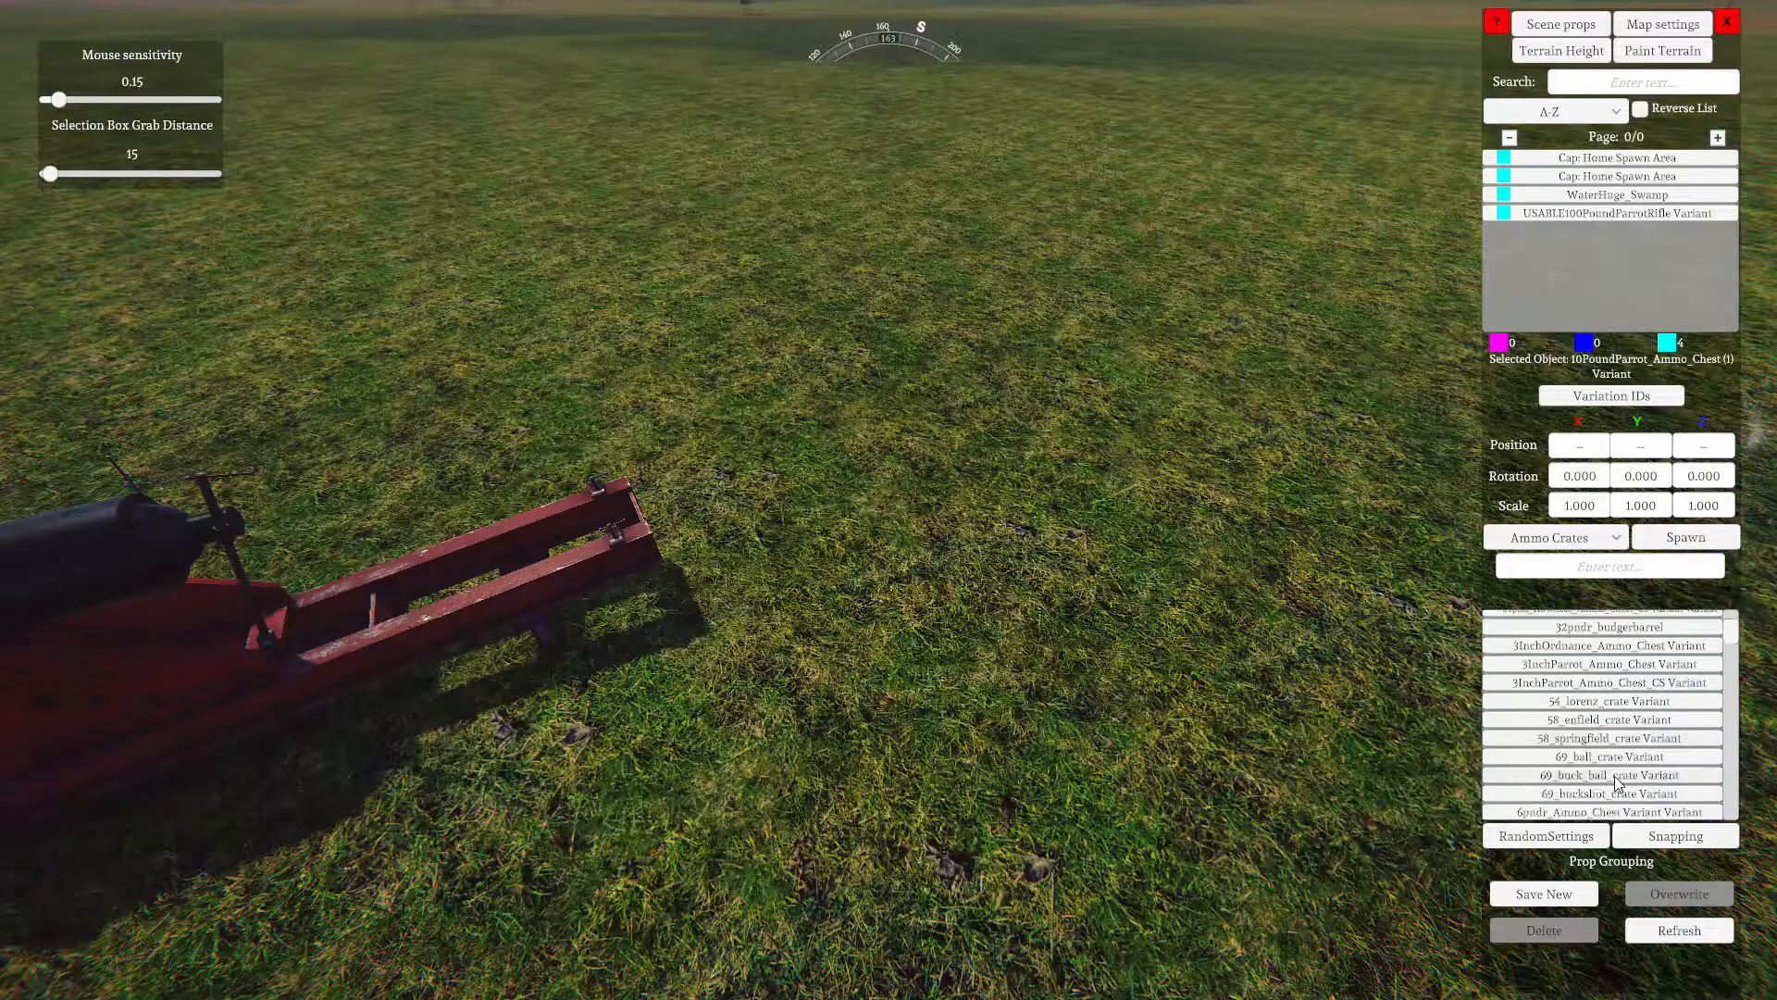
scroll(1615, 780, down, 4)
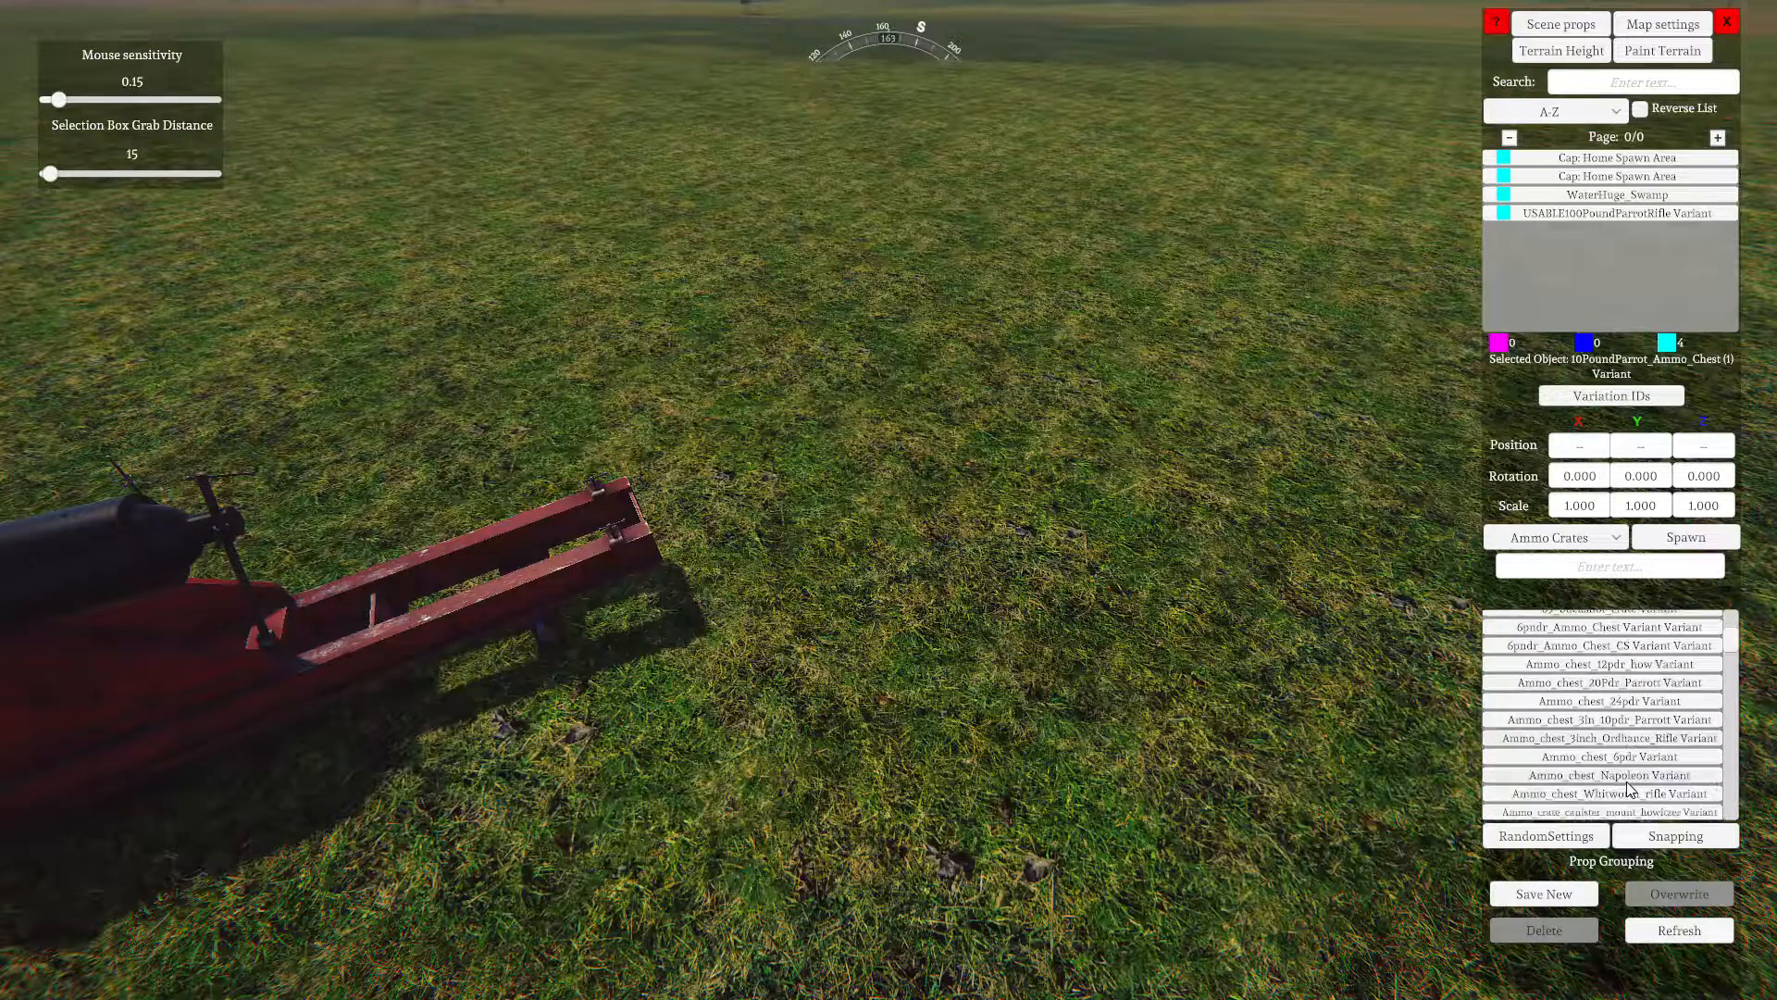
scroll(1629, 787, down, 4)
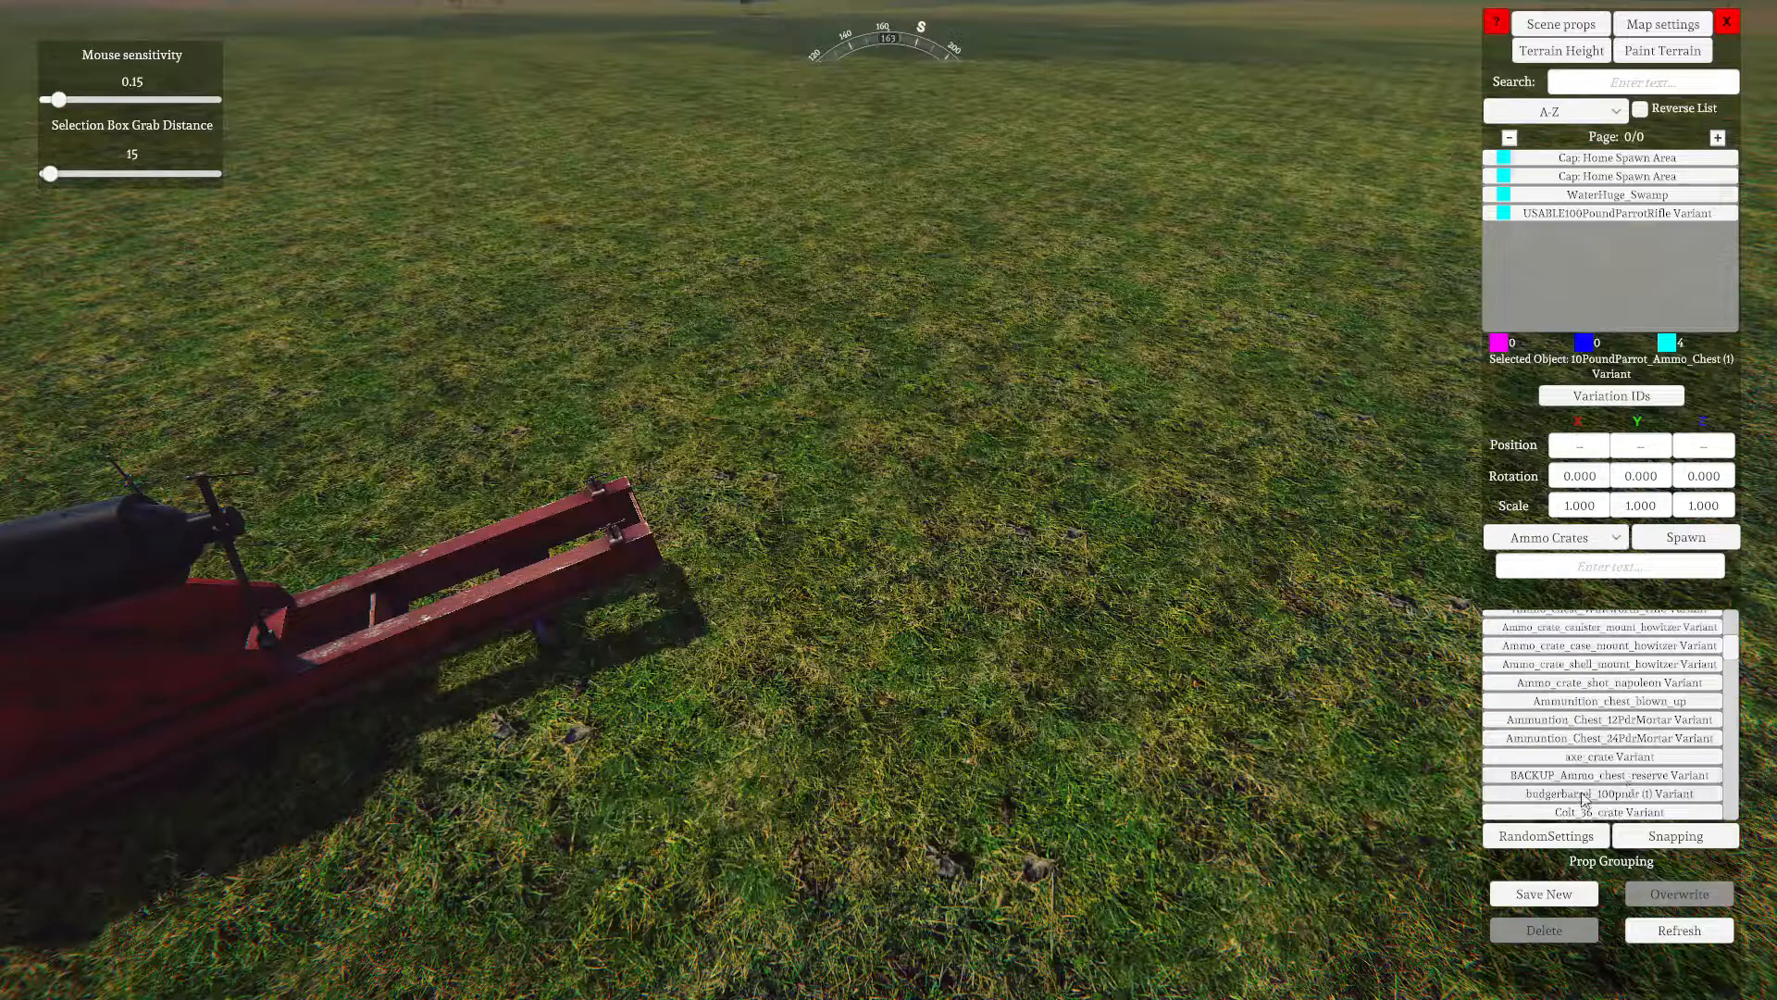
click(1578, 800)
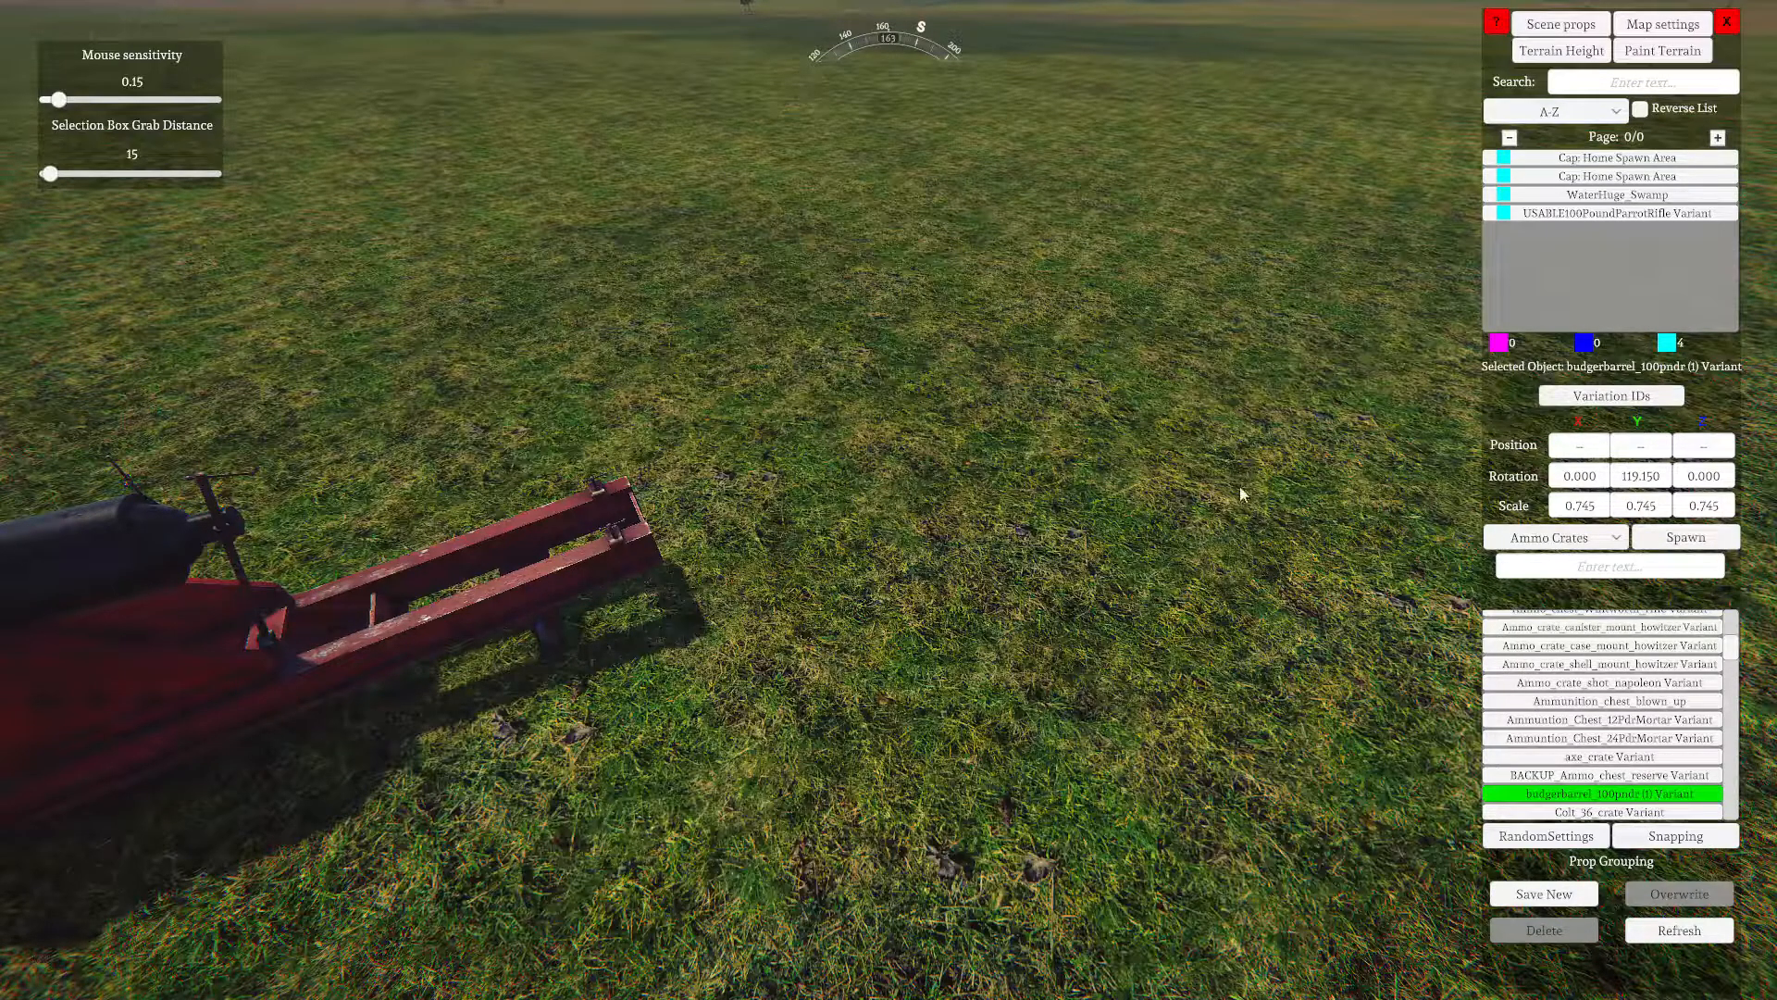
click(1127, 452)
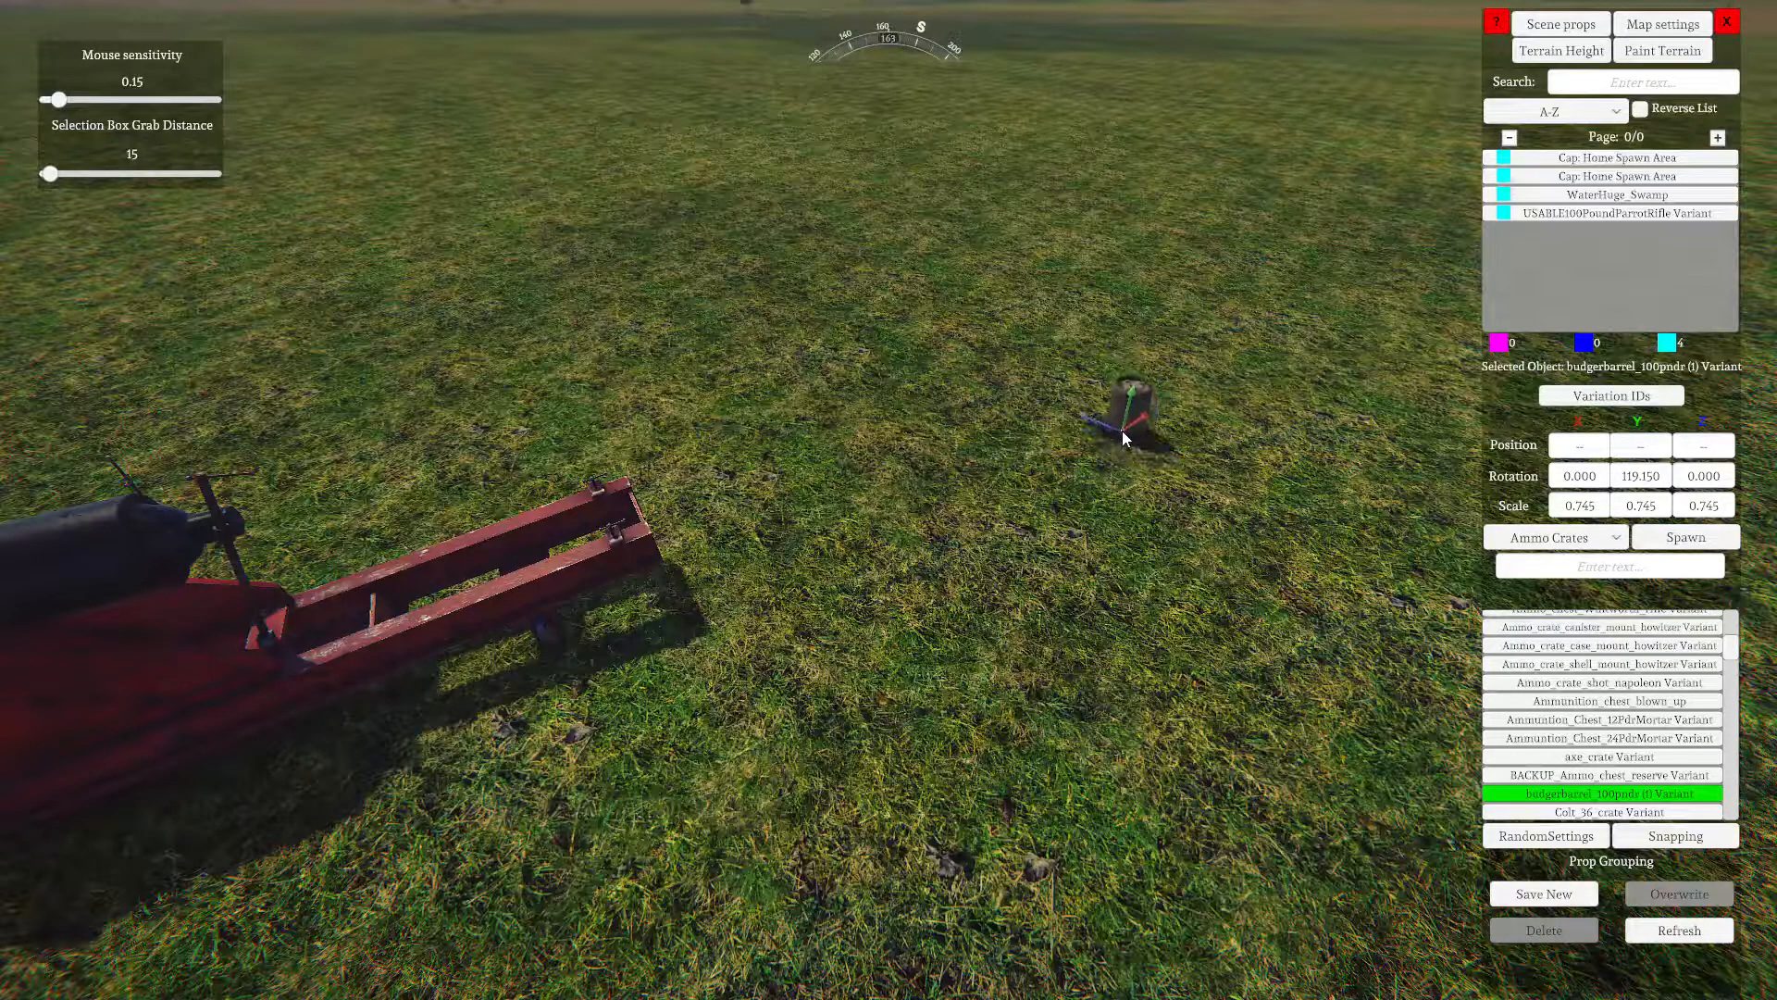
click(1122, 430)
right_drag(1208, 639, 1268, 670)
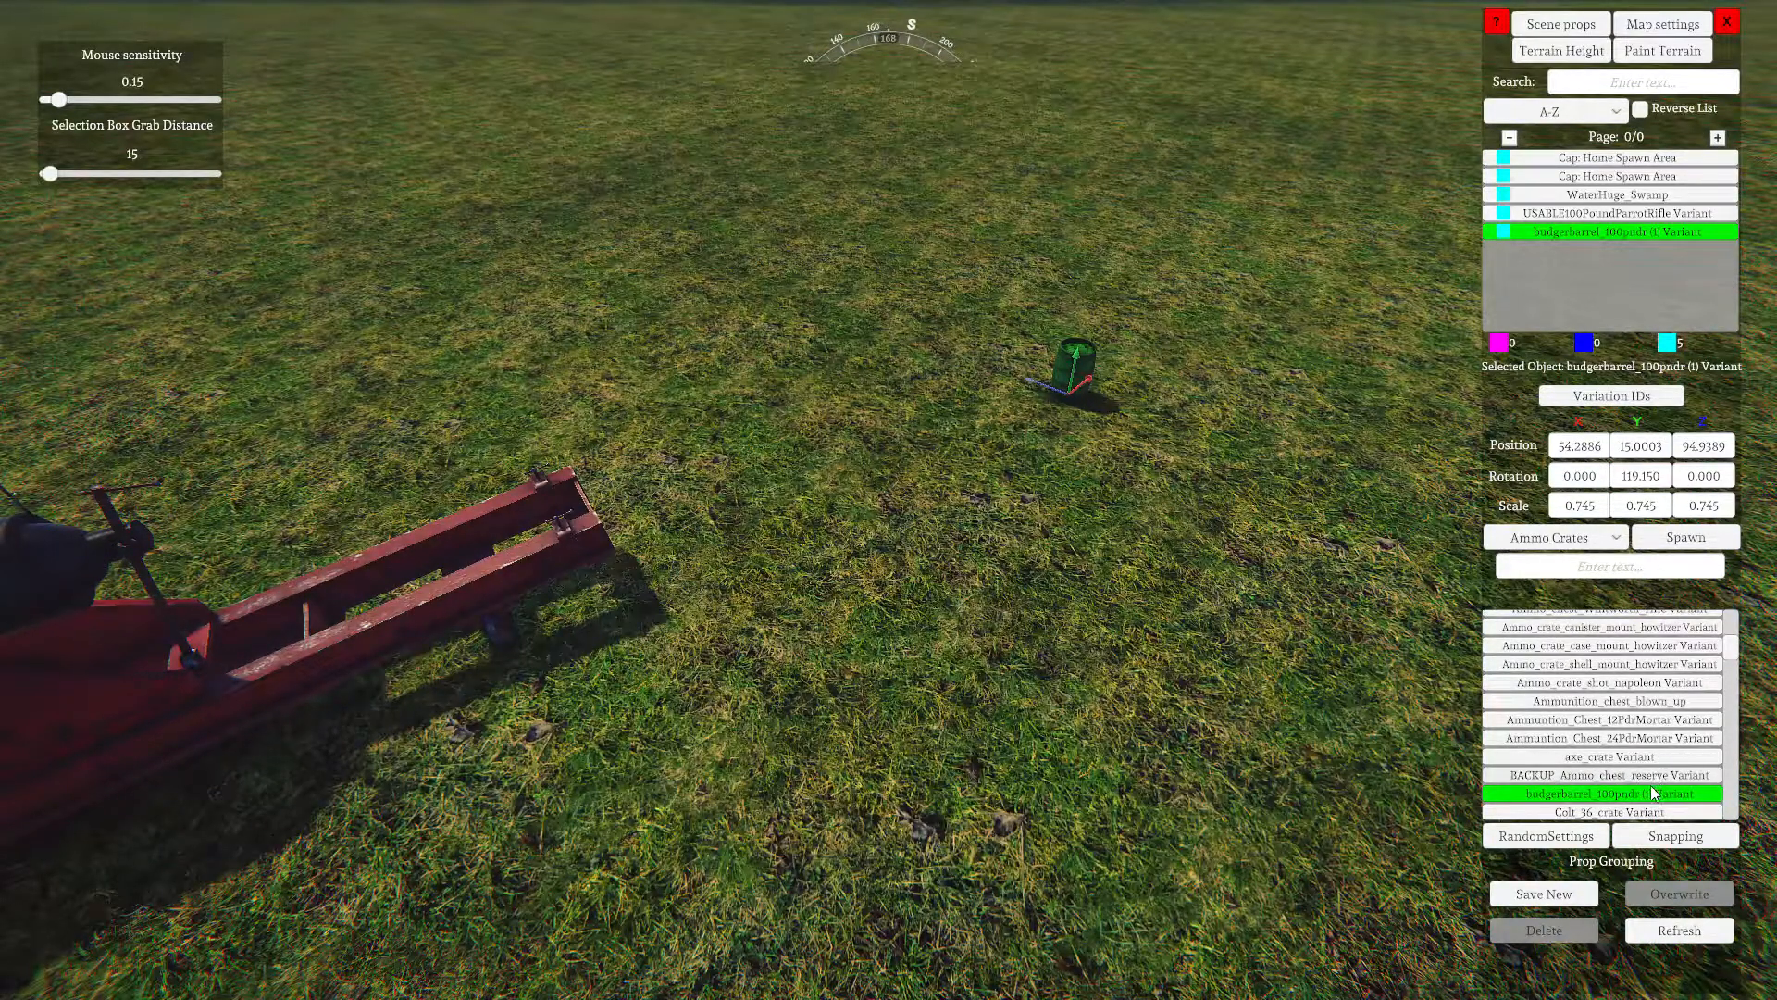
Place a HeavyArtilleryImplements Variant beside the barrel at about X 56.5, Y 15.5, Z 98.6
scroll(1654, 777, down, 3)
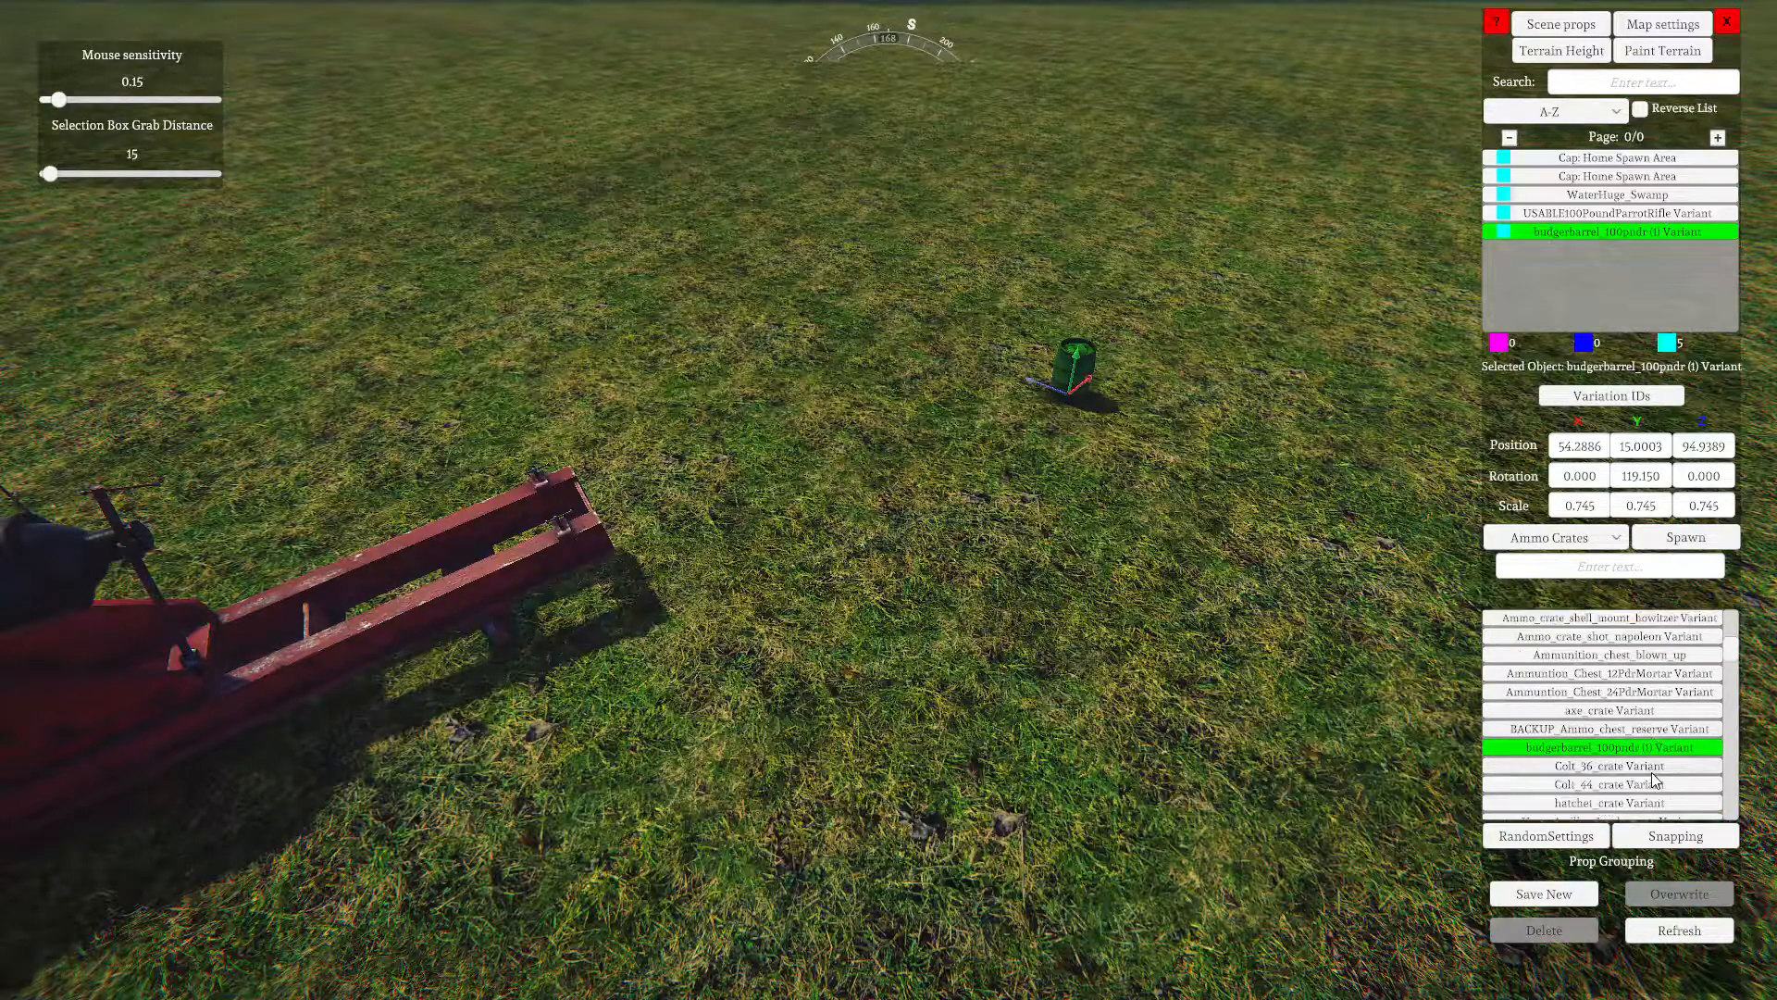
scroll(1654, 778, down, 2)
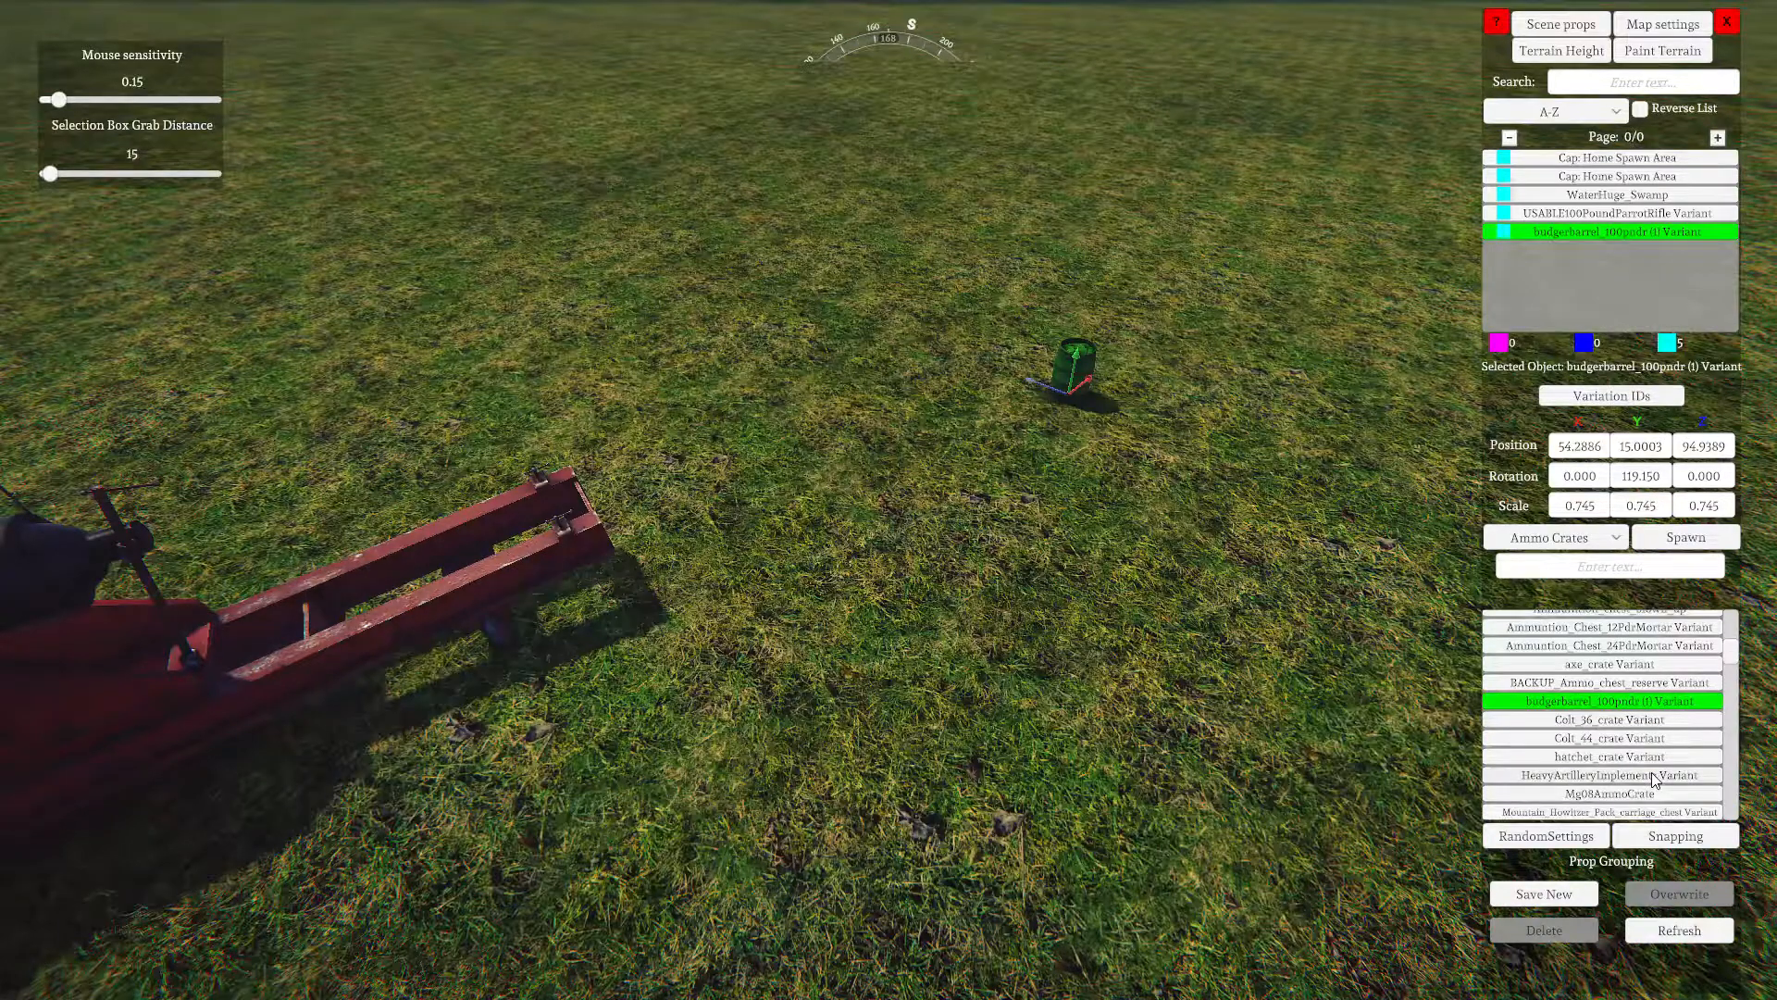
click(1590, 776)
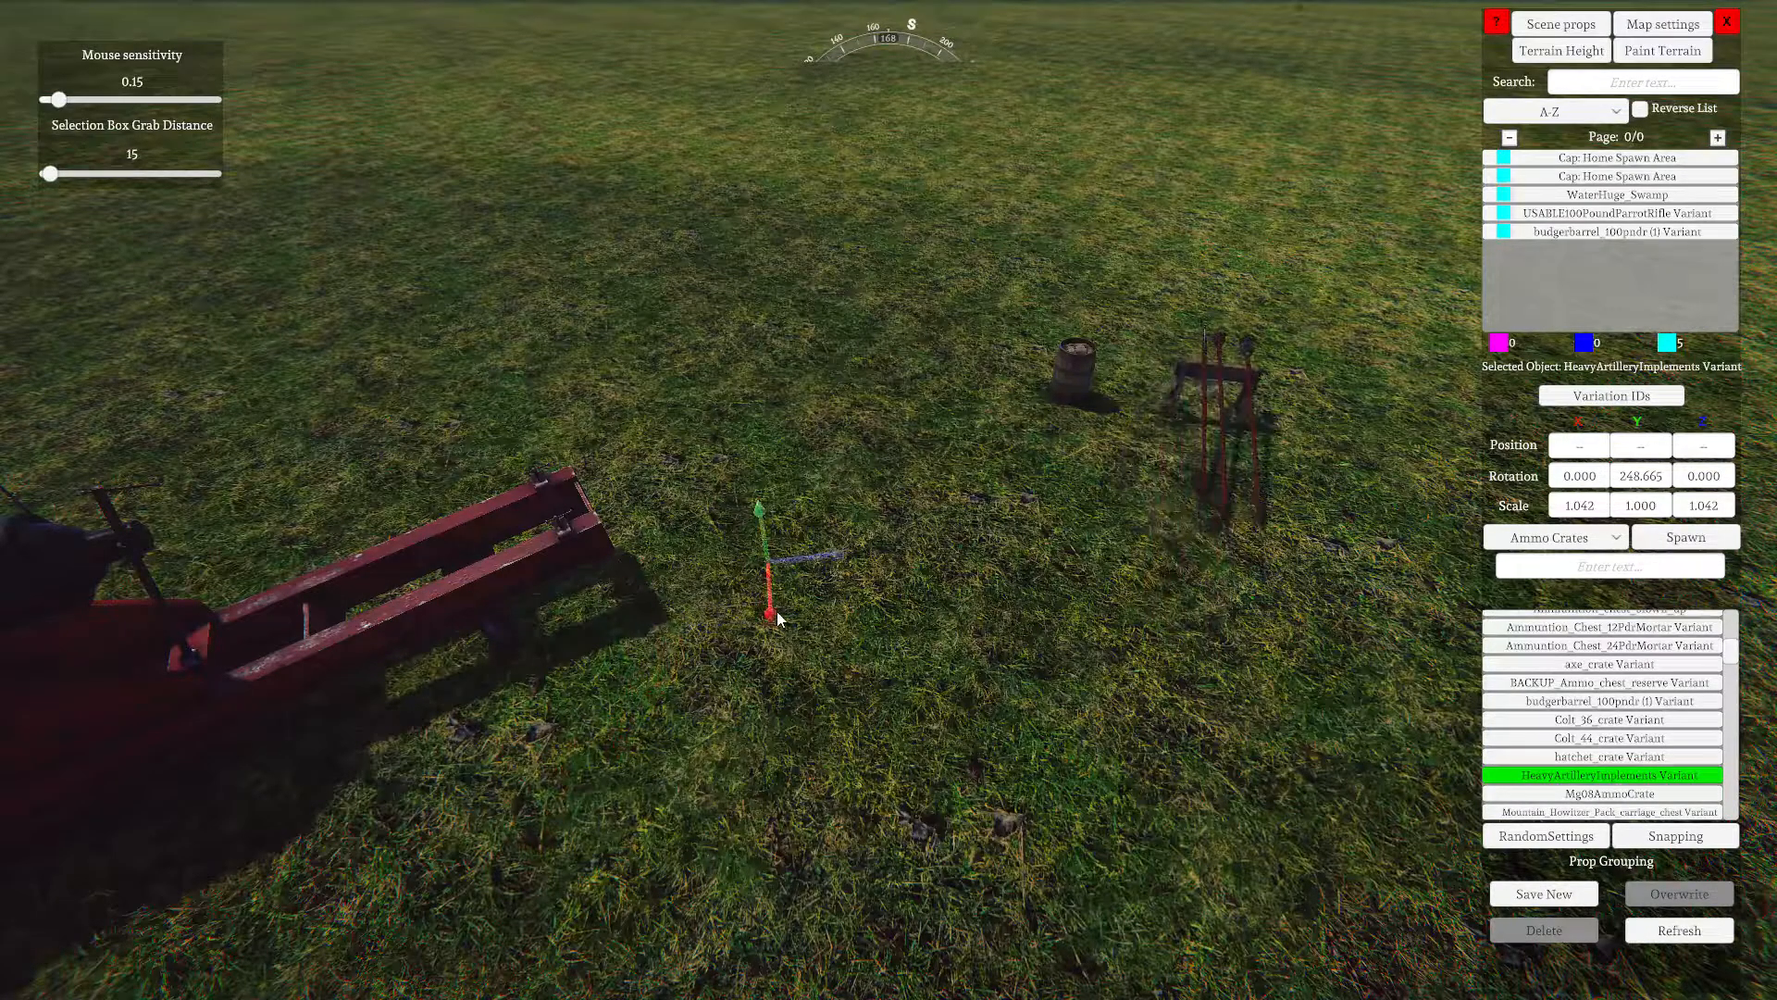
click(778, 619)
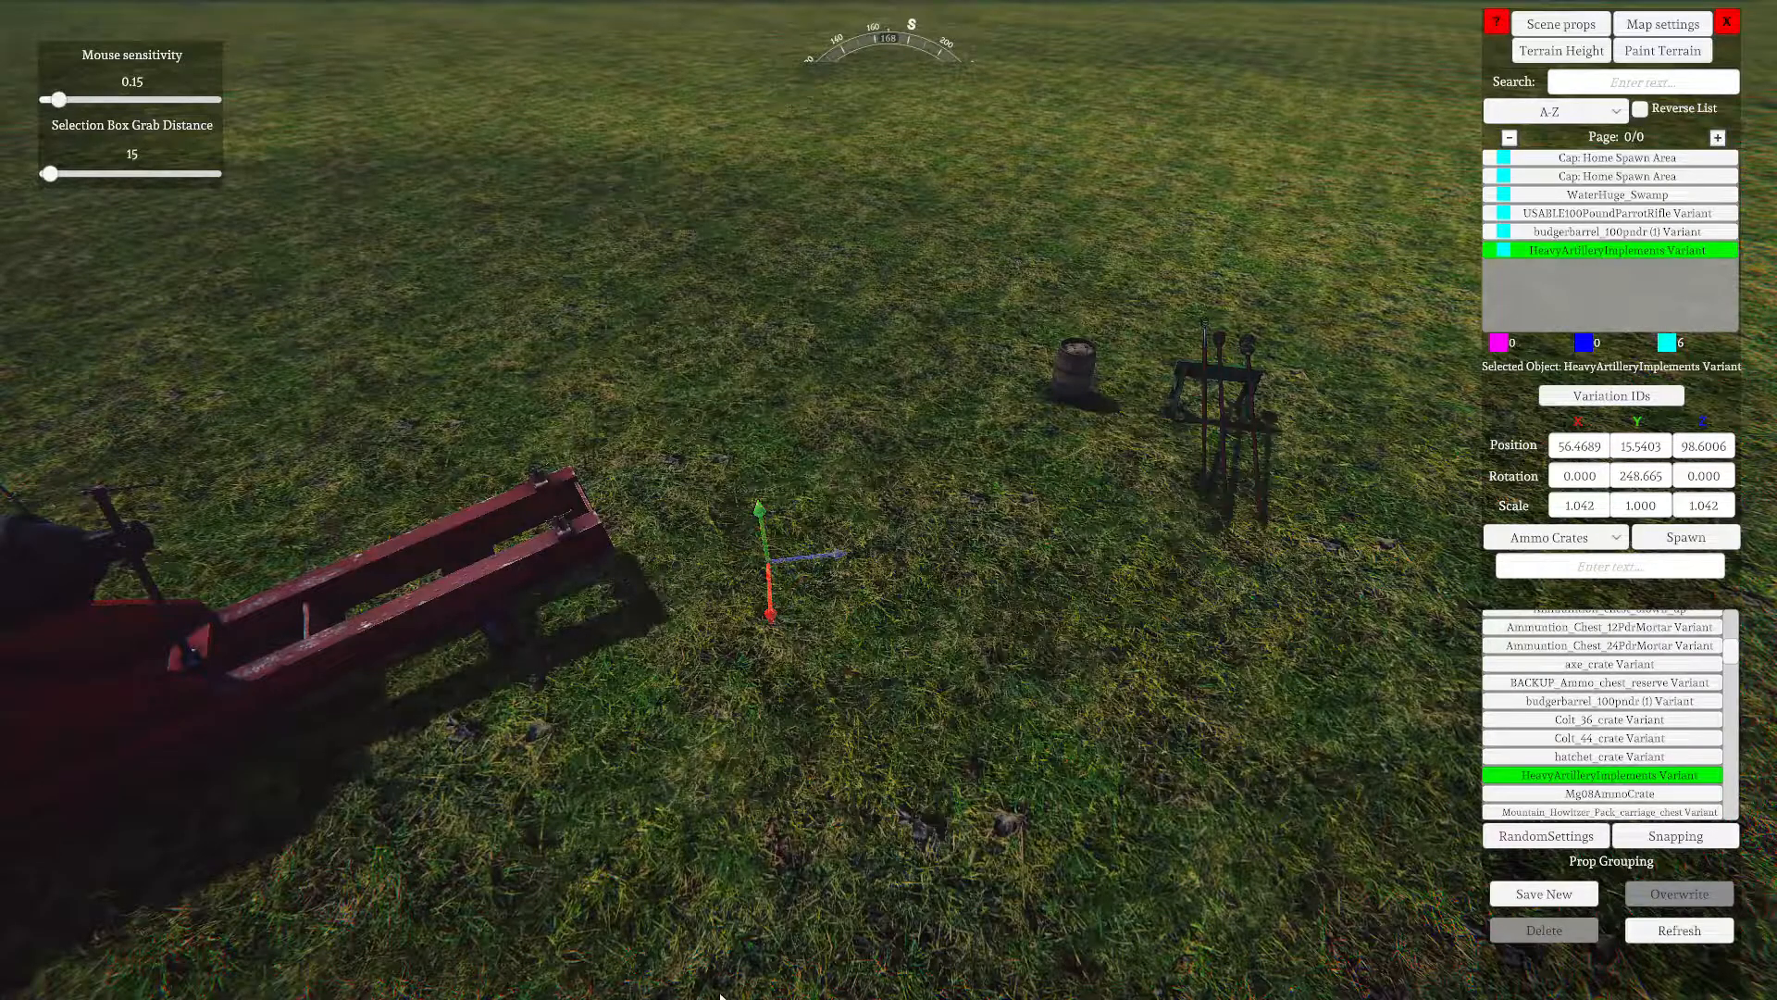
Examine the placed cannon, ammunition barrel and artillery implements from several sides and heights
key(s)
key(d)
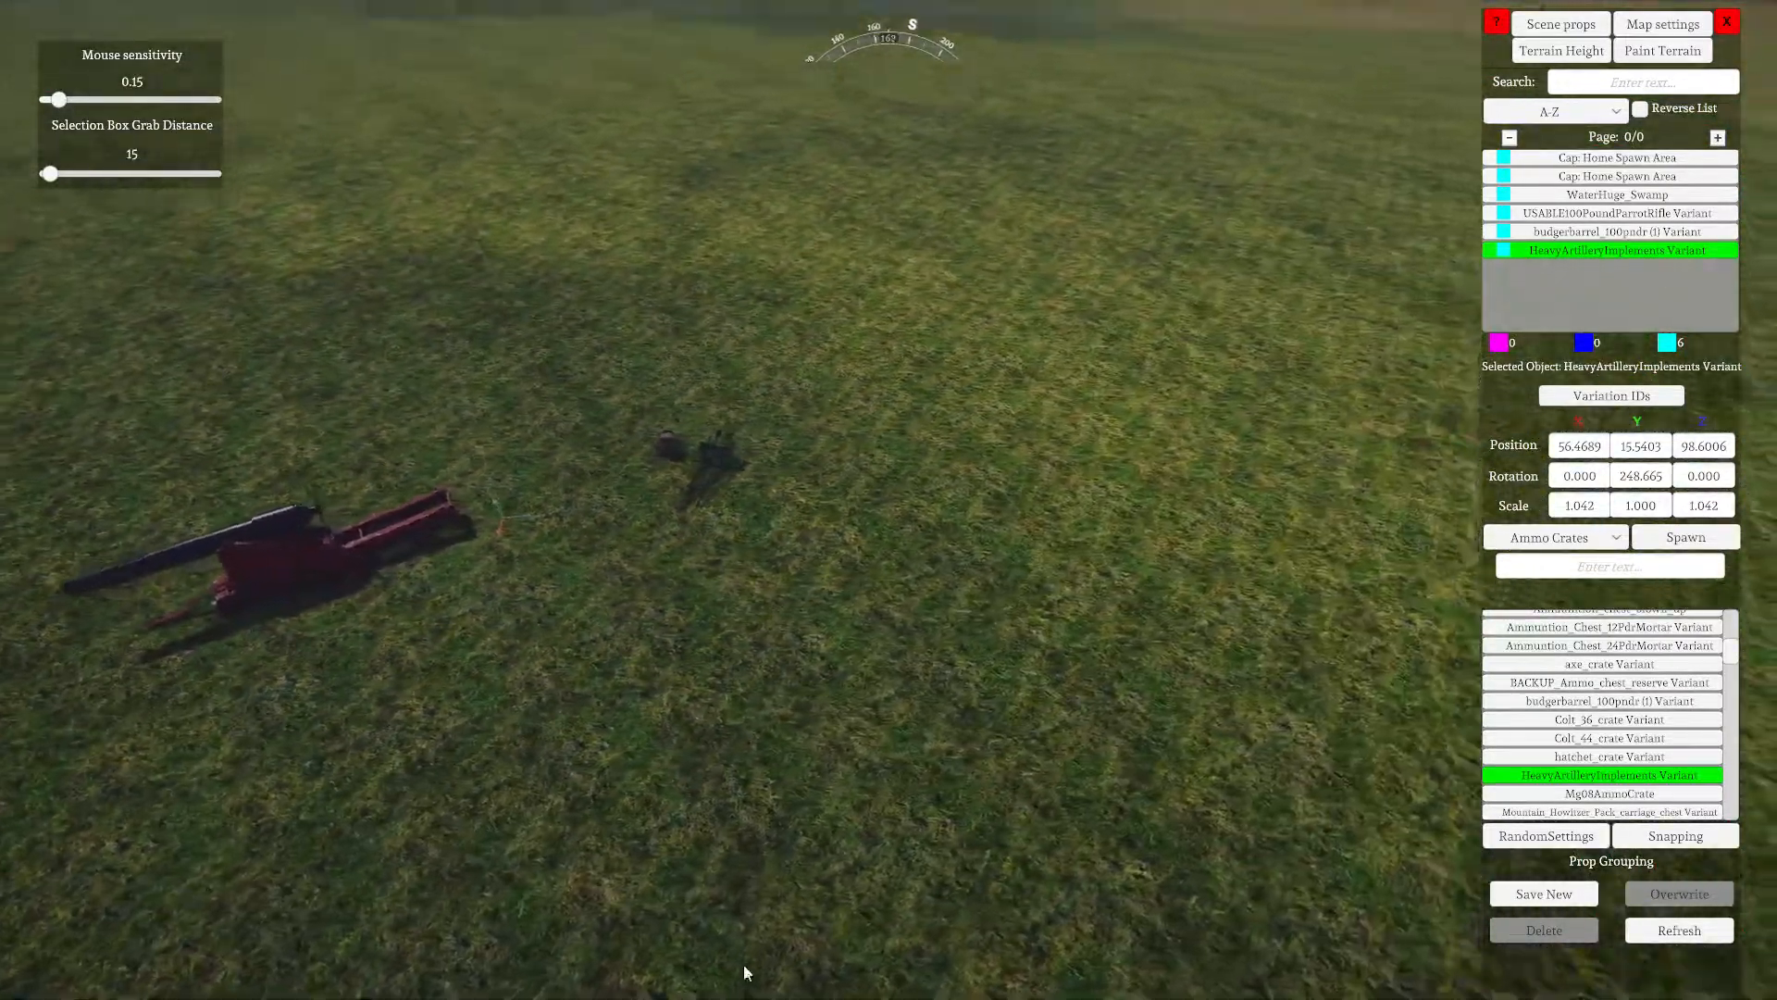
right_drag(745, 974, 1576, 964)
key(w)
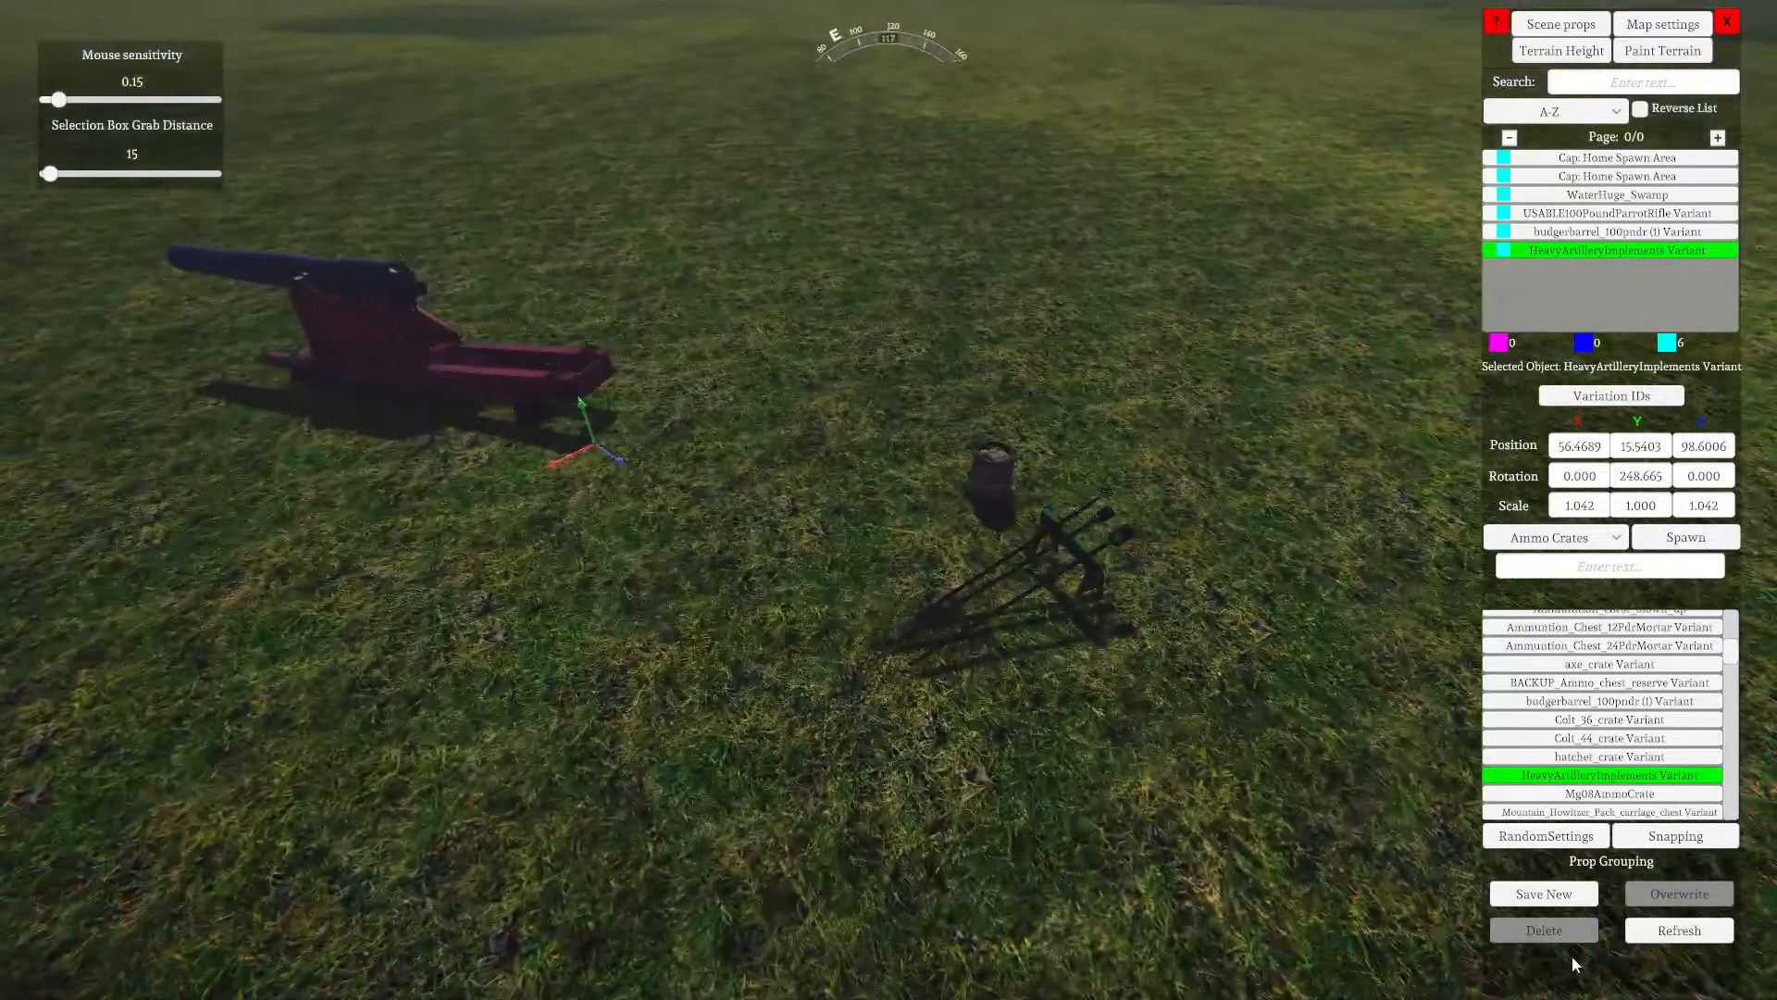
key(w)
key(d)
right_drag(771, 853, 2, 367)
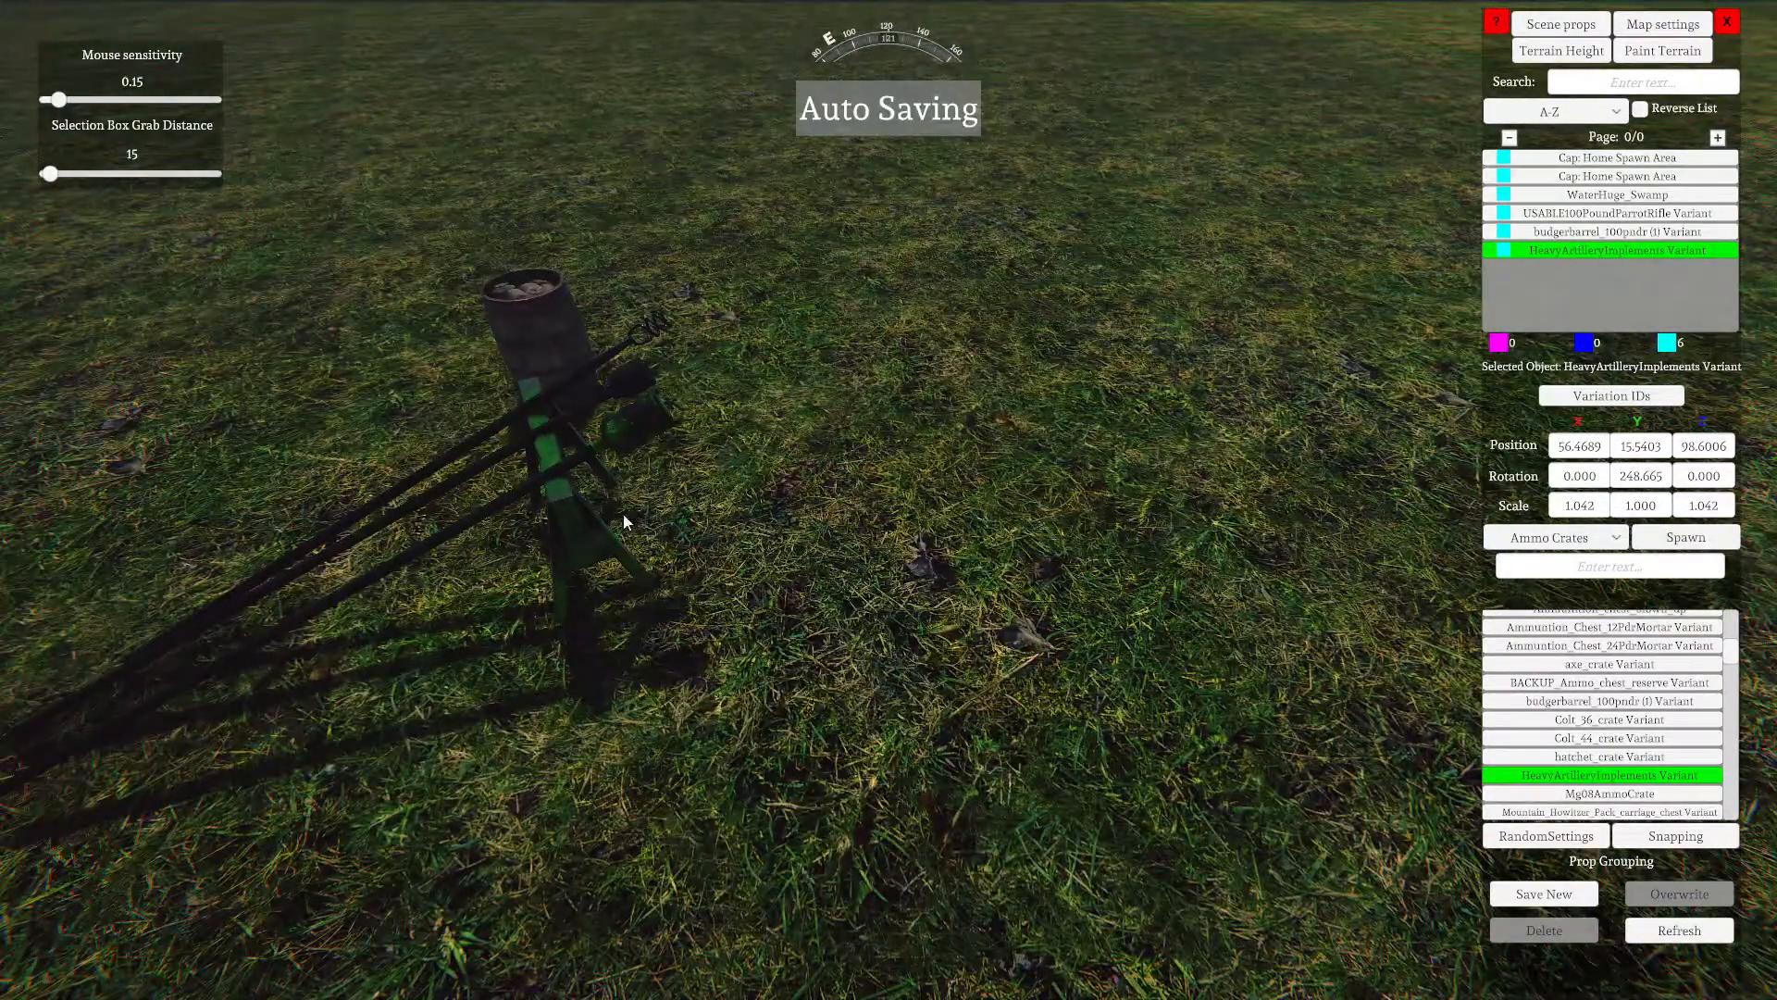
right_drag(1179, 444, 2, 5)
right_drag(357, 473, 1, 2)
key(s)
right_drag(505, 648, 567, 773)
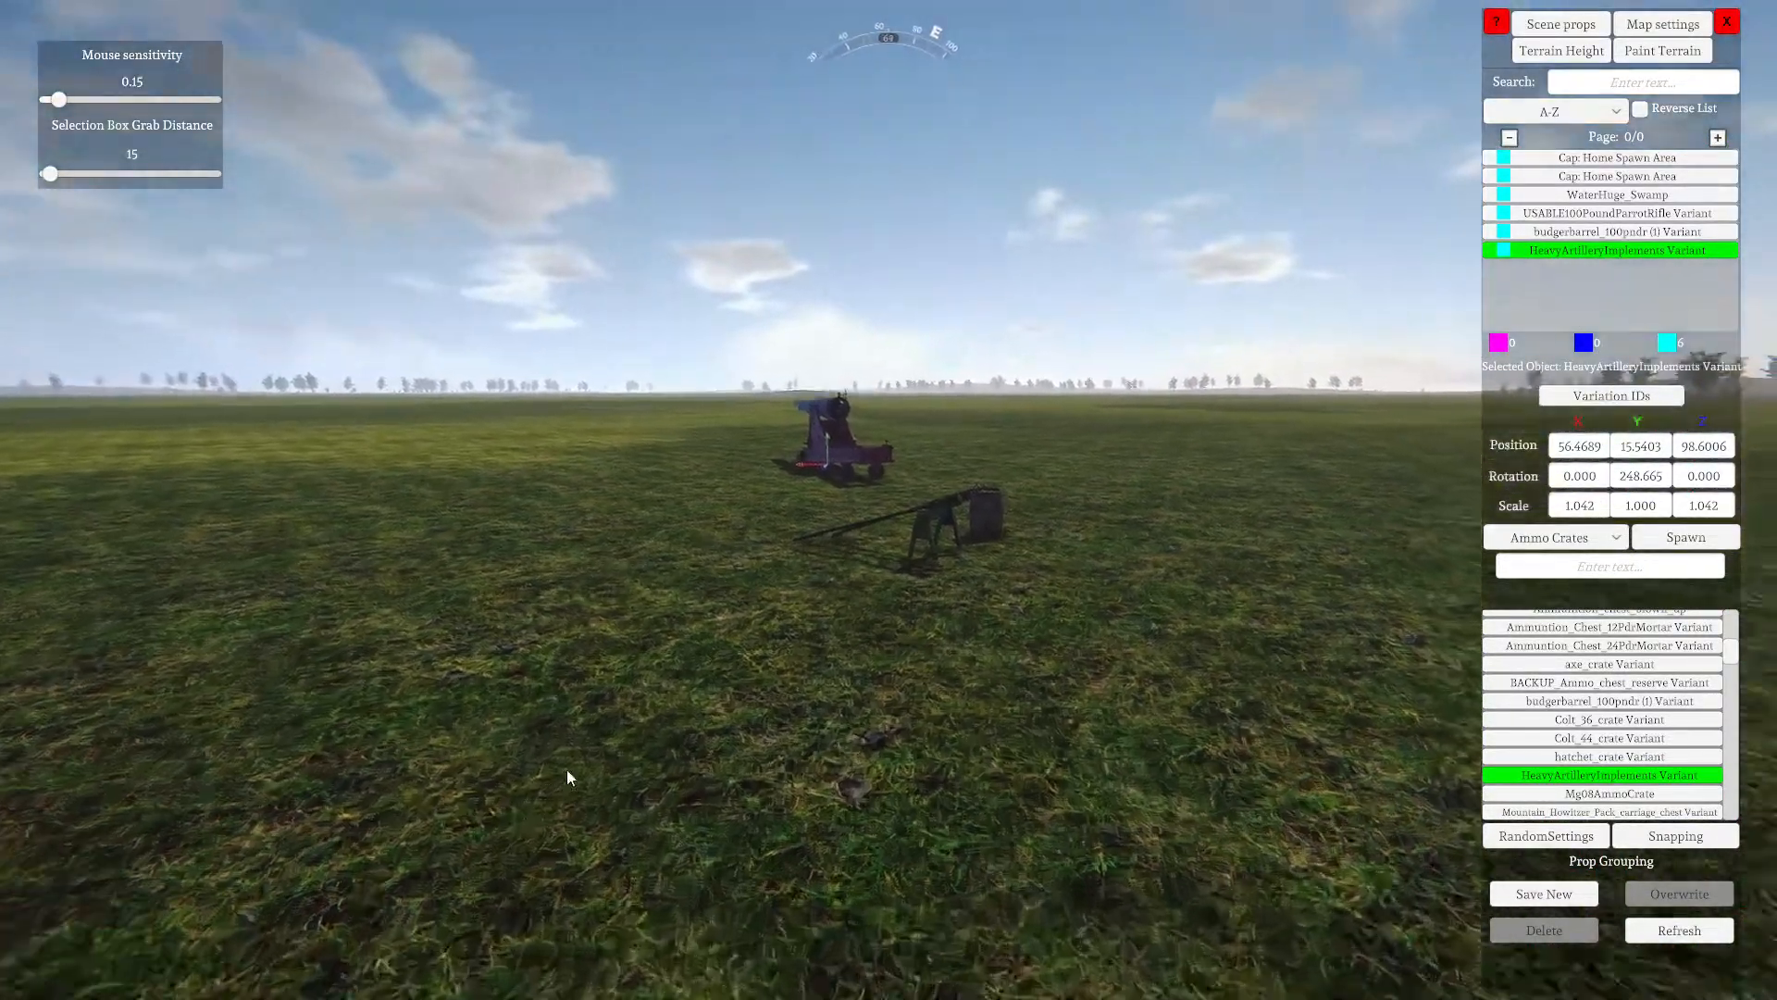
key(q)
key(e)
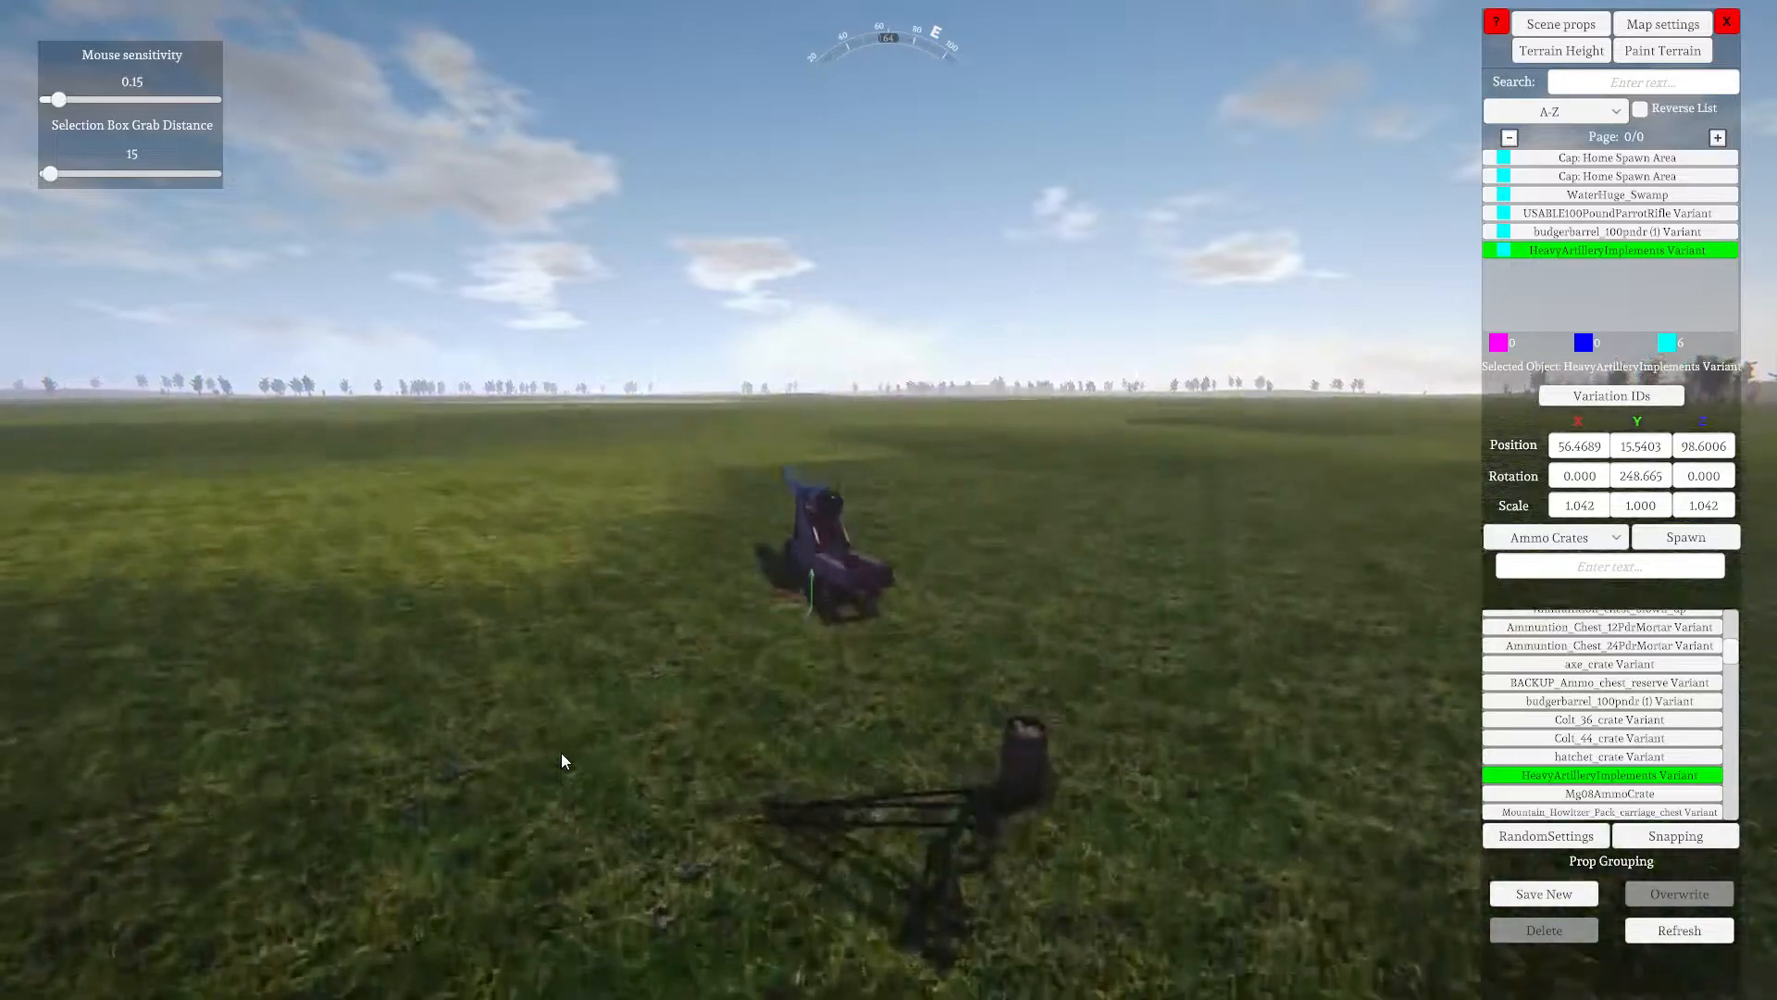
right_drag(561, 748, 609, 805)
key(s)
key(a)
key(d)
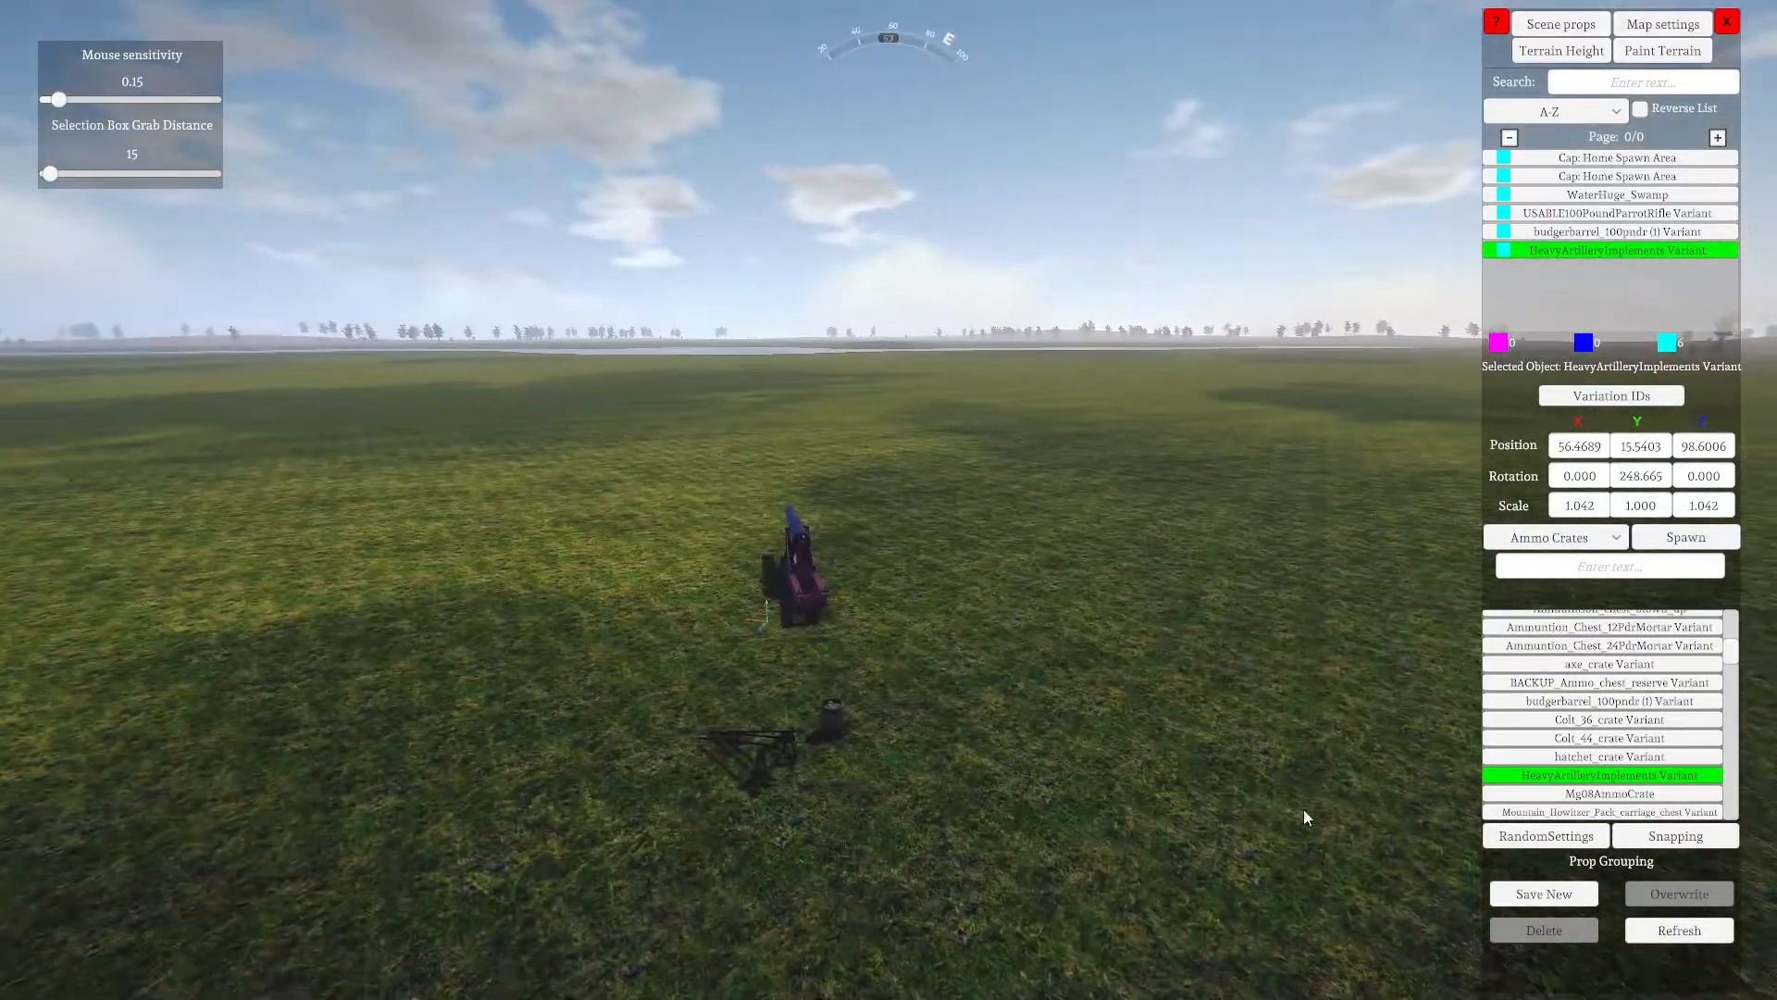
Preview the Ammo_chest_Whitworth_rifle Variant from the Ammo Crates category on the grass near the barrel
scroll(1661, 694, up, 3)
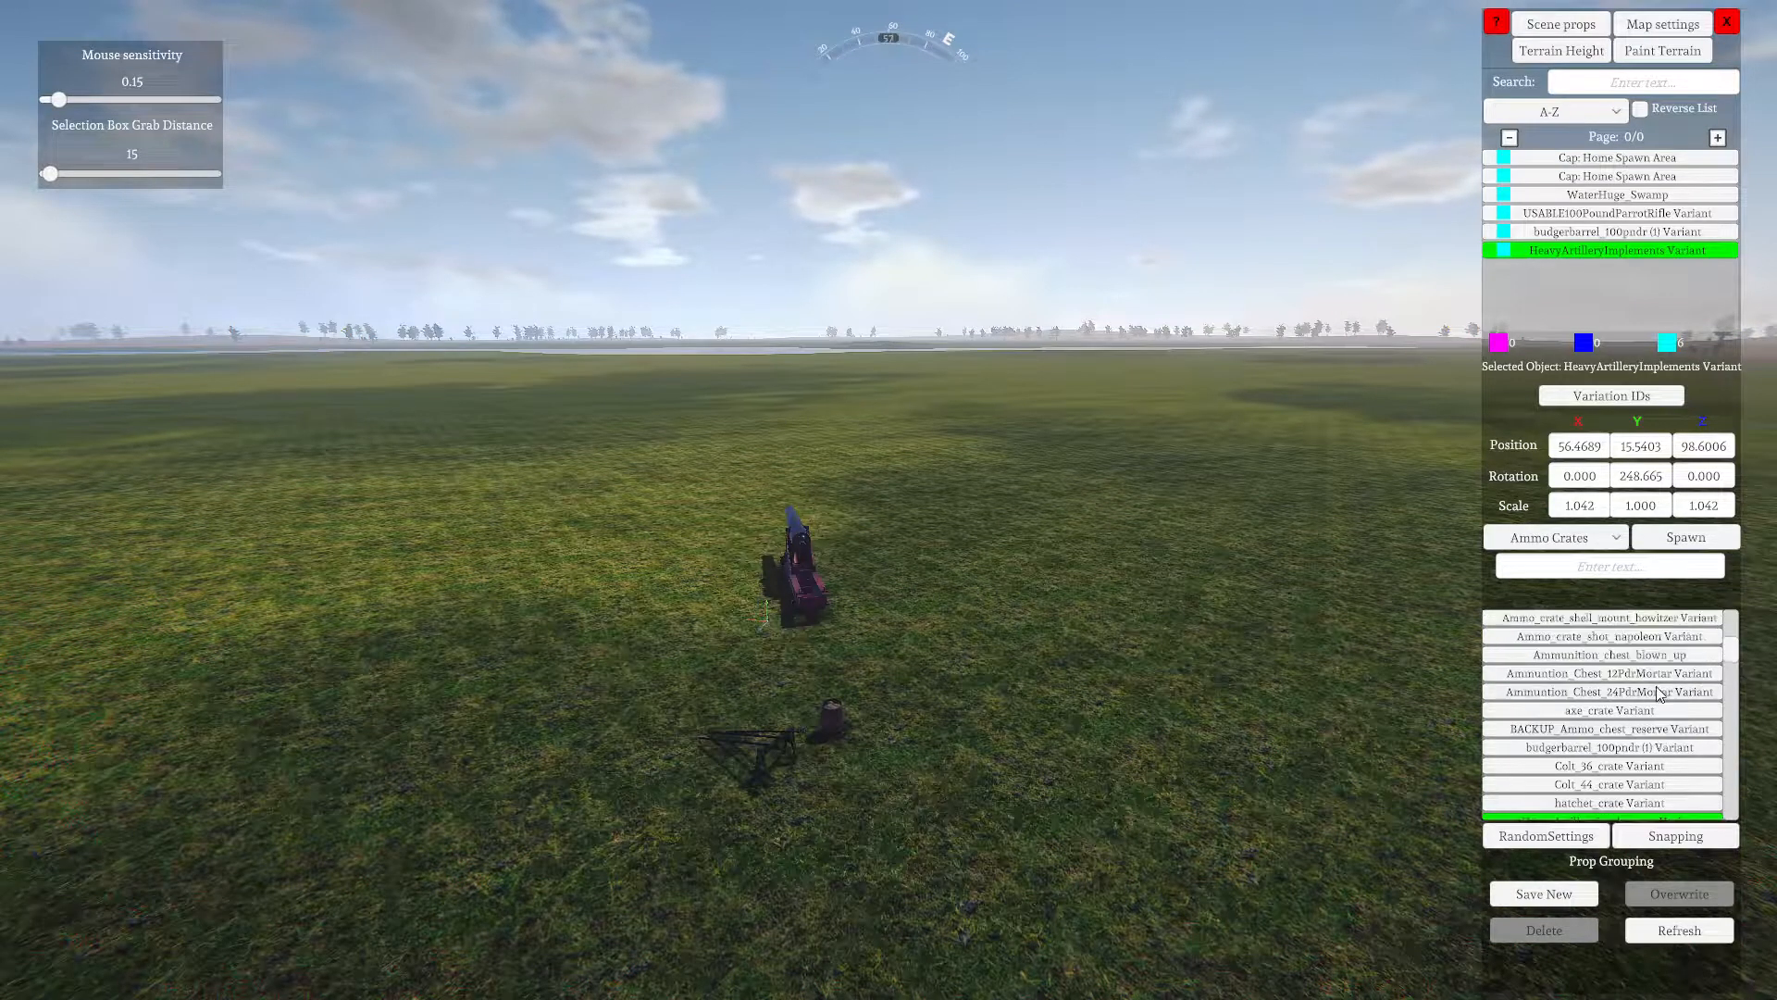
scroll(1613, 788, down, 2)
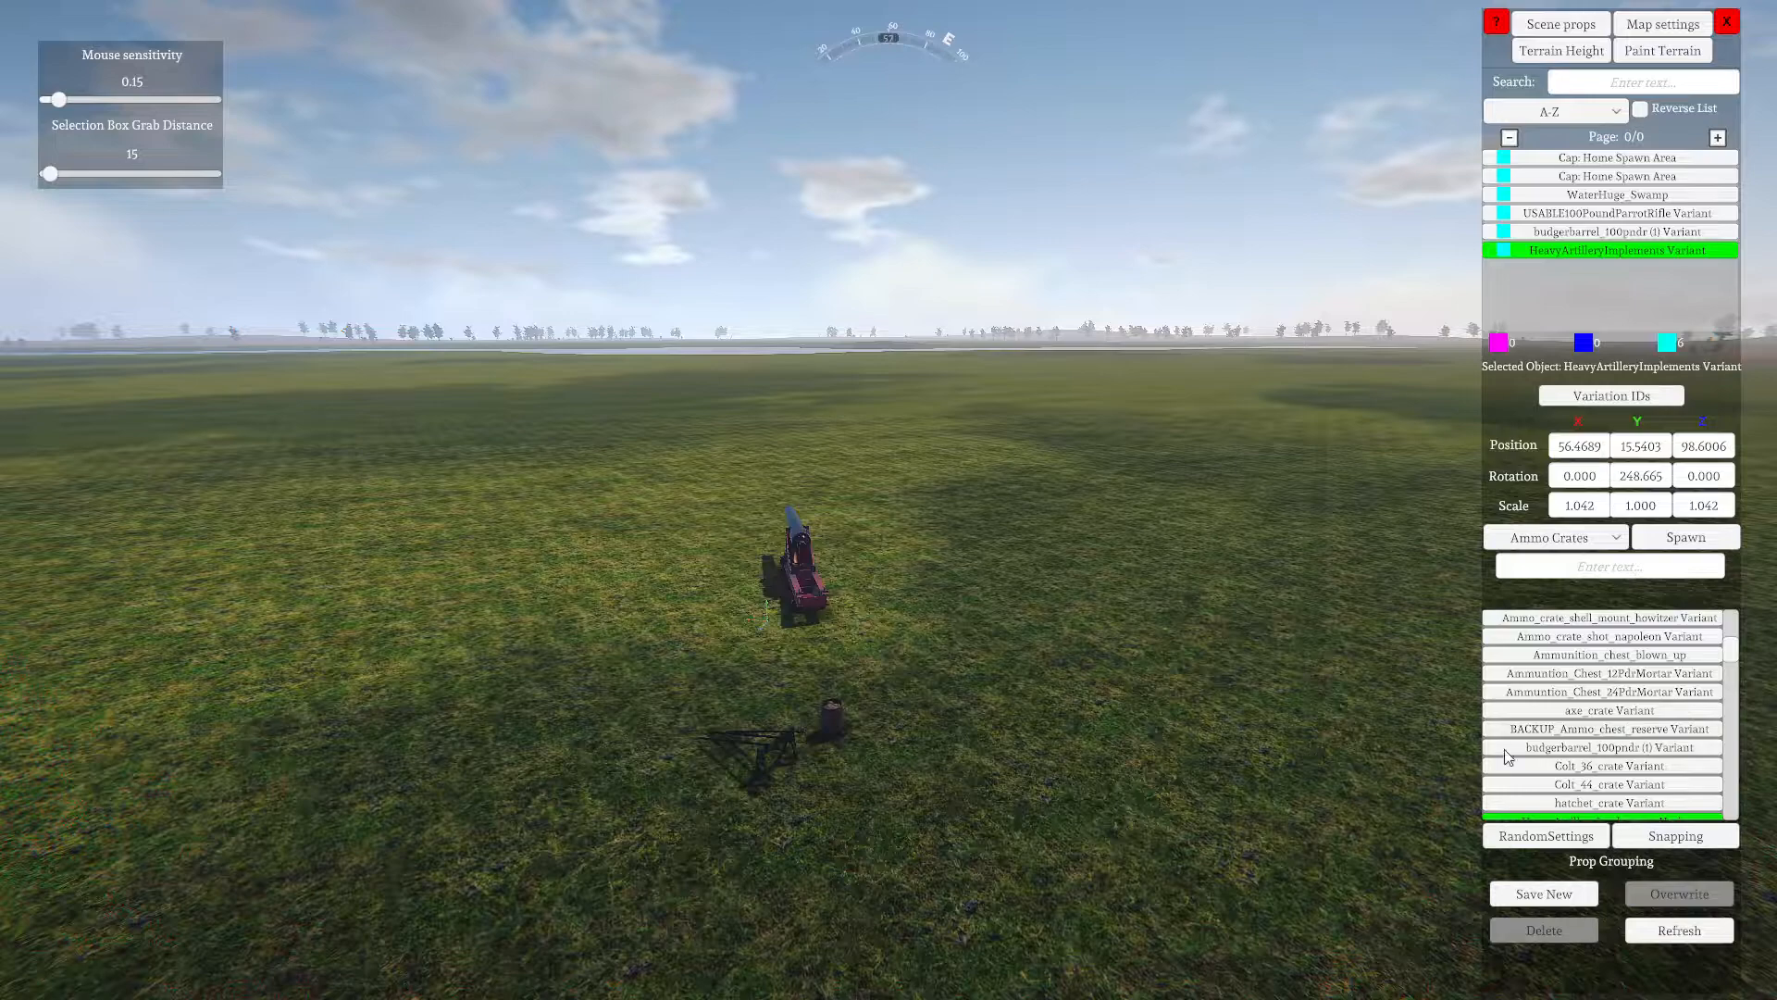
scroll(1592, 690, up, 2)
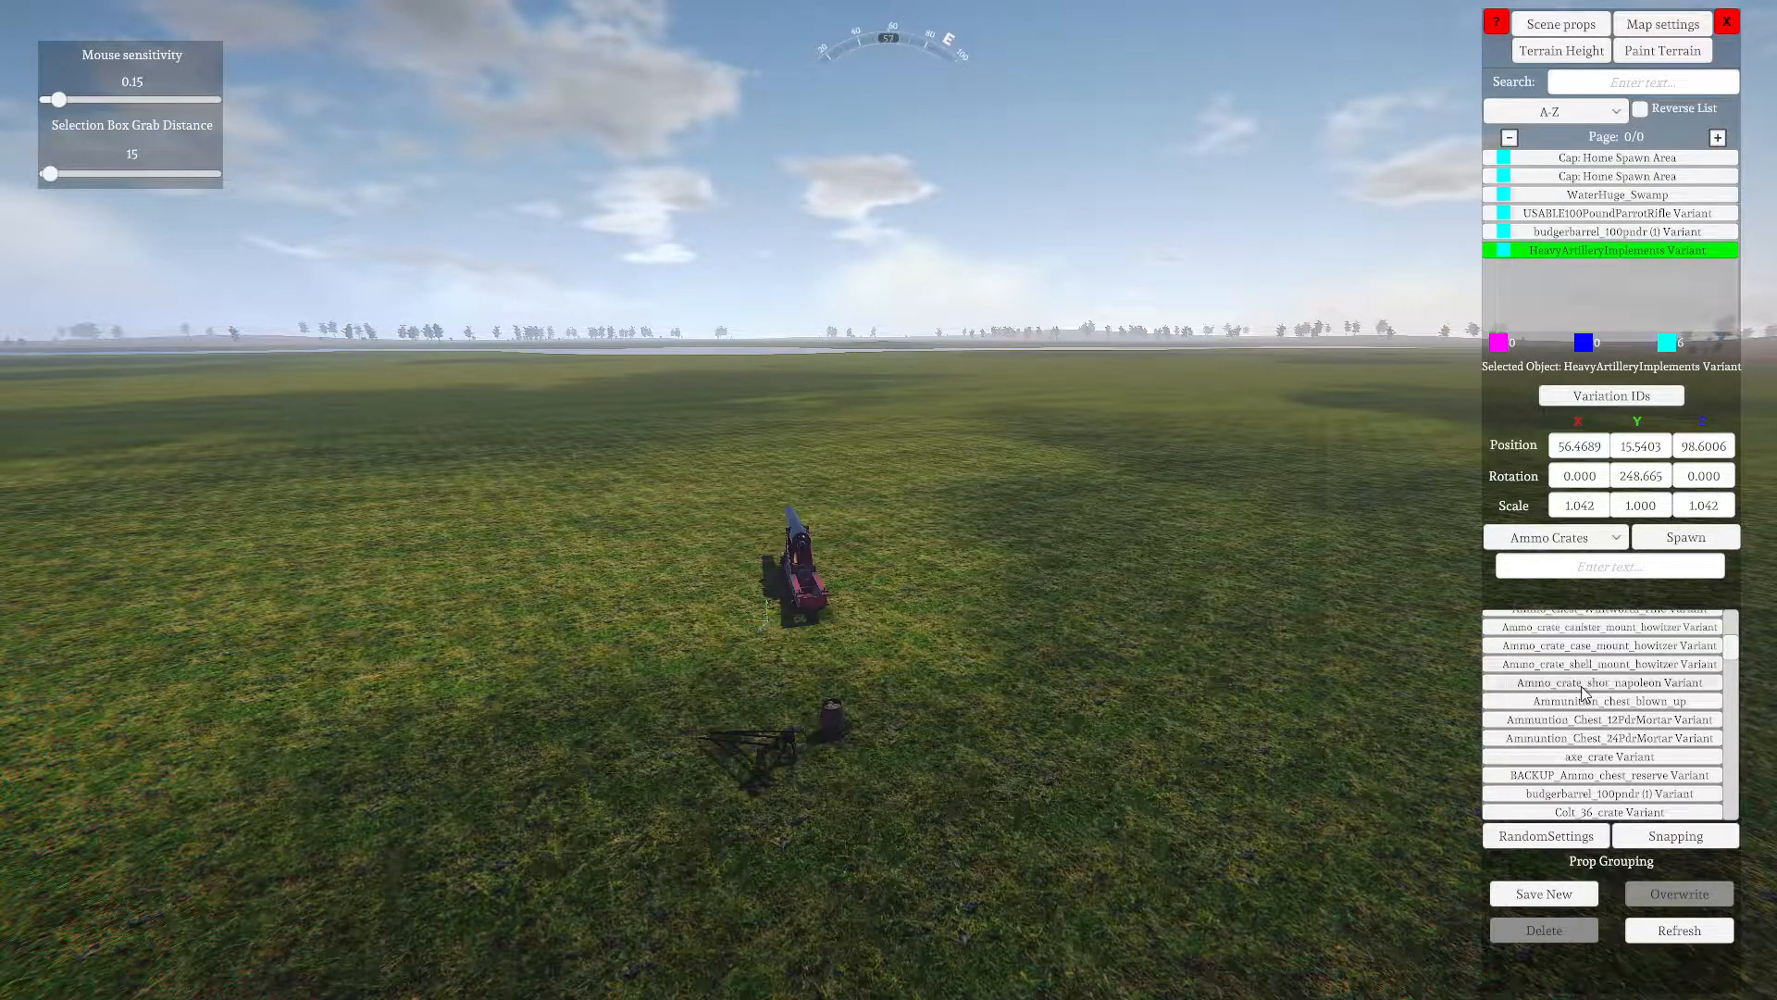
scroll(1604, 728, up, 1)
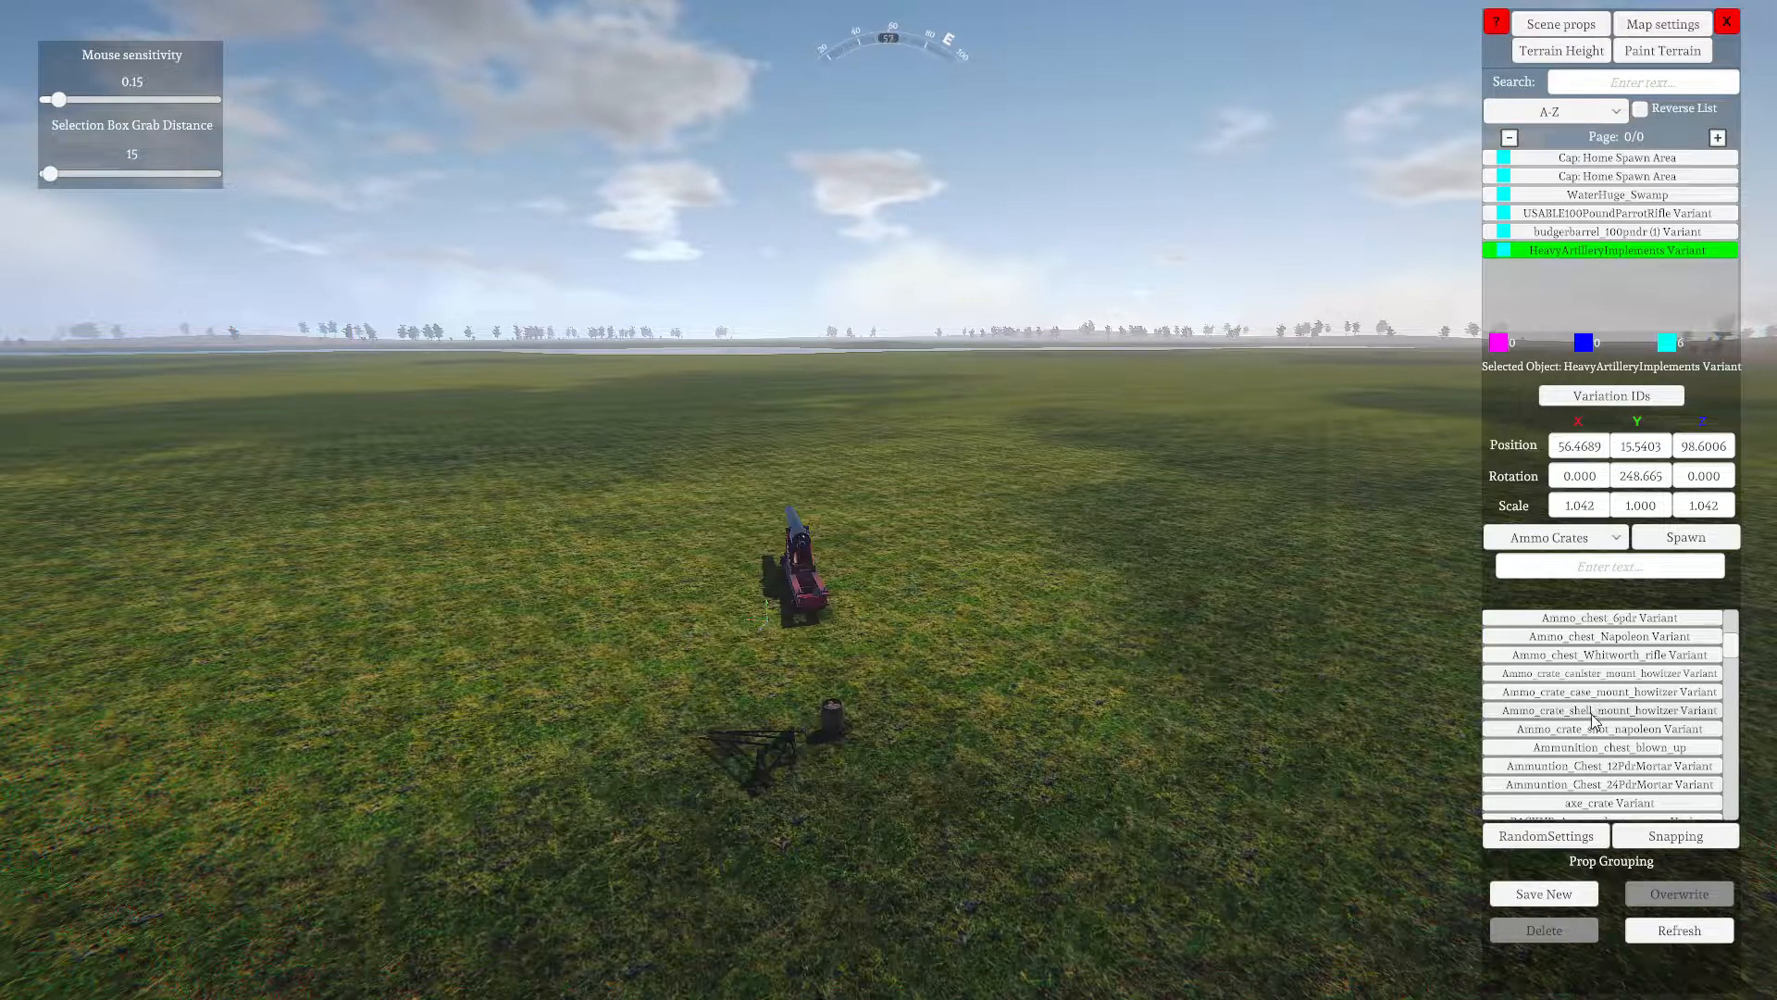
click(1584, 660)
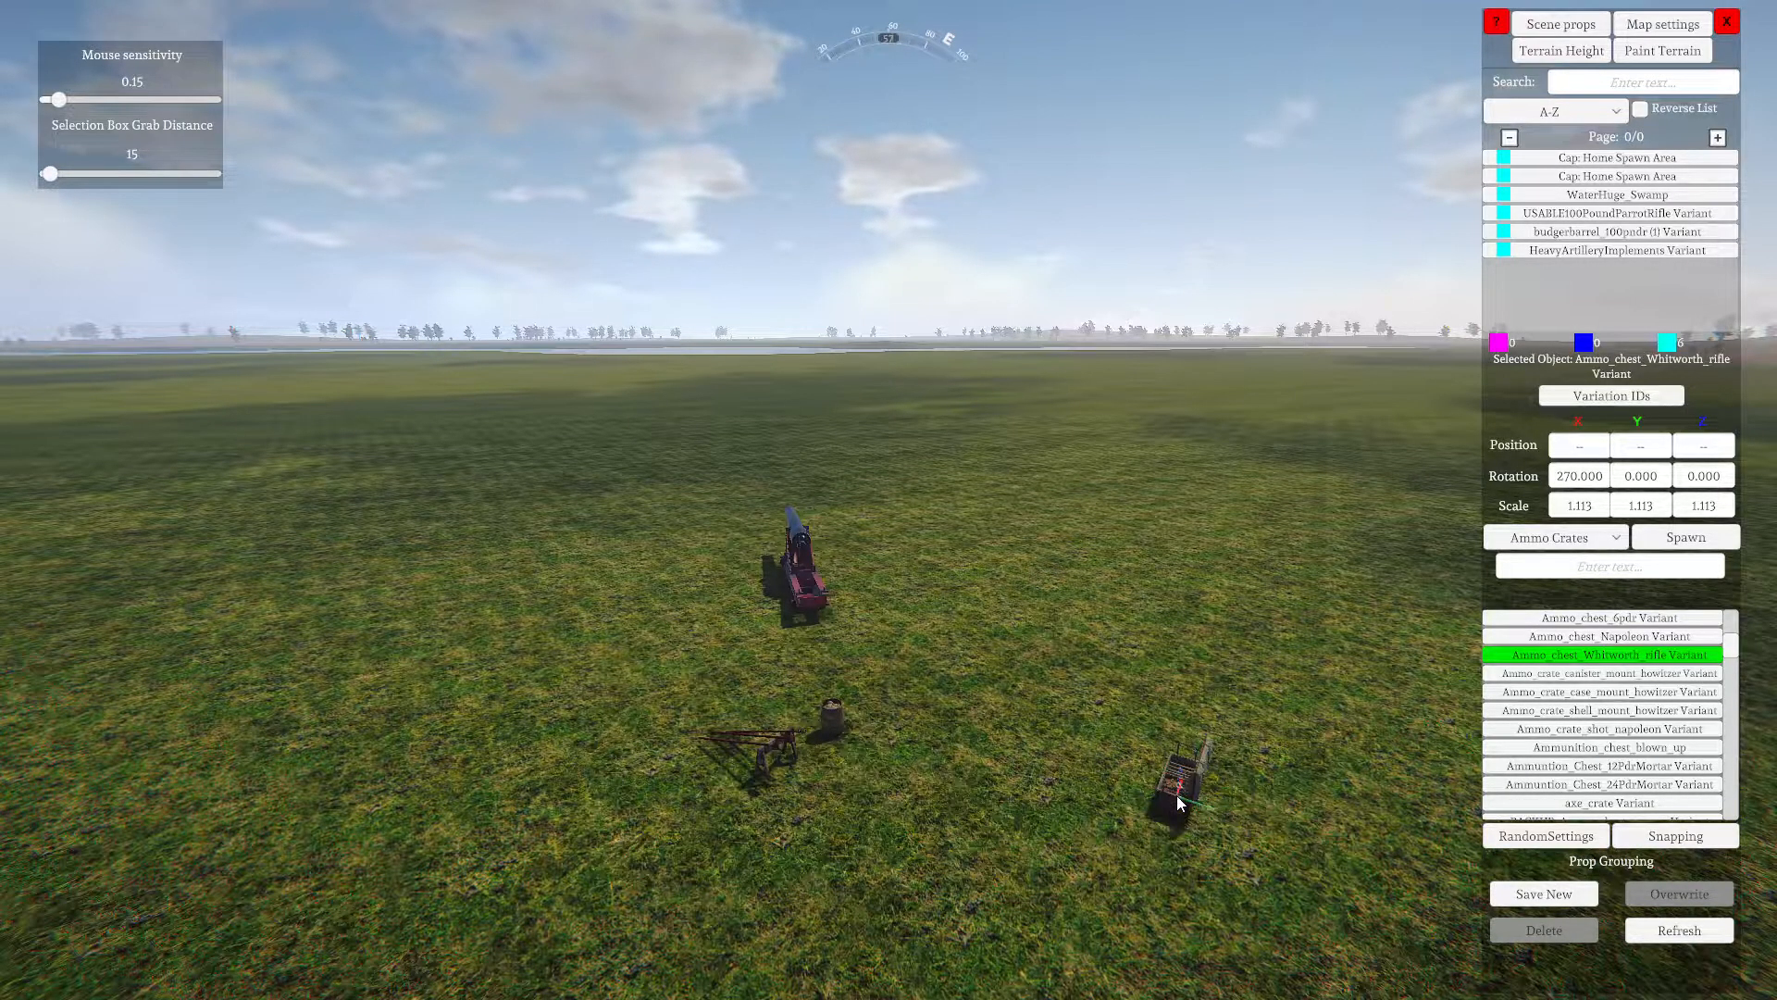
Preview the Whithworth_Ammo_Chest Variant from the end of the Ammo Crates category on the grass near the barrel
scroll(1569, 773, down, 5)
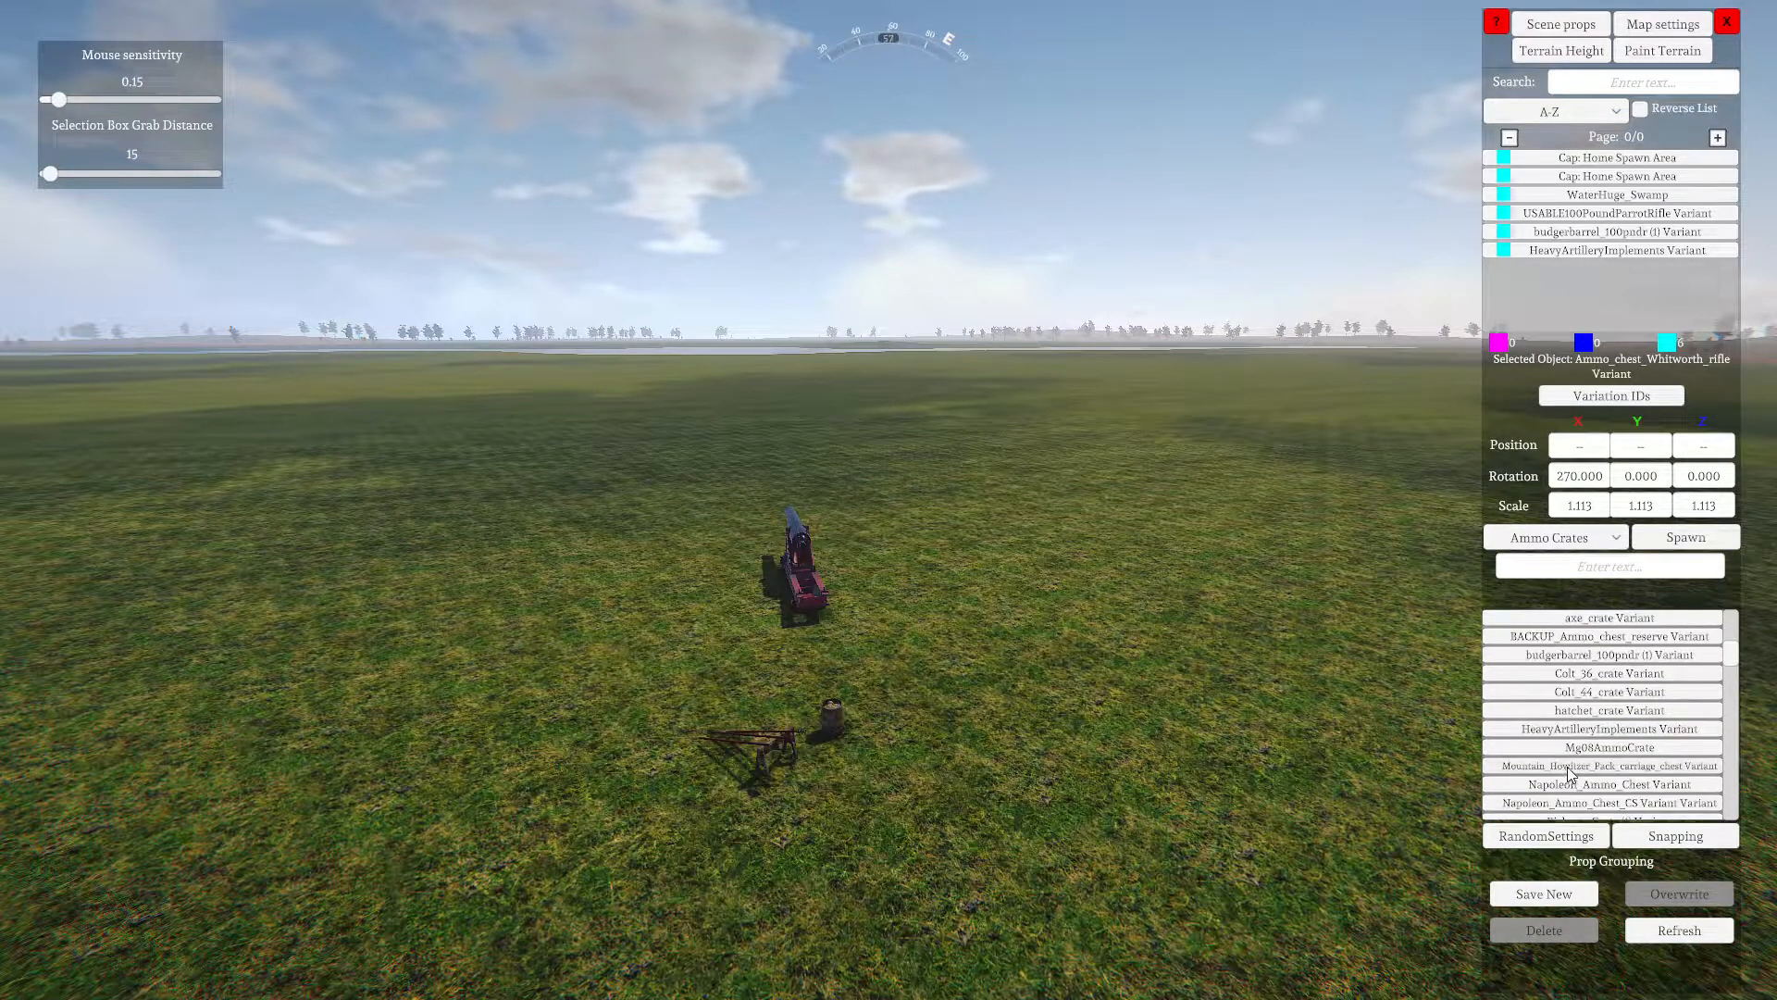
scroll(1601, 767, down, 10)
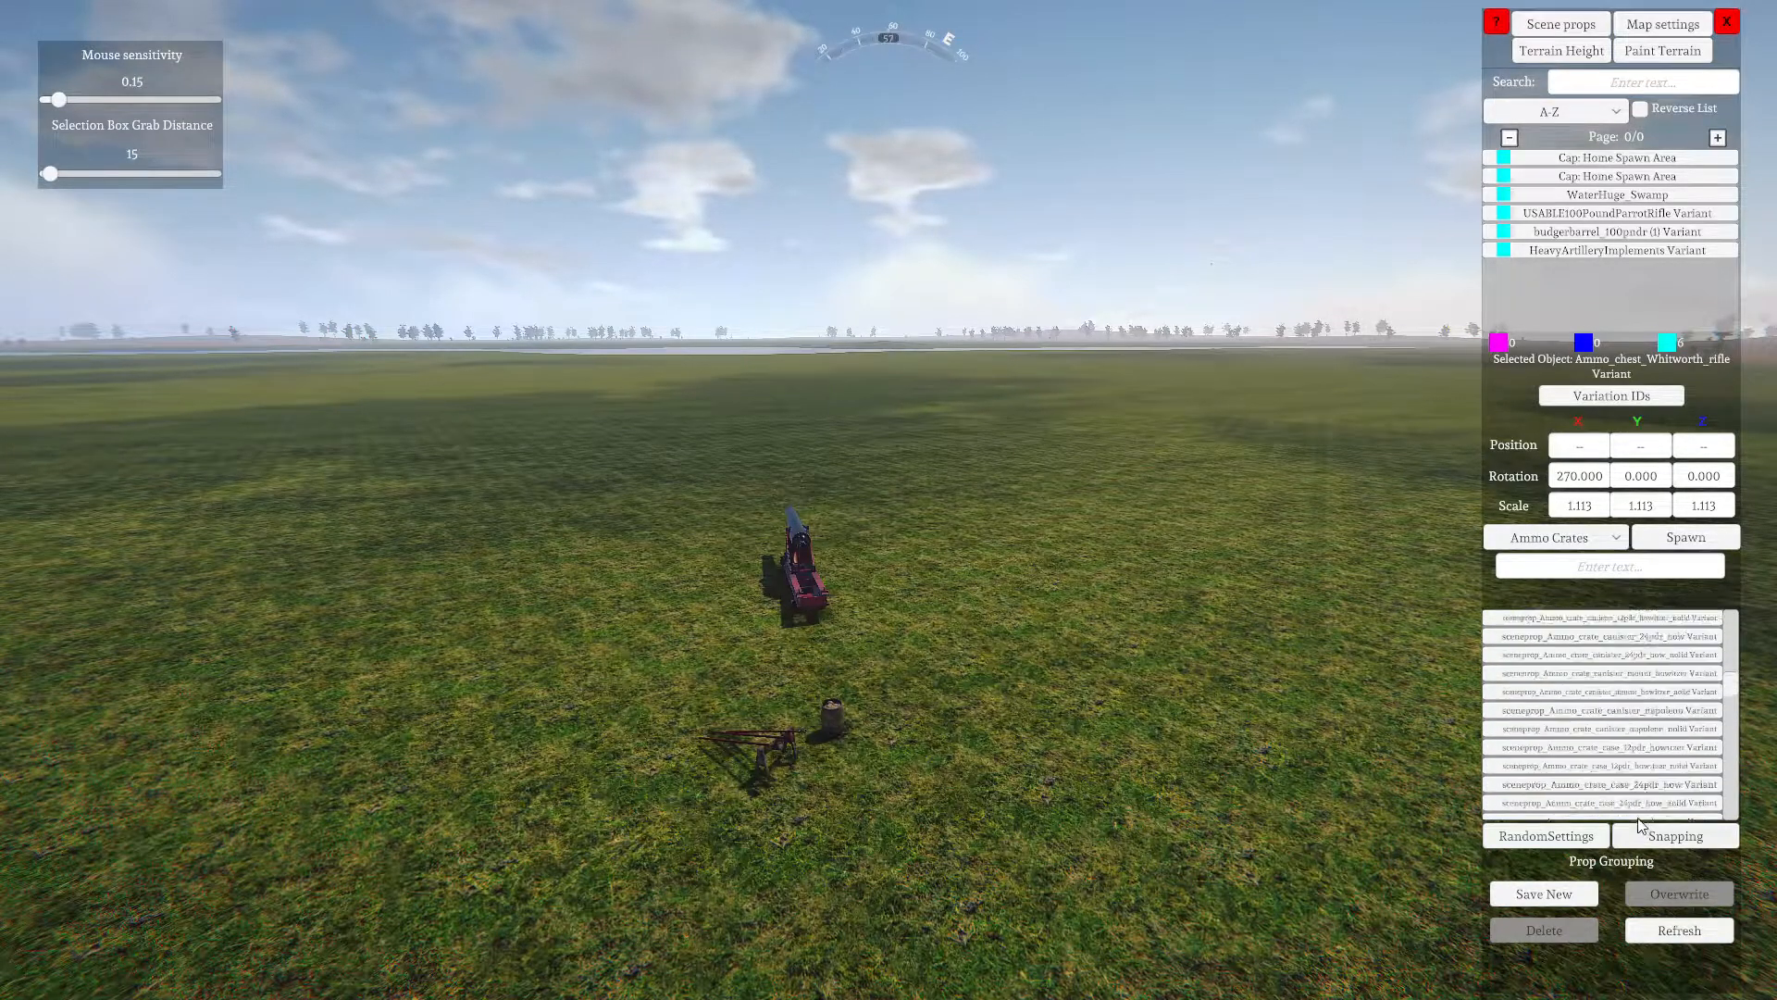
scroll(1635, 770, down, 10)
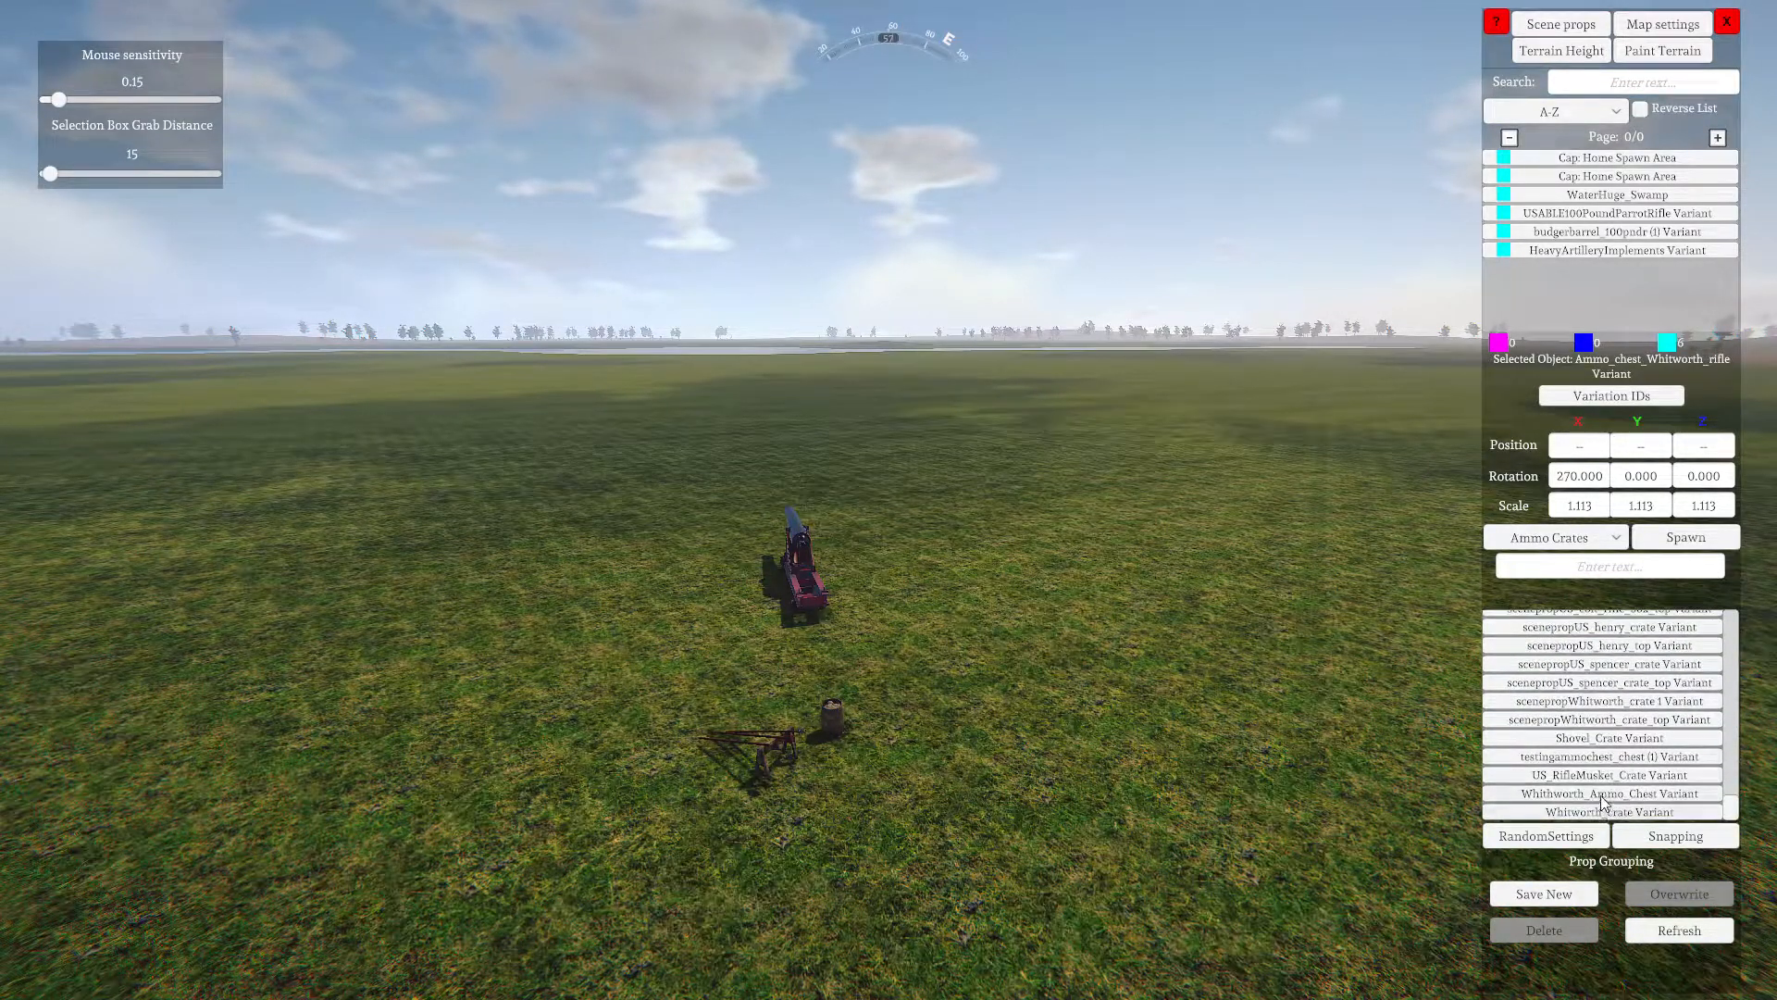
click(1604, 795)
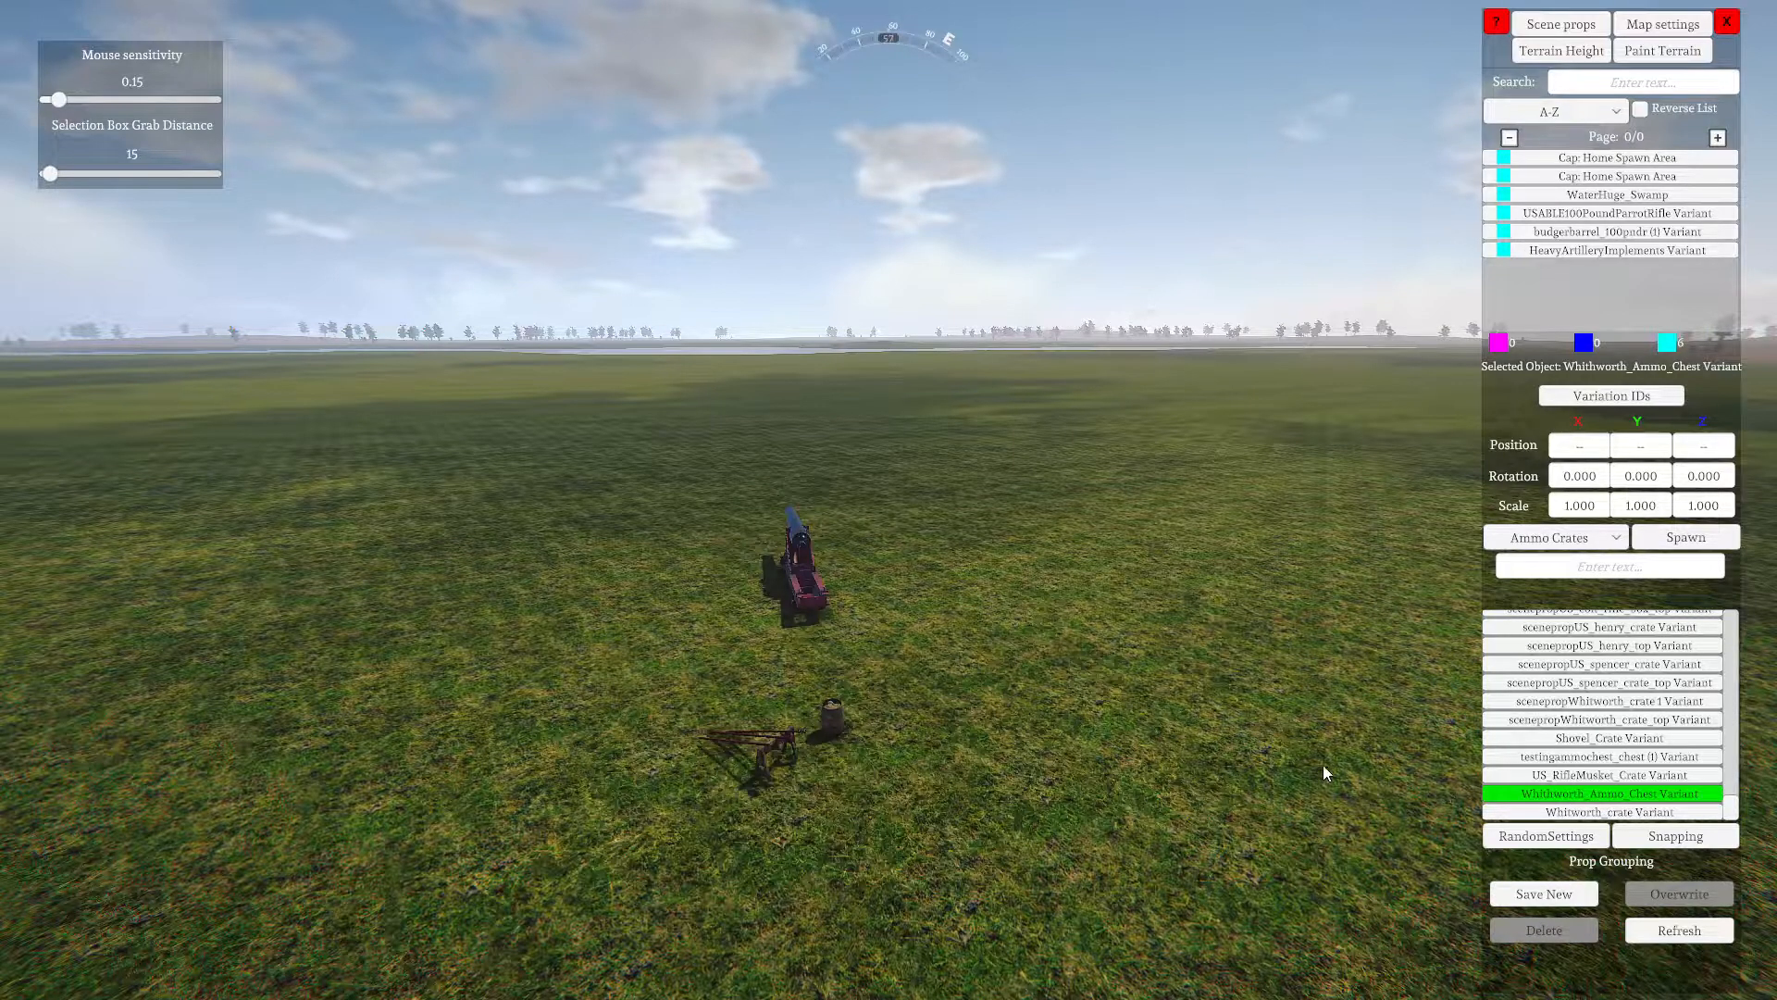
drag(1323, 764, 1168, 835)
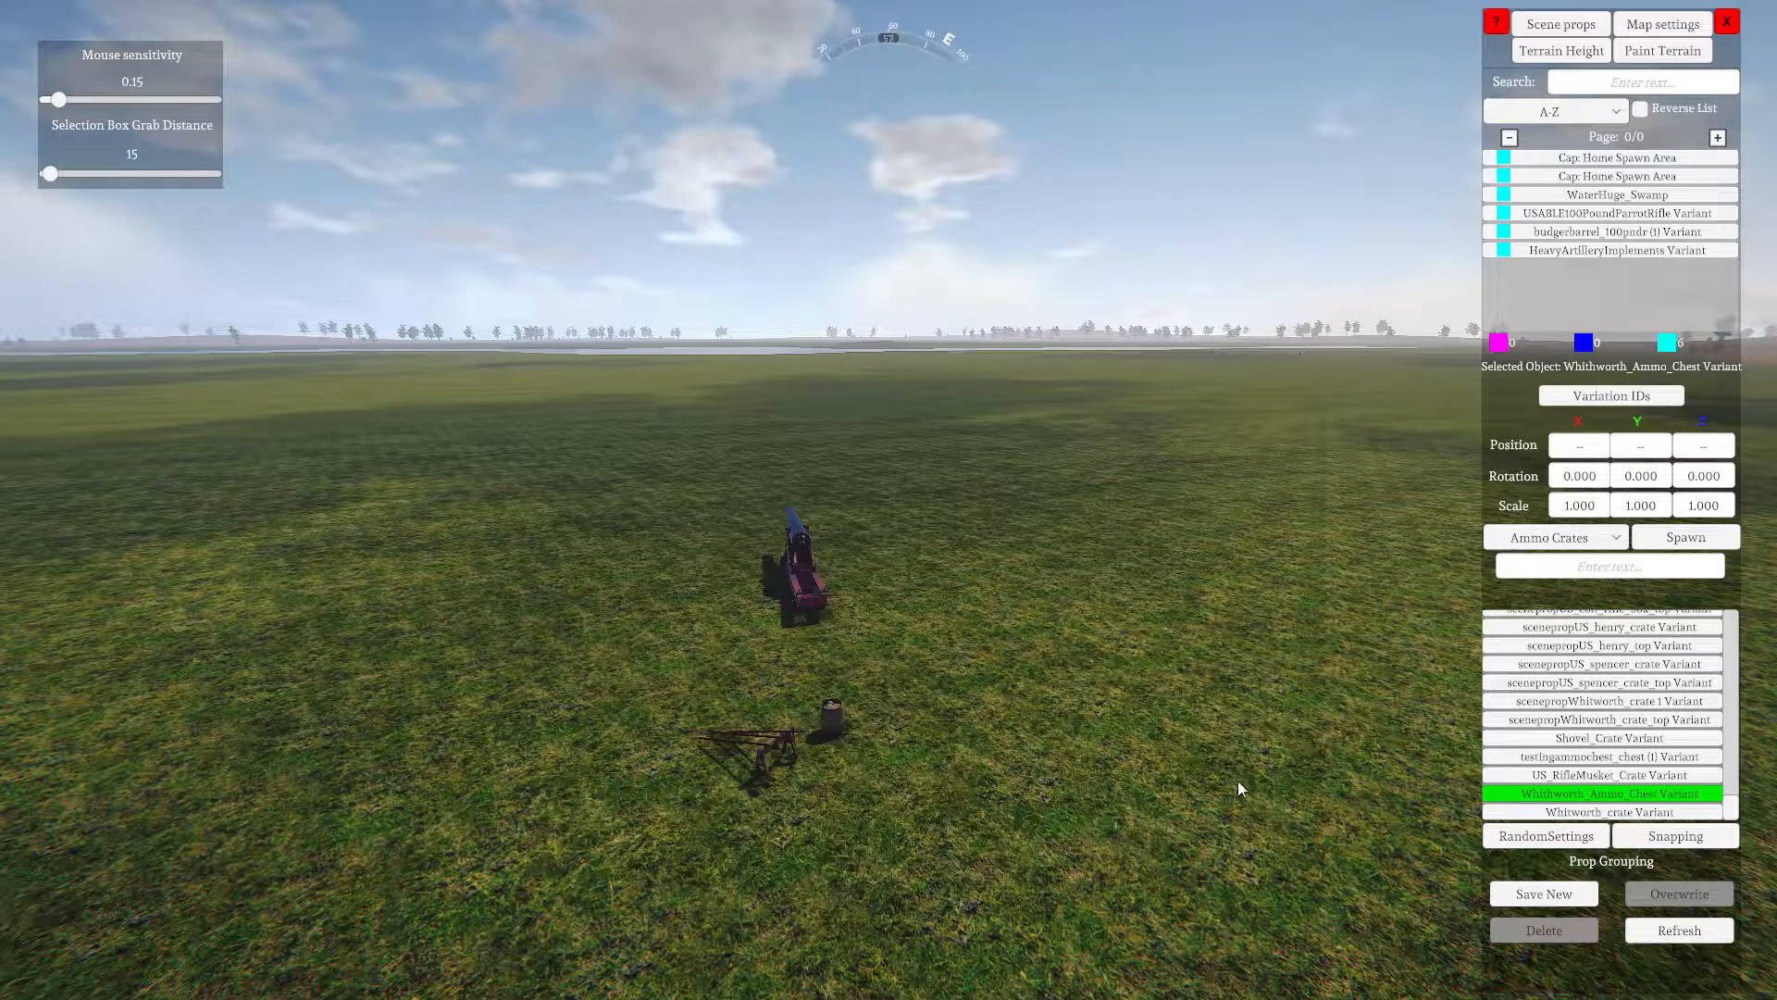
right_drag(1239, 781, 1286, 800)
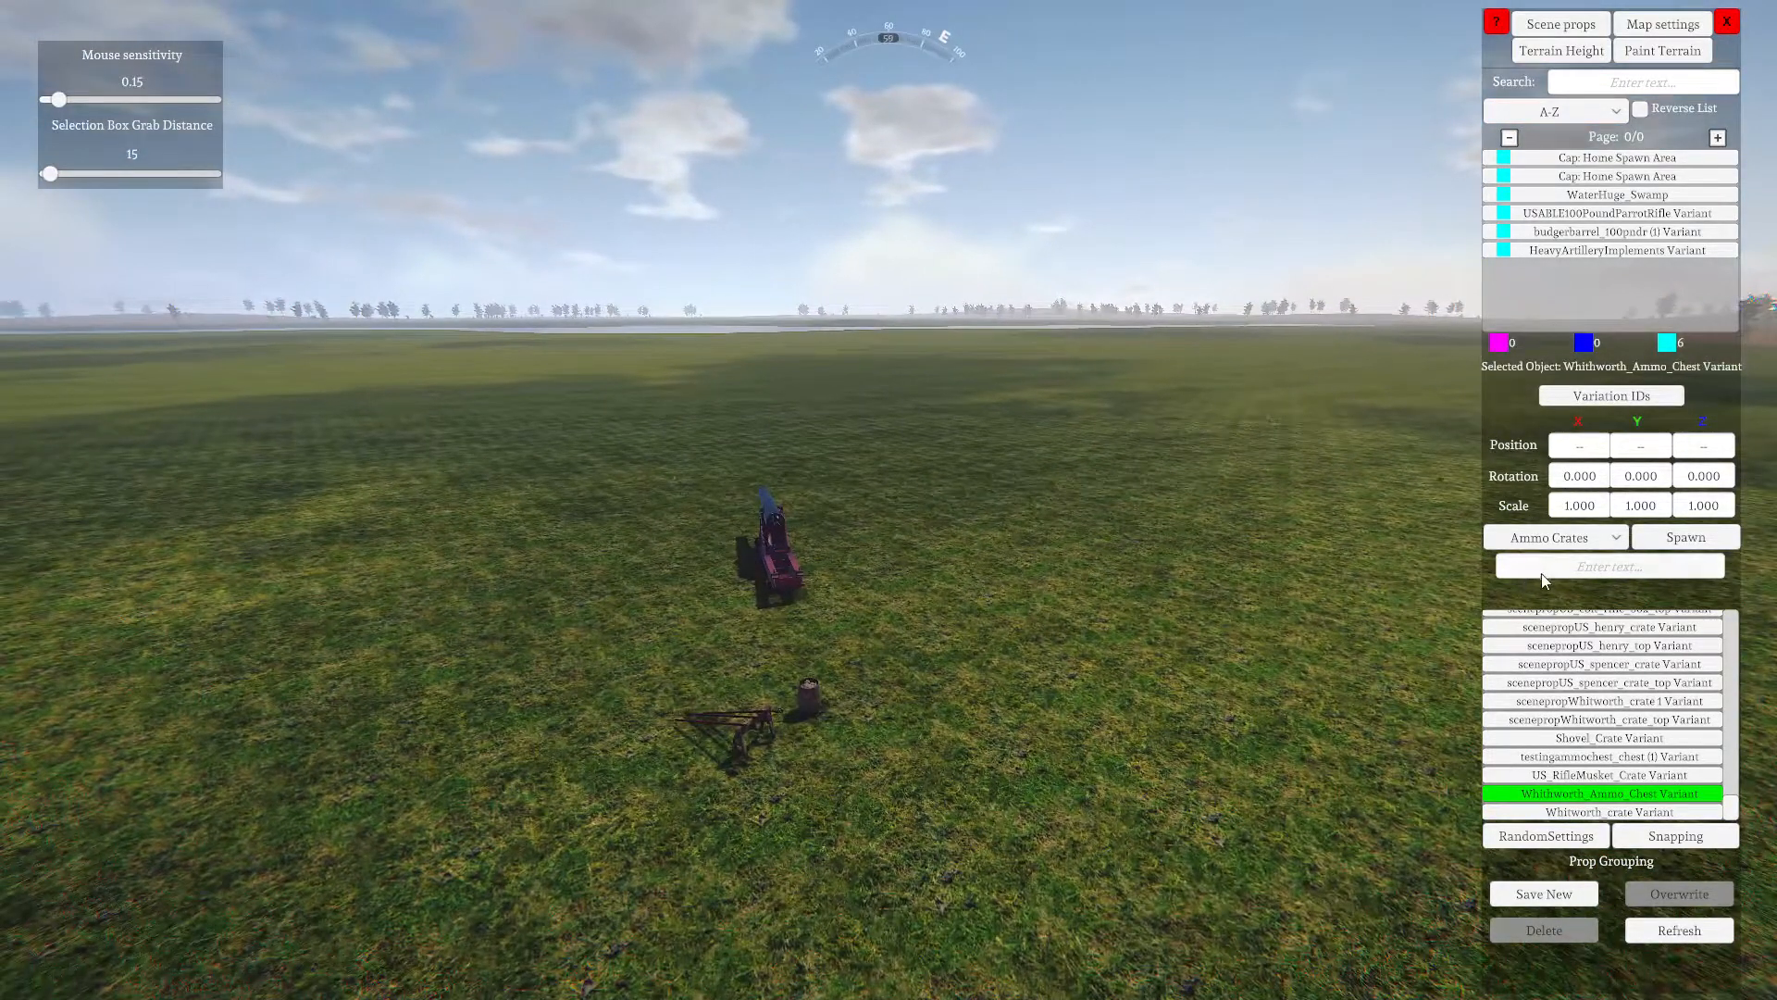
List the props in the Sapper Props category
click(1615, 537)
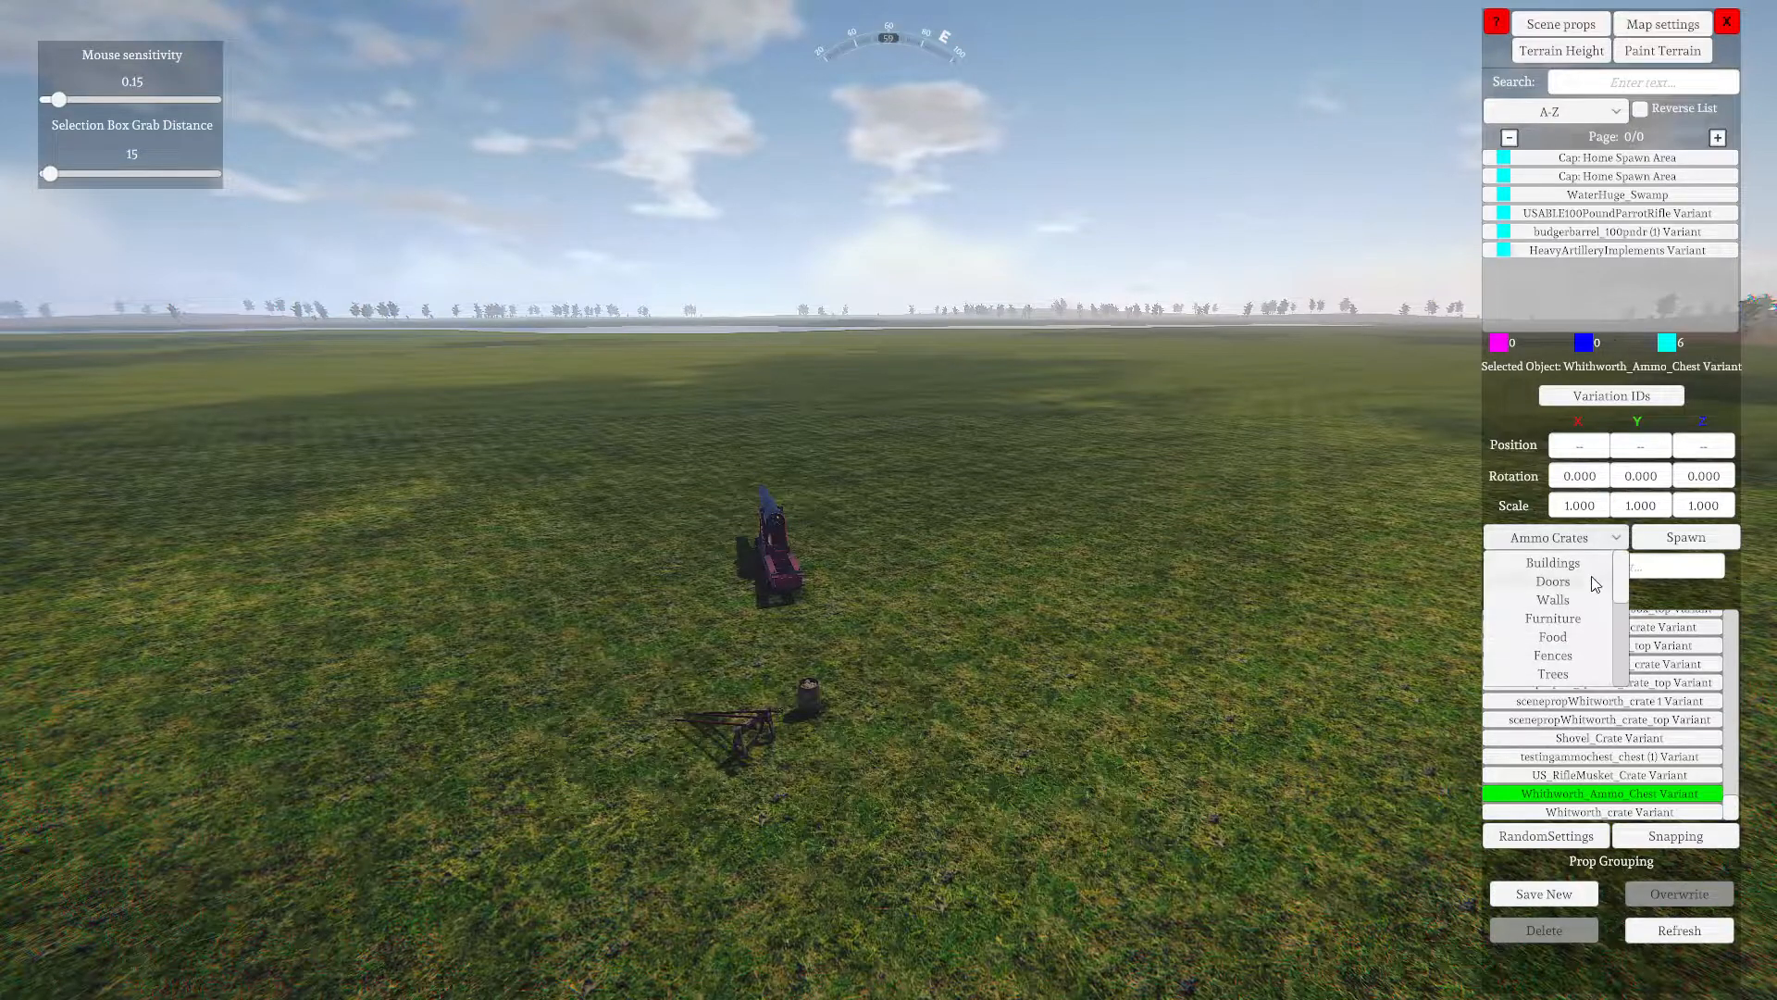
scroll(1562, 620, down, 2)
scroll(1562, 642, down, 2)
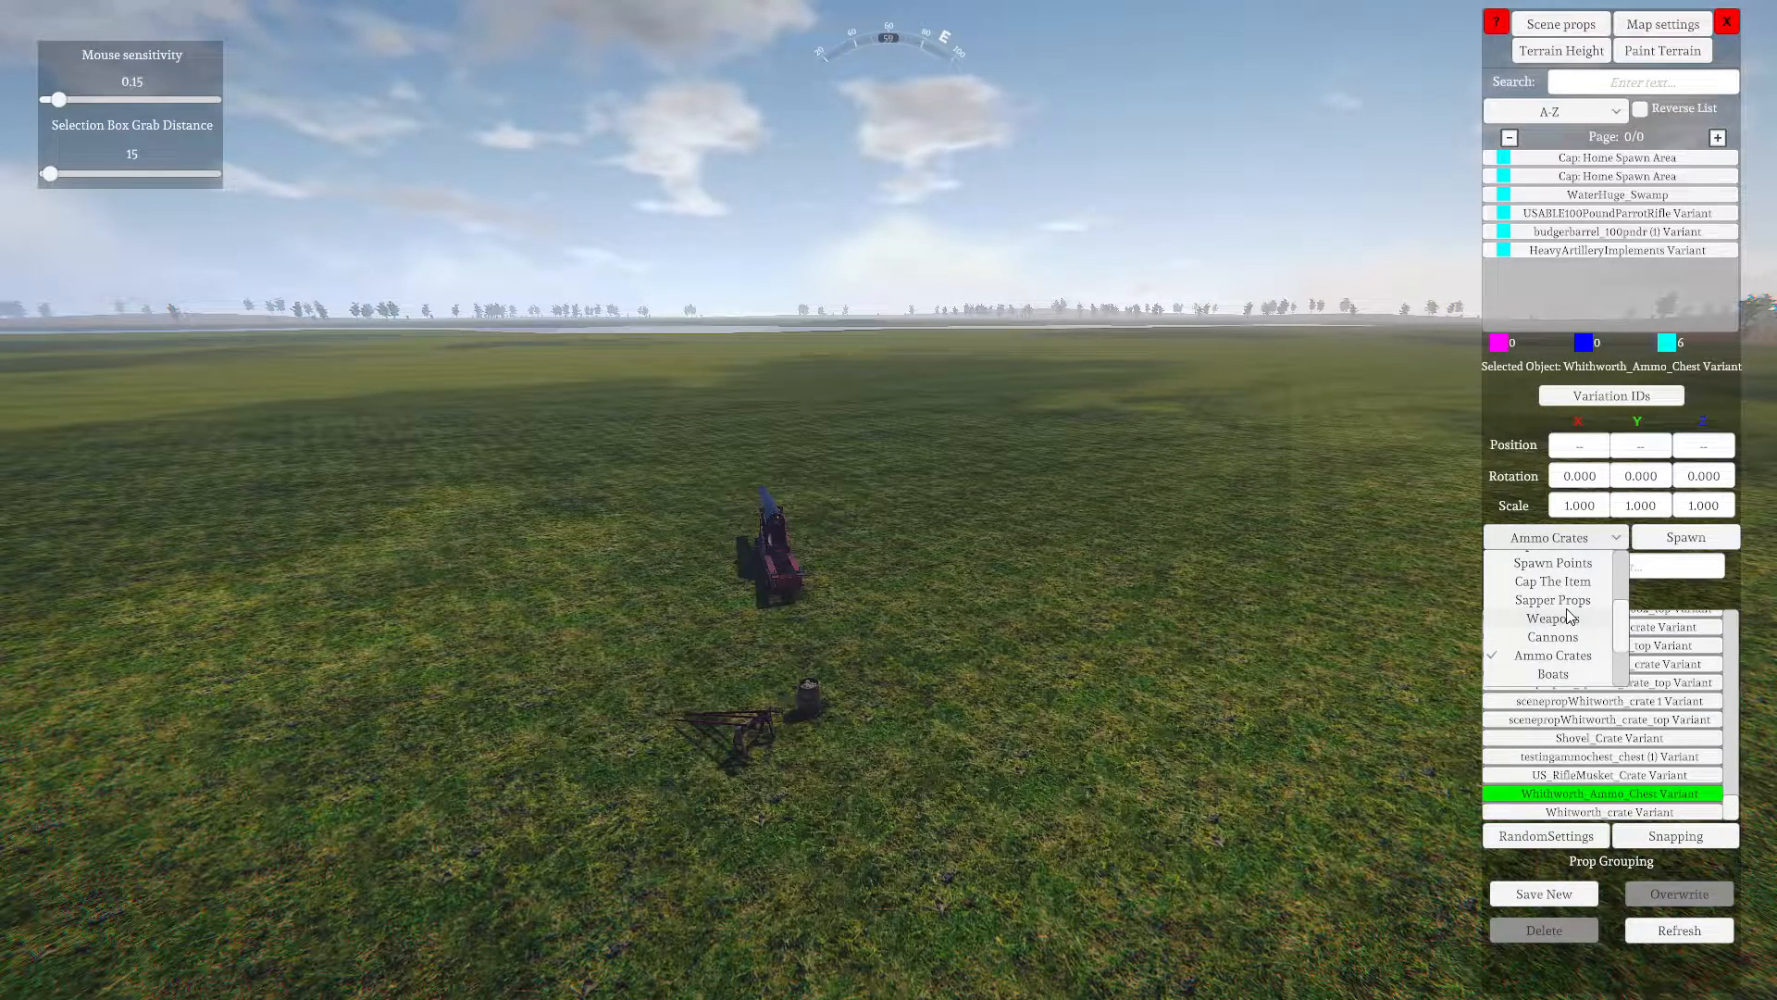
click(1559, 602)
Preview the Earthwork Straight Prop Variant from the Sapper Props category on the grass in front of the cannon
key(w)
right_drag(658, 839, 459, 955)
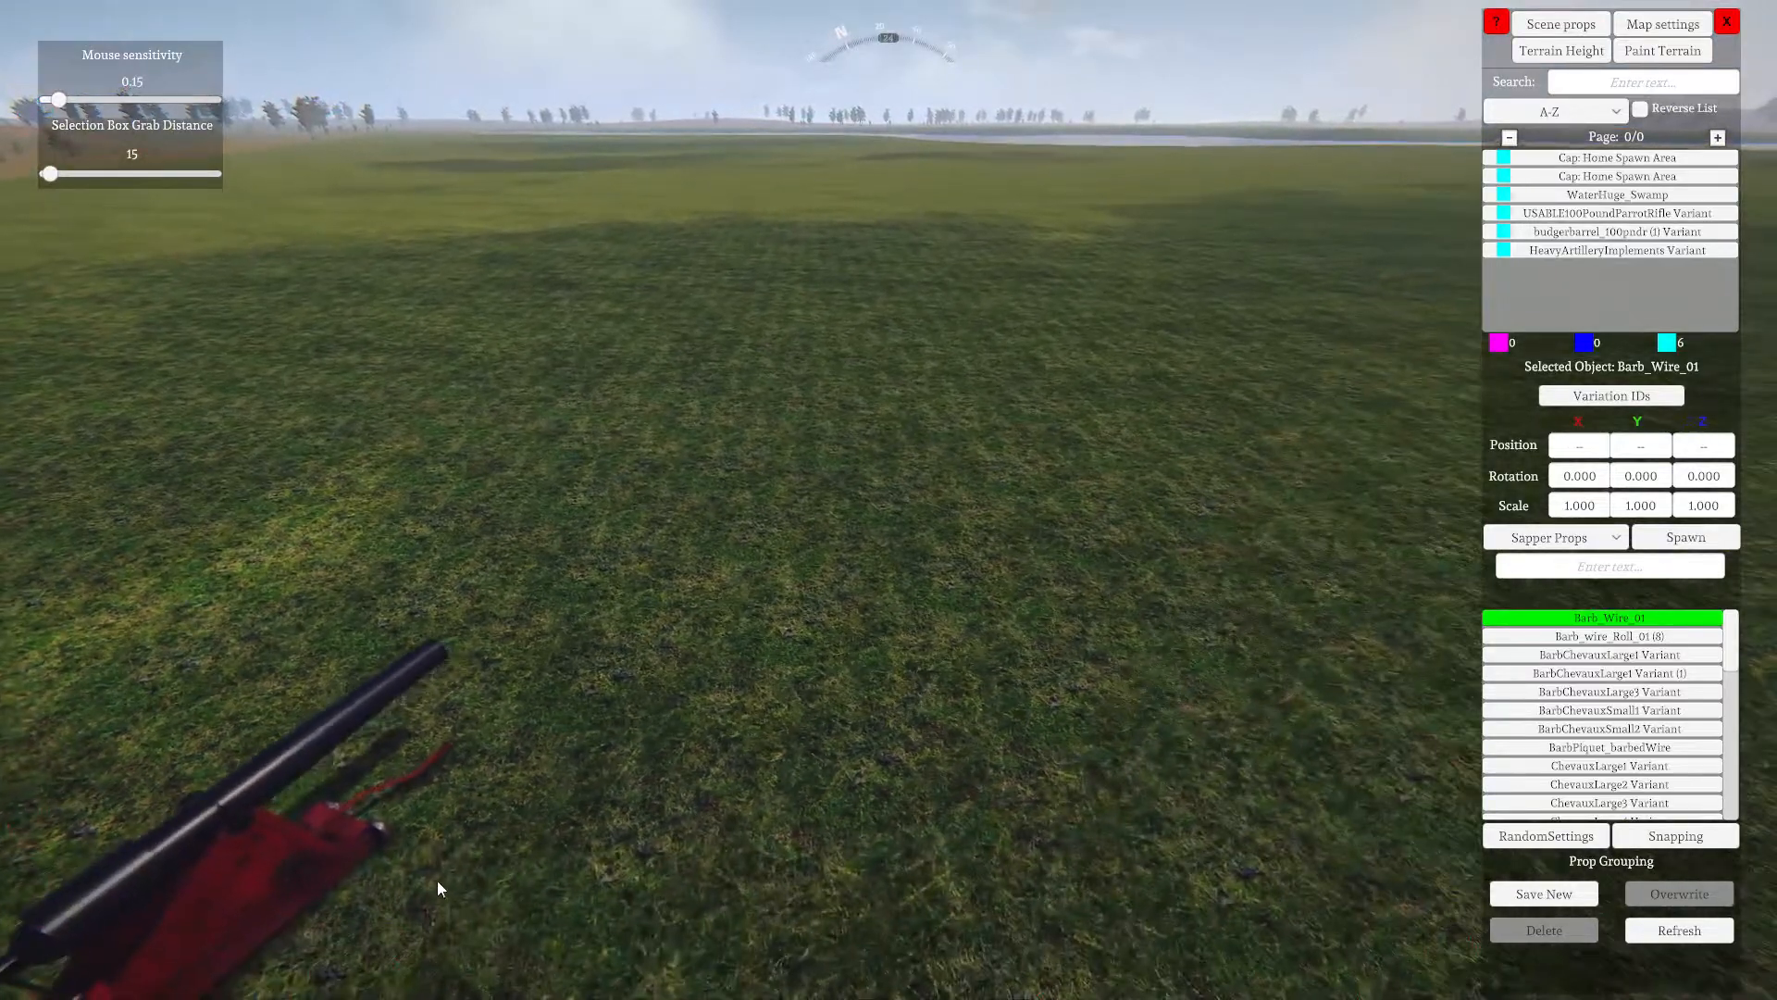
right_drag(437, 881, 443, 927)
right_drag(2, 996, 997, 992)
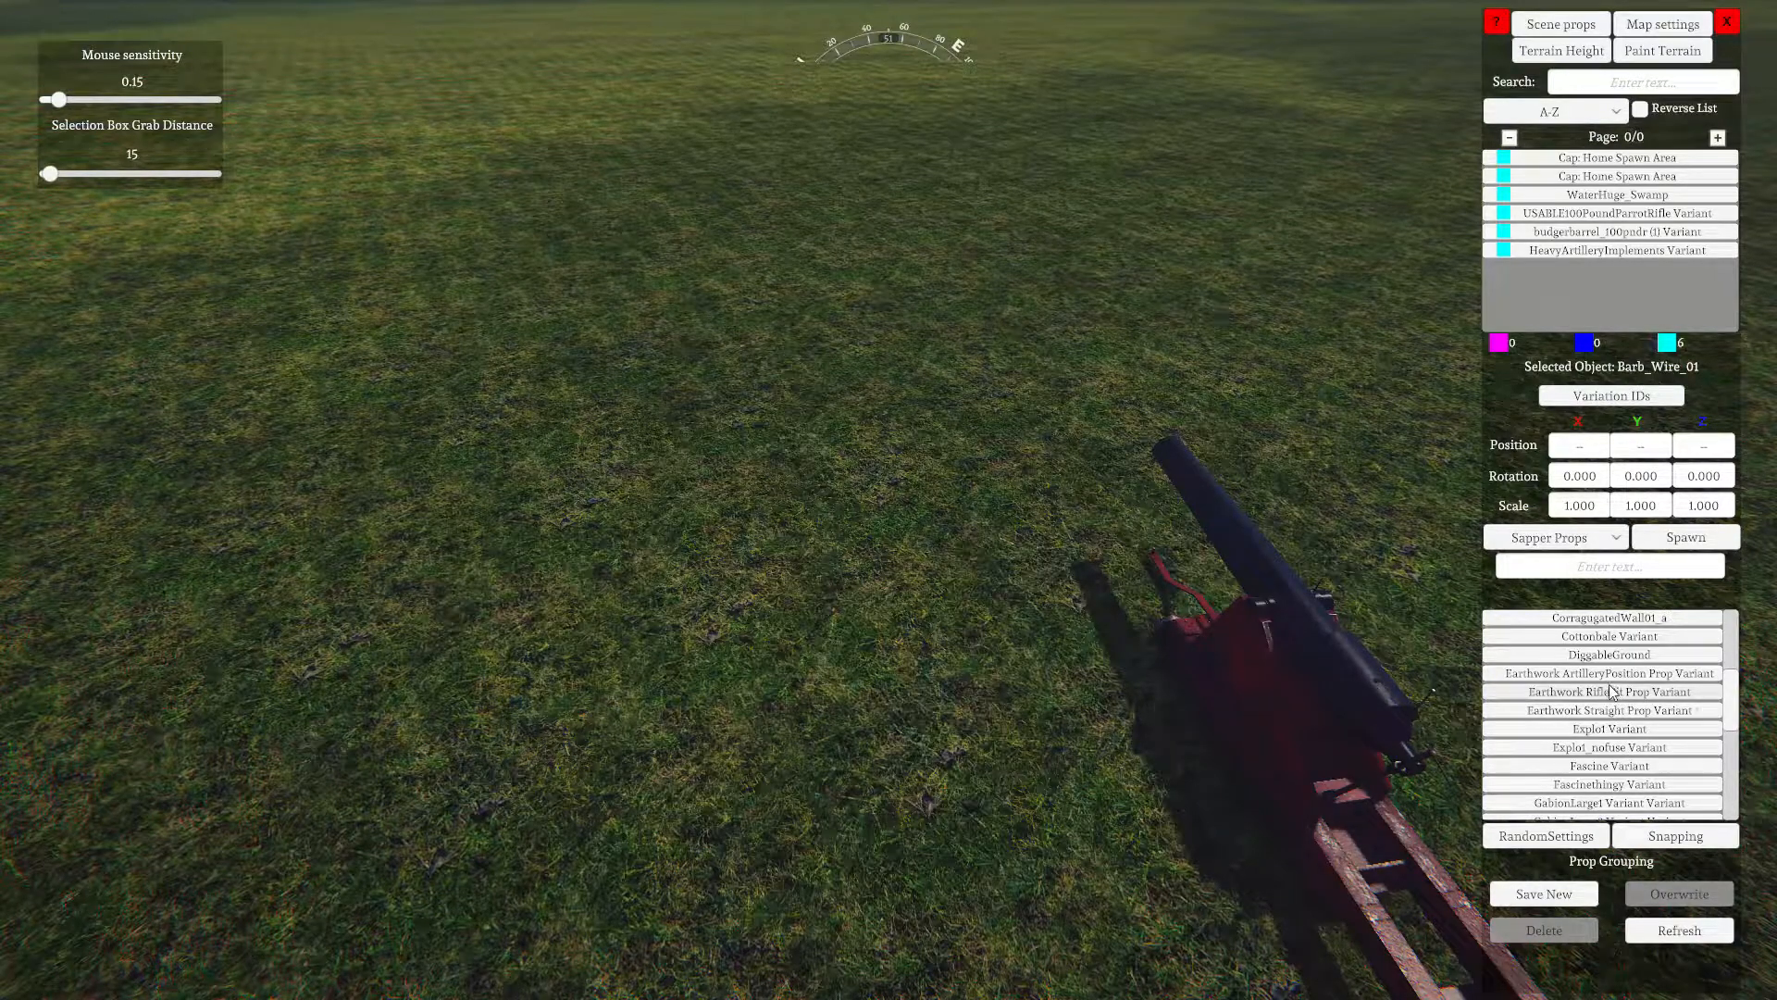
click(1581, 717)
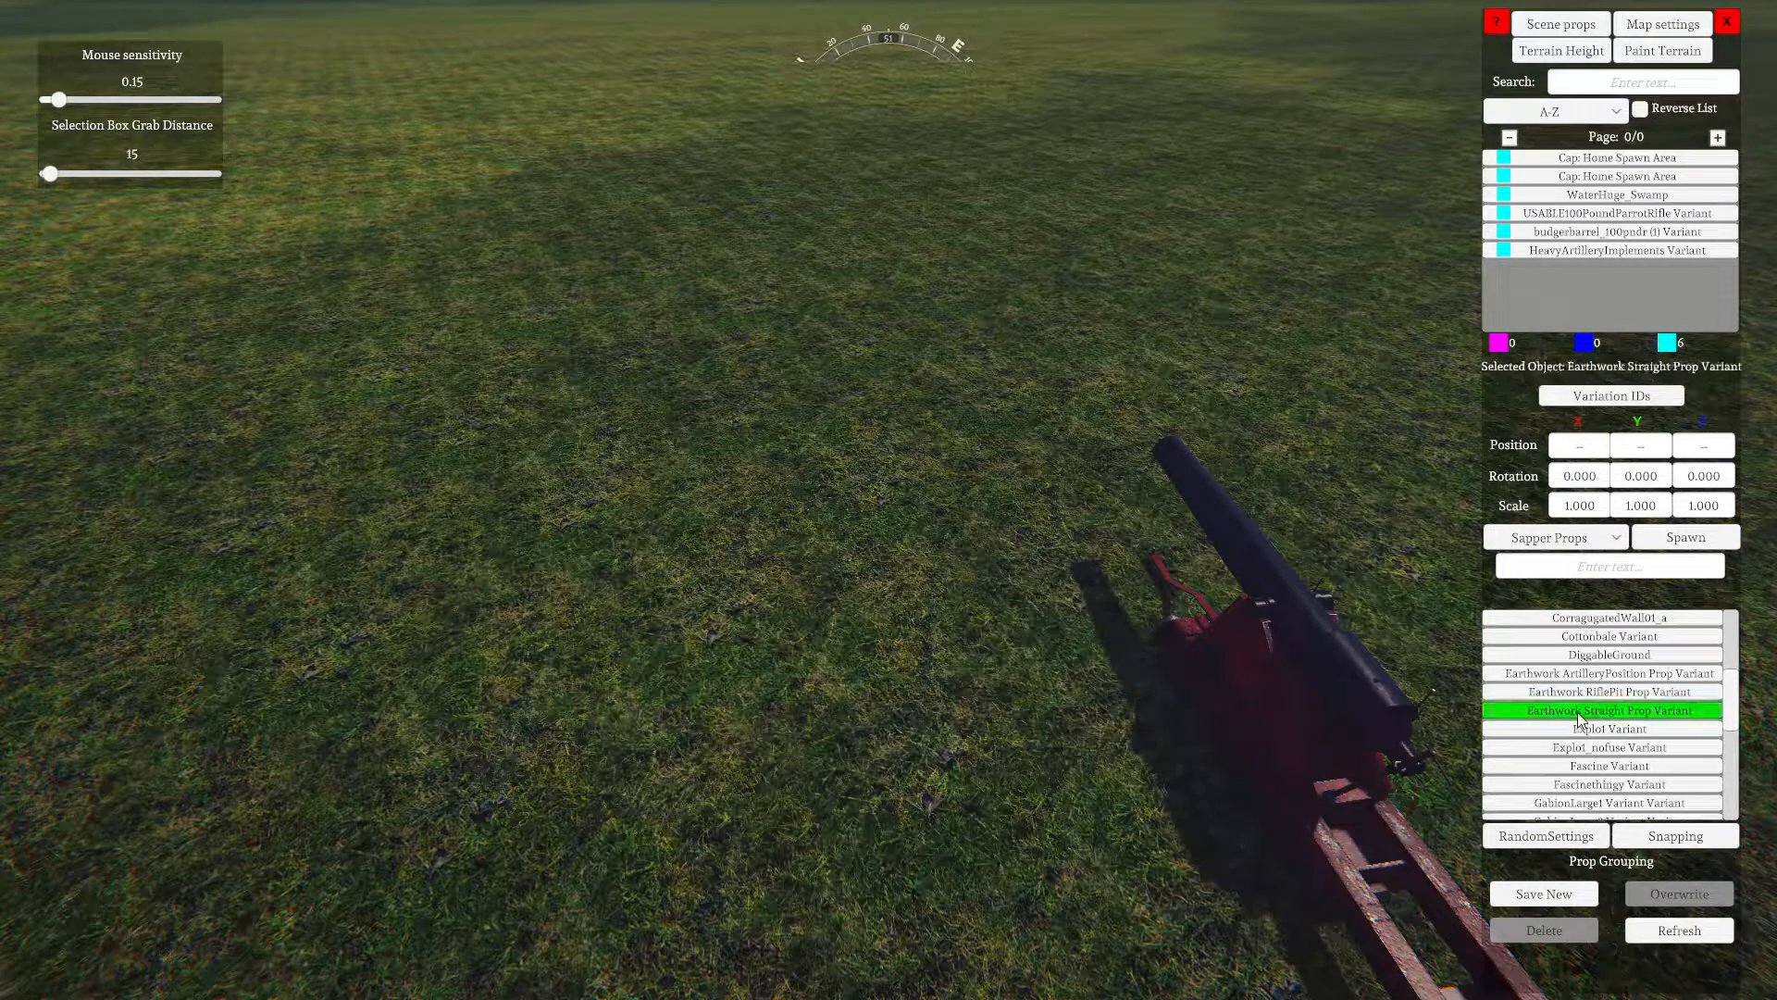
click(815, 501)
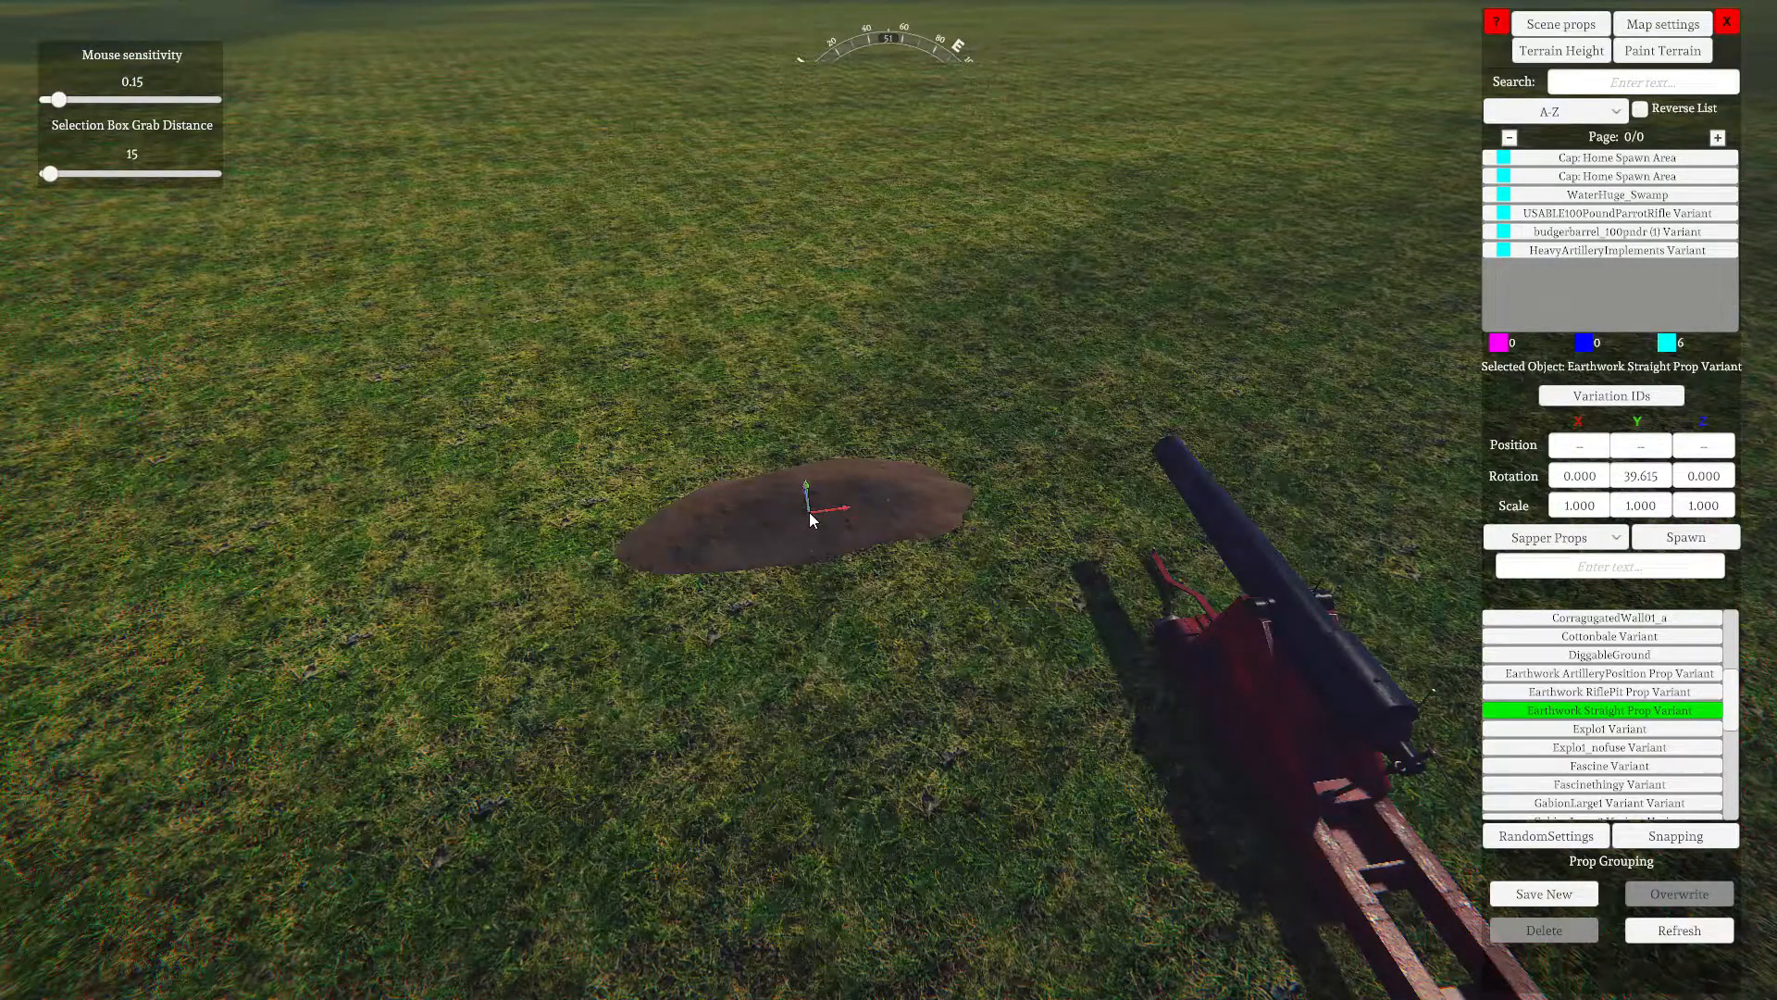
Try smaller and larger sizes for the straight earthwork preview, including scales of 0.543, 0.325 and 2.148
scroll(811, 515, up, 5)
scroll(811, 514, down, 8)
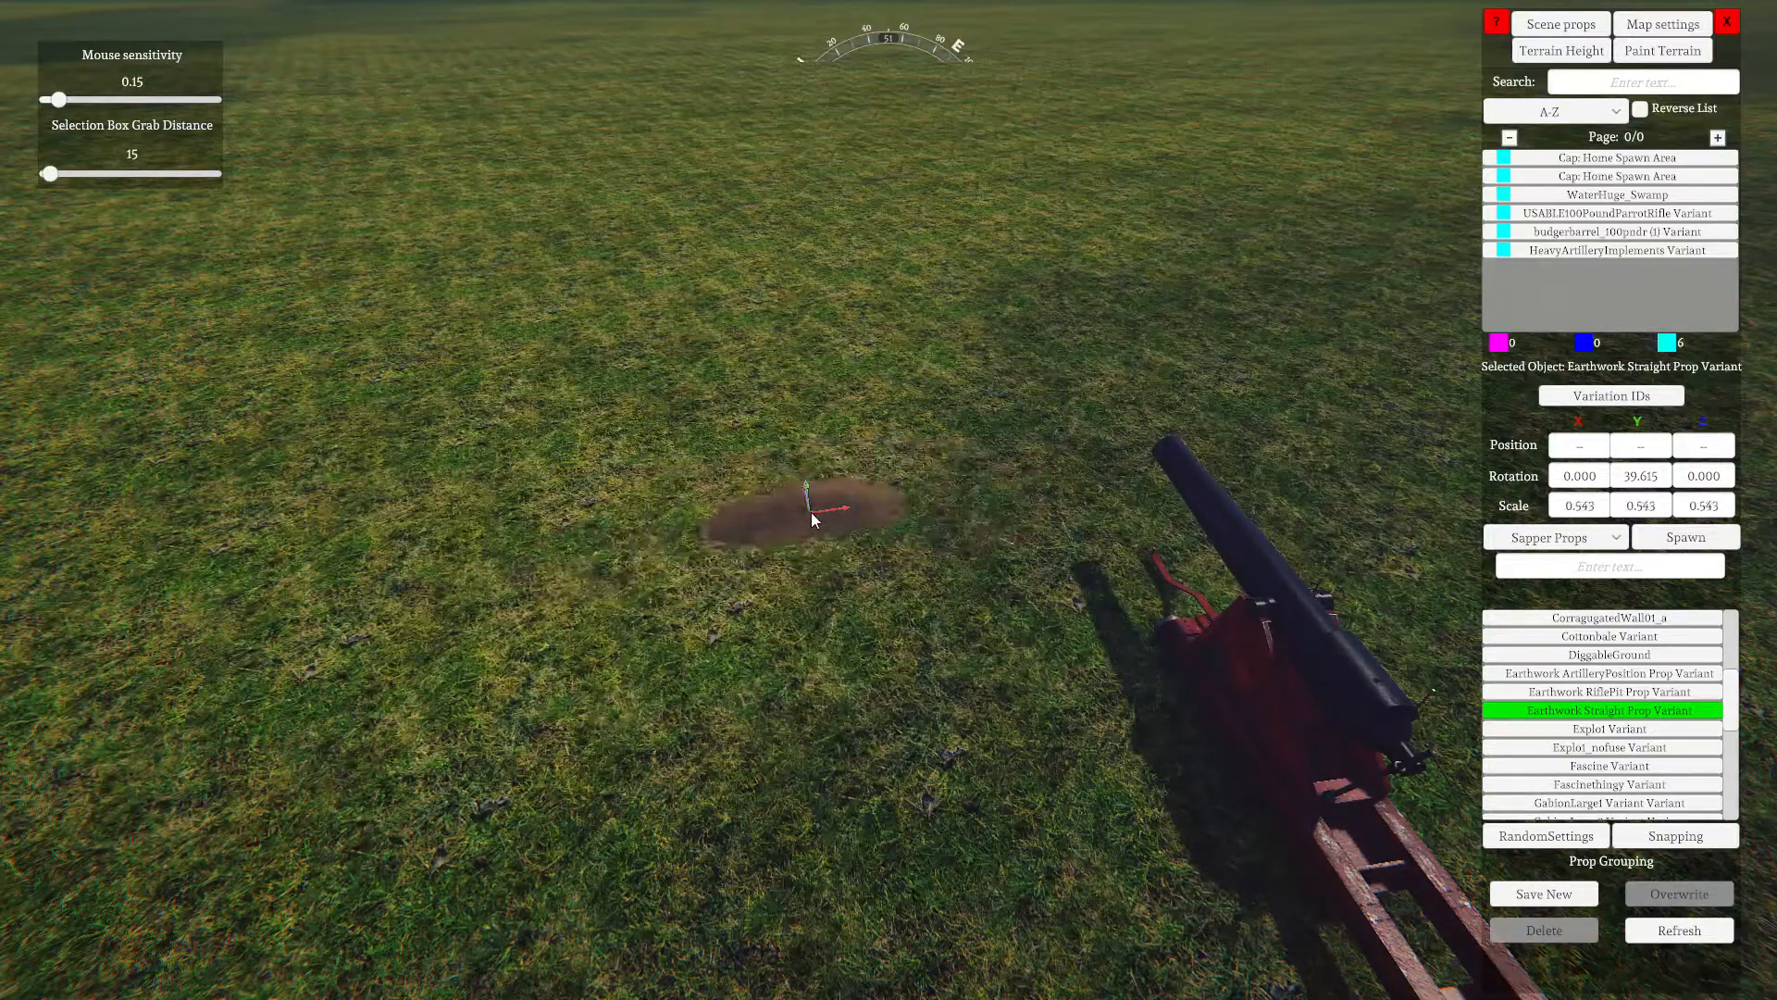
scroll(811, 512, up, 6)
scroll(811, 513, down, 9)
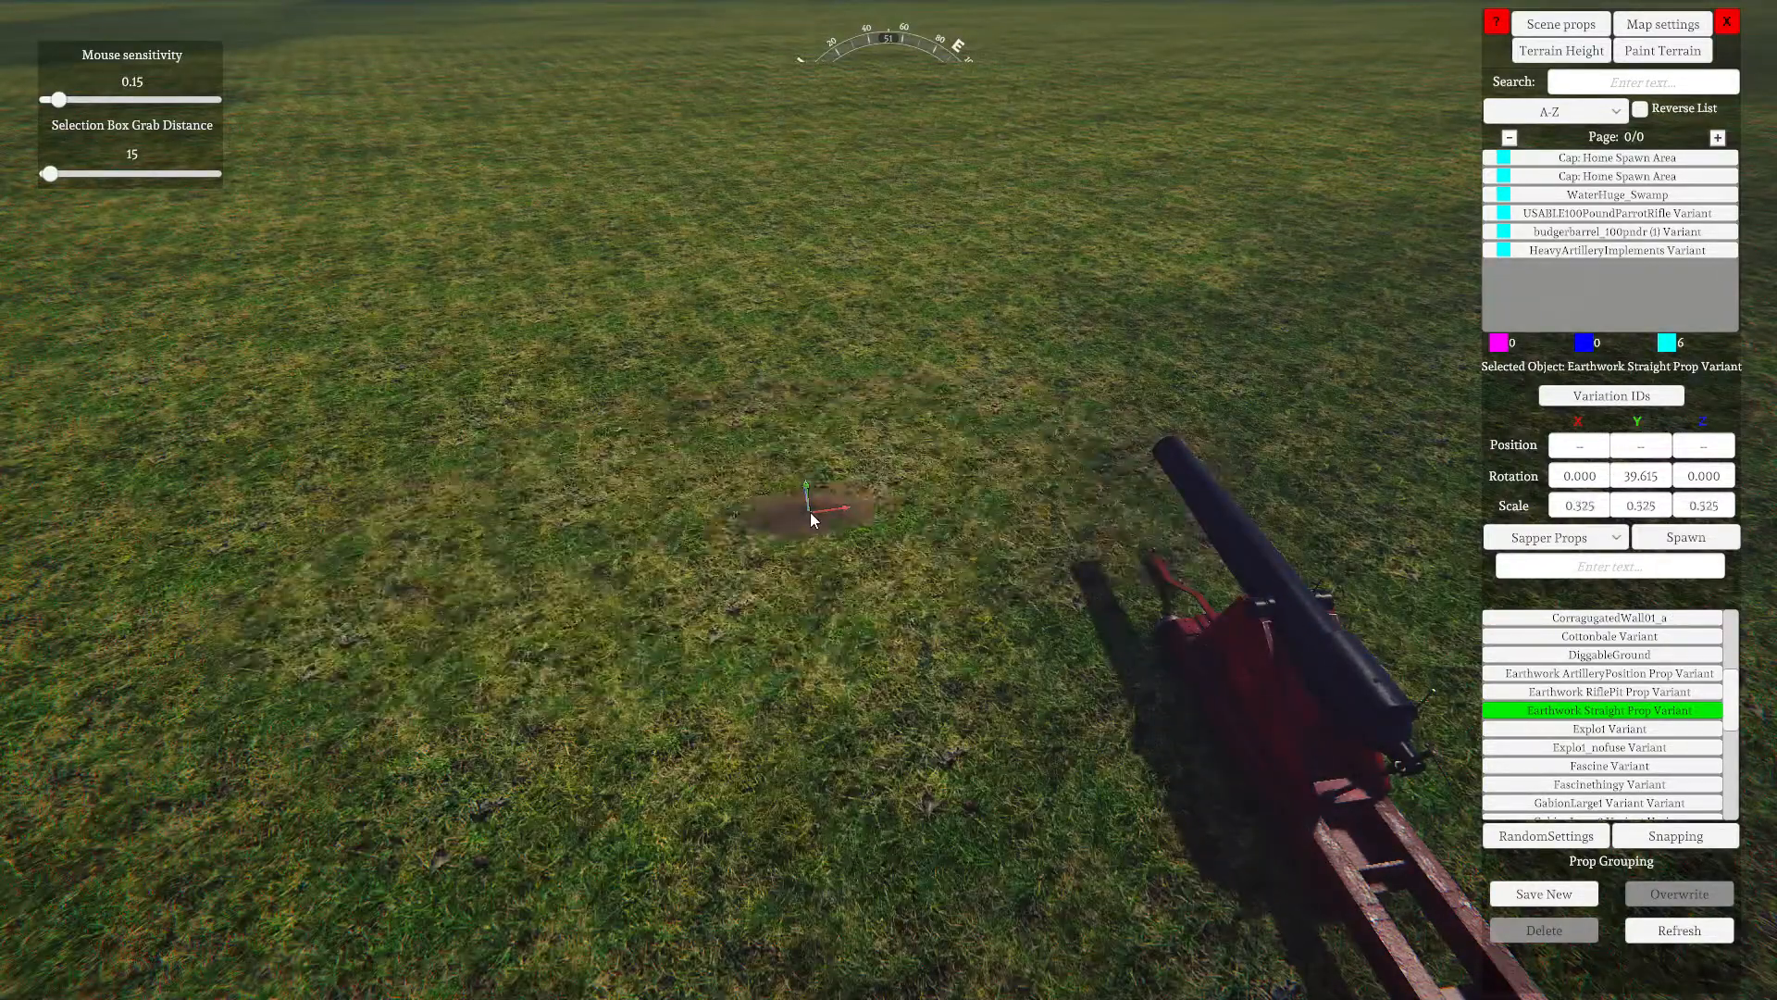
scroll(810, 514, up, 15)
scroll(814, 513, down, 7)
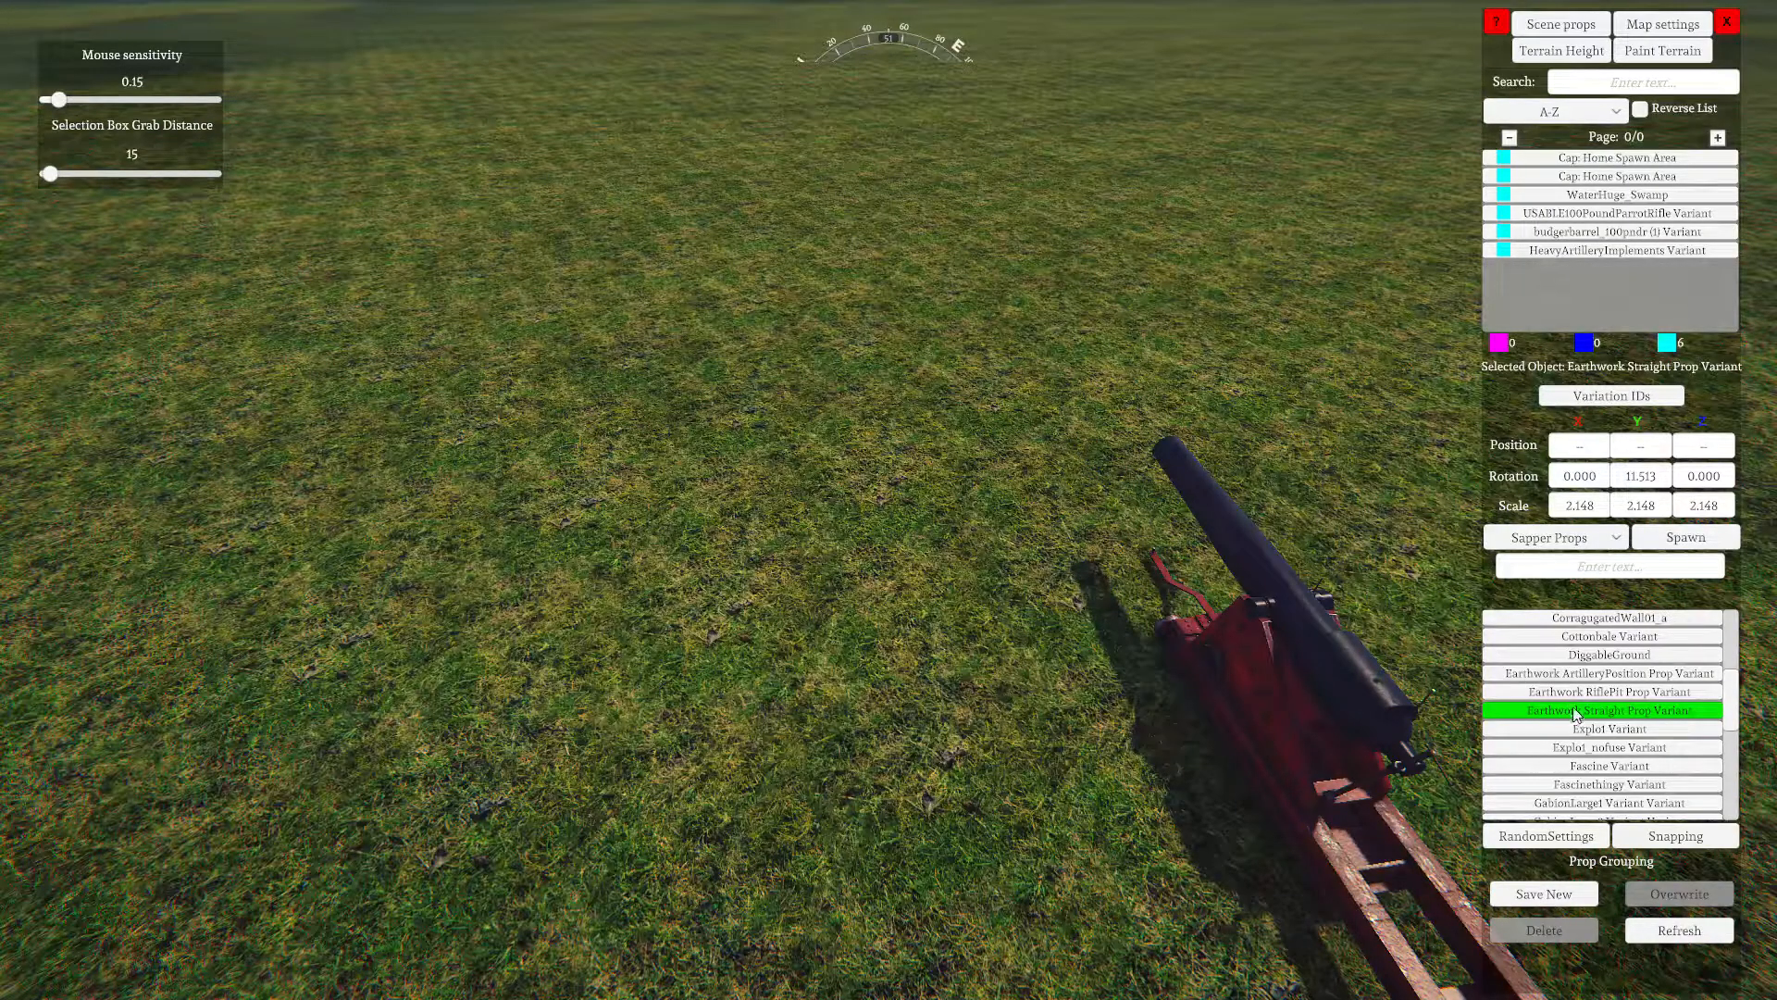
Place the Earthwork ArtilleryPosition Prop Variant around the cannon's muzzle at a scale of 1.983
click(1612, 674)
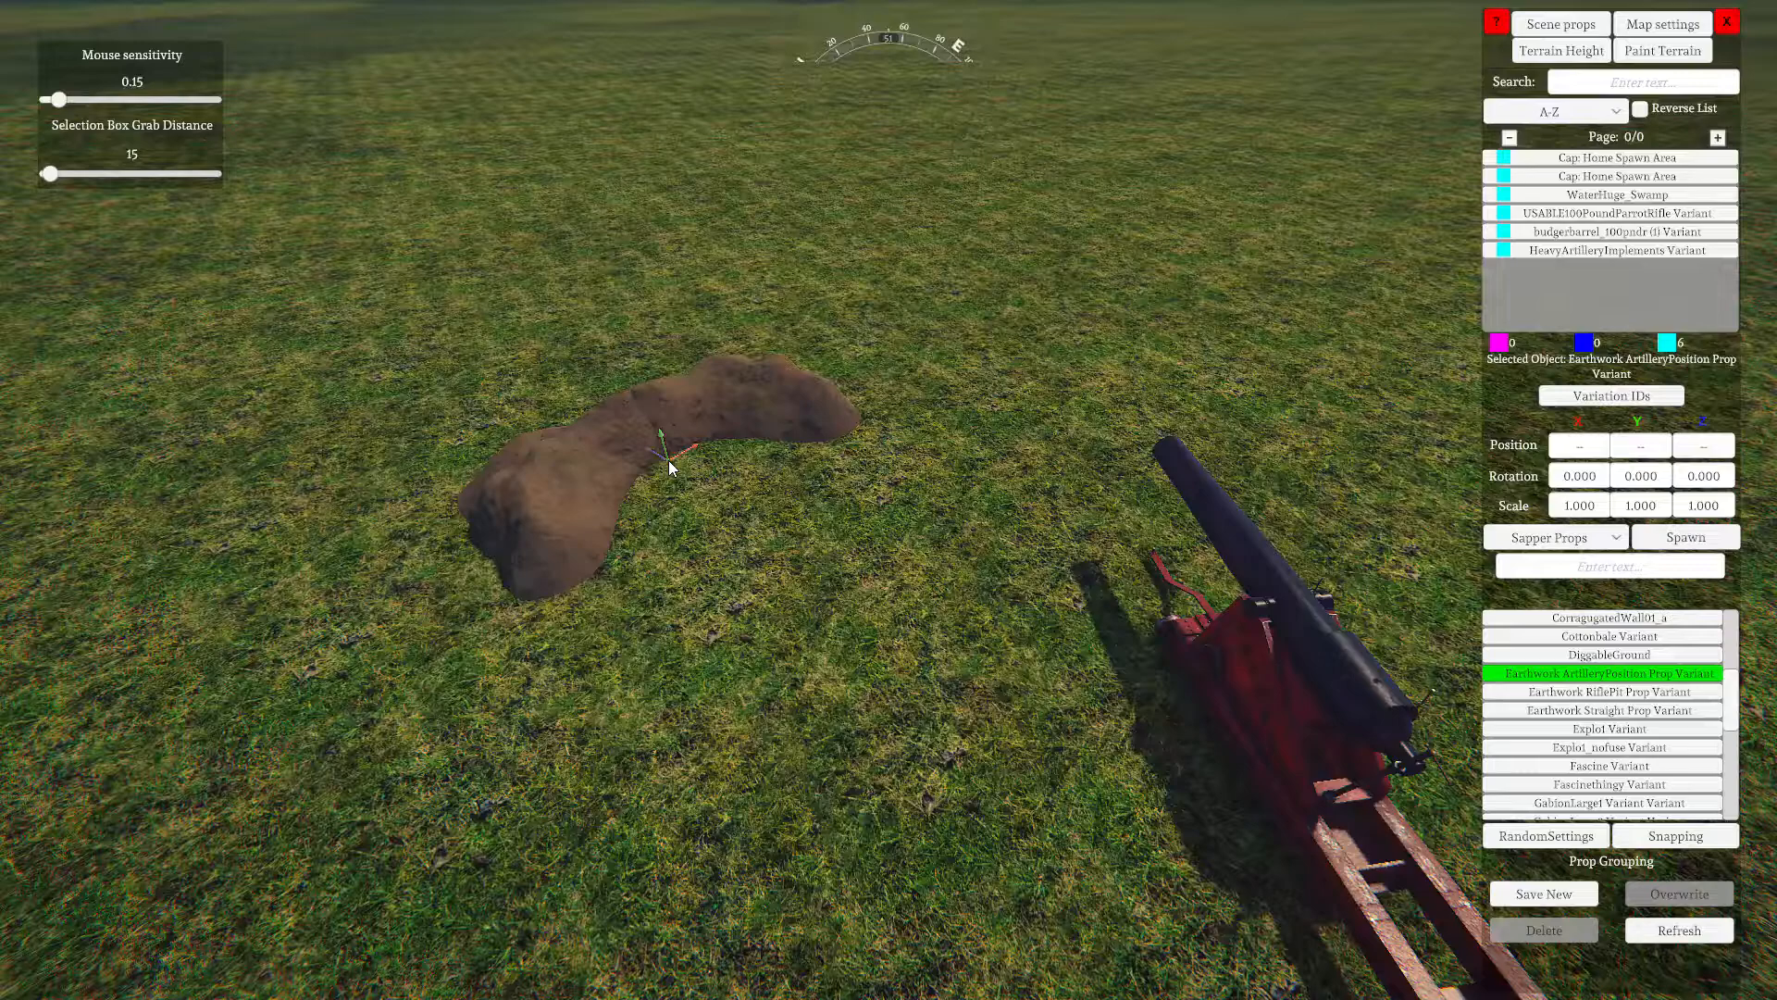
scroll(691, 457, up, 10)
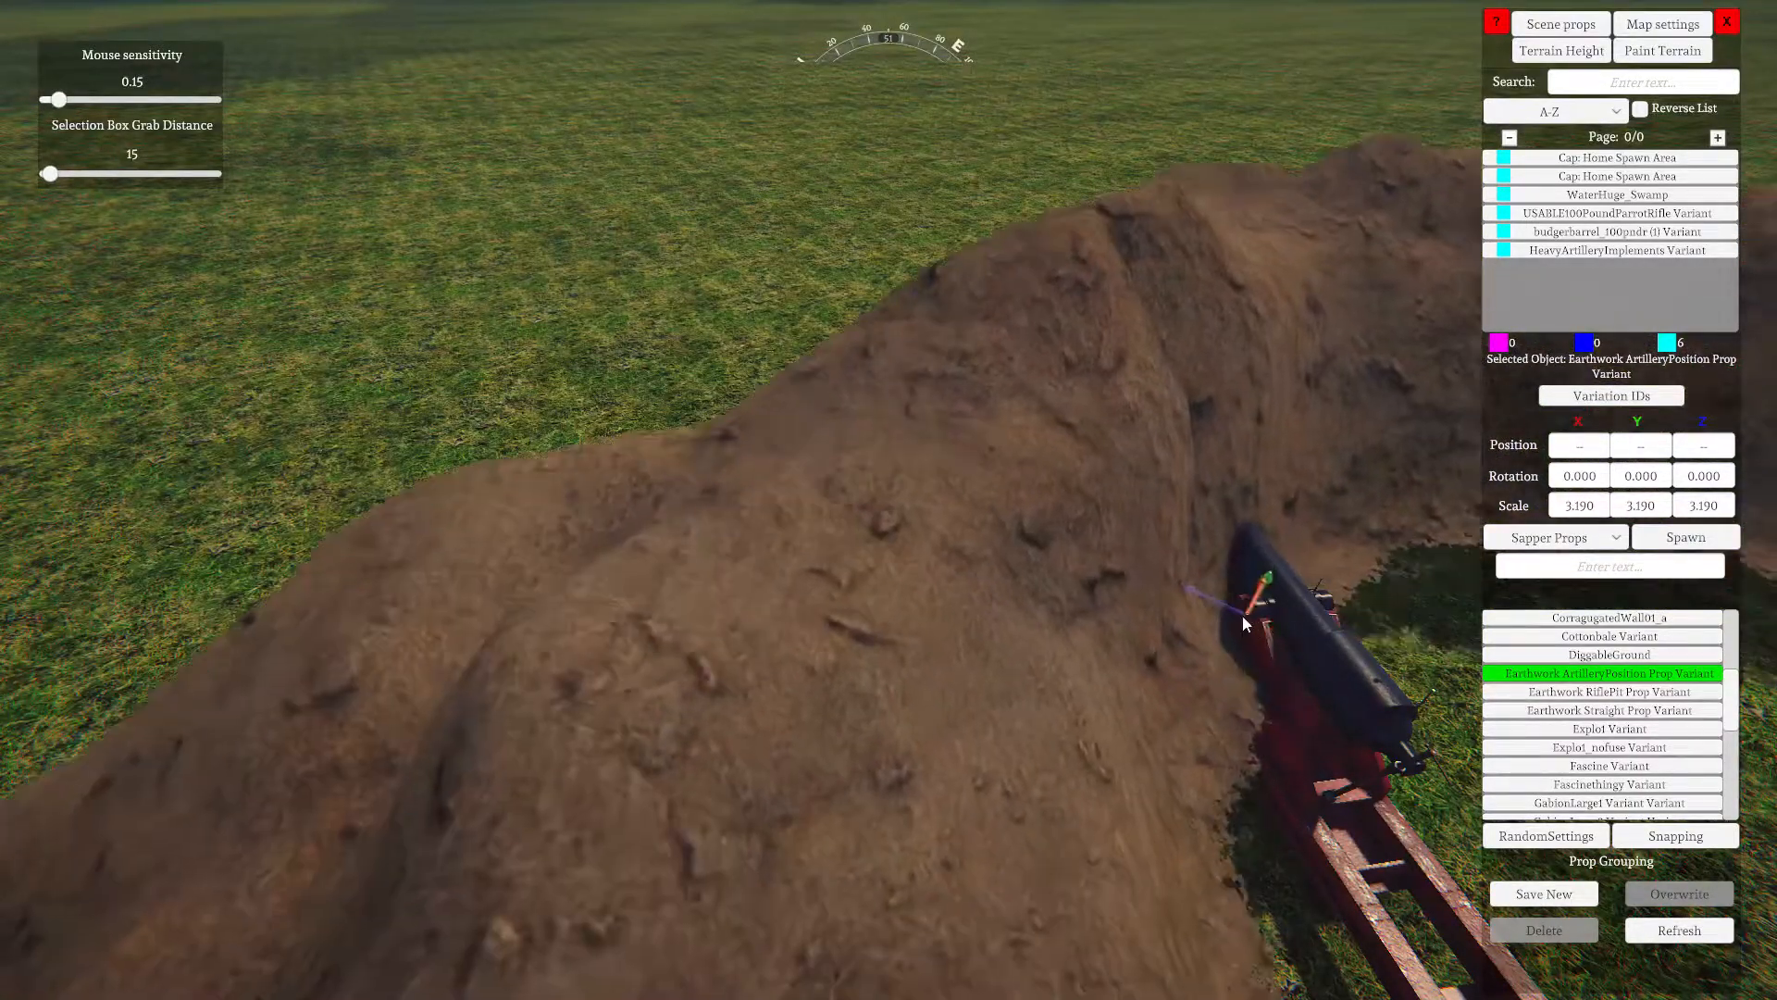
scroll(1137, 603, down, 1)
scroll(1137, 604, down, 5)
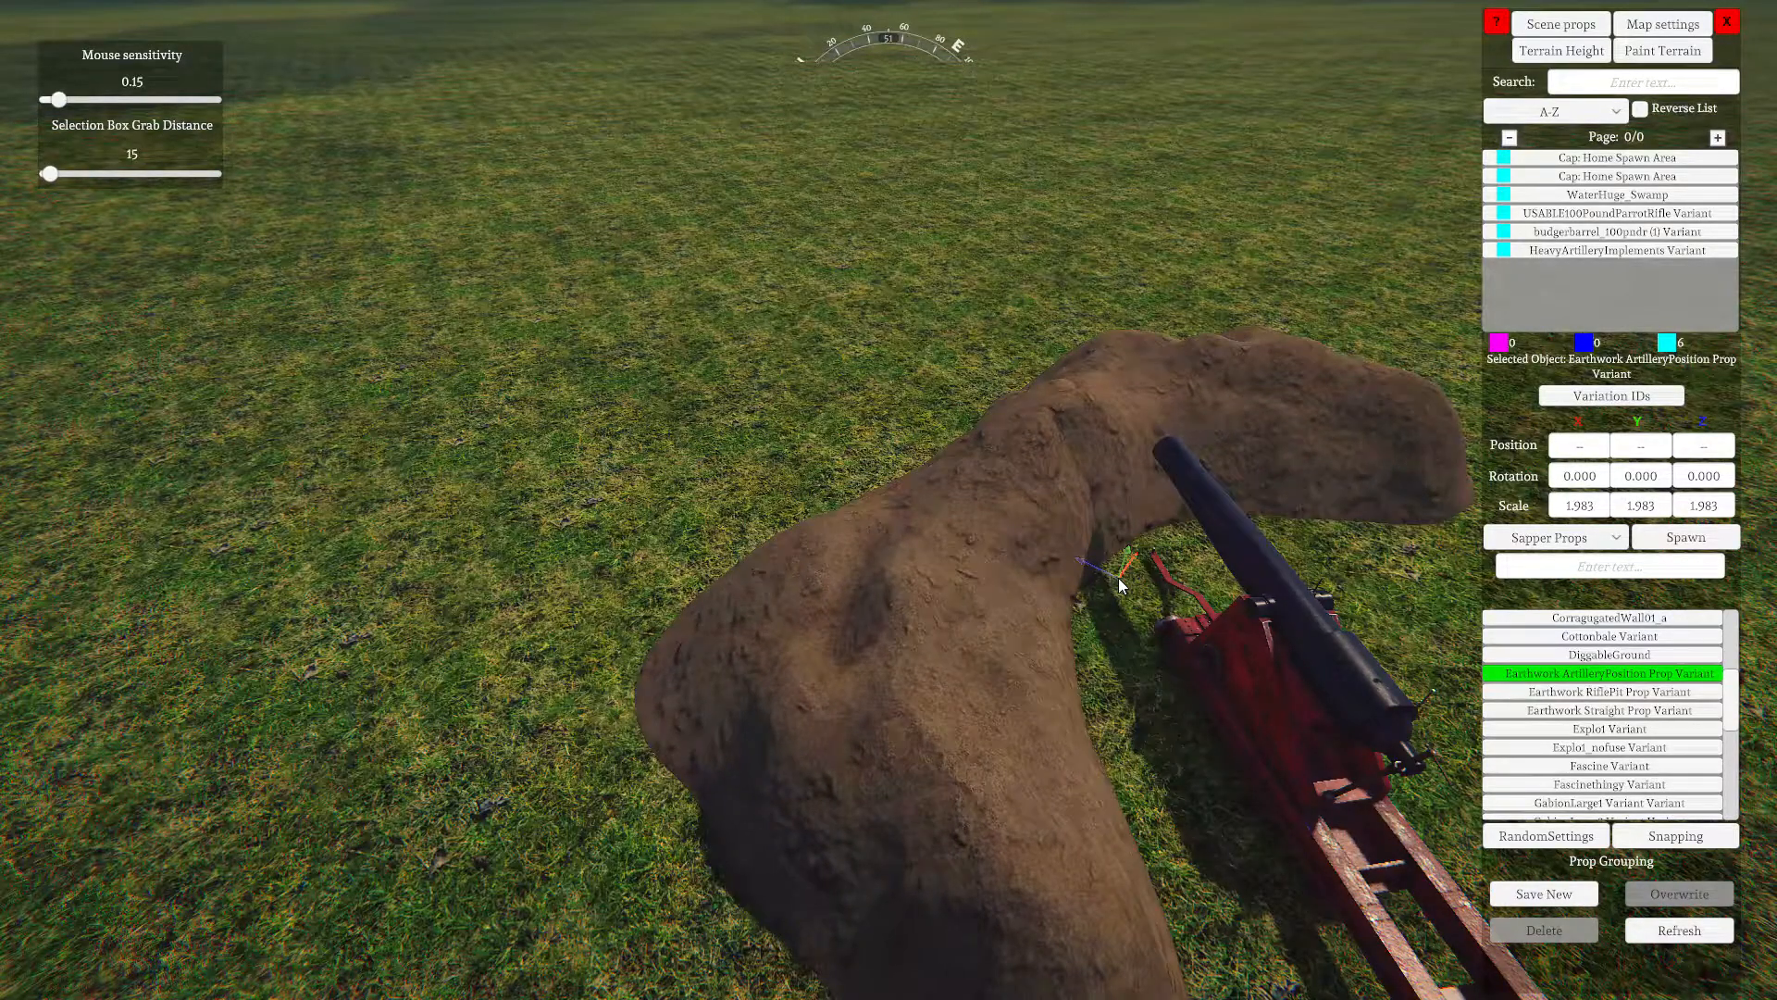
click(1119, 585)
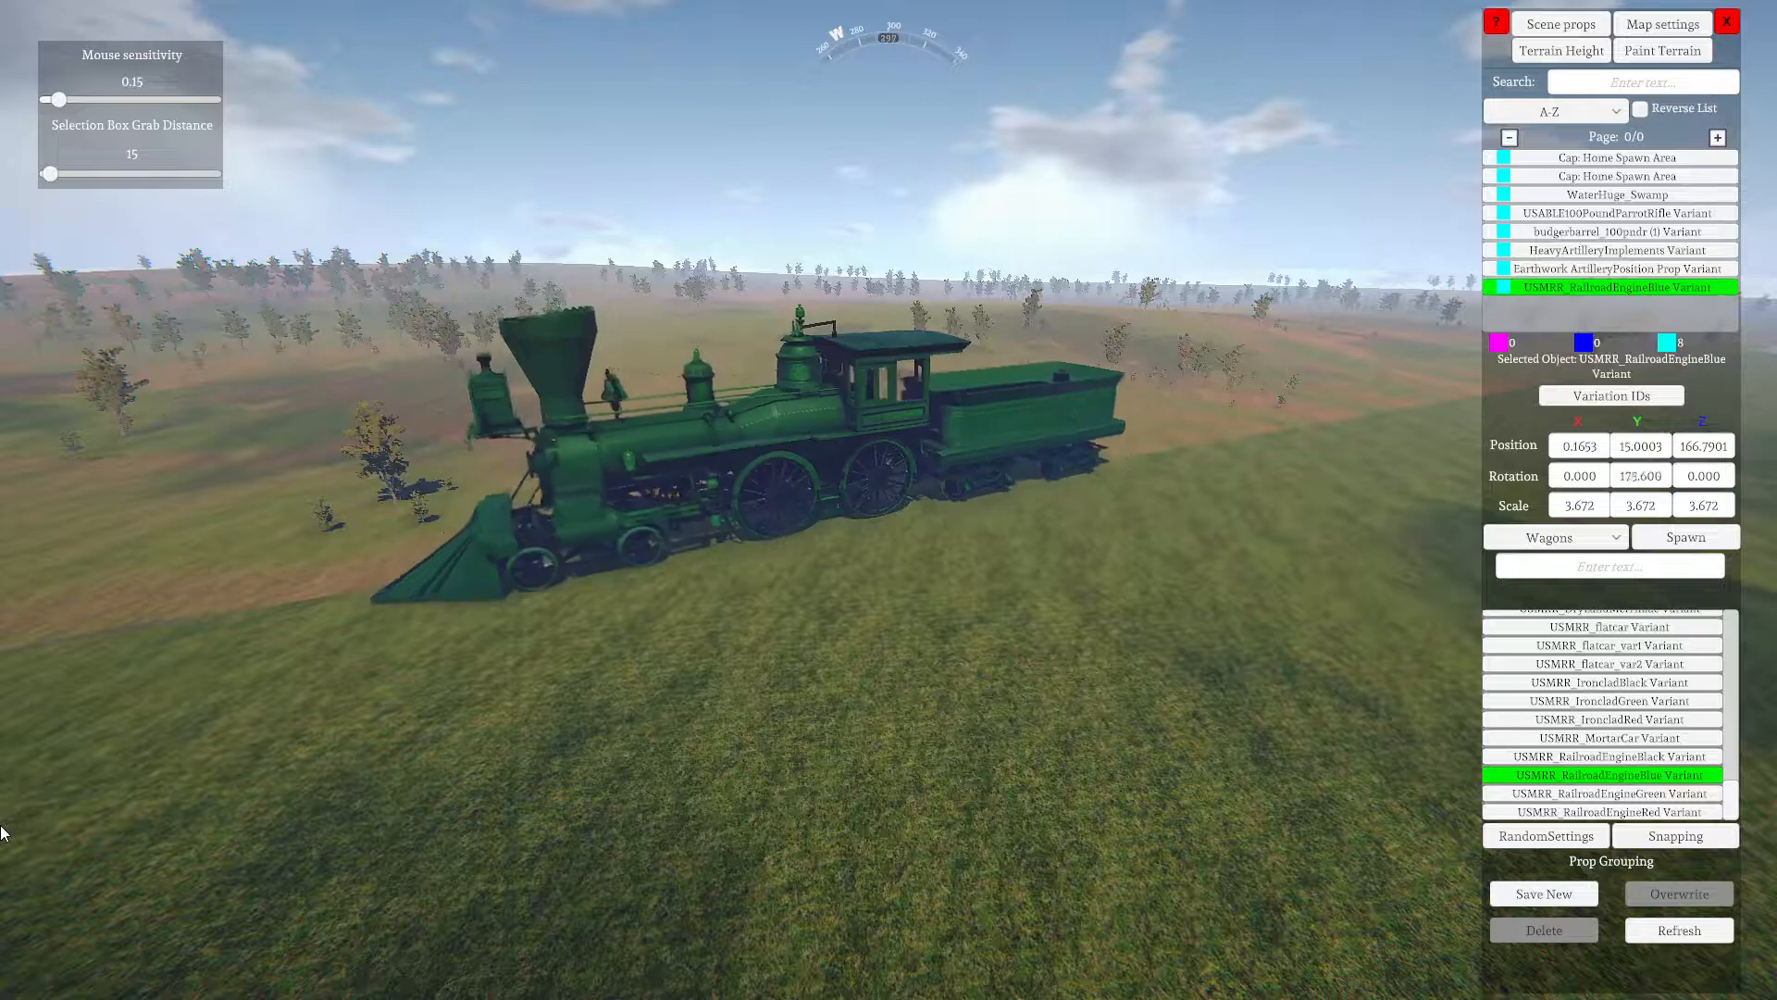
Inspect the placed USMRR_RailroadEngineBlue Variant from closer up and delete it from the field
drag(9, 833, 1, 834)
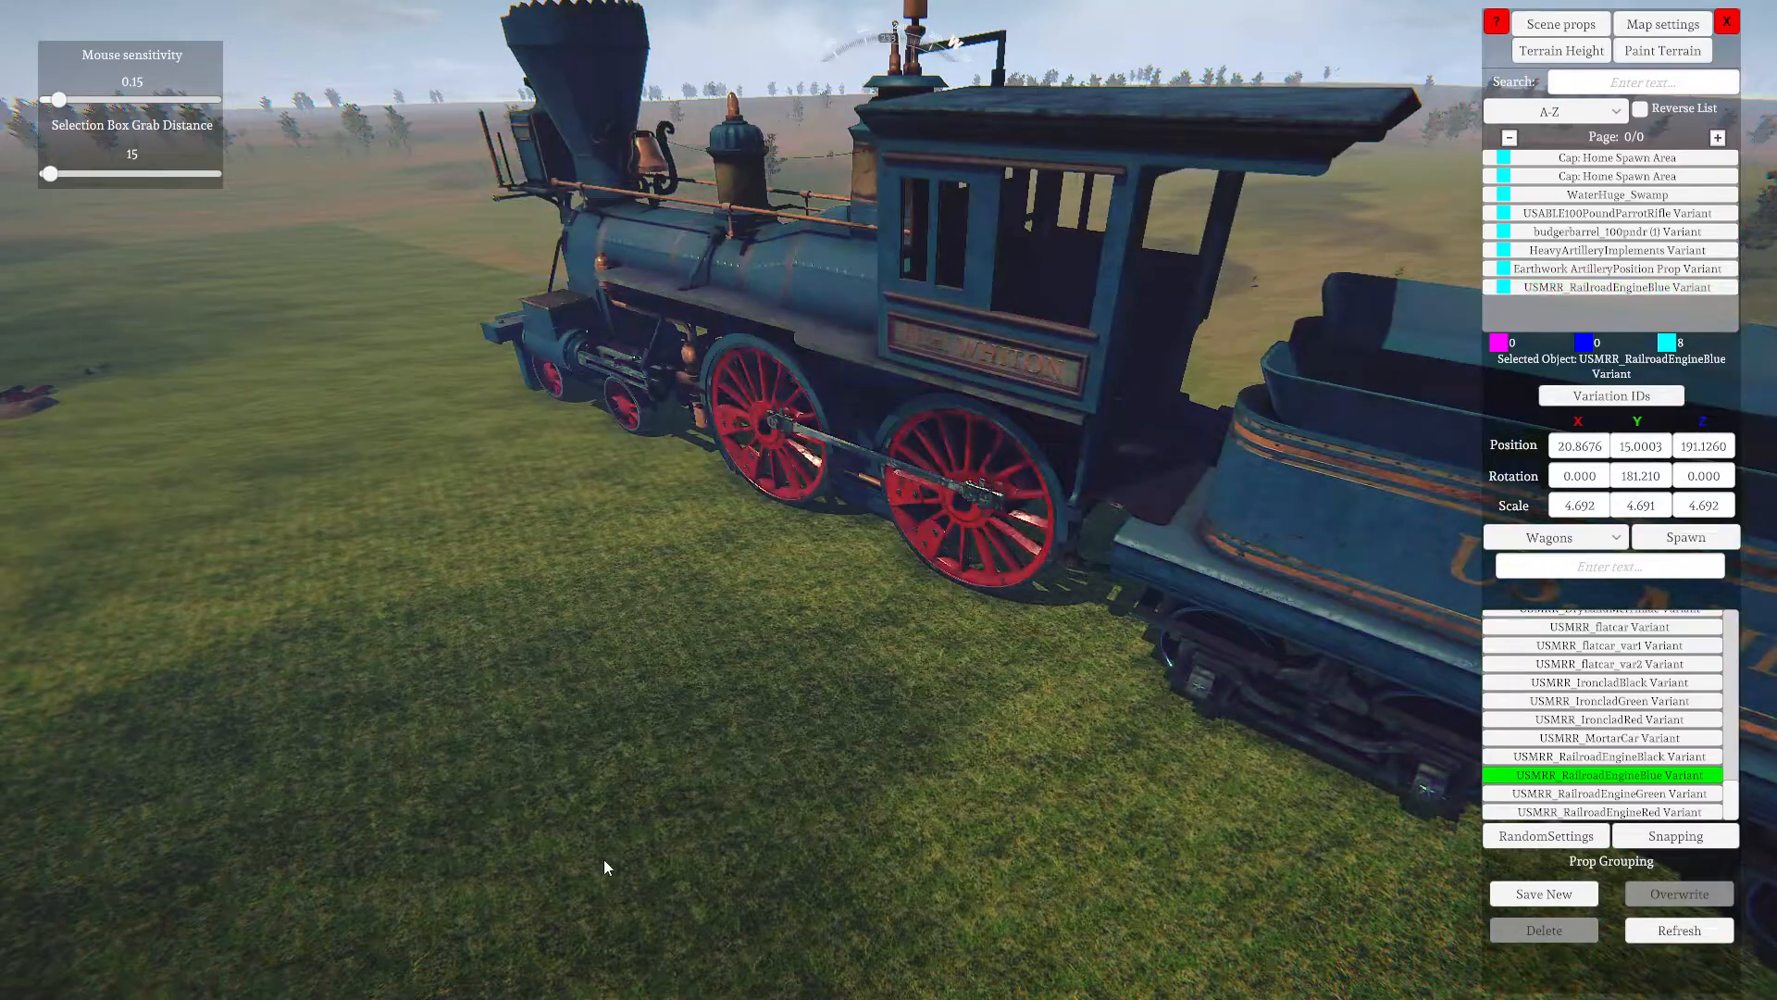
right_drag(604, 859, 1592, 808)
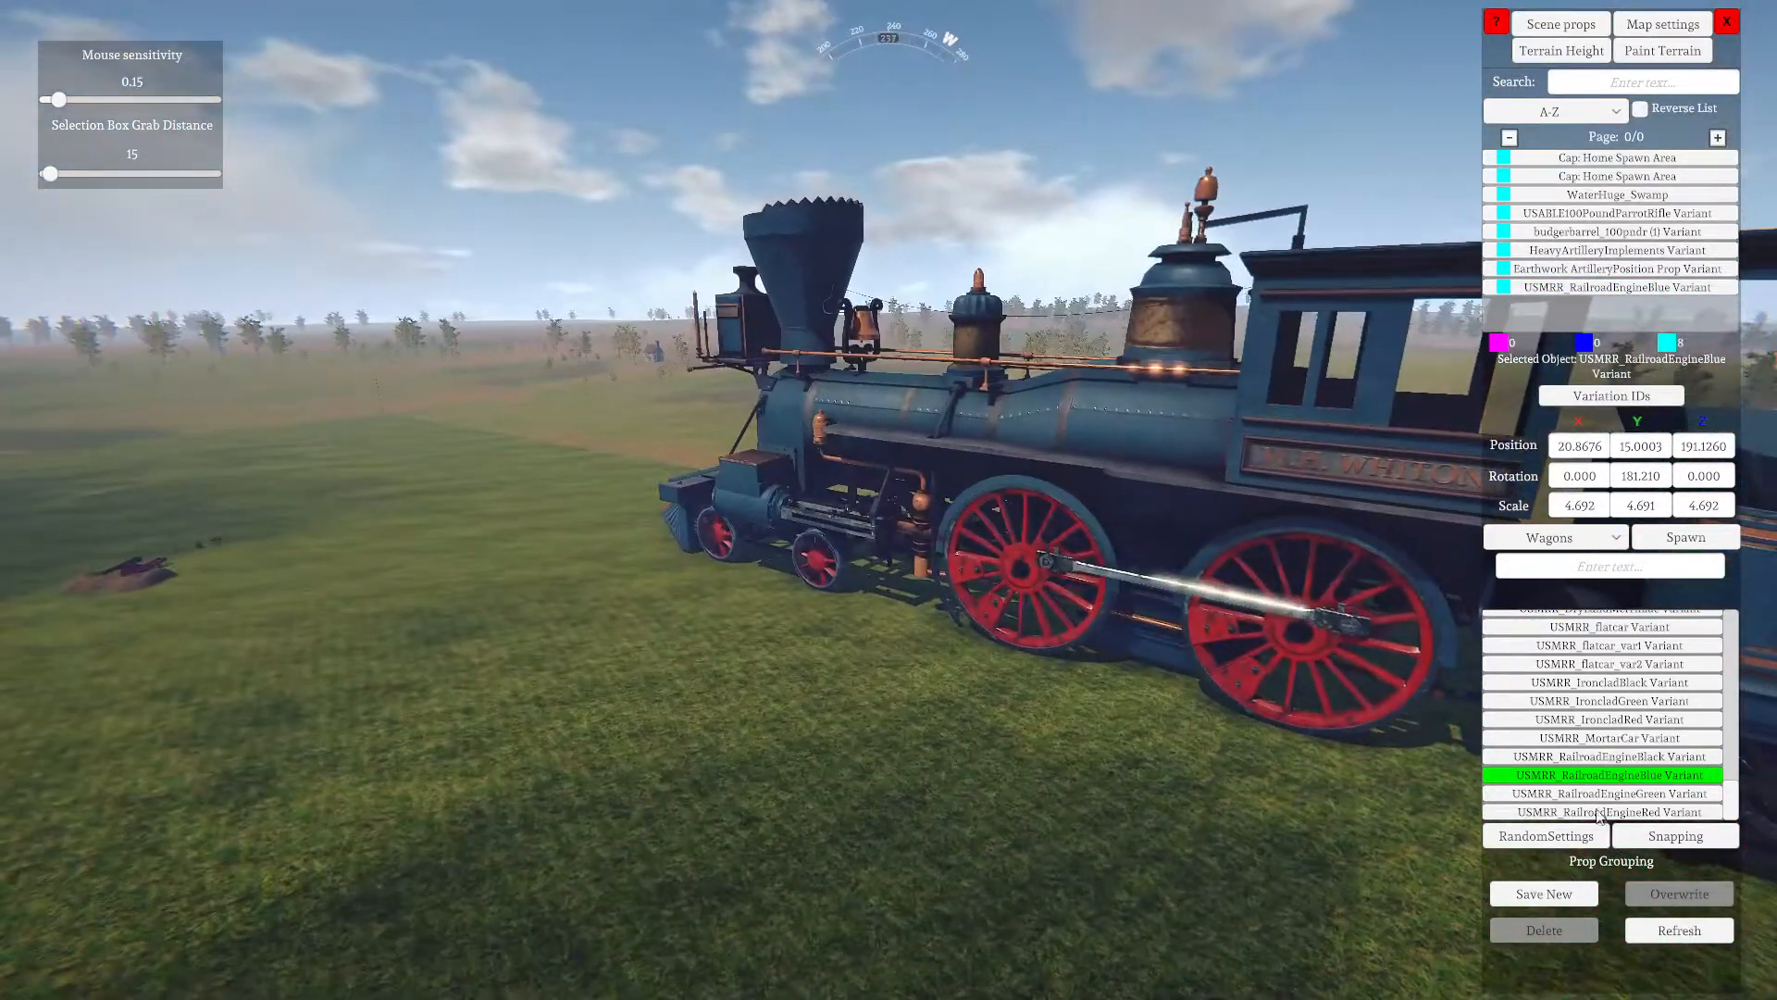
click(1276, 563)
key(Delete)
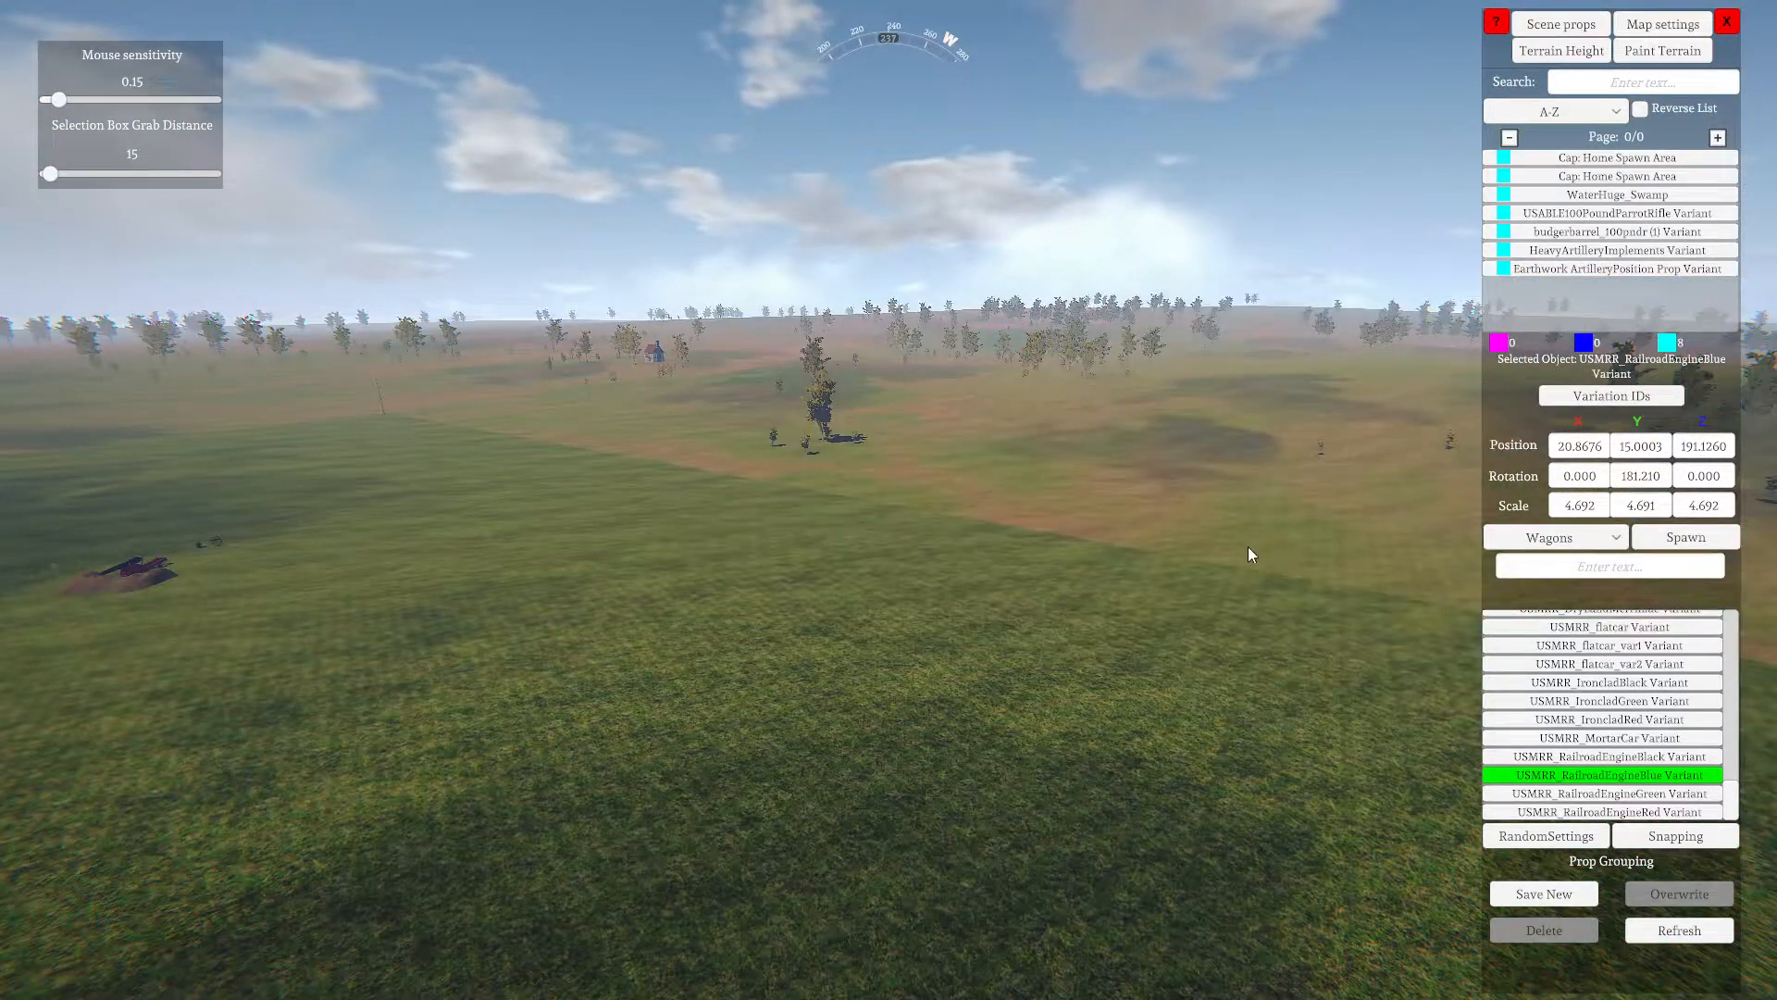
List the props in the Flora category
right_drag(1230, 550, 518, 601)
click(1564, 538)
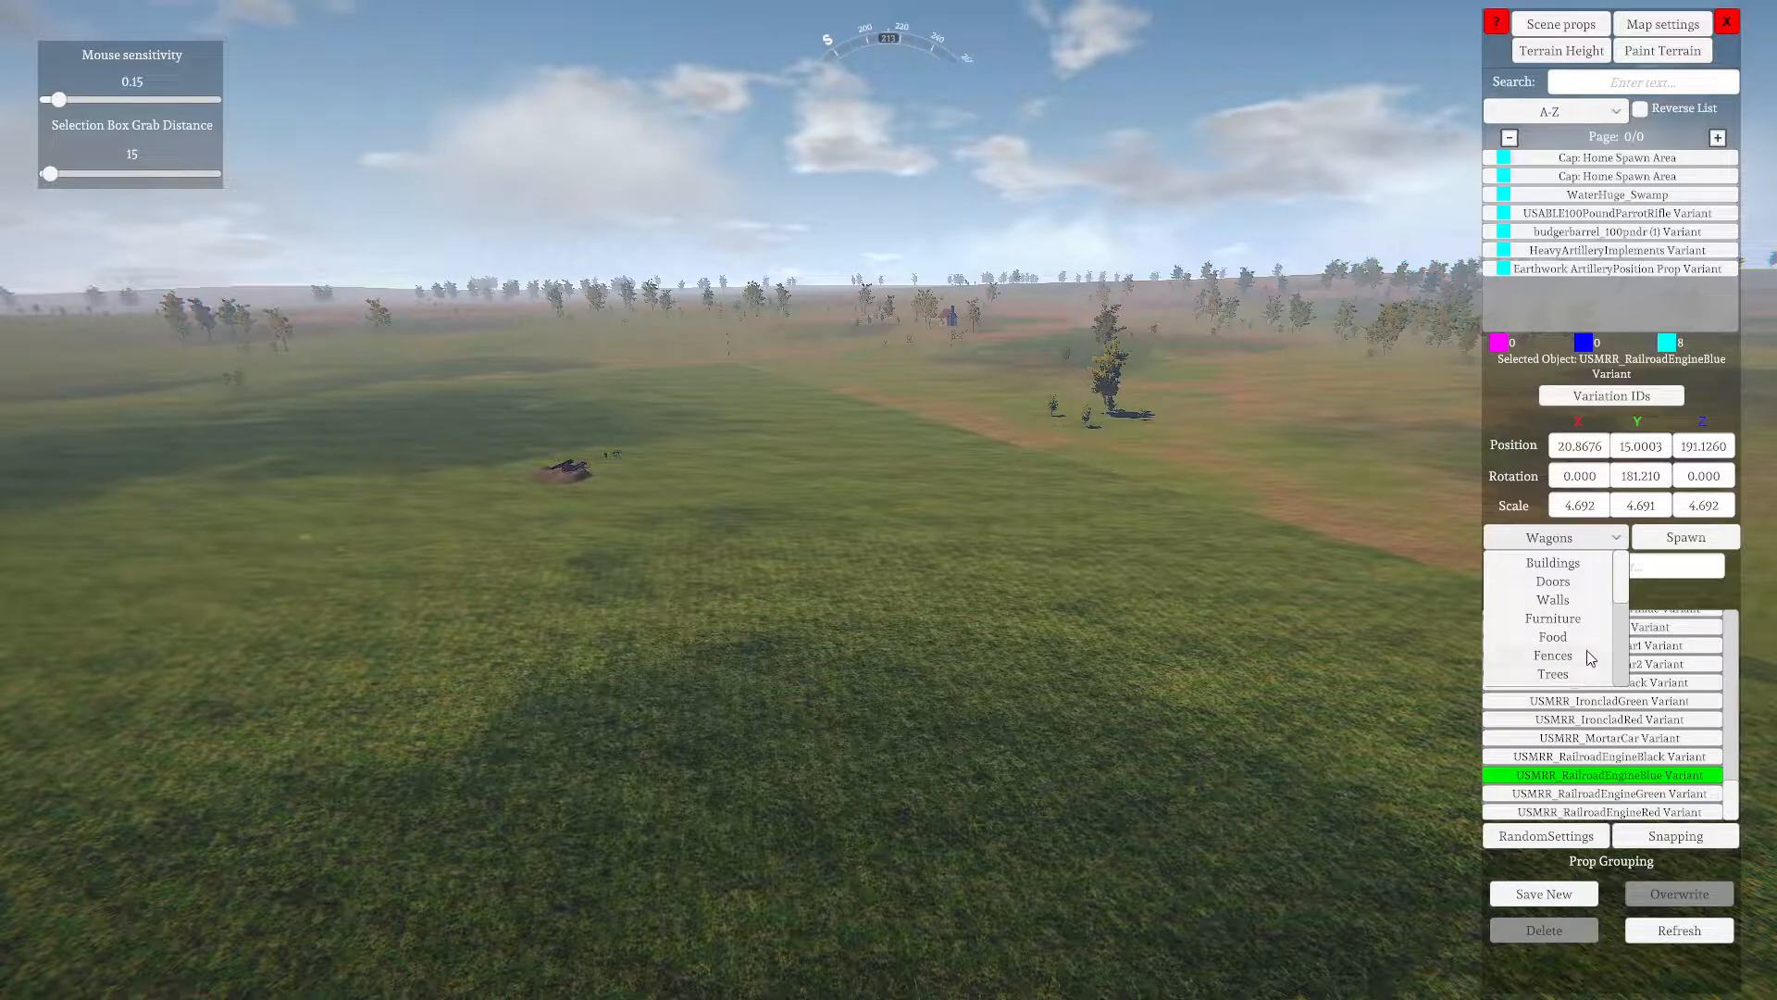
scroll(1585, 637, down, 3)
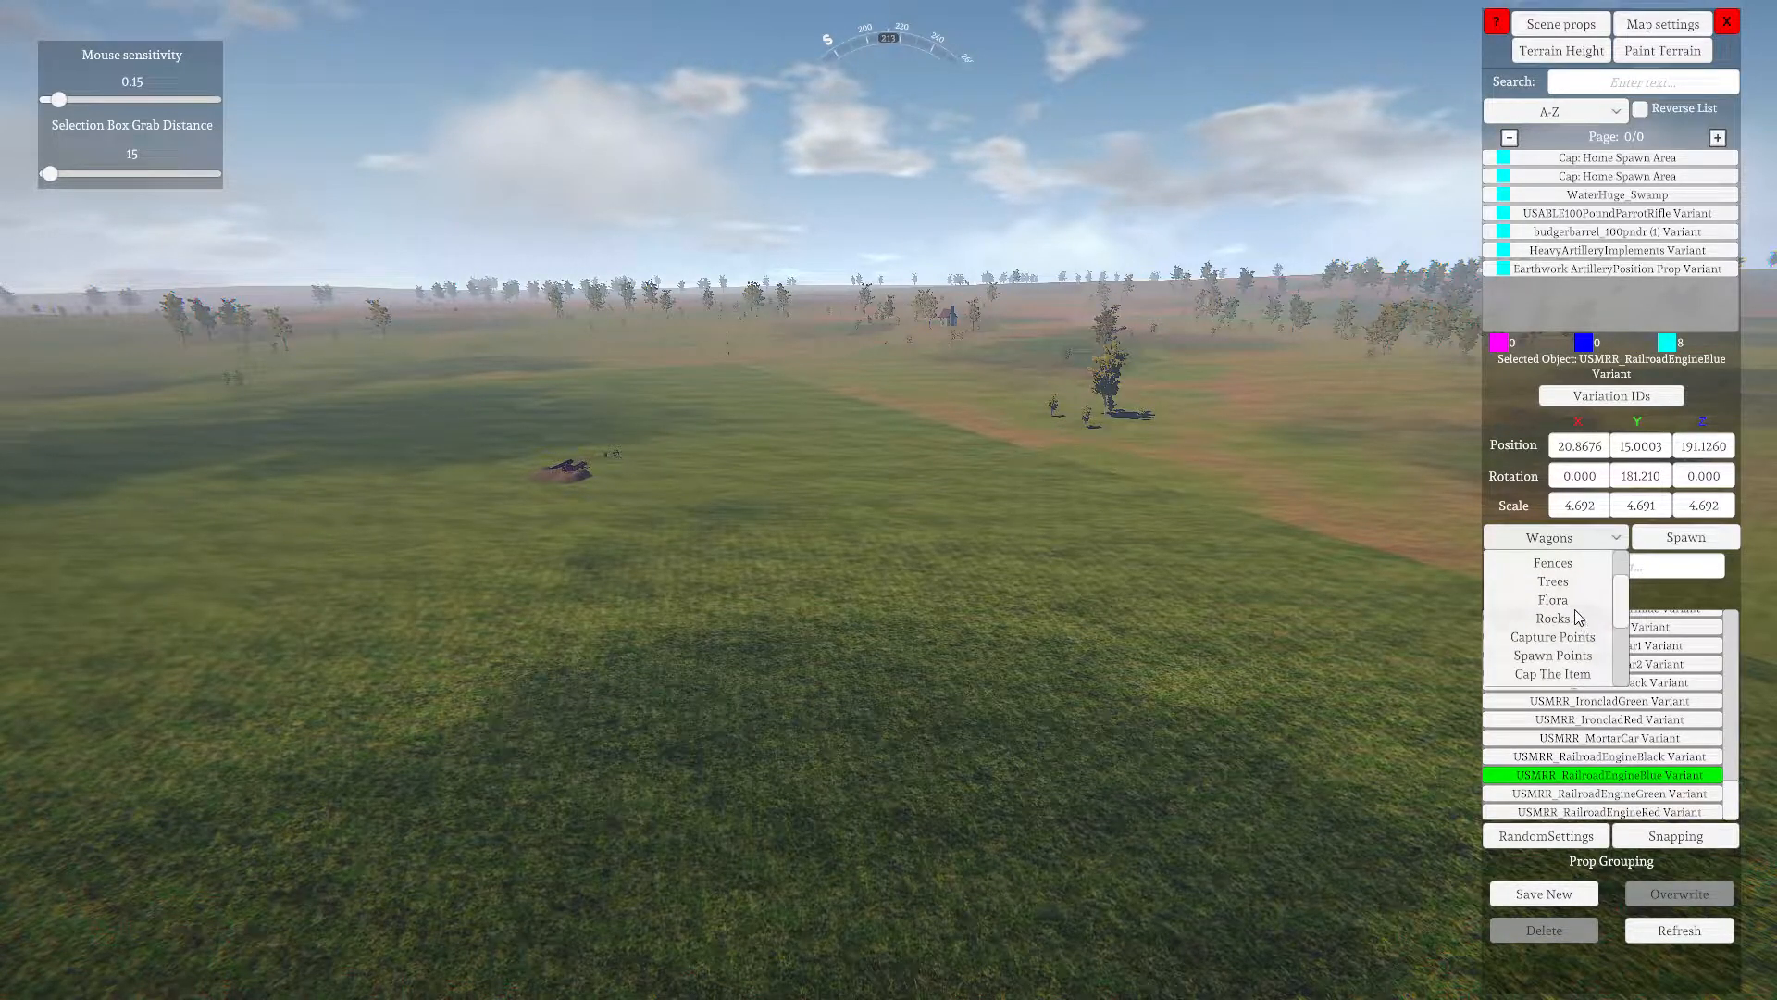
click(1564, 601)
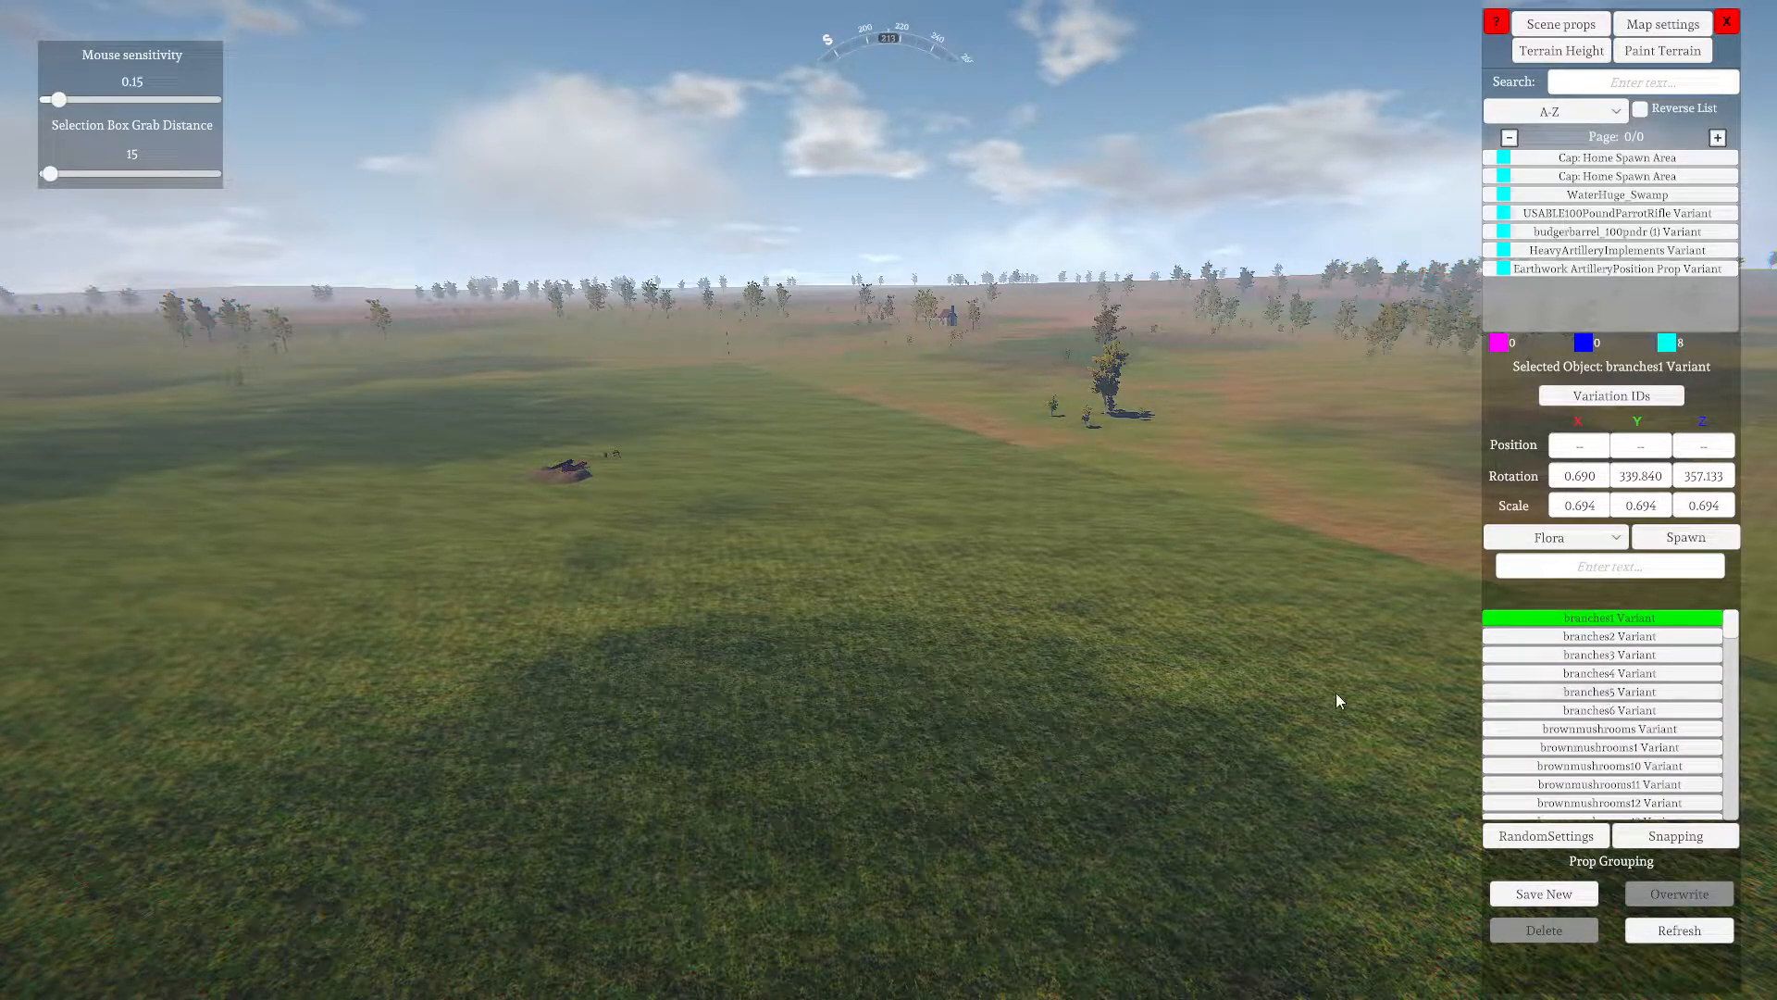
Place the ChinnHouse_var12 Variant from the Buildings category on the open grass away from the cannon
right_drag(1363, 689, 2, 490)
key(w)
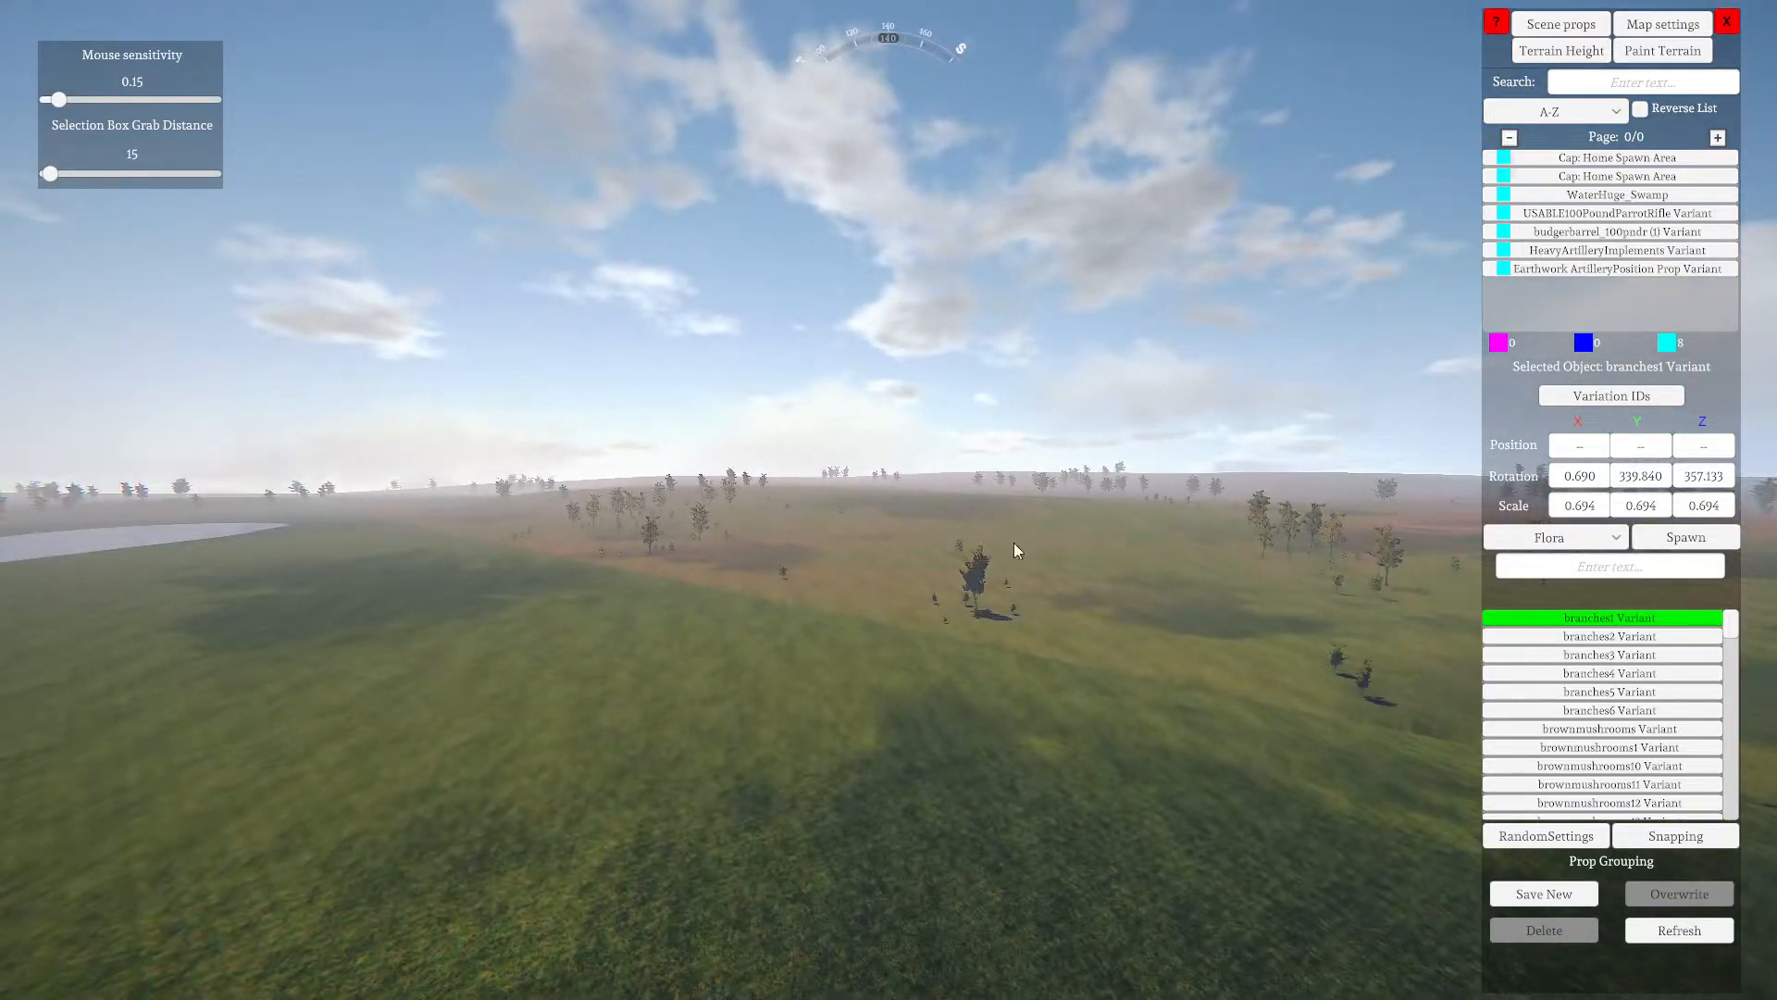
click(1603, 538)
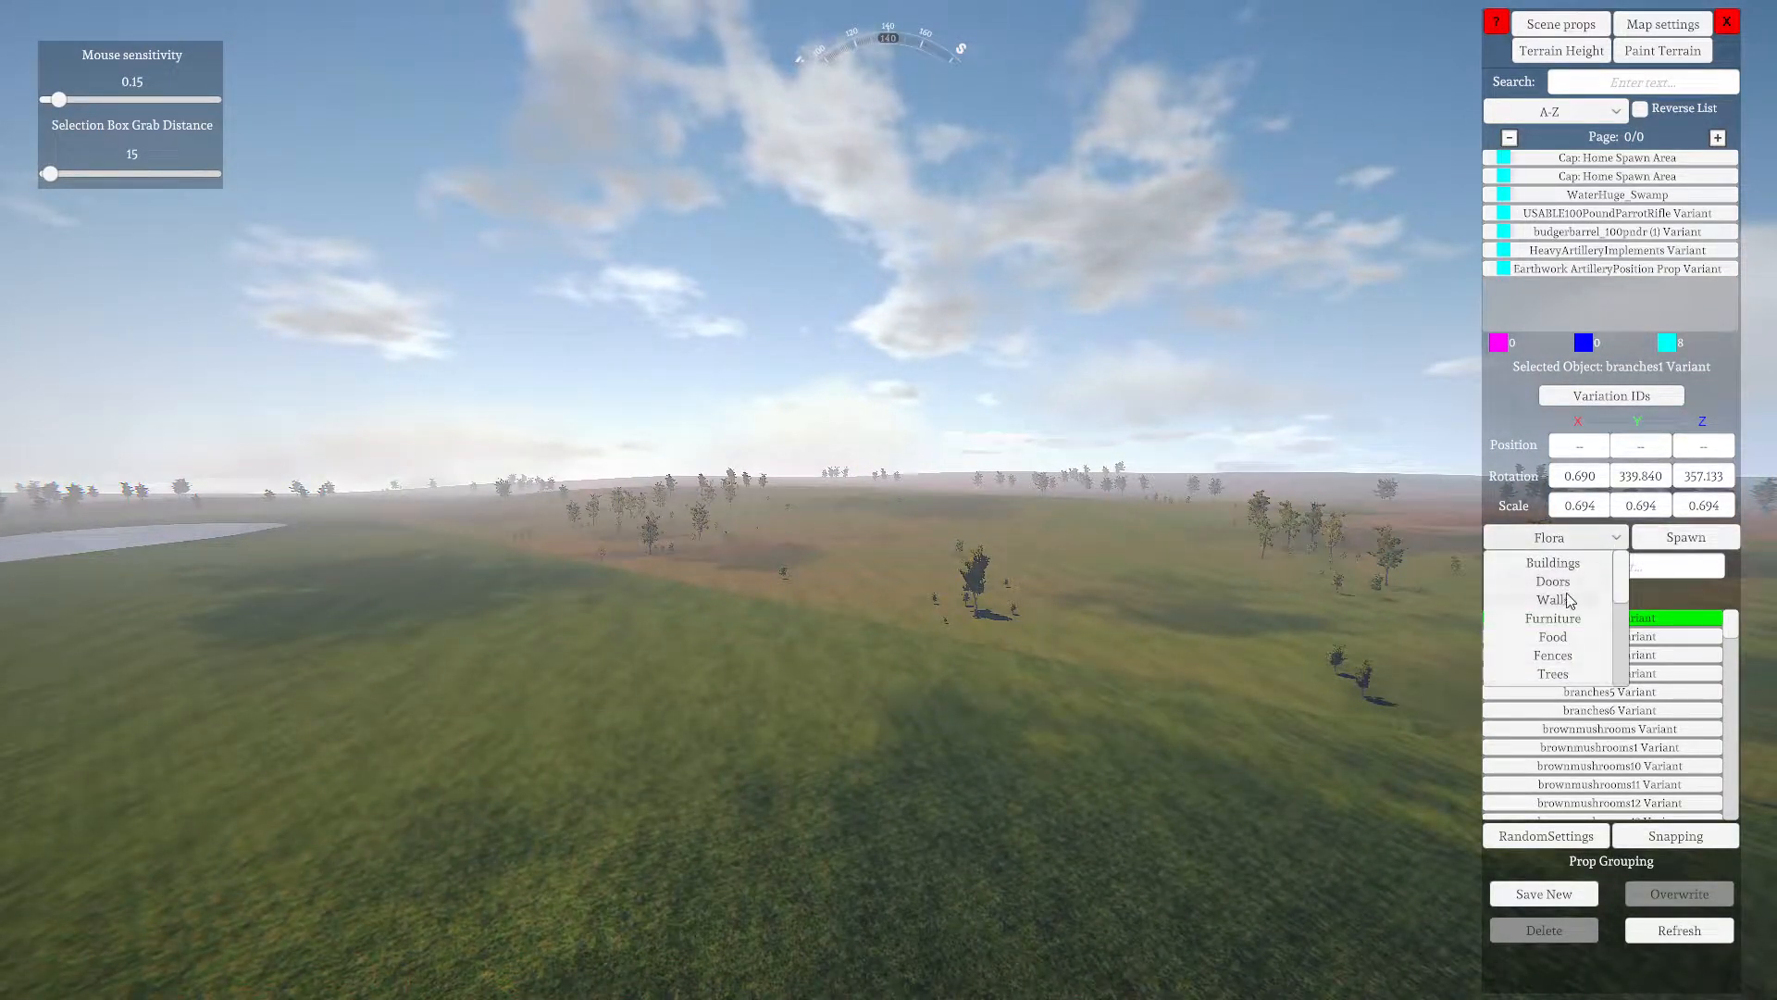
click(1550, 563)
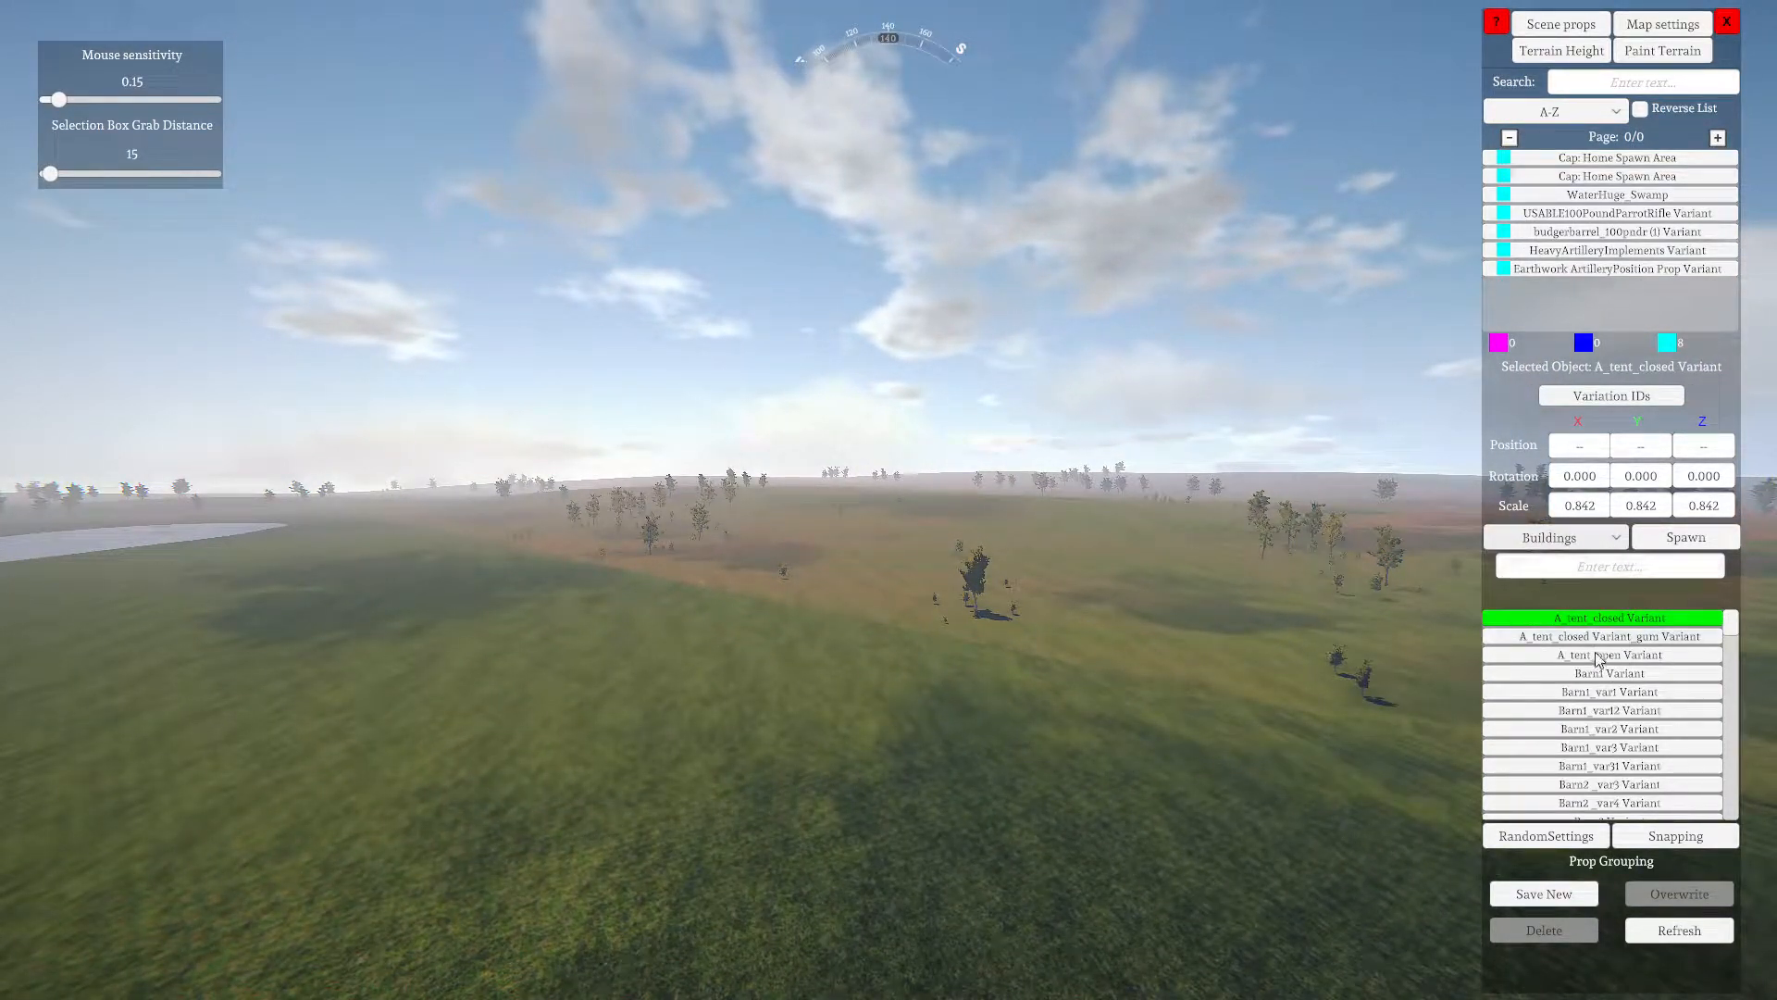
scroll(1582, 746, down, 10)
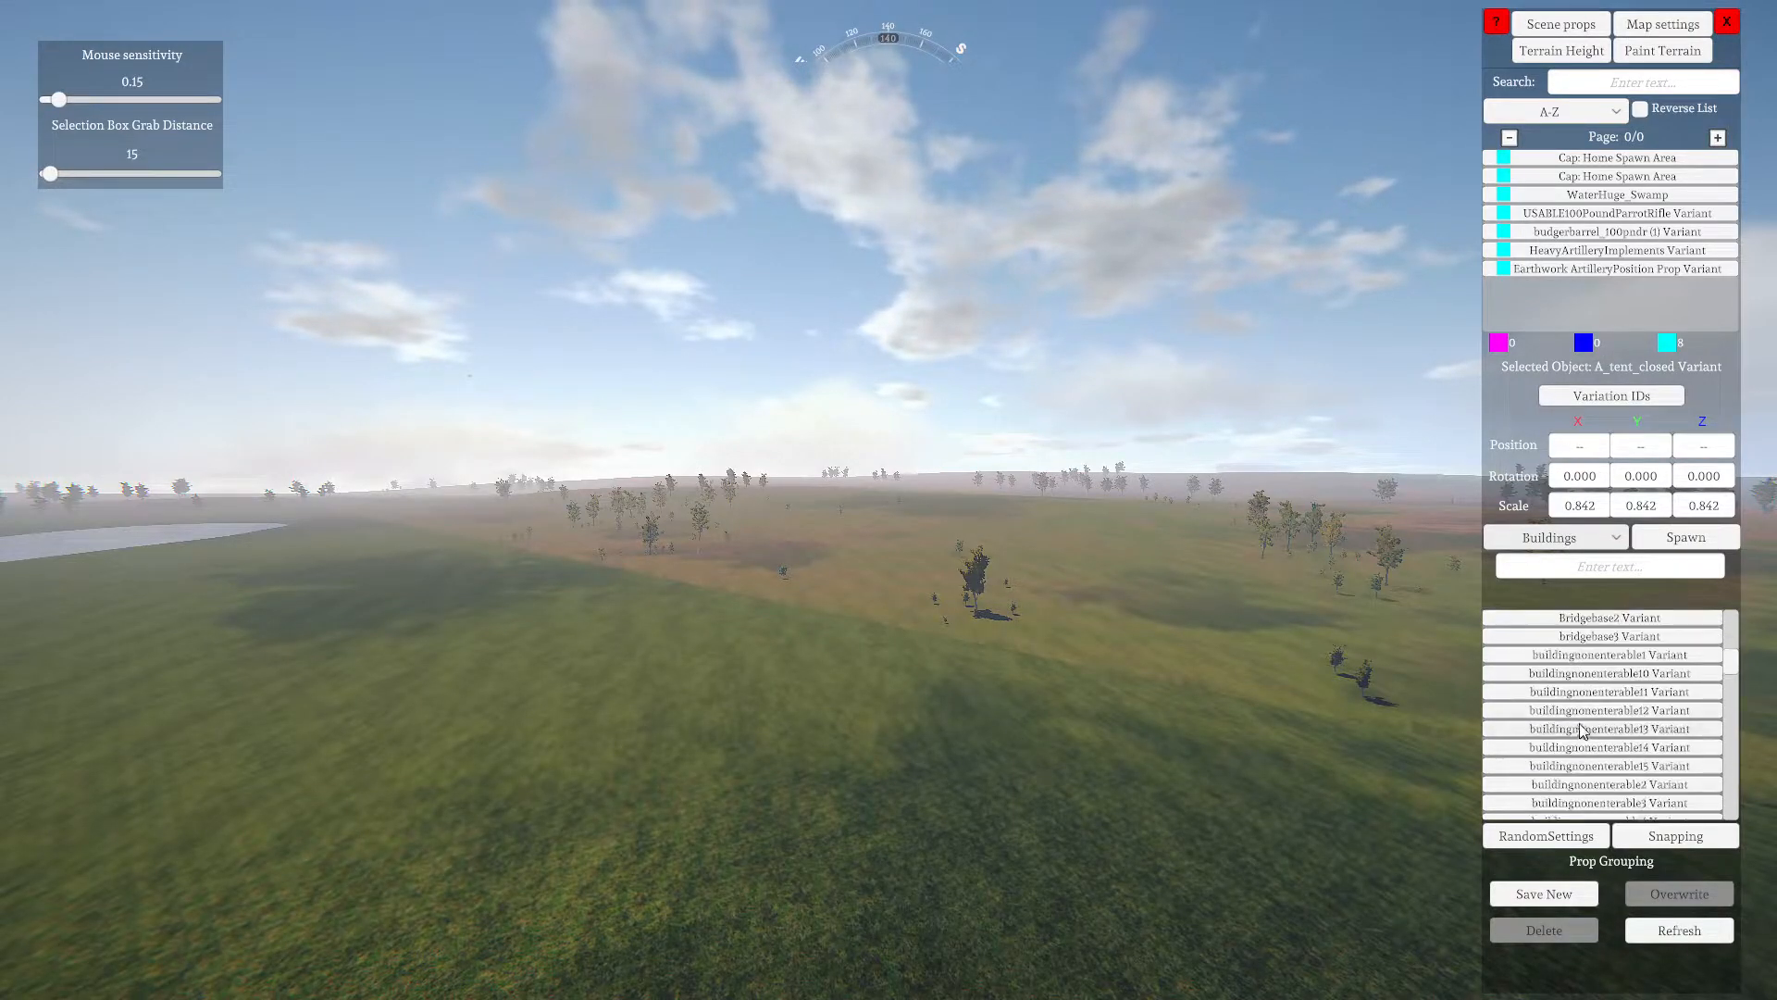
click(1607, 767)
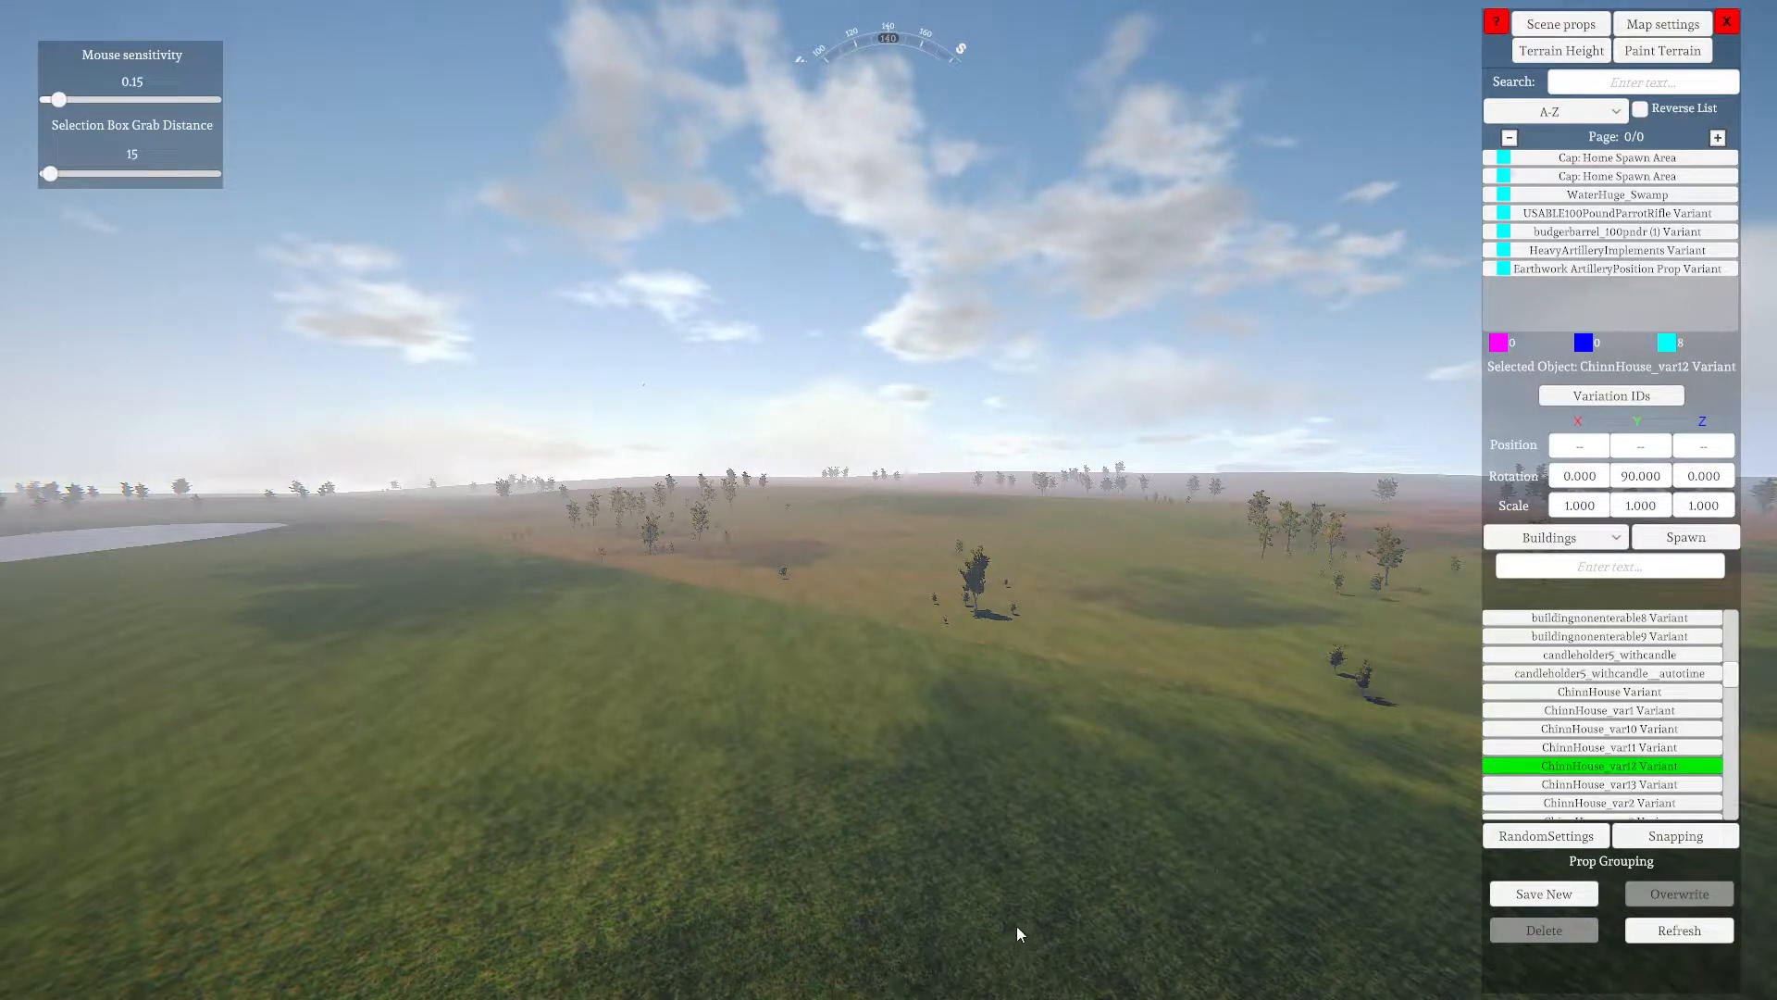
click(976, 813)
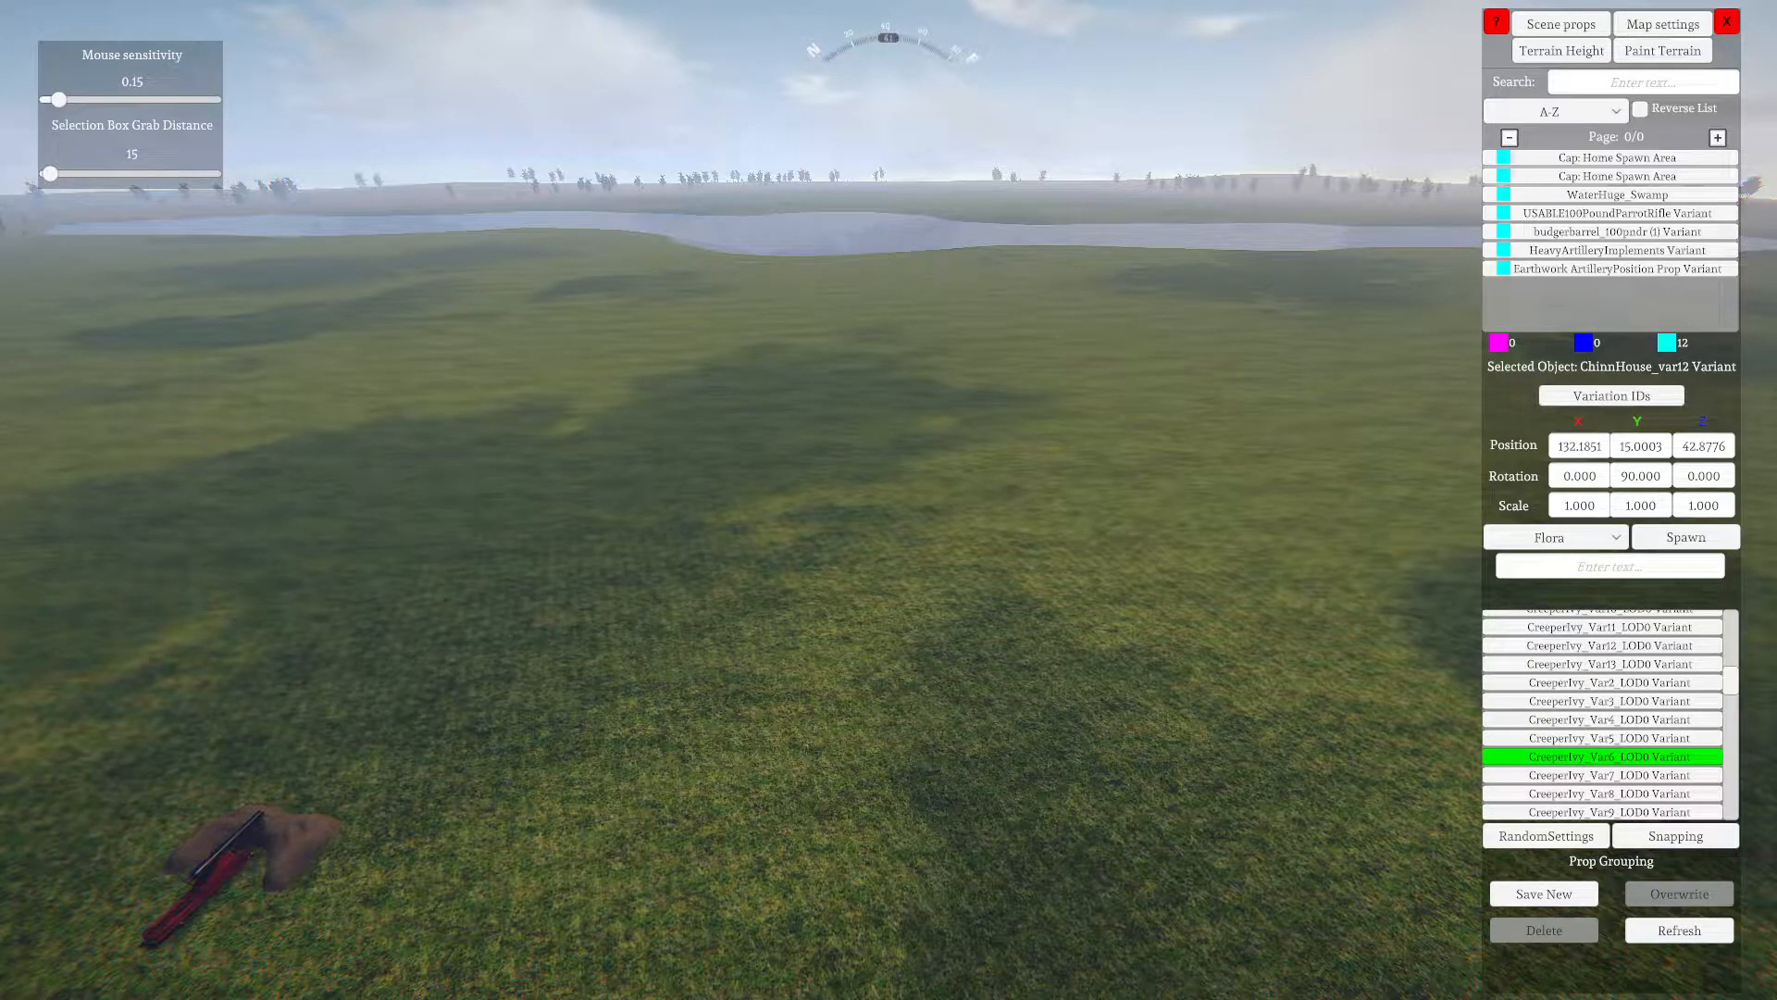